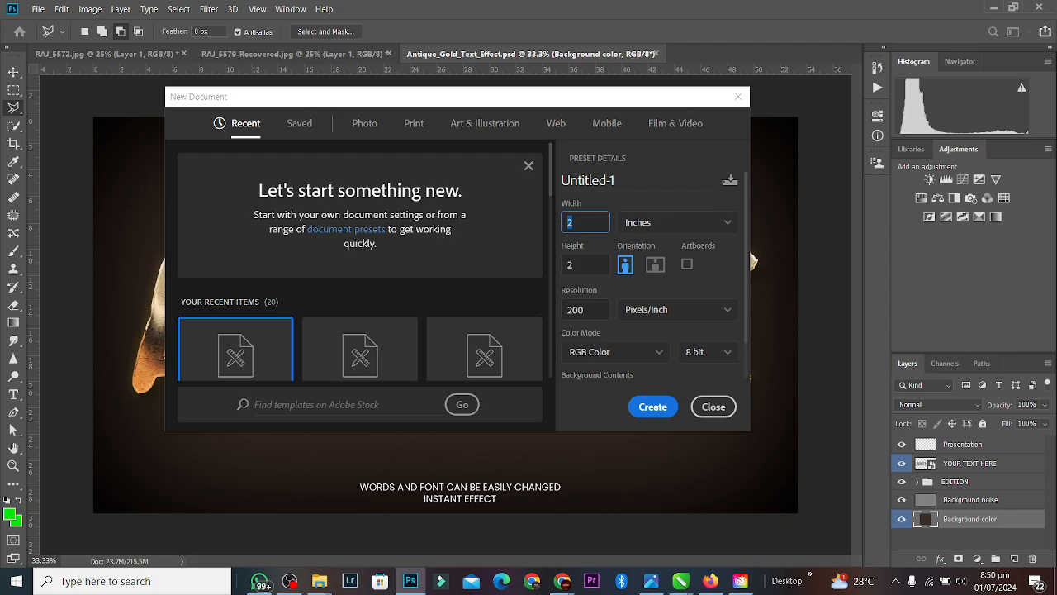
Step: Create Untitled-1 at width 12 in, height 15 in and resolution 150 px/in
type("12")
key("Tab")
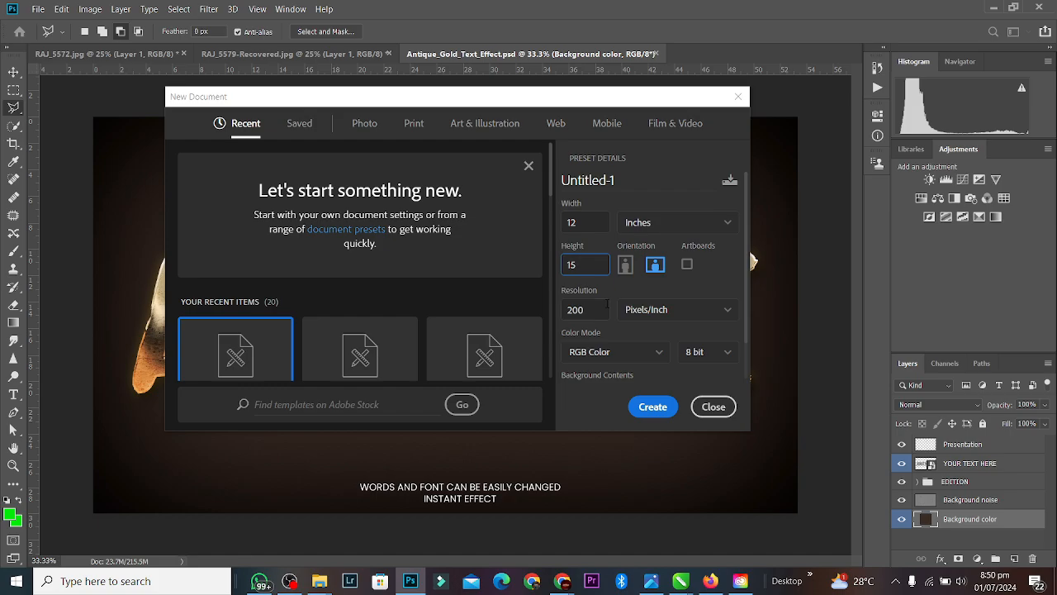
key("Tab")
type("1")
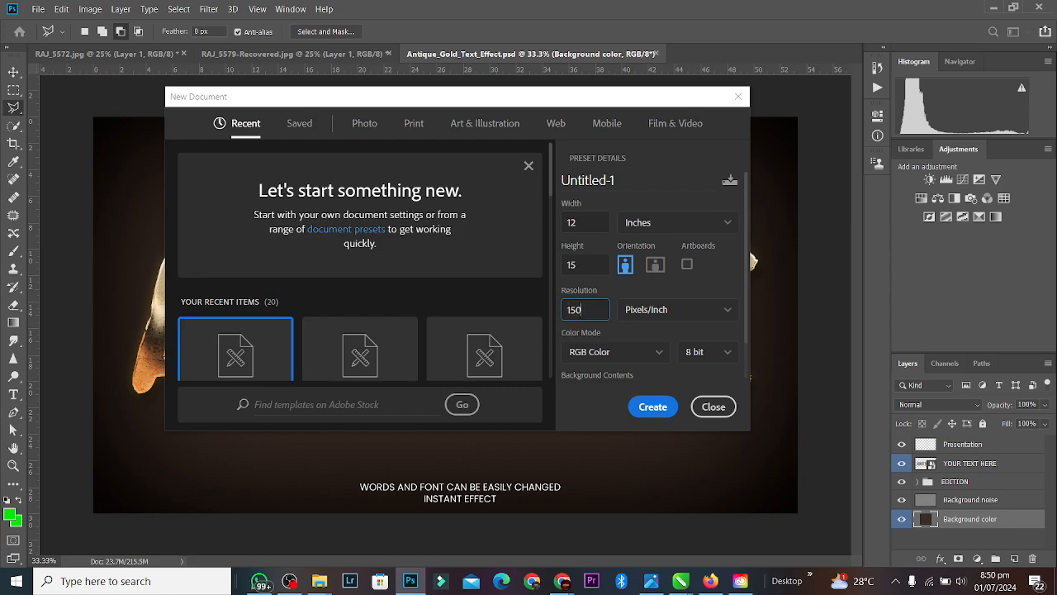
key("Return")
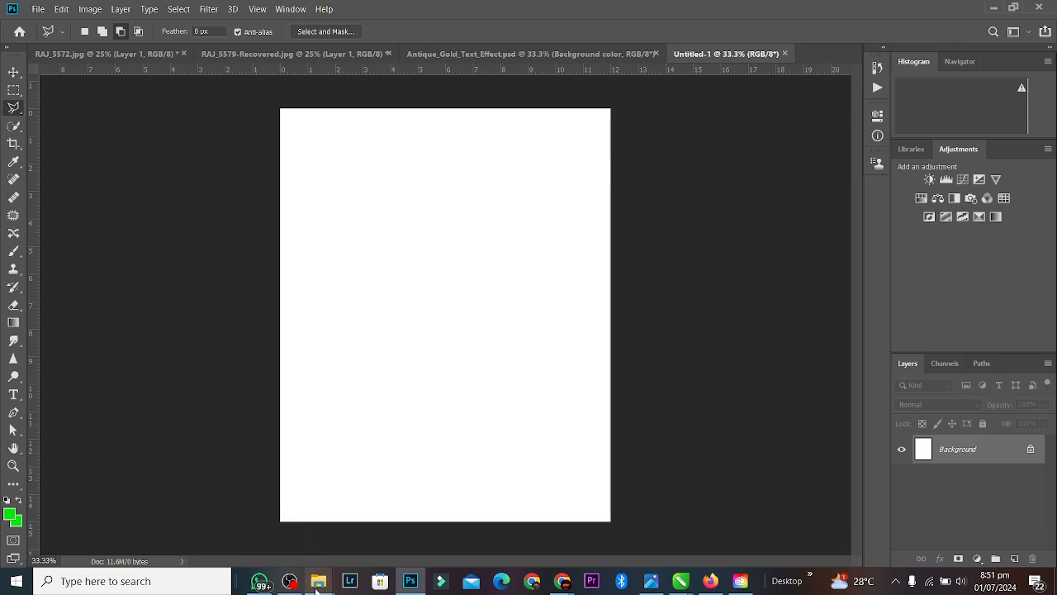
Step: Drag three images from the New folder into the document, commit each, and hide the top layer
mouse_move(319, 581)
left_click(171, 521)
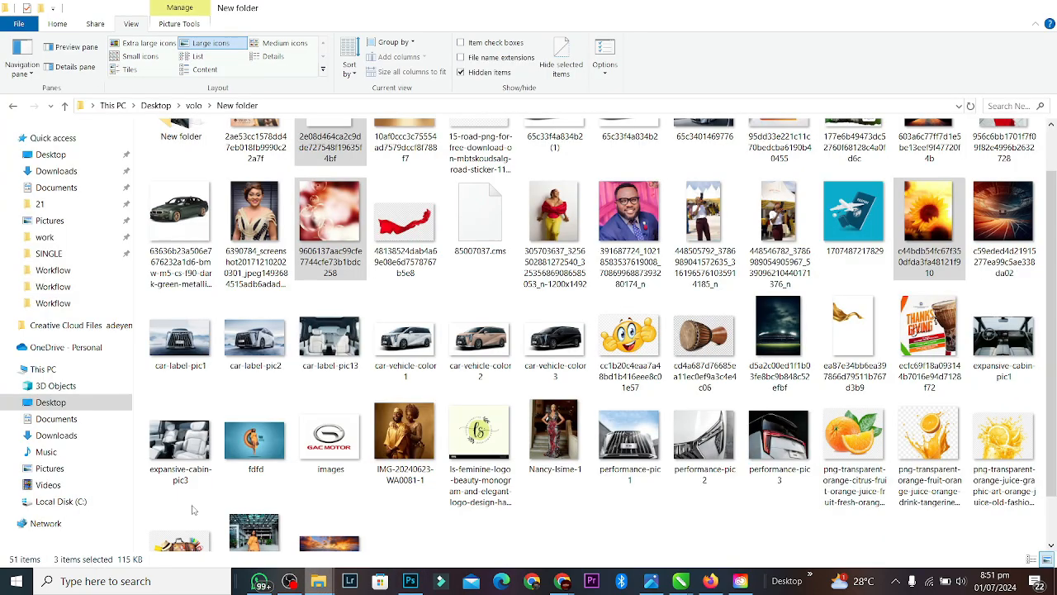
left_click_drag(932, 216, 450, 303)
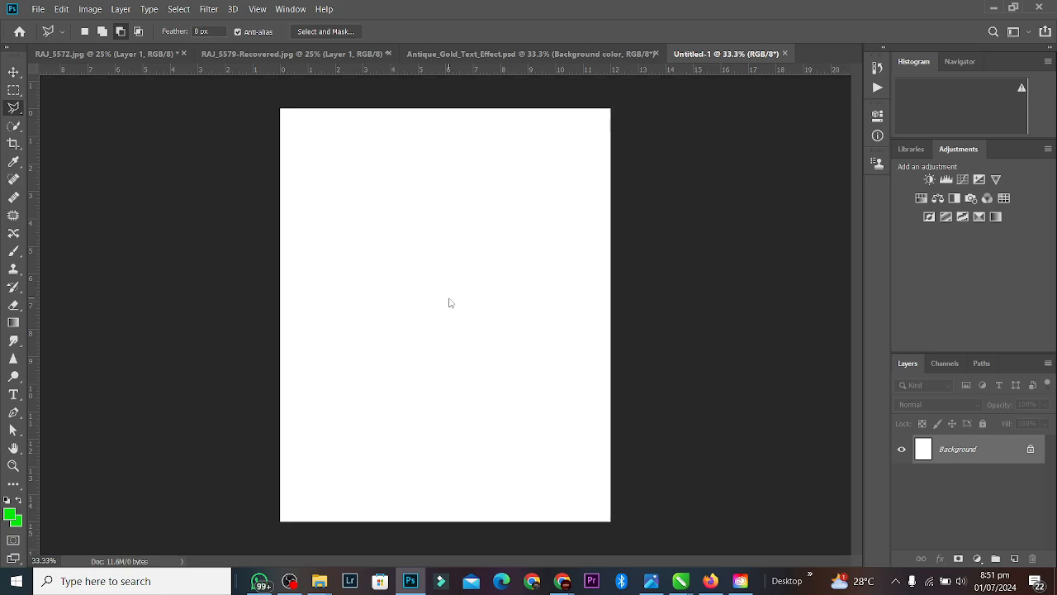
key("Return")
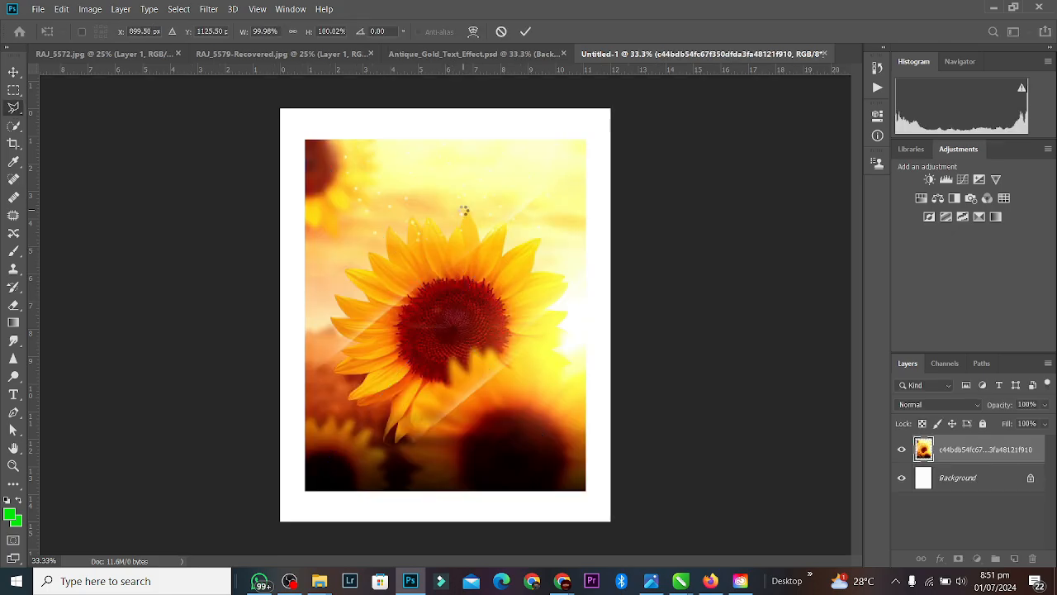
key("Return")
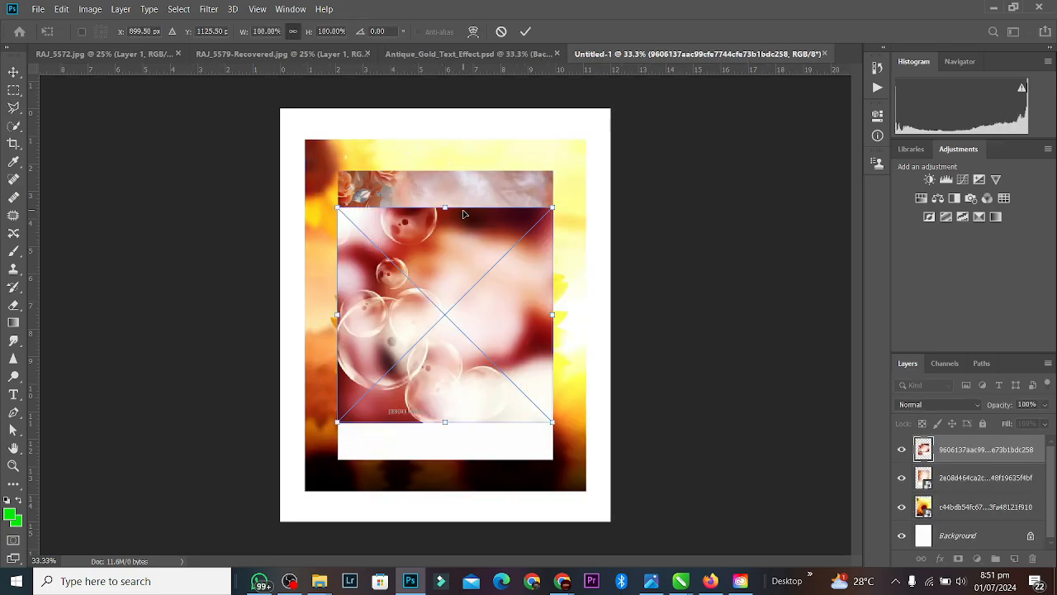
key("Return")
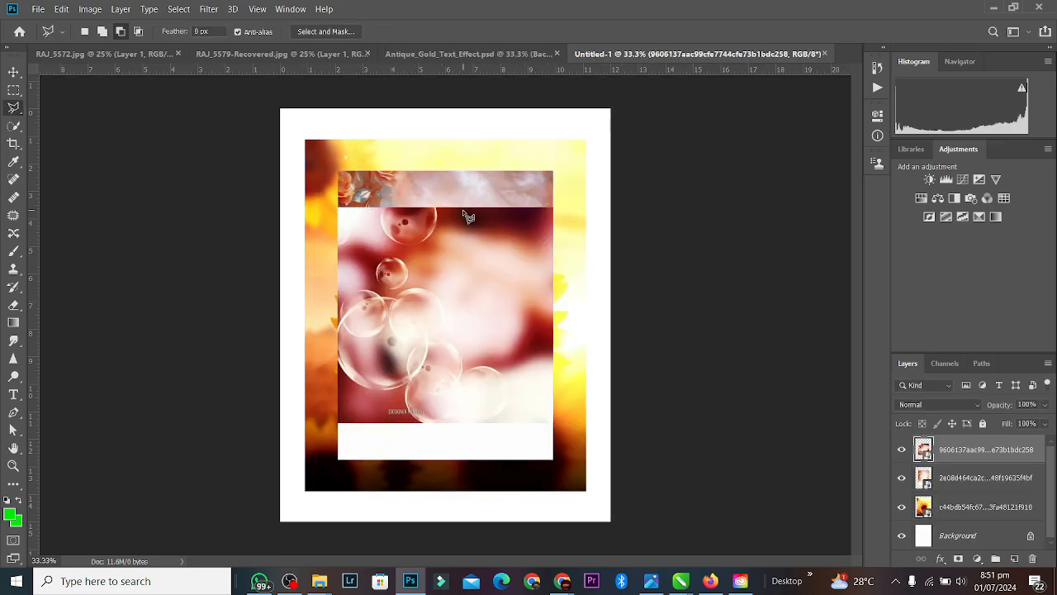
left_click(14, 73)
left_click(902, 448)
Step: Hide the second image layer and stretch the sunflower to about 125.67% so it fills the canvas
left_click(902, 477)
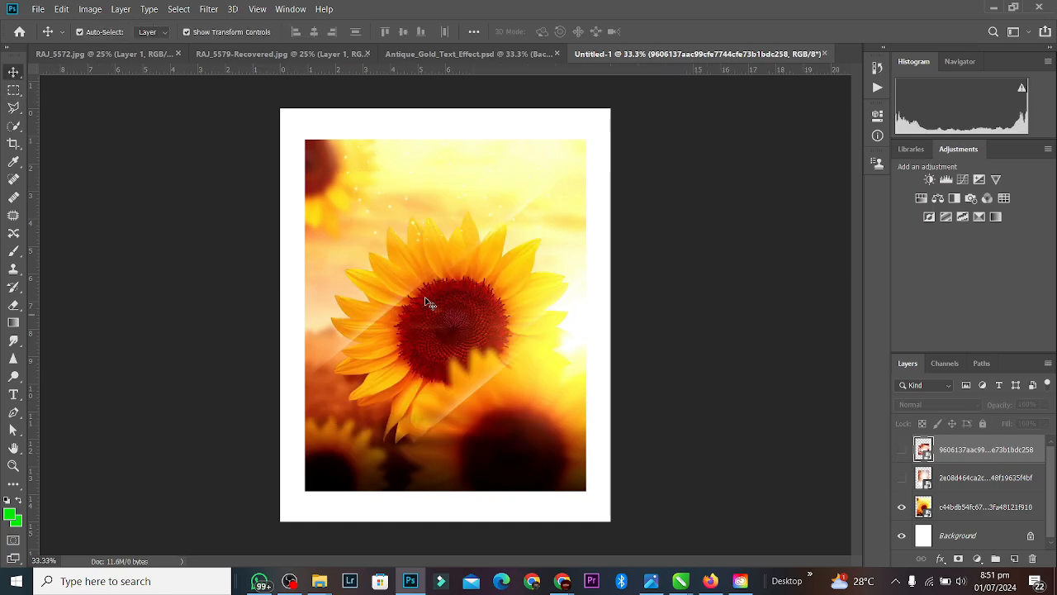
left_click(413, 292)
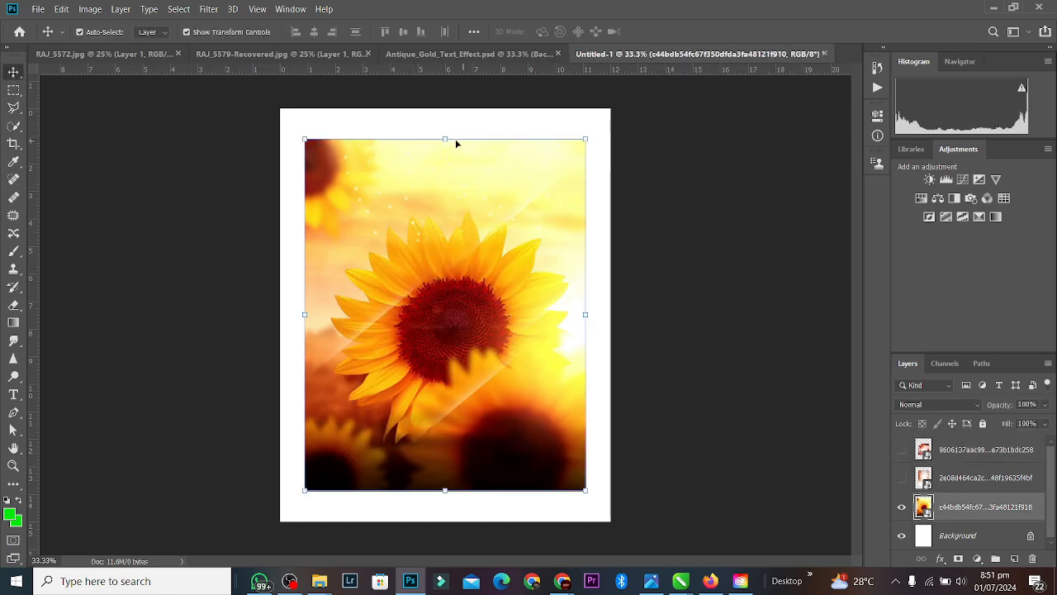
left_click_drag(444, 140, 439, 100)
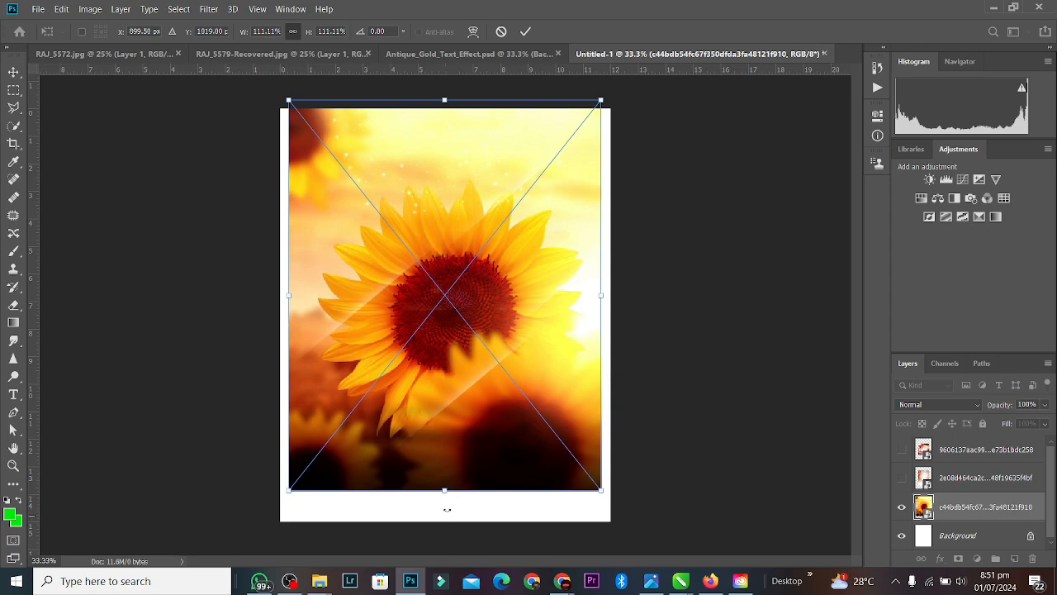
left_click_drag(447, 510, 446, 560)
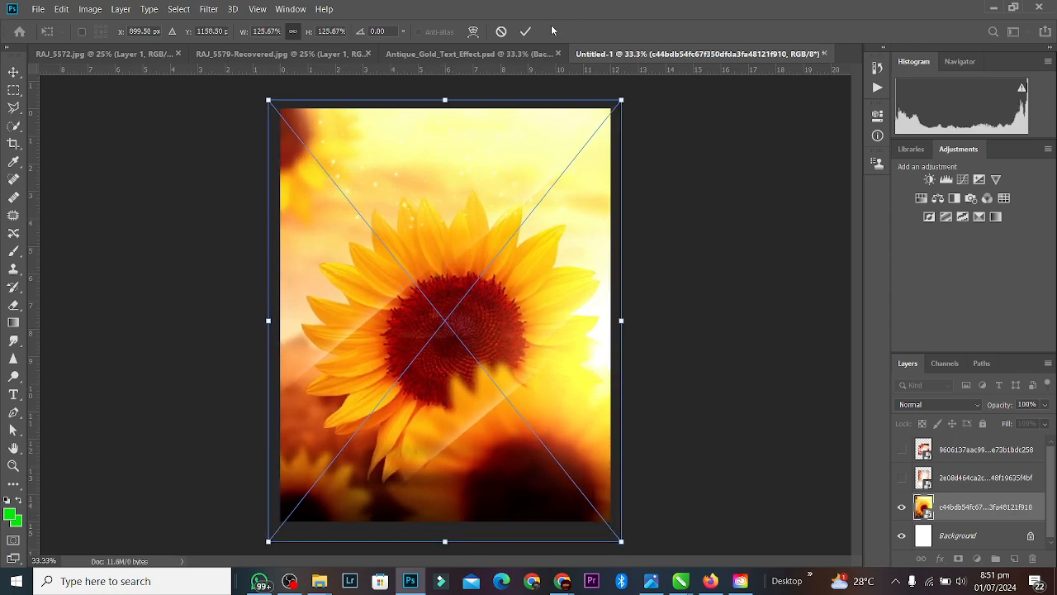
left_click(525, 32)
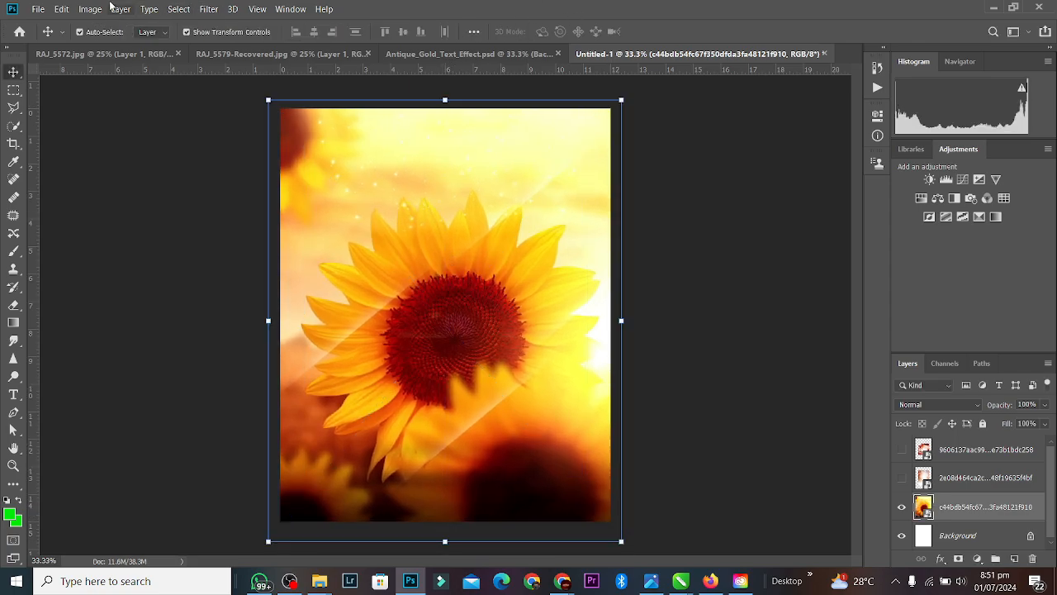
Step: Apply a 38.7-pixel Gaussian Blur to the sunflower layer, then switch to Antique_Gold_Text_Effect.psd
left_click(171, 9)
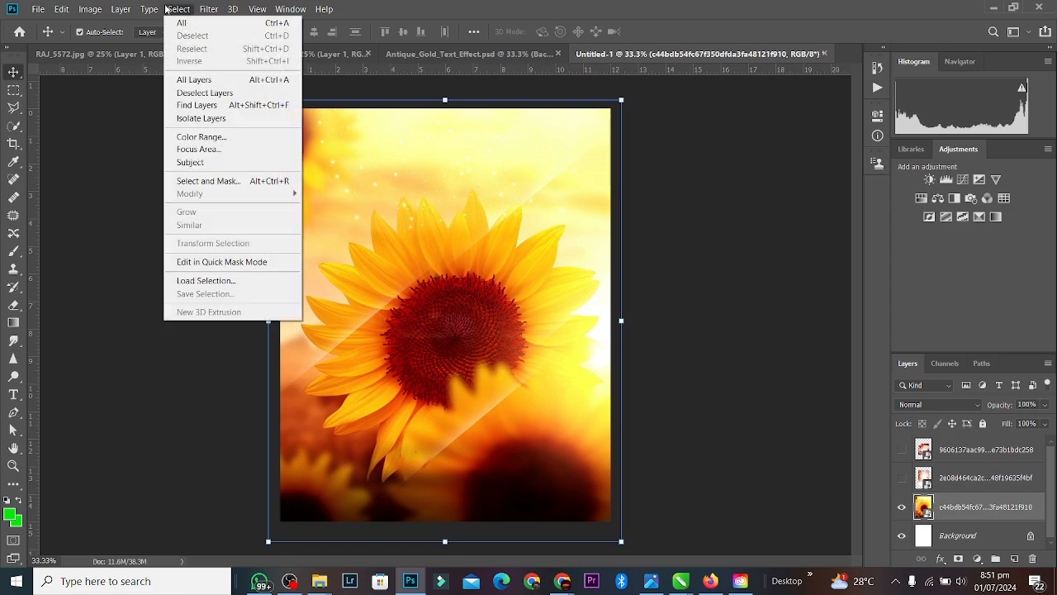
left_click(194, 10)
left_click(201, 10)
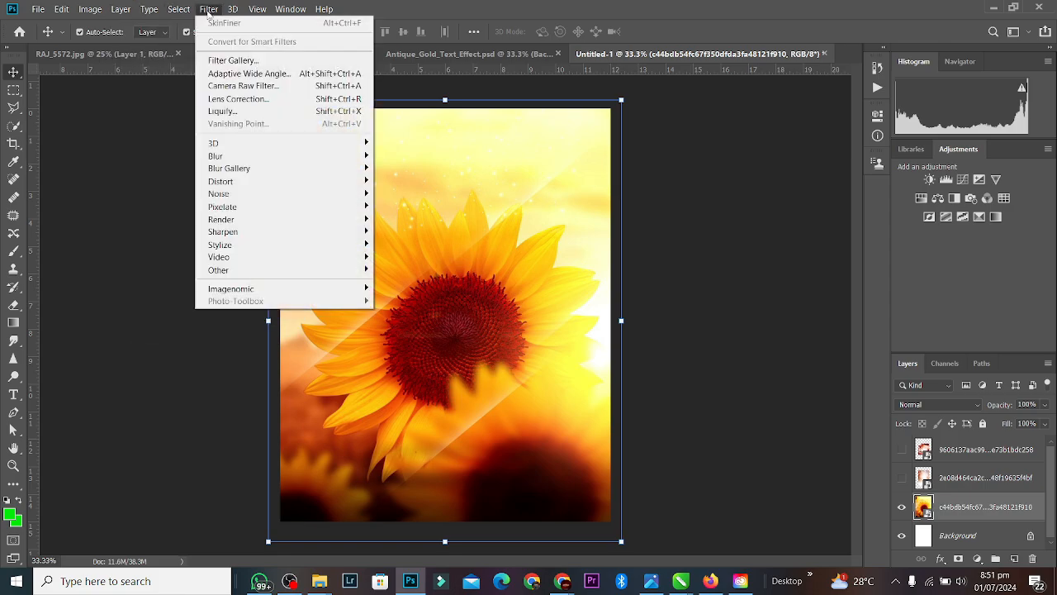
mouse_move(268, 155)
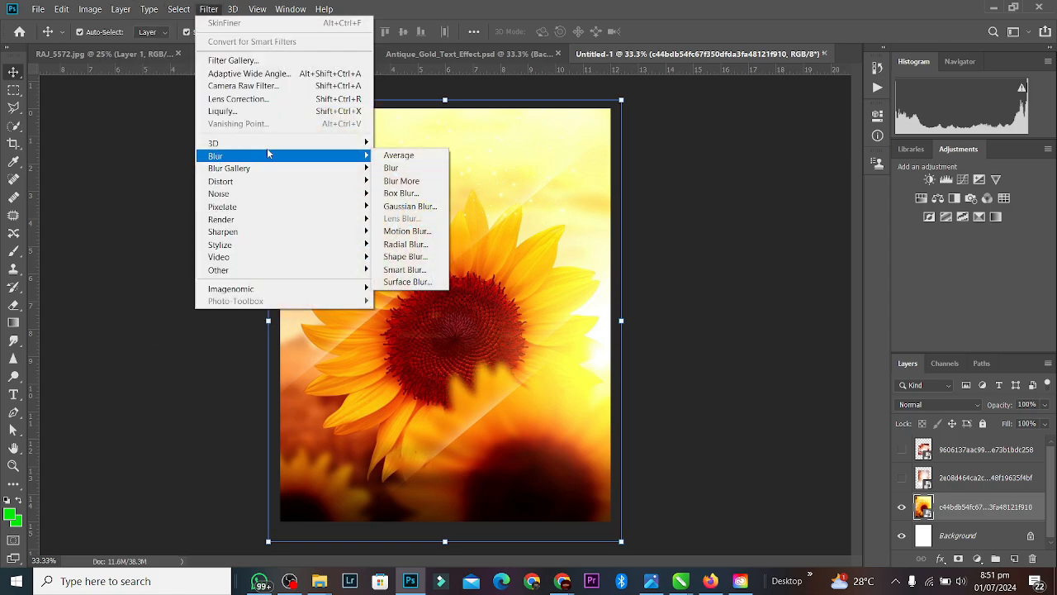
left_click(408, 205)
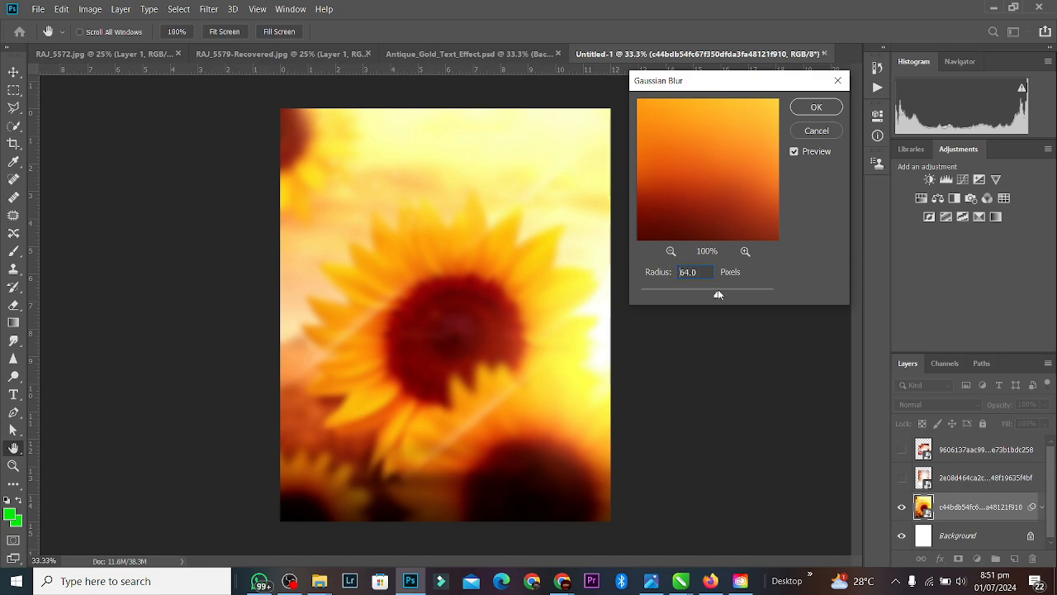
left_click_drag(712, 293, 707, 294)
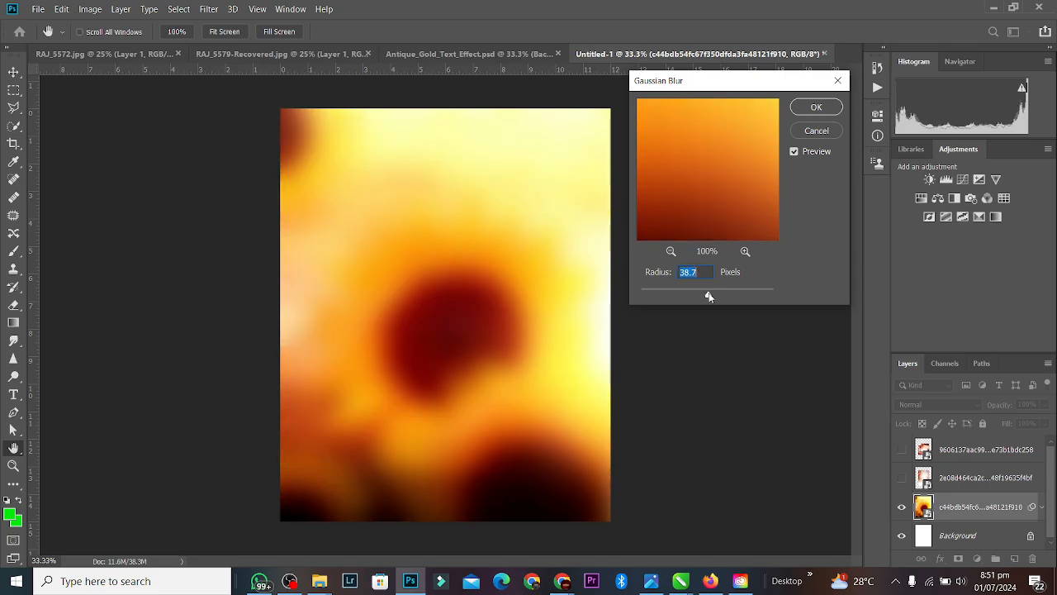
left_click(816, 108)
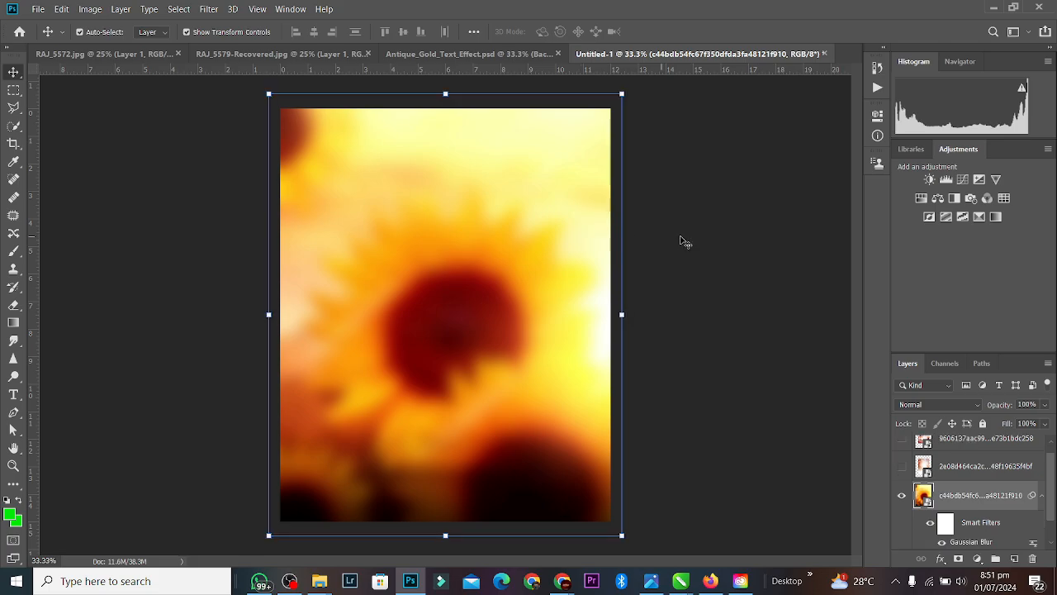
left_click(487, 55)
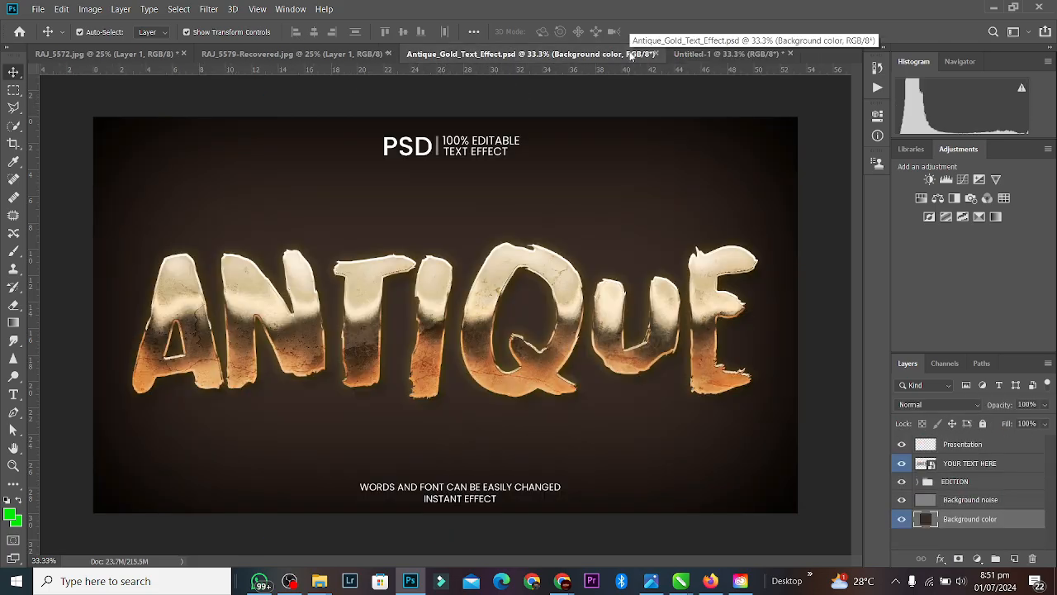
Step: In Untitled-1, place RAJ_5567-removebg-preview from Downloads, scale it to about 129%, and add a Hue/Saturation layer
left_click(716, 53)
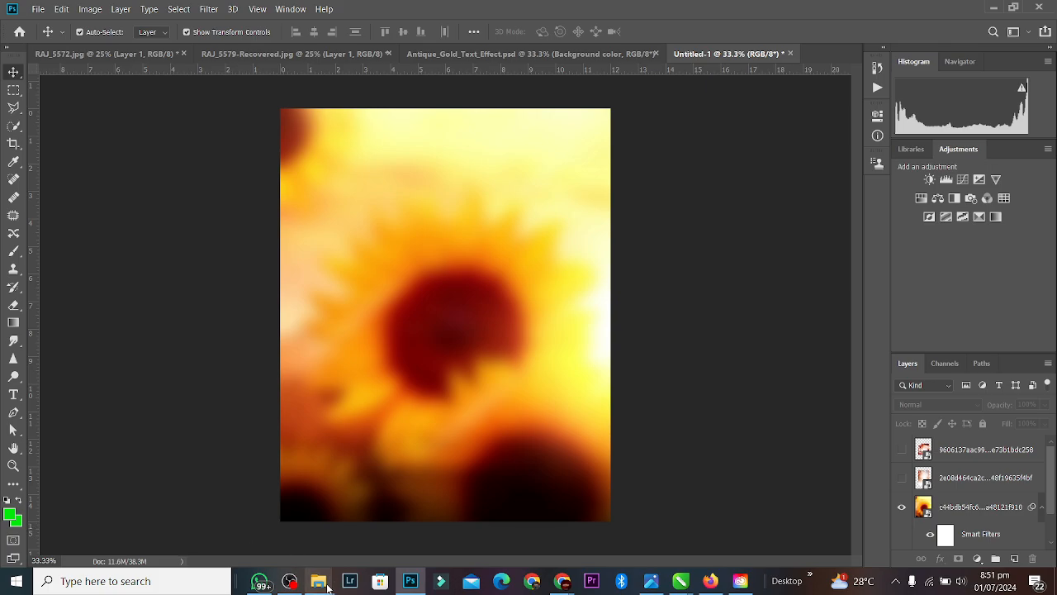
mouse_move(319, 581)
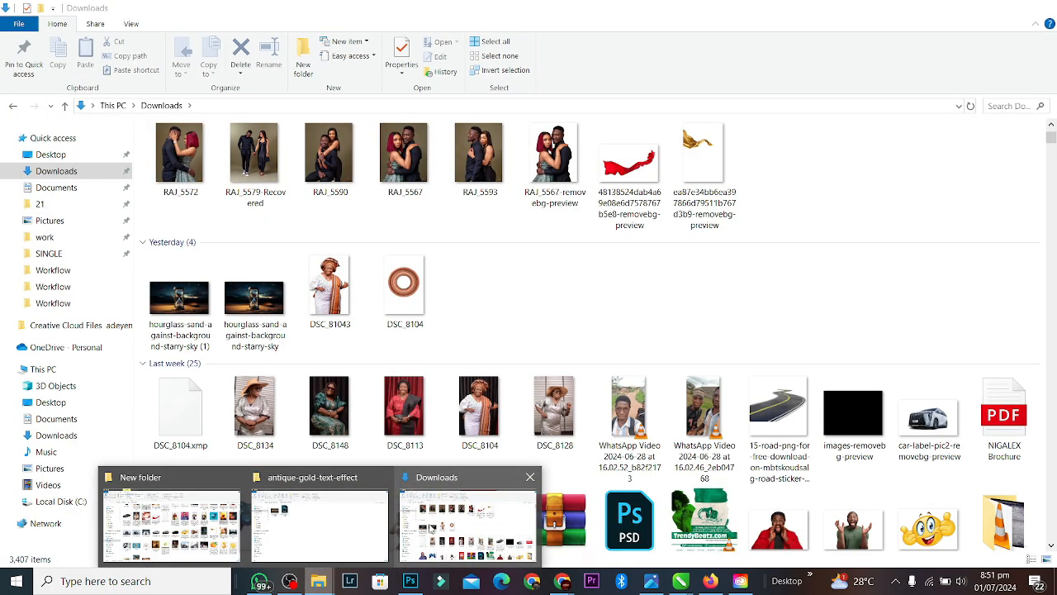
left_click(430, 530)
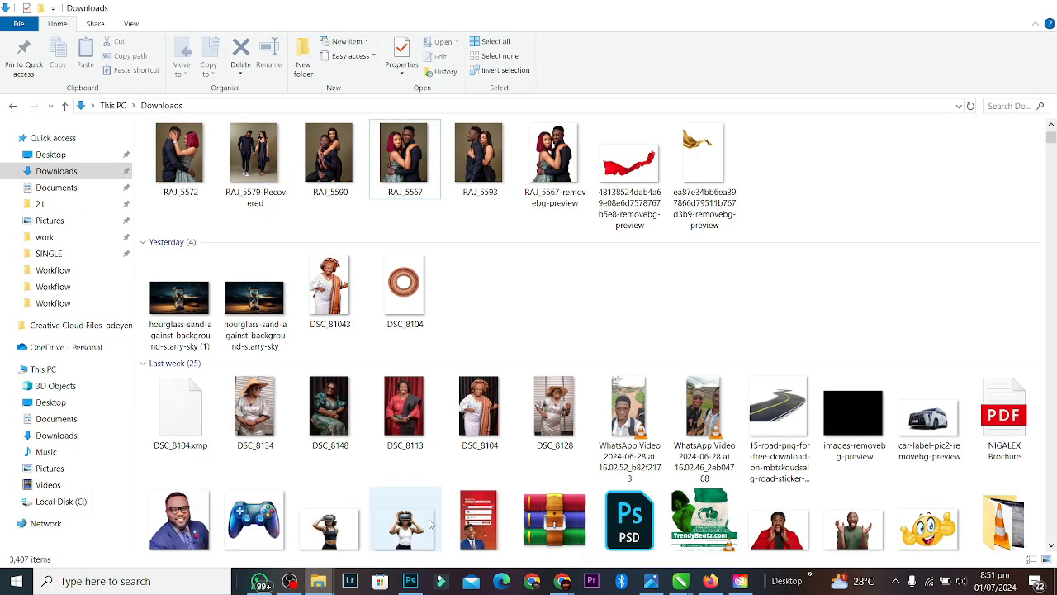
left_click_drag(555, 162, 461, 281)
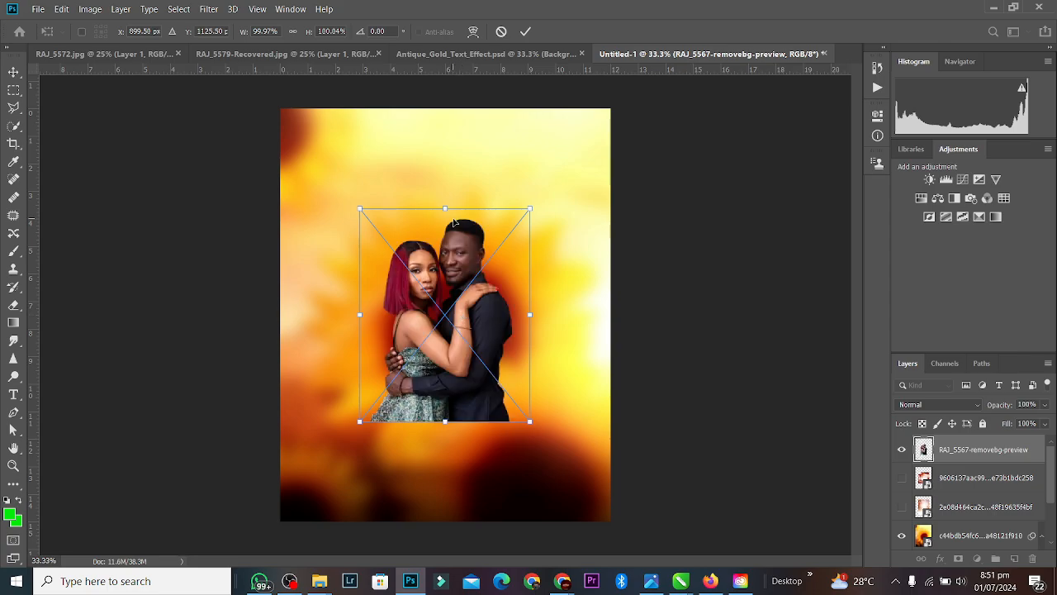
left_click_drag(444, 206, 445, 177)
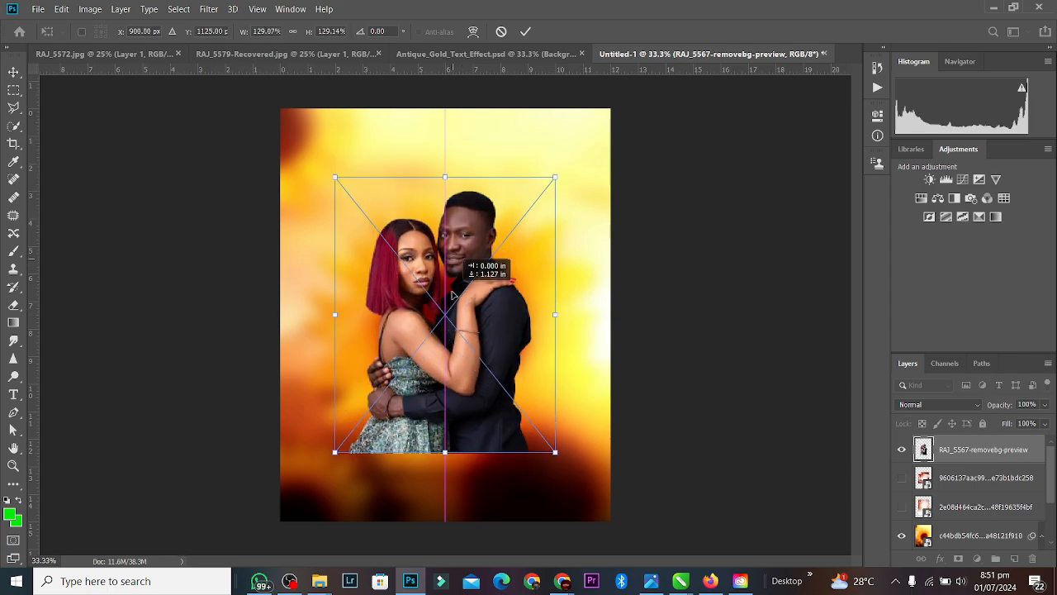
left_click(525, 31)
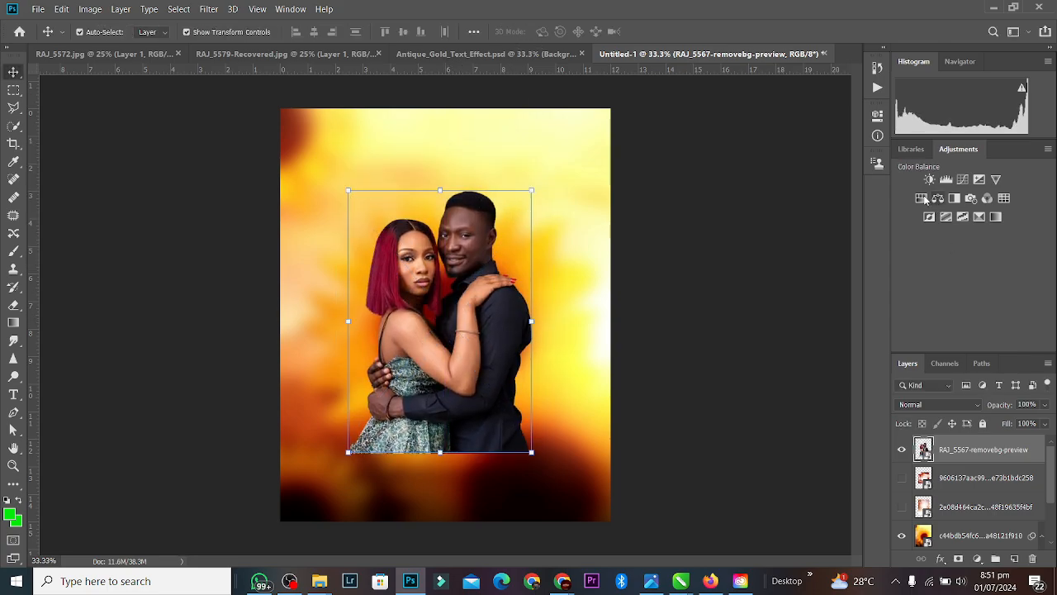
left_click(877, 114)
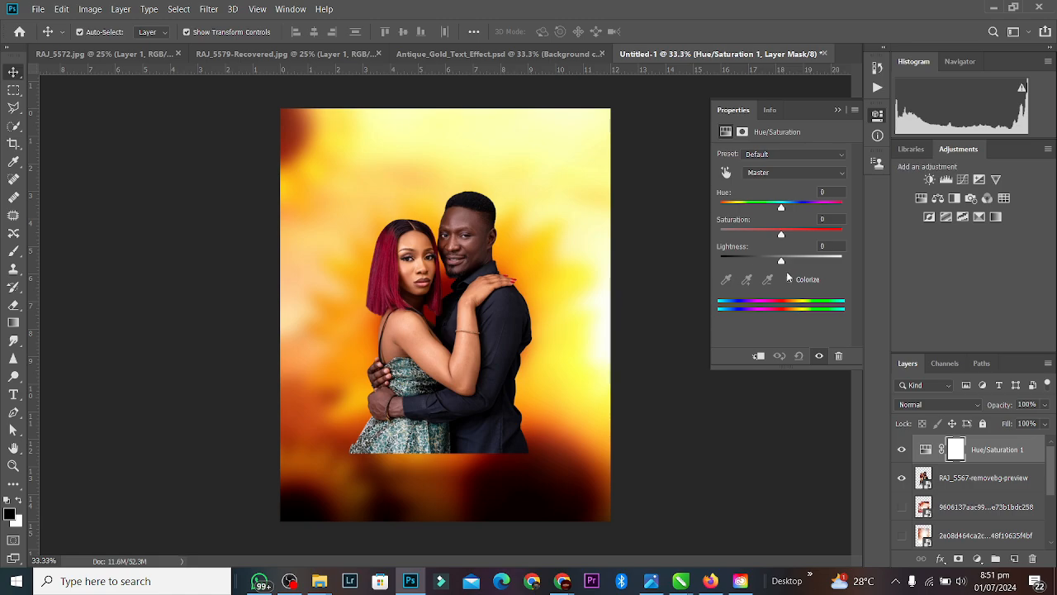
Step: Colorize the Hue/Saturation adjustment, clip it to the couple layer, and shift its hue
left_click(790, 279)
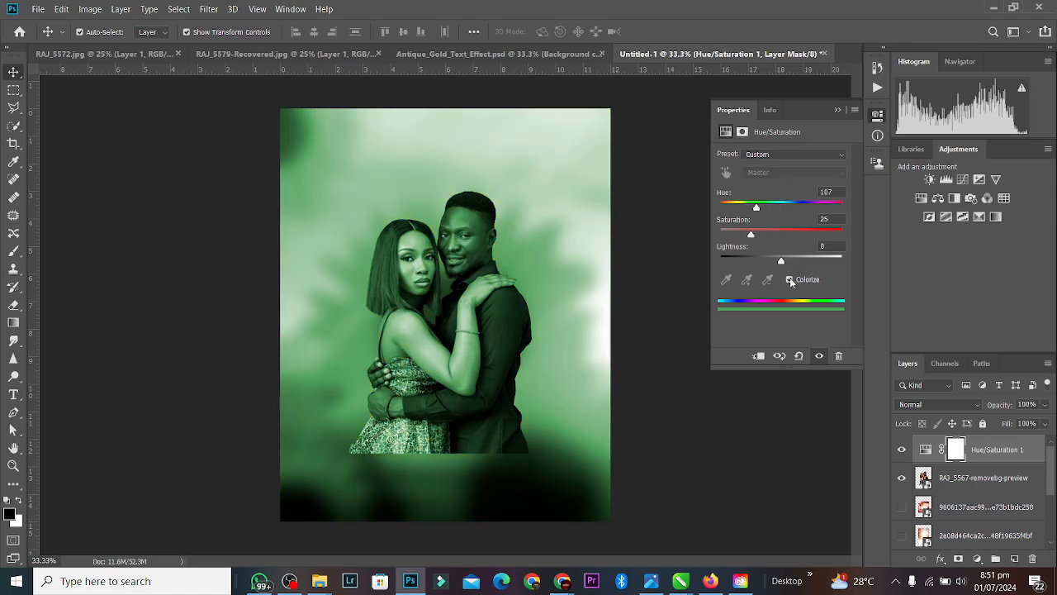
left_click(759, 356)
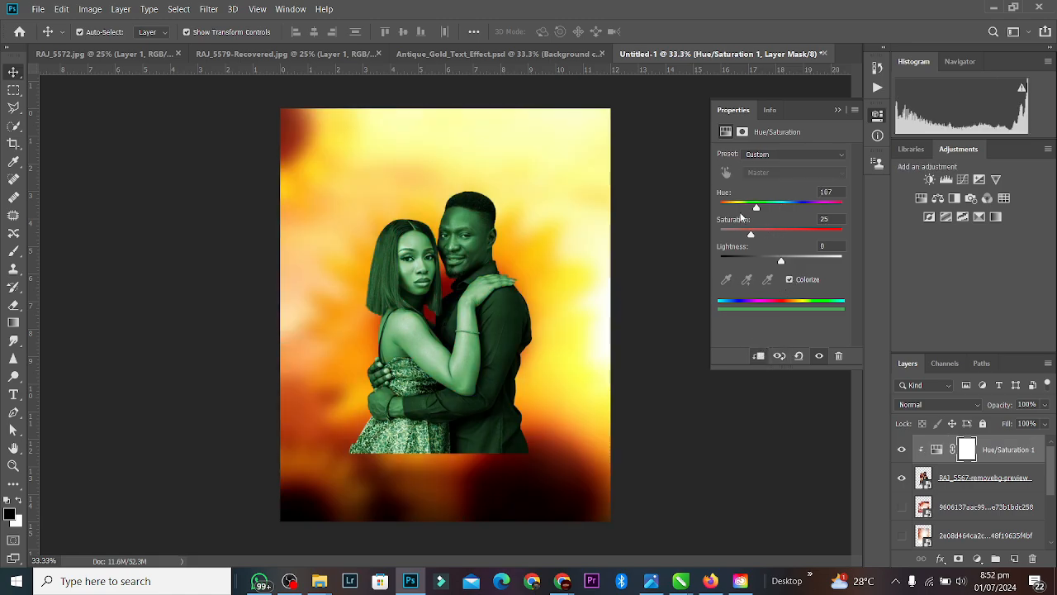
left_click_drag(763, 207, 738, 208)
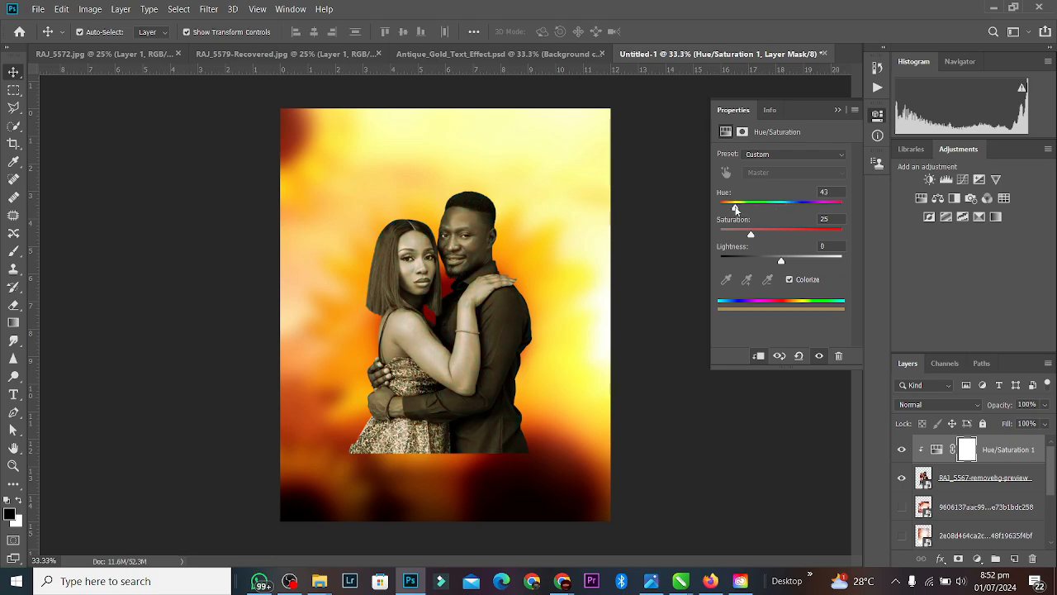
left_click(838, 110)
Step: Duplicate the tint adjustment, move the copy lower in the stack, and raise its hue and saturation
key("ctrl+j")
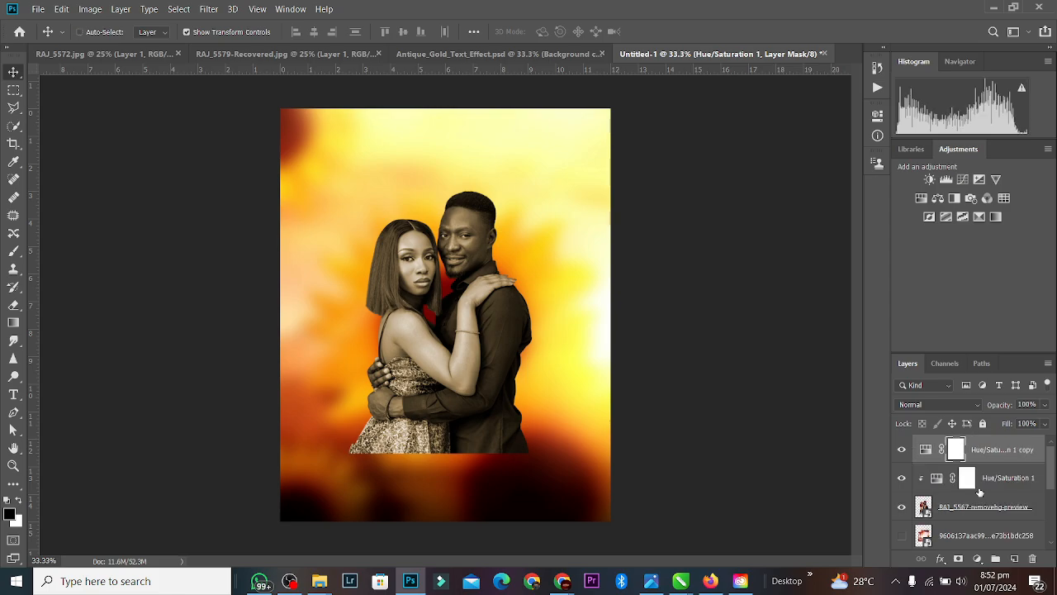
left_click_drag(996, 455, 988, 541)
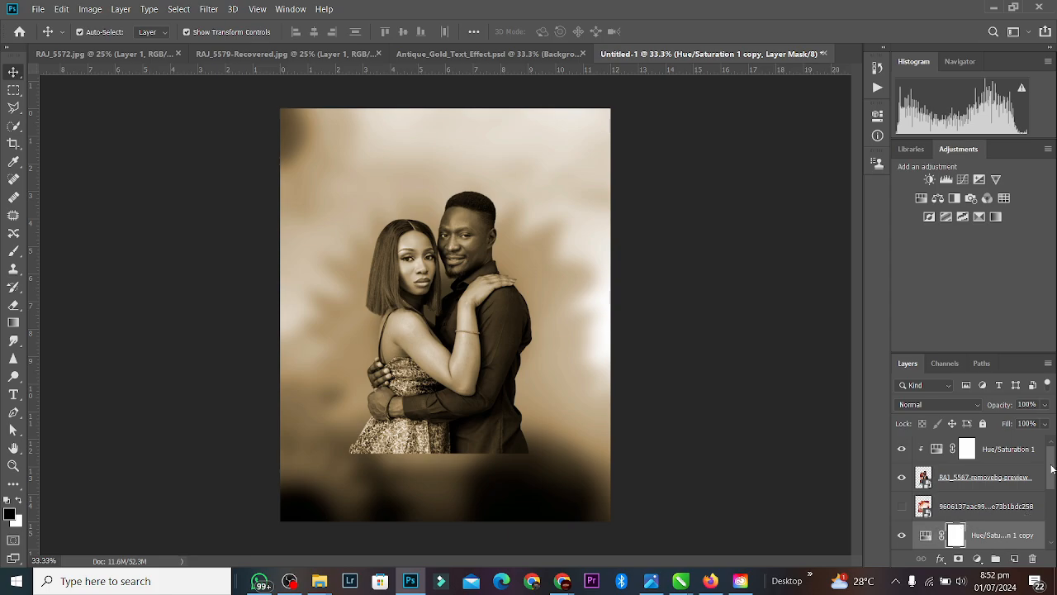
left_click_drag(1052, 469, 1047, 488)
left_click_drag(932, 487, 935, 522)
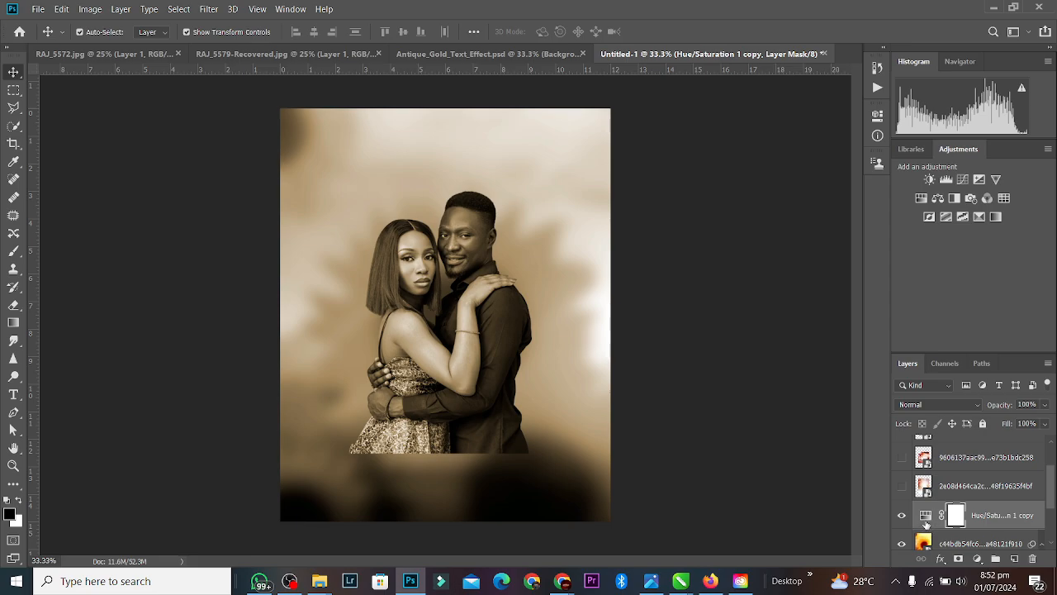
double_click(923, 514)
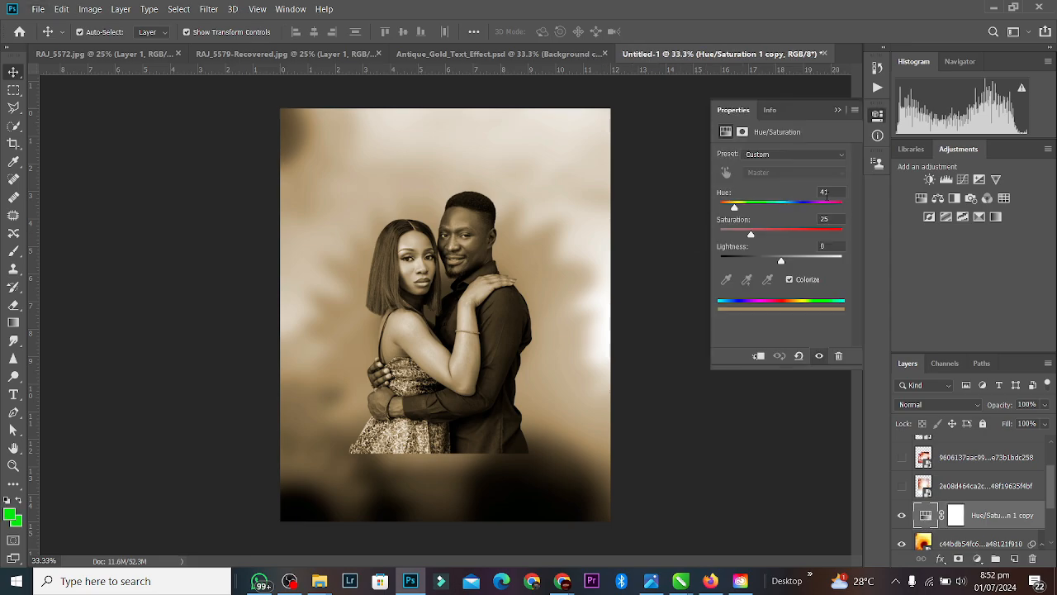
left_click_drag(736, 204, 733, 208)
left_click_drag(750, 236, 789, 238)
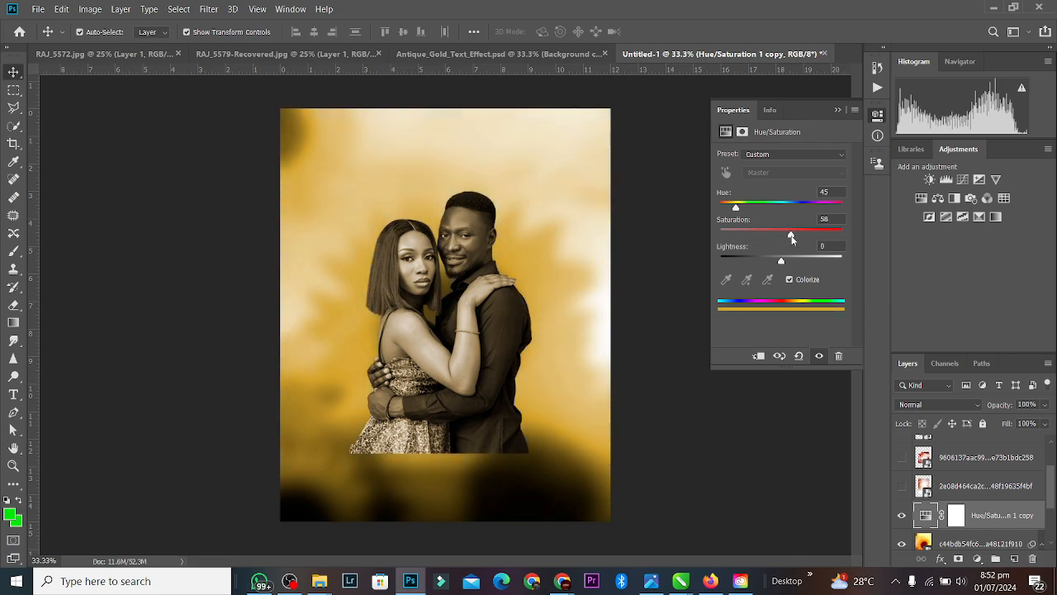
left_click(838, 112)
Step: Delete the copied tint layer and raise the couple's Hue/Saturation to hue 39, saturation 36
key("Delete")
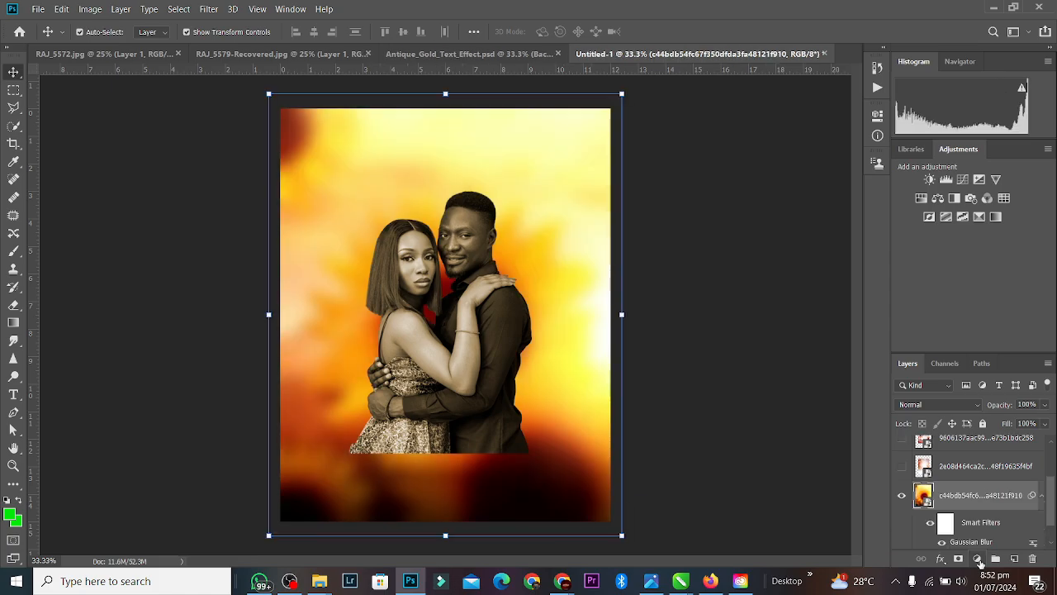
left_click(498, 356)
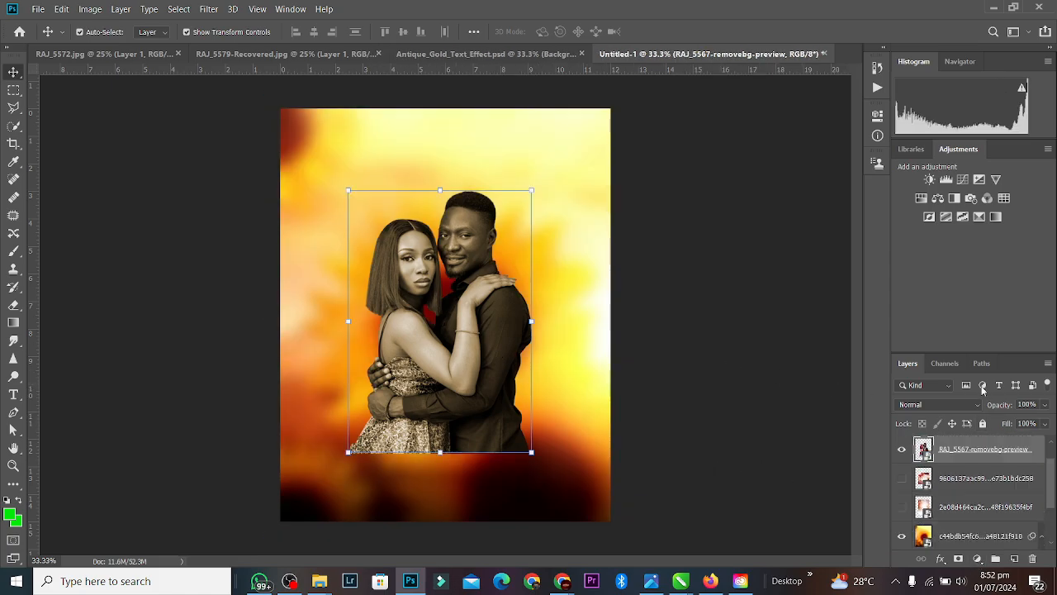
left_click_drag(1051, 479, 1056, 434)
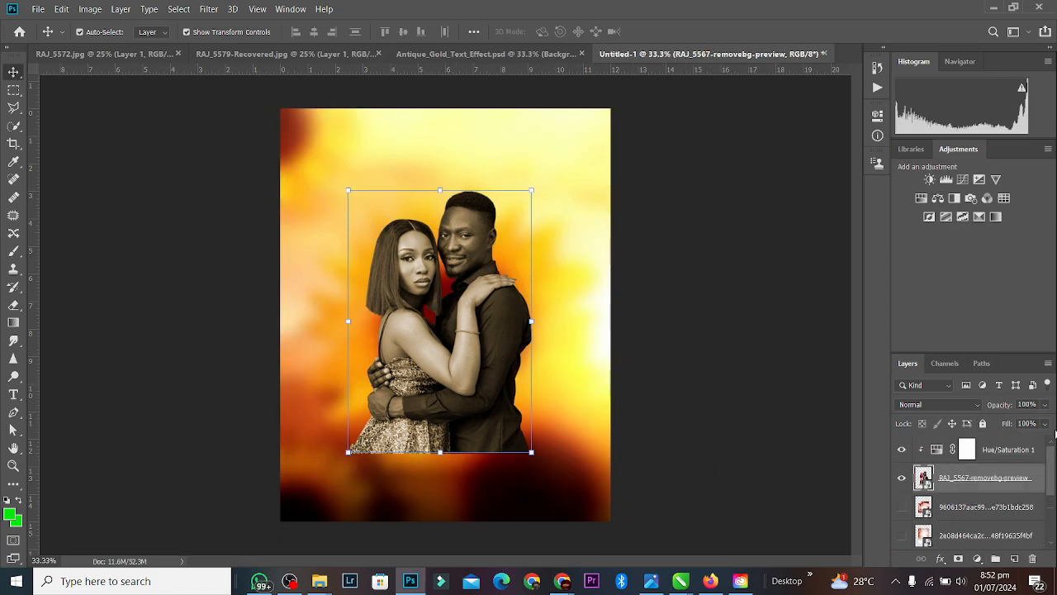
double_click(936, 453)
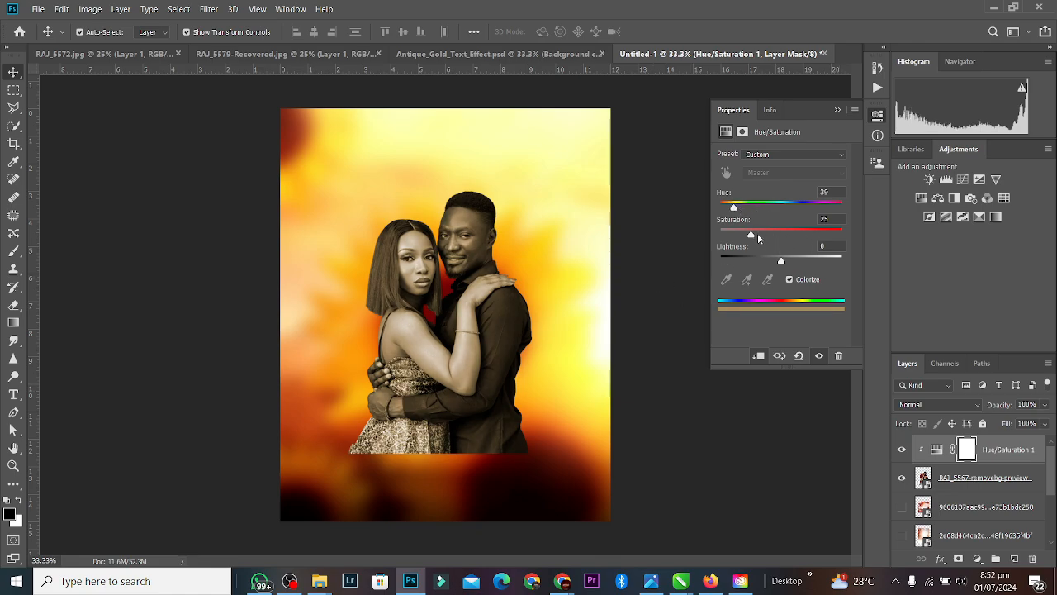
left_click_drag(752, 235, 764, 234)
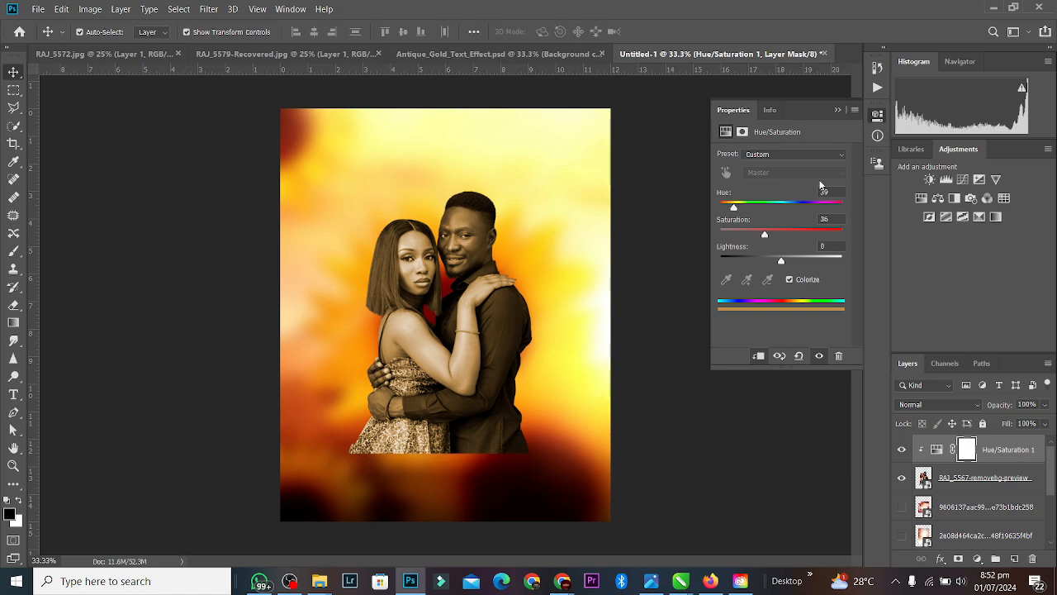
left_click(843, 108)
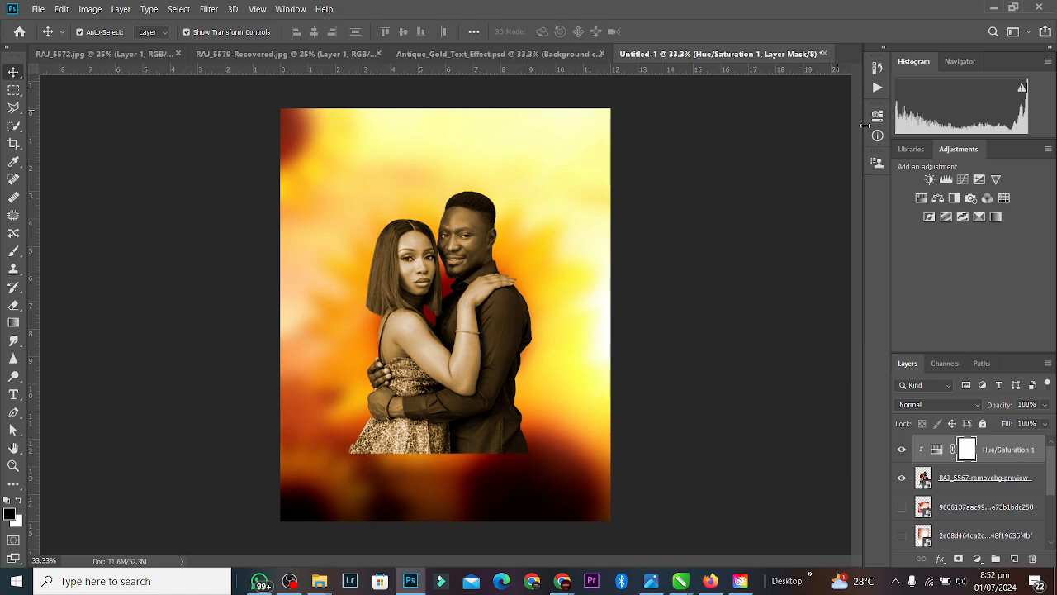
Step: Try a clipped Levels adjustment, then delete both the sepia Hue/Saturation layer and that Levels layer
left_click(947, 181)
left_click_drag(794, 260, 785, 260)
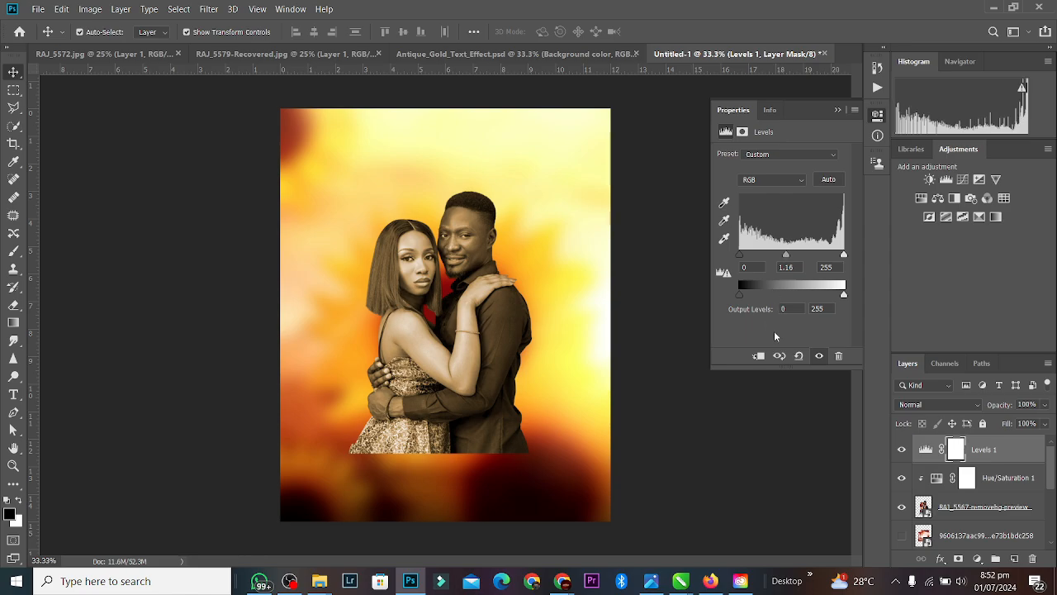
left_click(758, 356)
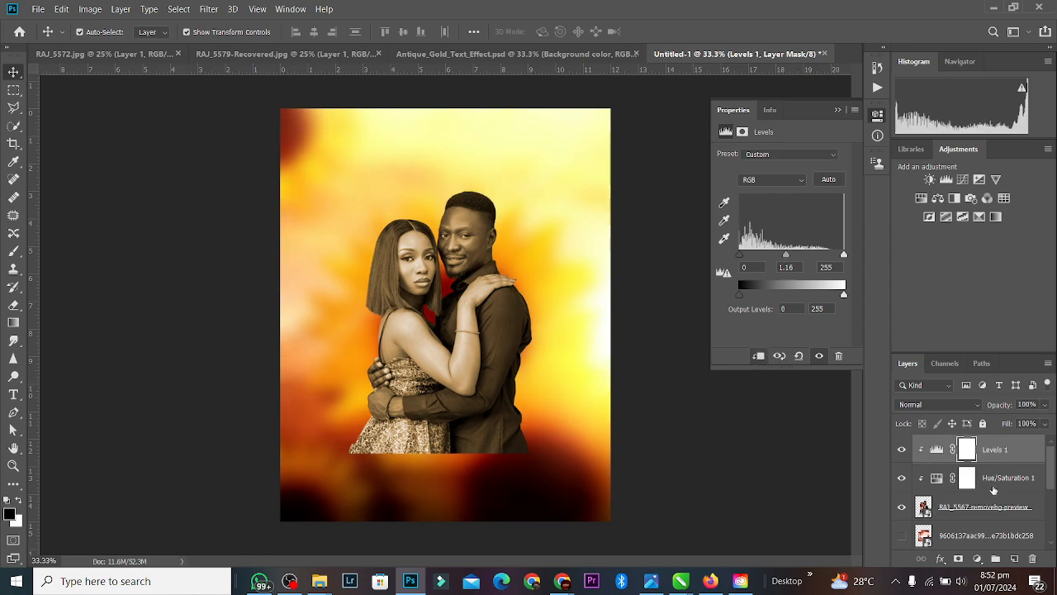
left_click(993, 489)
key("Delete")
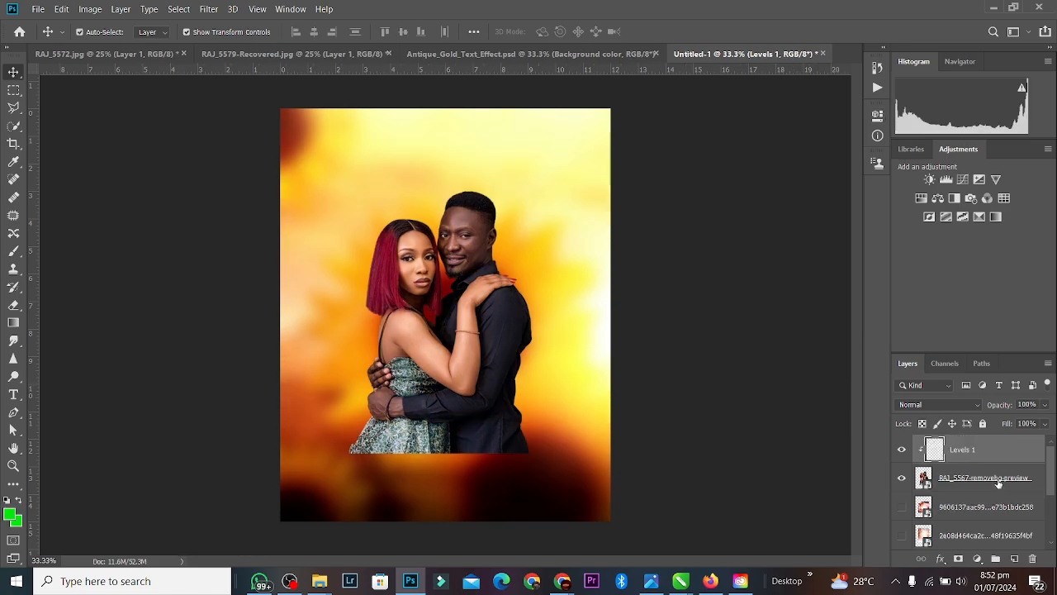
key("Delete")
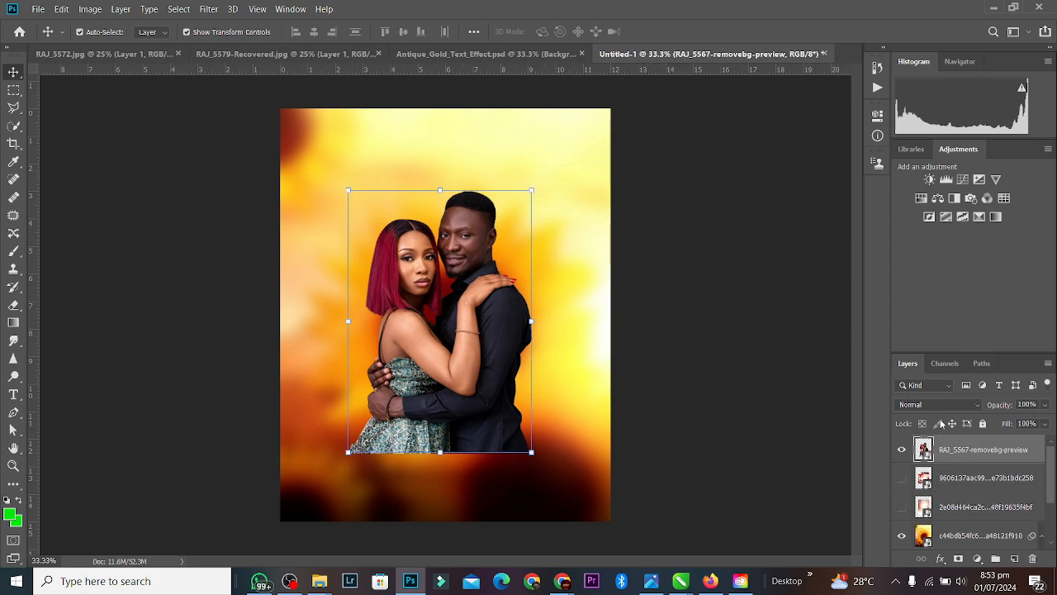
Step: Add a clipped Levels layer with midtones at 1.16 and merge it into the couple layer
left_click(946, 179)
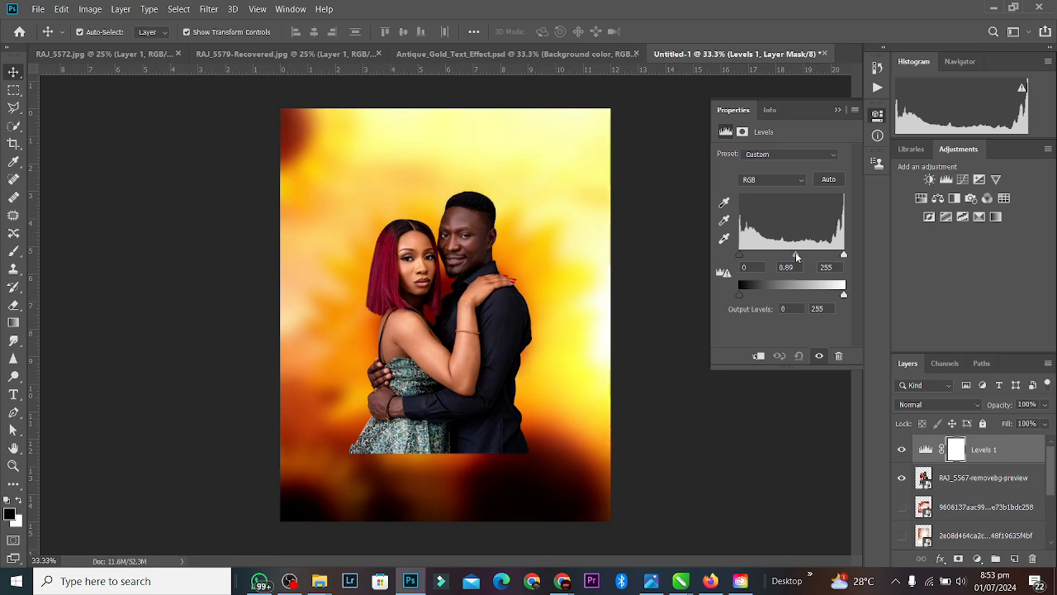
left_click_drag(797, 258, 786, 254)
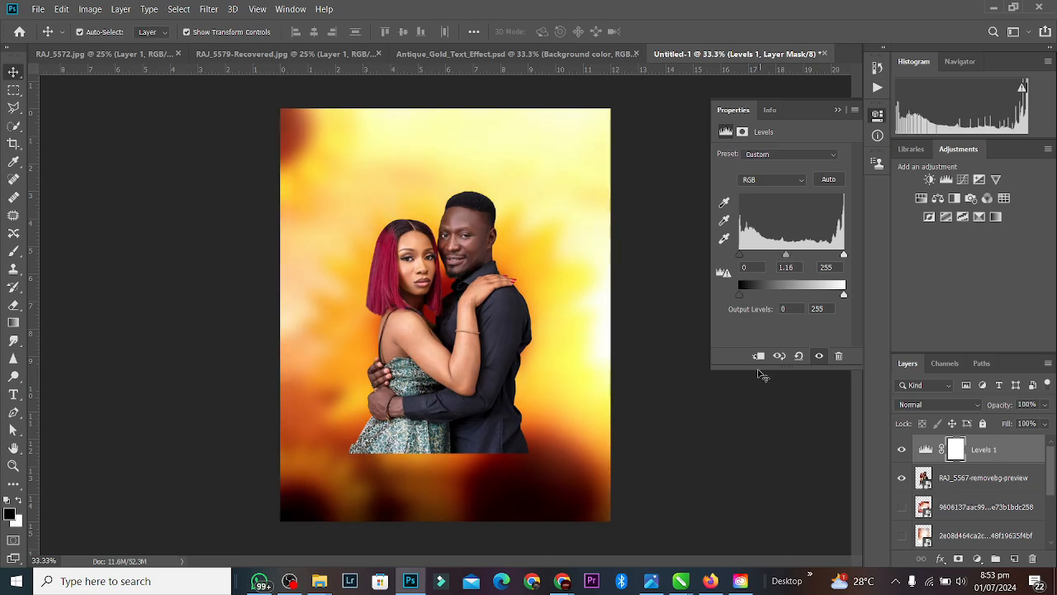
left_click(758, 356)
key("ctrl+e")
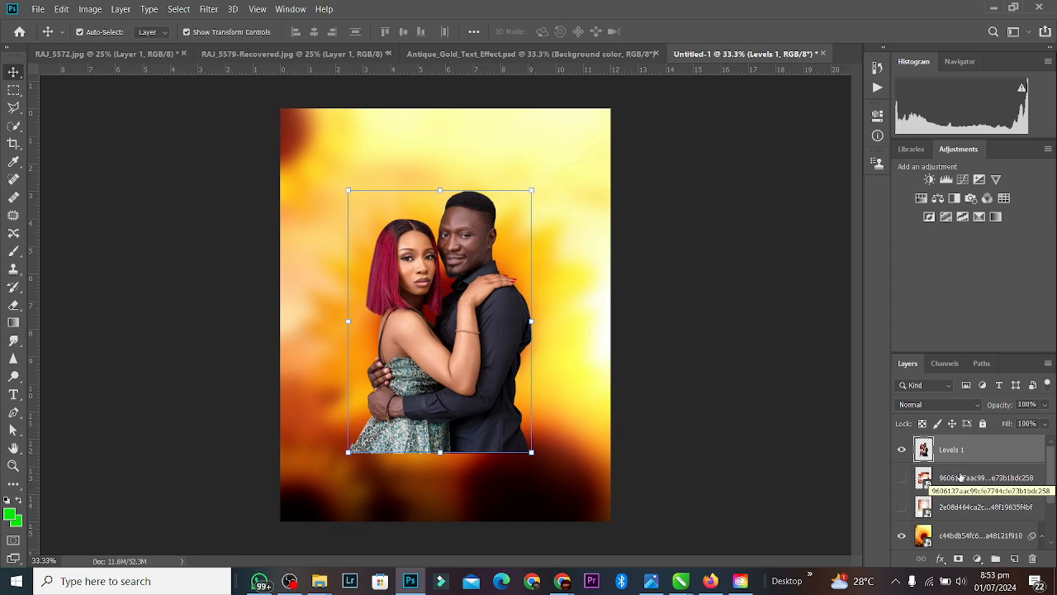
left_click(664, 295)
left_click(564, 329)
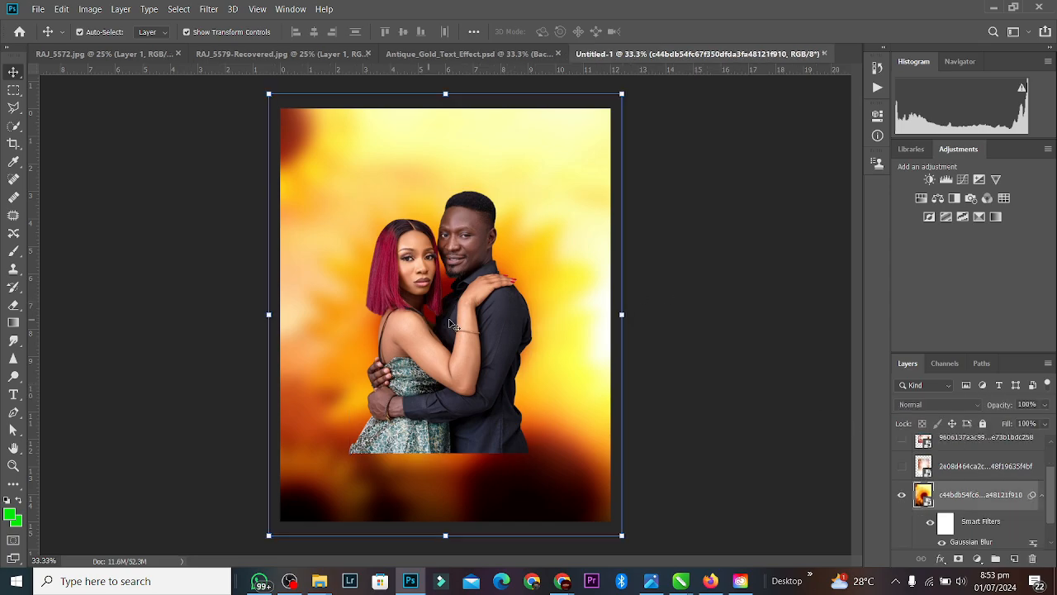
left_click(477, 323)
Step: Add a layer mask to the couple and erase the dress and lower bodies with a small low-flow eraser
left_click(958, 559)
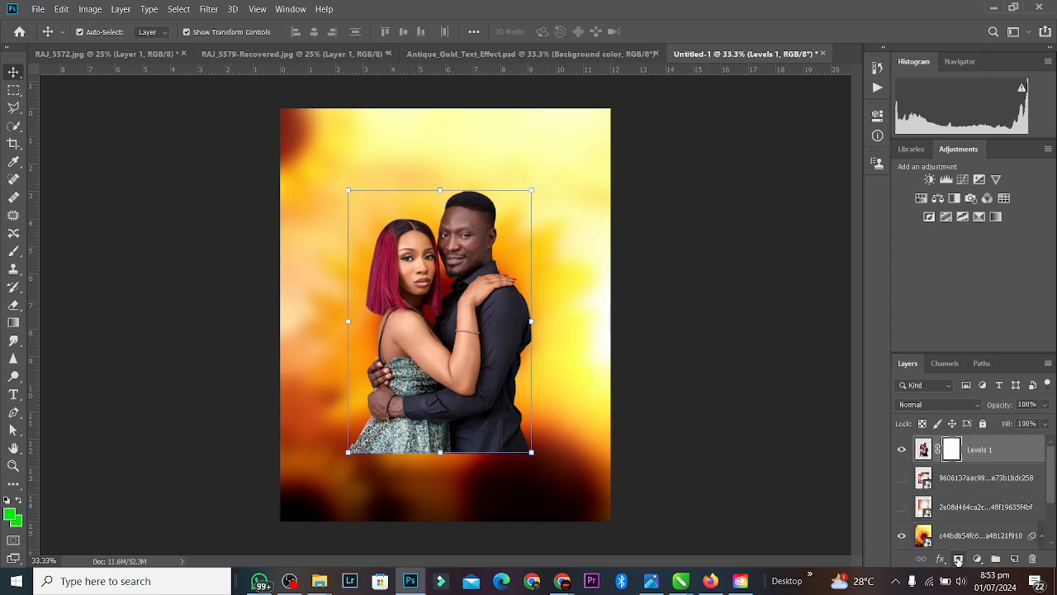
left_click(14, 305)
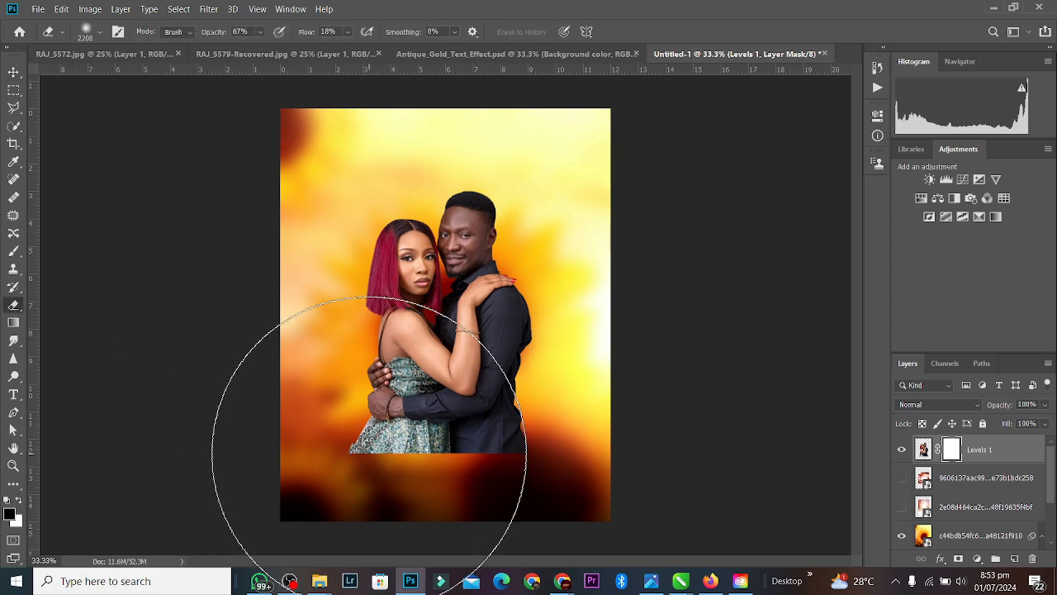
key("bracketleft")
key("bracketleft")
key("bracketleft")
key("bracketleft")
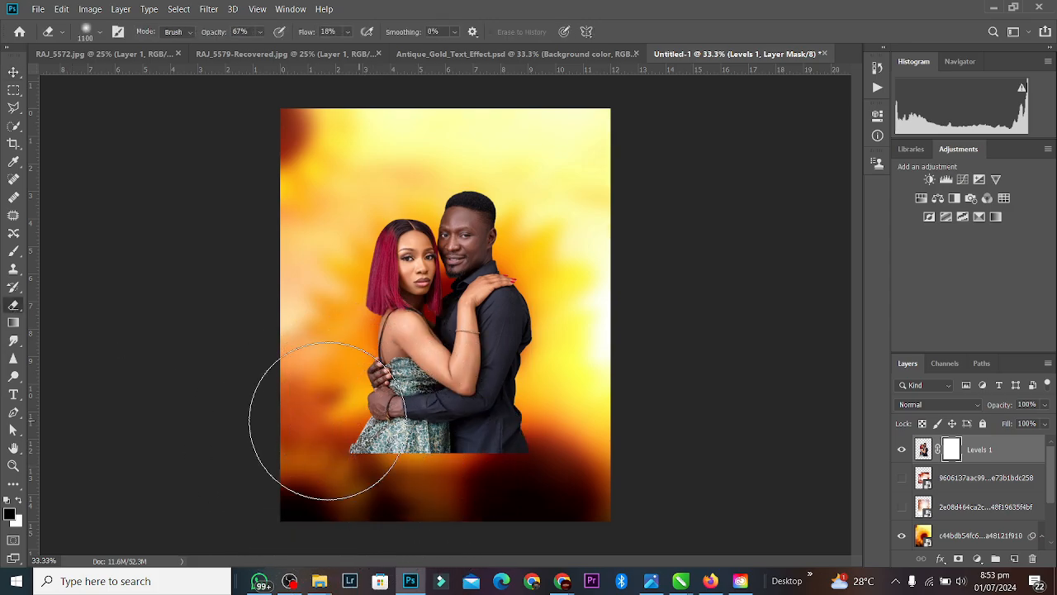
left_click(18, 501)
mouse_move(324, 421)
left_mouse_down()
mouse_move(522, 436)
mouse_move(471, 465)
mouse_move(467, 500)
mouse_move(396, 472)
mouse_move(351, 471)
mouse_move(405, 453)
mouse_move(413, 468)
mouse_move(345, 439)
mouse_move(498, 448)
mouse_move(554, 432)
mouse_move(416, 460)
mouse_move(342, 435)
mouse_move(455, 485)
mouse_move(338, 378)
mouse_move(460, 453)
mouse_move(514, 448)
mouse_move(448, 484)
mouse_move(573, 229)
mouse_move(423, 502)
left_mouse_up()
key("bracketleft")
key("bracketleft")
key("bracketleft")
key("bracketleft")
key("bracketleft")
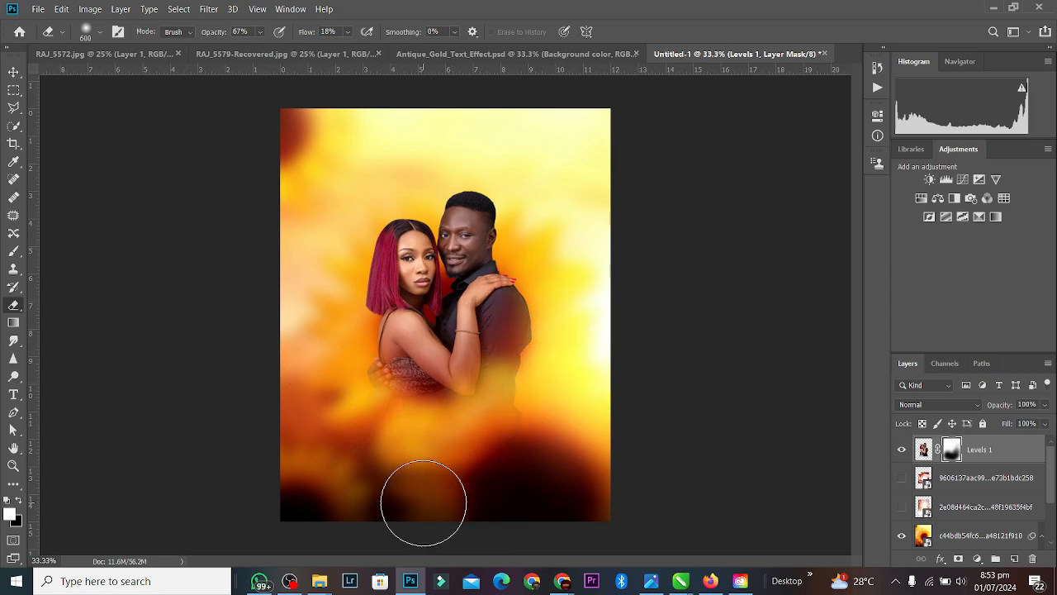
Step: Resize the couple to about 124% and move them higher on the canvas
left_click(14, 72)
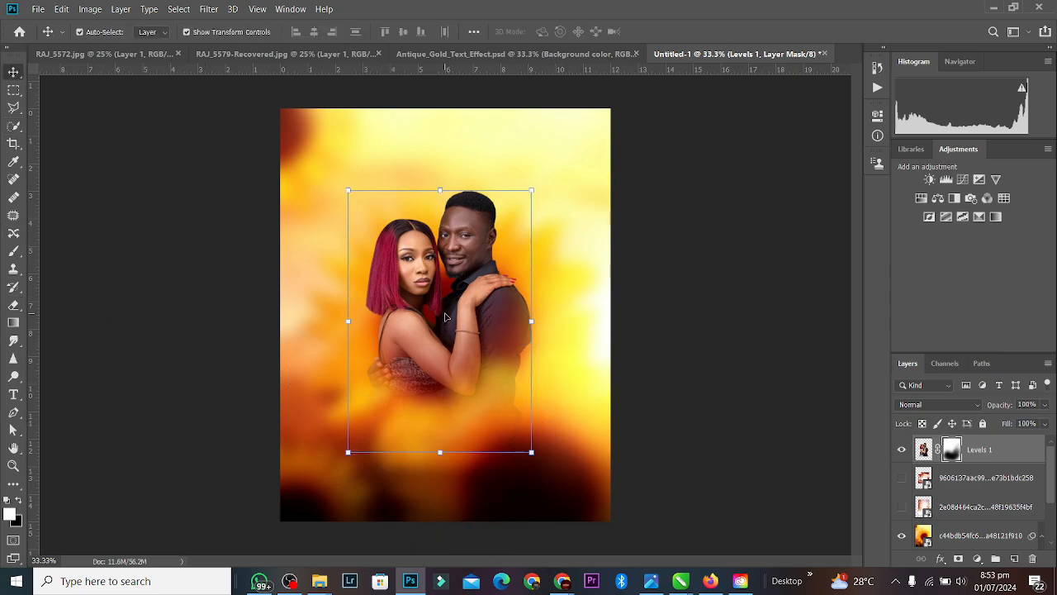
left_click_drag(439, 452, 438, 547)
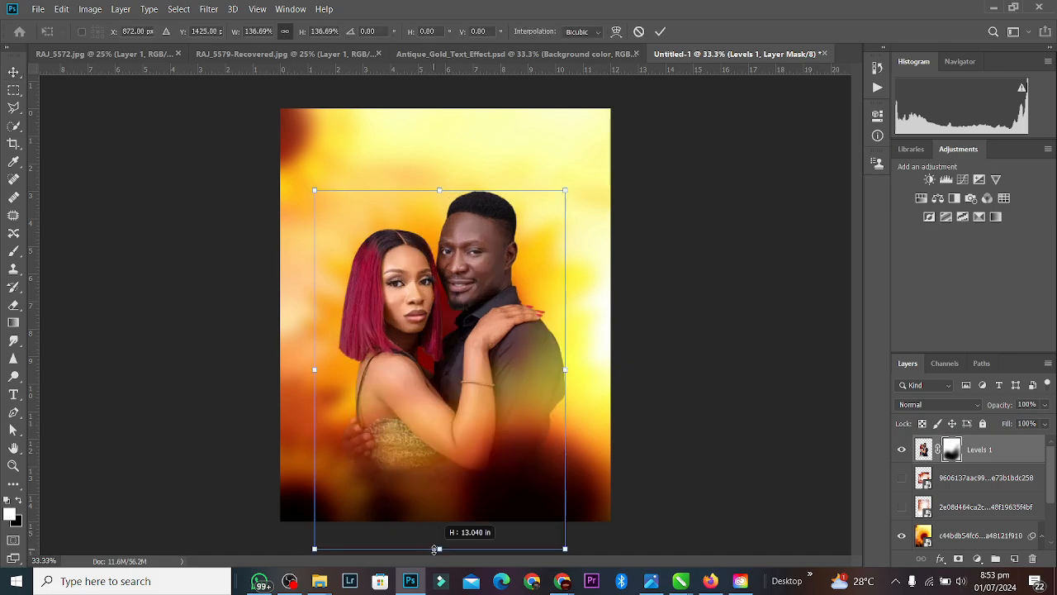
left_click_drag(445, 426, 443, 371)
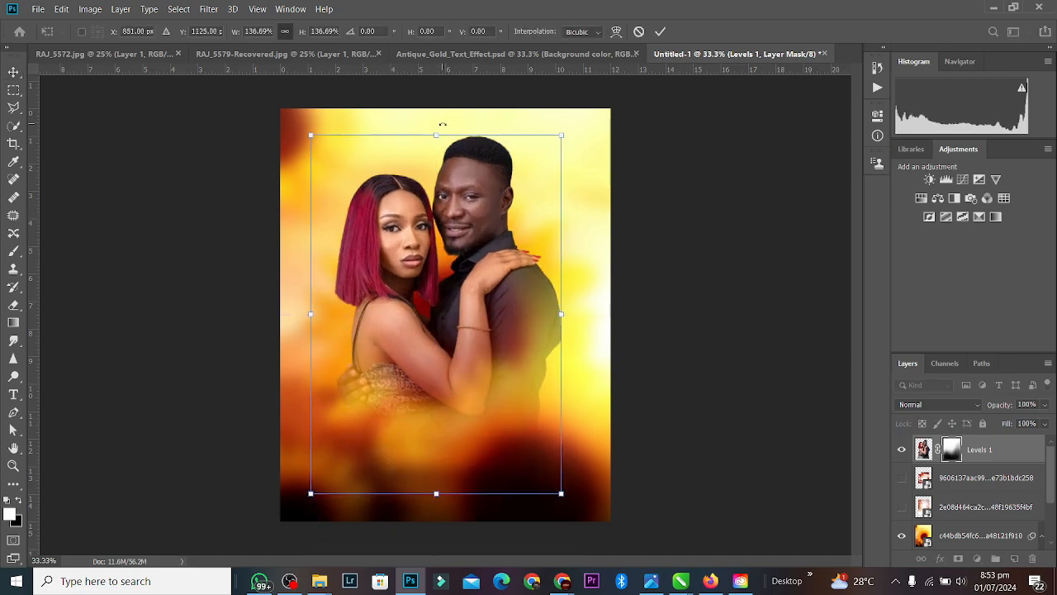
left_click_drag(439, 135, 437, 168)
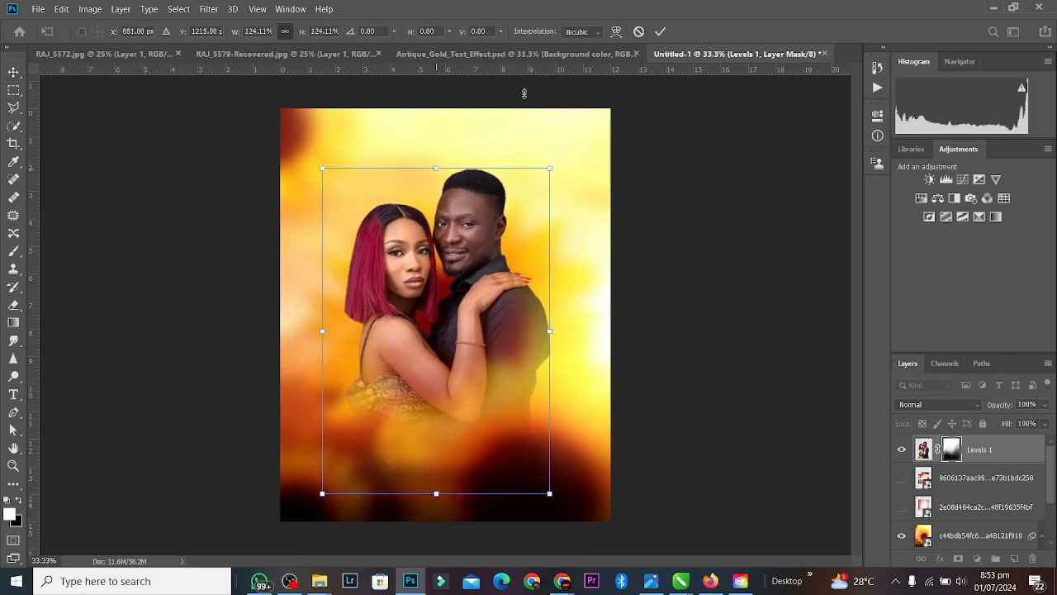
left_click(660, 36)
Step: Enlarge the blurred background layer toward the lower left, dismissing the smart filters warning
left_click(491, 134, "ctrl")
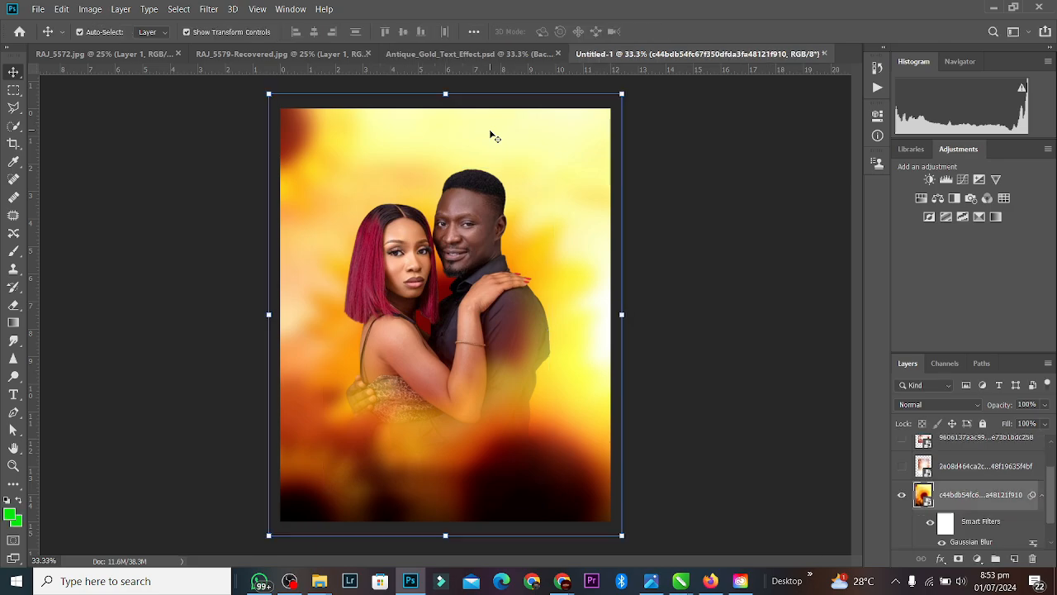
key("ctrl+minus")
key("ctrl+minus")
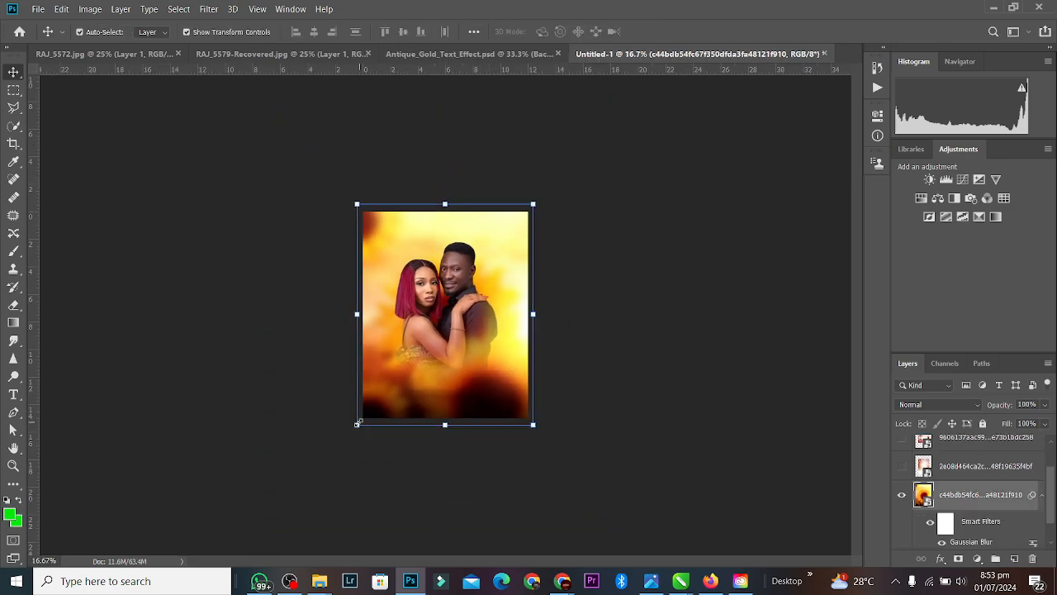
left_click_drag(353, 427, 260, 518)
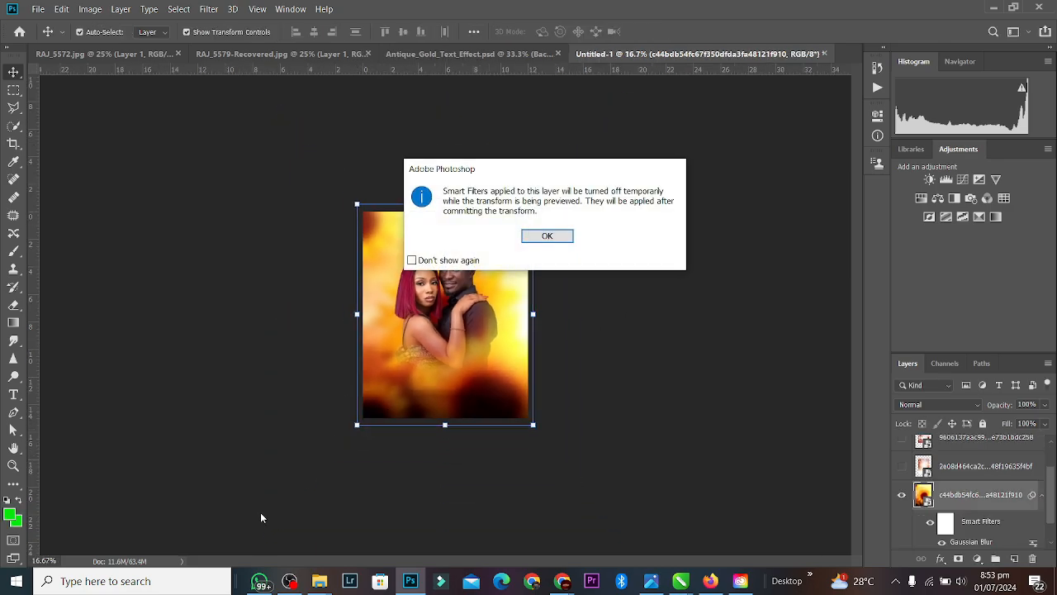
left_click(547, 236)
left_click_drag(354, 429, 159, 588)
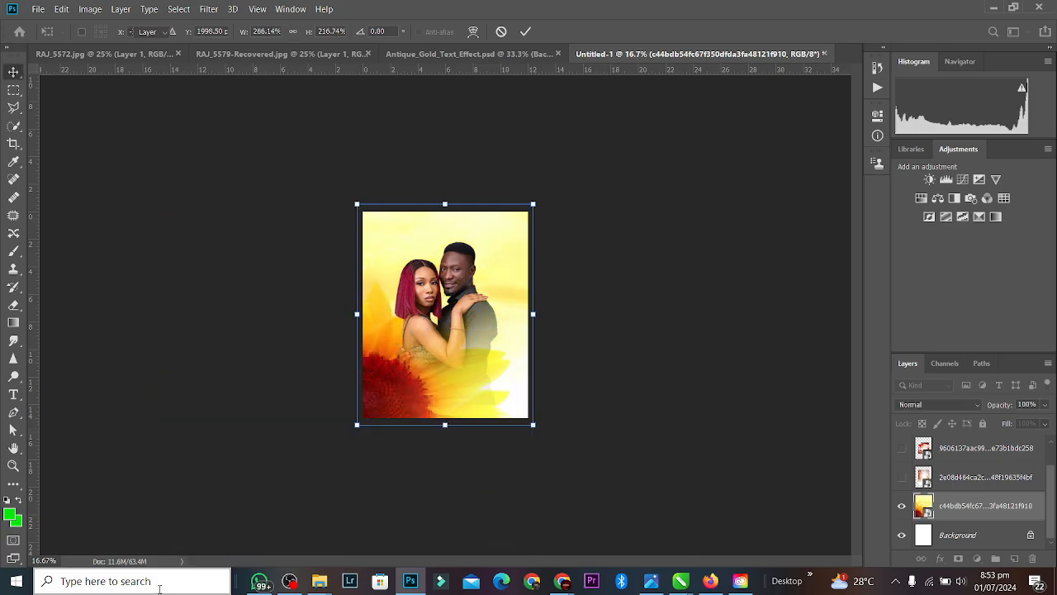
key("Return")
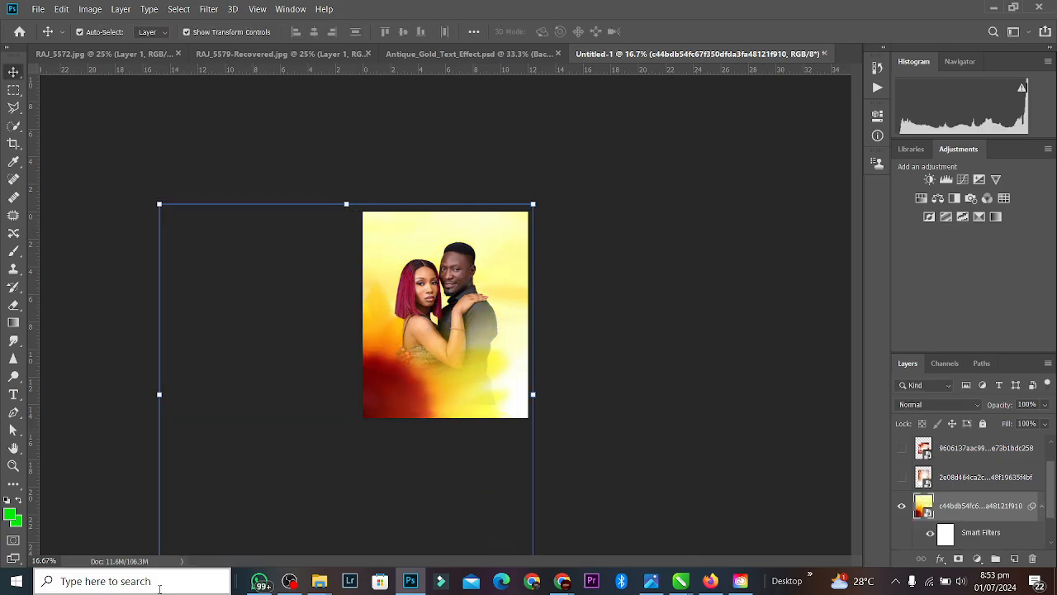
key("ctrl+plus")
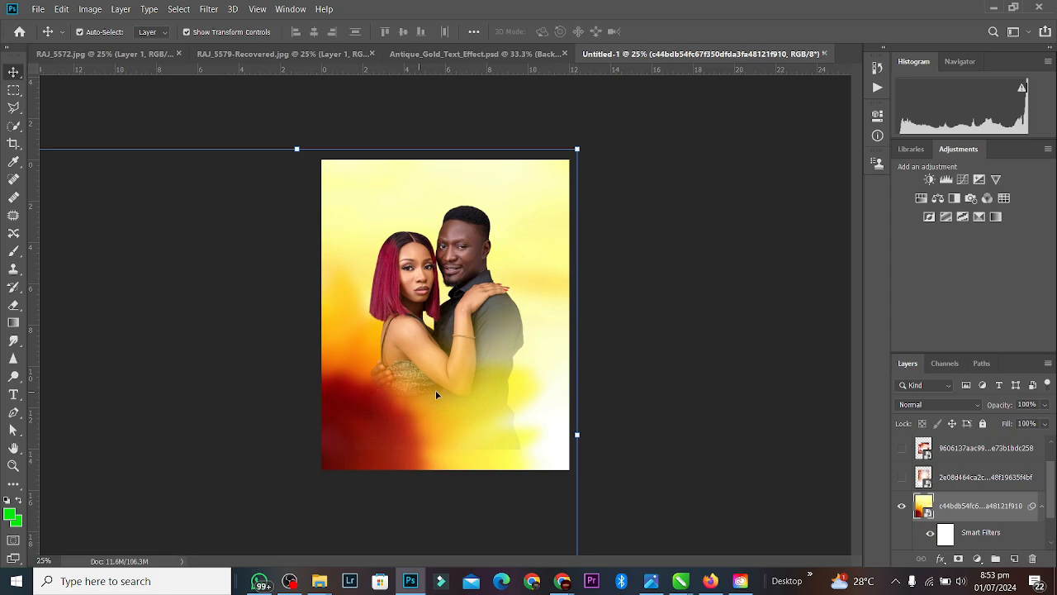
left_click(558, 251)
left_click(689, 200)
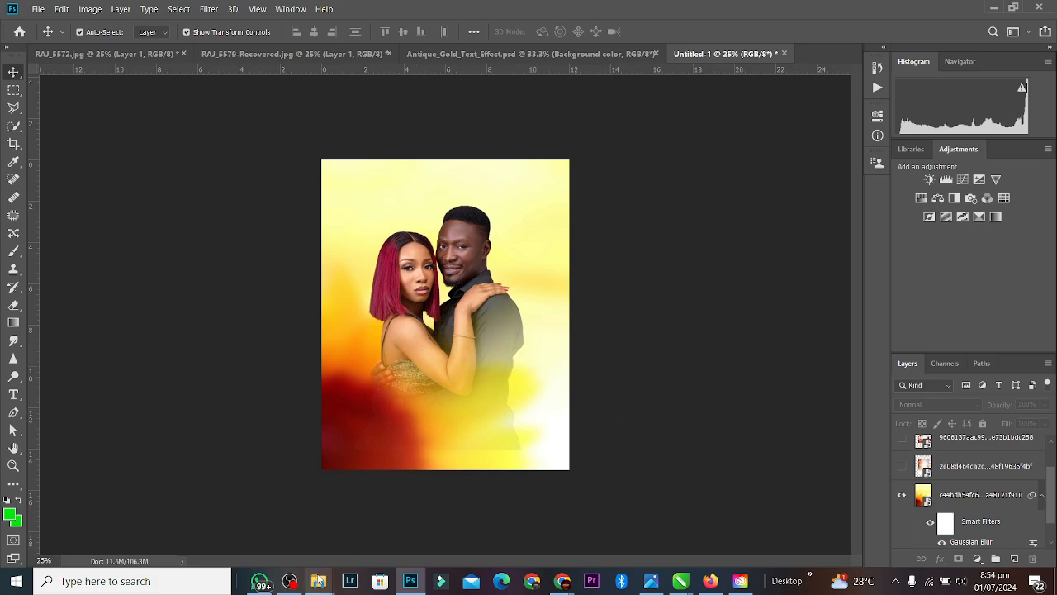
Step: Select the gold and red cloth cut-outs in Downloads and drag them into the poster
mouse_move(319, 581)
left_click(454, 513)
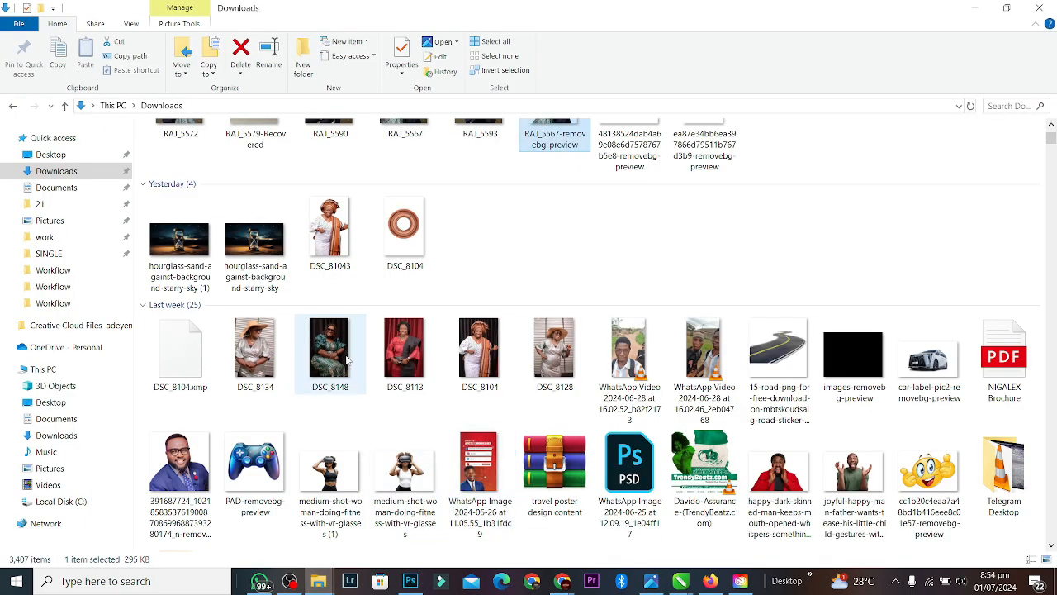
scroll(347, 359, "up", 2)
left_click(630, 184)
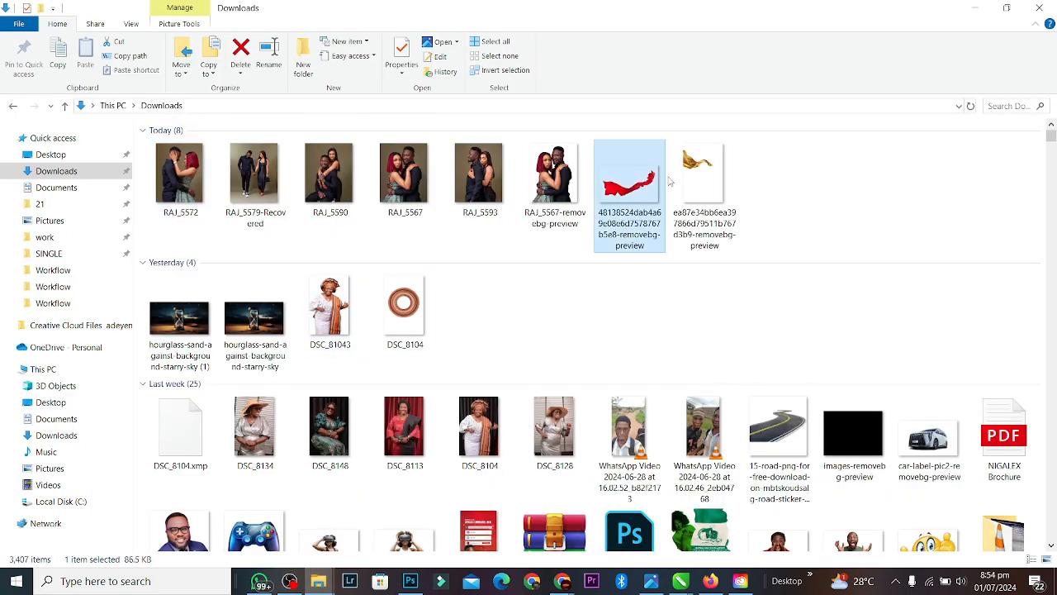
left_click_drag(708, 171, 481, 250)
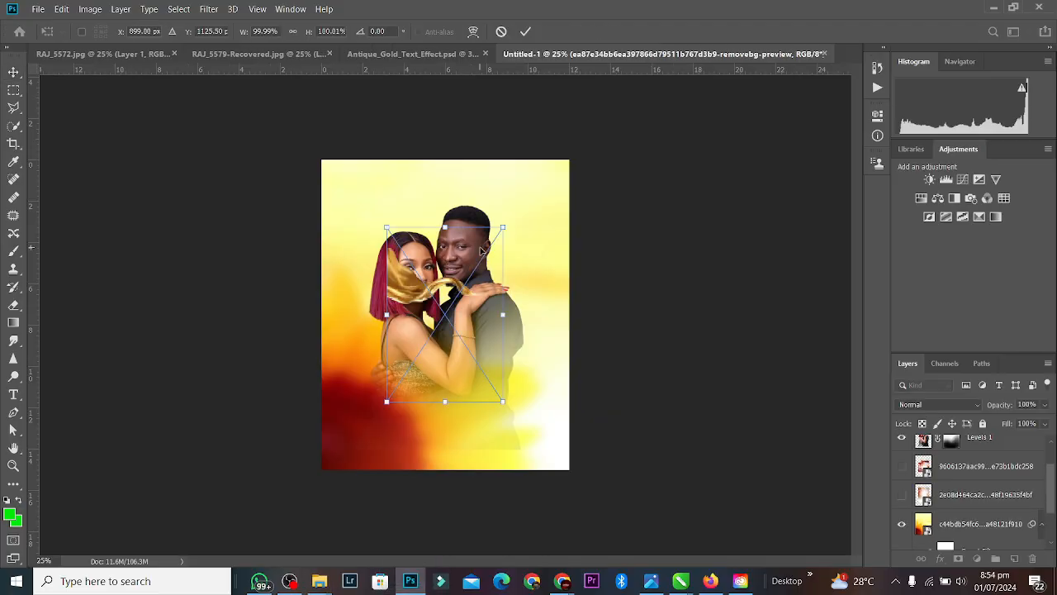
Step: Commit the placed gold and red cloth images and nudge the couple slightly lower-left
left_click(526, 31)
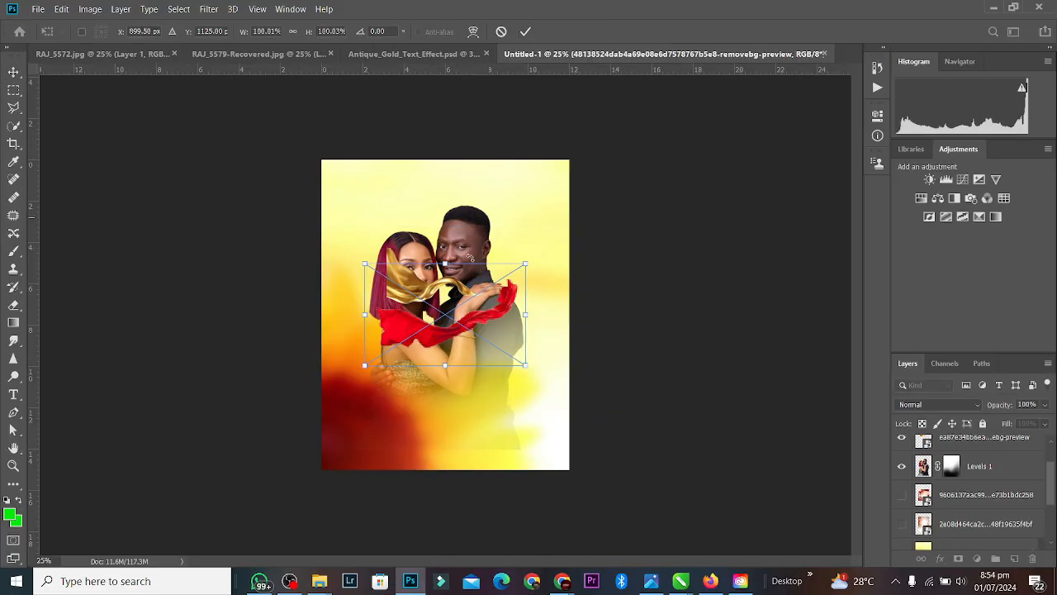
key("Return")
key("ctrl+plus")
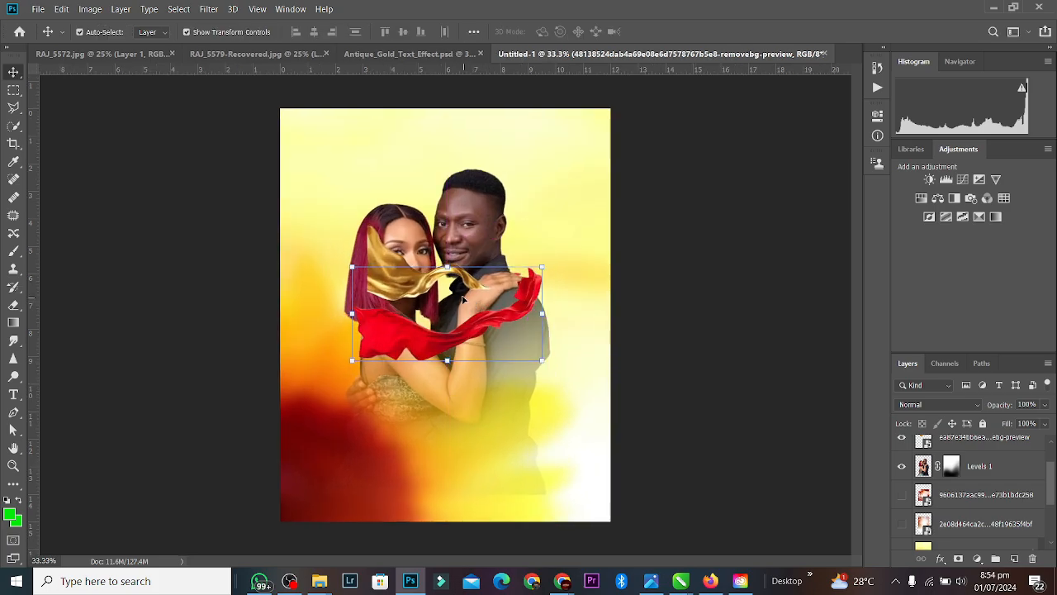
mouse_move(453, 280)
left_mouse_down()
mouse_move(477, 349)
mouse_move(446, 290)
left_mouse_up()
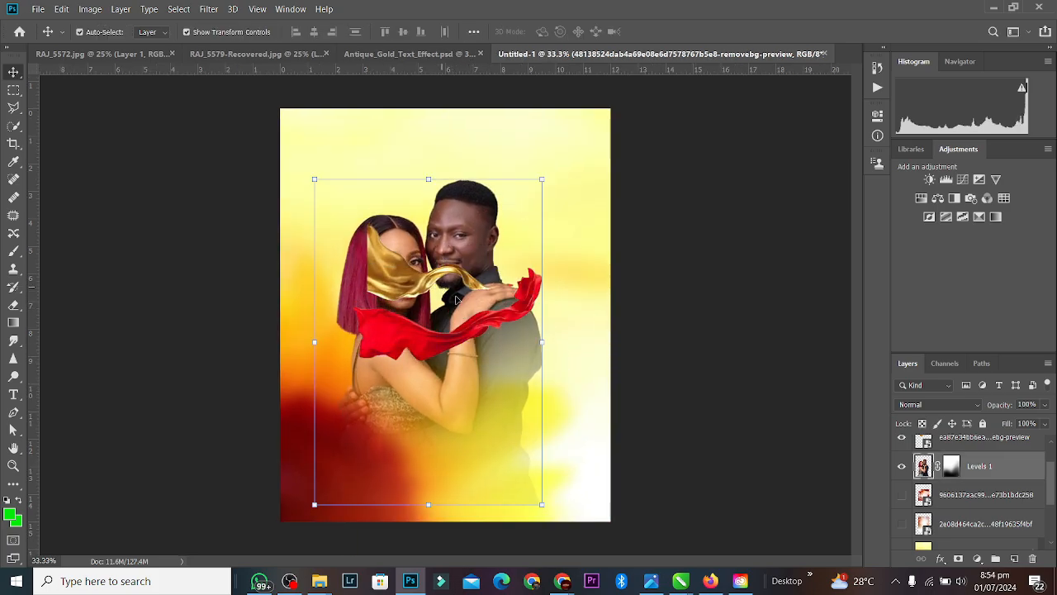
Step: Rotate, enlarge and reposition the red cloth so it sweeps across the couple
left_click(496, 323)
left_click_drag(495, 323, 574, 333)
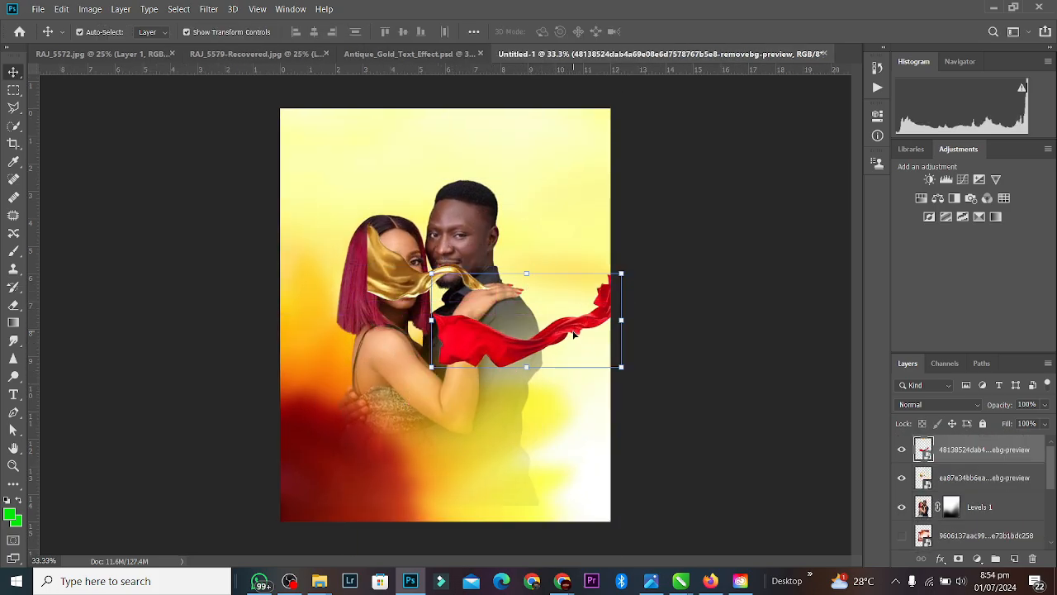
left_click_drag(631, 272, 703, 218)
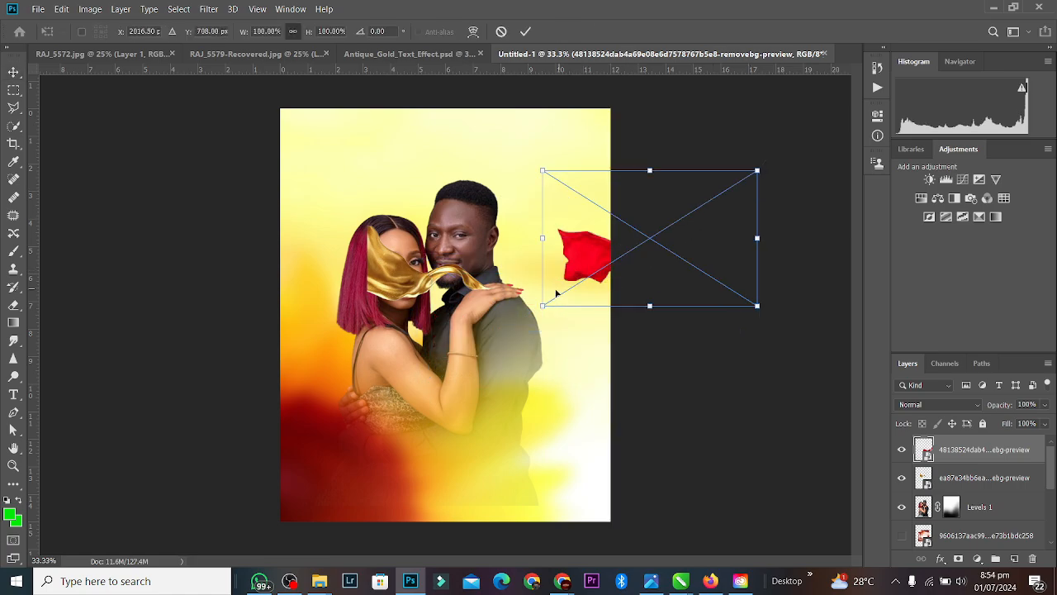
left_click_drag(543, 306, 236, 494)
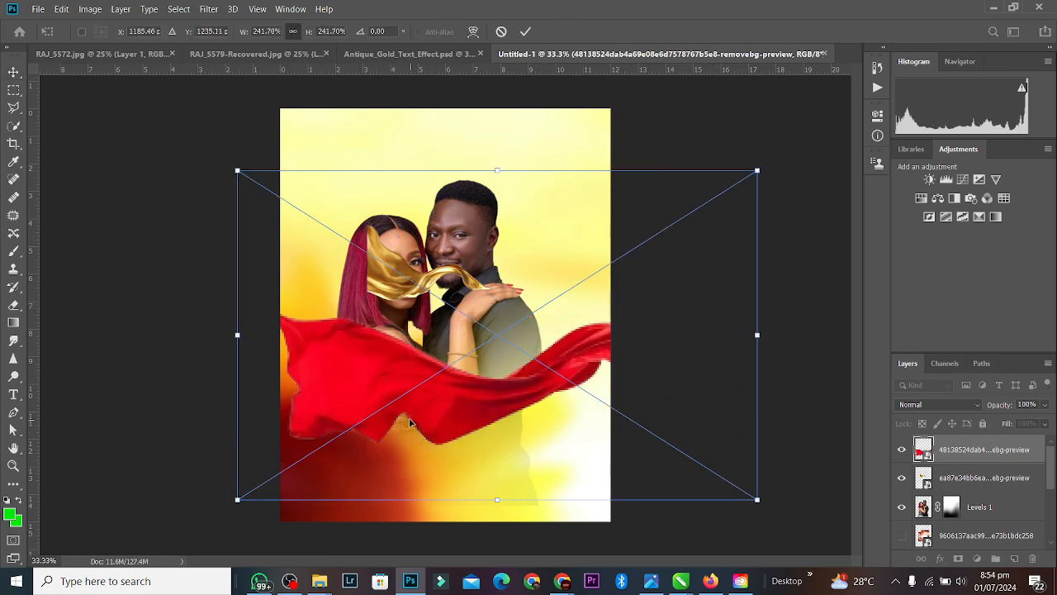
left_click_drag(413, 423, 338, 340)
key("Return")
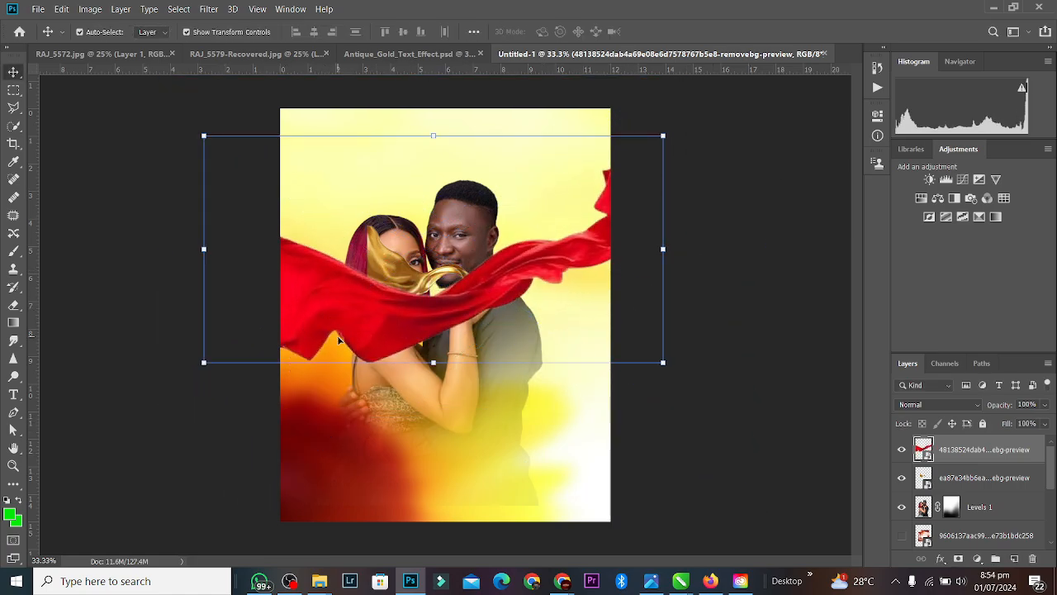
Step: Hide the gold cloth layer and move the red cloth two layers down, behind the couple
left_click(411, 259)
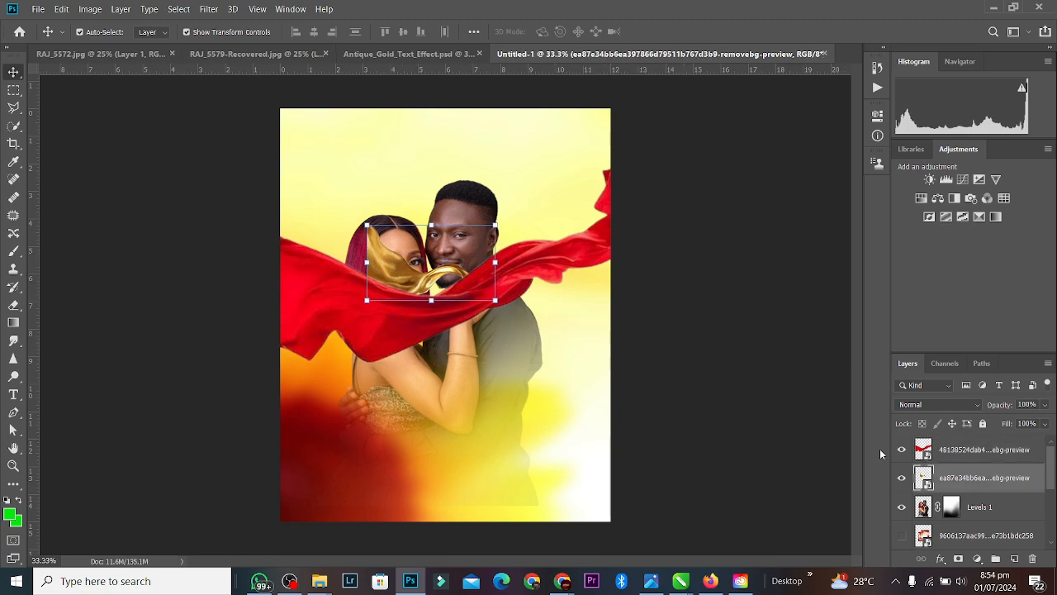
left_click(902, 477)
left_click(493, 304)
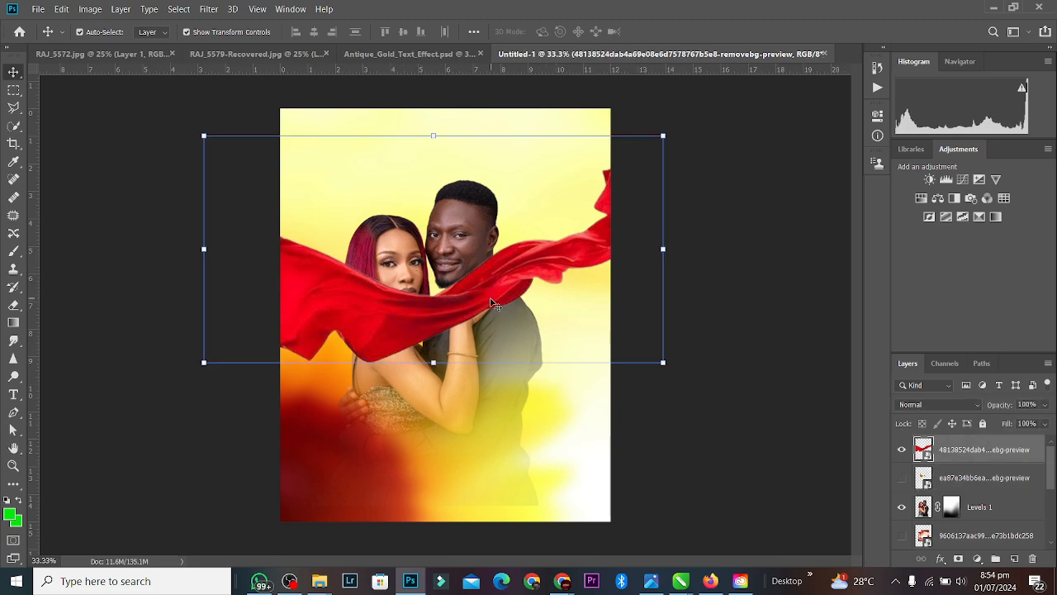
key("ctrl+bracketleft")
key("ctrl+bracketleft")
key("ctrl+bracketleft")
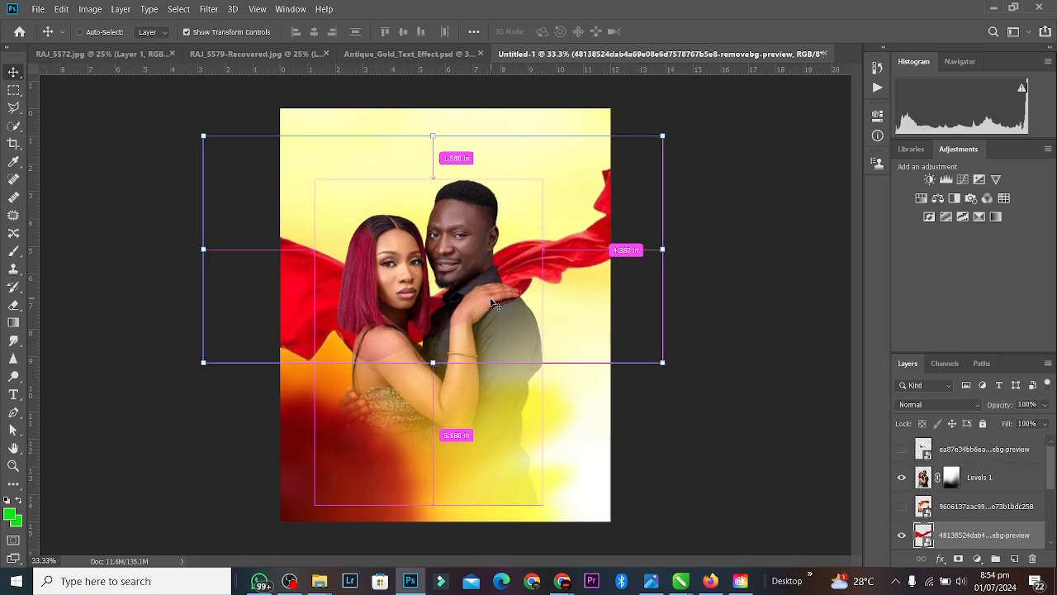
key("ctrl+bracketleft")
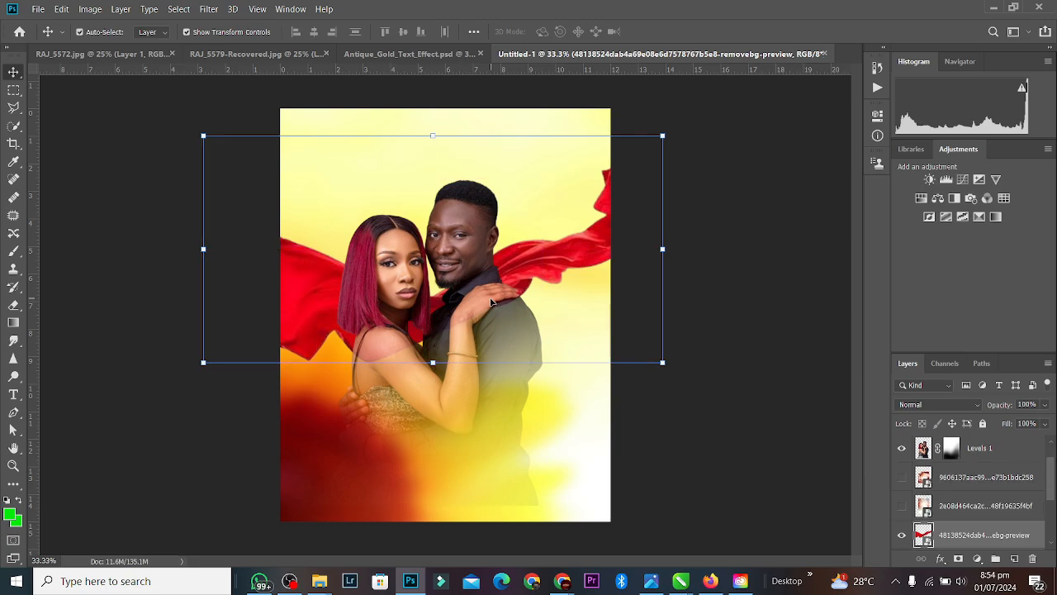
Step: Apply a Gaussian Blur of about 9 px radius to the red cloth
left_click(209, 8)
mouse_move(258, 156)
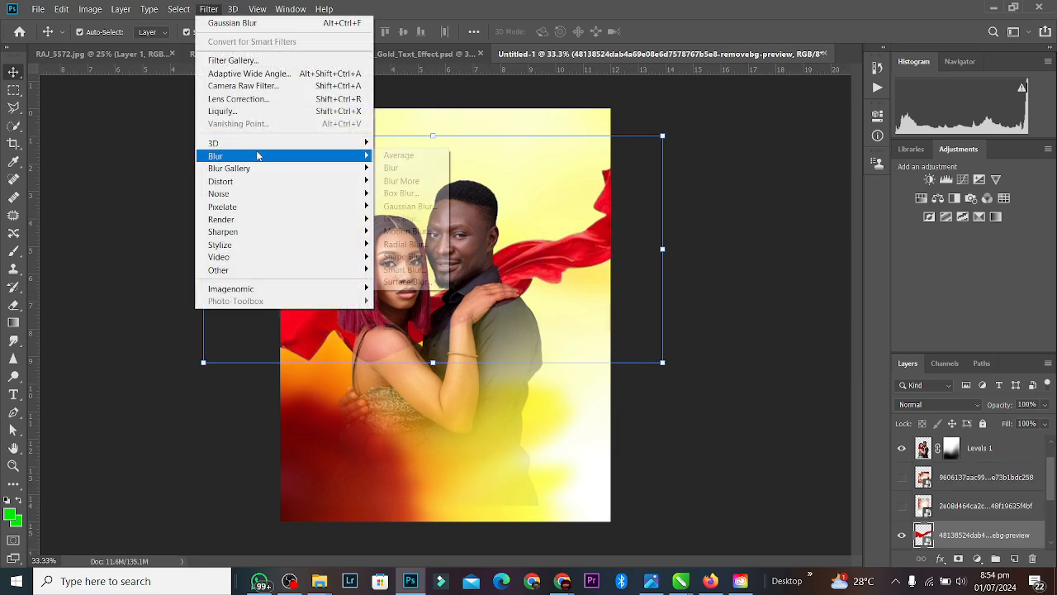
left_click(411, 206)
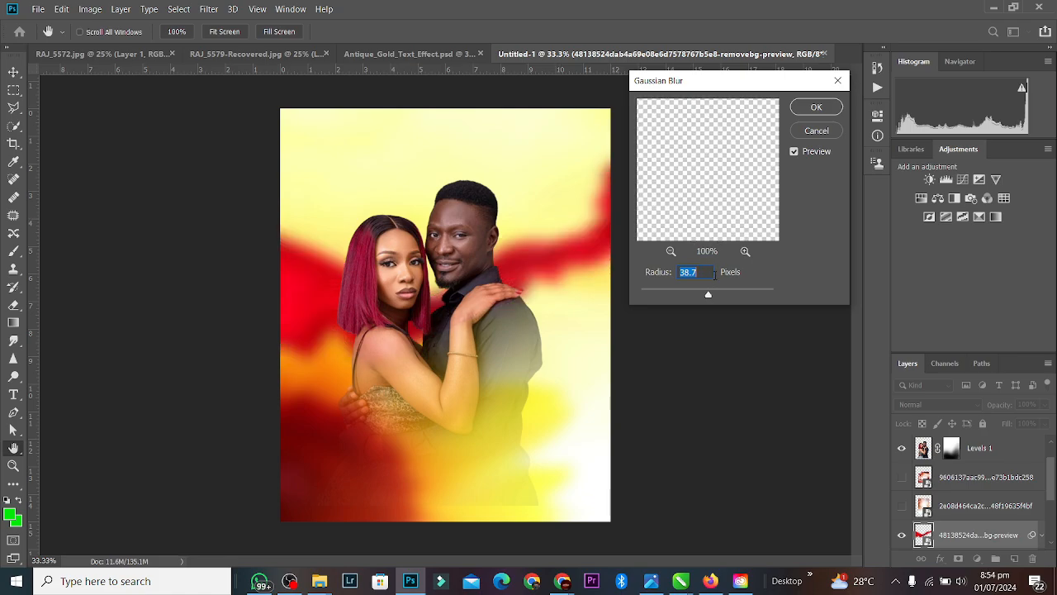
left_click_drag(692, 289, 691, 290)
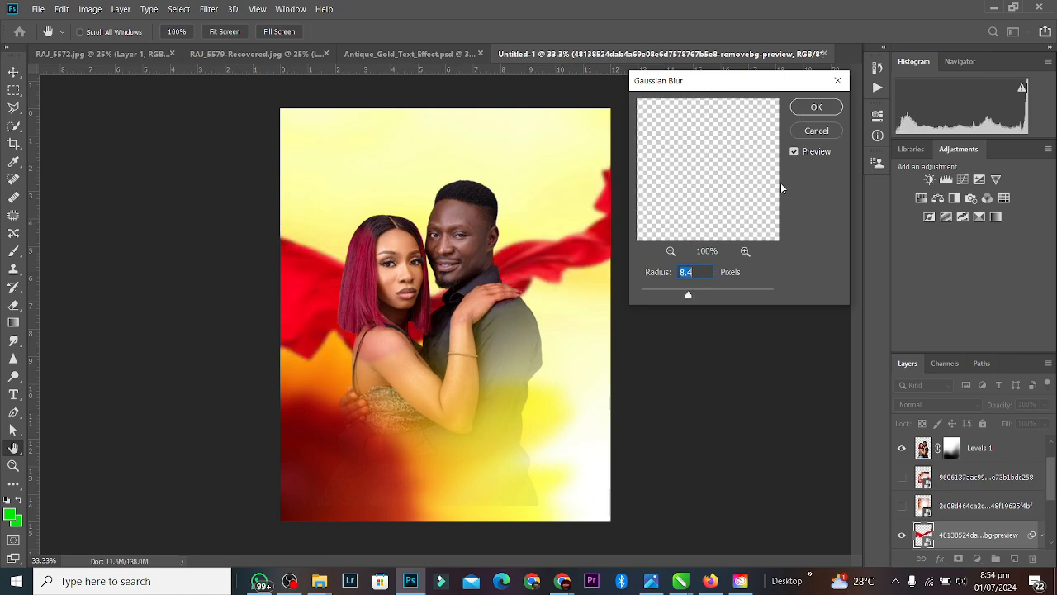
left_click(816, 107)
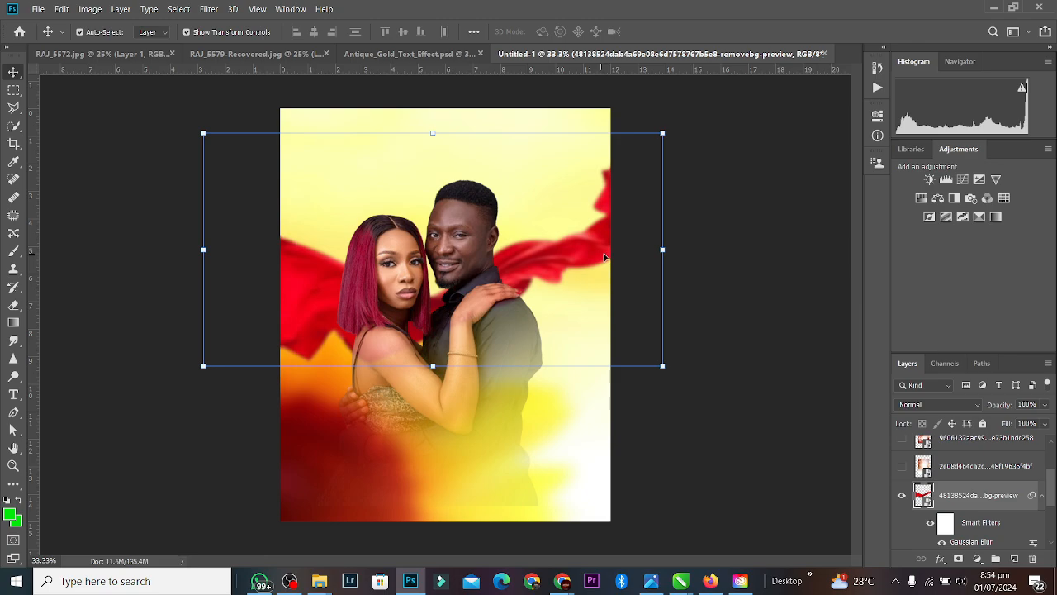
Step: Nudge the couple slightly right and the red cloth slightly down
left_click_drag(462, 325, 466, 325)
left_click(601, 244)
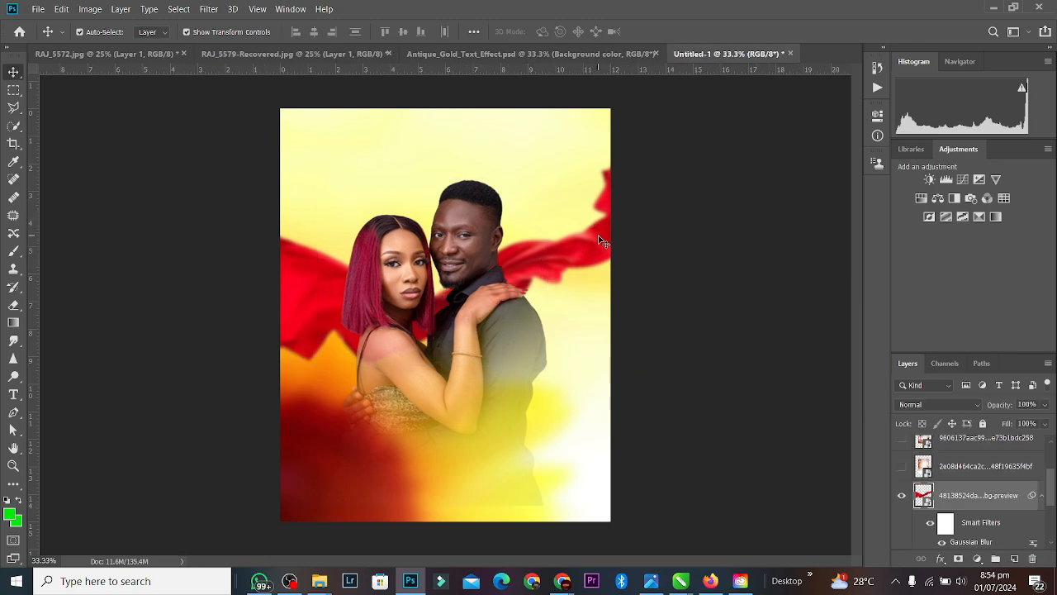
left_click_drag(600, 247, 600, 251)
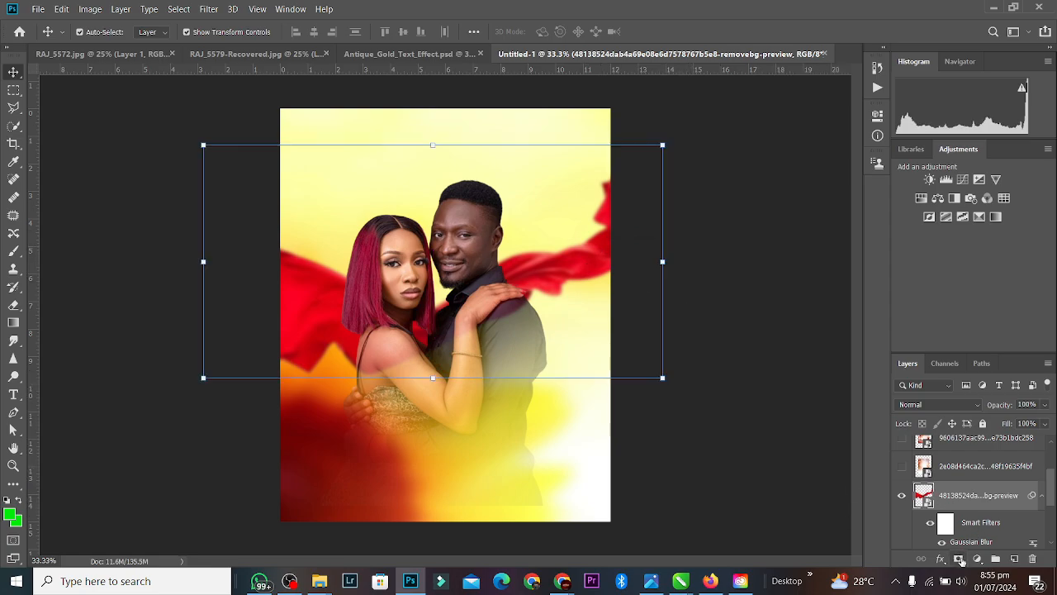
Step: Add a layer mask to the red cloth and erase its red spill from the woman's arm and torso
left_click(959, 559)
left_click(15, 304)
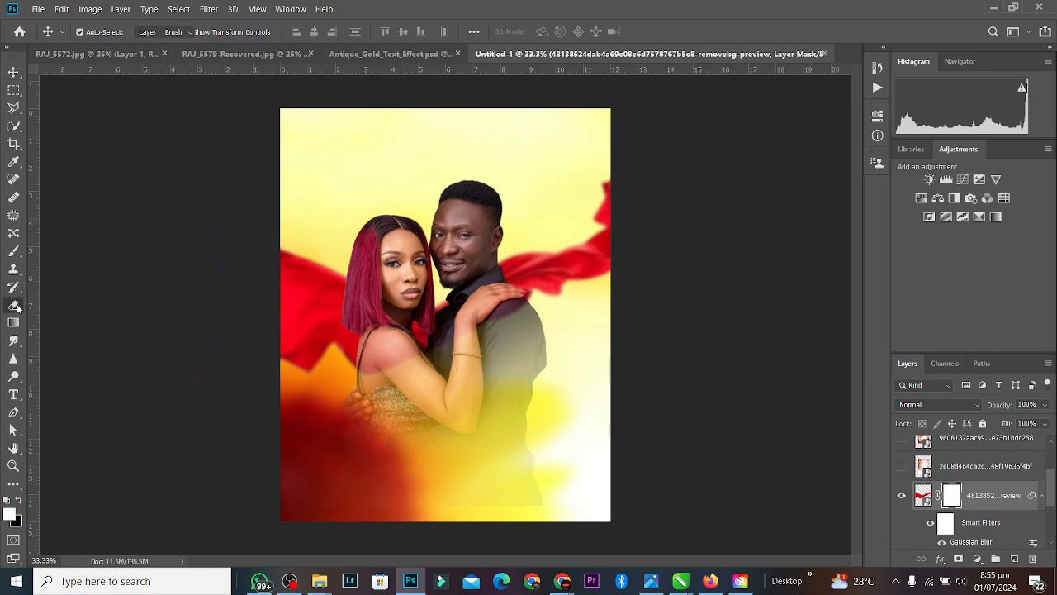
mouse_move(402, 367)
left_mouse_down()
mouse_move(384, 372)
mouse_move(421, 343)
mouse_move(428, 371)
mouse_move(514, 322)
mouse_move(495, 325)
left_mouse_up()
key("bracketleft")
key("bracketleft")
key("bracketleft")
key("bracketleft")
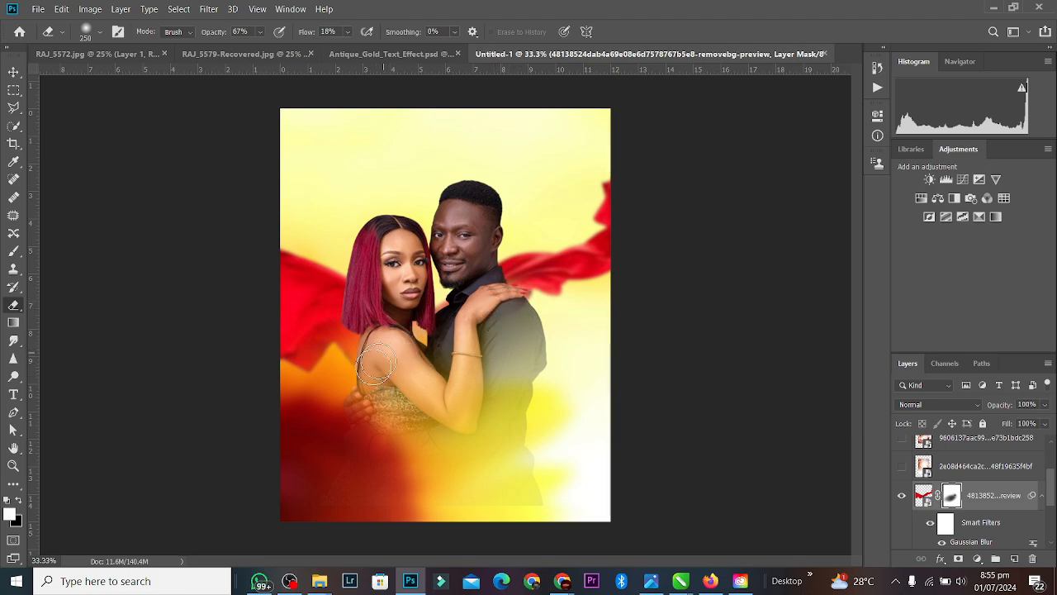
Step: Return to the Move tool, deselect the couple layer, and minimize everything with Win+D
left_click(13, 72)
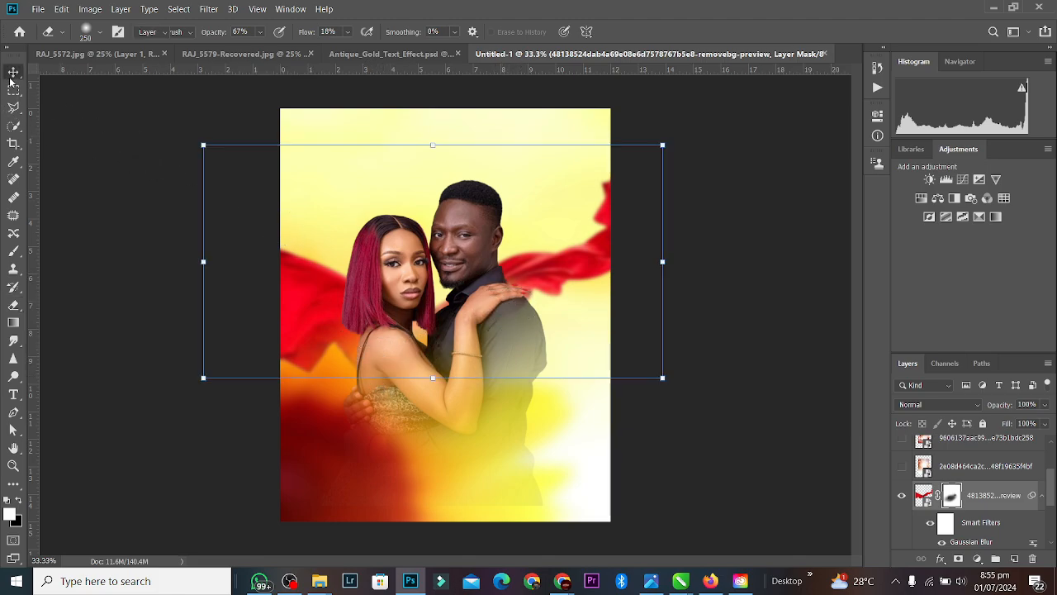
left_click(457, 245)
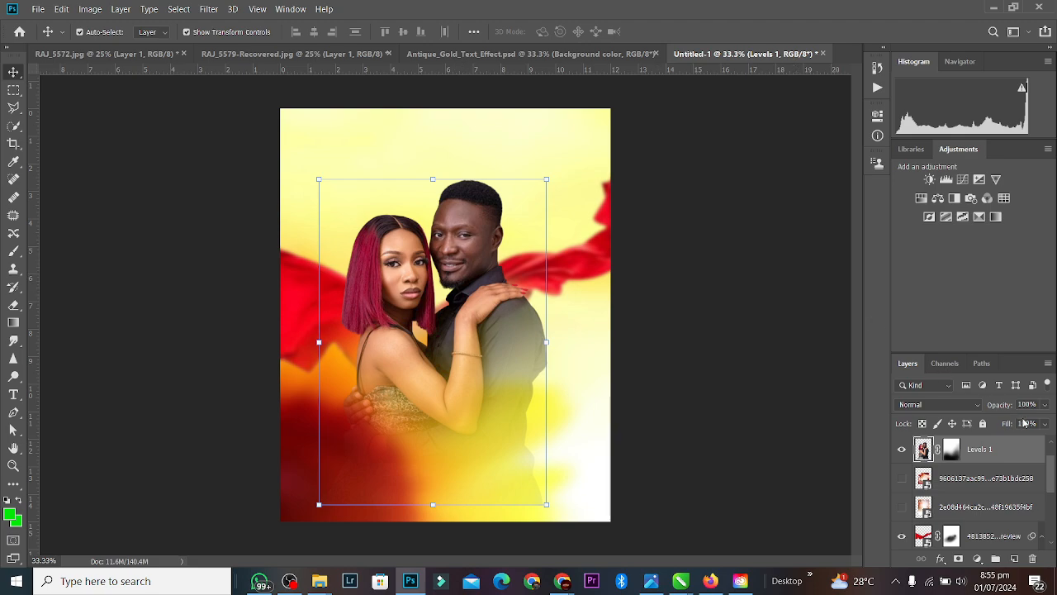
left_click(746, 333)
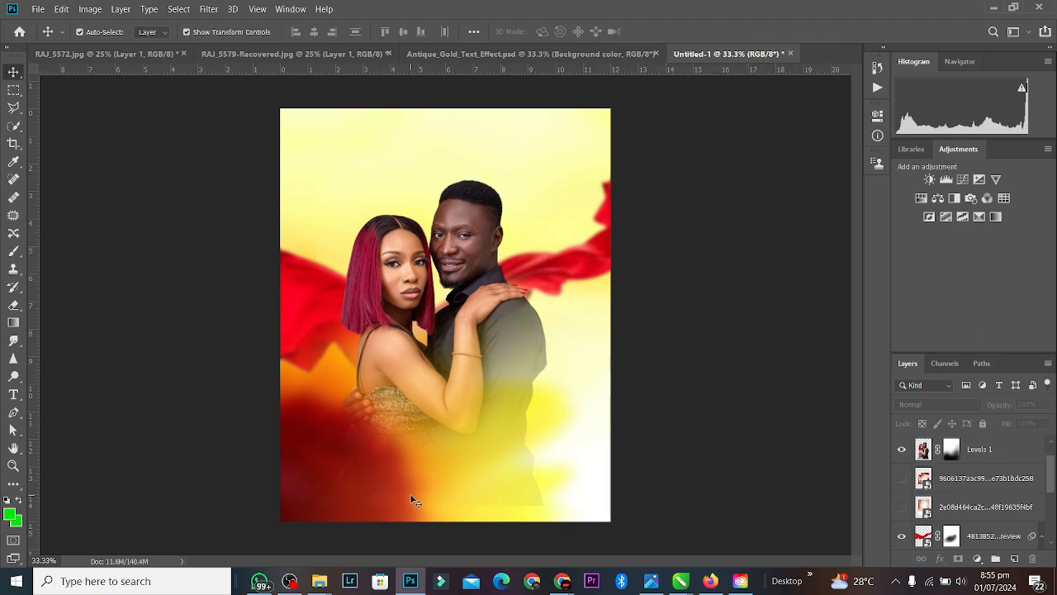
key("super+d")
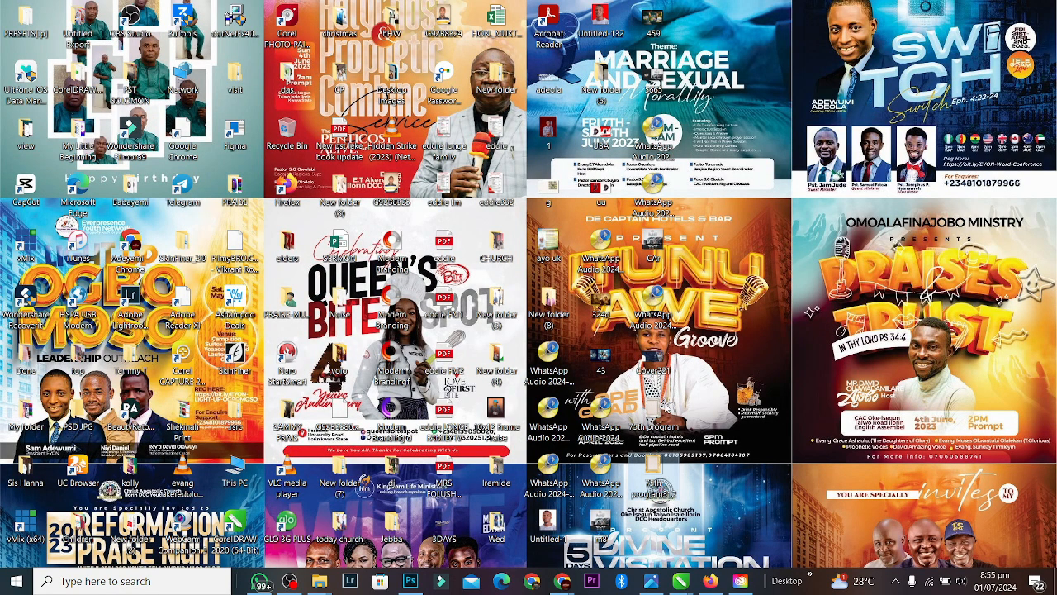
Step: Place the 75th program frame image, duplicate it, and set the gold frame beside the silver one
left_click(411, 581)
left_click_drag(415, 585, 418, 262)
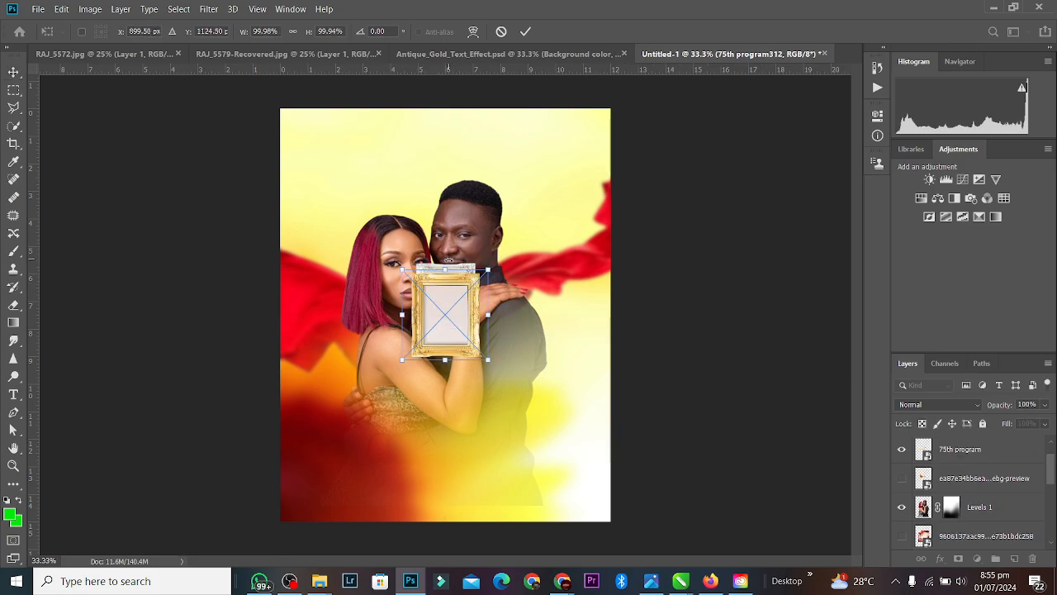
key("Return")
left_click_drag(454, 311, 391, 390)
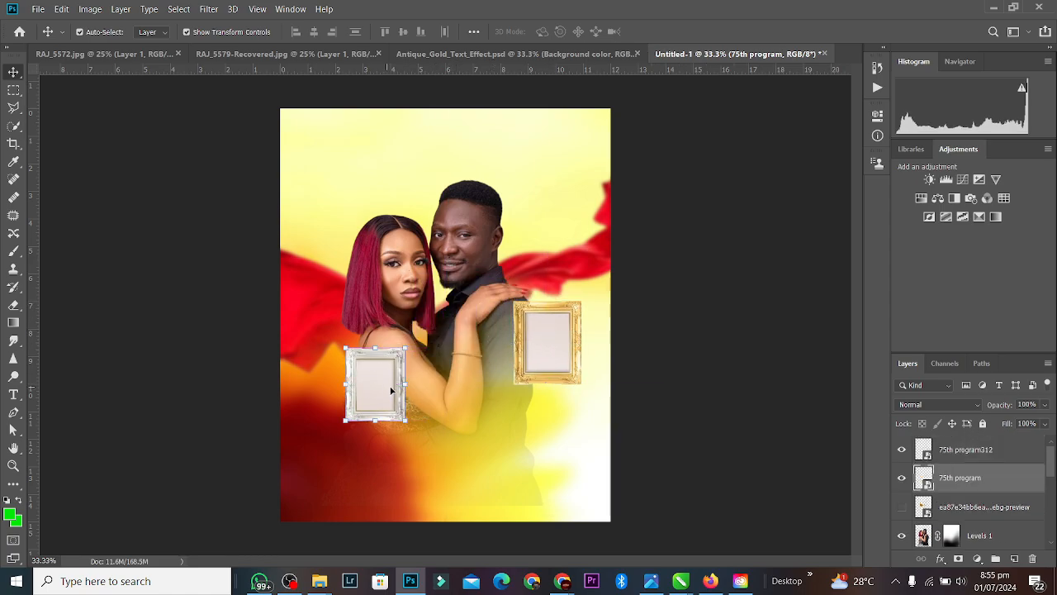
key("ctrl+plus")
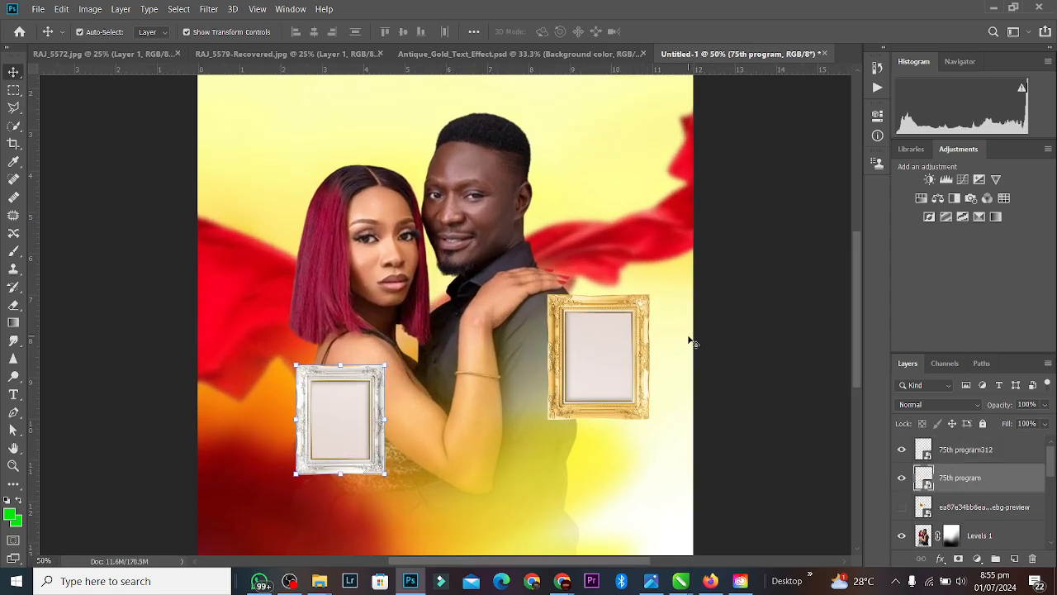
left_click_drag(579, 342, 445, 396)
Step: Select RAJ_5590, RAJ_5567 and RAJ_5593 in Downloads and drag them into the poster
mouse_move(330, 581)
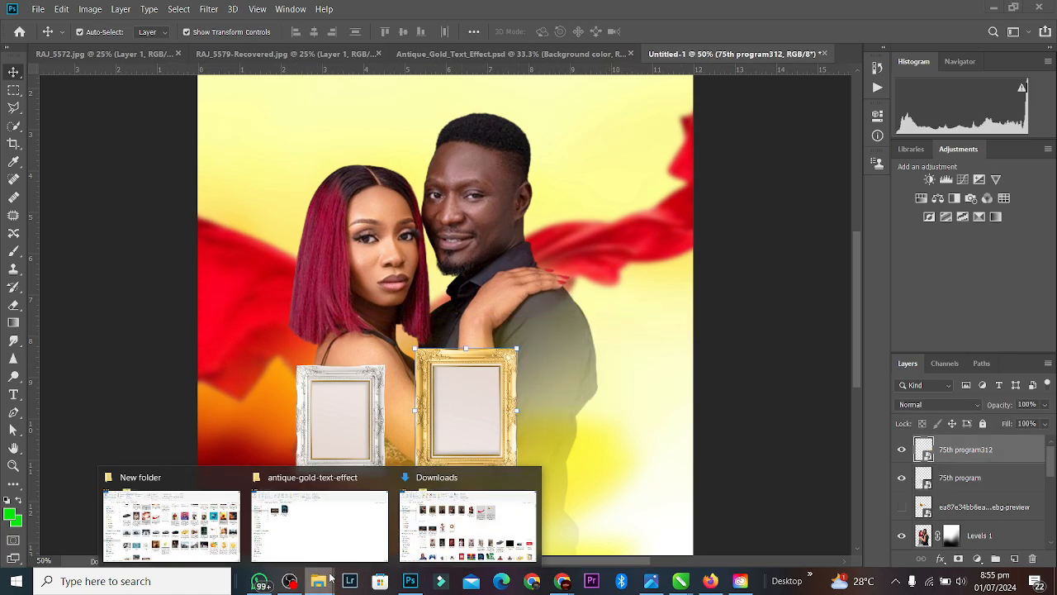
left_click(461, 519)
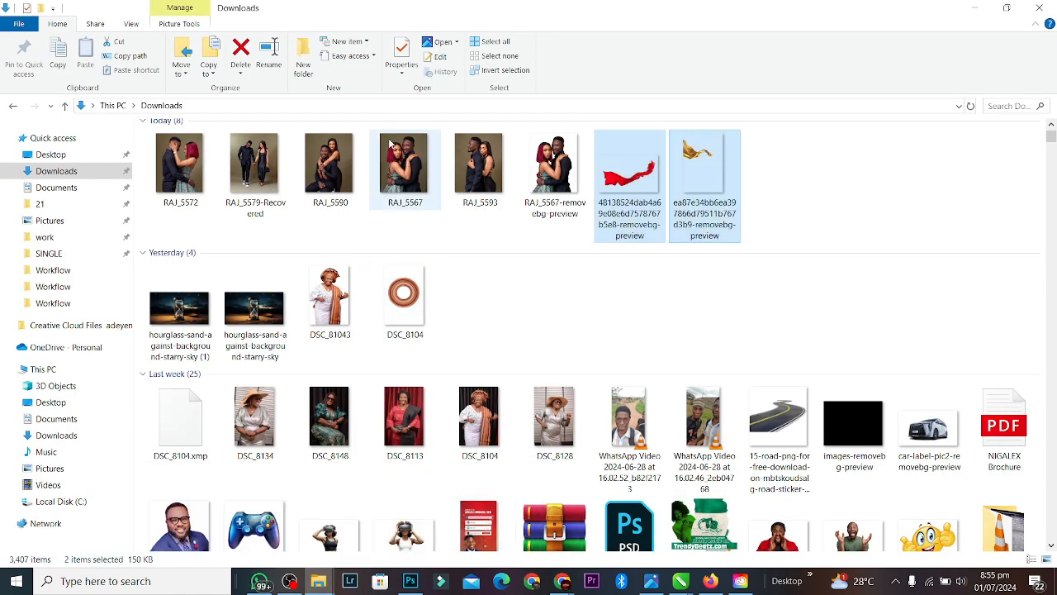
left_click(321, 159)
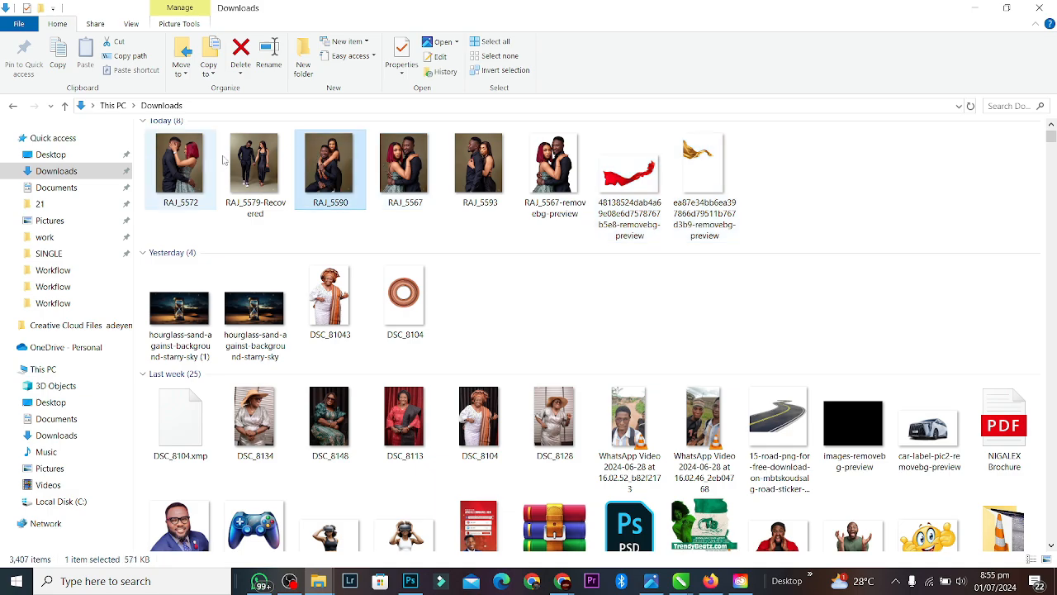
left_click(405, 165, "ctrl")
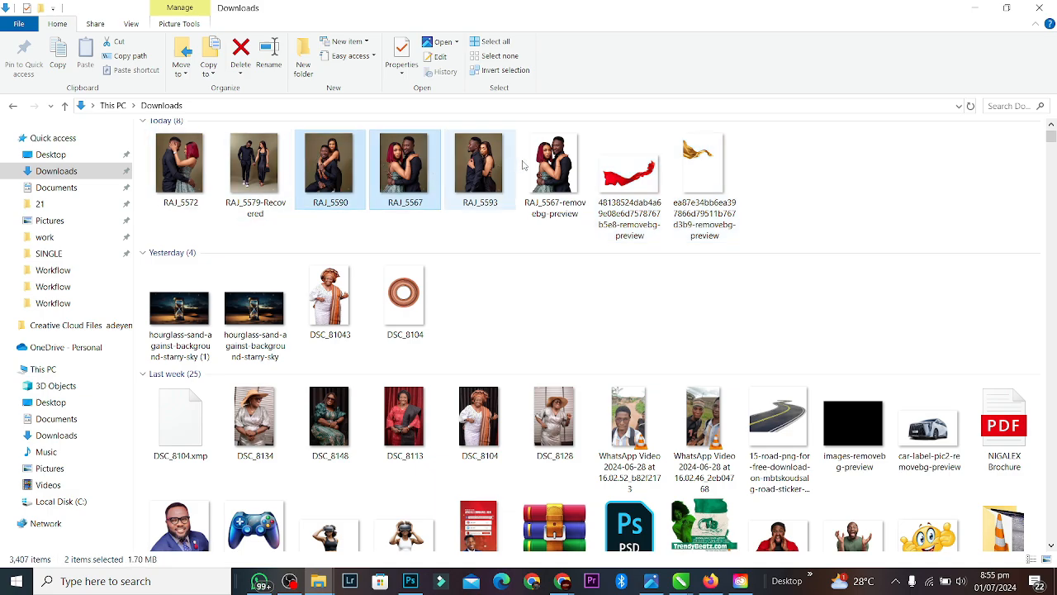
left_click(480, 166, "ctrl")
left_click_drag(480, 166, 597, 333)
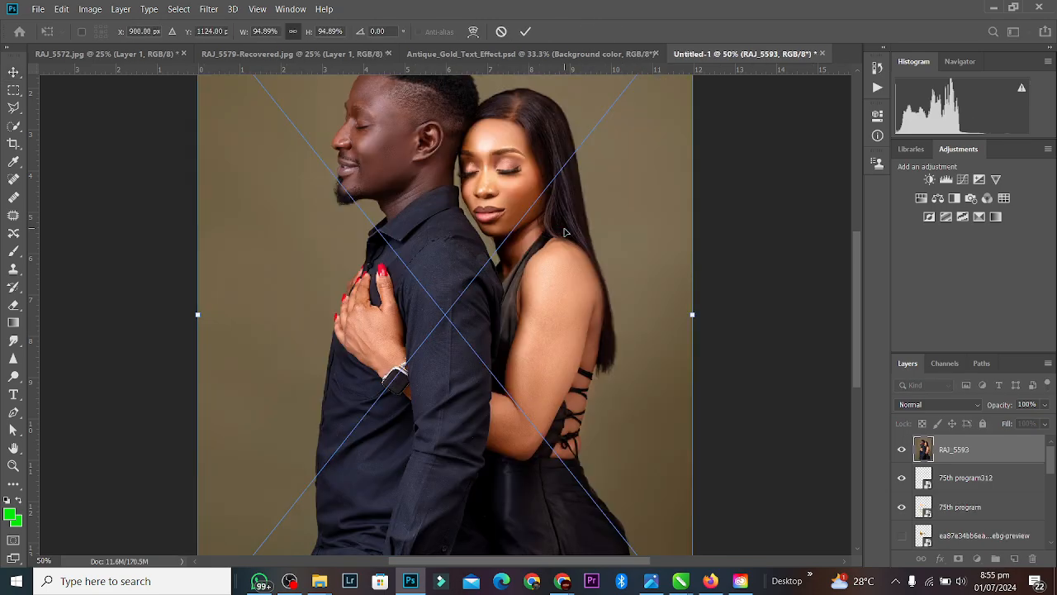
Step: Shrink RAJ_5593 to about 15% inside the silver frame, then confirm the RAJ_5590 placement
key("ctrl+minus")
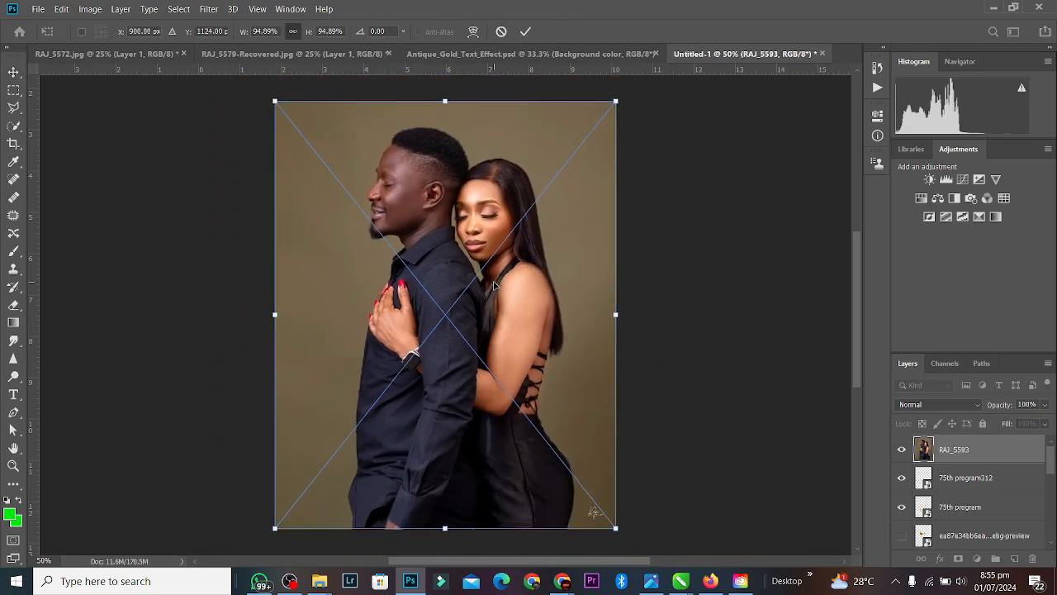
left_click_drag(447, 106, 397, 407)
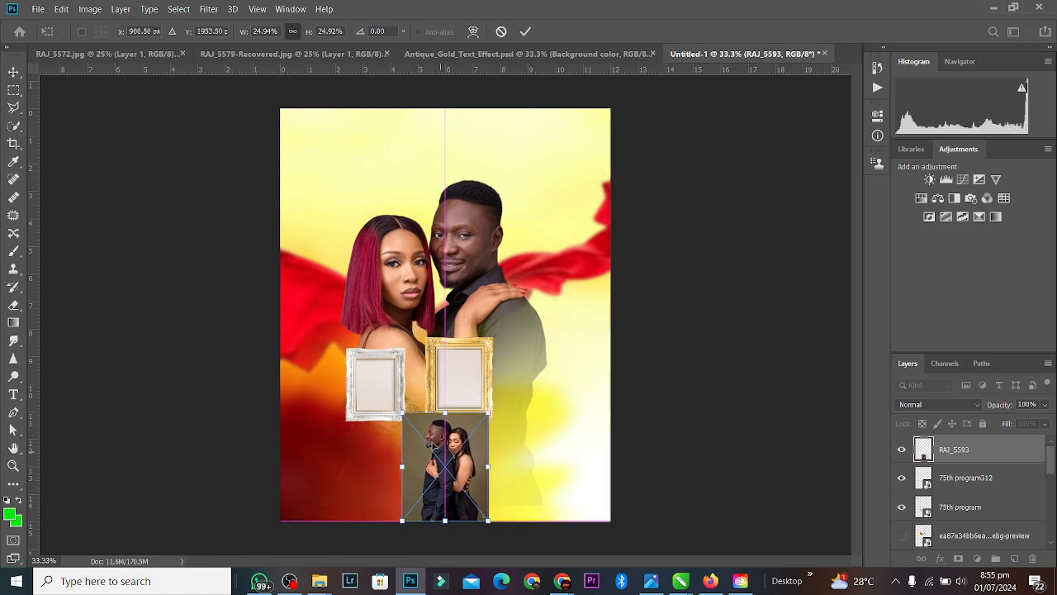
left_click_drag(441, 457, 385, 391)
left_click_drag(391, 460, 391, 418)
left_click_drag(400, 378, 391, 384)
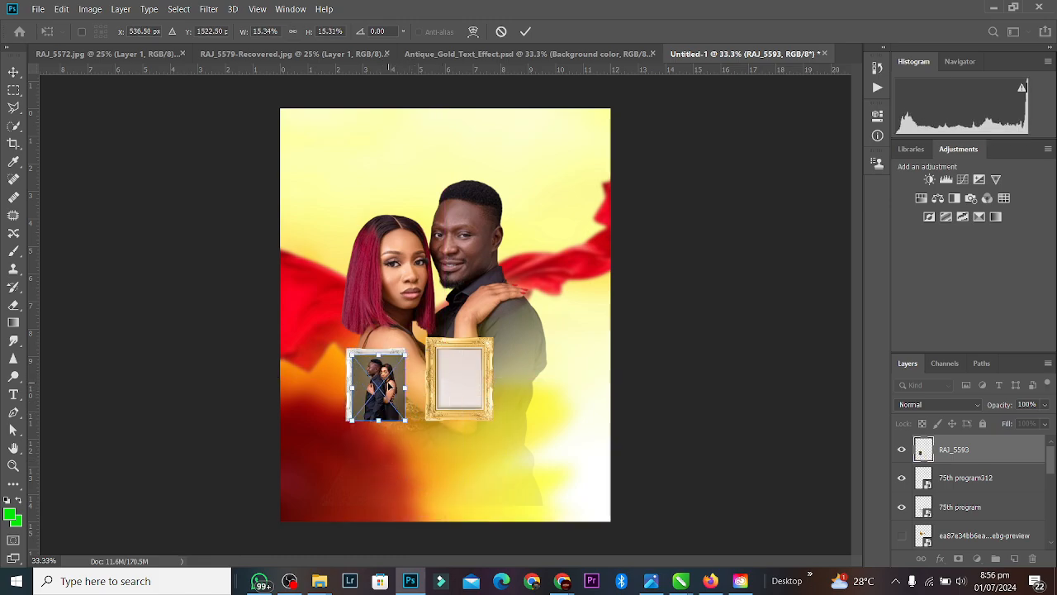
key("ctrl+plus")
key("ctrl+plus")
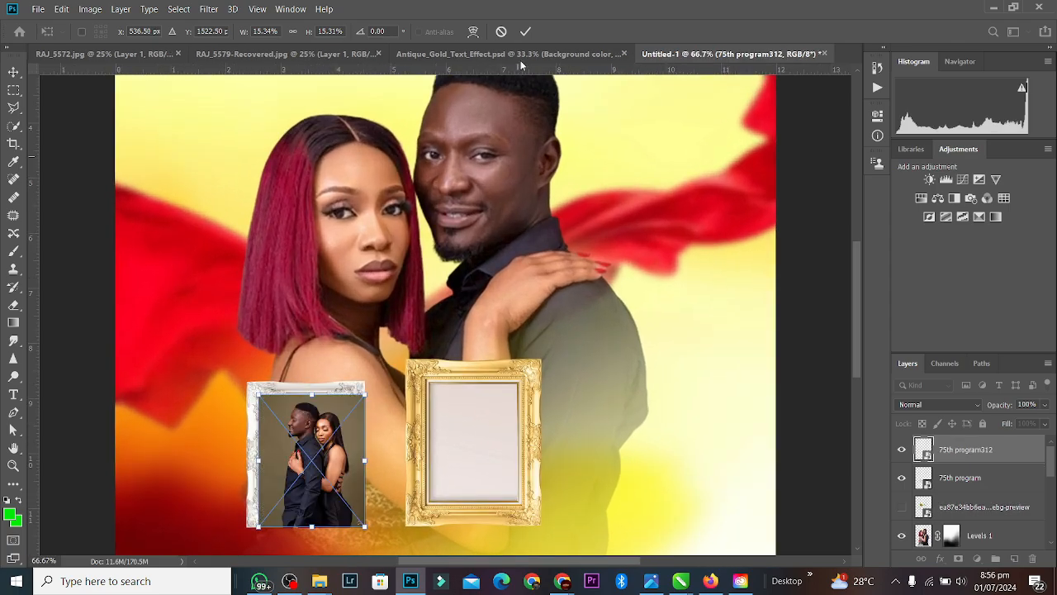
key("Return")
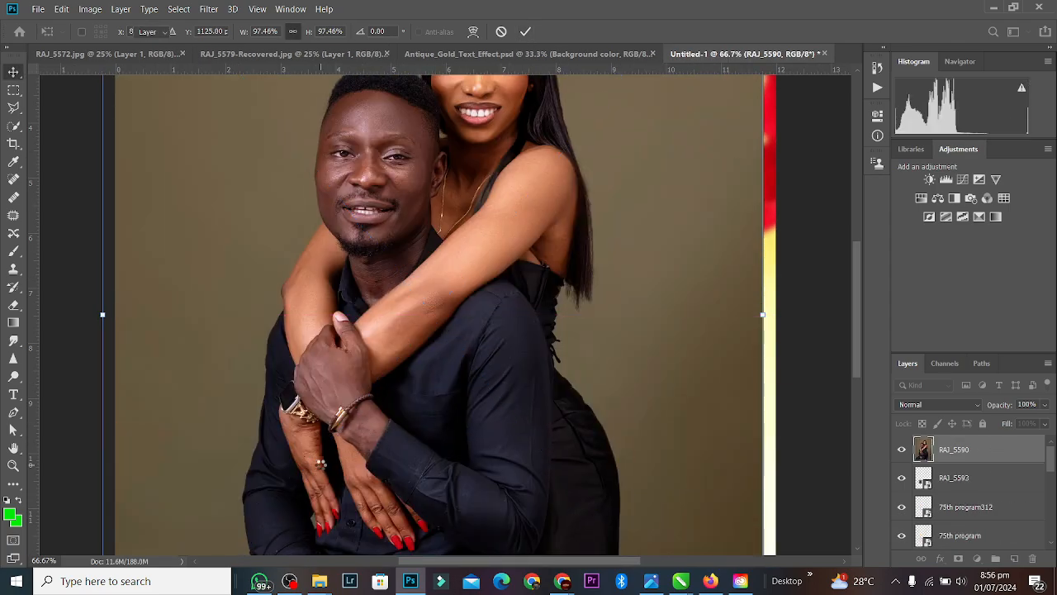
key("Return")
Step: Confirm the RAJ_5567 placement and scale the photo down
key("ctrl+minus")
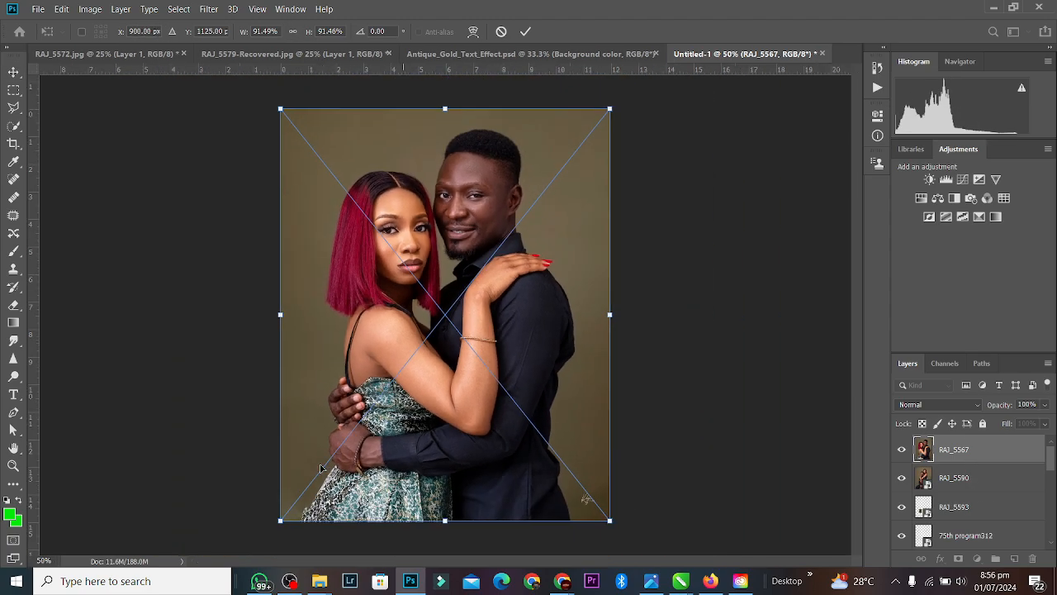
key("Return")
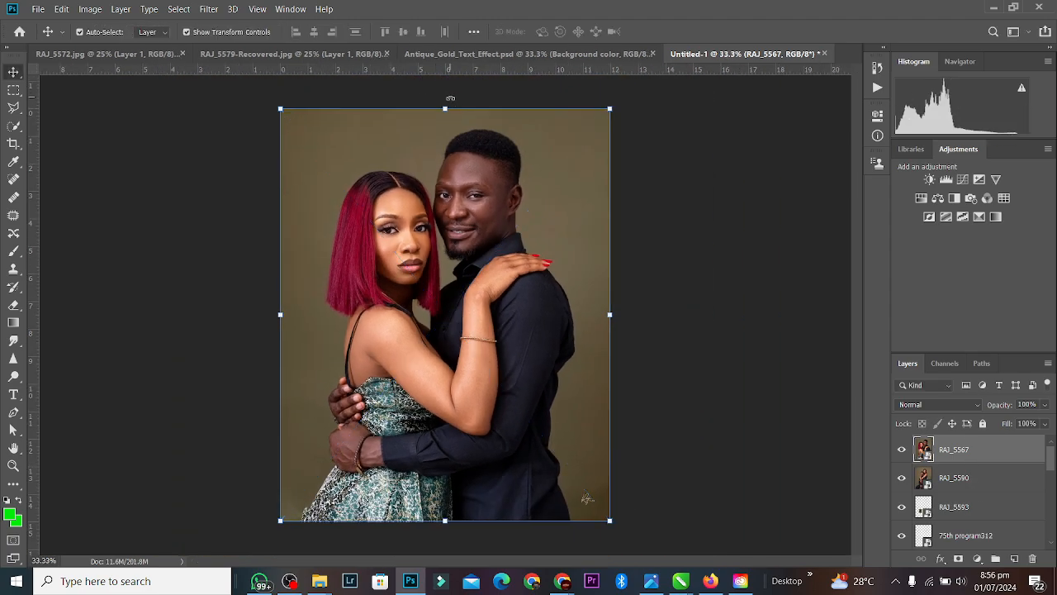
left_click_drag(444, 111, 398, 404)
key("Return")
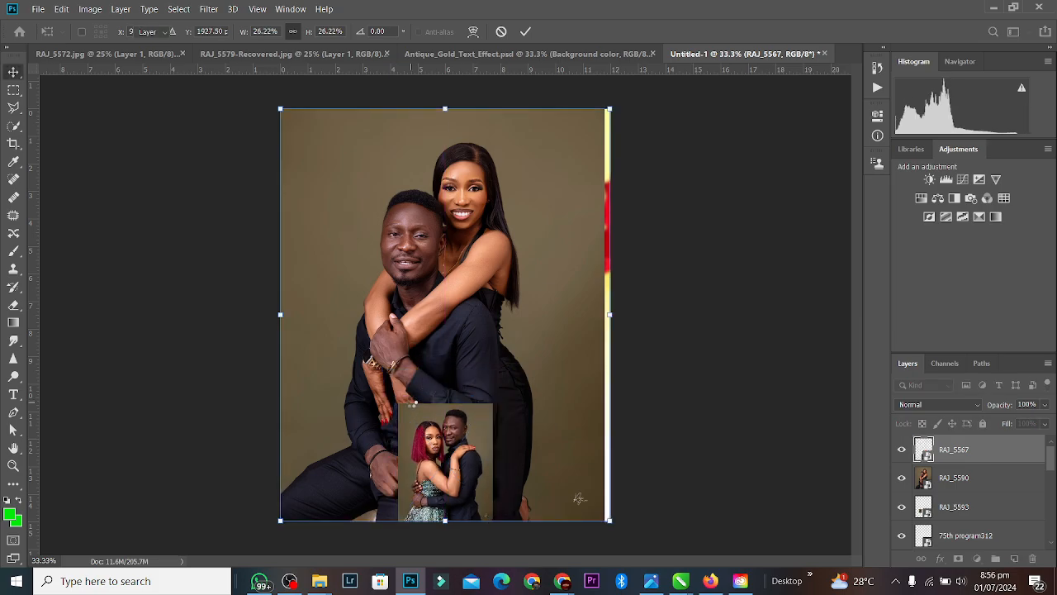
Step: Shrink RAJ_5590 to about 20% and move it beside the gold frame
left_click(426, 246)
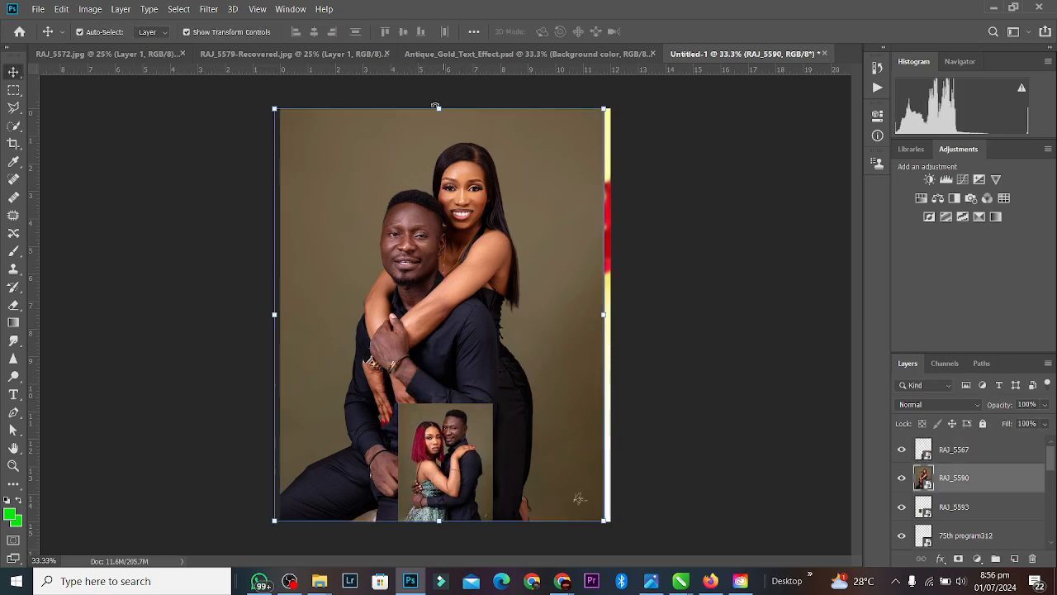
left_click_drag(439, 106, 472, 323)
key("ctrl+plus")
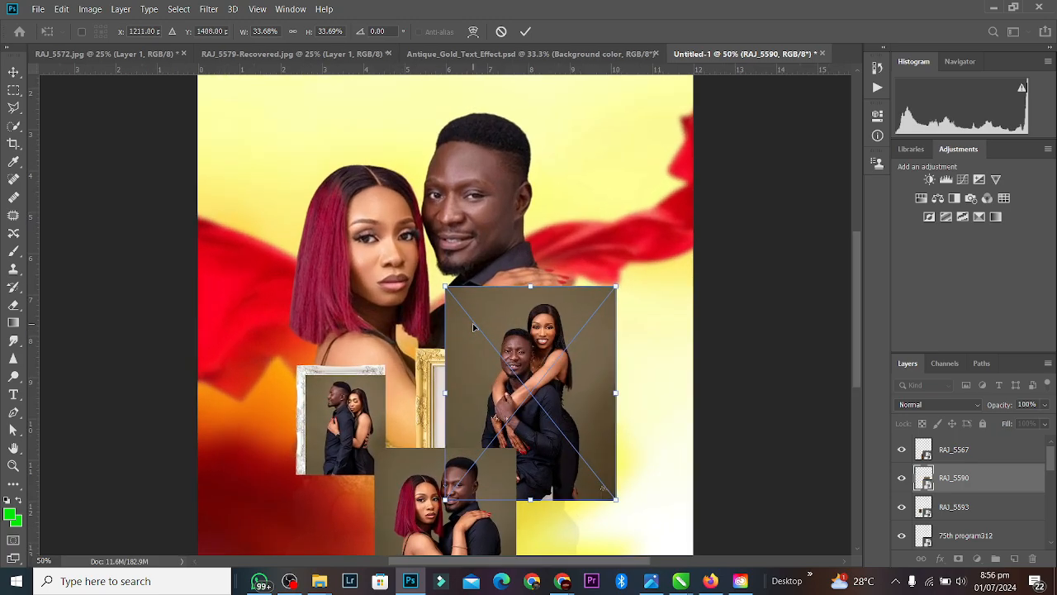
left_click_drag(531, 289, 531, 375)
left_click_drag(505, 443, 549, 425)
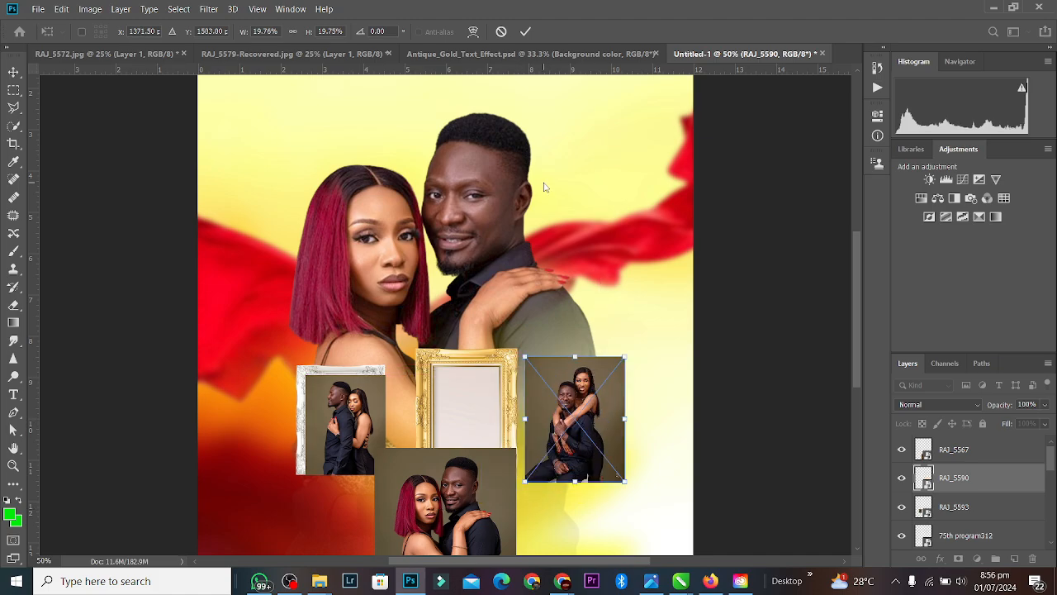
left_click(526, 31)
Step: Move RAJ_5567 up, shrink it to about 17.2%, and set it just above the silver frame
left_click(449, 510)
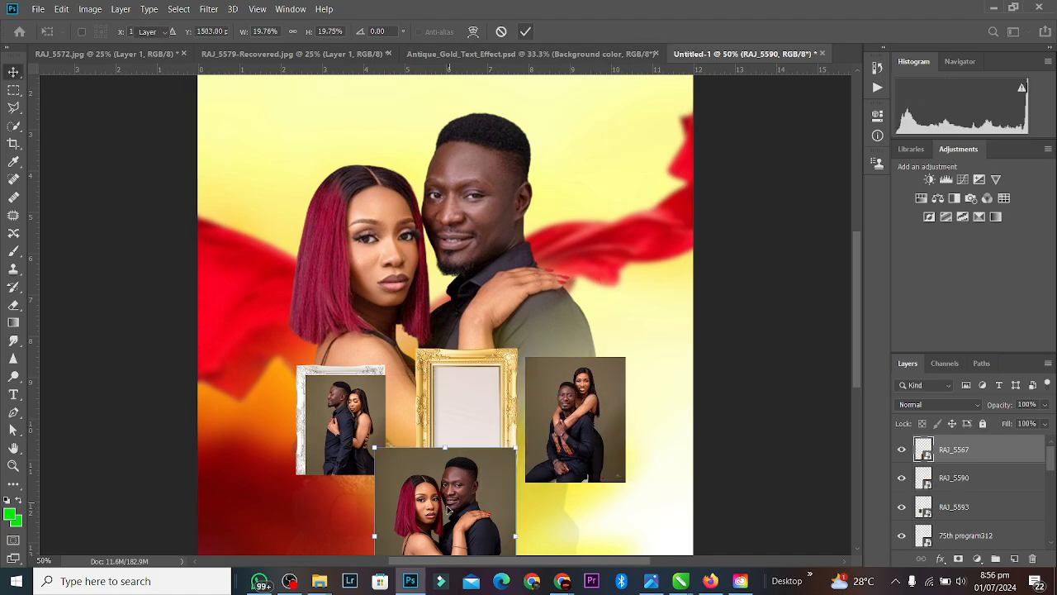
left_click_drag(448, 509, 381, 212)
key("Return")
key("ctrl+plus")
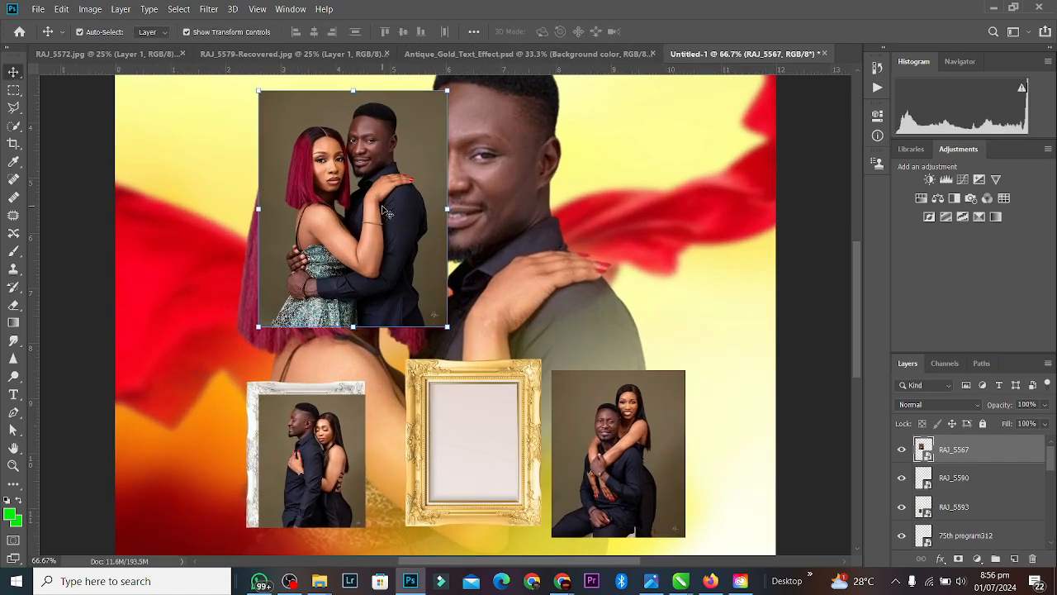
left_click_drag(354, 91, 354, 165)
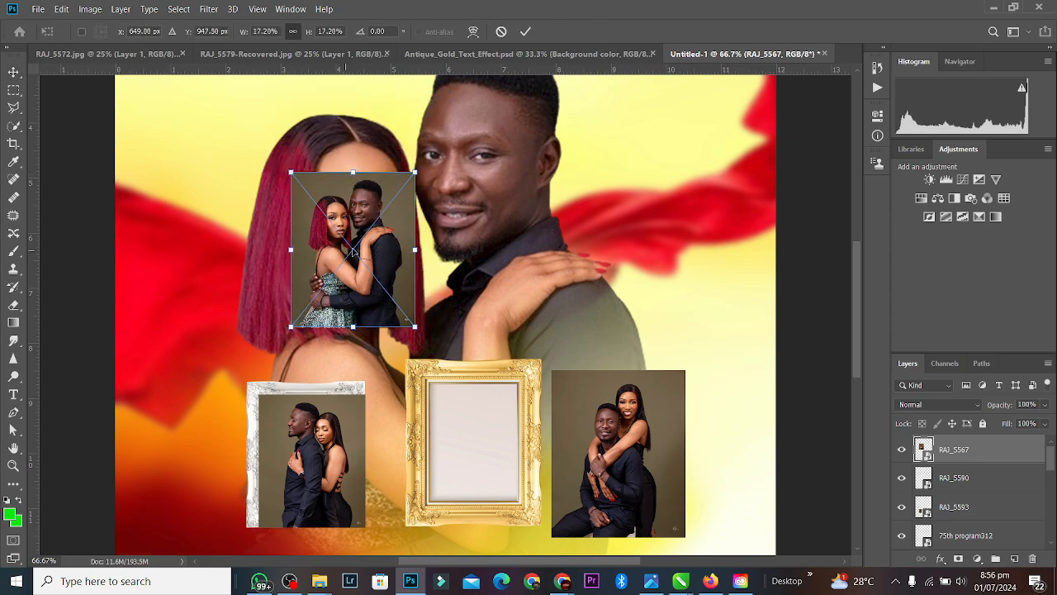
left_click_drag(354, 250, 262, 285)
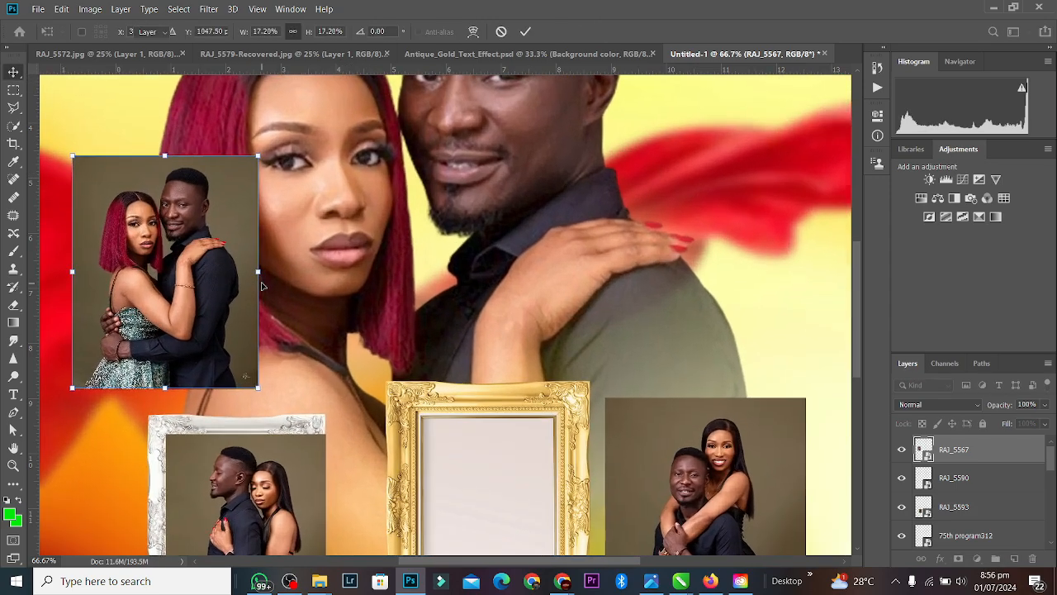
key("ctrl+plus")
key("Return")
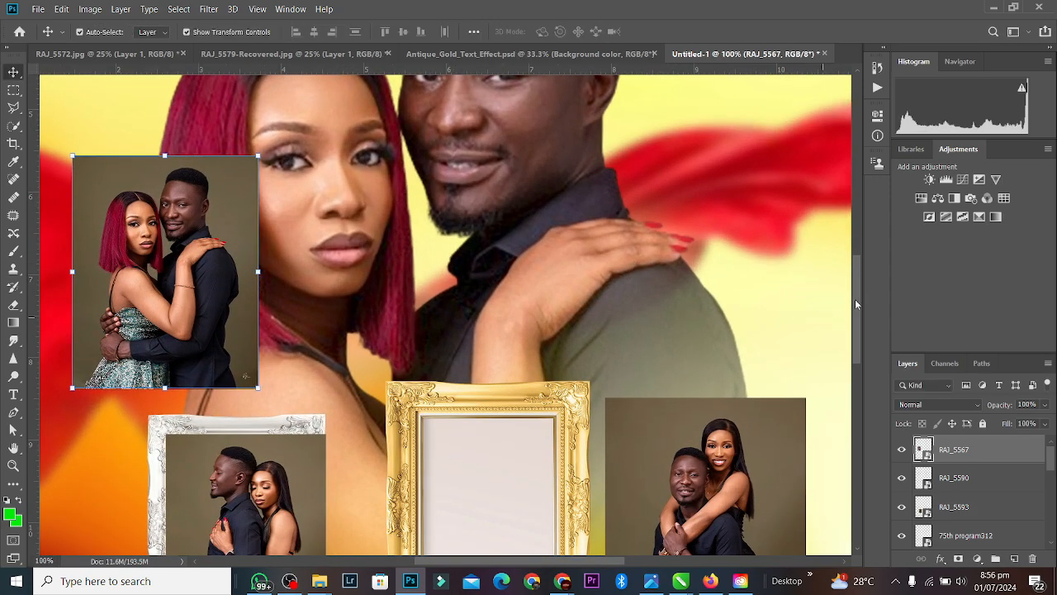
left_click_drag(856, 299, 858, 321)
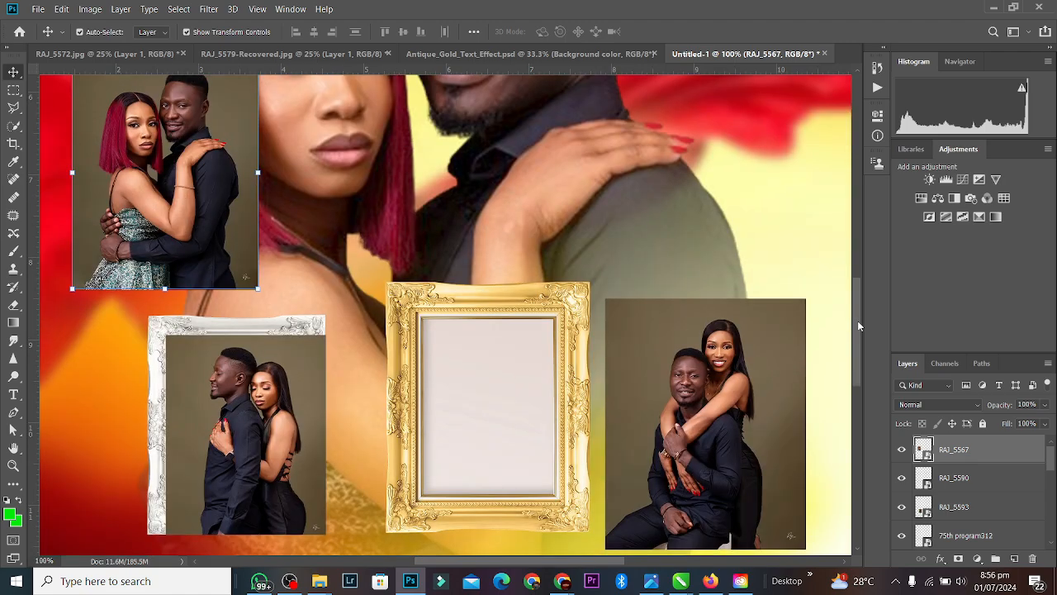
left_click_drag(171, 126, 289, 167)
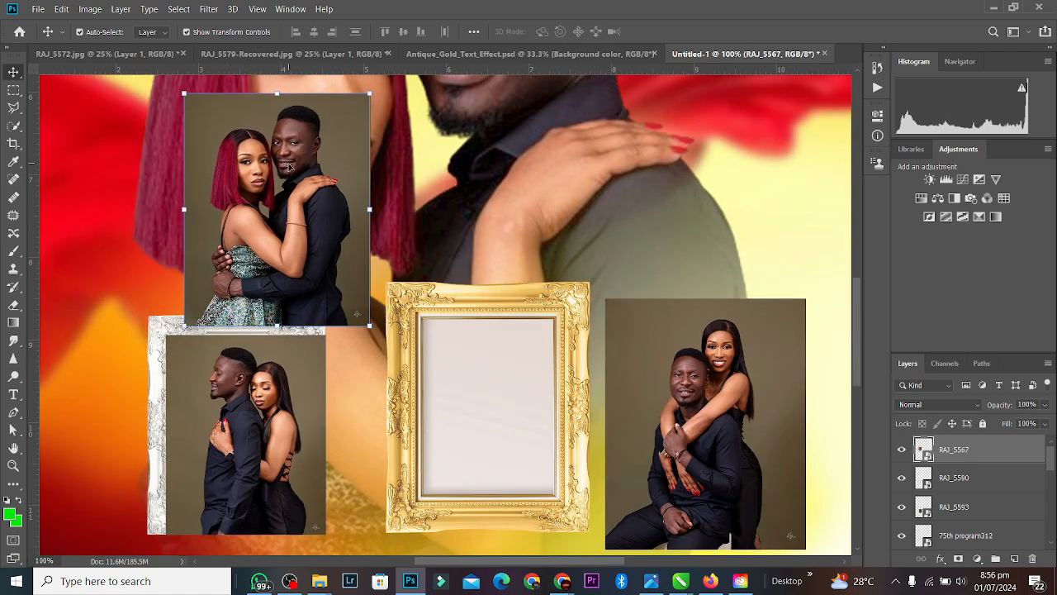
key("ctrl+minus")
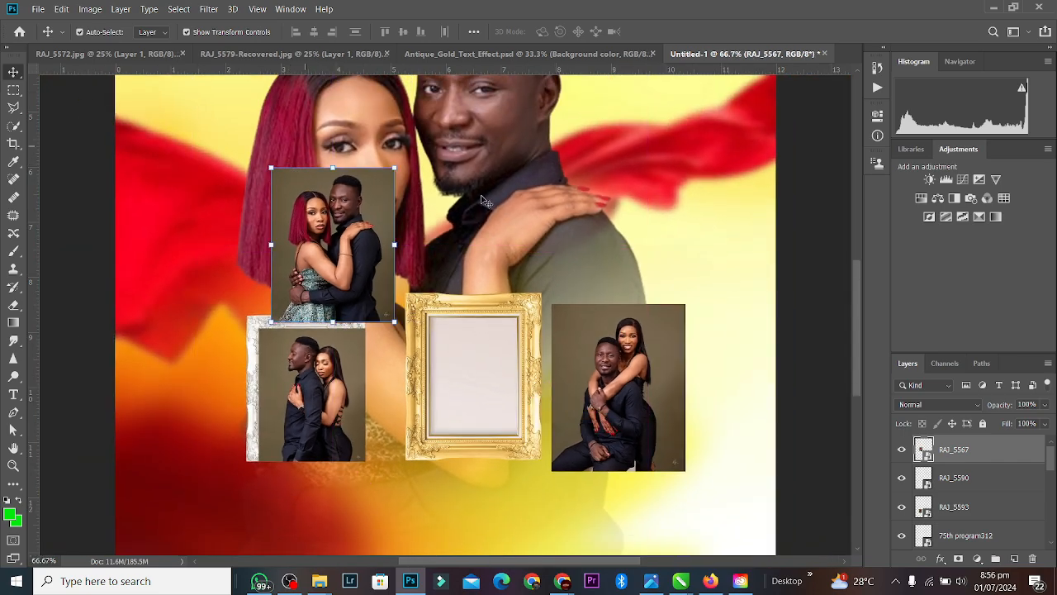
left_click(479, 326)
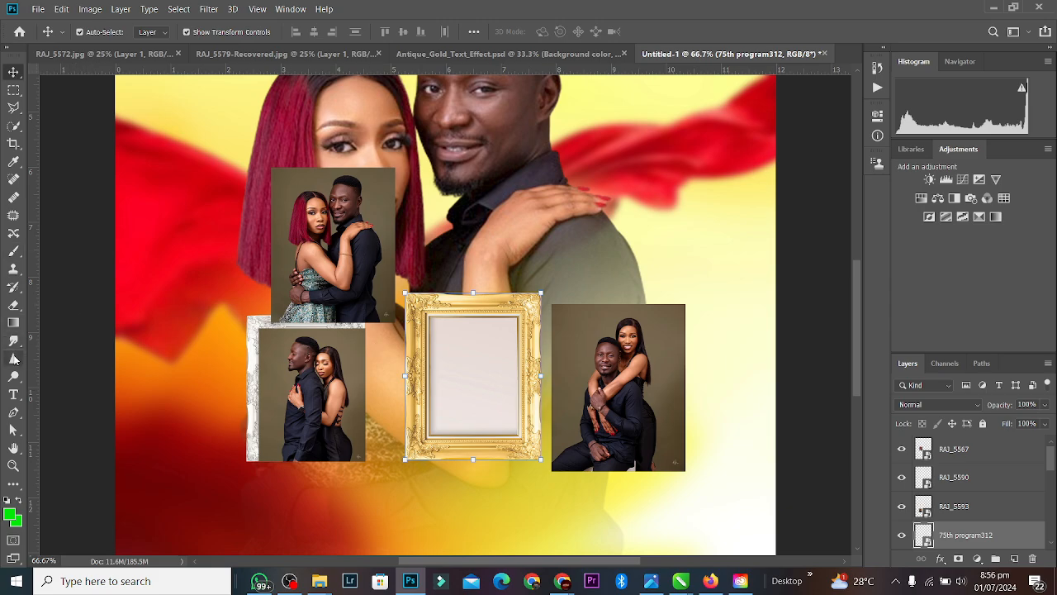
Step: Draw a white rectangle inside the gold frame and move RAJ_5567 over it, undoing a first clipping attempt
left_click(14, 485)
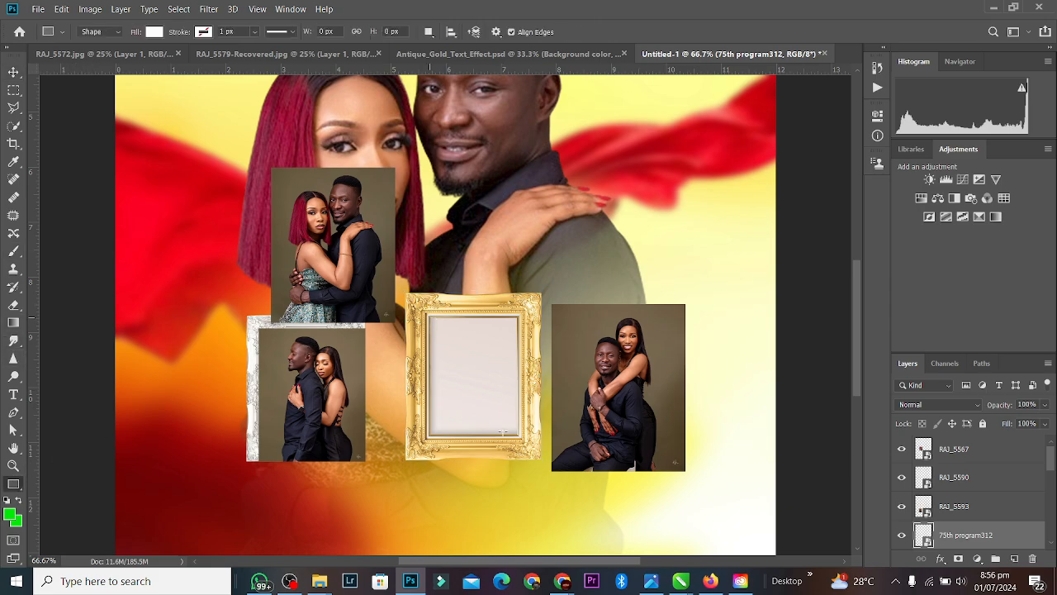
left_click_drag(503, 432, 520, 433)
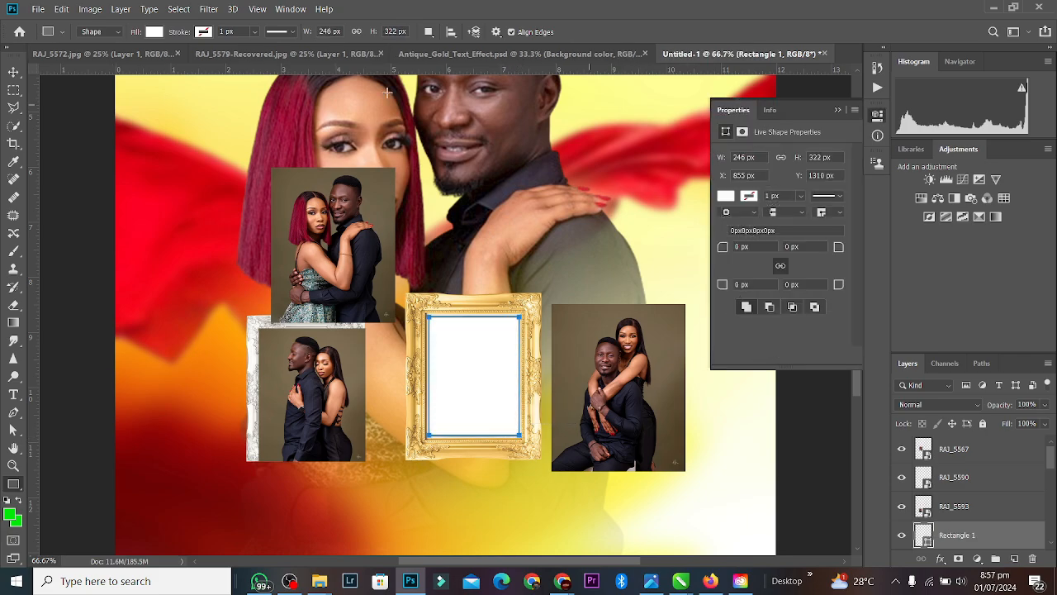
left_click(15, 72)
left_click_drag(320, 221, 506, 291)
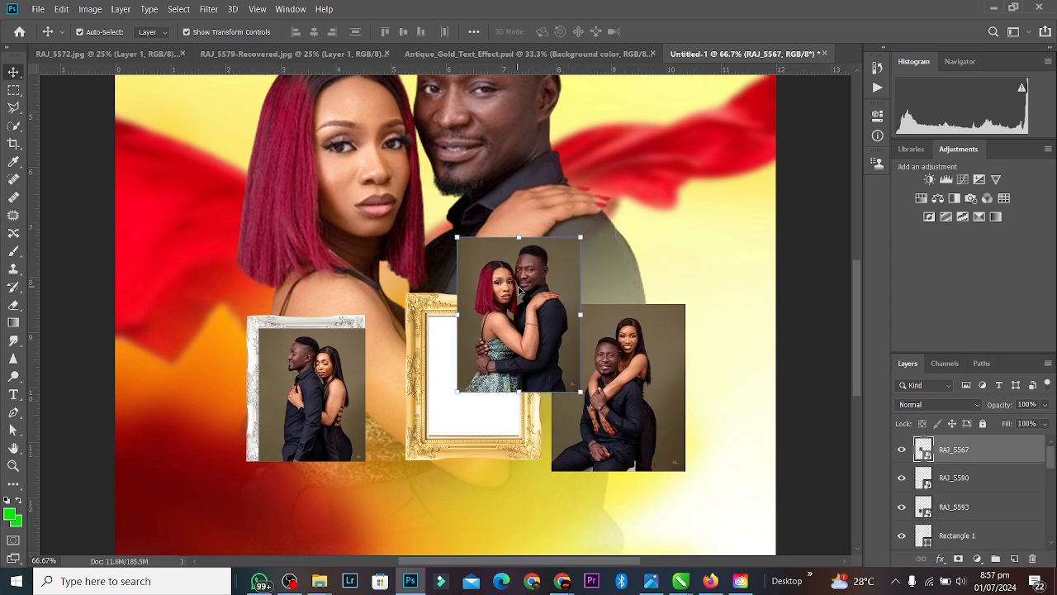
left_click(922, 460, "alt")
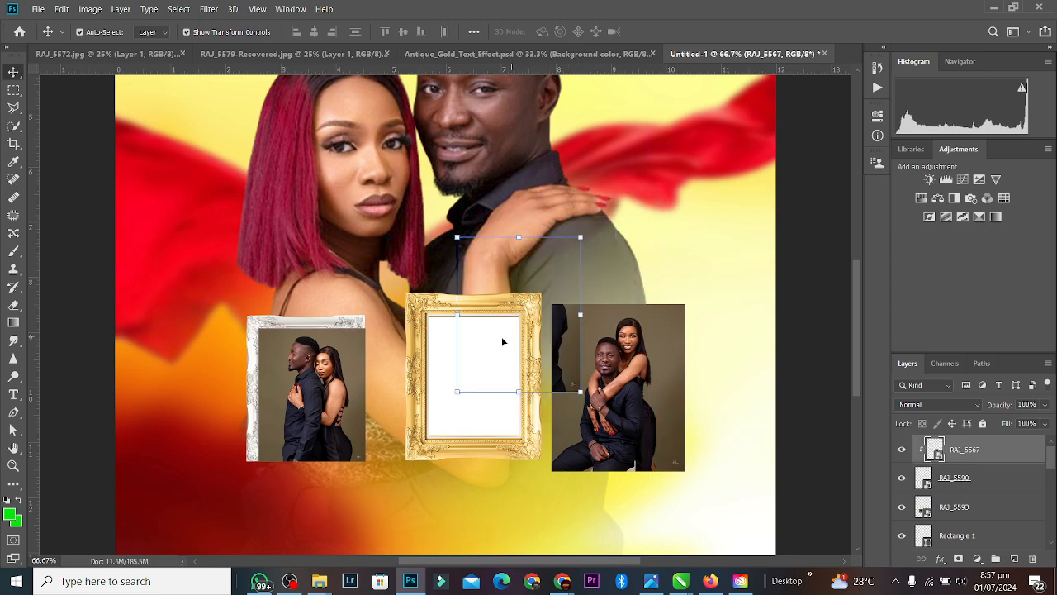
left_click(472, 366, "ctrl")
key("ctrl+z")
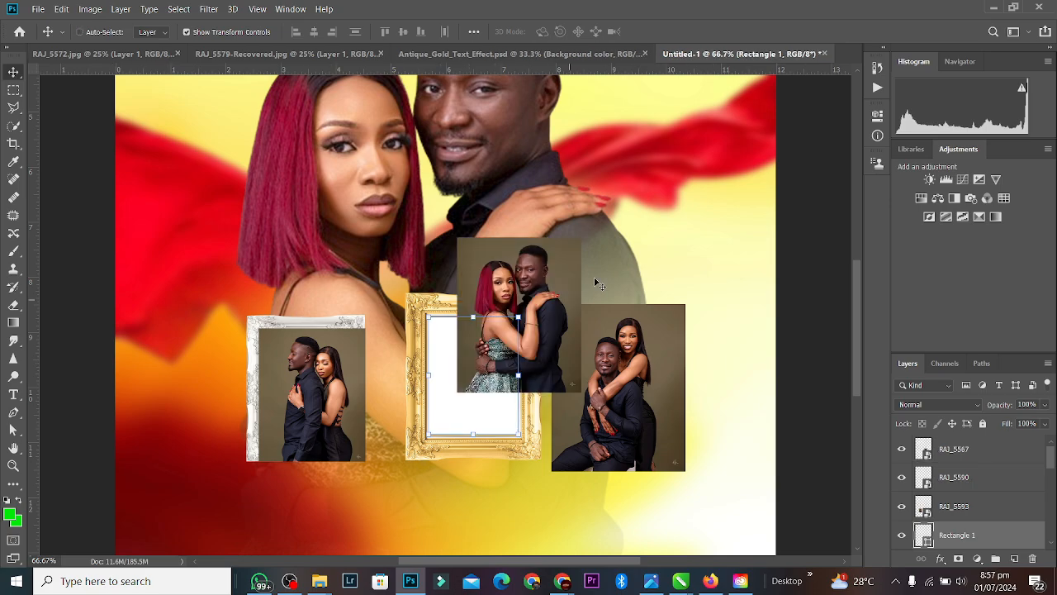
left_click(594, 281, "ctrl")
left_click(514, 343, "ctrl")
left_click(456, 394)
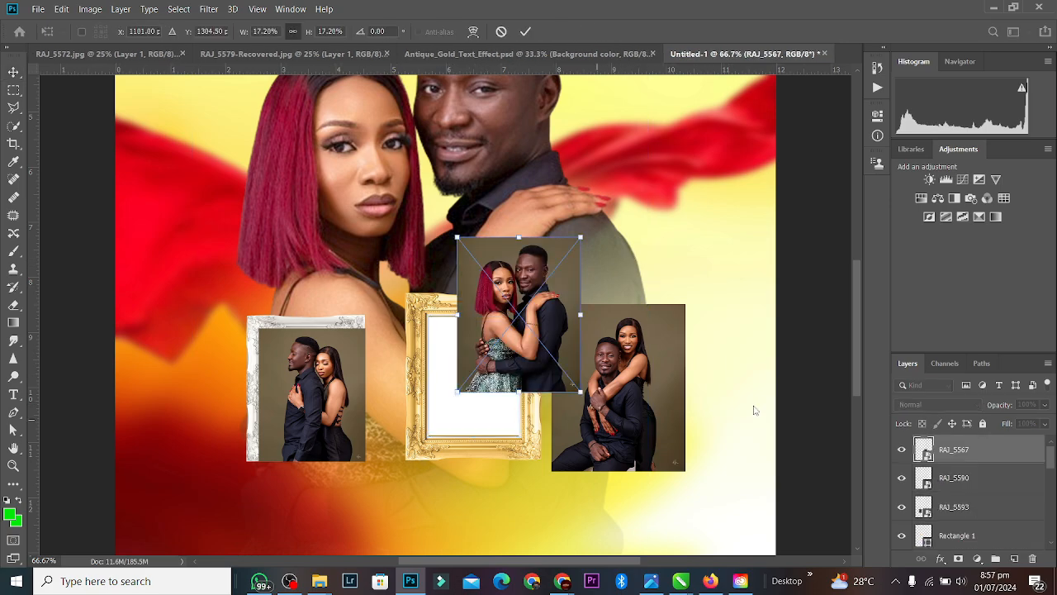
key("Return")
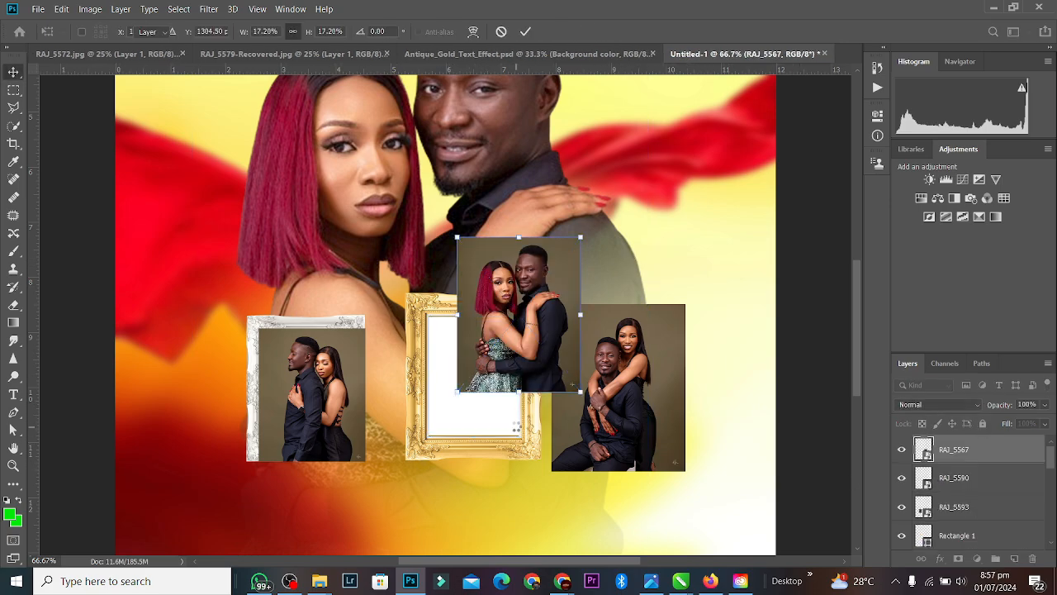
Step: Move Rectangle 1 below RAJ_5567, clip the photo to it, and position it to fill the gold frame
left_click(512, 429, "ctrl")
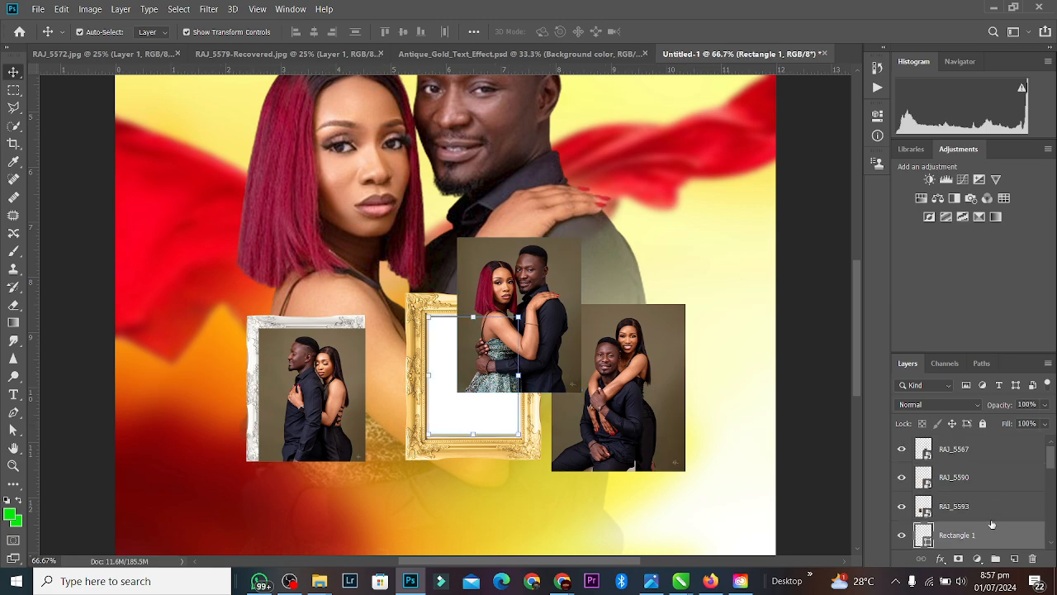
left_click_drag(988, 538, 962, 469)
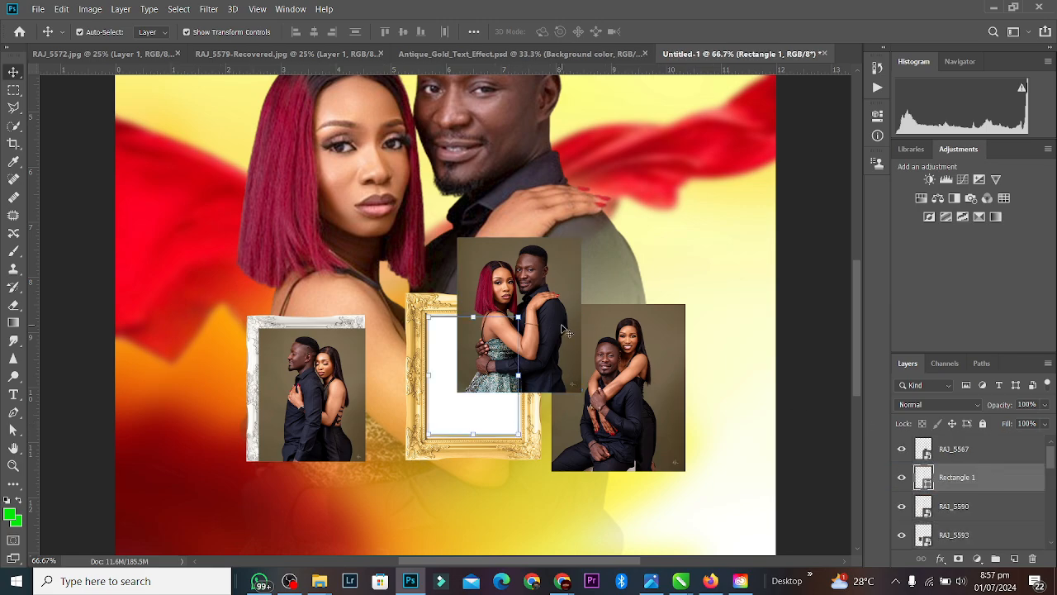
left_click(983, 457)
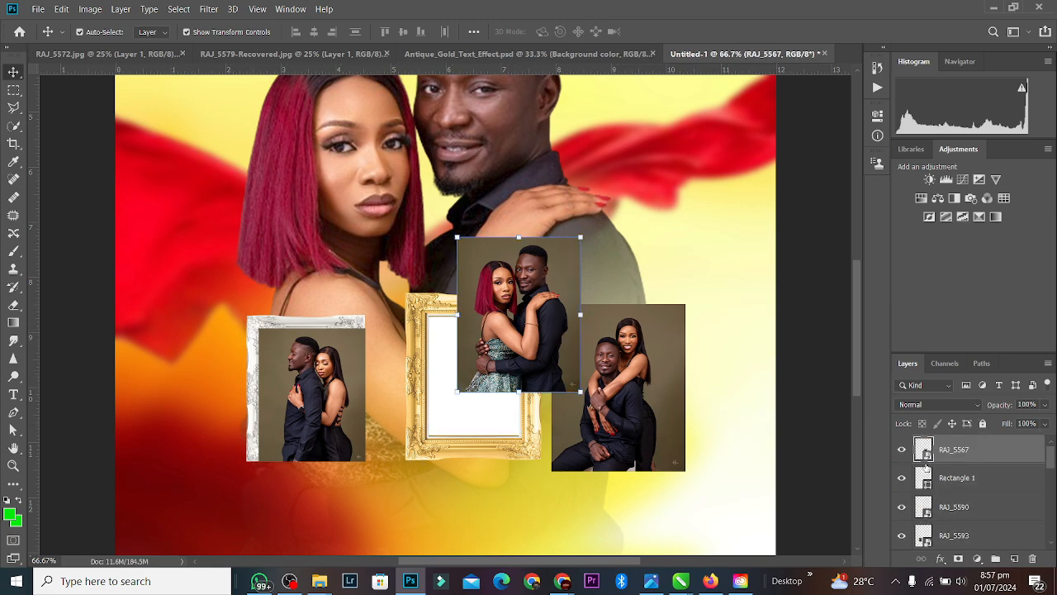
left_click(924, 463, "alt")
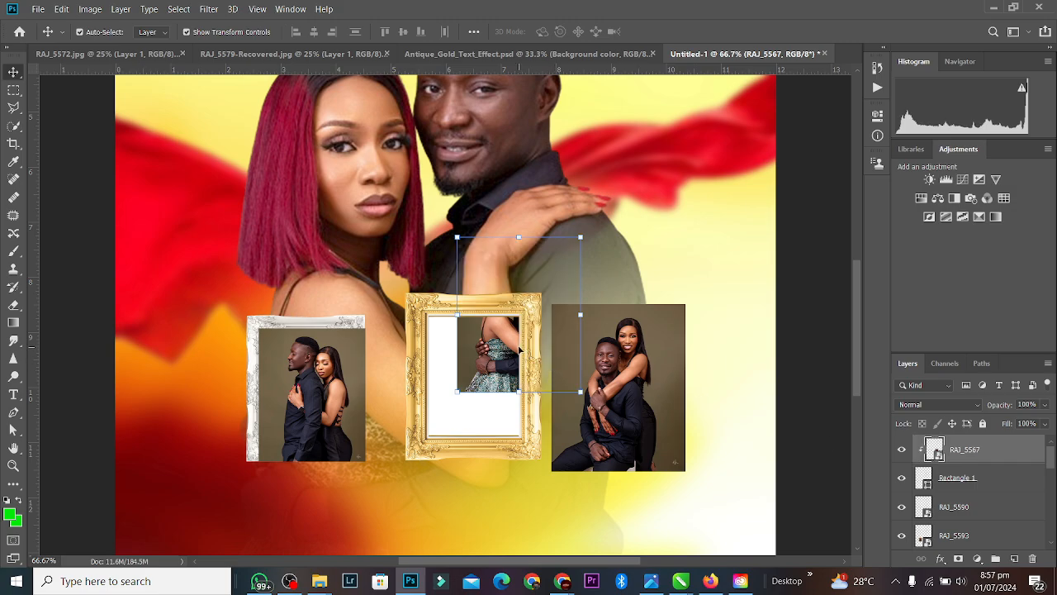
left_click_drag(518, 350, 470, 417)
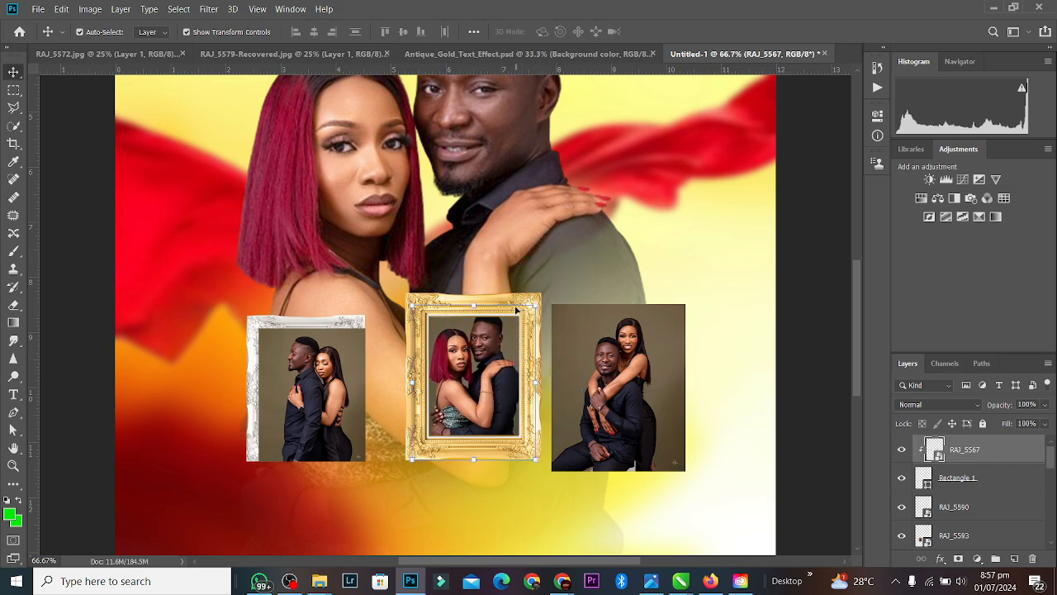
Step: Scale the clipped RAJ_5567 photo down to about 15.6% from its corners inside the gold frame
left_click(1017, 481)
key("ctrl+t")
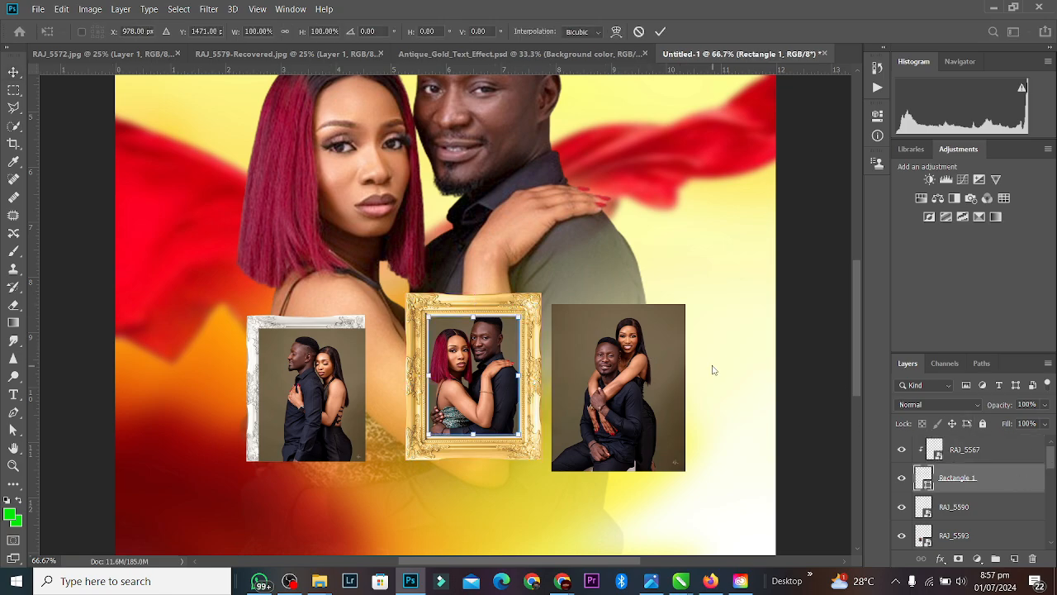
left_click(660, 32)
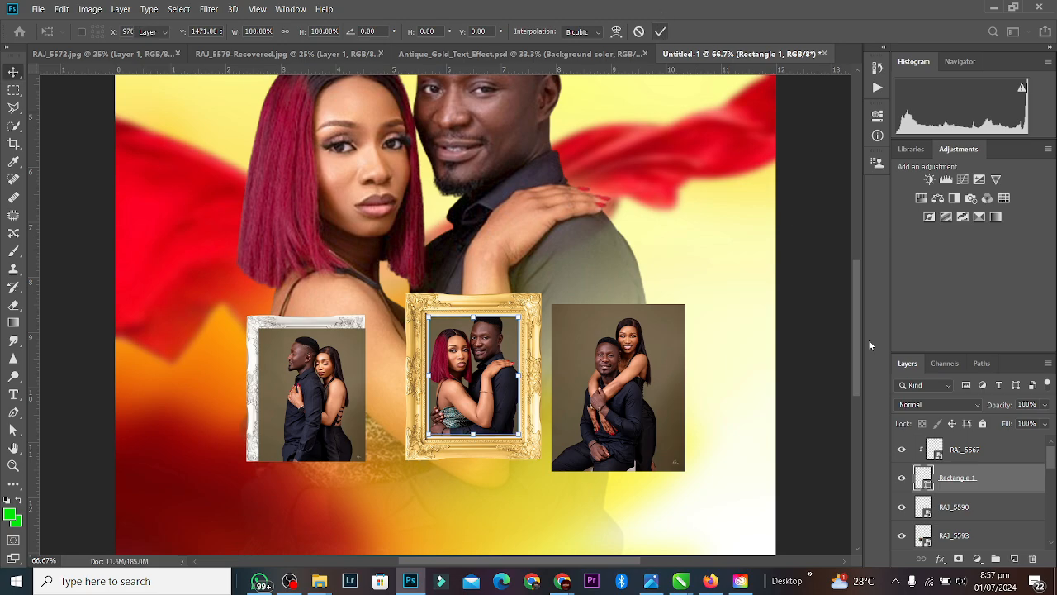
left_click(966, 450)
key("ctrl+t")
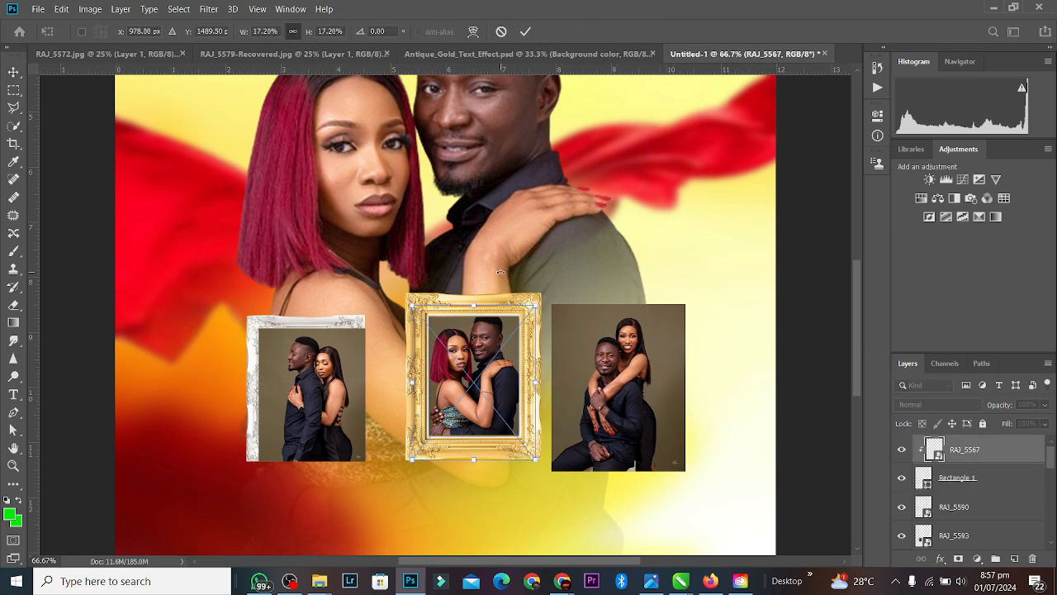
left_click_drag(538, 306, 525, 311)
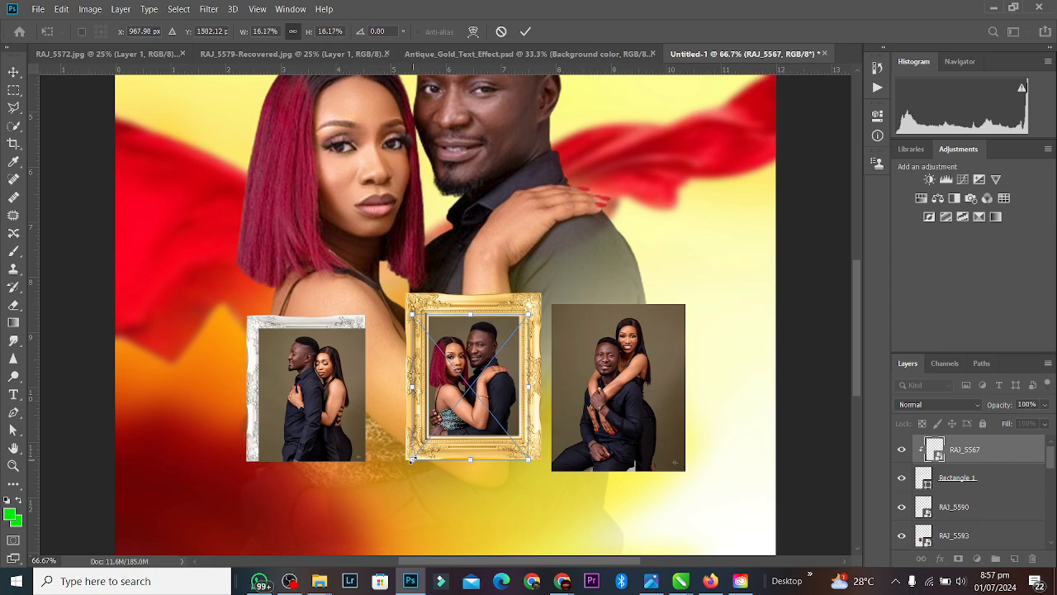
left_click_drag(411, 460, 418, 455)
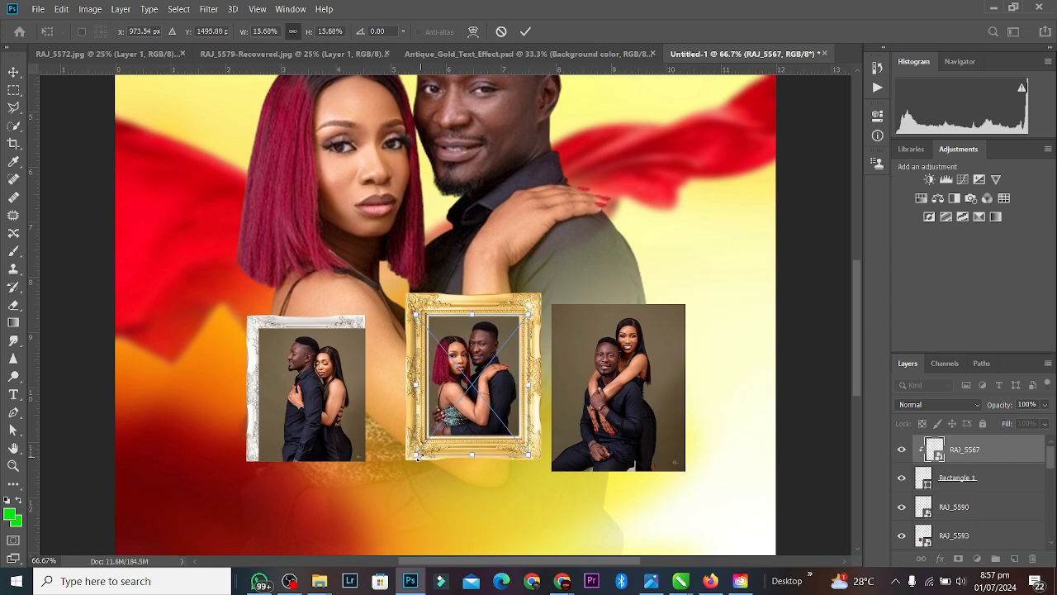
key("Return")
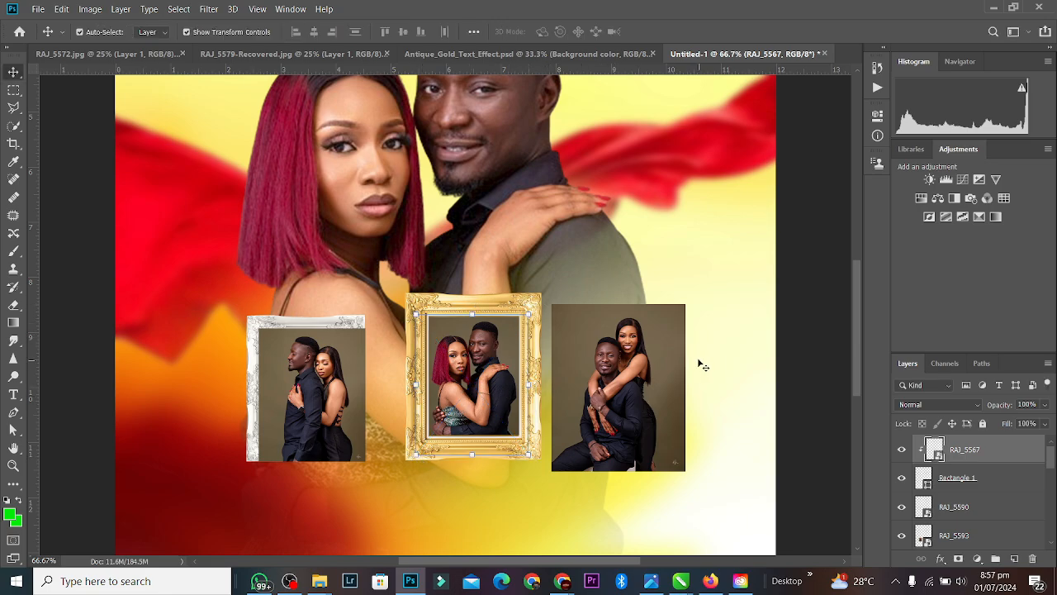
left_click(702, 364)
left_click(475, 343)
Step: Group RAJ_5567 and Rectangle 1 into Group 1 and select the group
left_click(760, 276)
left_click(500, 343)
left_click(677, 279)
left_click(477, 338)
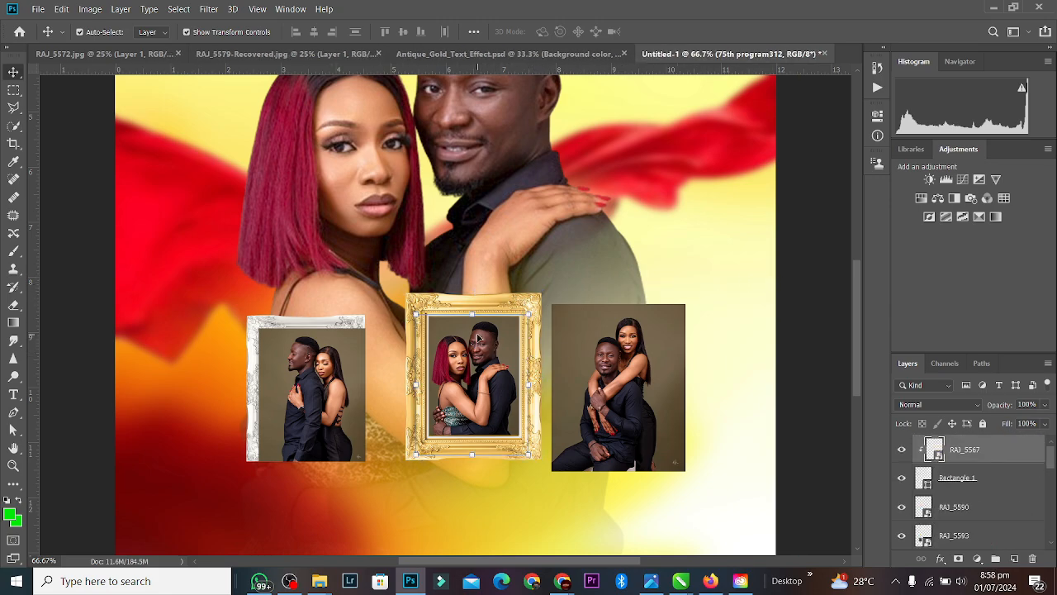
left_click(960, 479, "ctrl")
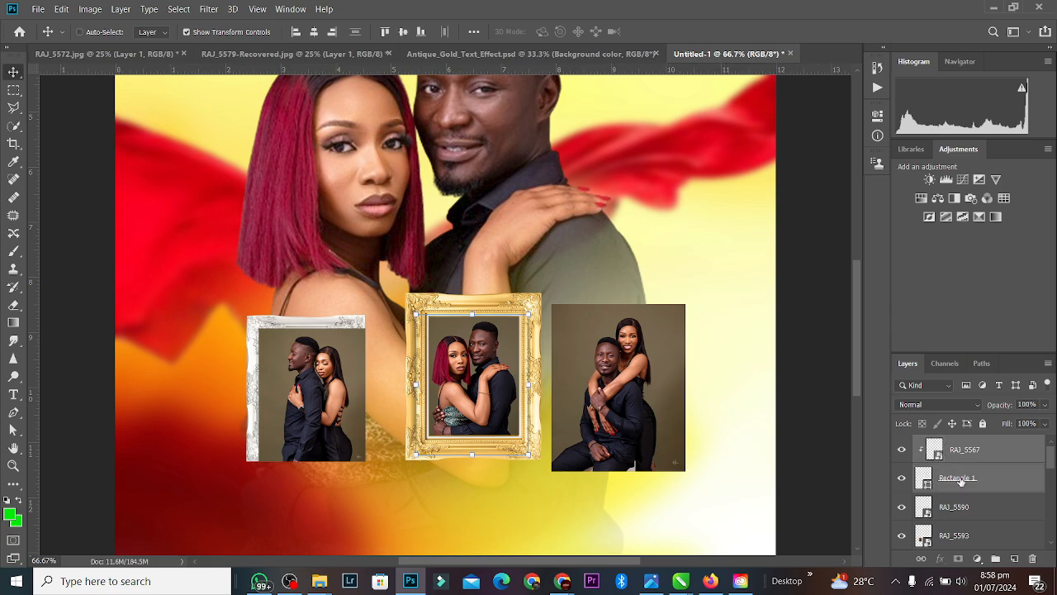
key("ctrl+g")
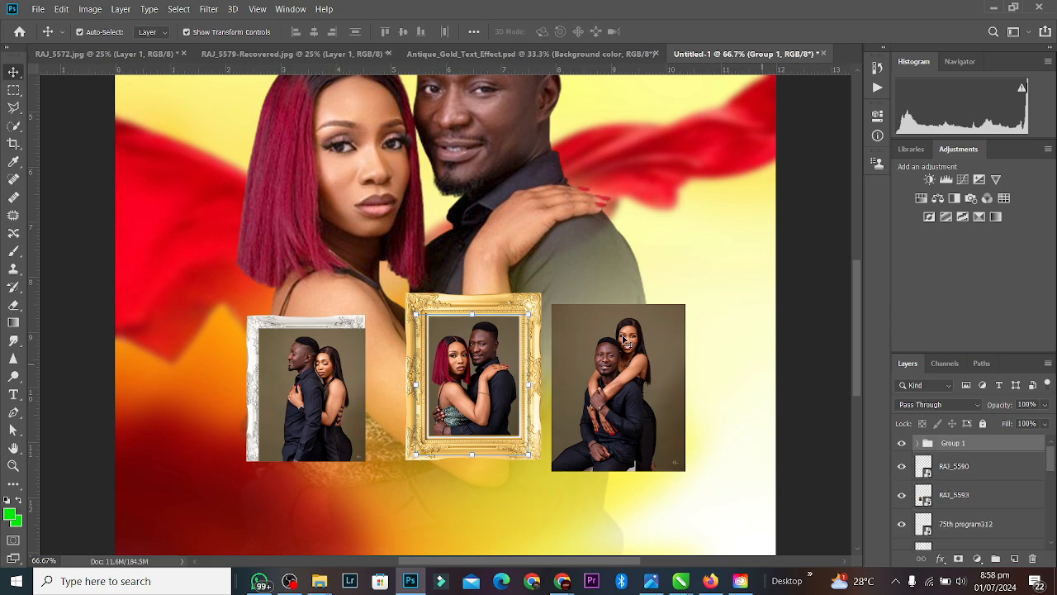
left_click(520, 303)
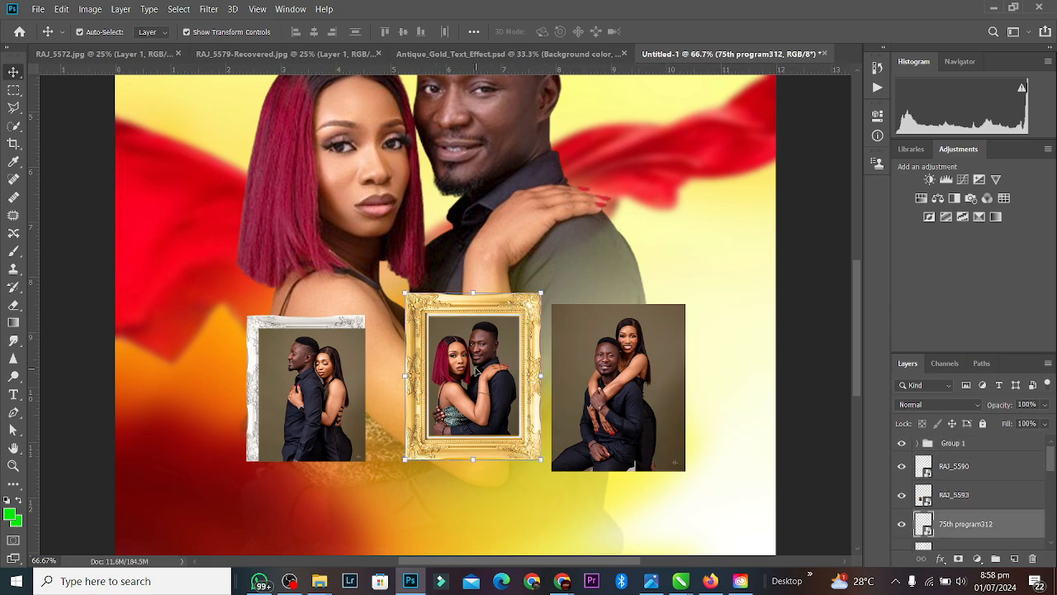
left_click(476, 372)
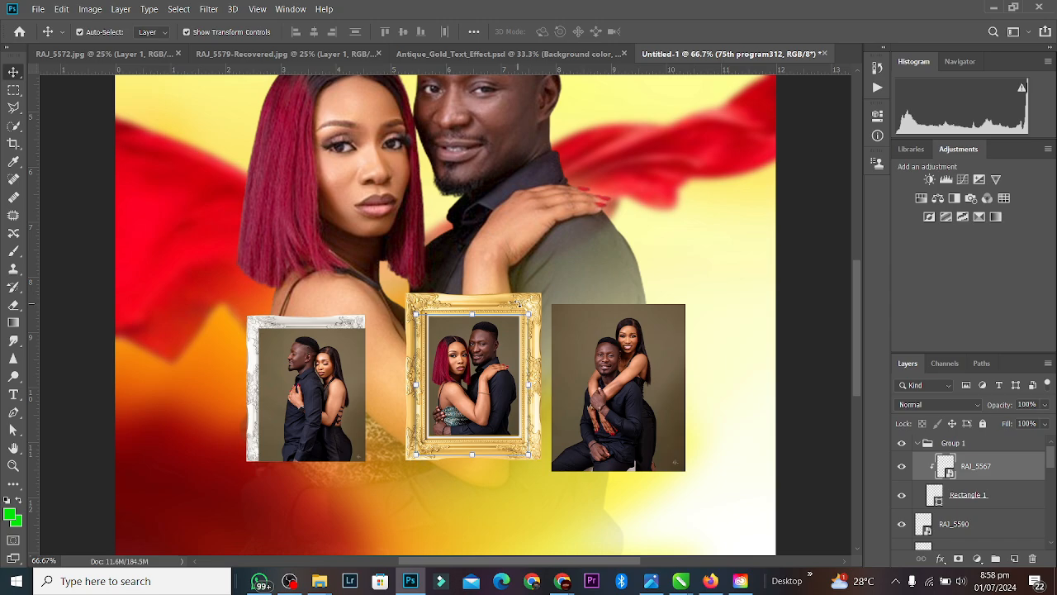
left_click(917, 446)
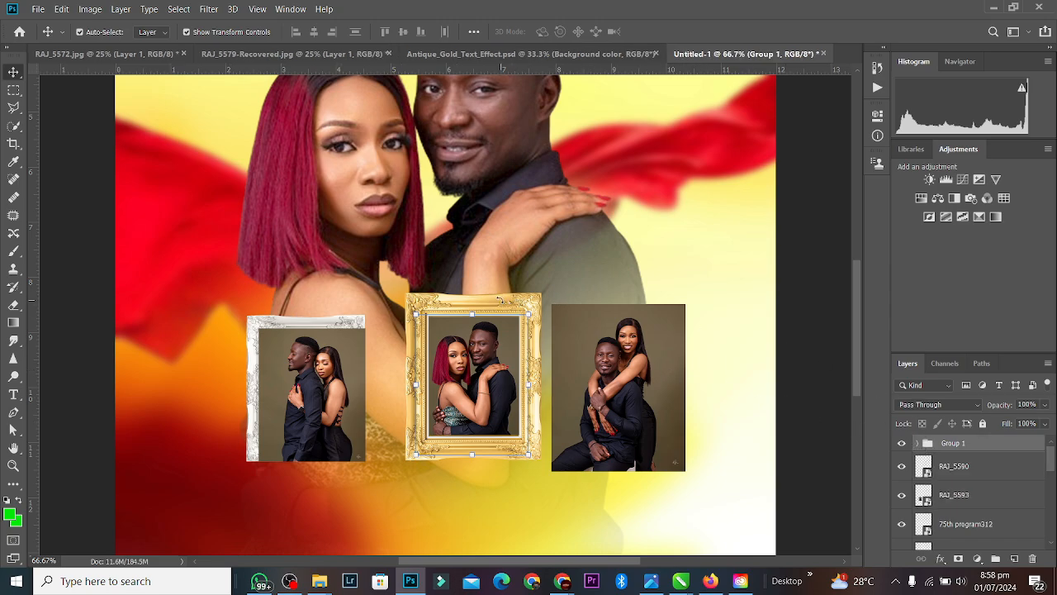
key("ctrl+t")
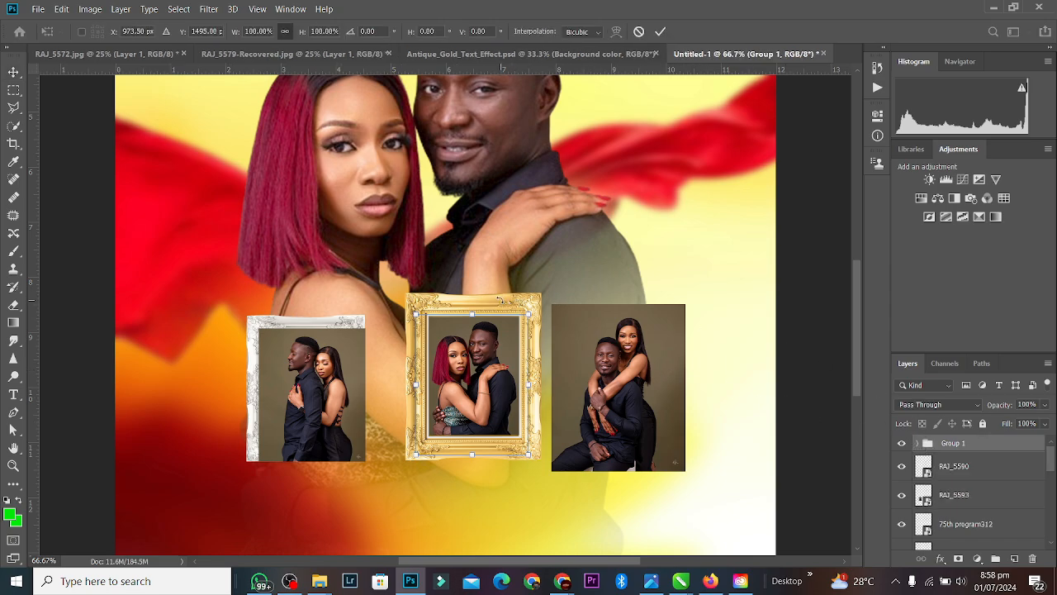
left_click(661, 31)
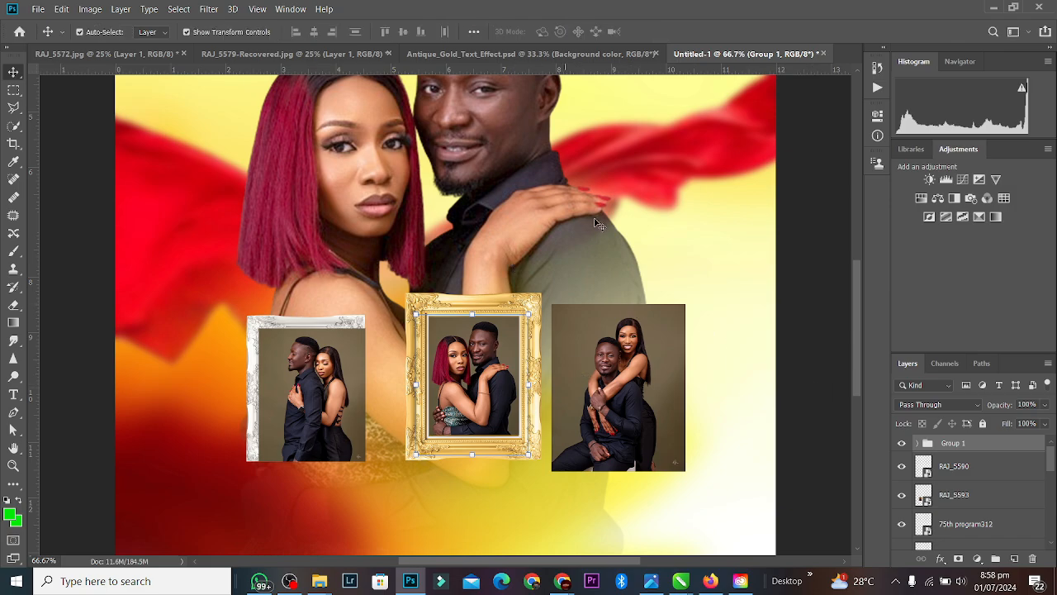
Step: Move the gold frame layer into Group 1, beneath Rectangle 1 so the photo shows
left_click(498, 310)
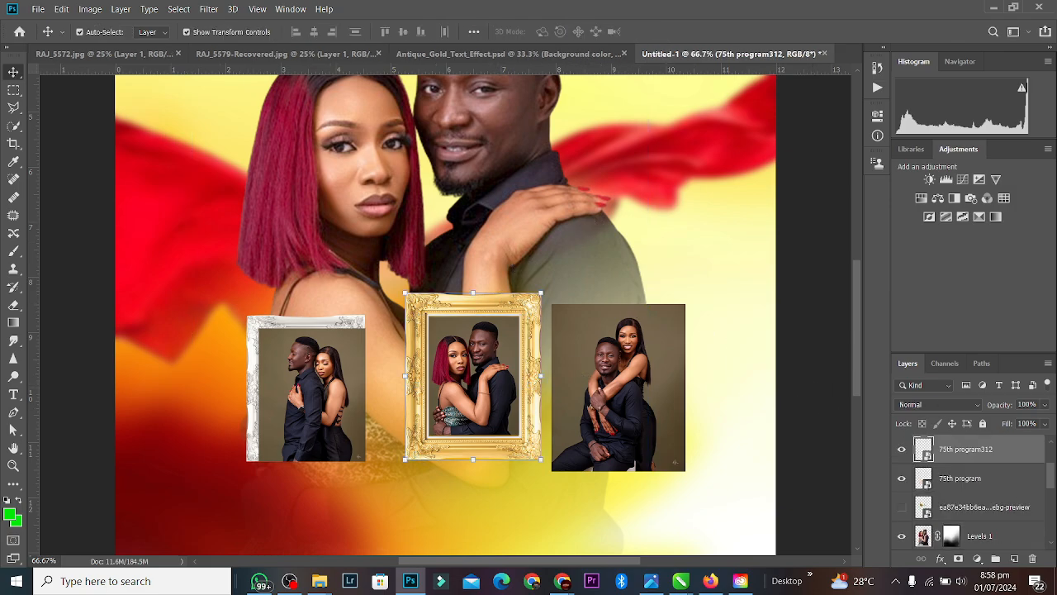
scroll(1046, 490, "up", 1)
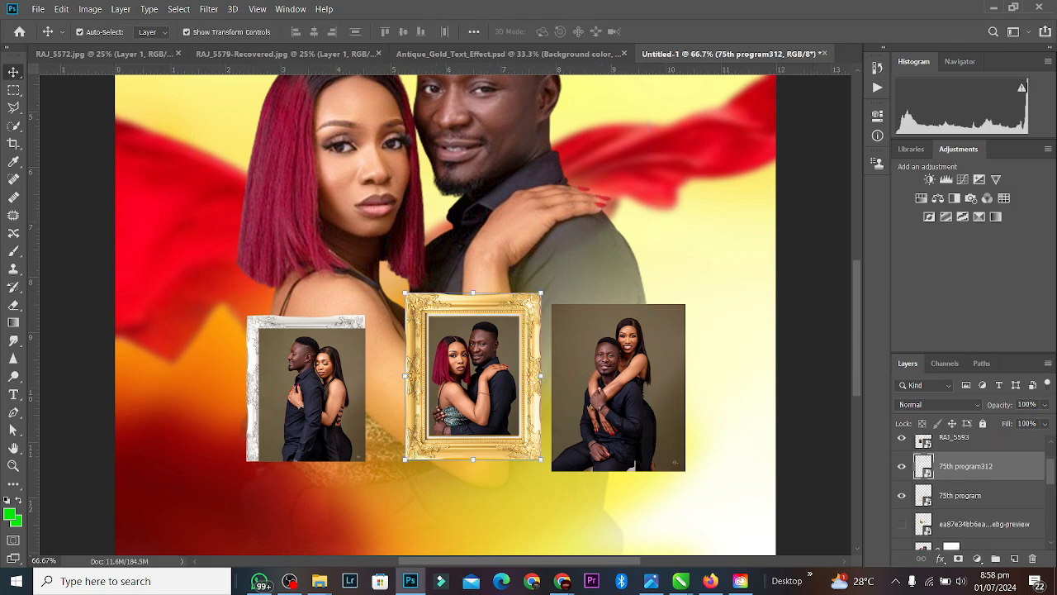
scroll(1051, 451, "up", 2)
left_click_drag(1005, 531, 1002, 447)
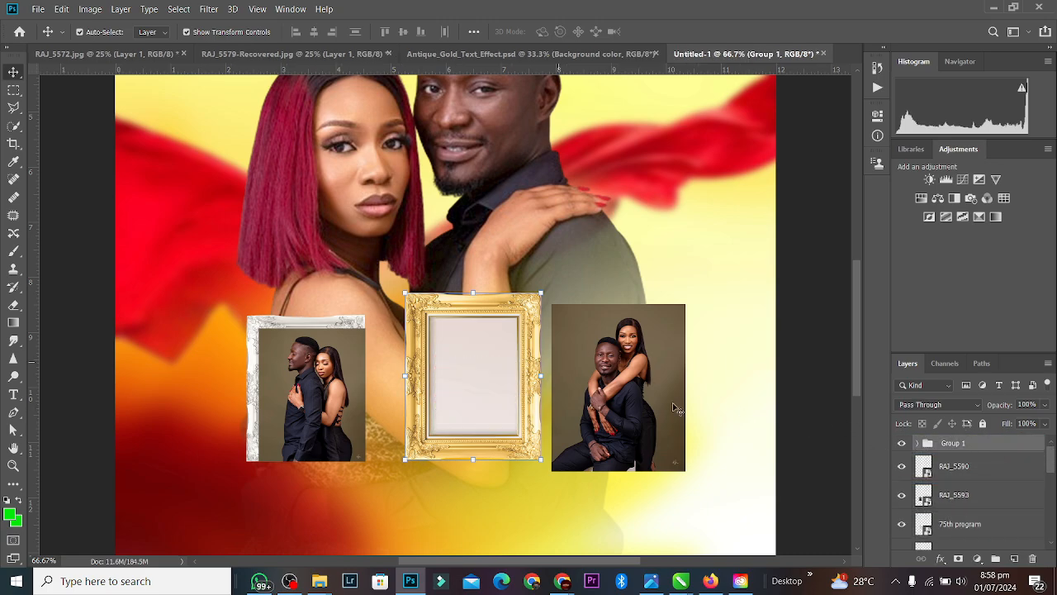
left_click(917, 444)
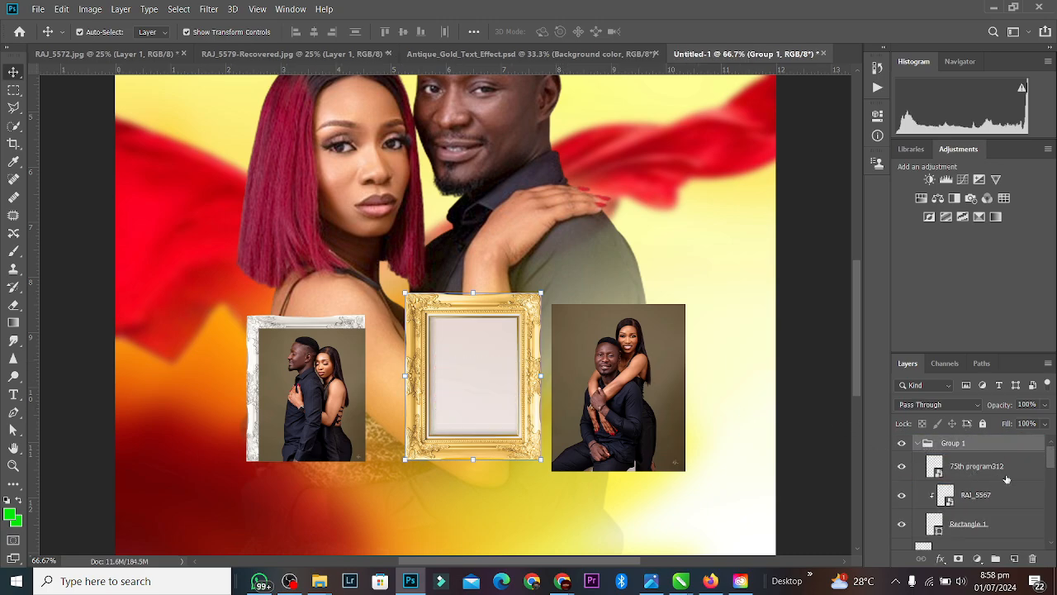
left_click(985, 467)
left_click_drag(985, 467, 981, 529)
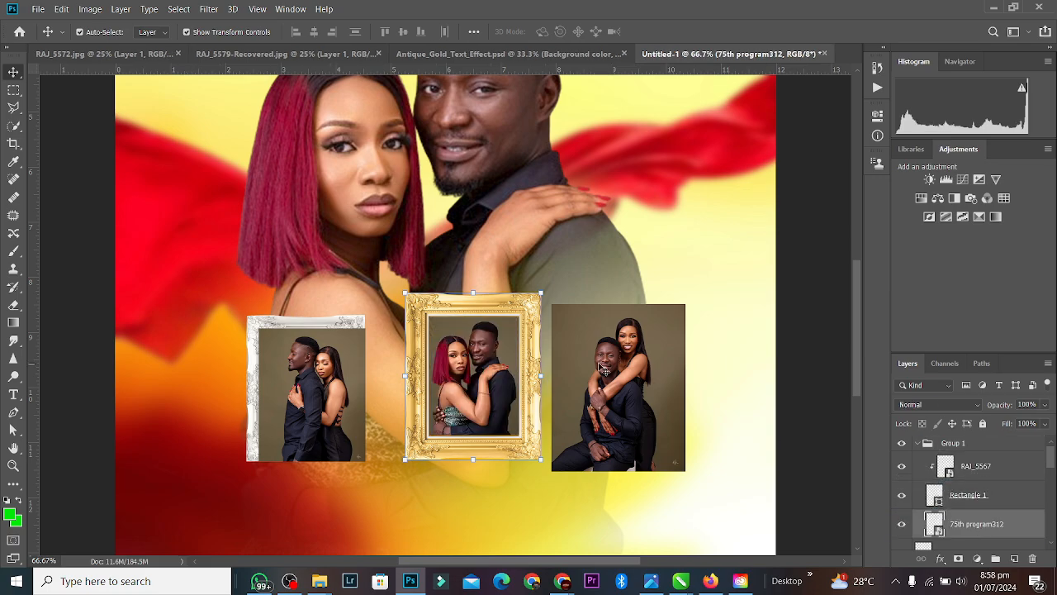
left_click(918, 443)
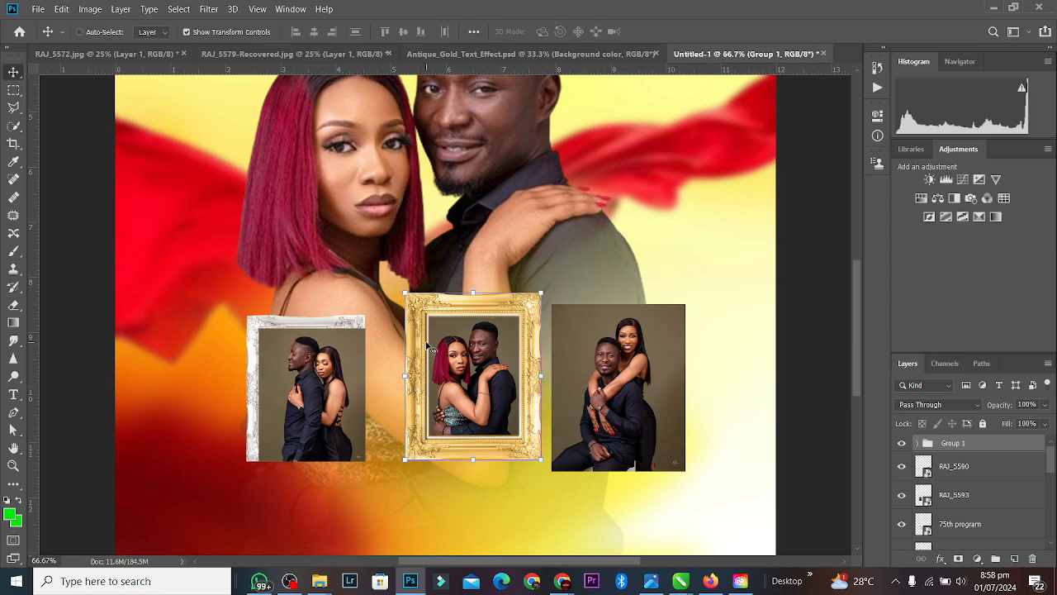
Step: Alt-drag Group 1 into Group 1 copy, undo the move to overlay the original, and collapse it
left_click_drag(427, 345, 370, 430)
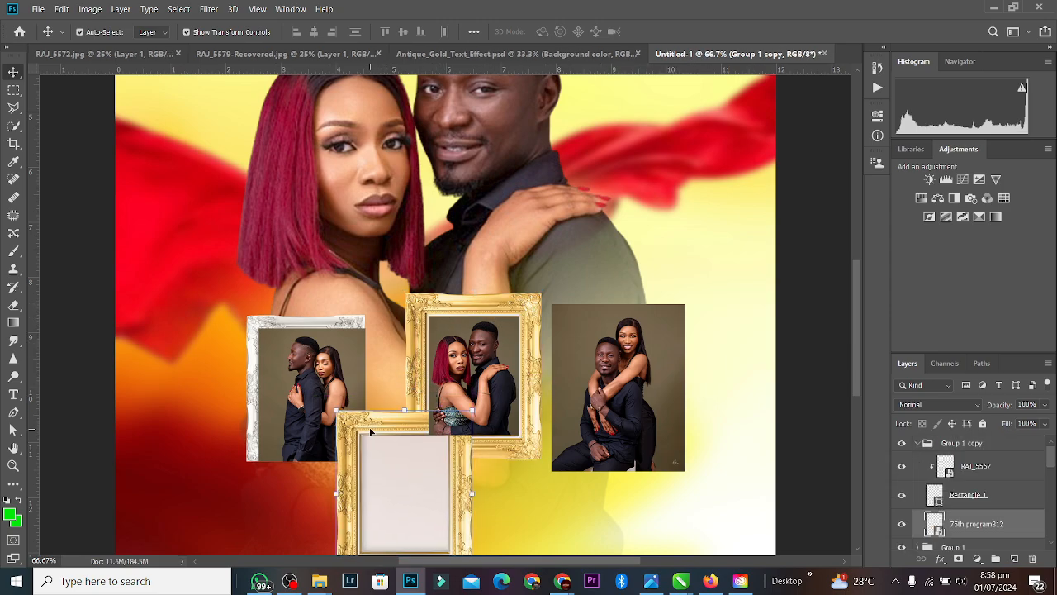
key("ctrl+z")
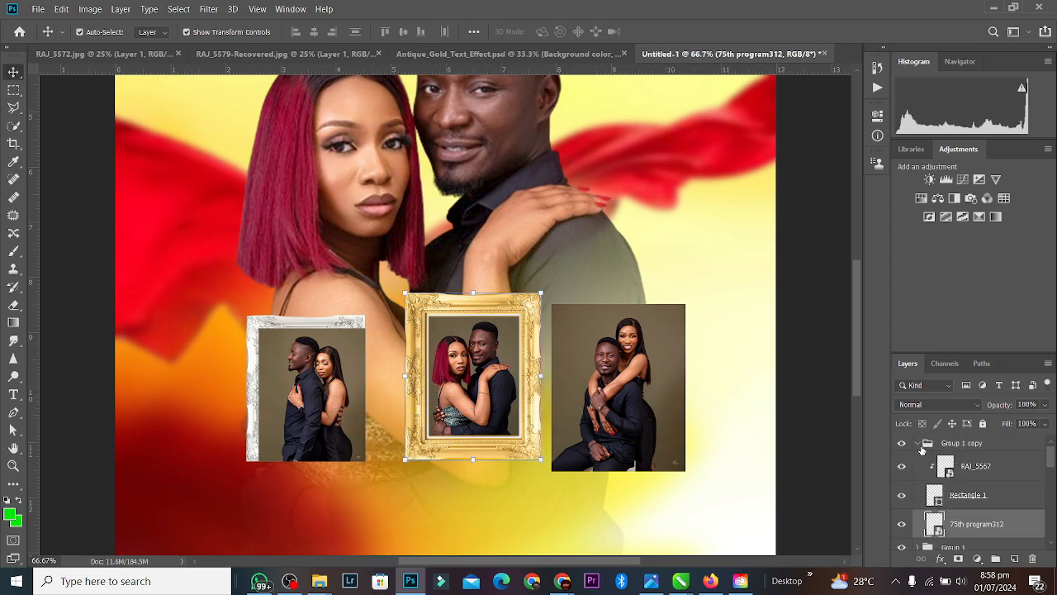
left_click(922, 448)
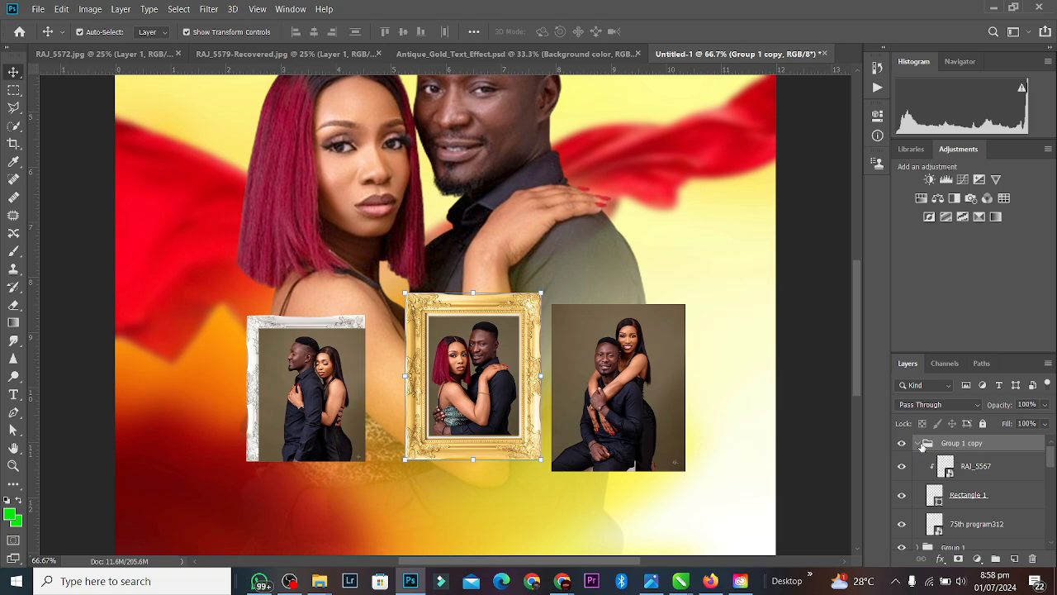
left_click(920, 444)
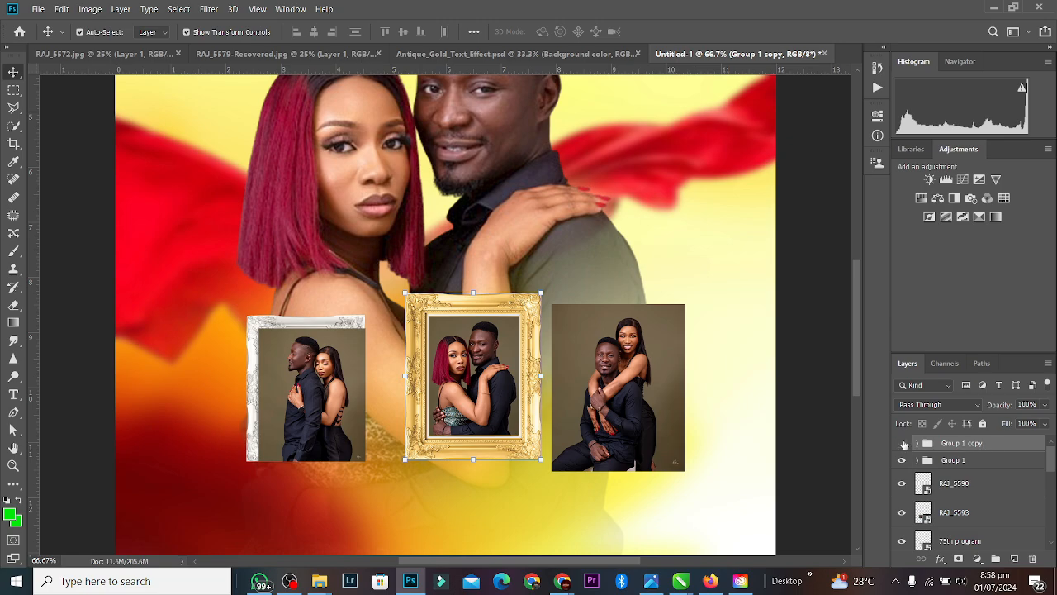
Step: Move RAJ_5590 into Group 1 copy, clip it to the gold frame and position it inside
left_click(645, 382)
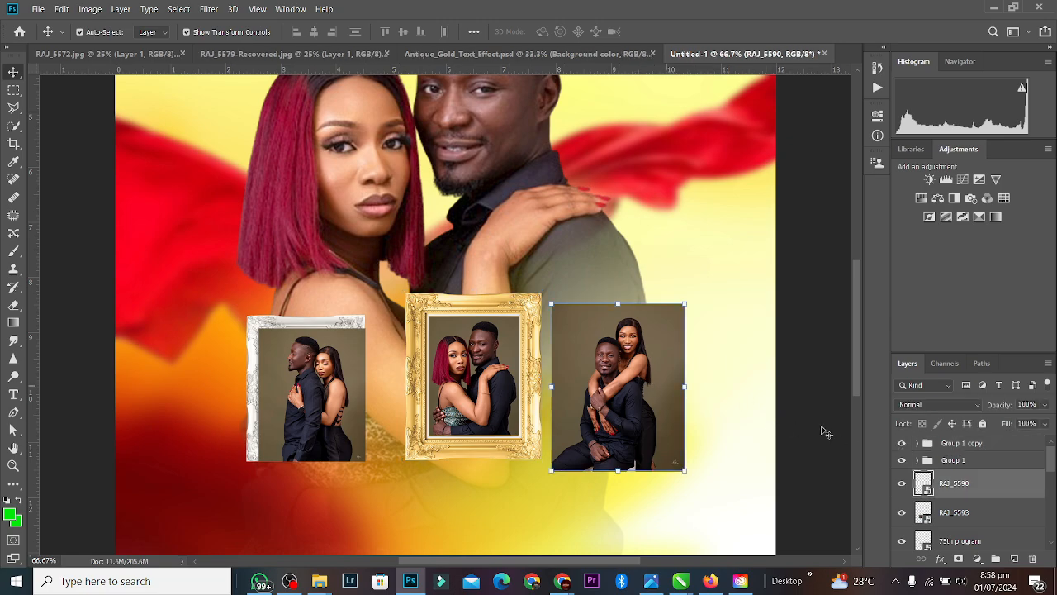
left_click_drag(1008, 494, 998, 448)
left_click_drag(638, 373, 524, 352)
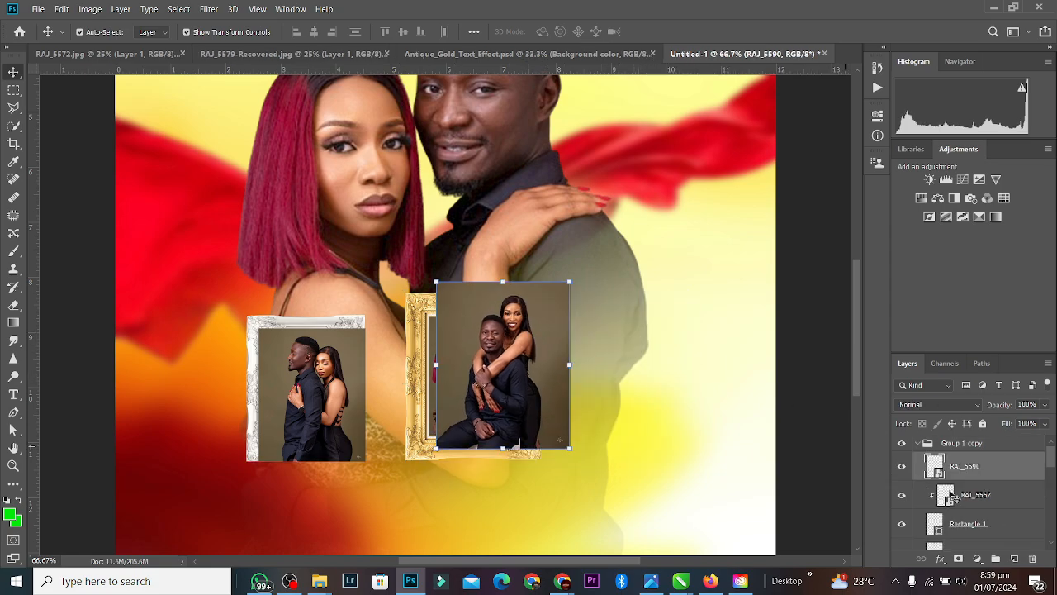
left_click(932, 479, "alt")
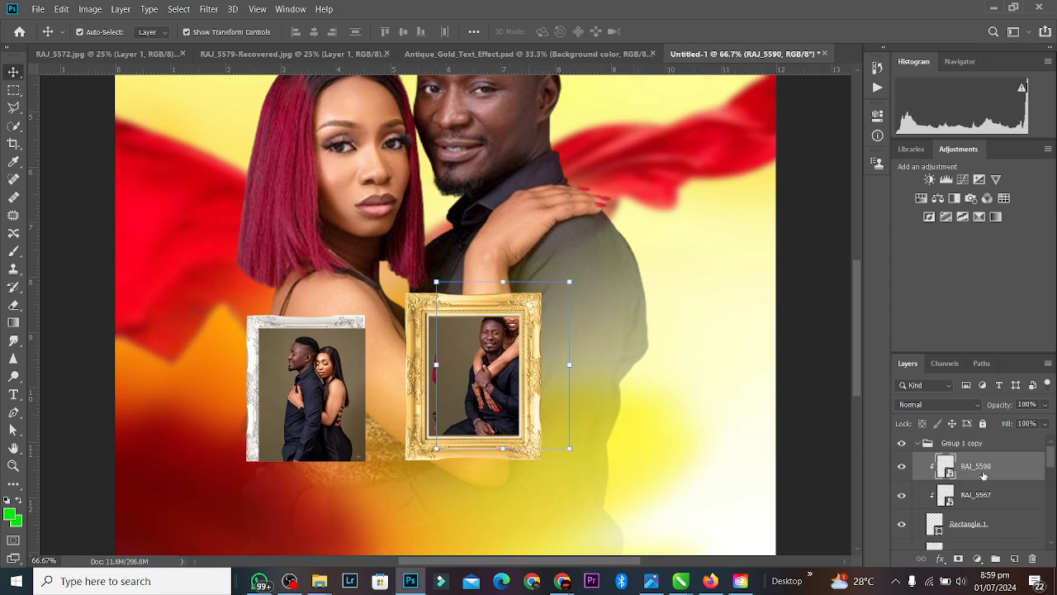
left_click(978, 501)
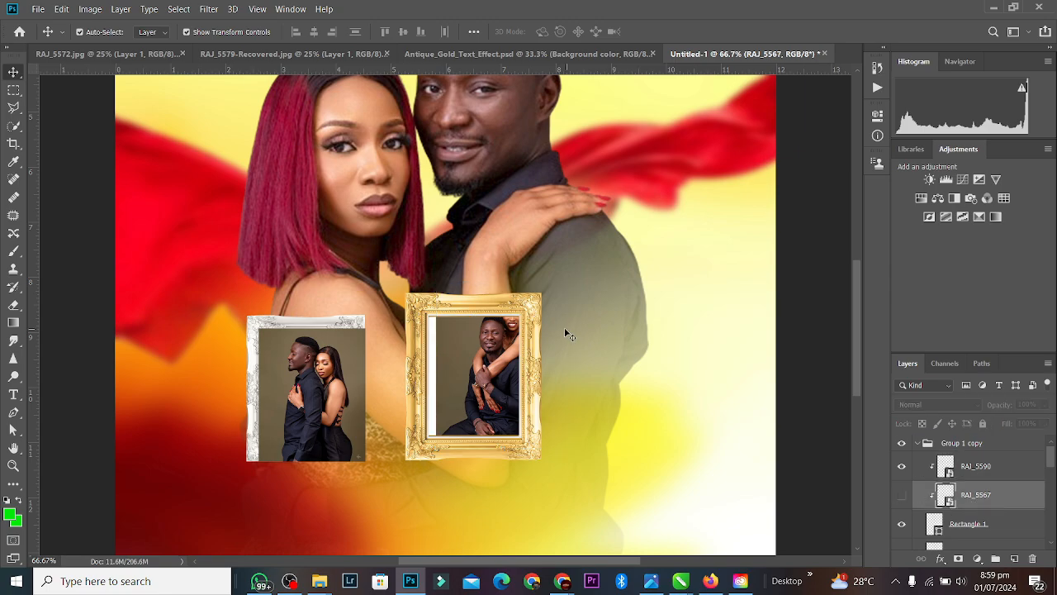
left_click_drag(491, 339, 474, 372)
left_click(699, 313)
Step: Merge Group 1 copy into one layer and move it 2.98 in right as a third frame
left_click(345, 365)
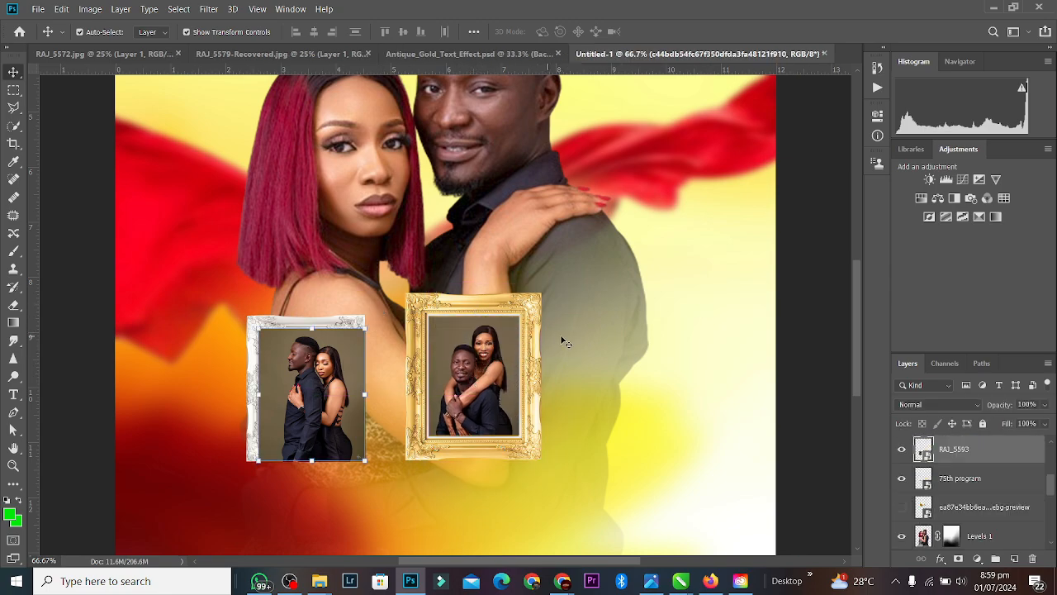
scroll(1036, 499, "up", 2)
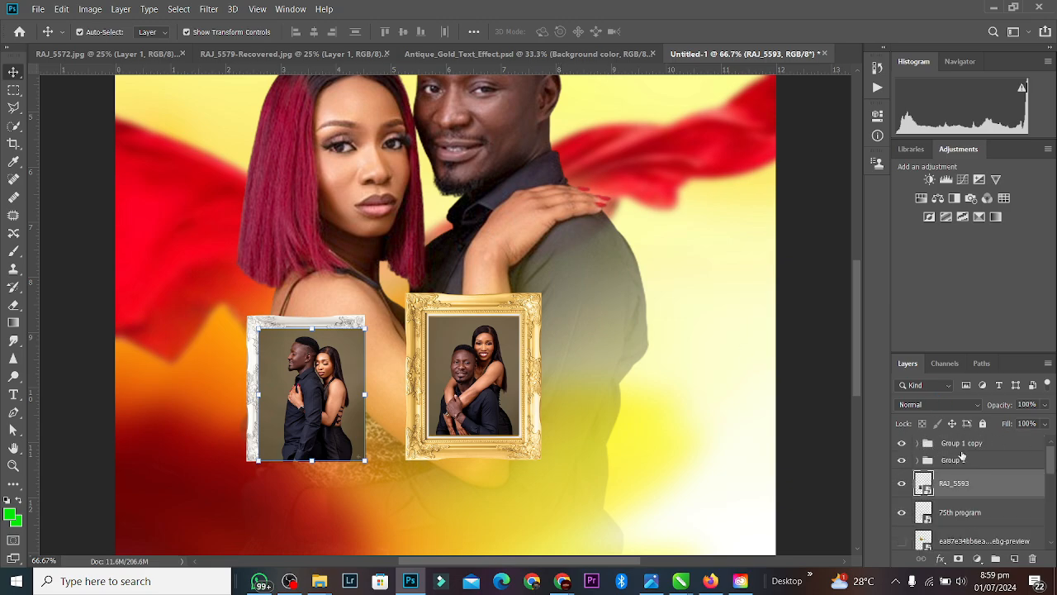
left_click(958, 447)
key("ctrl+e")
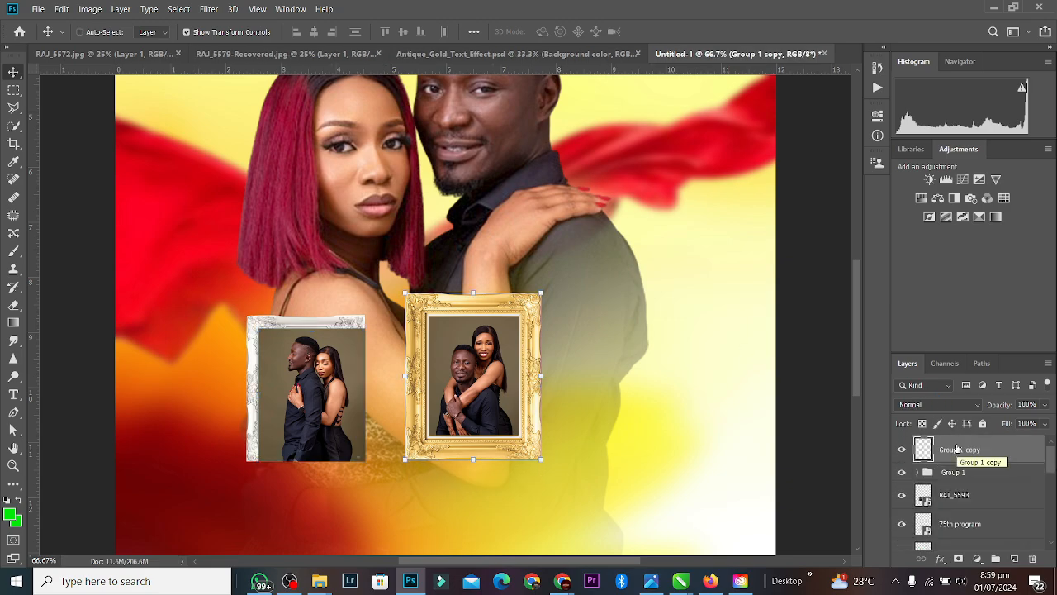
left_click_drag(503, 330, 671, 325)
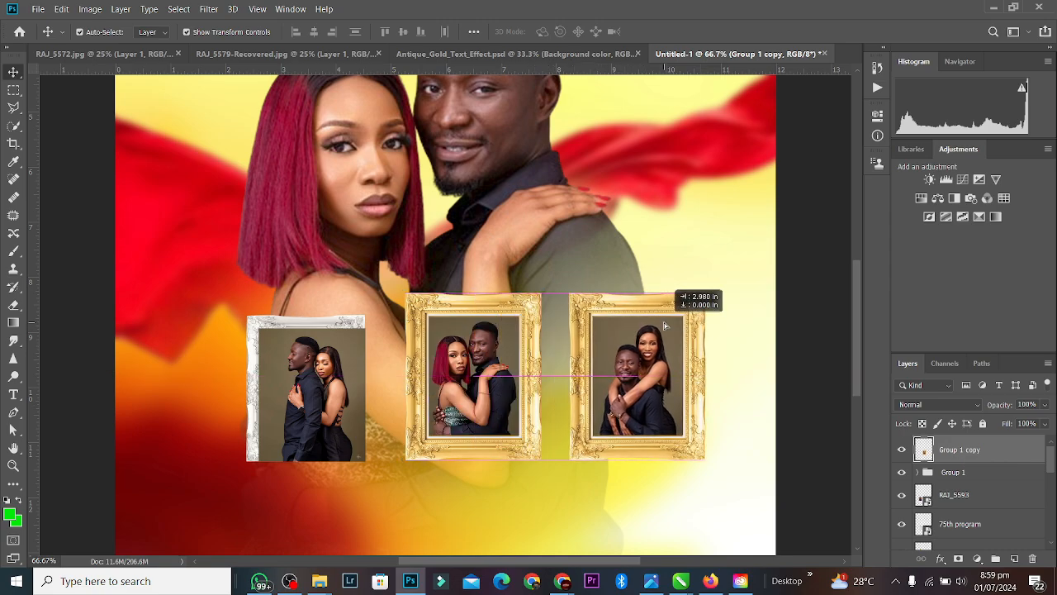
left_click(419, 376)
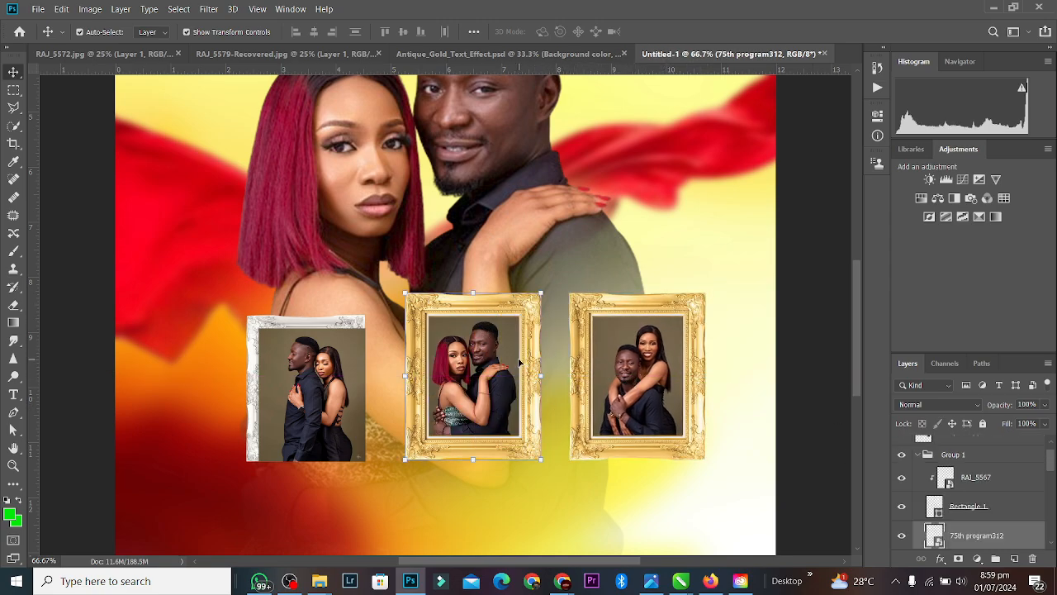
Step: Expand and collapse Group 1 to check its layers
left_click(920, 455)
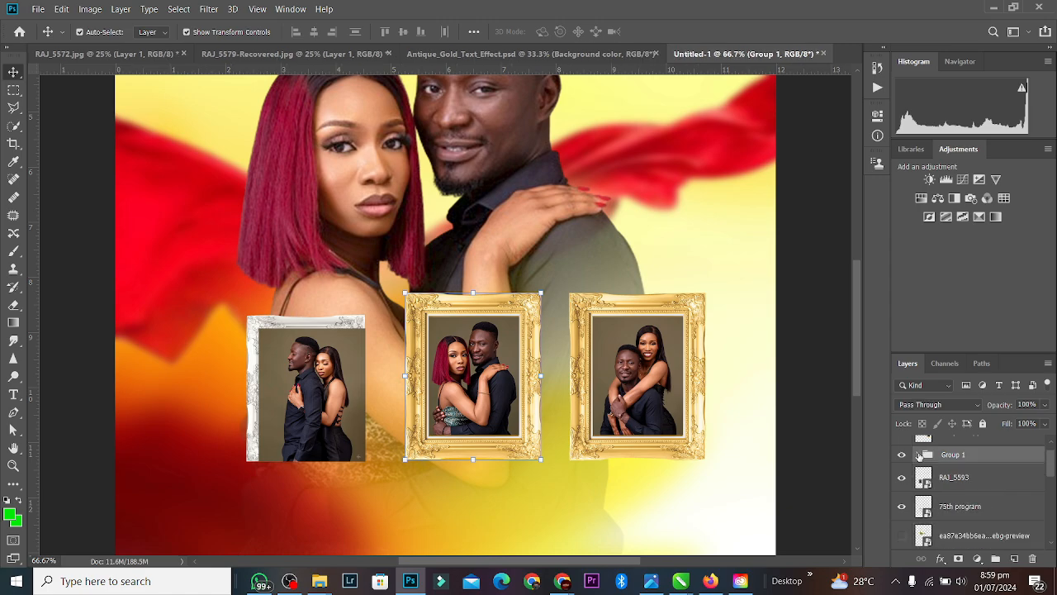
left_click(917, 457)
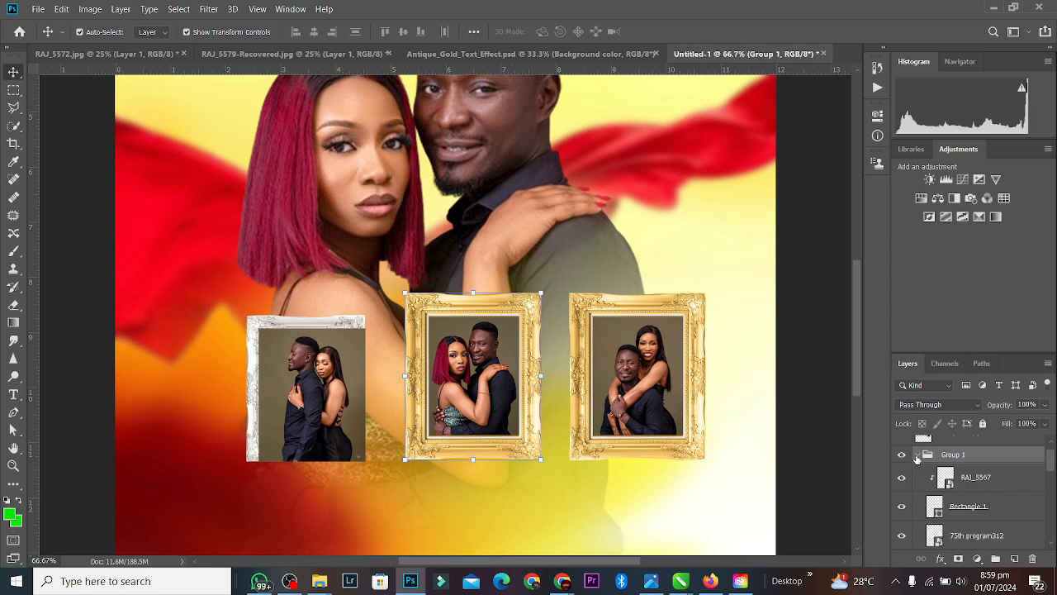
left_click(917, 457)
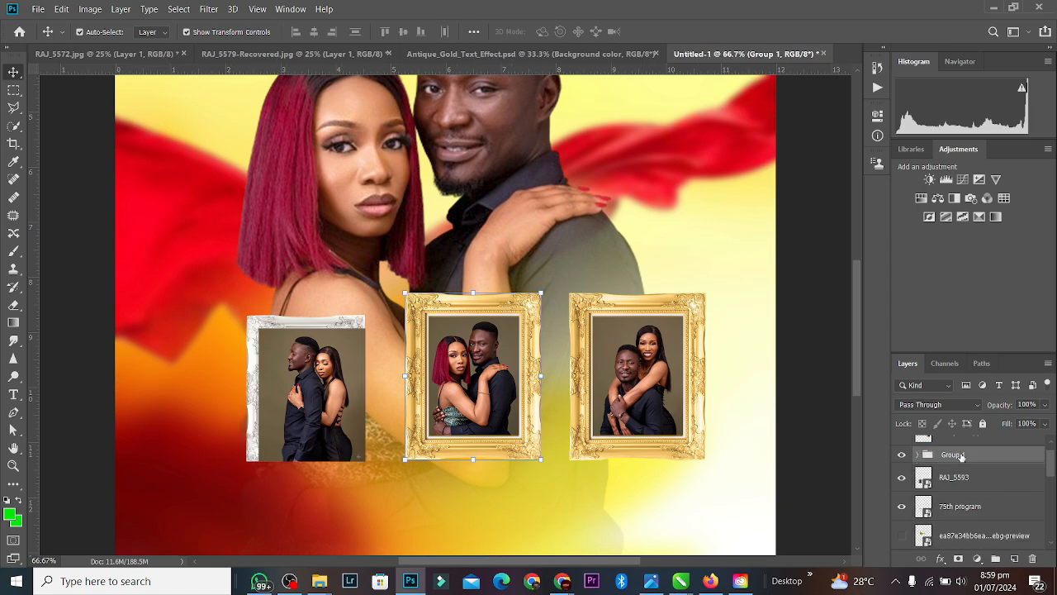
Step: Merge Group 1, lift RAJ_5593 out of the silver frame, and draw a 207 × 277 px white rectangle there
key("ctrl+e")
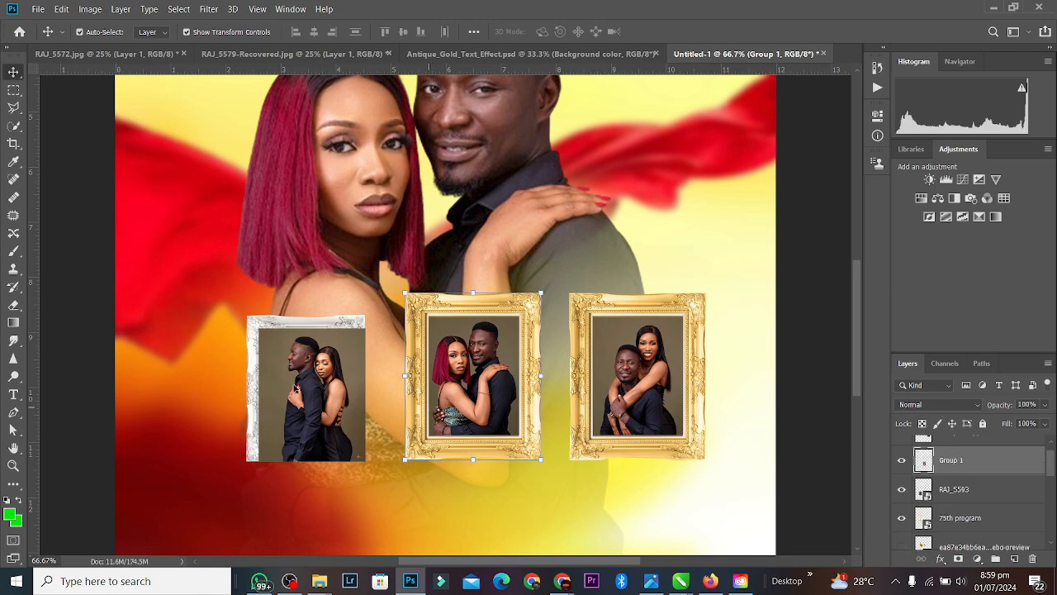
left_click_drag(295, 386, 343, 255)
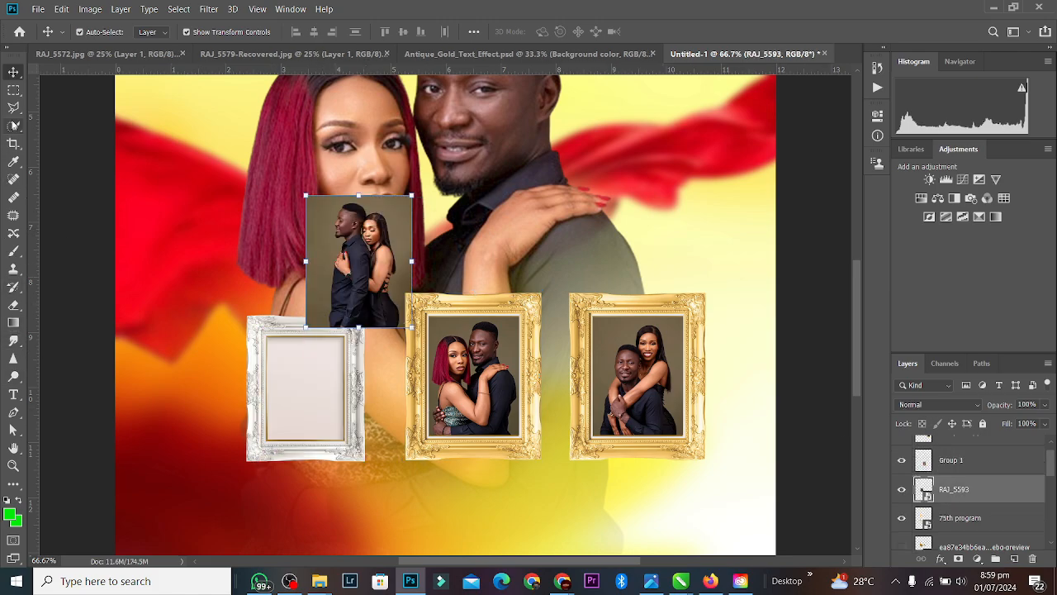
left_click(13, 484)
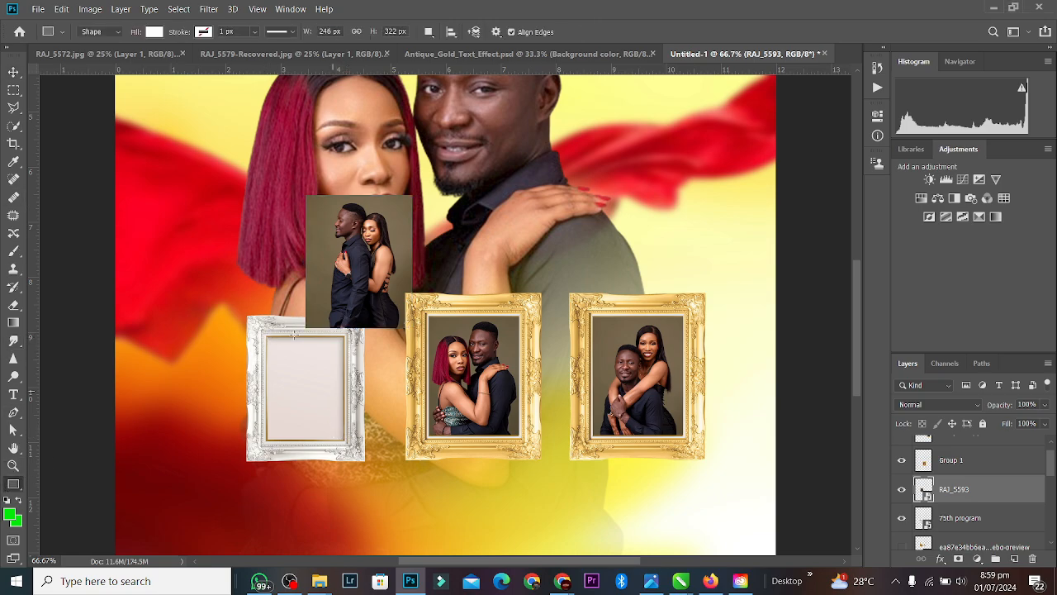
left_click_drag(266, 336, 345, 440)
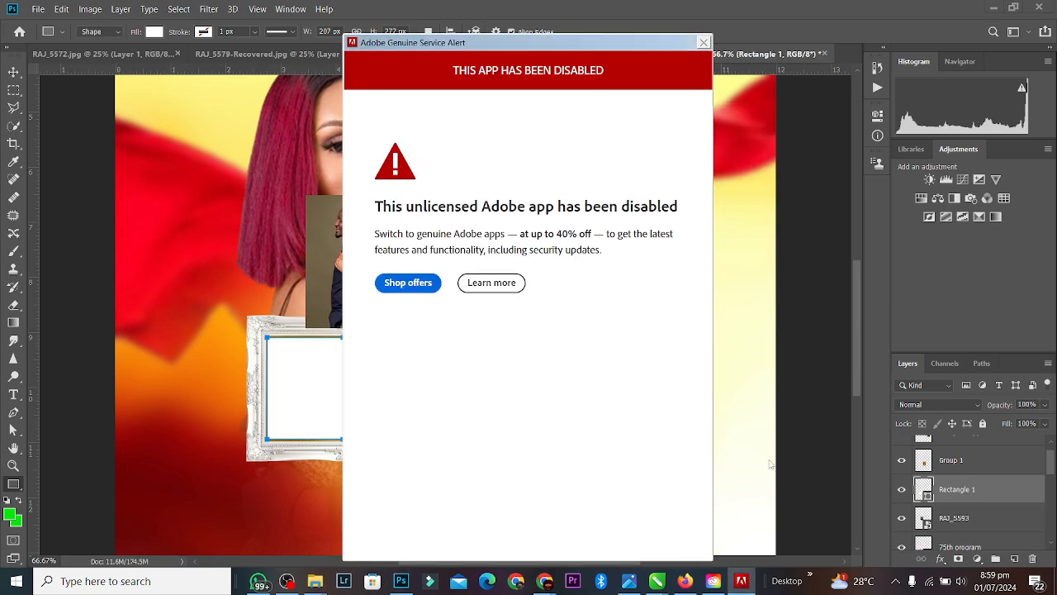
Step: Dismiss the licence alert and check the connected network entry
key("alt+F4")
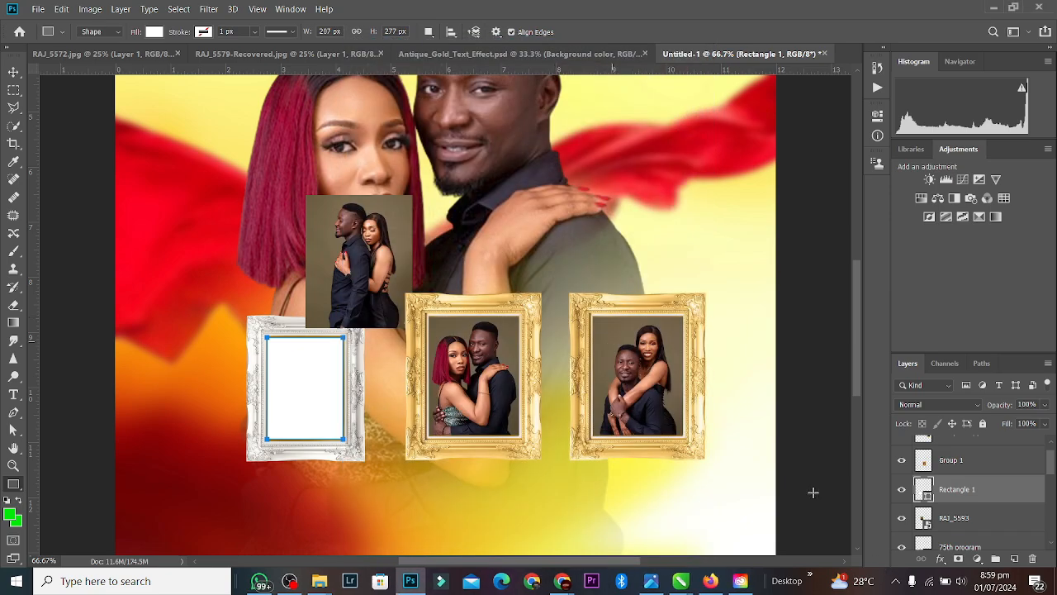
left_click(926, 583)
left_click(980, 271)
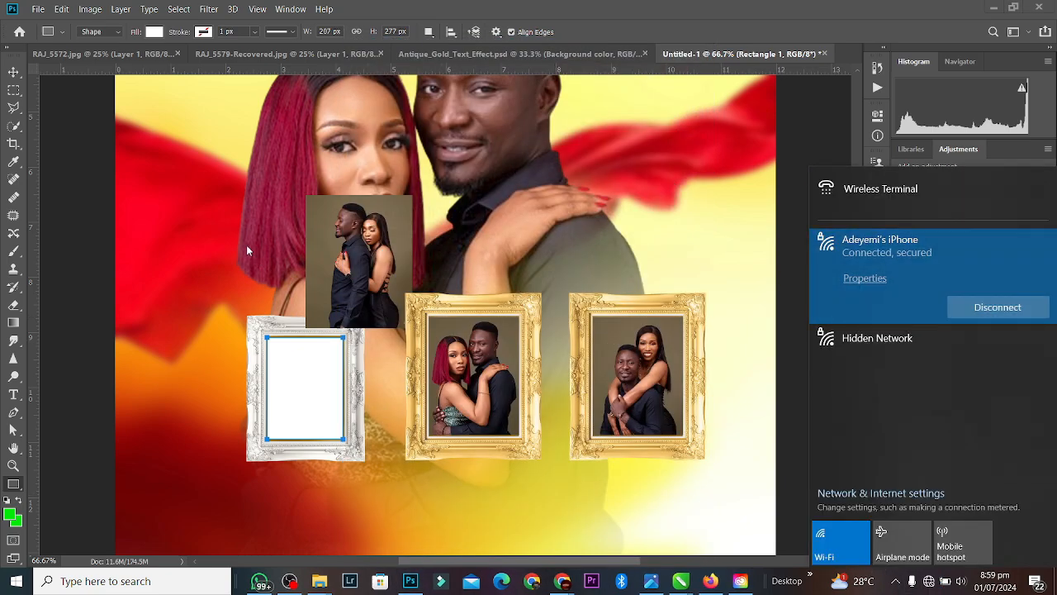
left_click(565, 27)
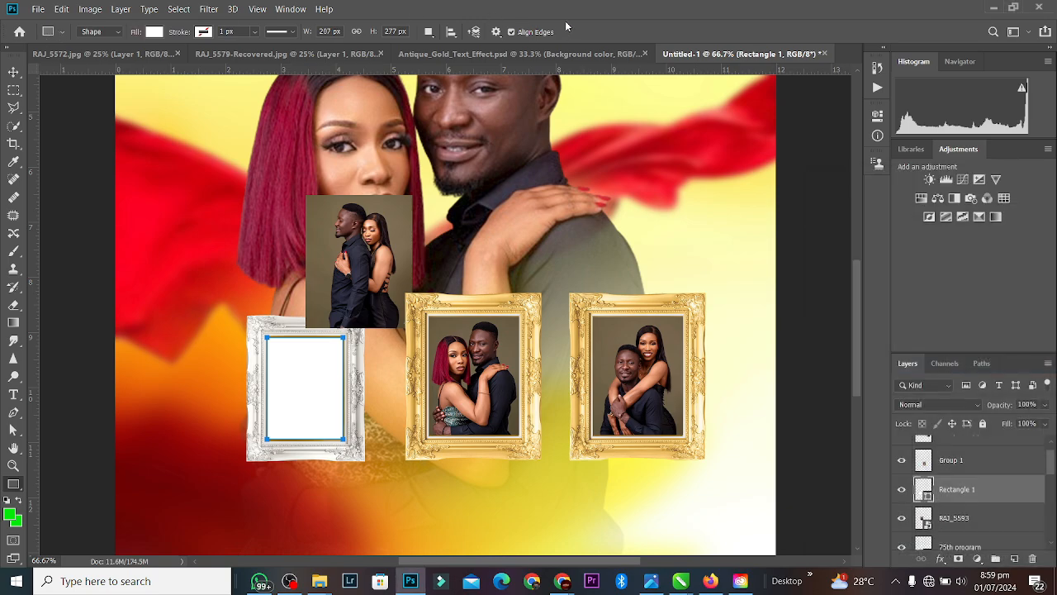
Step: Stack RAJ_5593 above Rectangle 1 and clip it to the white rectangle
left_click(13, 71)
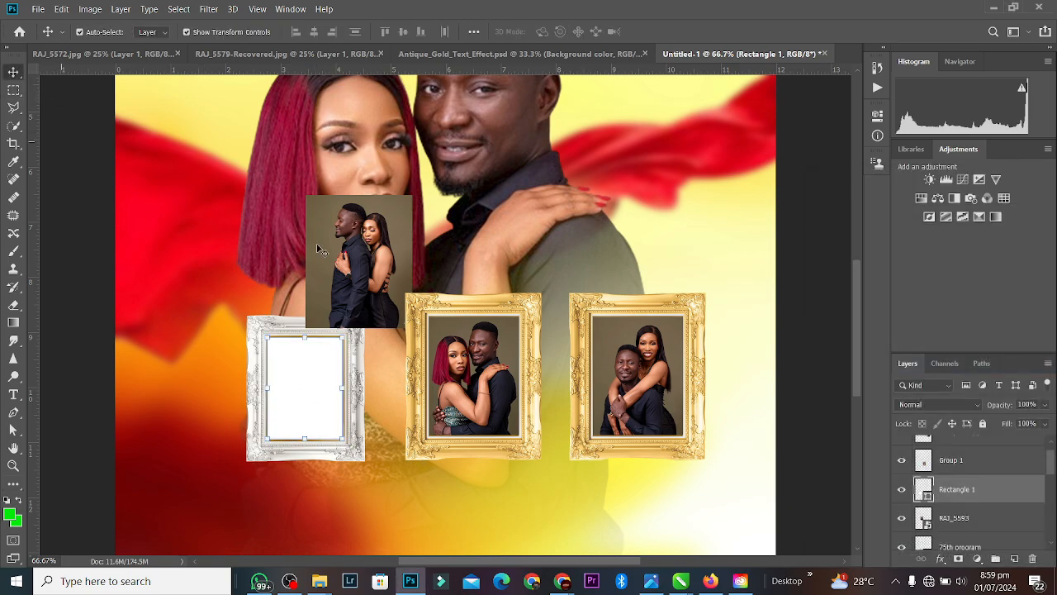
left_click_drag(364, 265, 326, 318)
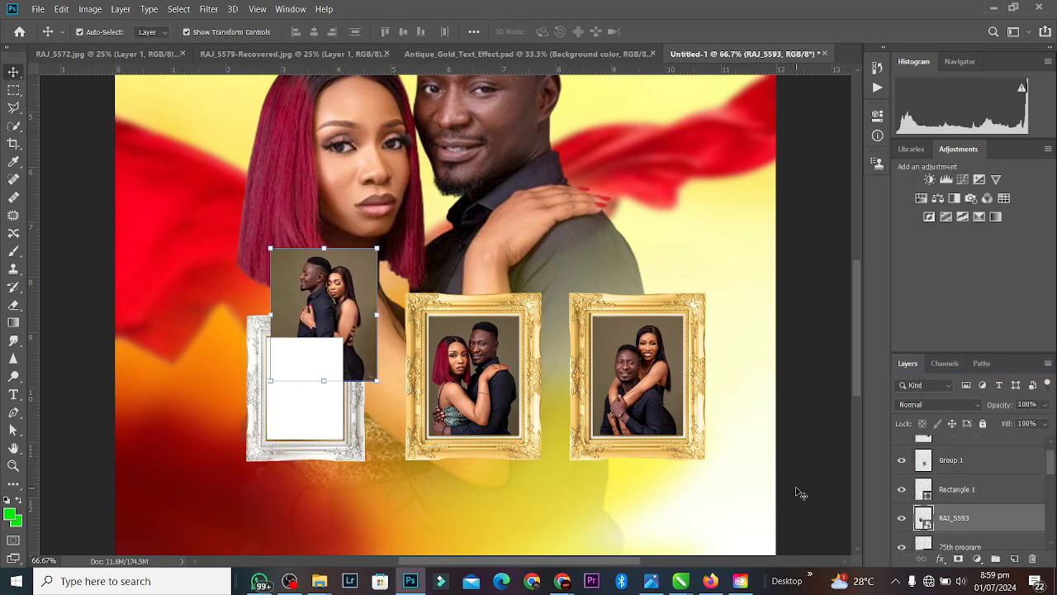
left_click(925, 532, "alt")
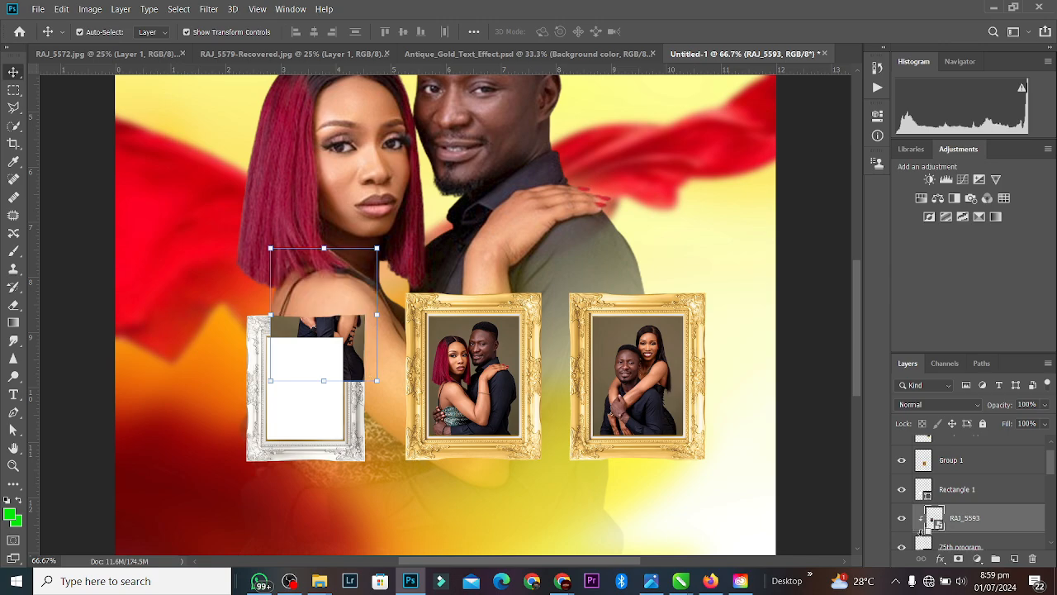
key("ctrl+z")
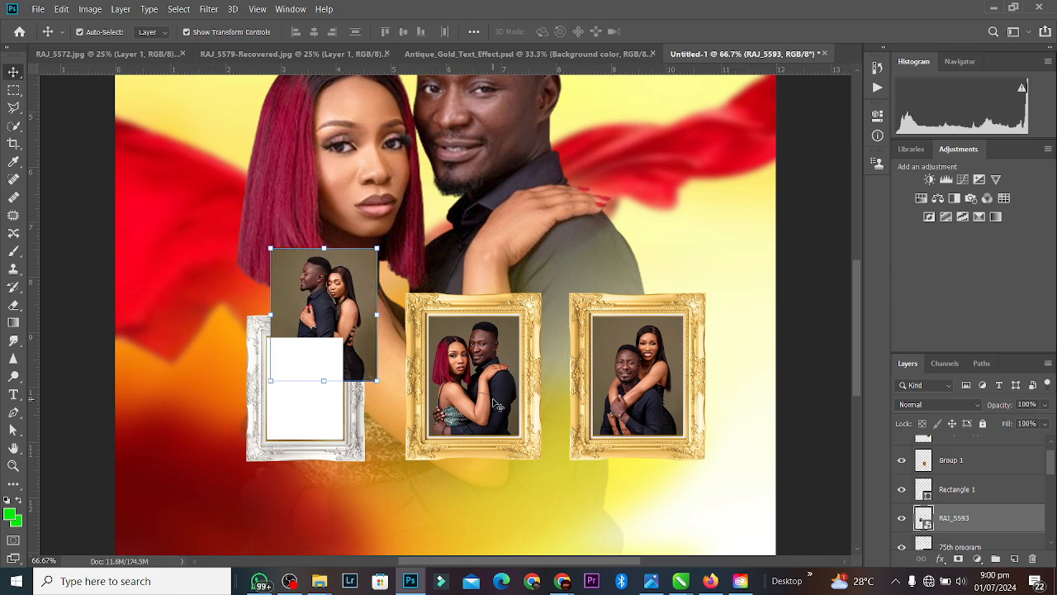
key("ctrl+bracketright")
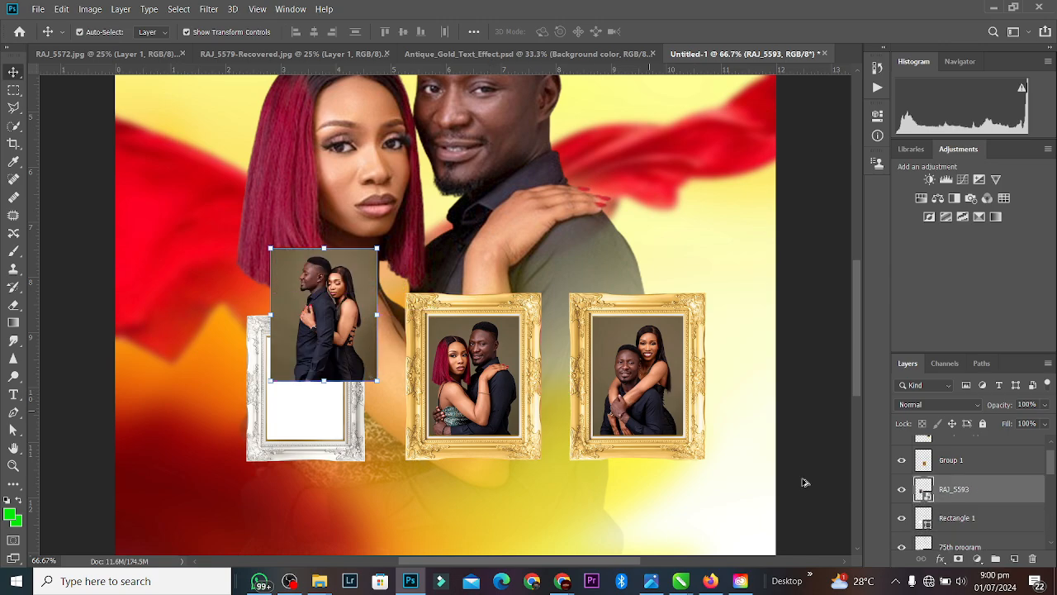
left_click(923, 503, "alt")
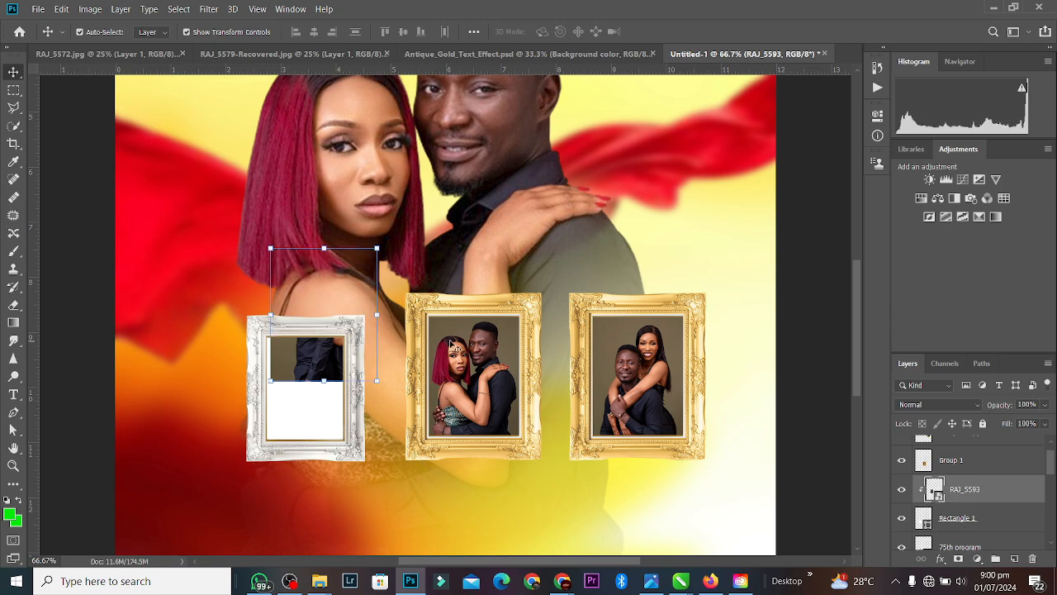
Step: Position the clipped photo so it fills the silver frame's opening
left_click_drag(317, 349, 293, 436)
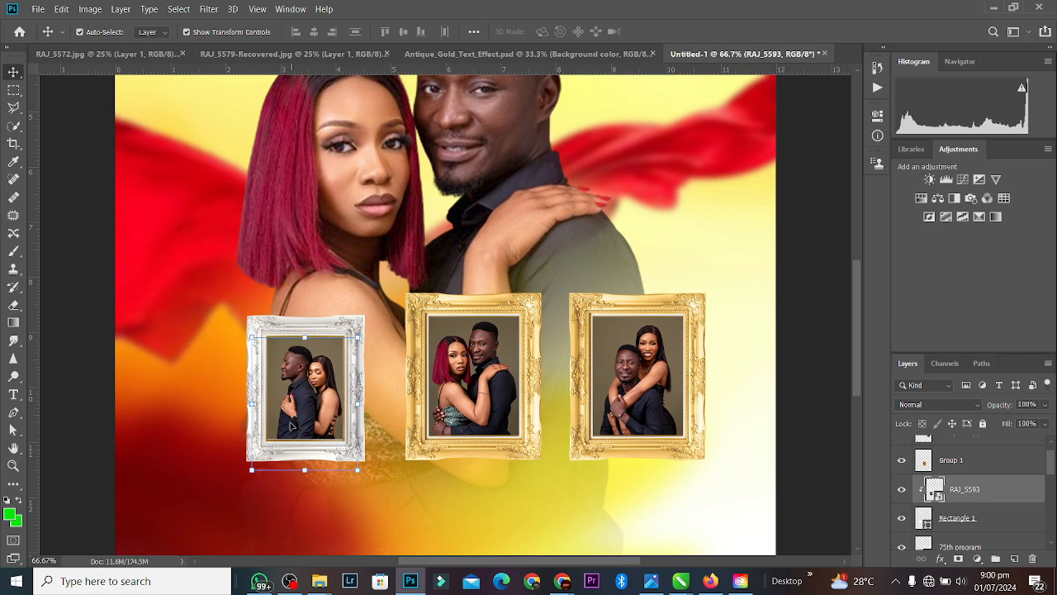
left_click(334, 290)
left_click_drag(302, 398, 304, 398)
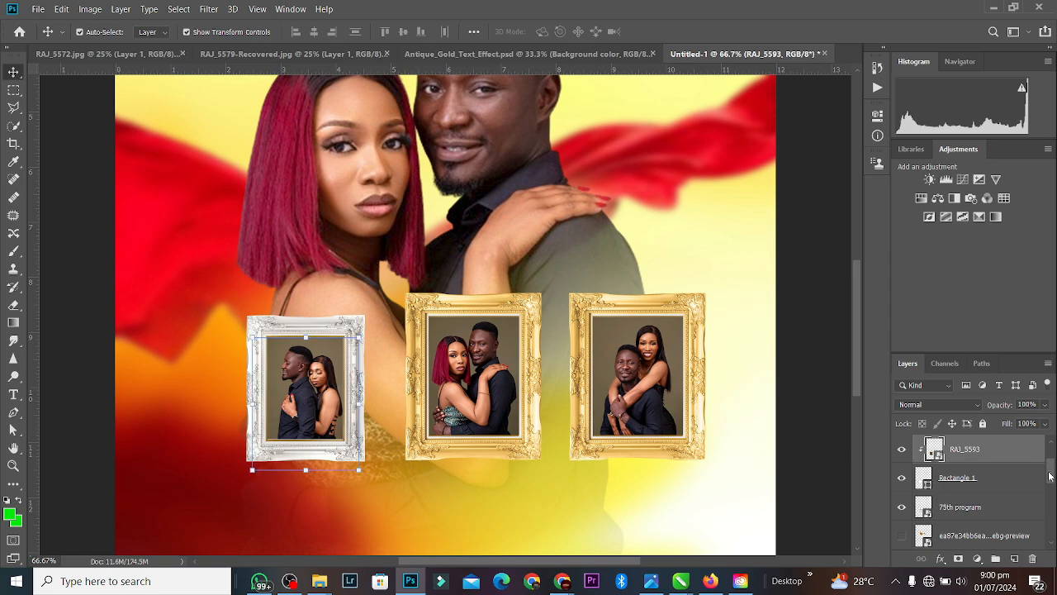
left_click_drag(1052, 473, 1052, 468)
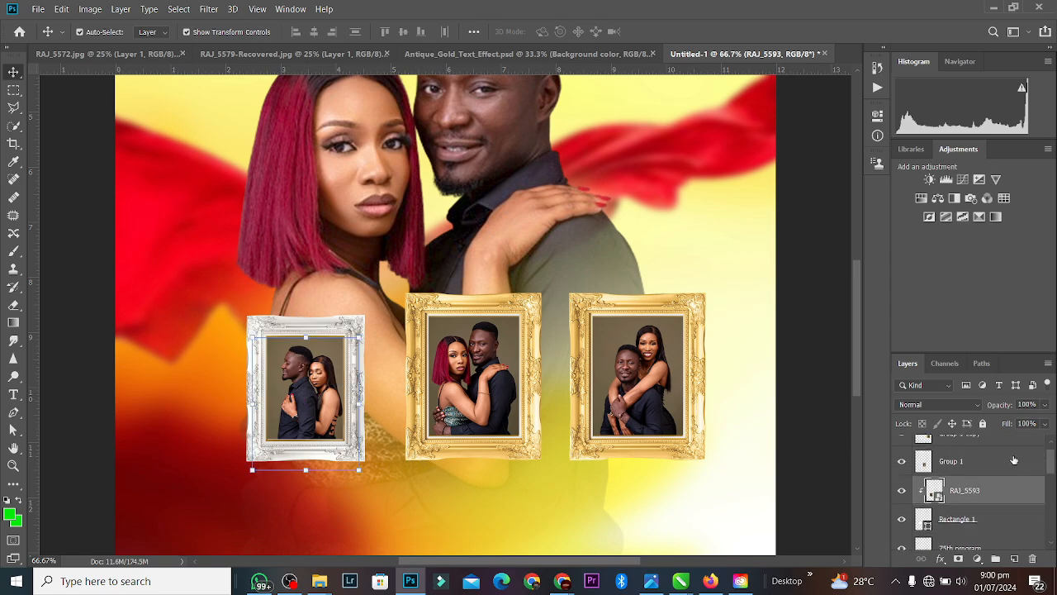
left_click(380, 276)
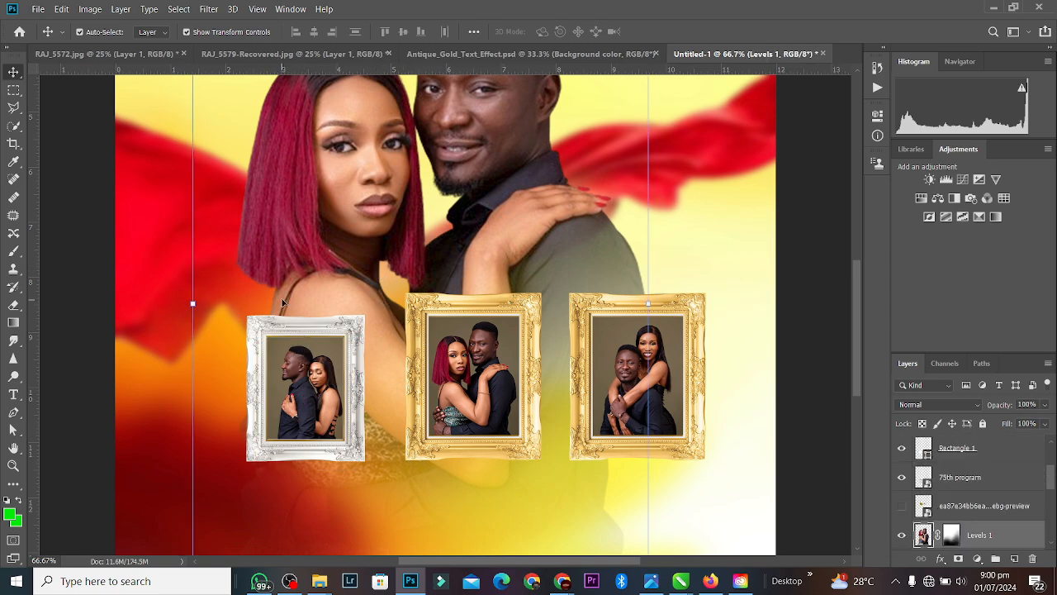
Step: Raise RAJ_5593 above Group 1 and to the top of the stack, then shift the silver frame right
left_click(281, 323)
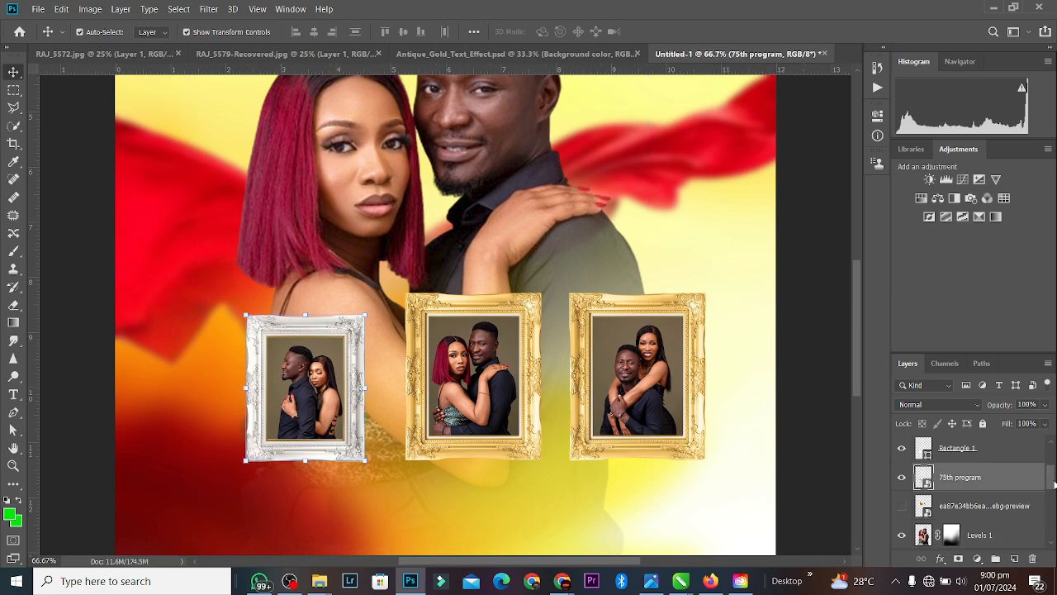
left_click_drag(1053, 481, 1052, 480)
scroll(1006, 484, "up", 3)
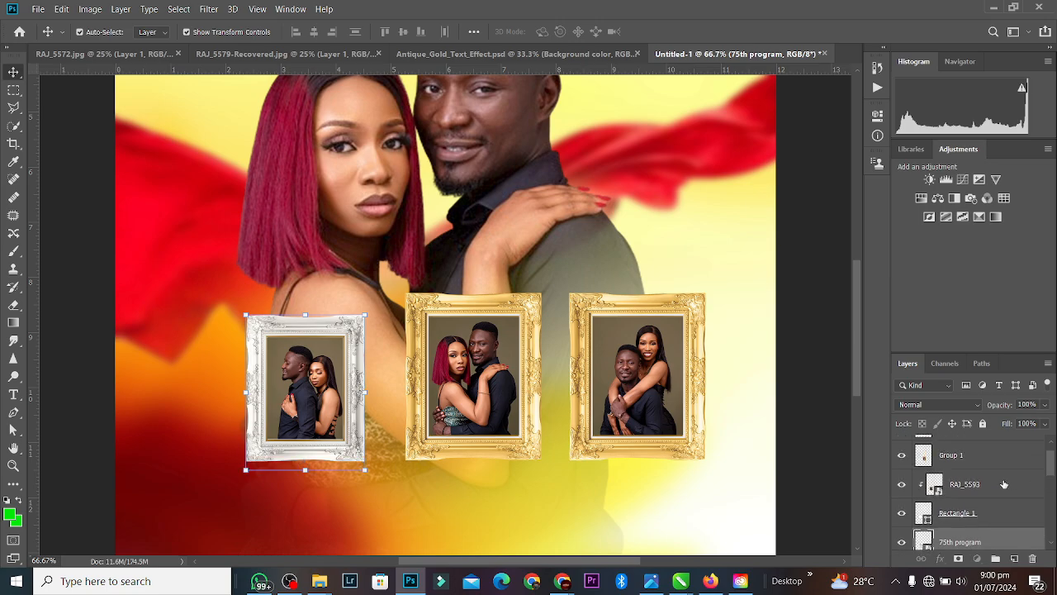
left_click(1008, 485)
left_click_drag(1014, 489, 1016, 438)
key("ctrl+]")
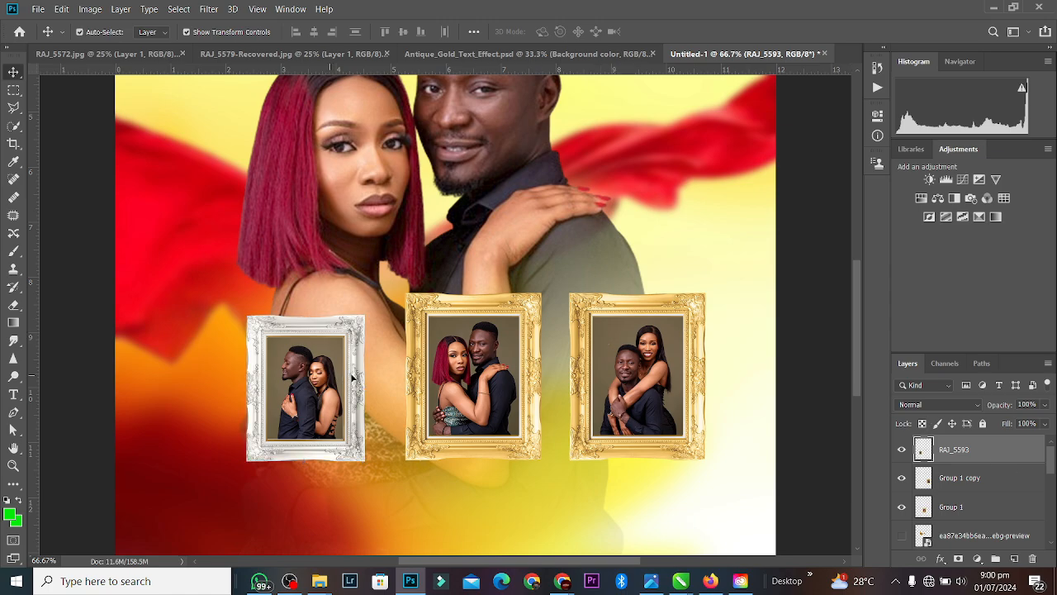
left_click_drag(343, 322, 331, 380)
Step: Copy the left gold frame as Group 1 copy 2, scaled ~258% and tilted −25.92° at lower right
mouse_move(626, 357)
left_mouse_down()
mouse_move(594, 377)
mouse_move(626, 373)
left_mouse_up()
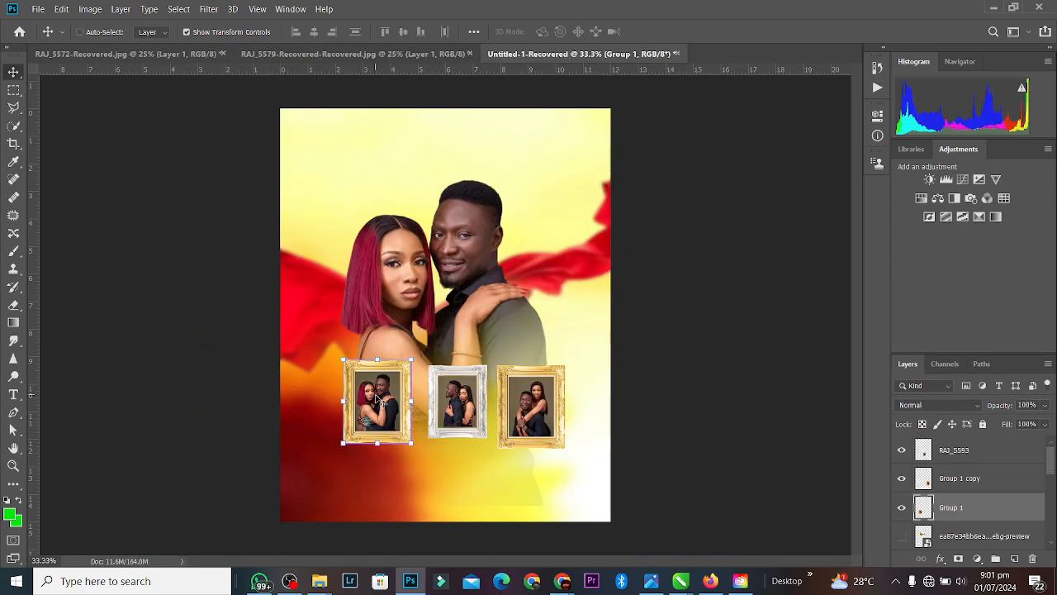
left_click_drag(380, 403, 500, 494)
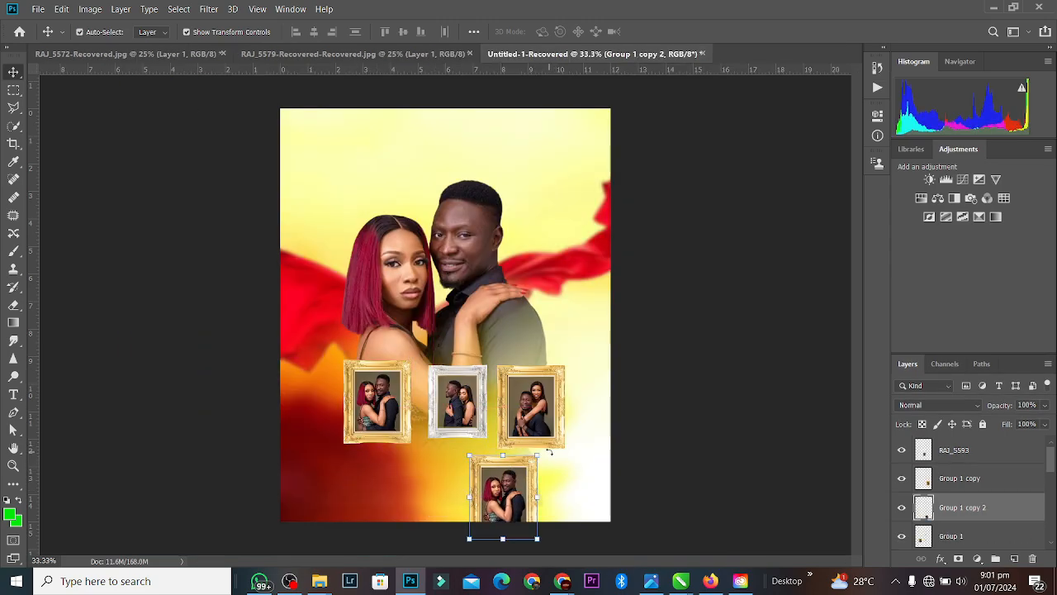
left_click_drag(550, 451, 405, 360)
left_click_drag(508, 516, 569, 548)
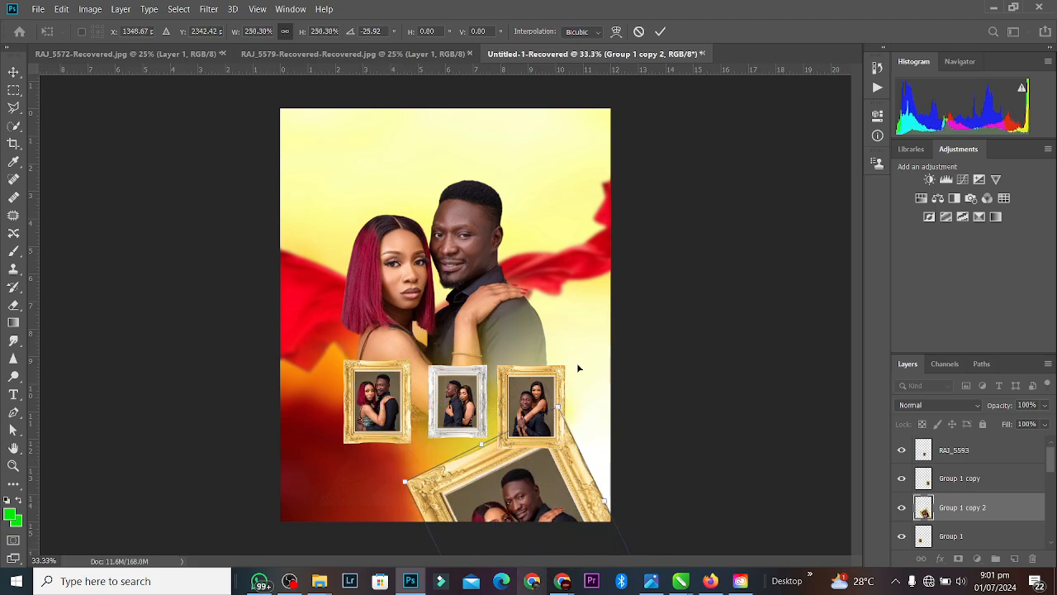
left_click(660, 32)
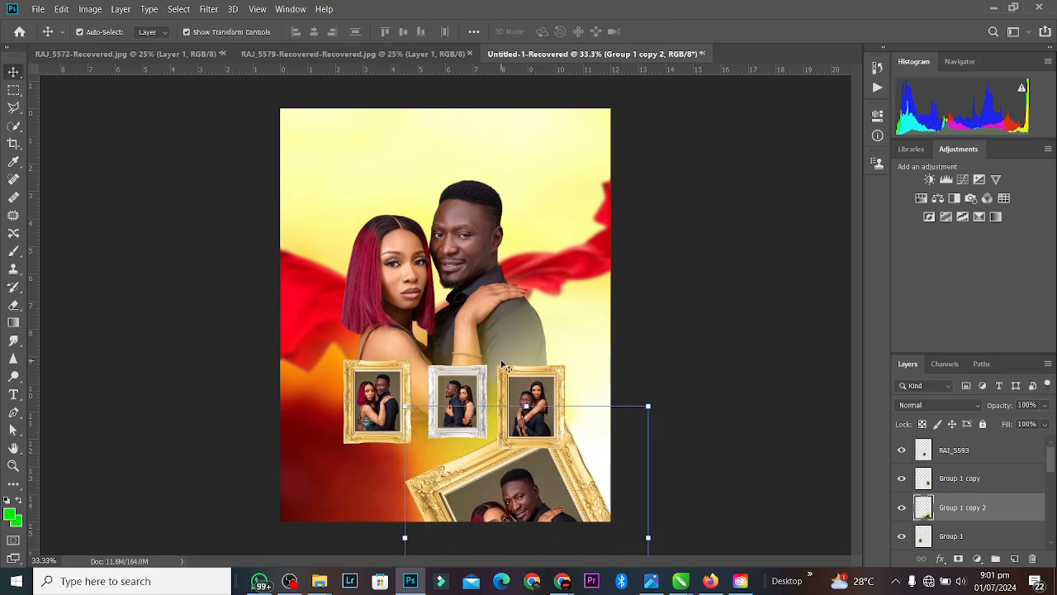
Step: Try Blur More on the big tilted gold frame, then undo it
left_click(209, 9)
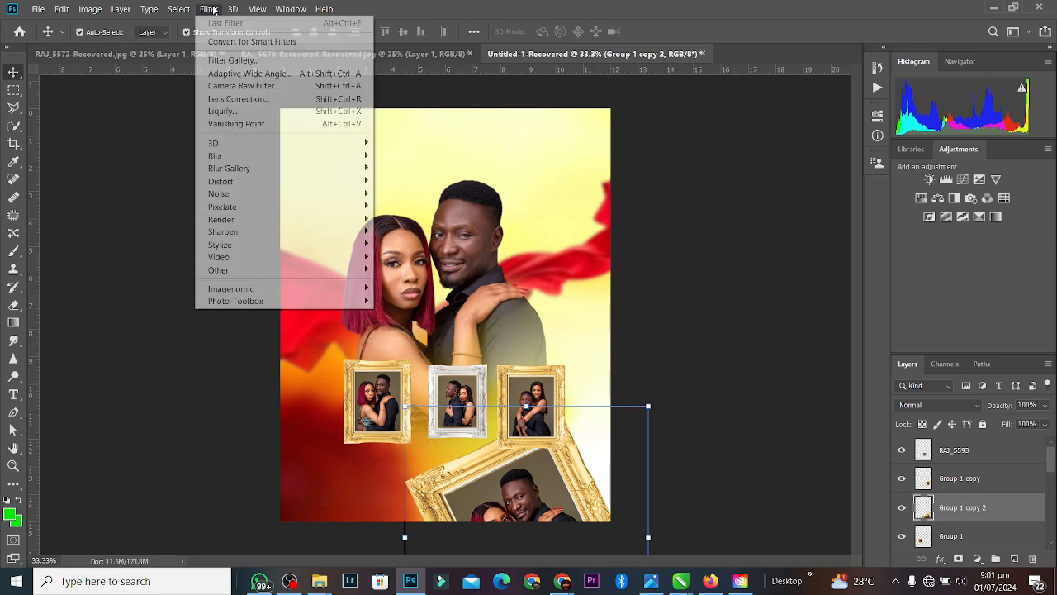
mouse_move(240, 156)
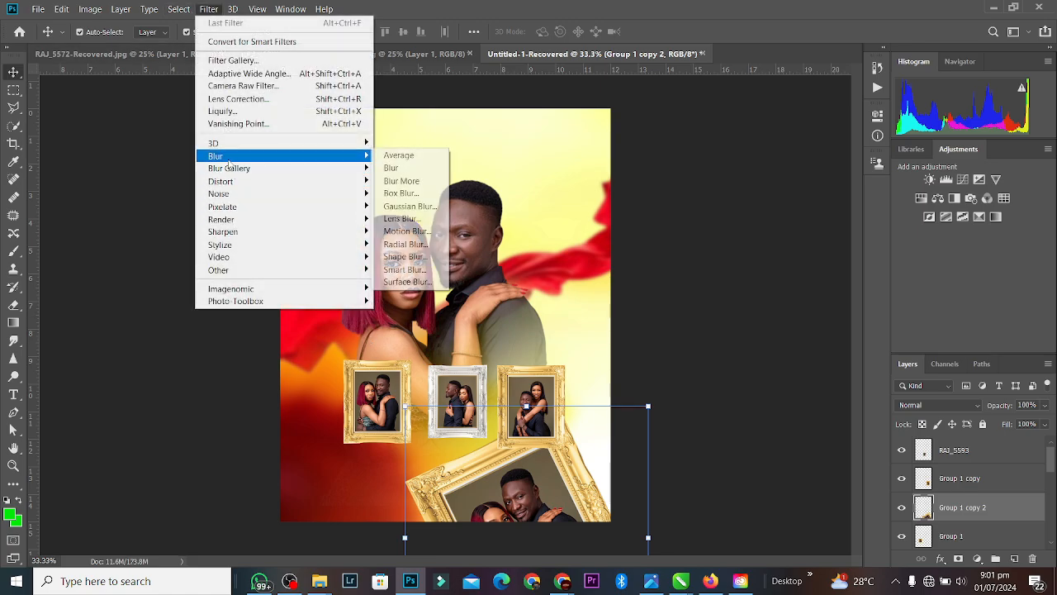
left_click(437, 181)
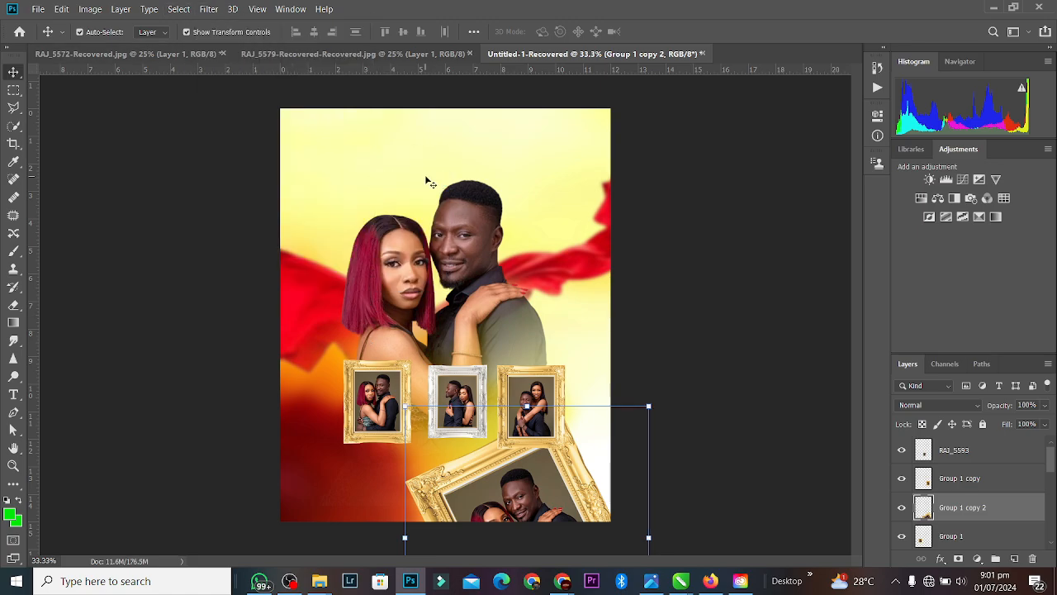
key("ctrl+z")
Step: Apply a 16.6-pixel Gaussian Blur to the big tilted gold frame
left_click(208, 9)
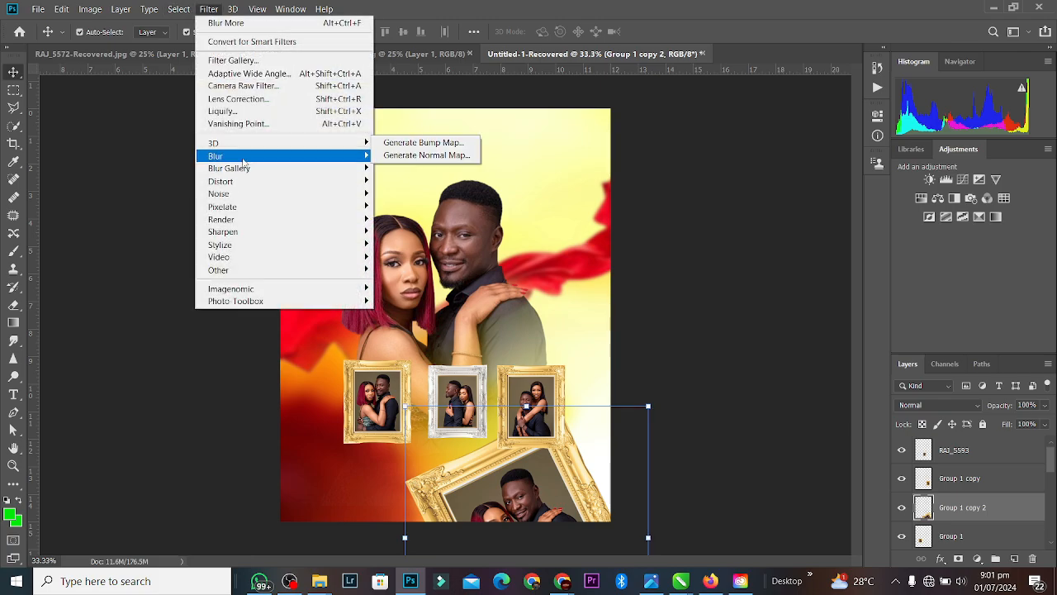
mouse_move(248, 156)
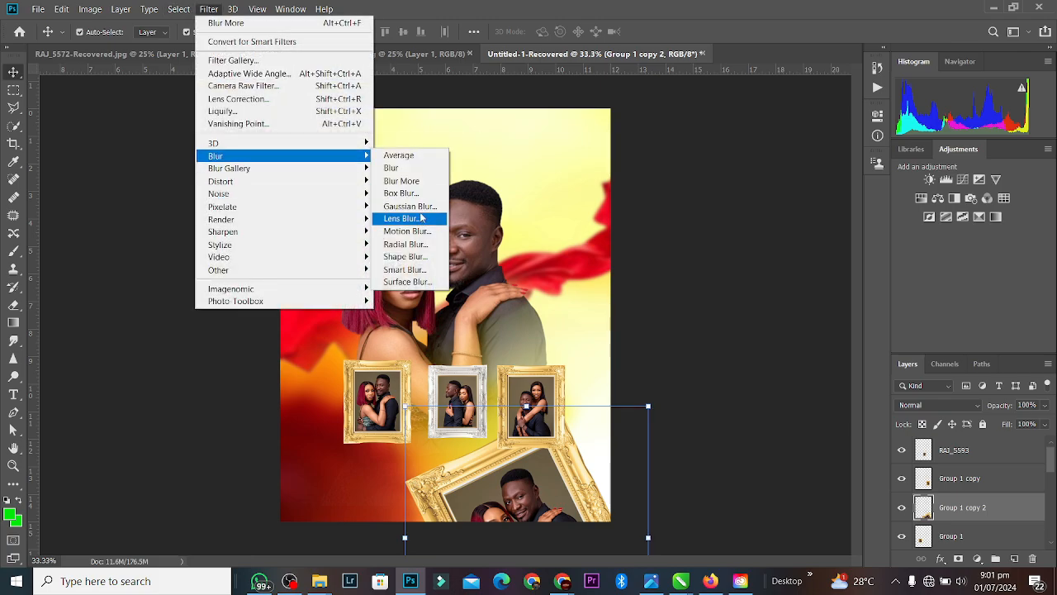
left_click(410, 206)
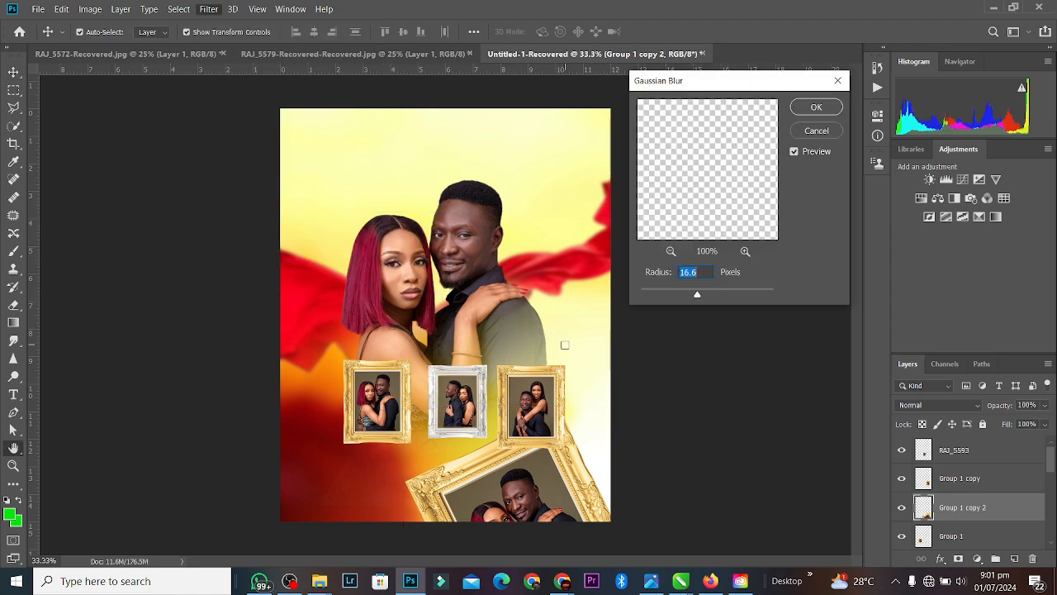
left_click(816, 106)
left_click_drag(456, 403, 529, 267)
key("ctrl+z")
Step: Duplicate RAJ_5593, move the copy up to the man's shoulder and rotate it about 51°
key("ctrl+j")
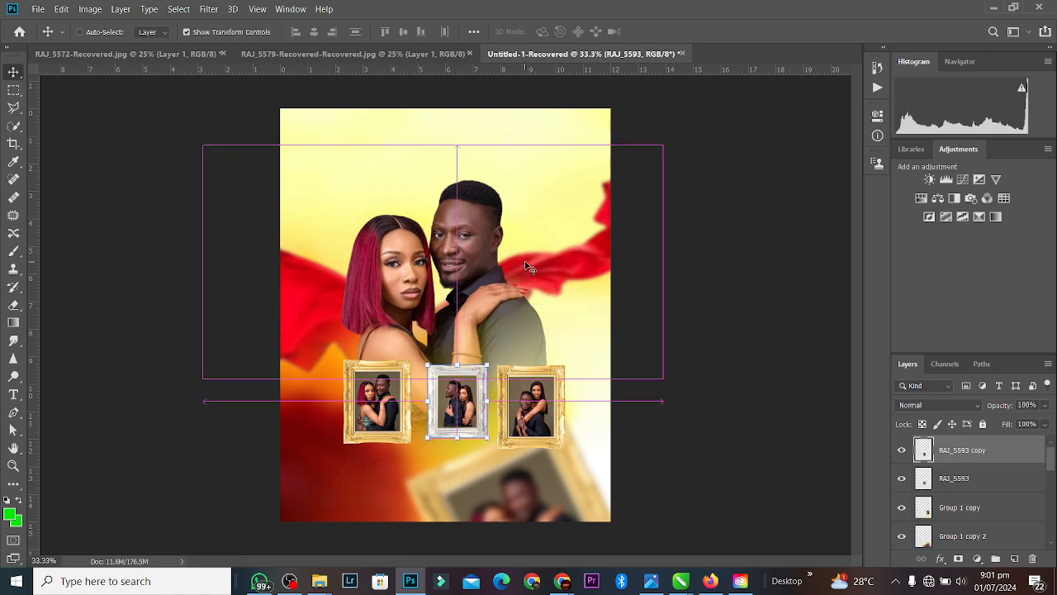
left_click_drag(446, 403, 524, 266)
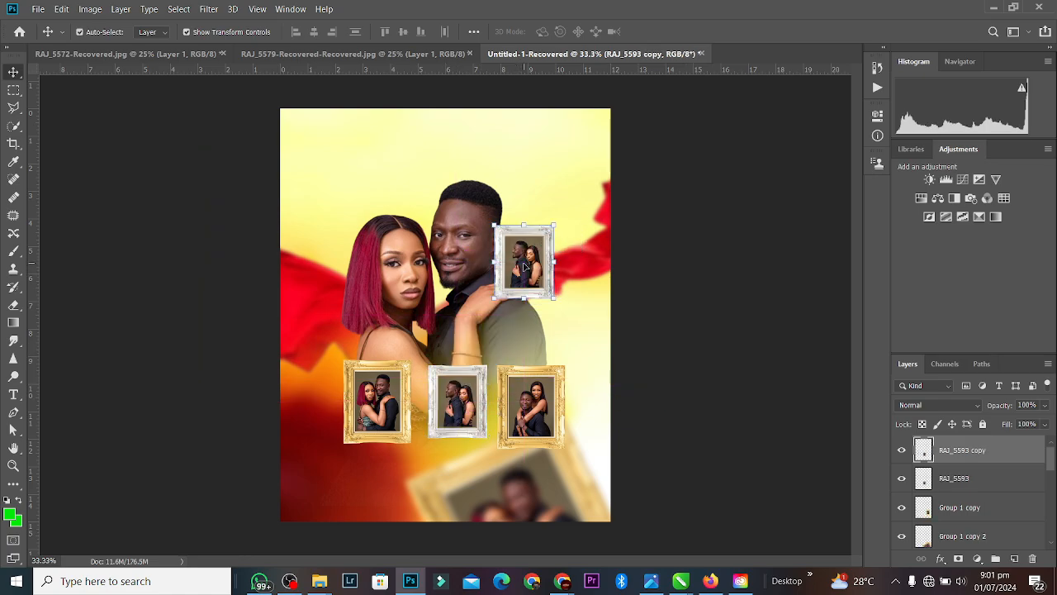
left_click_drag(565, 220, 618, 246)
left_click_drag(519, 274, 533, 300)
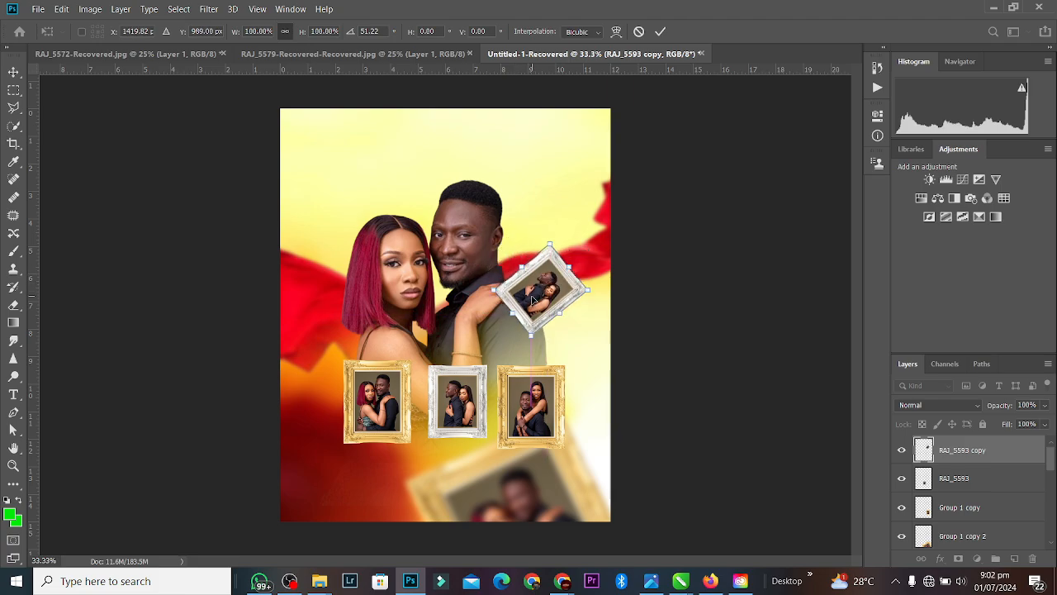
left_click(660, 32)
Step: Blur the copy with a 16.6-pixel Gaussian Blur and send it behind the couple
left_click(209, 9)
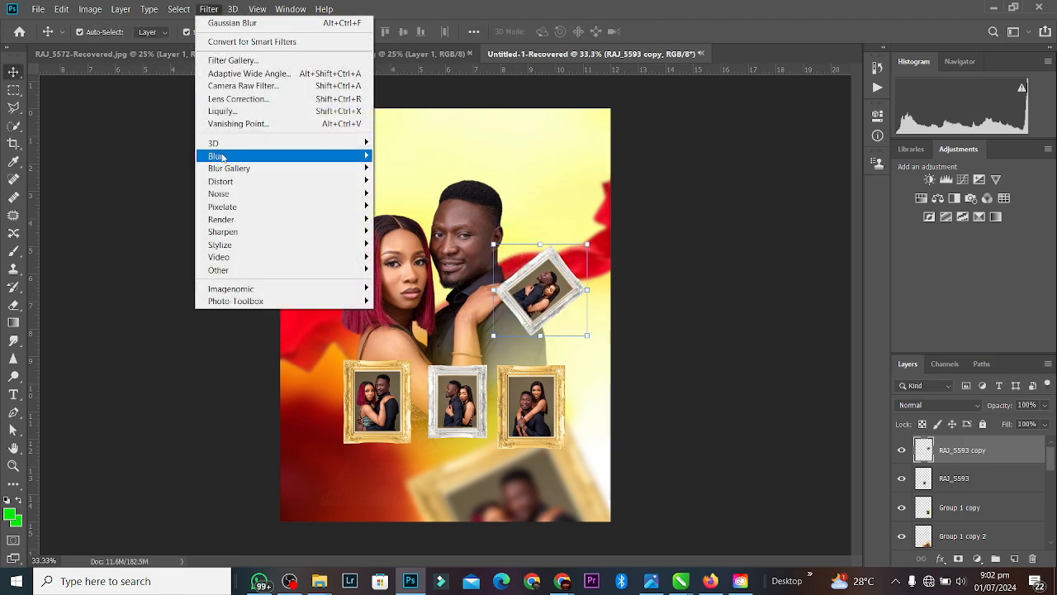
mouse_move(223, 159)
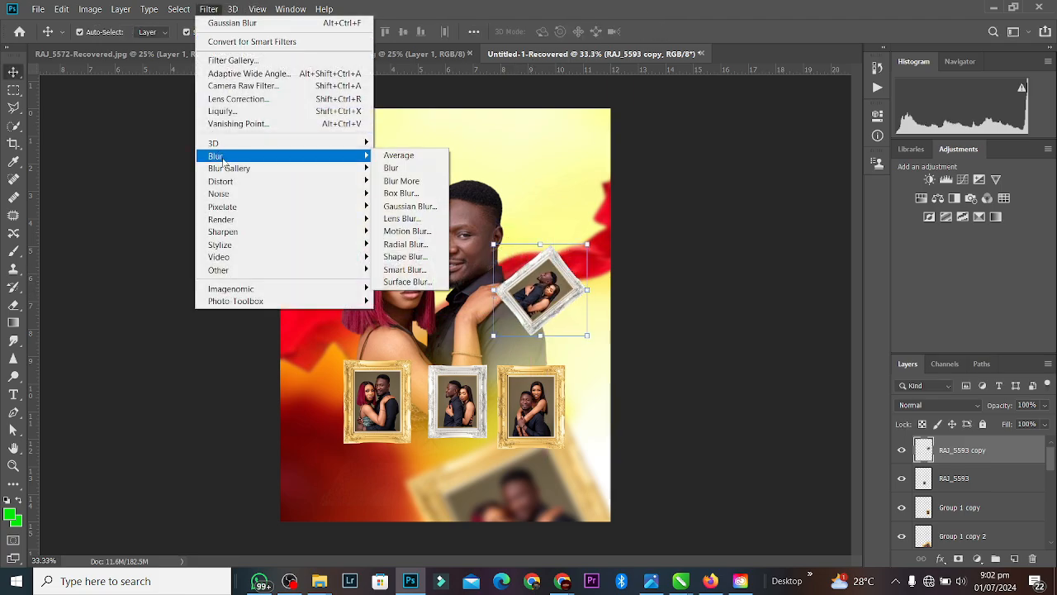
left_click(410, 206)
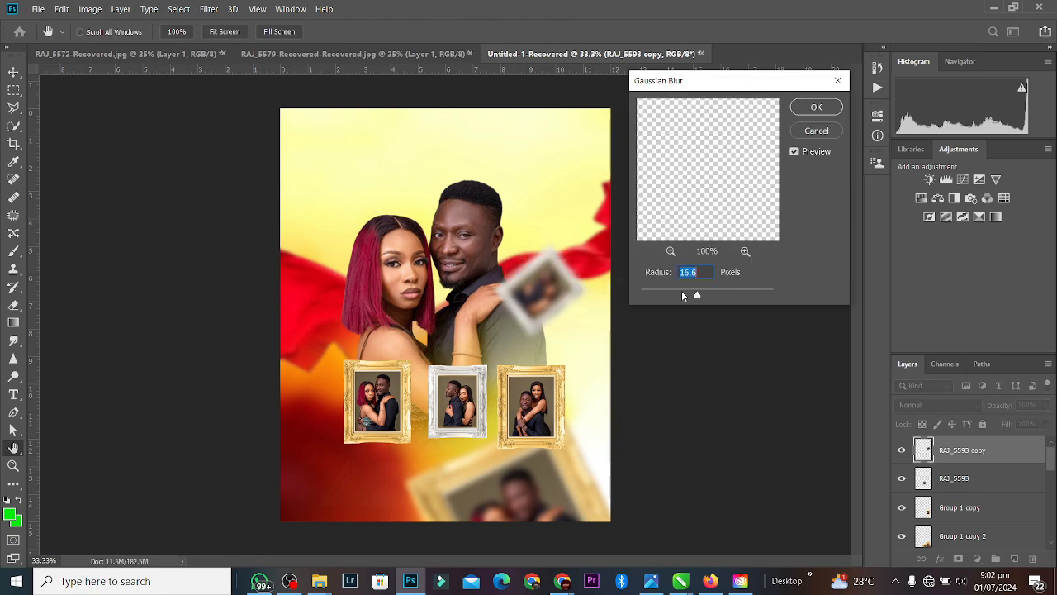
key("Return")
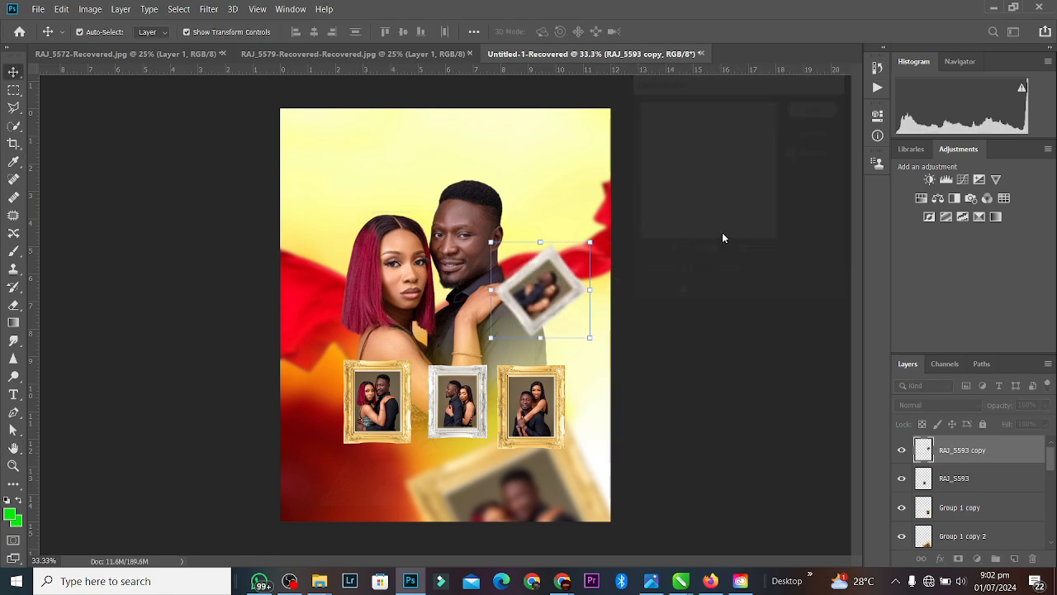
key("ctrl+[")
key("ctrl+[")
key("ctrl+[")
key("ctrl+[")
key("ctrl+[")
key("ctrl+[")
key("ctrl+[")
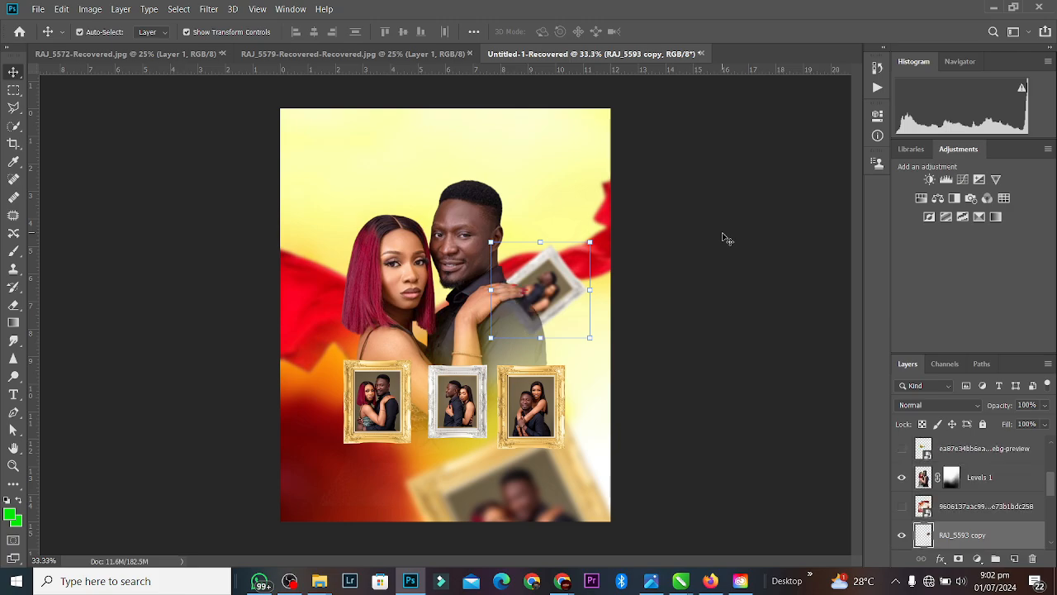
Step: Keep the blend mode Normal and shift the blurred silver copy down slightly
left_click(934, 405)
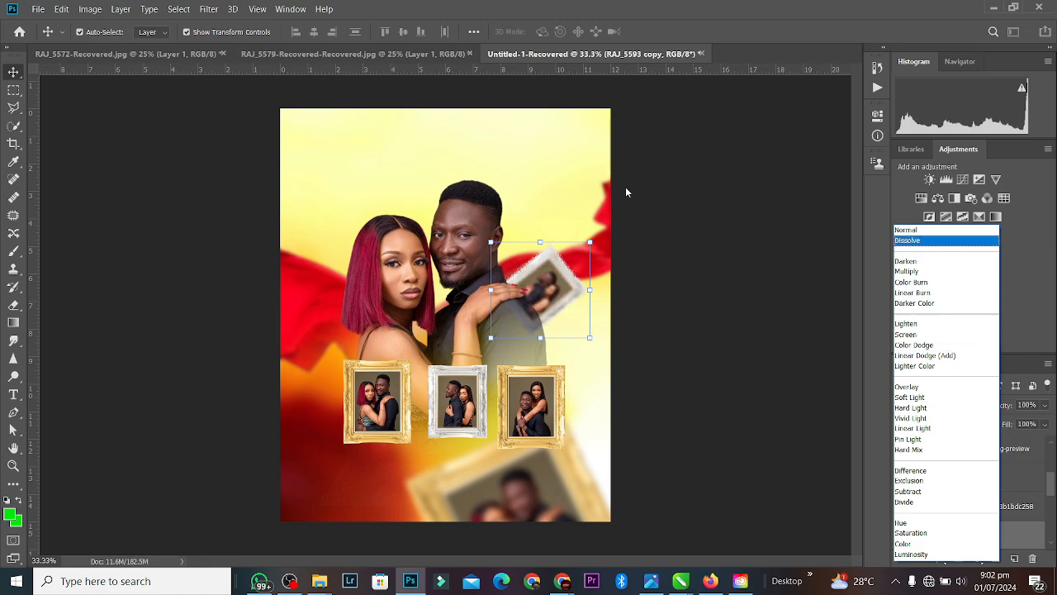
left_click(625, 192)
left_click_drag(580, 282, 586, 303)
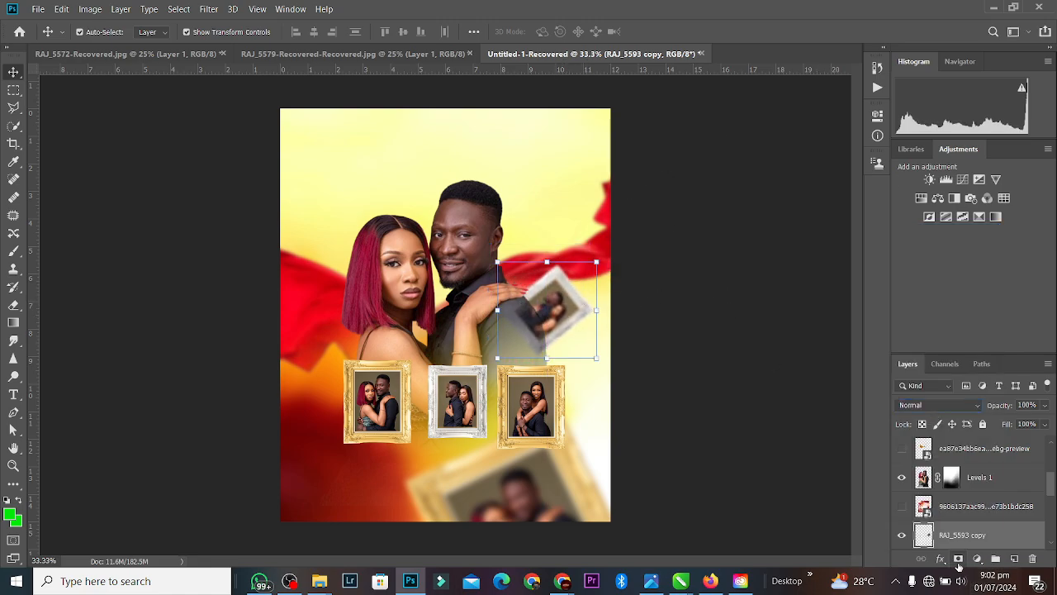
Step: Add a layer mask to the silver copy and try a black-to-white gradient fade
left_click(958, 559)
left_click(12, 325)
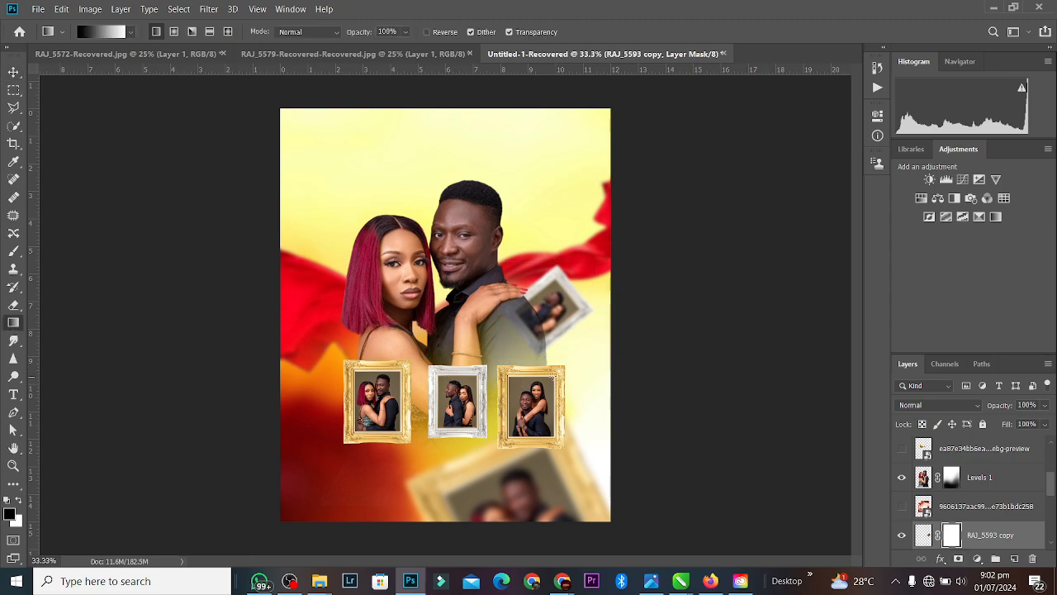
left_click_drag(529, 328, 556, 307)
key("ctrl+z")
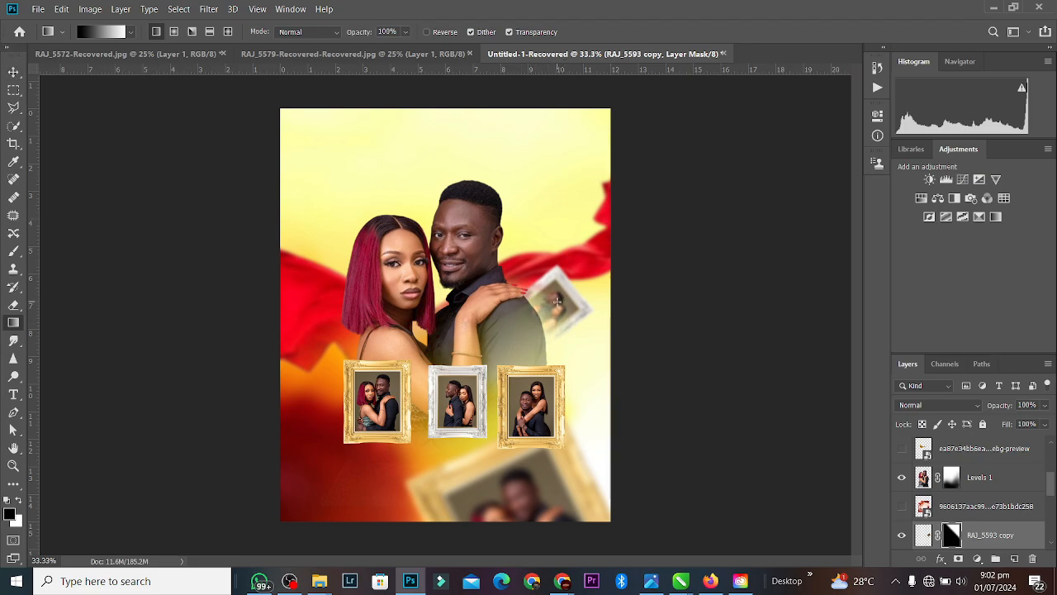
Step: Redraw the gradient fade on the silver copy's layer mask
left_click_drag(557, 301, 557, 302)
key("ctrl+z")
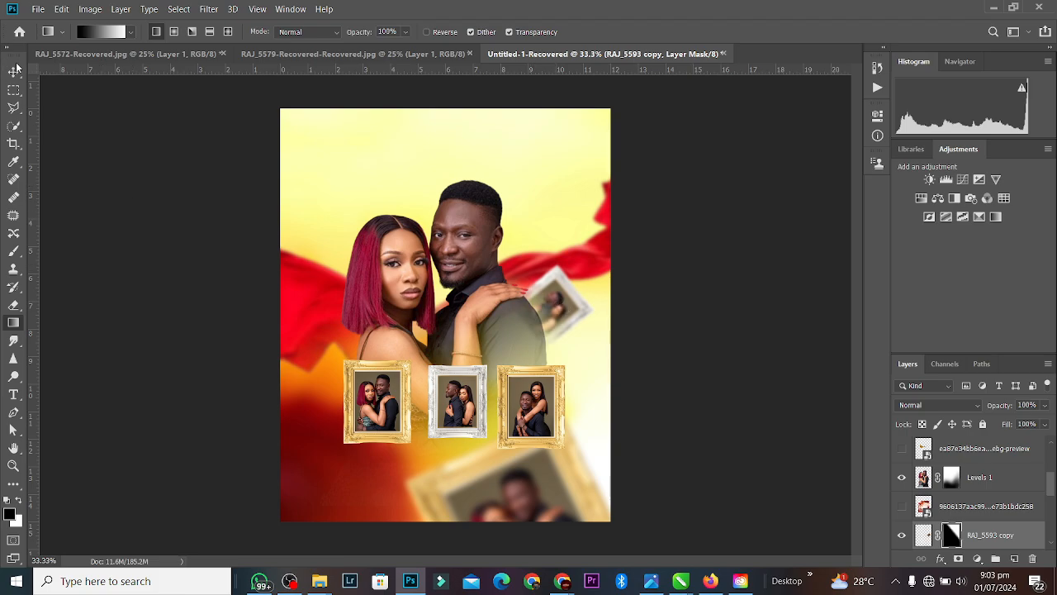
left_click(13, 72)
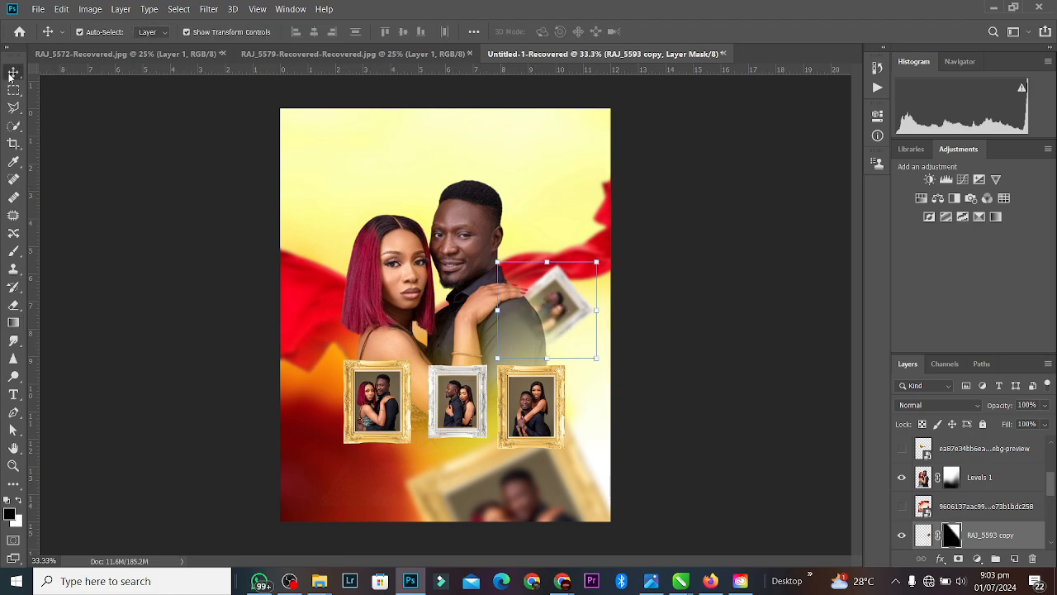
Step: Copy the right gold frame to the upper left as Group 1 copy 3, tilted about −32°
left_click(542, 417)
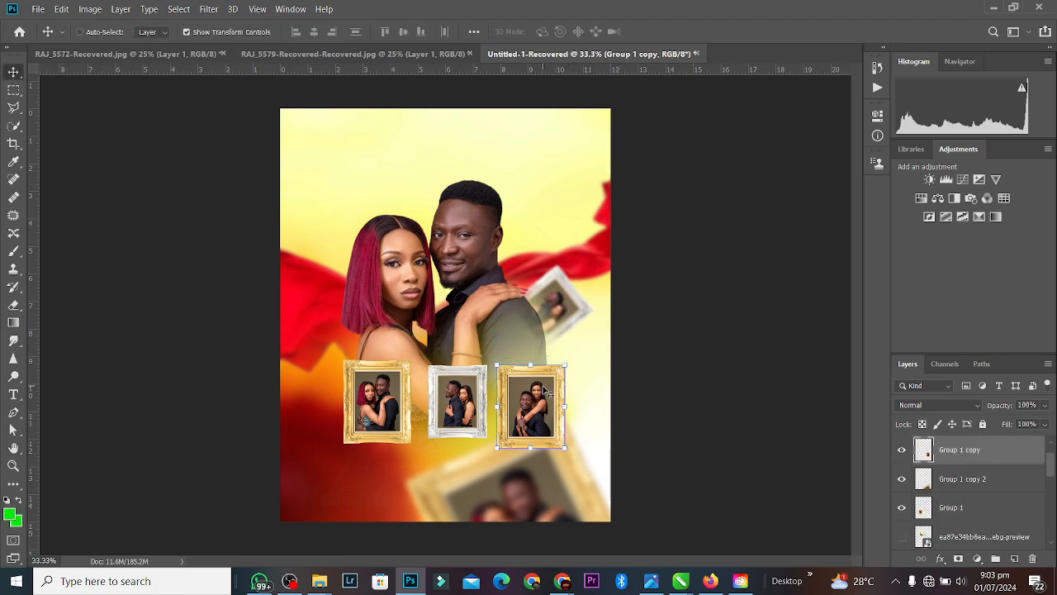
left_click_drag(546, 395, 351, 289)
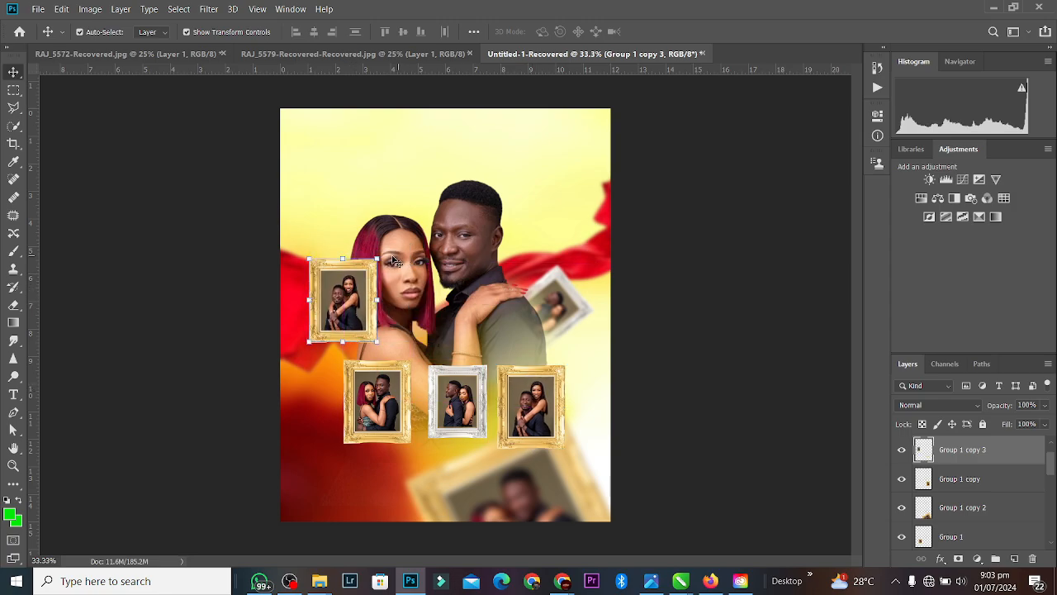
left_click_drag(388, 255, 355, 225)
key("Return")
Step: Reapply the Gaussian blur to the copy, send it behind the woman's hair, and nudge it into place
left_click(209, 9)
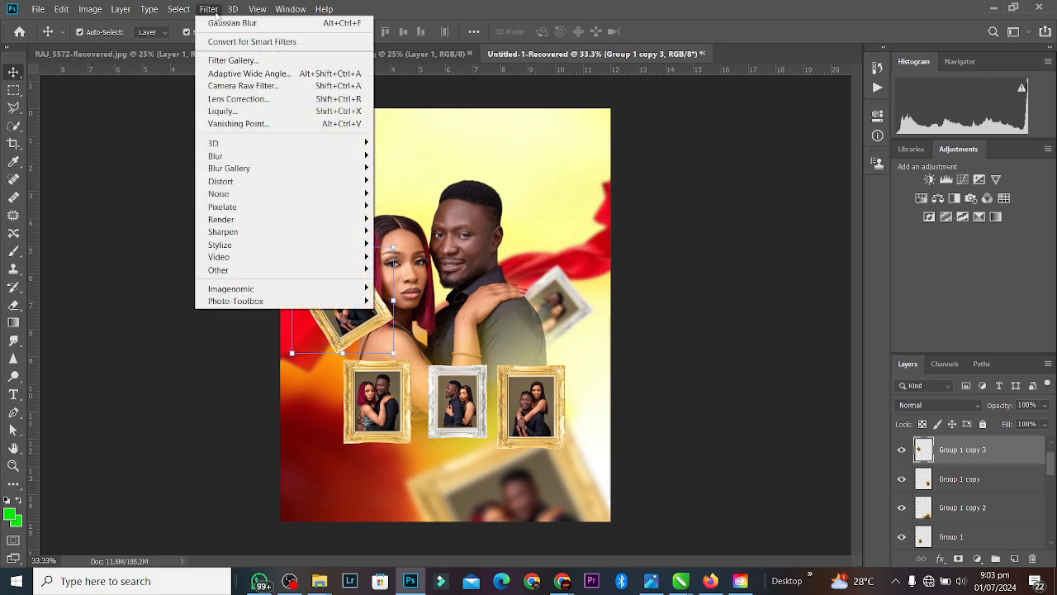
left_click(239, 26)
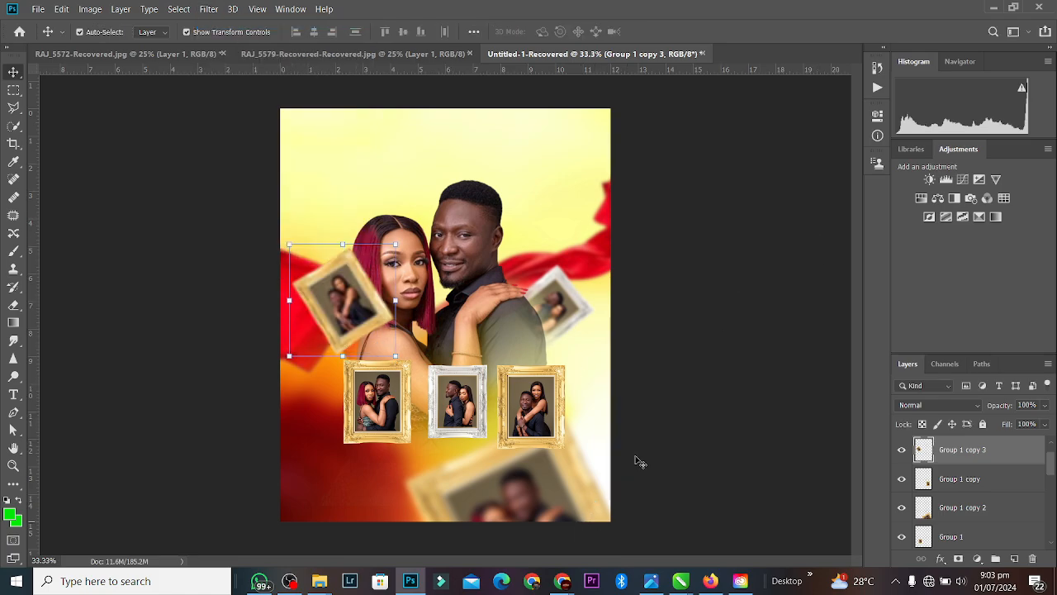
left_click_drag(361, 309, 361, 325)
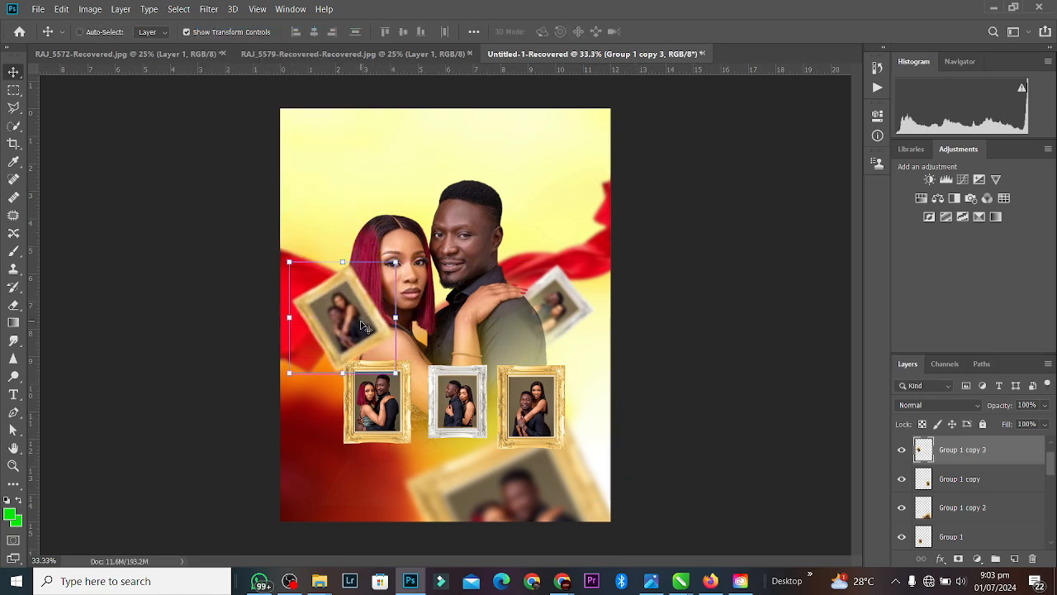
key("ctrl+bracketleft")
key("ctrl+bracketleft")
key("ctrl+bracketleft")
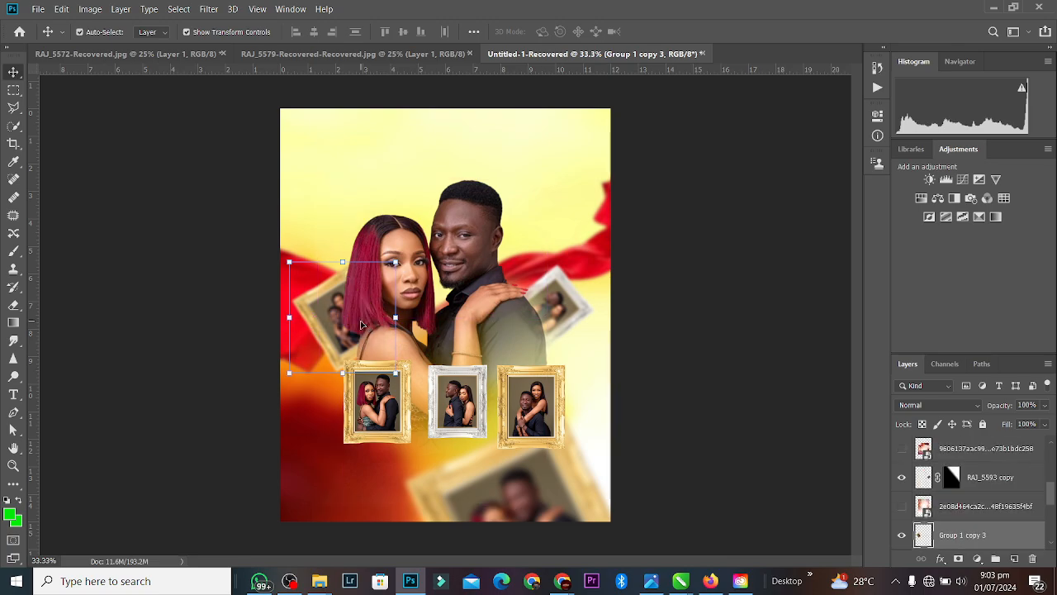
left_click_drag(458, 280, 467, 289)
left_click_drag(332, 307, 334, 311)
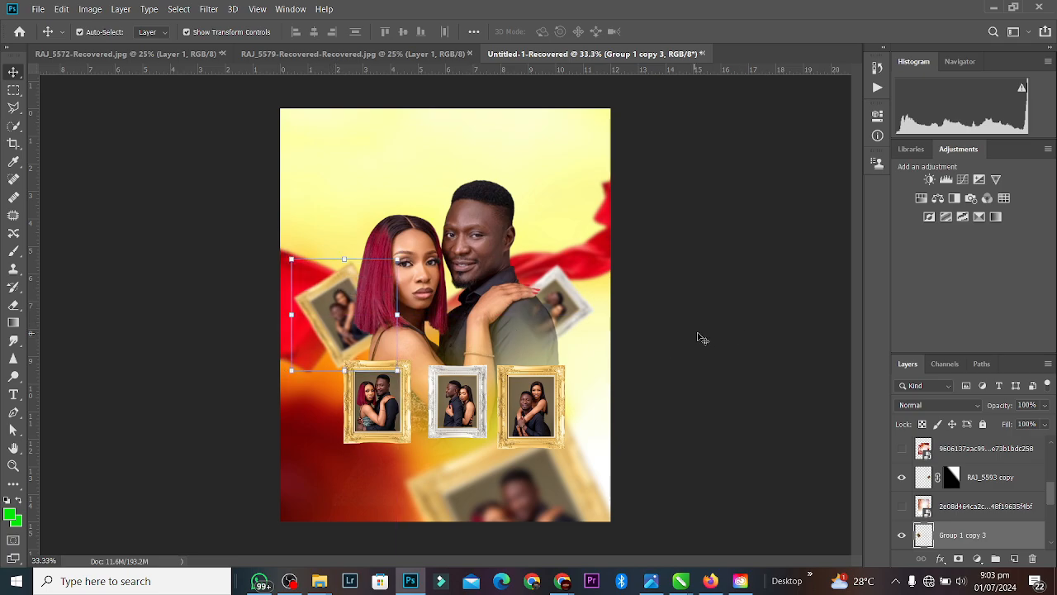
Step: Move the left gold frame down-left and tilt it about 20 degrees
left_click(377, 418)
left_click_drag(378, 419, 354, 437)
left_click_drag(398, 369, 411, 389)
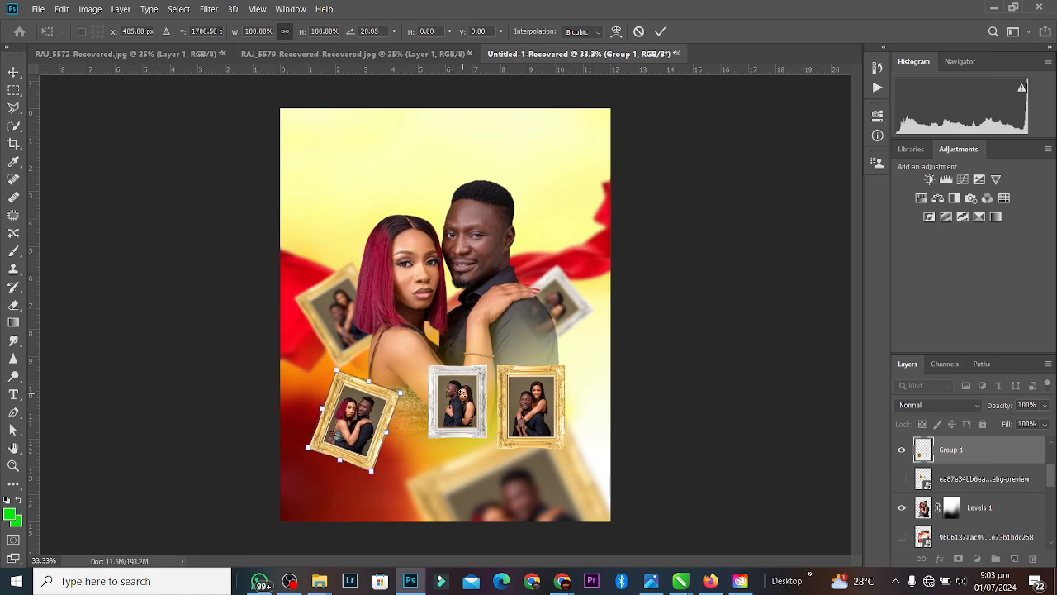
left_click(661, 31)
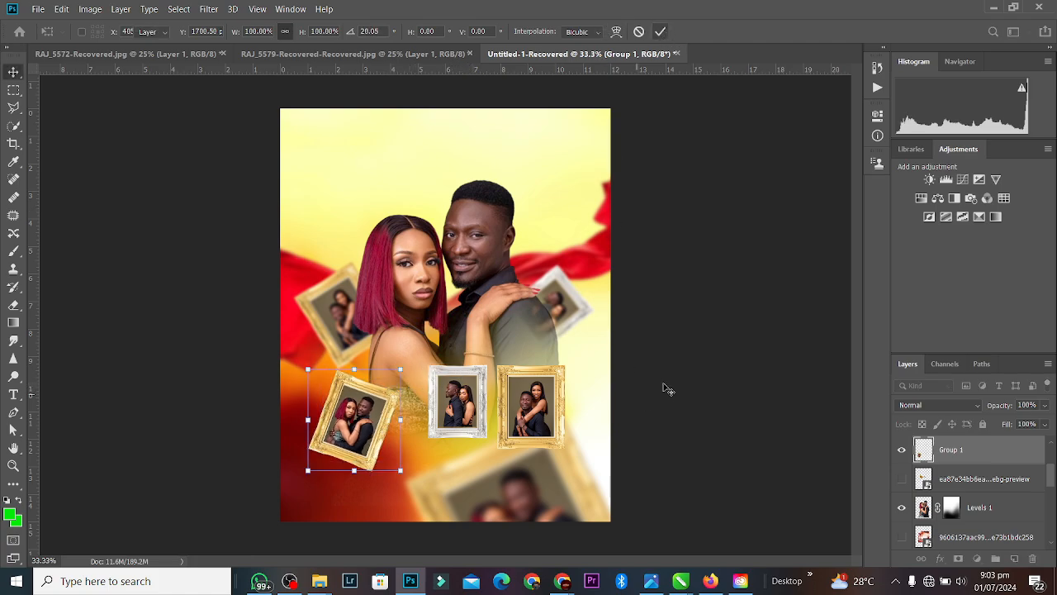
Step: Delete the silver-framed photo RAJ_5593 and shift the left gold frame slightly
left_click(548, 392)
left_click(462, 390)
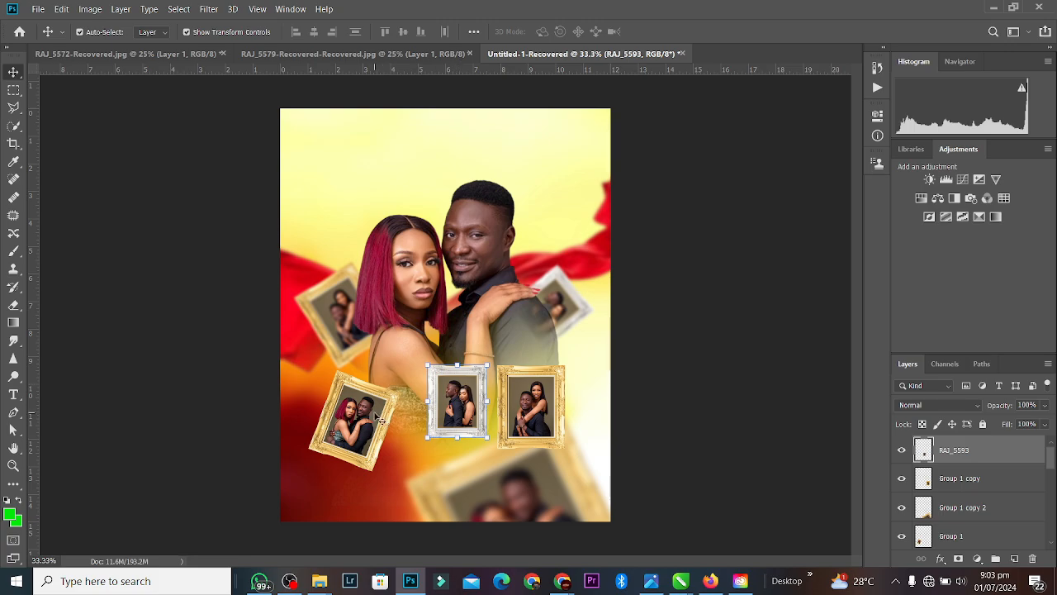
key("Delete")
mouse_move(374, 415)
left_mouse_down()
mouse_move(391, 407)
mouse_move(379, 416)
left_mouse_up()
Step: Rotate the right gold frame, Group 1 copy, −28.55° and move it down-left
left_click(555, 404)
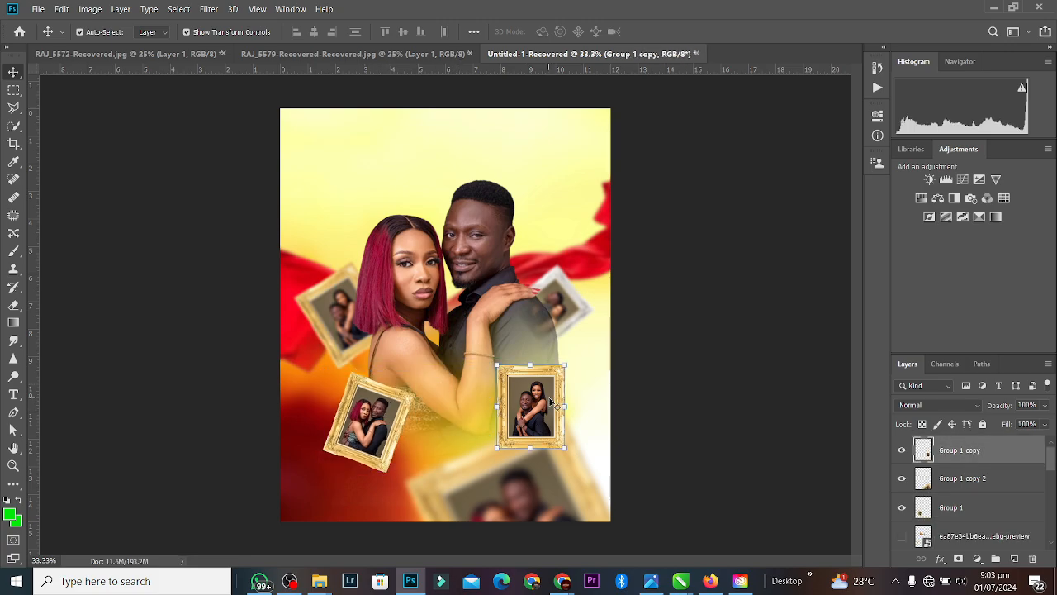
key("ctrl+t")
left_click_drag(575, 456, 615, 429)
left_click_drag(544, 428, 521, 446)
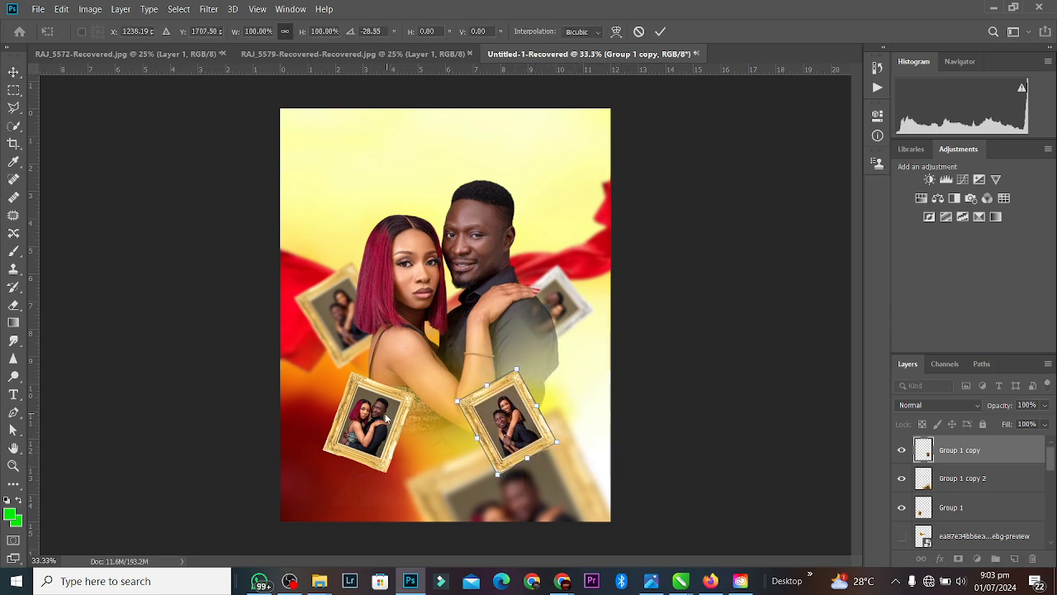
key("Return")
Step: Enlarge Group 1 copy to about 119% and settle both gold frames below the couple
left_click_drag(392, 413, 402, 409)
left_click_drag(513, 407, 539, 379)
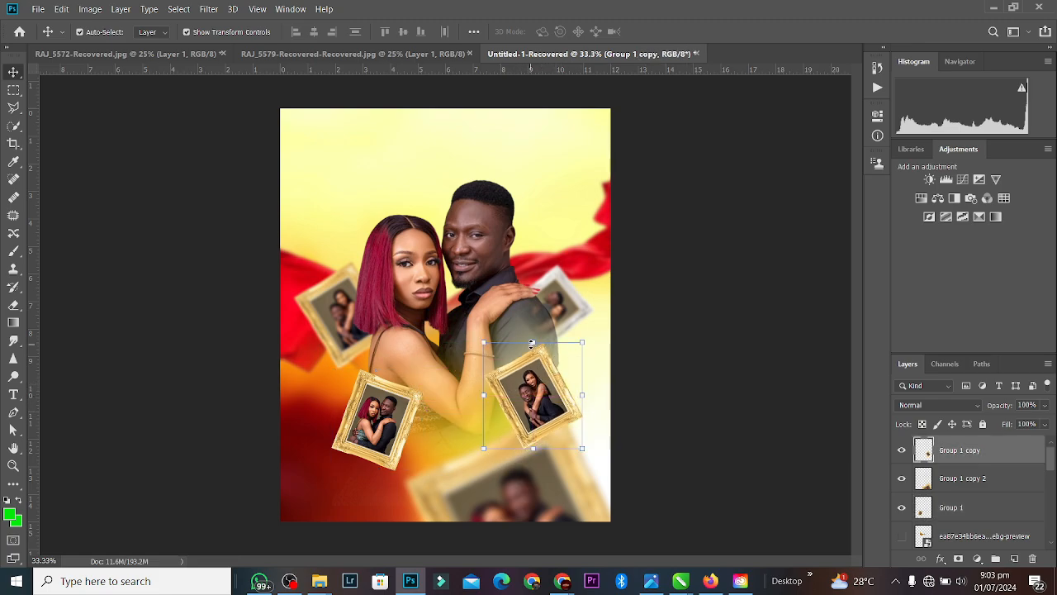
left_click_drag(532, 343, 534, 321)
left_click_drag(531, 368, 522, 395)
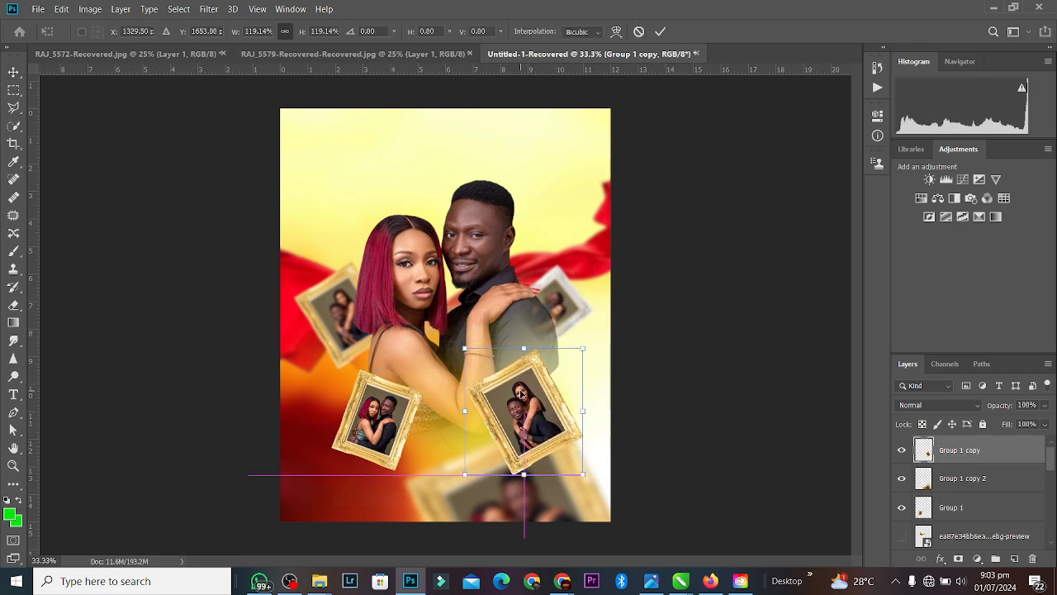
left_click(659, 34)
left_click(724, 284)
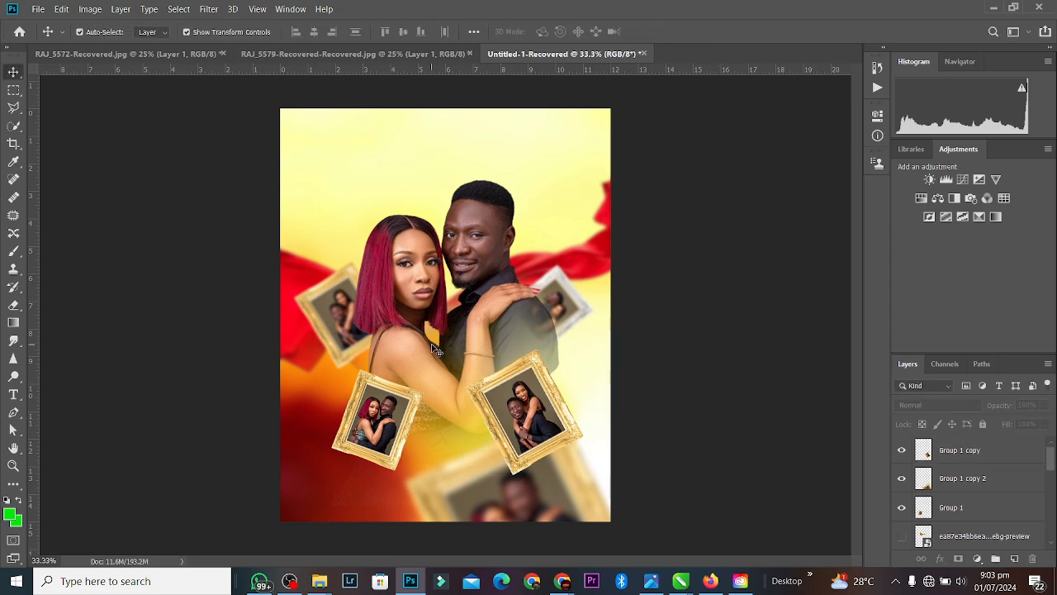
left_click(483, 208)
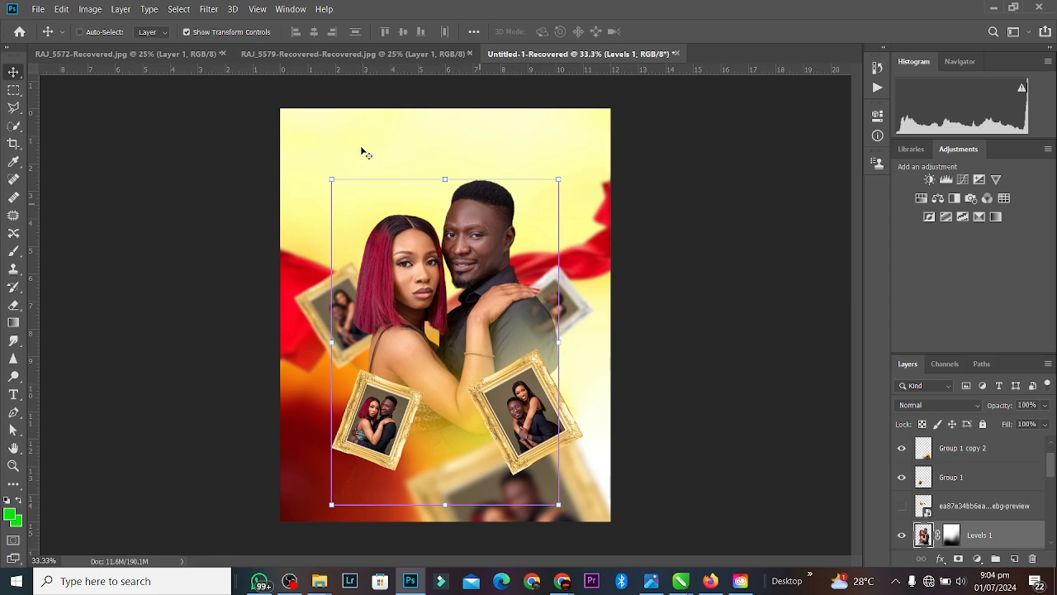
Step: Duplicate the cut-out couple and set the copy to Screen at 50% fill, below the original in the lower-left corner
key("ctrl+k")
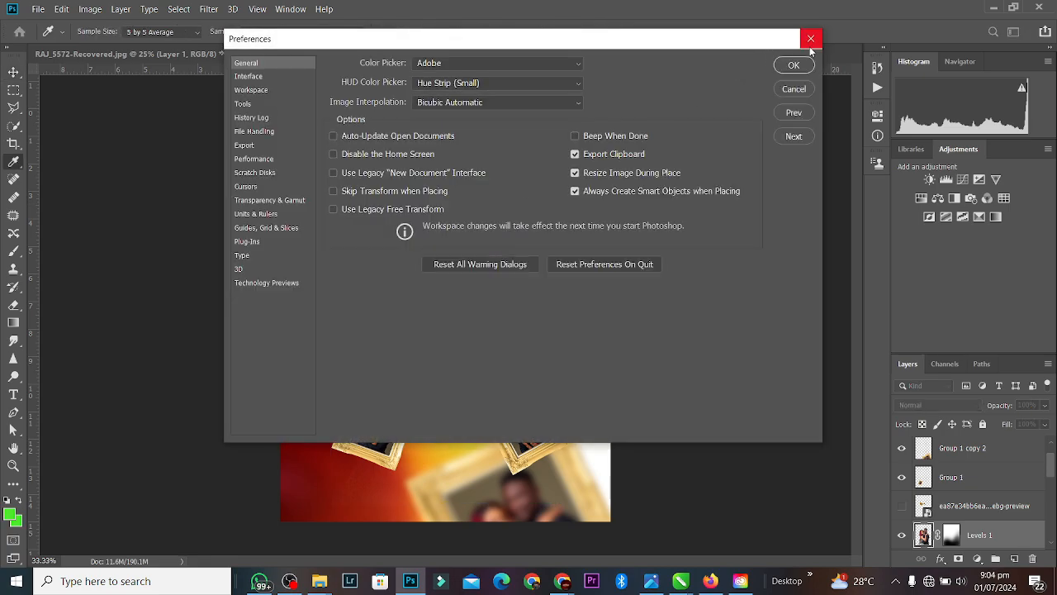
left_click(811, 37)
key("ctrl+j")
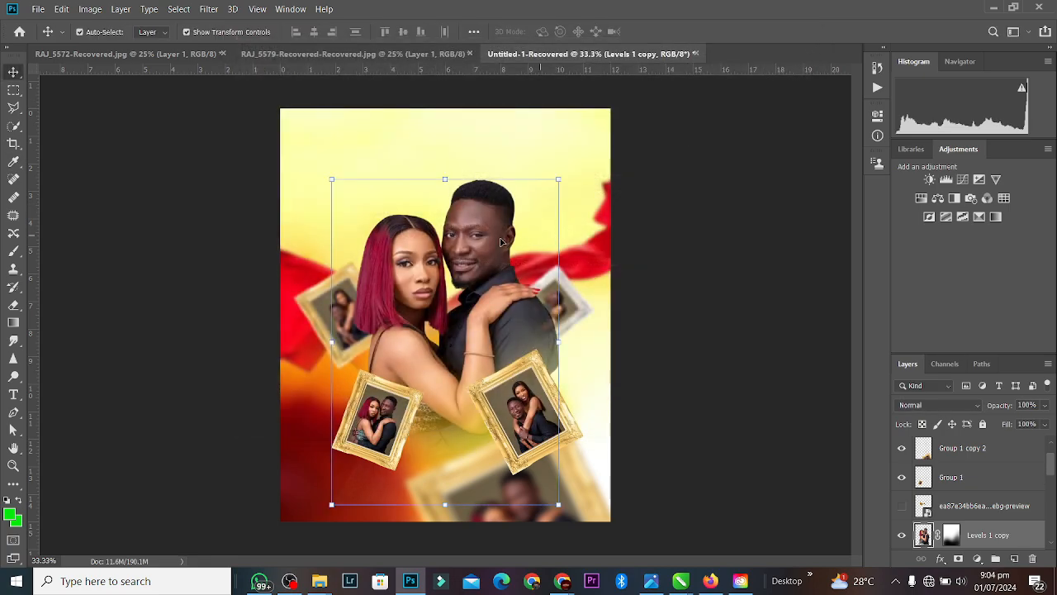
left_click_drag(500, 241, 406, 137)
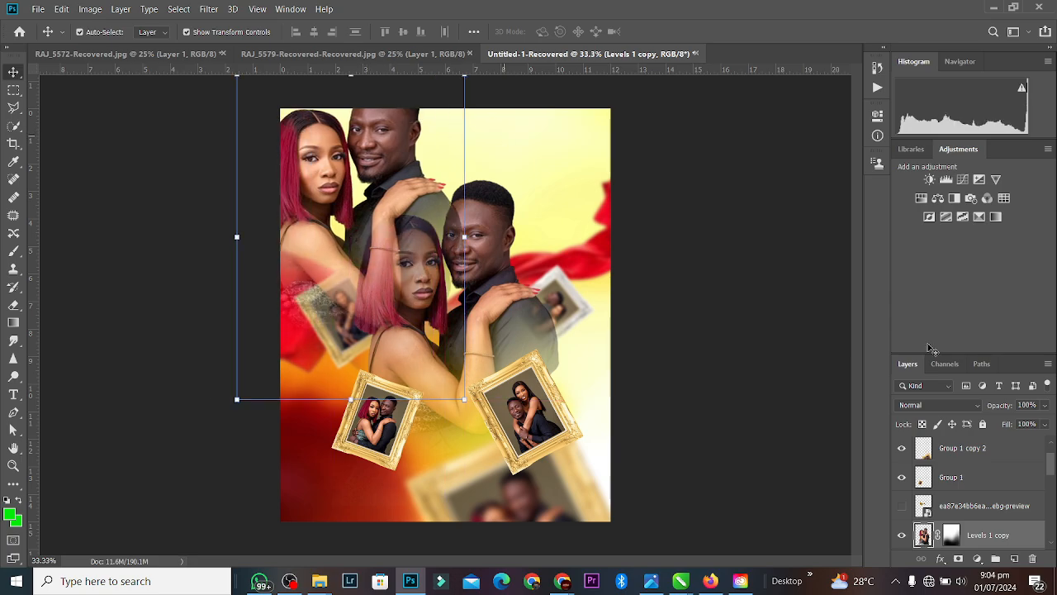
left_click(954, 404)
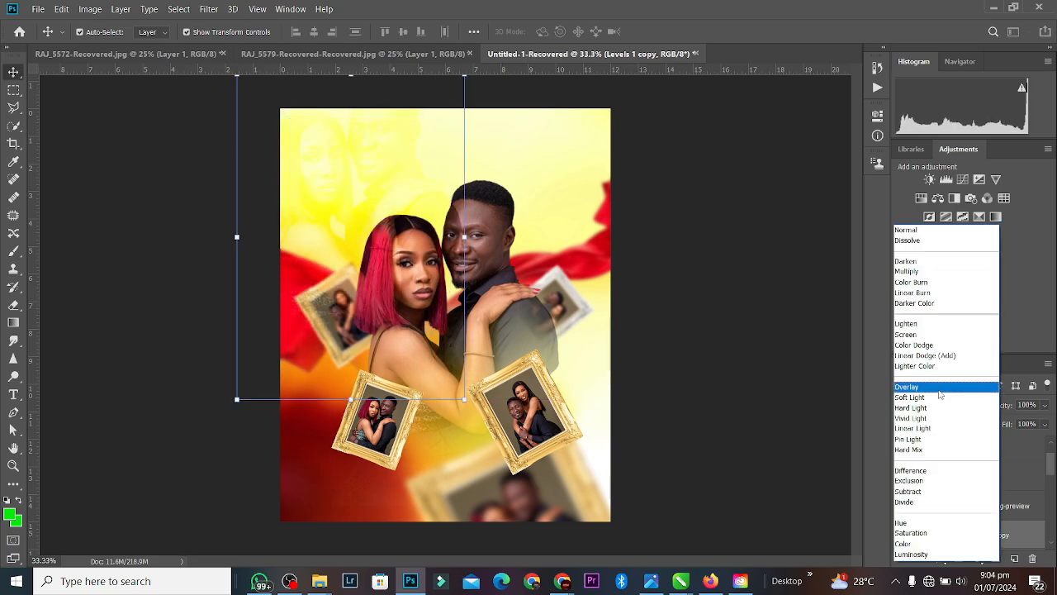
left_click(929, 335)
key("ctrl+bracketleft")
key("ctrl+bracketleft")
key("ctrl+bracketleft")
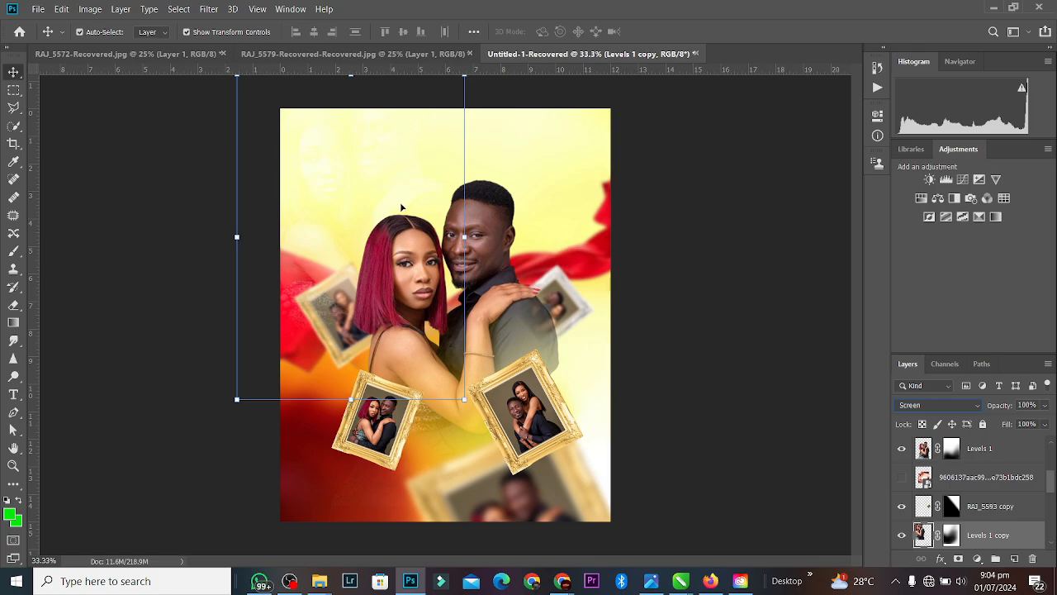
left_click_drag(402, 207, 336, 467)
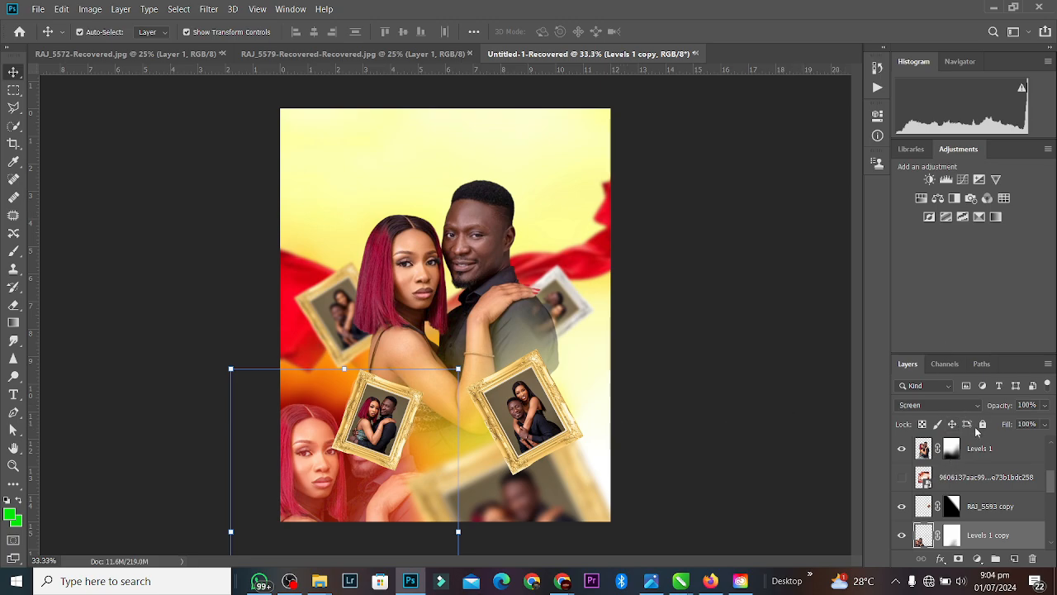
left_click(1045, 425)
left_click(1016, 439)
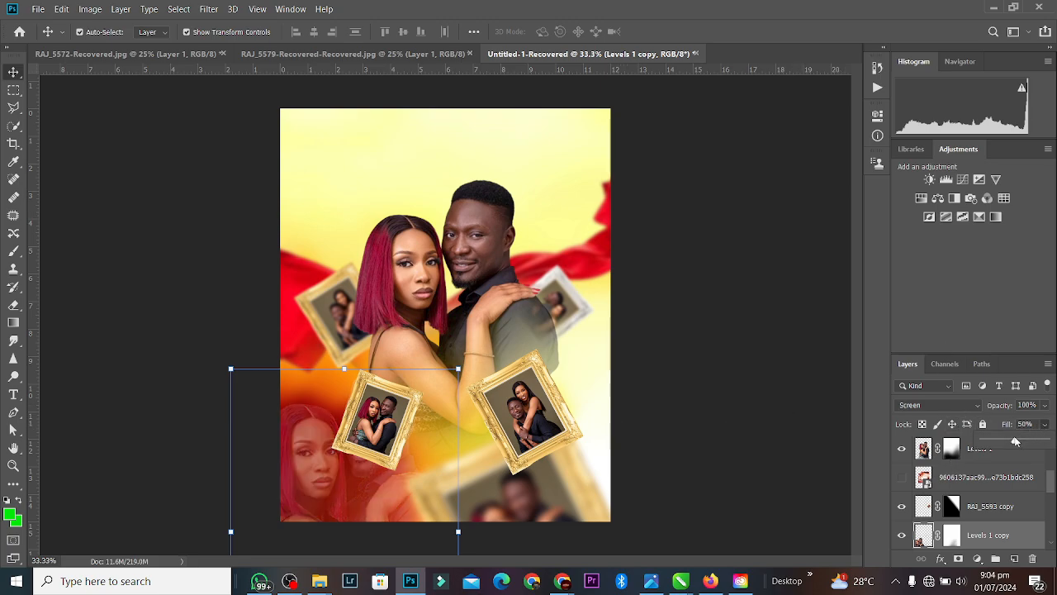
left_click(613, 357)
Step: Move the two gold frames closer together and scale both to about 92%
left_click_drag(368, 438, 440, 446)
left_click_drag(520, 446, 534, 409)
left_click(436, 419, "shift")
left_click_drag(450, 420, 472, 441)
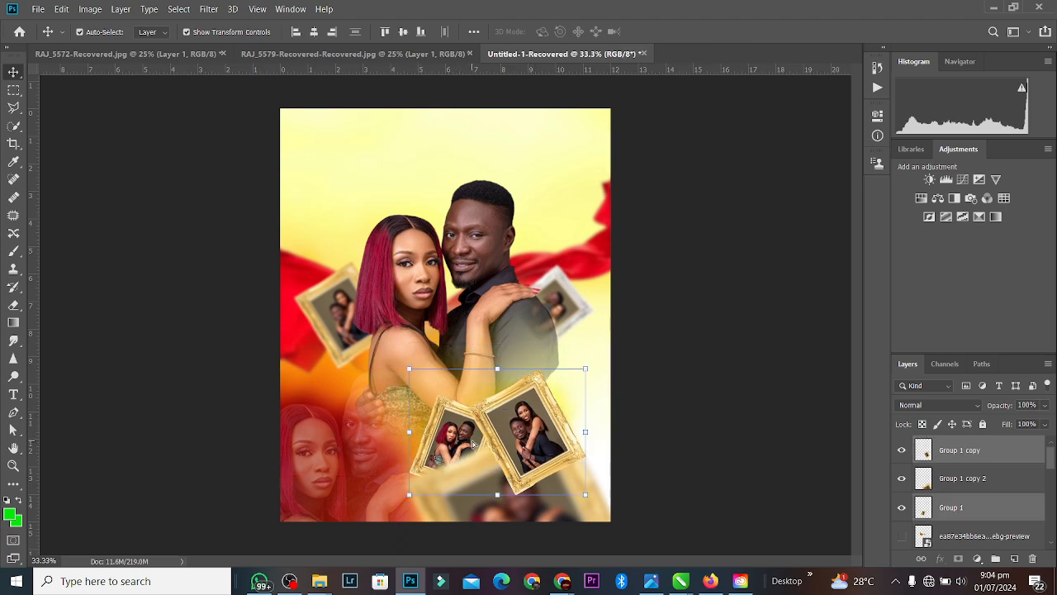
left_click_drag(493, 368, 496, 379)
left_click_drag(515, 420, 532, 400)
key("Return")
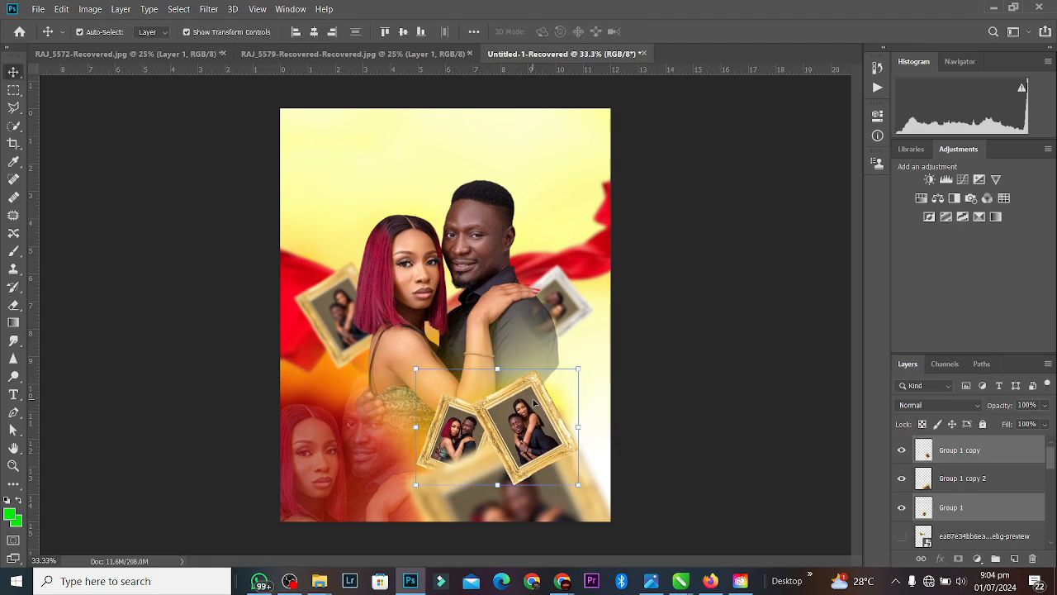
left_click(661, 337)
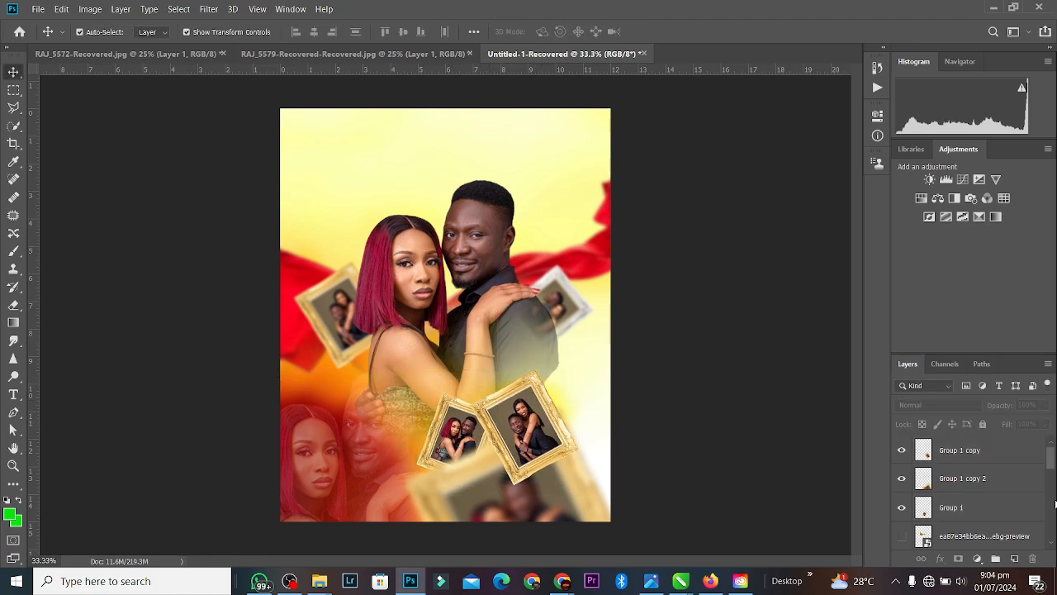
left_click_drag(1051, 461, 1051, 443)
Step: Make the hidden floral photo layer visible and select it
mouse_move(322, 584)
mouse_move(466, 520)
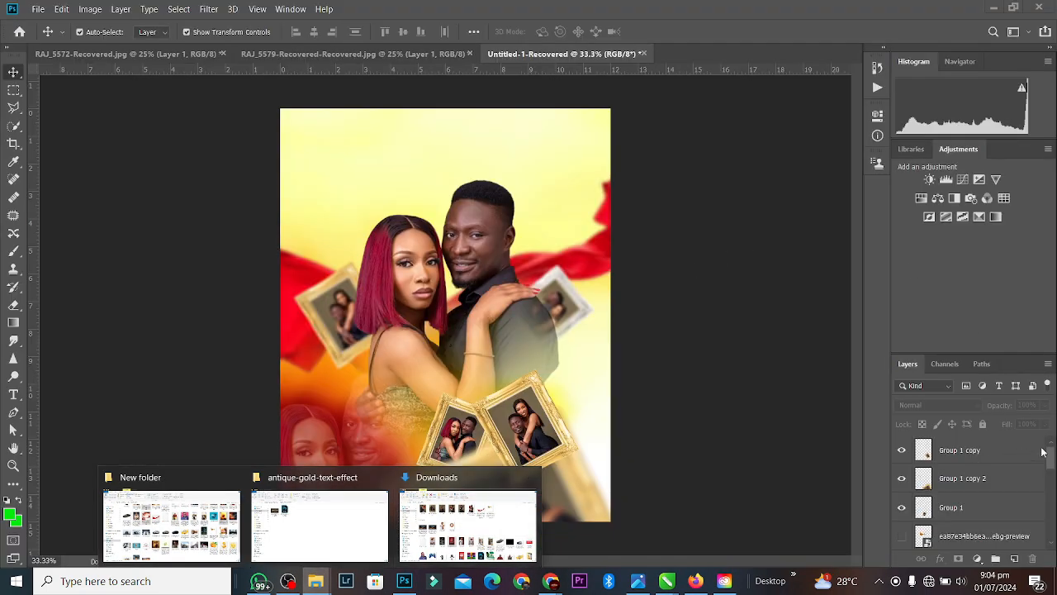
left_click_drag(1050, 458, 1050, 502)
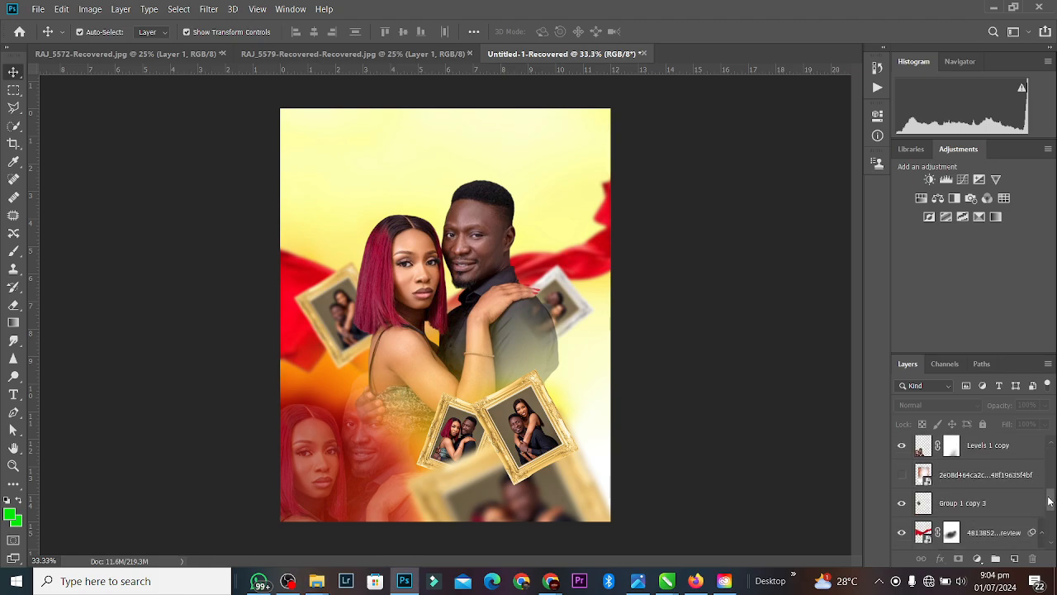
left_click(902, 474)
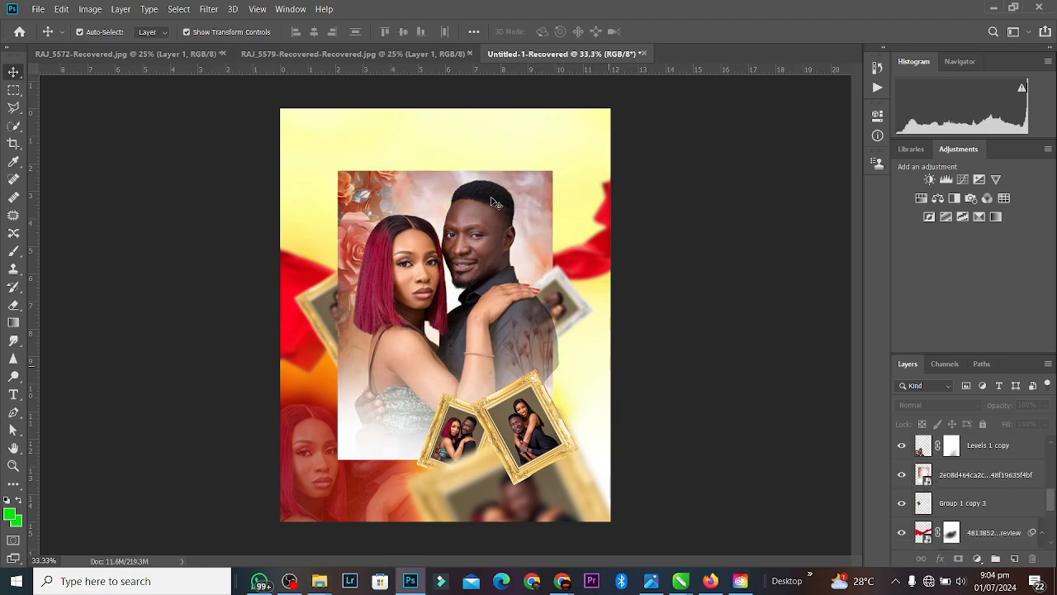
left_click(442, 183)
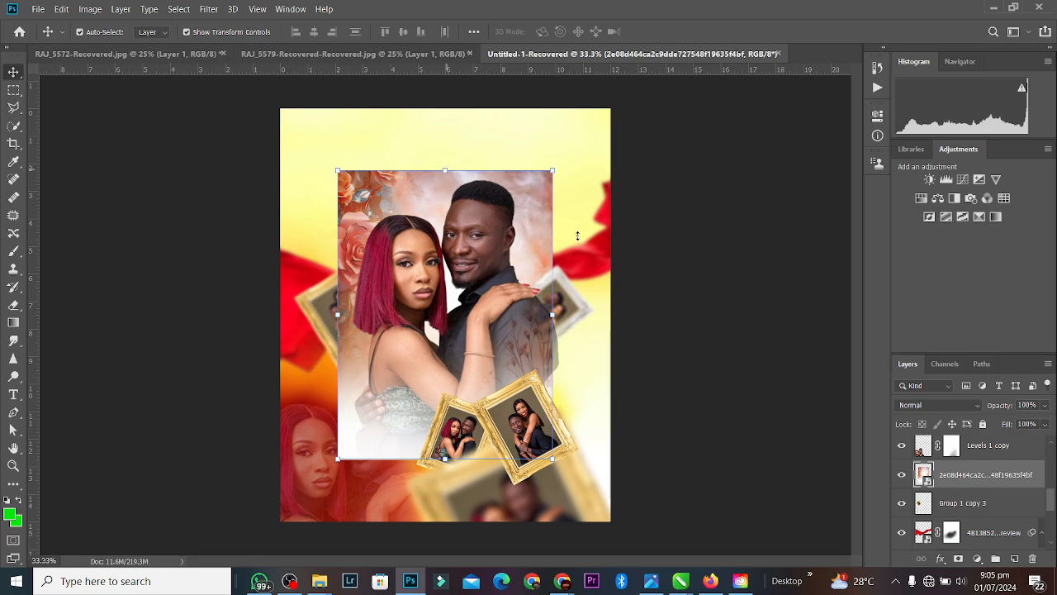
Step: Enlarge the floral photo to about 153% and position it to cover the whole poster
left_click_drag(445, 171, 445, 61)
left_click_drag(479, 330, 482, 222)
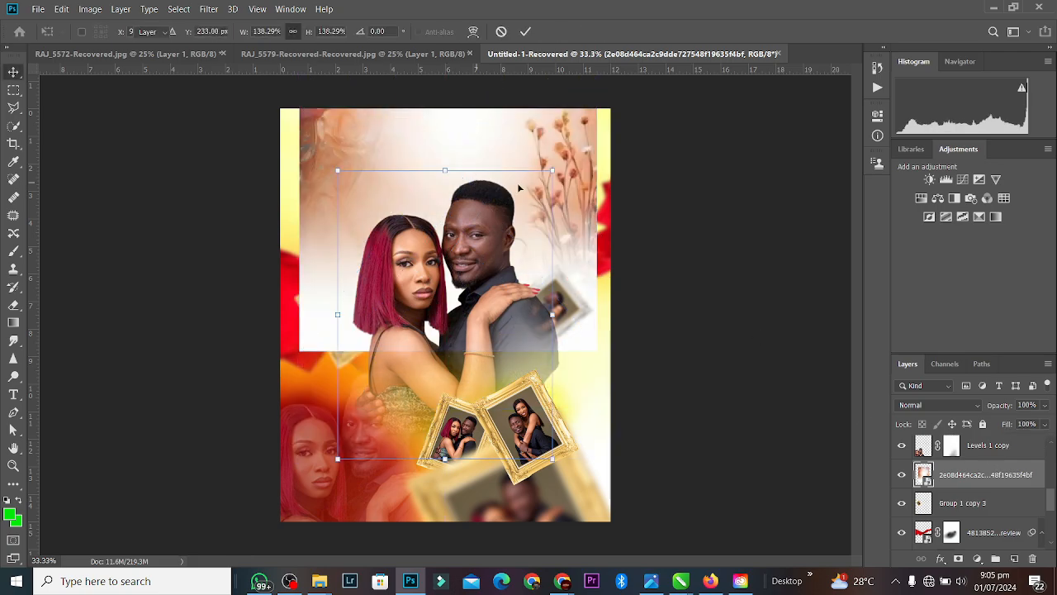
key("Return")
left_click_drag(536, 150, 611, 302)
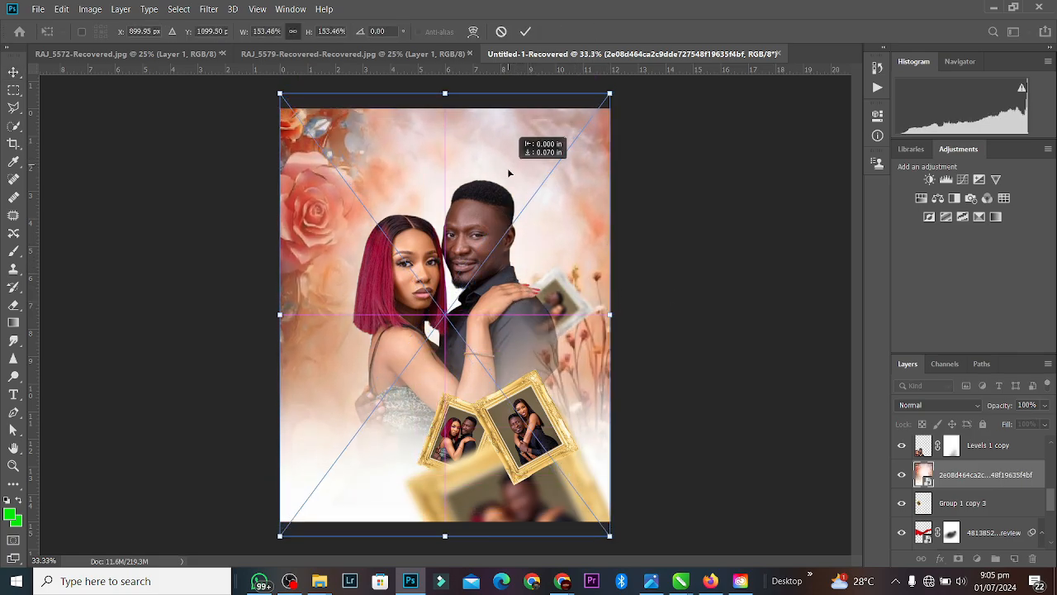
left_click(526, 31)
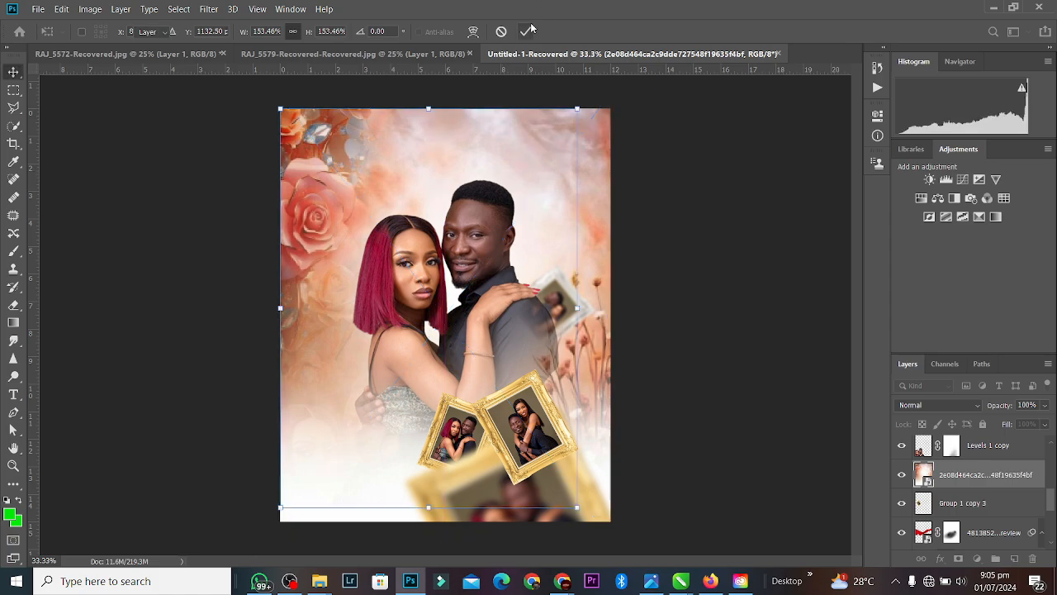
left_click(941, 405)
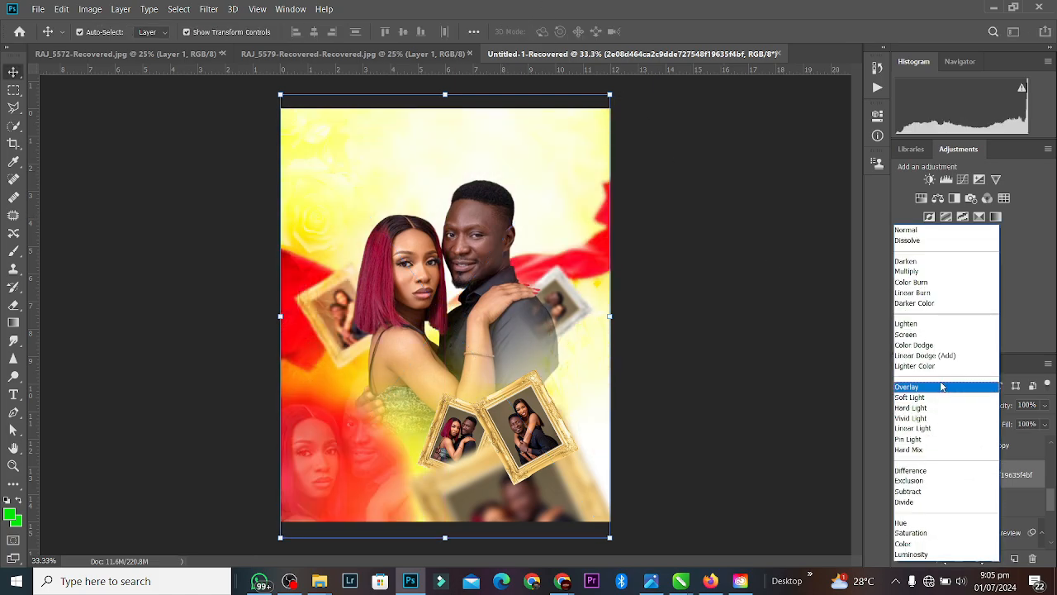
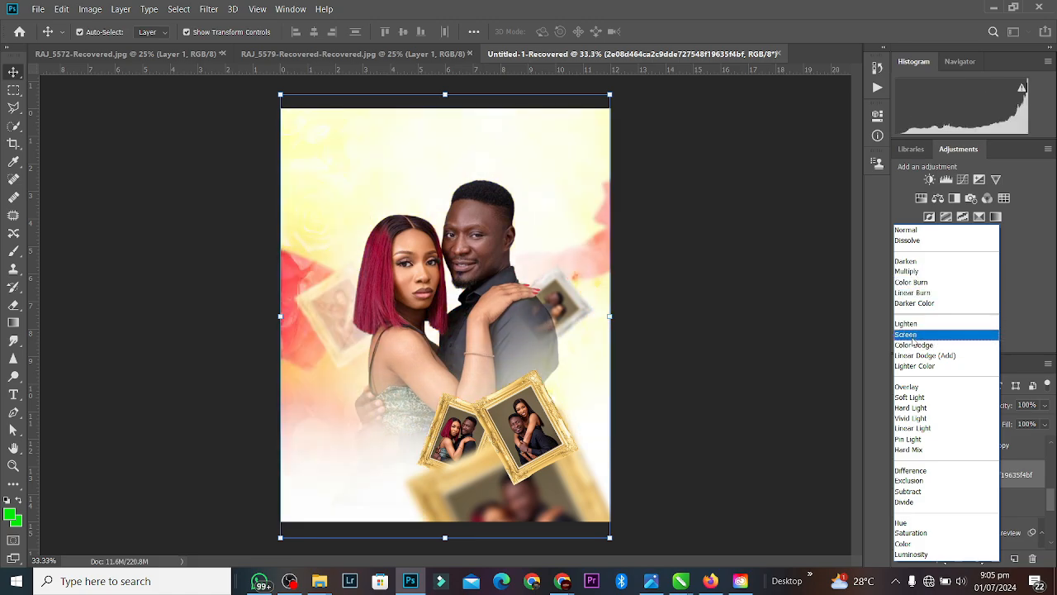
Step: Set the pale watercolour overlay layer's blend mode to Screen
left_click(912, 336)
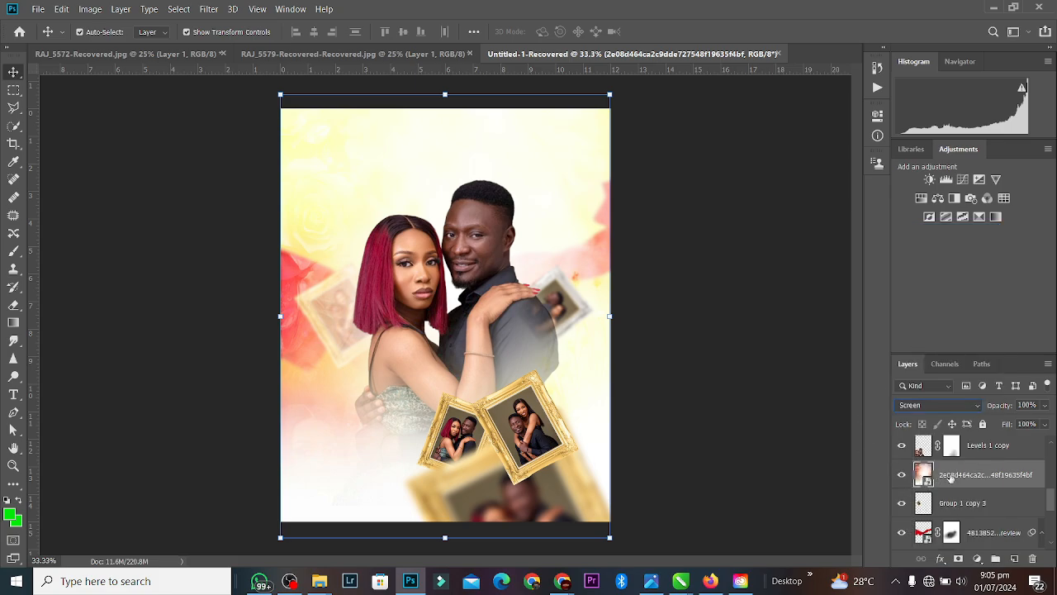
Step: Hide the watercolour overlay and flip the sunflower background layer vertically
left_click(899, 477)
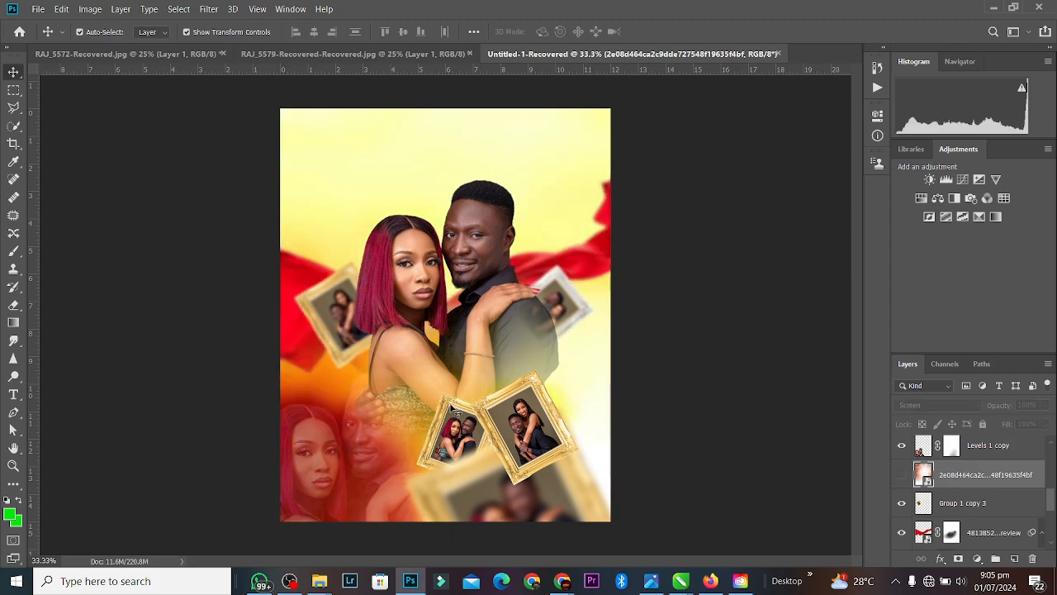
left_click(354, 153)
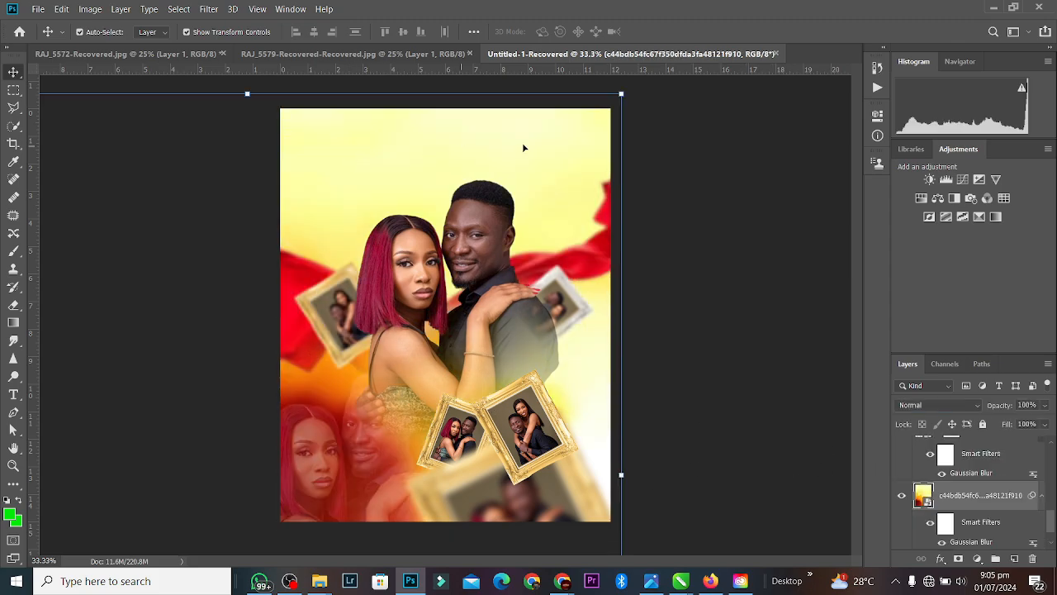
key("ctrl+t")
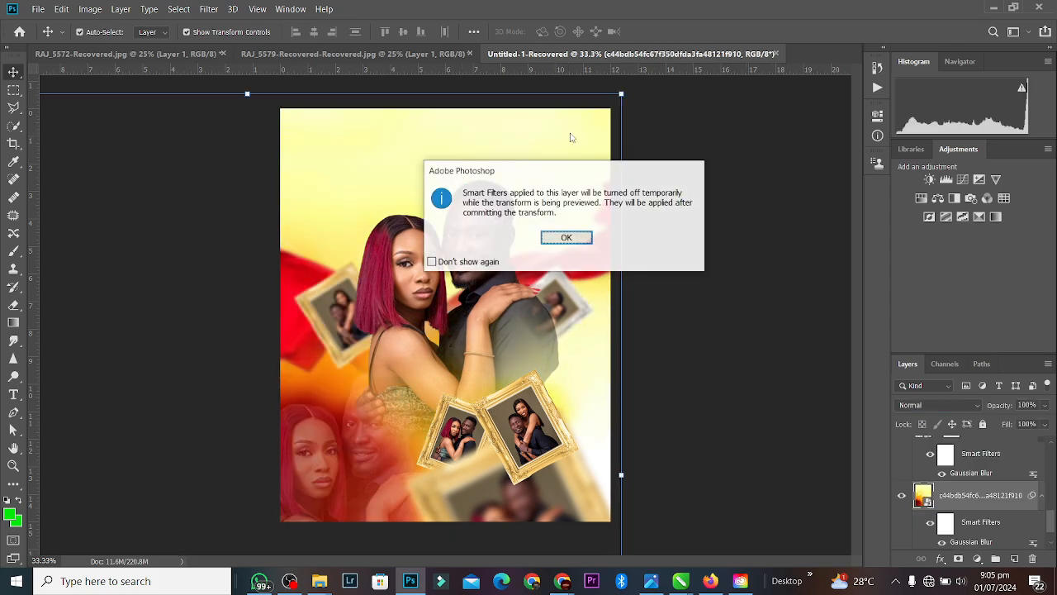
key("Return")
right_click(570, 141)
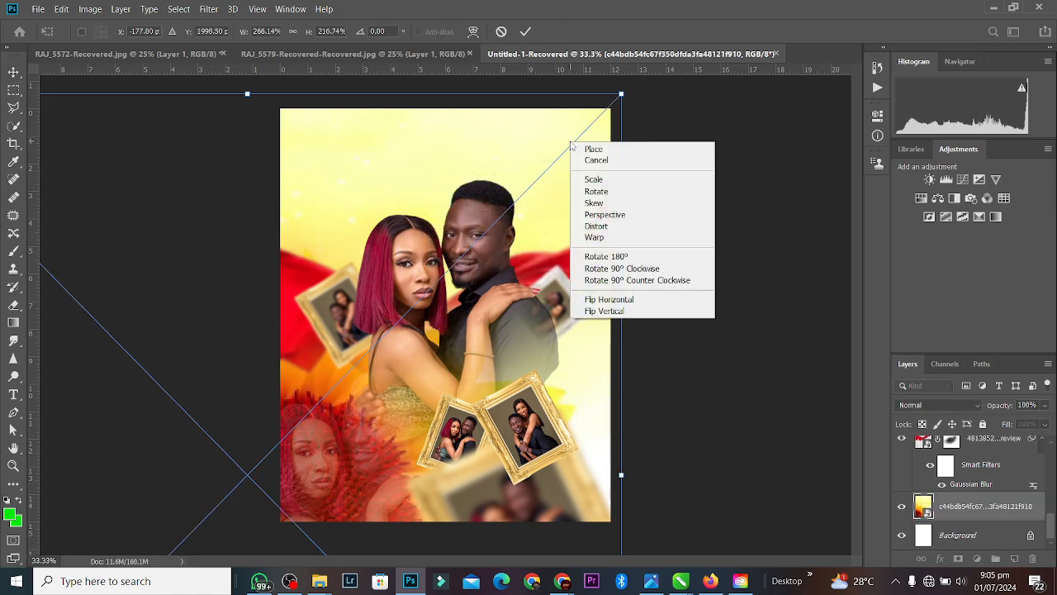
left_click(599, 312)
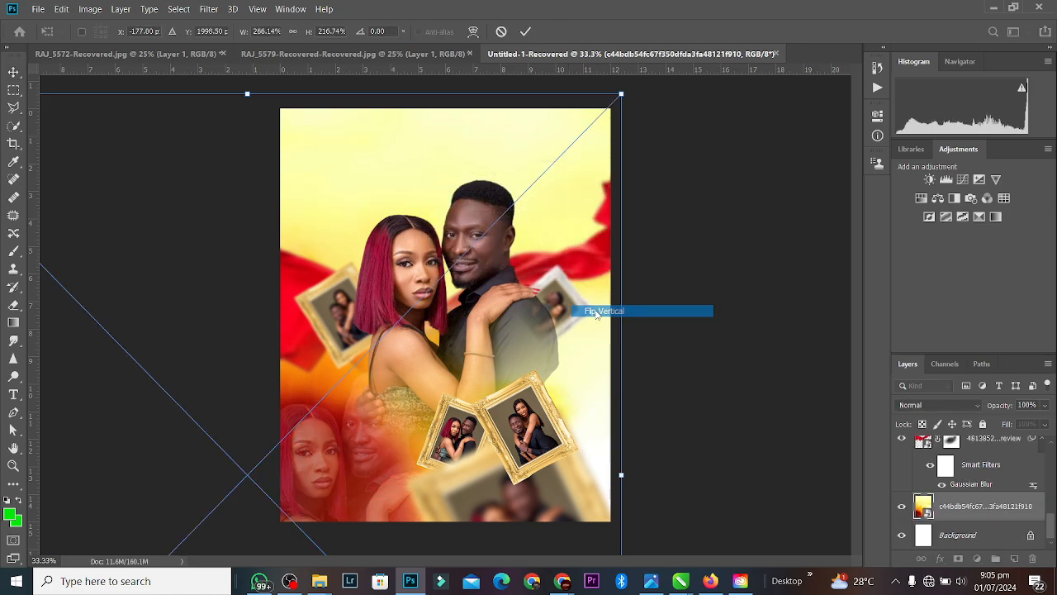
Step: Mirror the sunflower horizontally and shift it up-right so its petals fill the poster top
right_click(484, 142)
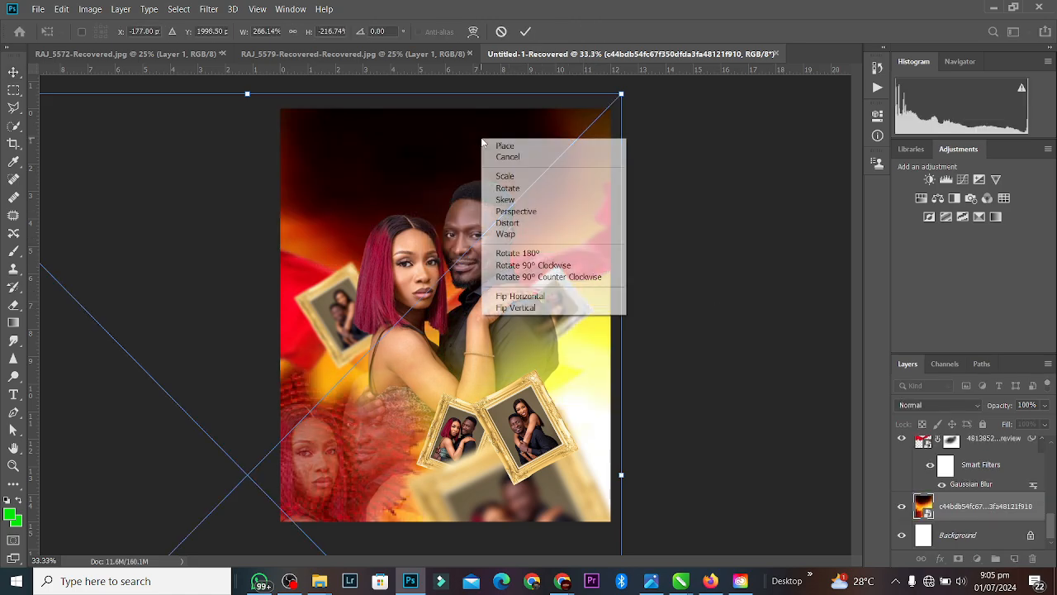
left_click(537, 300)
left_click_drag(376, 149, 474, 4)
left_click_drag(380, 157, 506, 41)
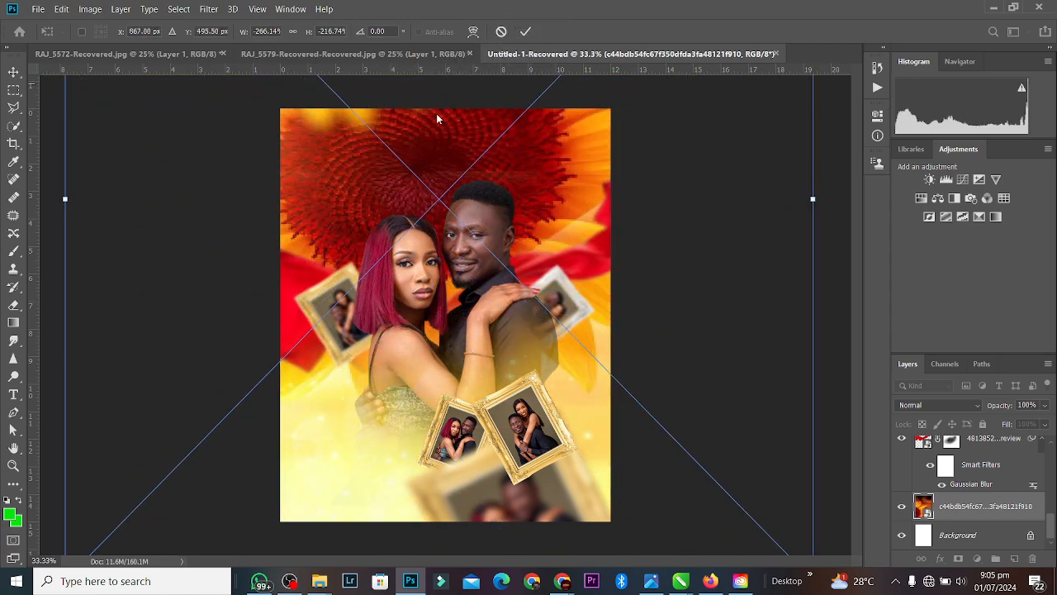
left_click_drag(413, 142, 622, 69)
key("Return")
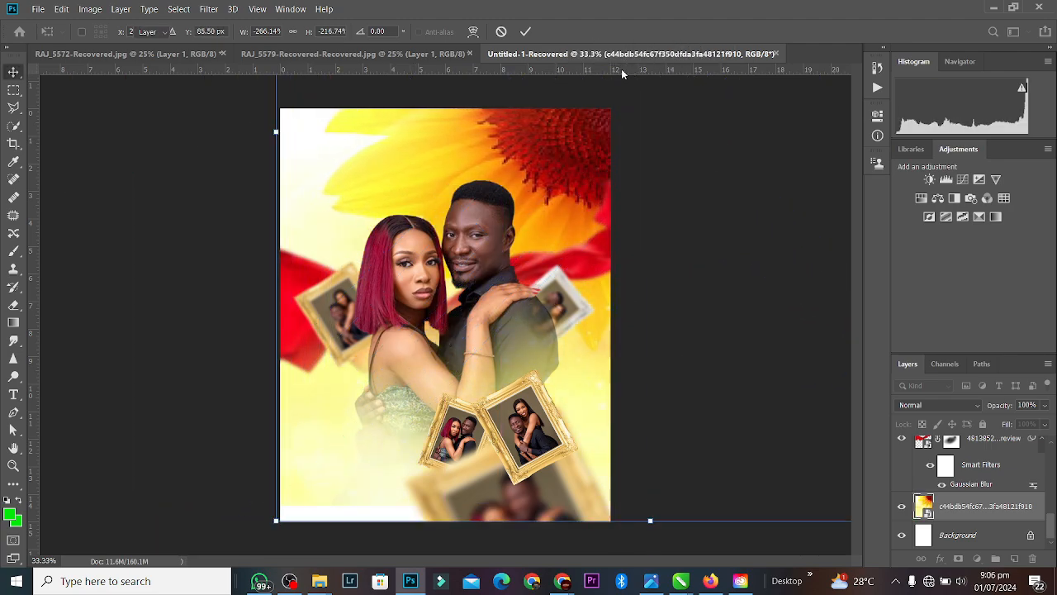
Step: Show the watercolour overlay layer again and add a layer mask to it
left_click(720, 274)
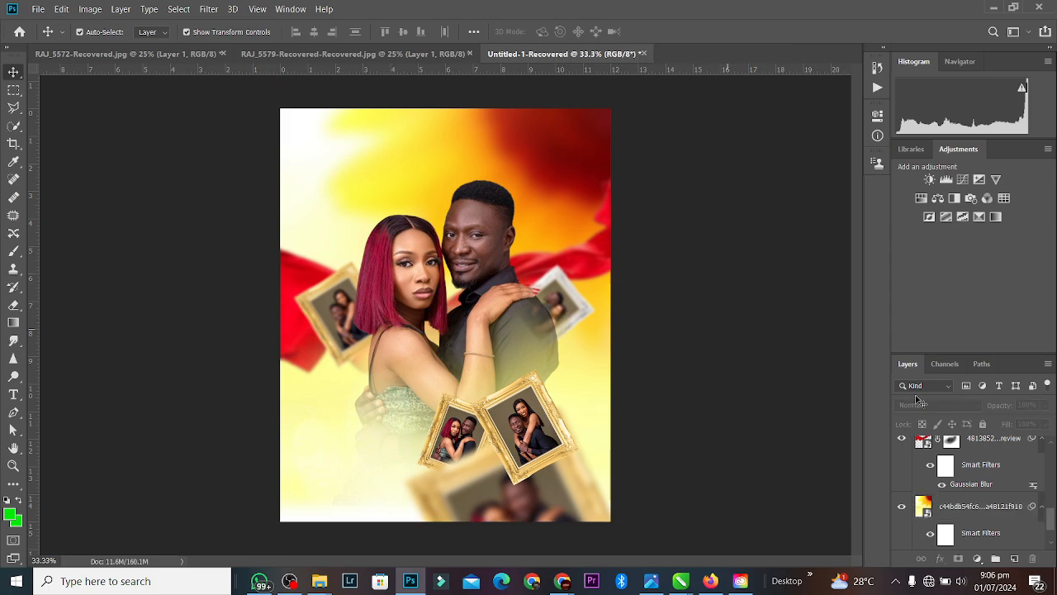
left_click_drag(1051, 524, 1055, 493)
left_click(903, 530)
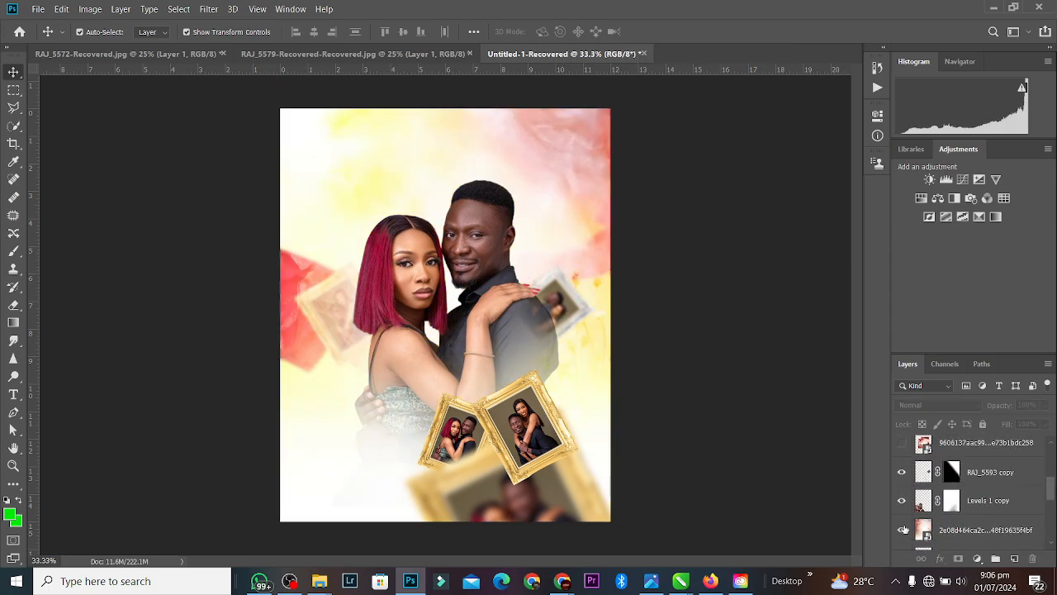
left_click(578, 169)
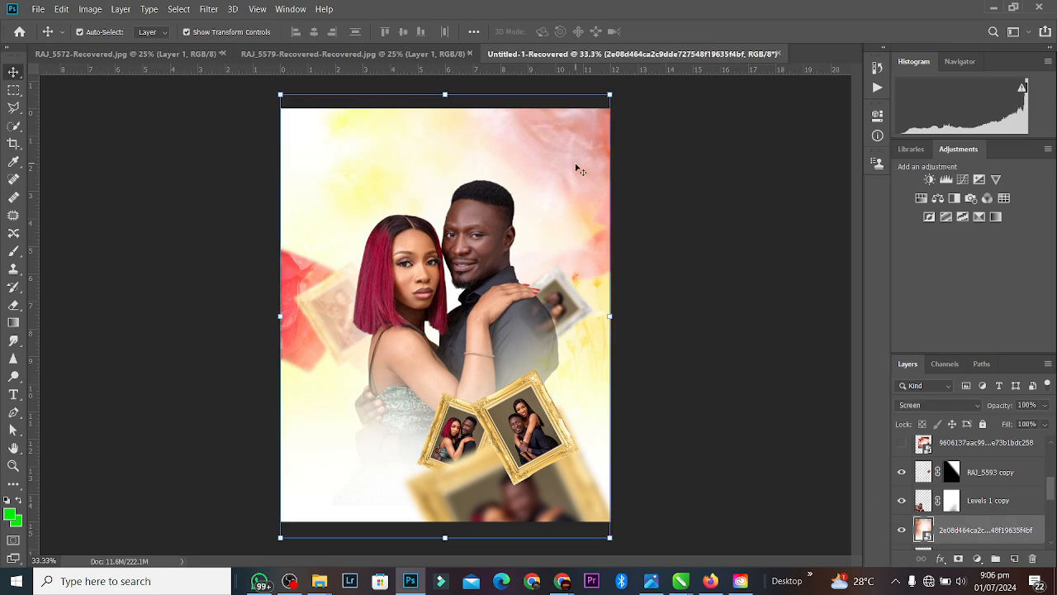
left_click(958, 559)
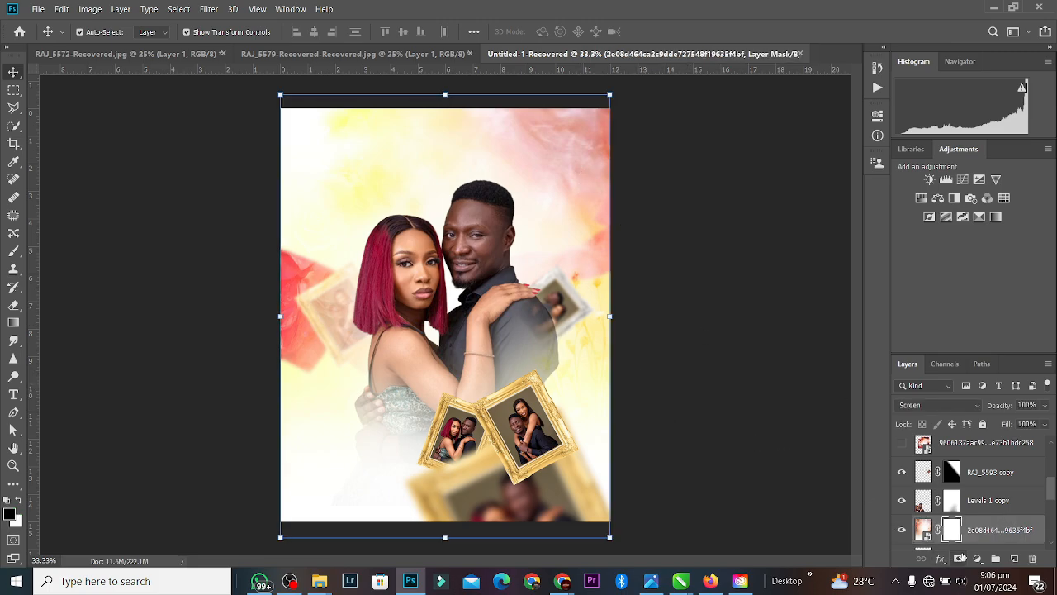
Step: Erase the overlay's mask at the upper right at 100% opacity so the sunflower reds show
left_click(13, 305)
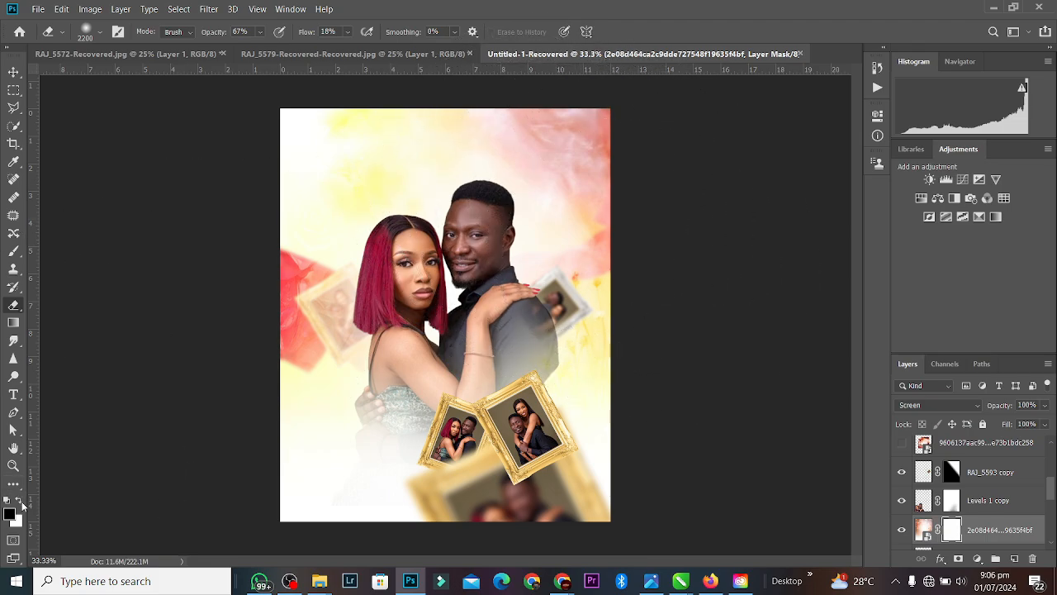
left_click(22, 504)
mouse_move(484, 212)
left_mouse_down()
mouse_move(570, 244)
mouse_move(606, 222)
mouse_move(474, 212)
mouse_move(300, 162)
mouse_move(242, 248)
mouse_move(281, 269)
mouse_move(181, 340)
mouse_move(245, 349)
mouse_move(258, 328)
mouse_move(193, 264)
mouse_move(109, 231)
left_mouse_up()
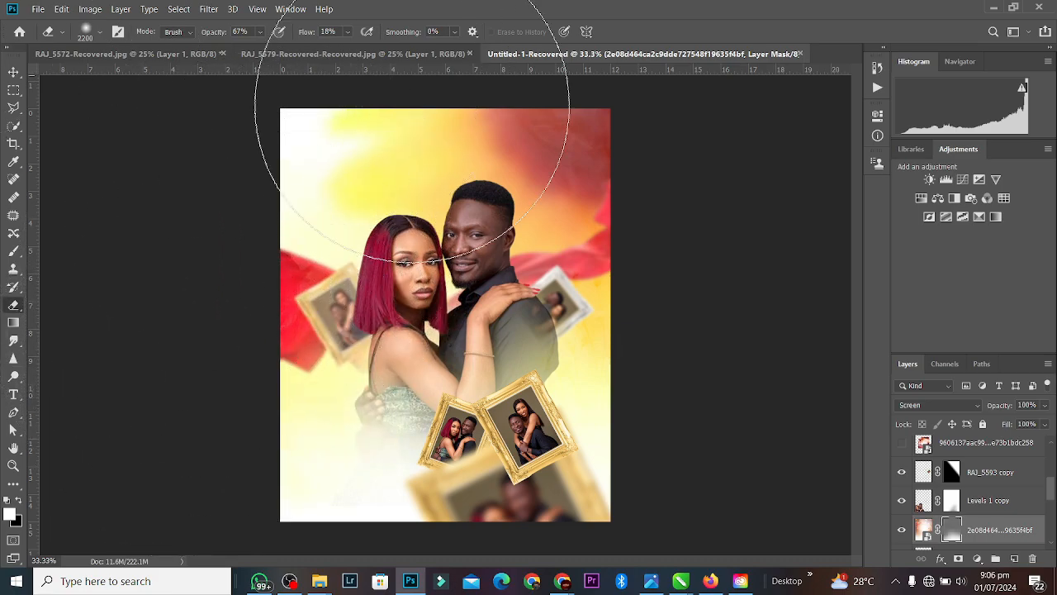
left_click(261, 33)
left_click_drag(270, 48, 293, 47)
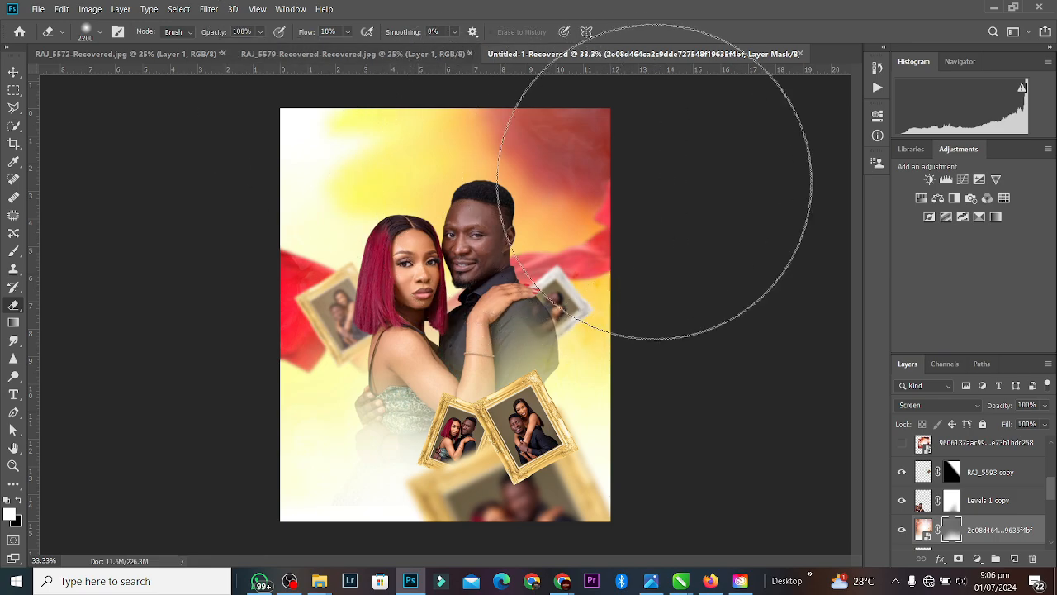
mouse_move(647, 185)
left_mouse_down()
mouse_move(611, 205)
mouse_move(325, 134)
left_mouse_up()
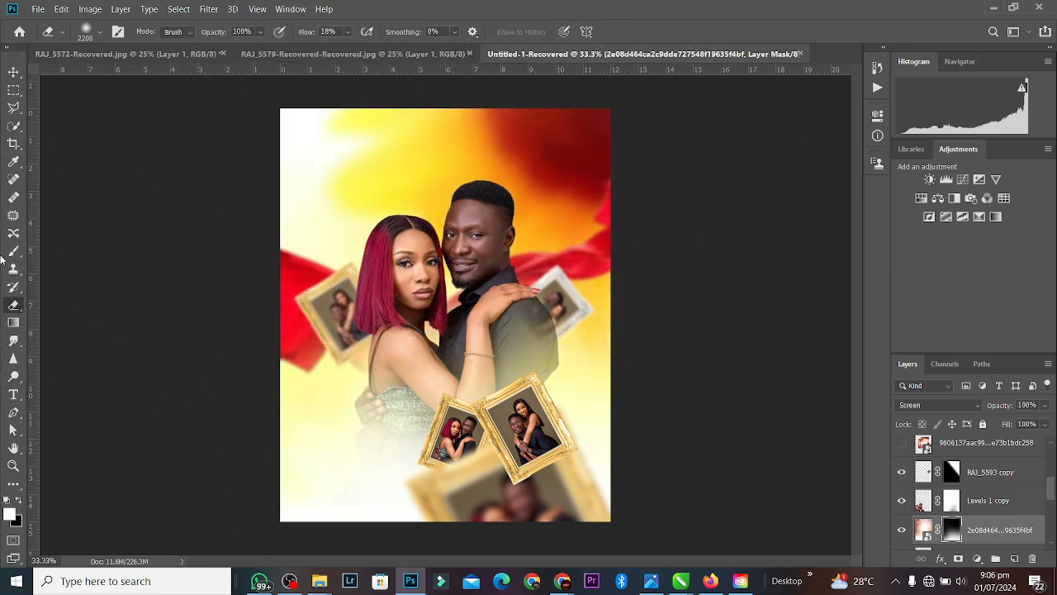
left_click(14, 72)
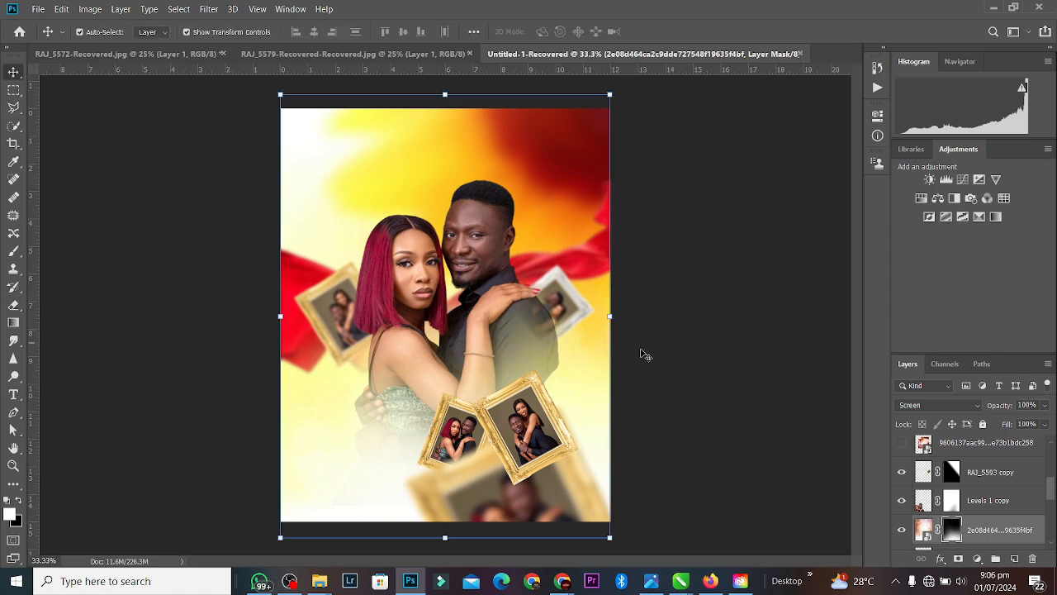
left_click(499, 493)
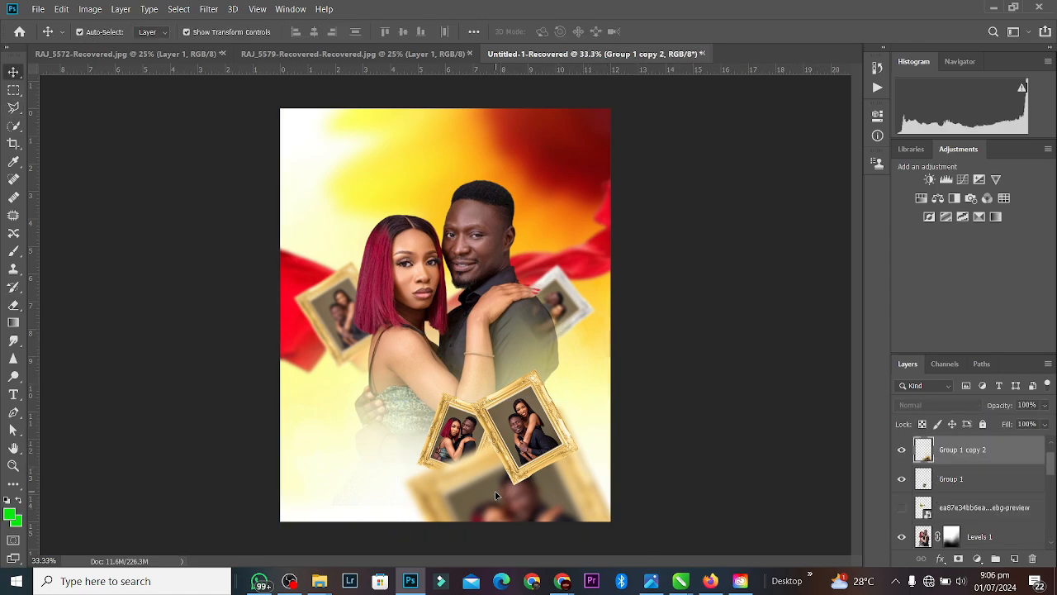
Step: Select the couple's names in the client's WhatsApp chat and return to the poster in Photoshop
left_click(691, 404)
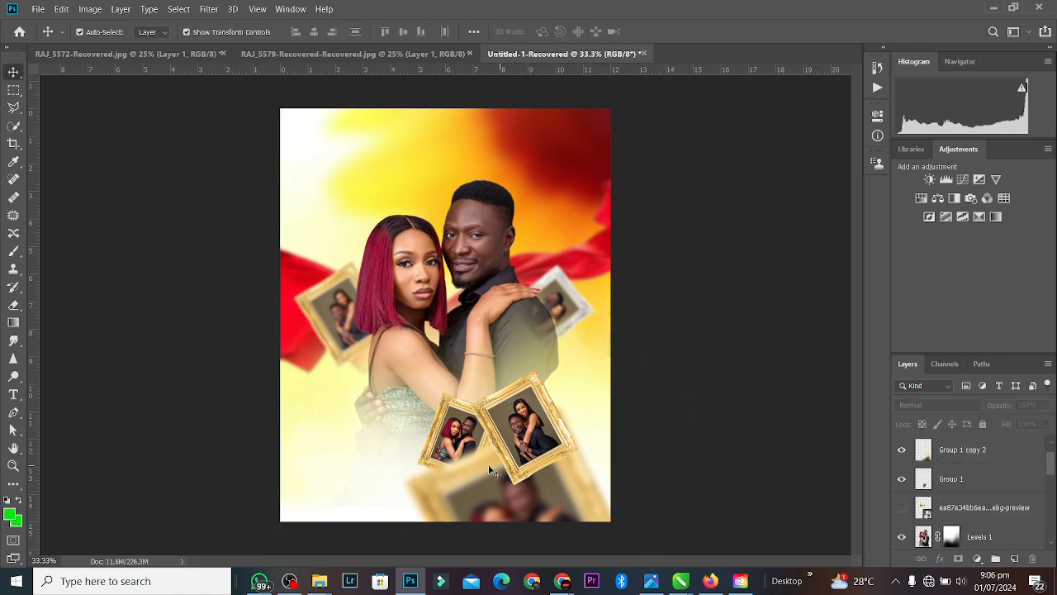
left_click(261, 581)
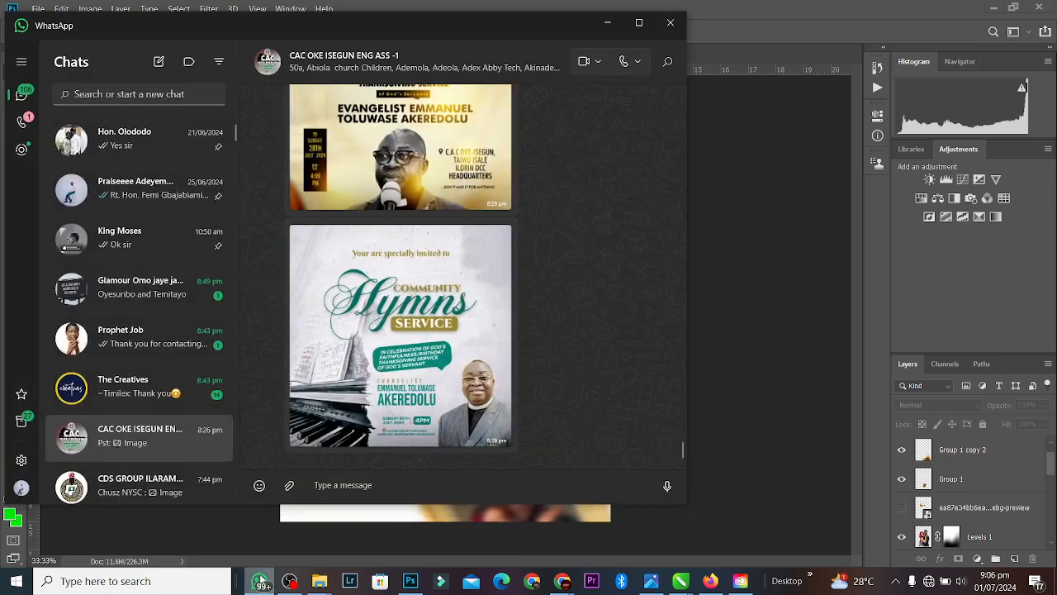
left_click(122, 303)
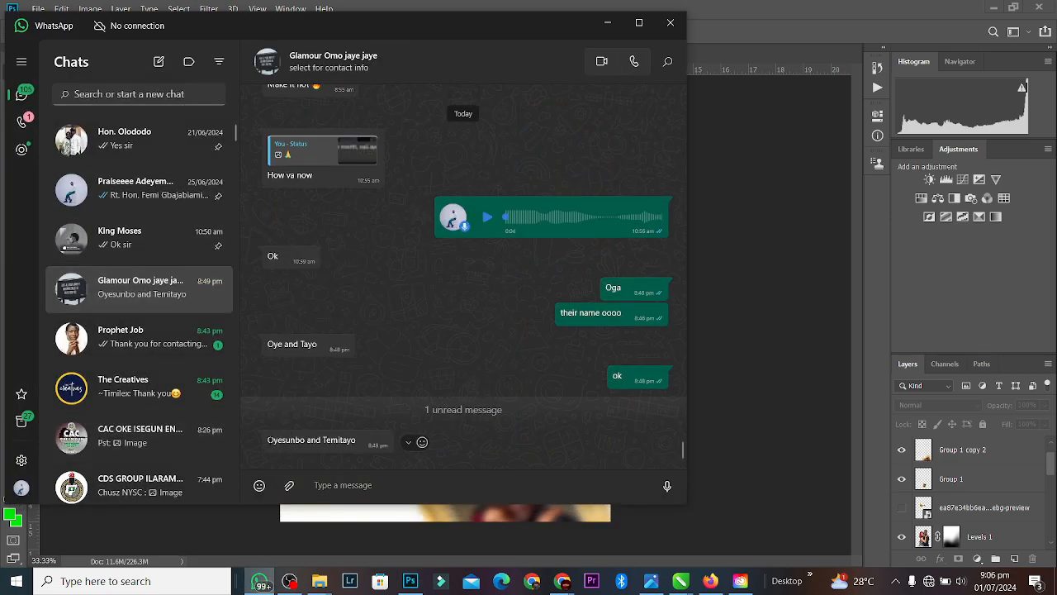
left_click_drag(268, 439, 369, 440)
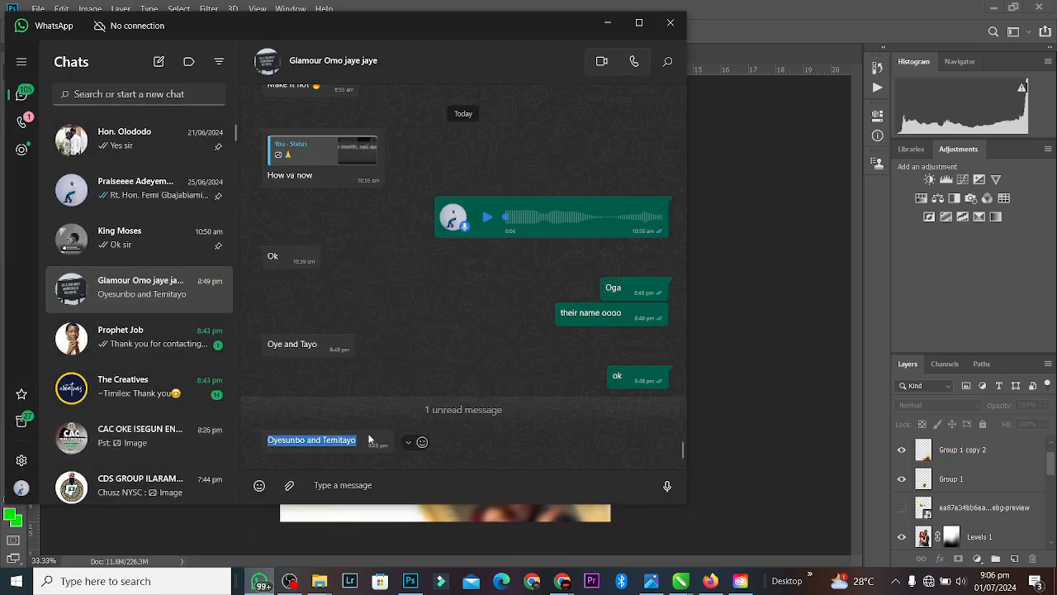
key("alt+Tab")
left_click(14, 394)
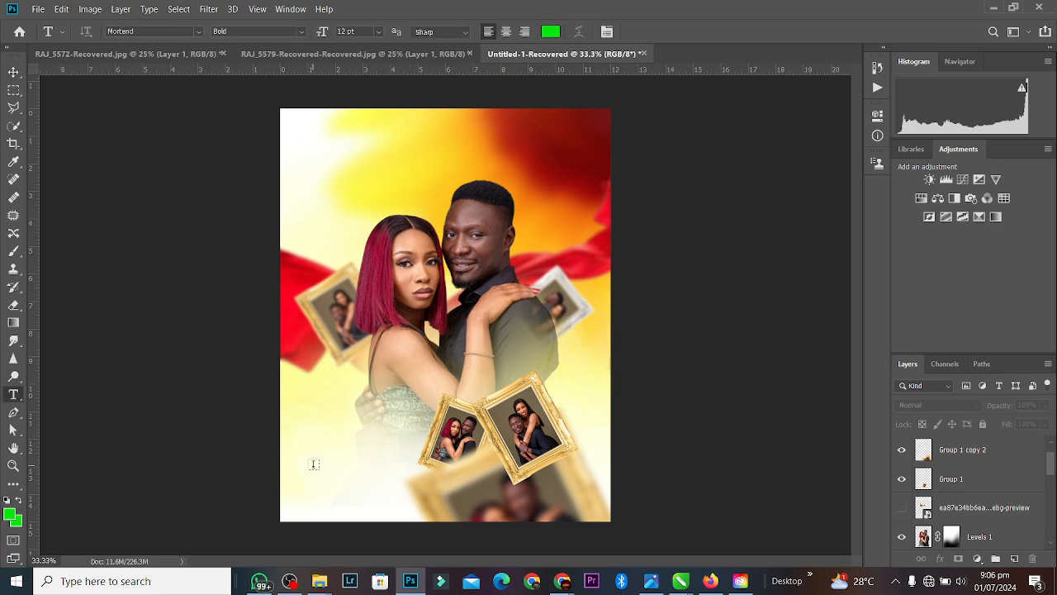
Step: Start a text block at the lower left with dark red sampled from the poster's top right
left_click(313, 464)
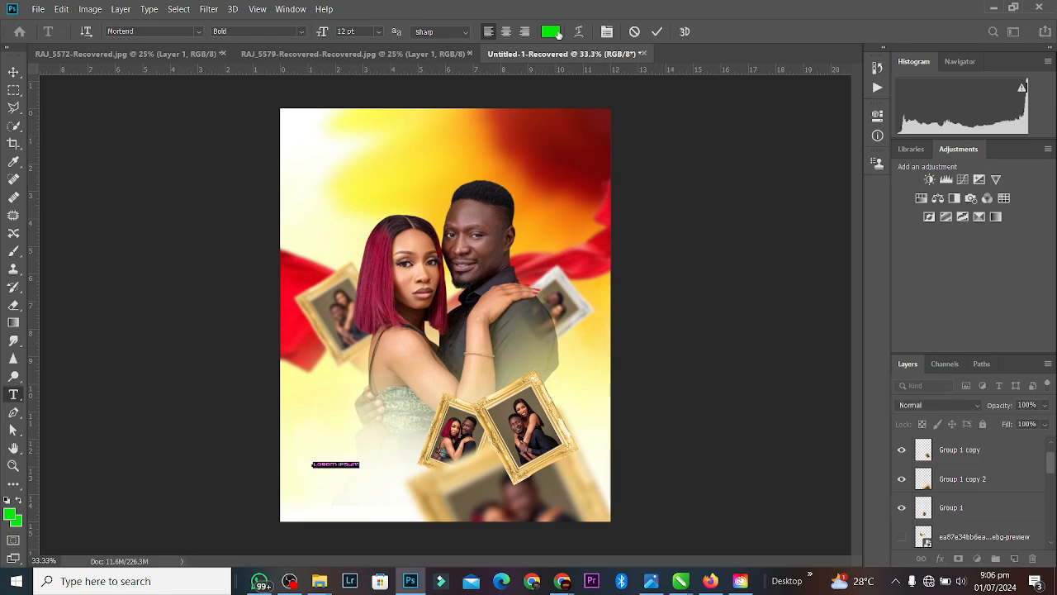
left_click(558, 33)
left_click(597, 138)
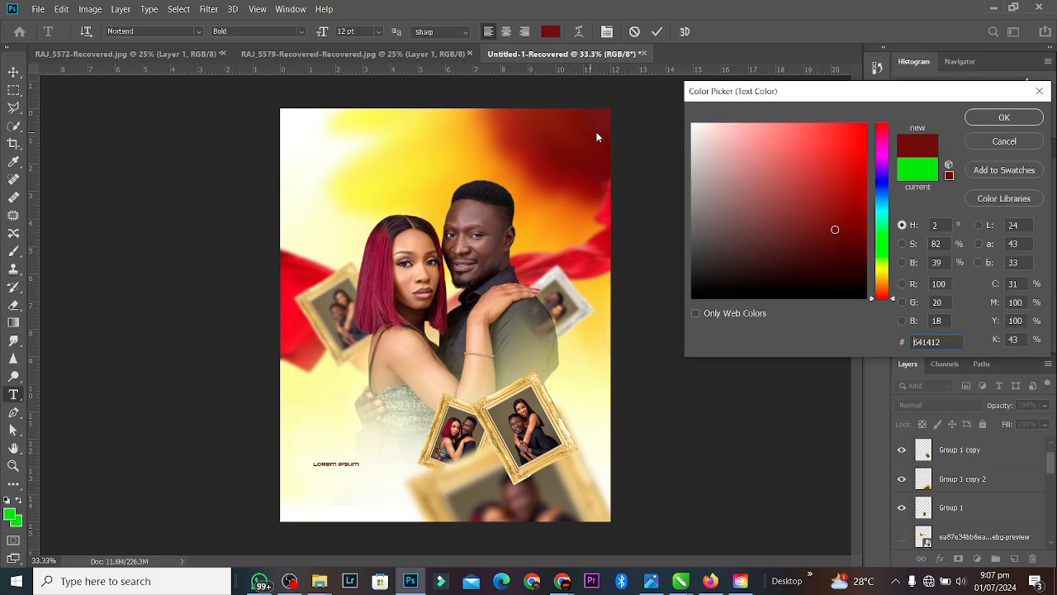
left_click(993, 122)
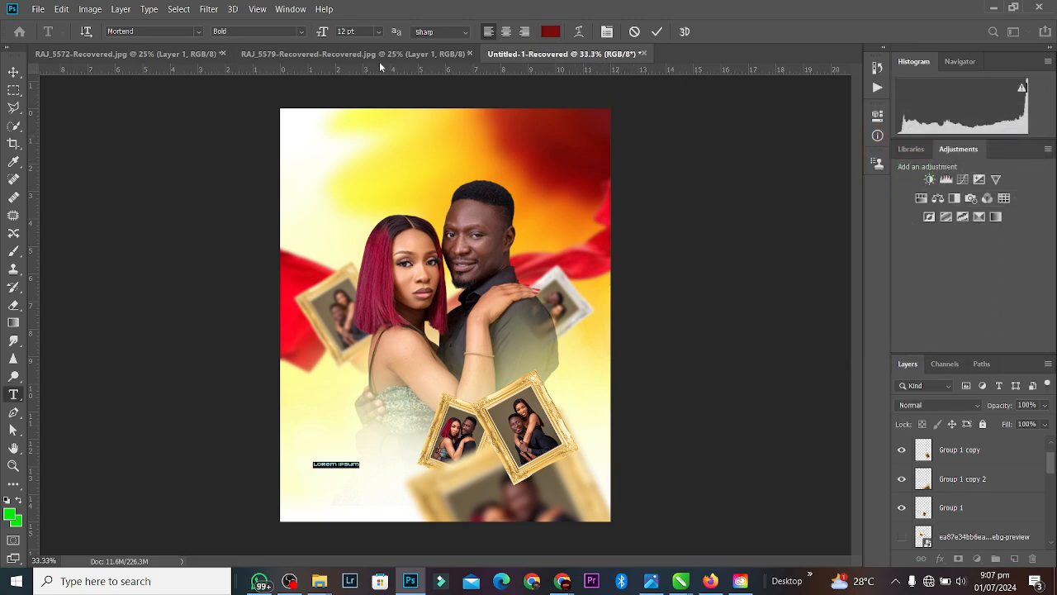
Step: Set the font to Heathergreen, paste in the couple's names, and commit the text
left_click(189, 33)
left_click(198, 32)
type("Health")
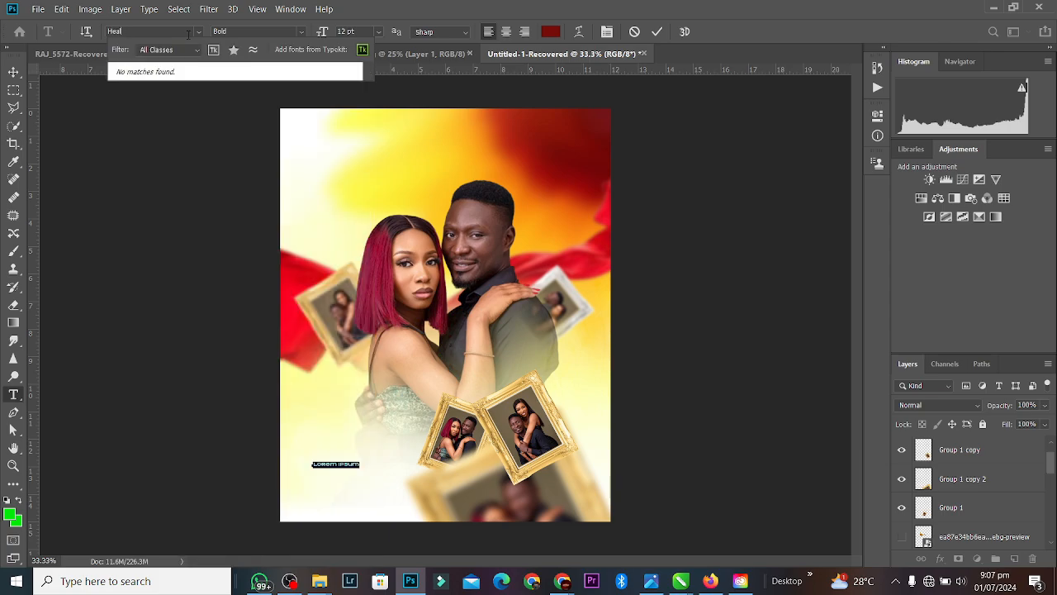
key("BackSpace")
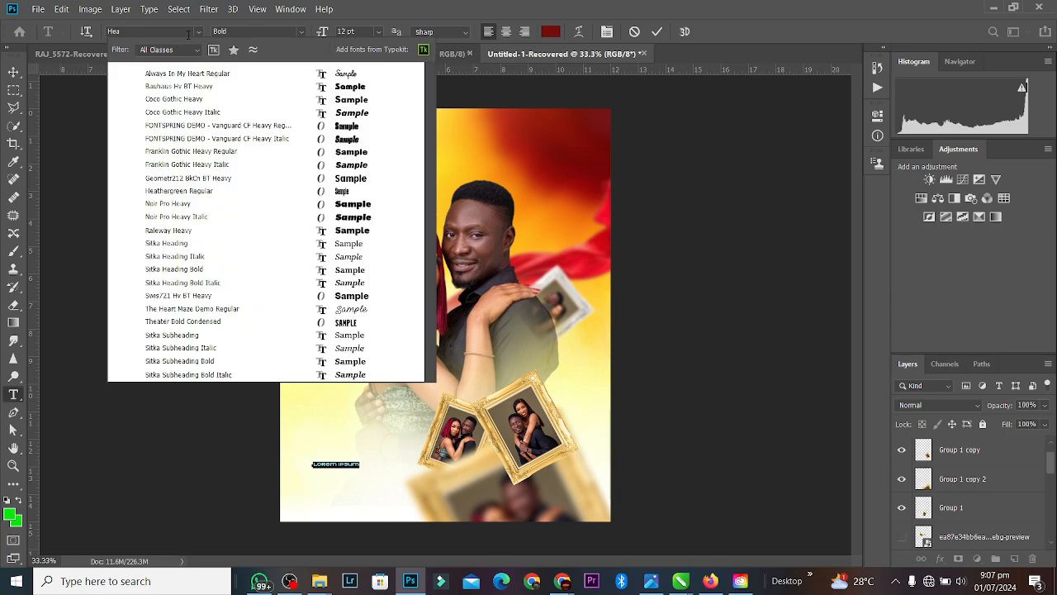
type("th")
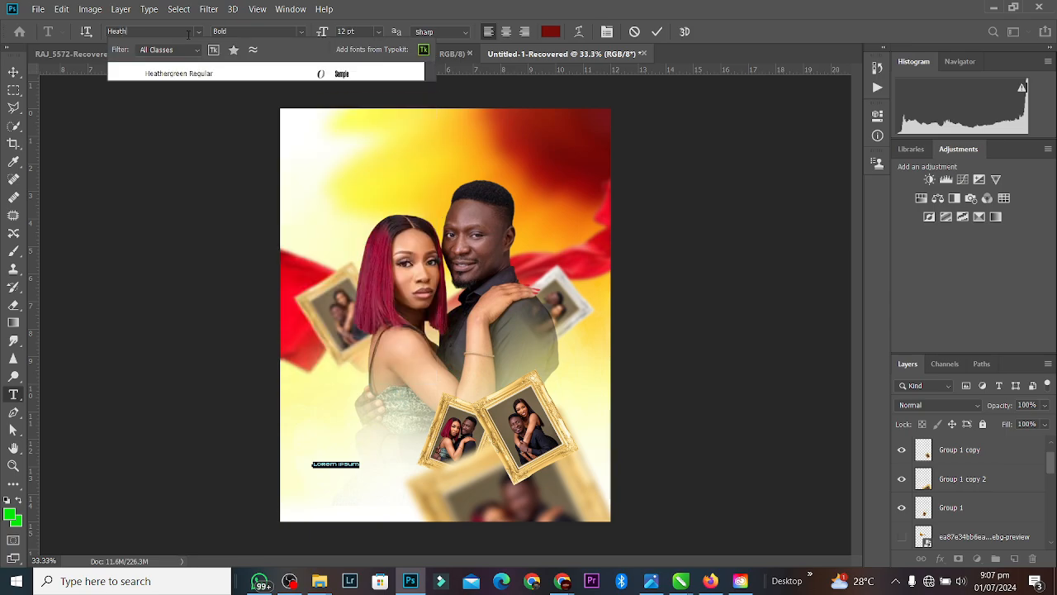
left_click(175, 74)
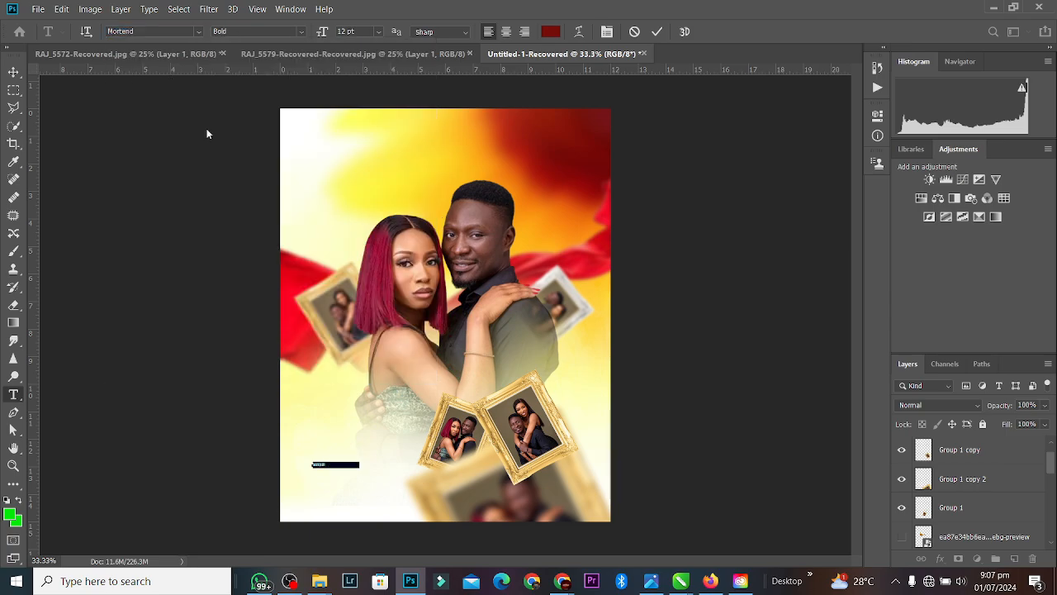
key("ctrl+v")
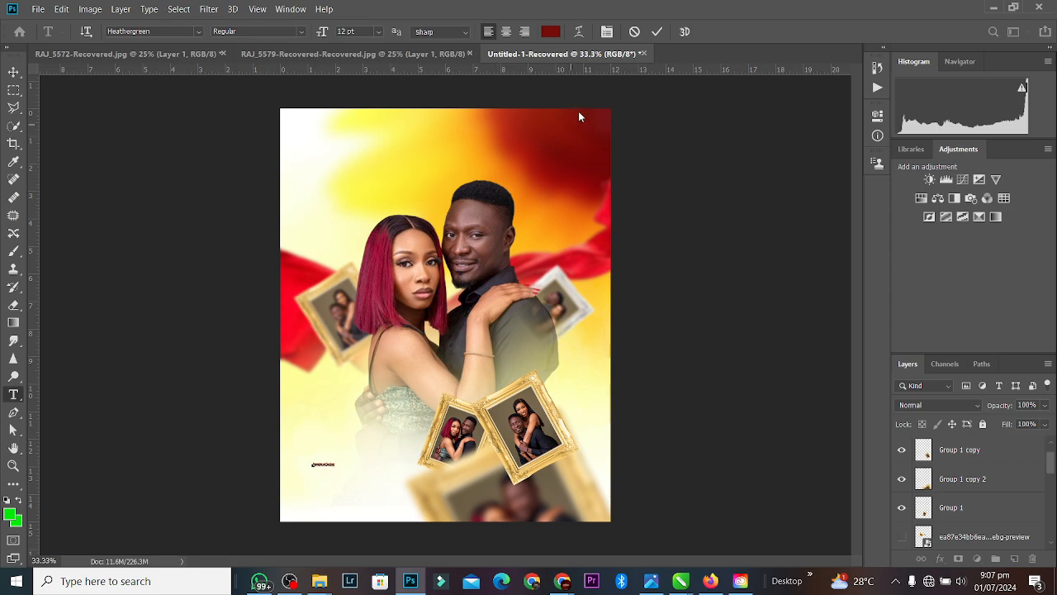
left_click(658, 31)
left_click(13, 71)
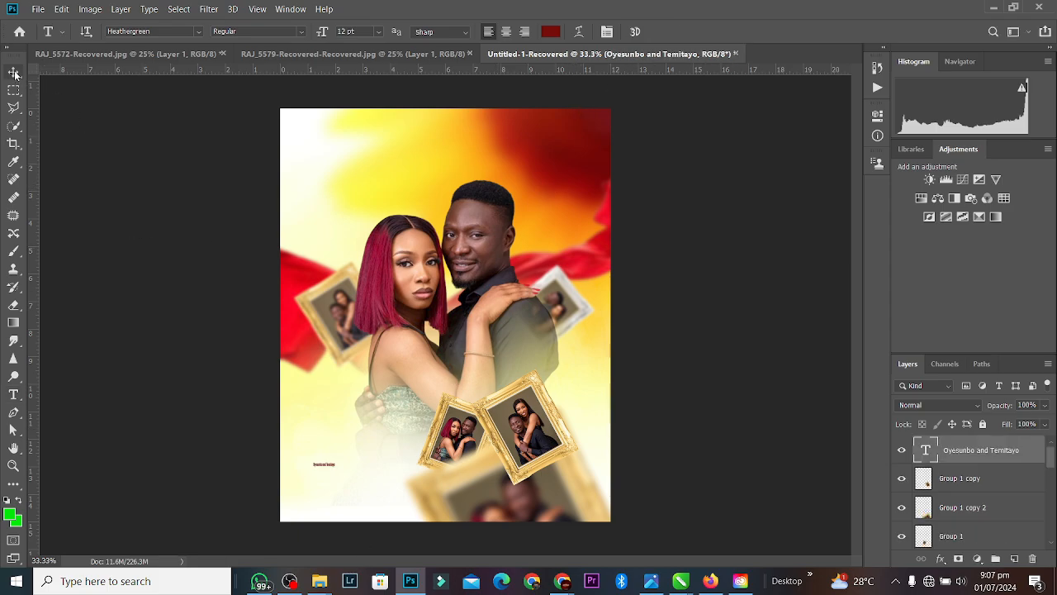
Step: Scale the names text up to about 504% and zoom in on it
key("ctrl+t")
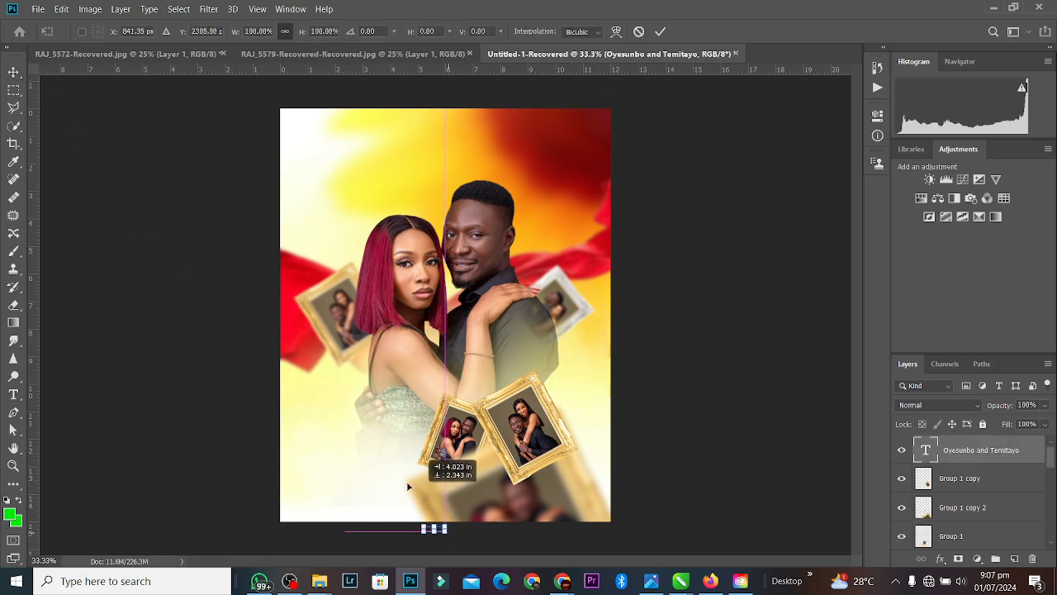
left_click_drag(337, 464, 416, 407)
left_click(660, 31)
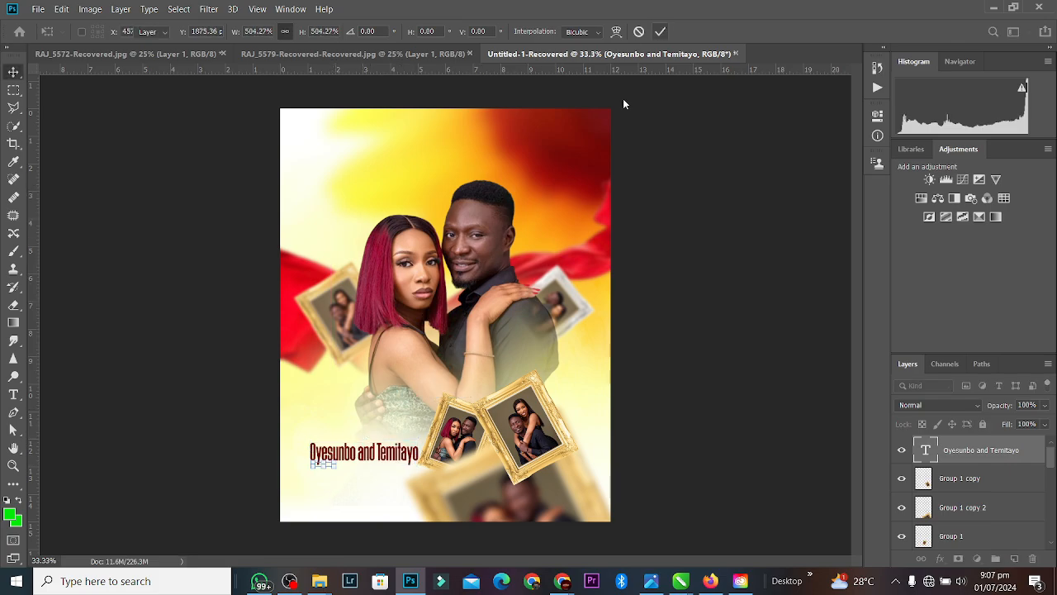
key("ctrl+plus")
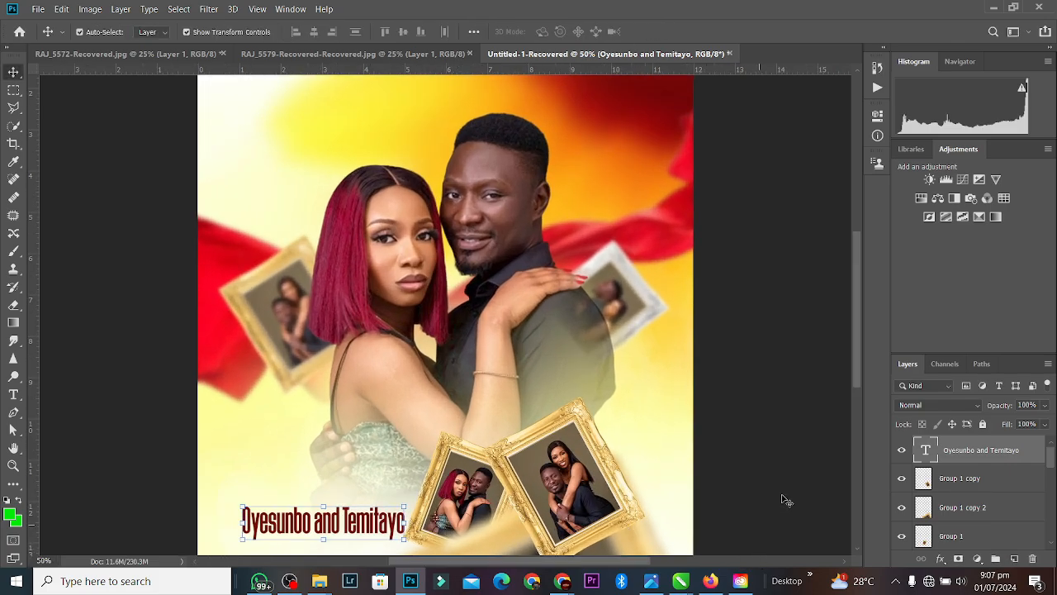
left_click_drag(857, 336, 847, 375)
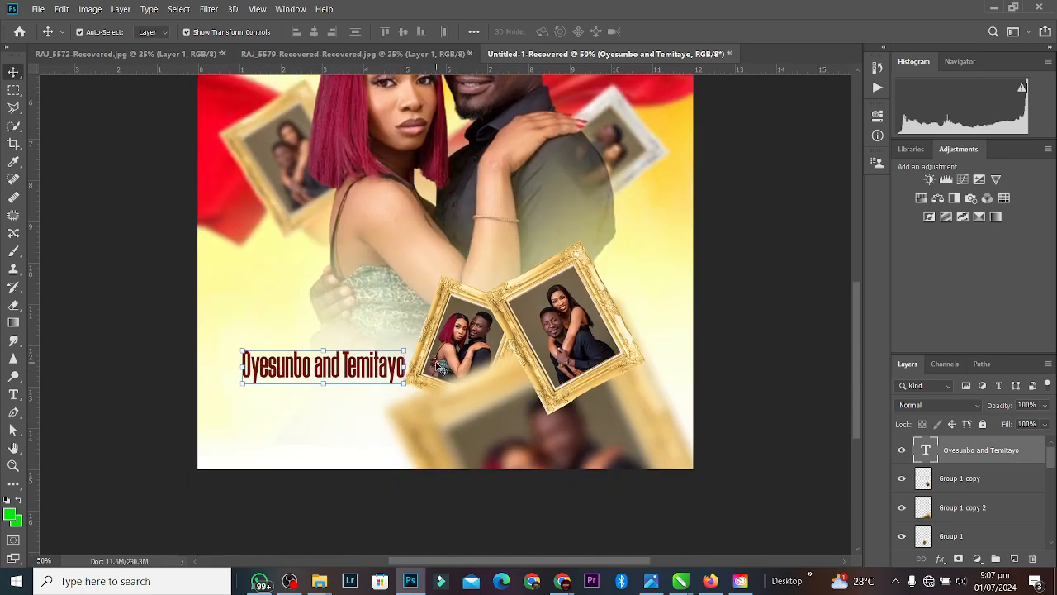
key("t")
triple_click(347, 365)
left_click(341, 363)
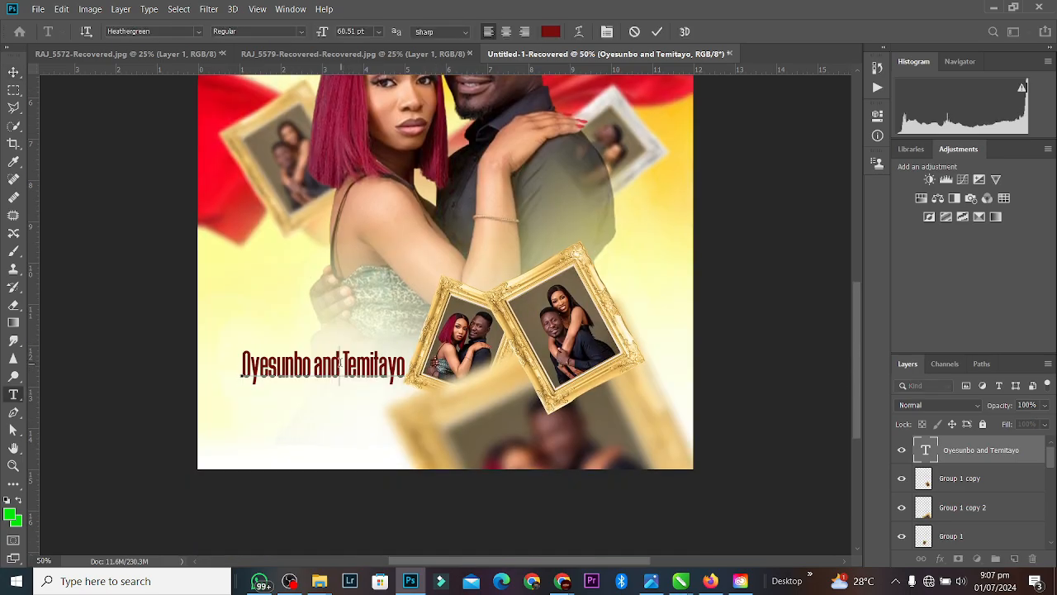
key("BackSpace")
key("BackSpace")
key("BackSpace")
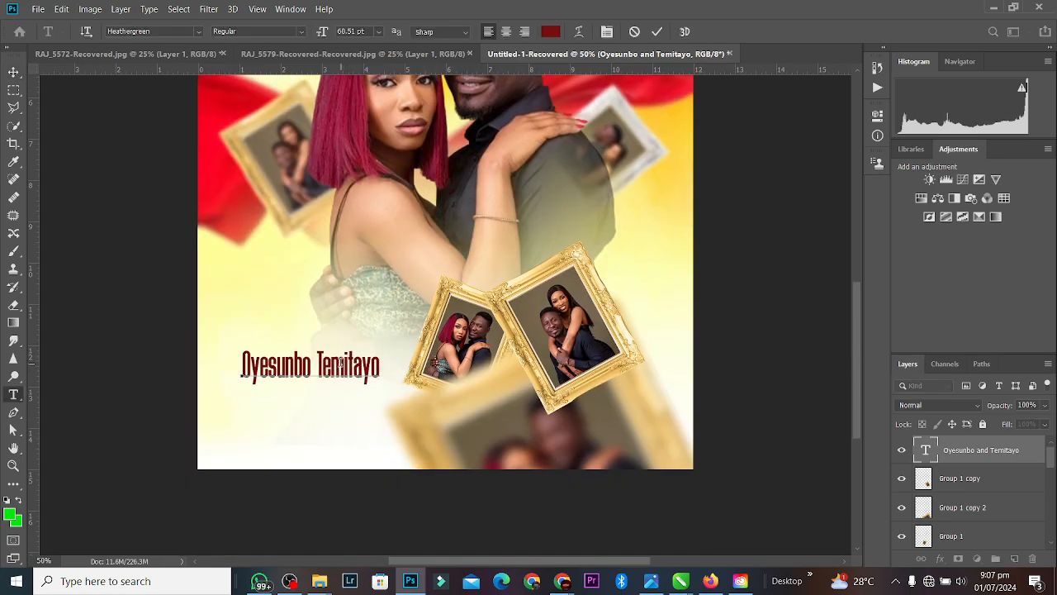
key("Return")
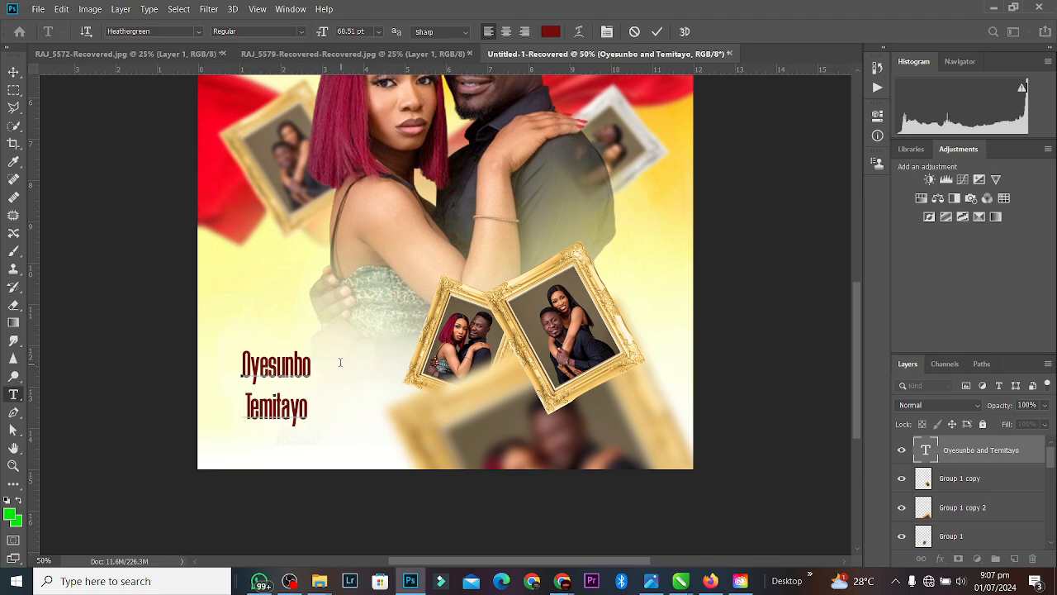
key("Delete")
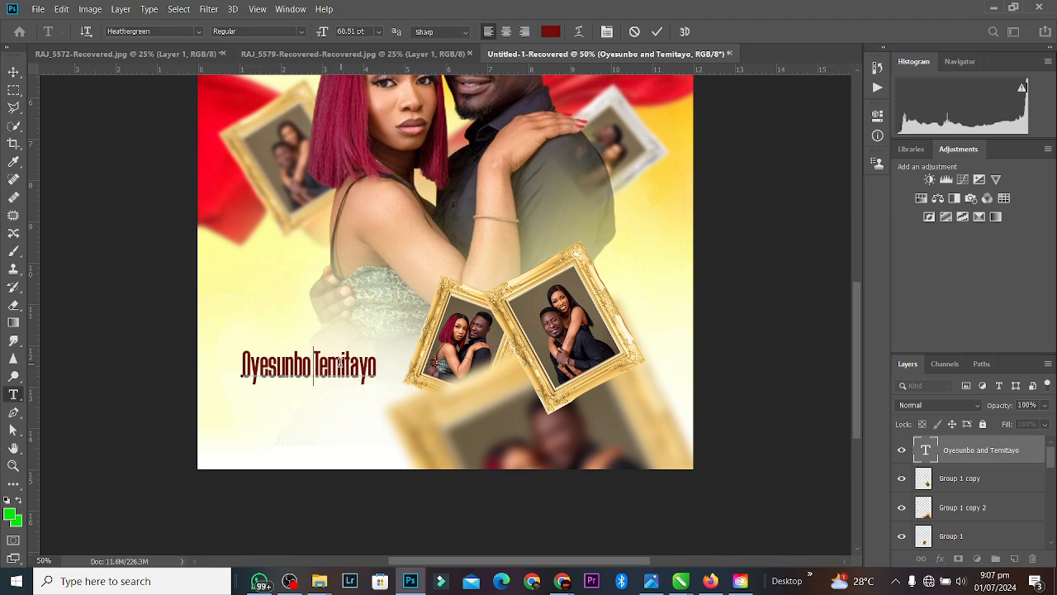
key("Return")
key("ctrl")
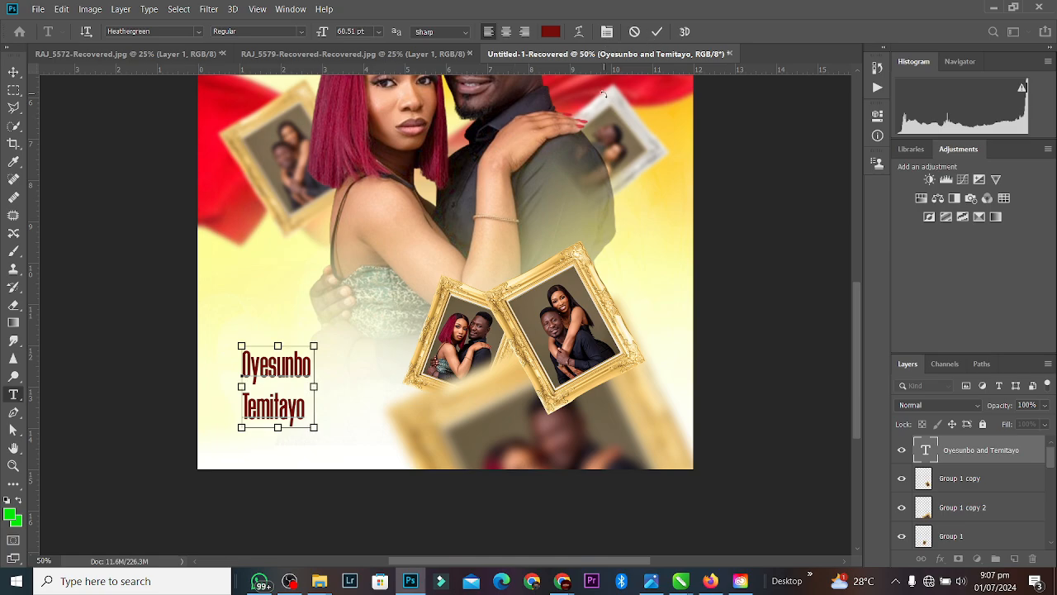
Step: Keep the names left-aligned, reduce their leading to about 53 pt, and commit the text
key("ctrl+a")
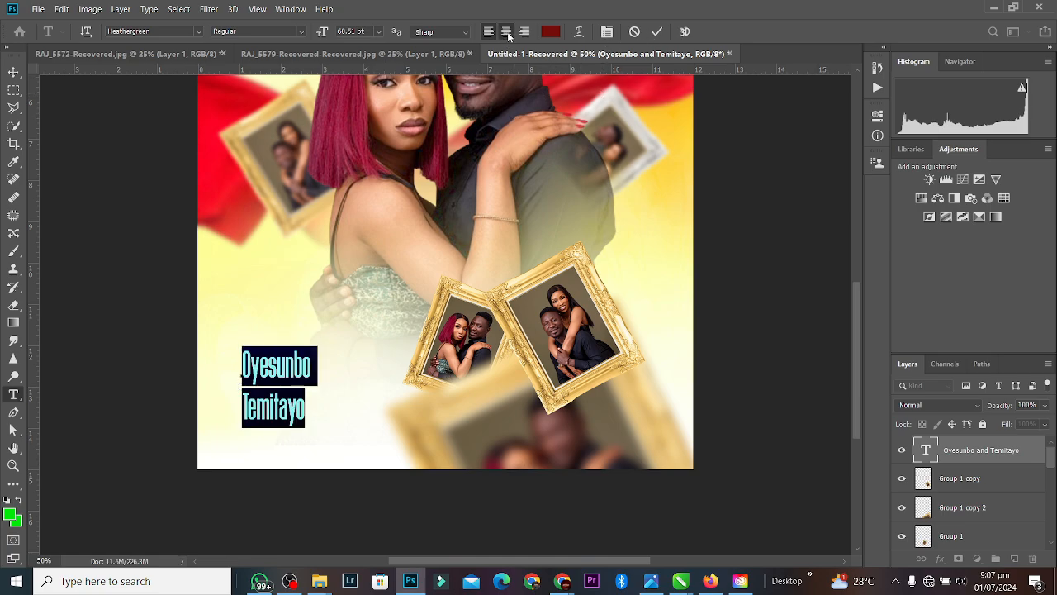
left_click(507, 33)
left_click(496, 33)
left_click(877, 115)
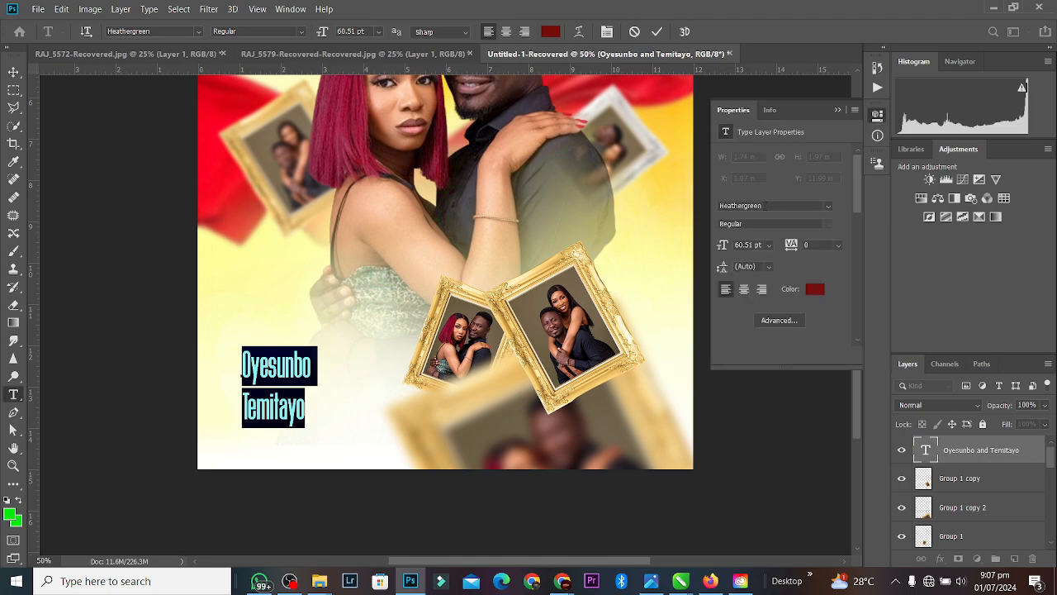
left_click_drag(723, 271, 706, 278)
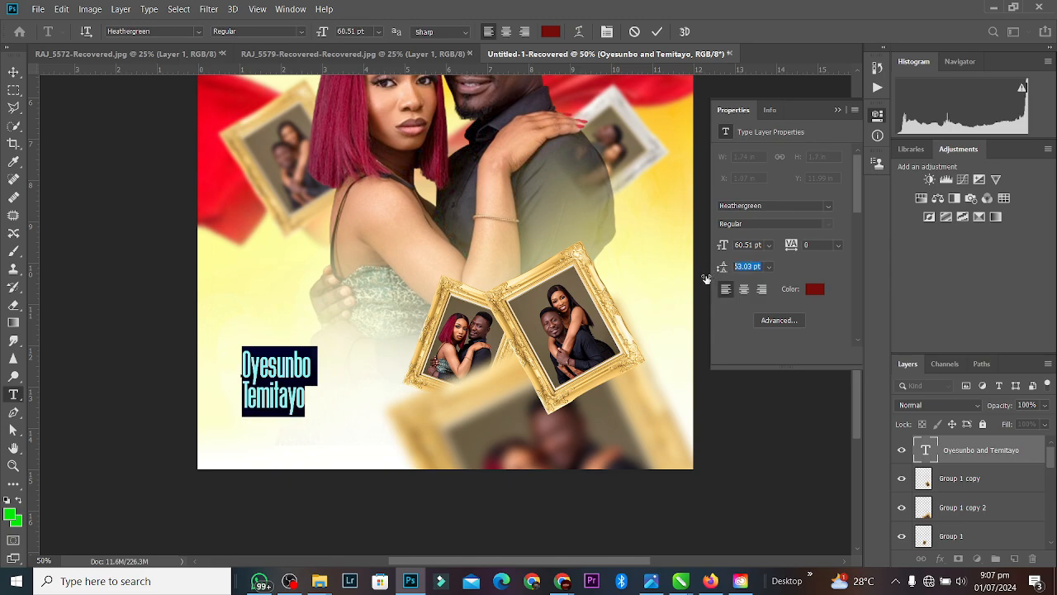
left_click(657, 31)
left_click(14, 72)
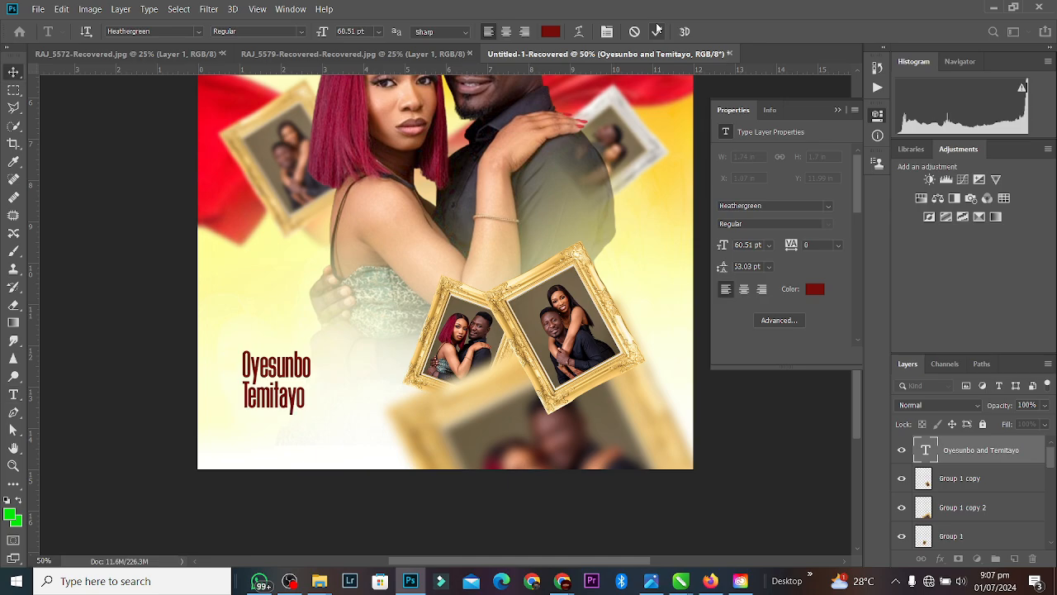
Step: Open Antique_Gold_Text_Effect.psd from the antique-gold-text-effect folder in File Explorer
left_click(378, 52)
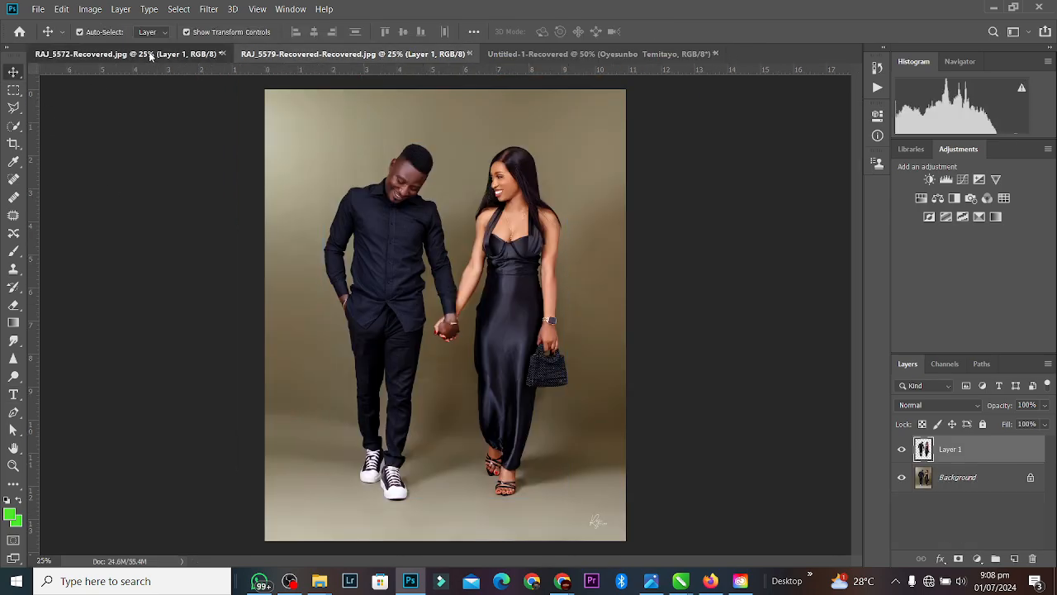
left_click(157, 54)
left_click(664, 55)
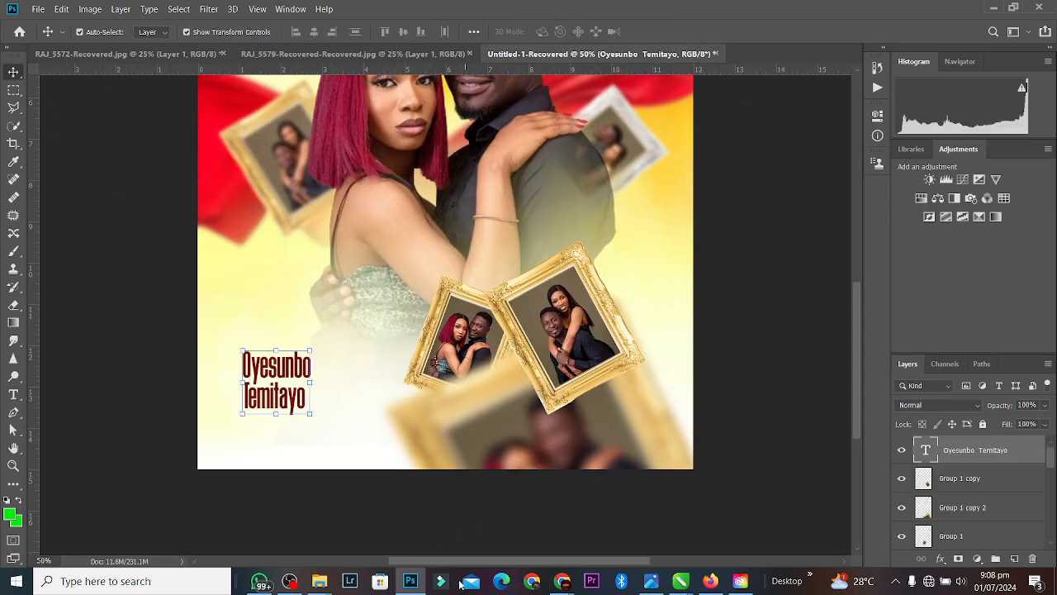
mouse_move(320, 581)
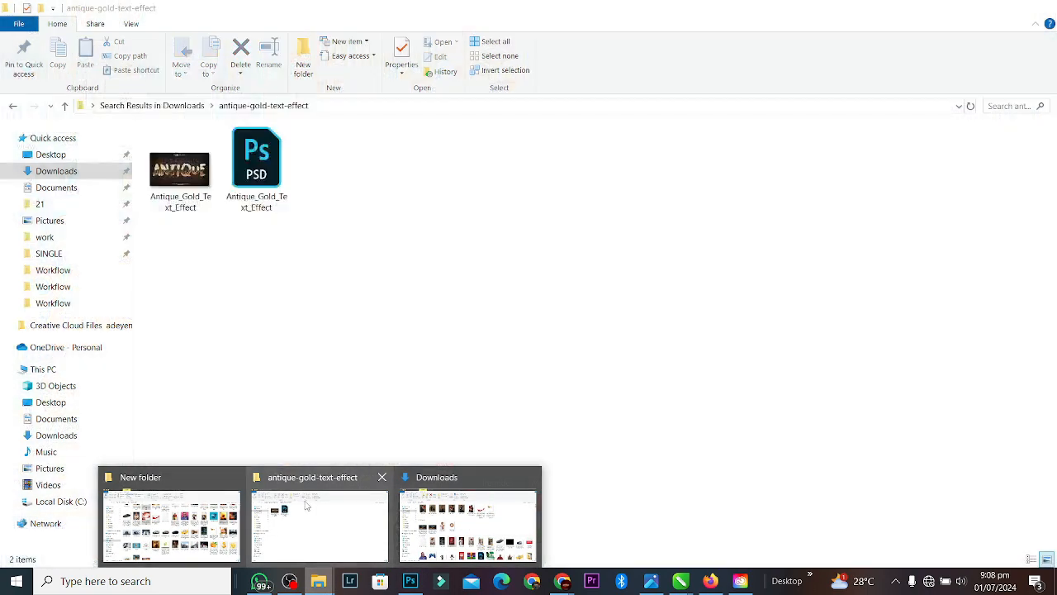
left_click(306, 505)
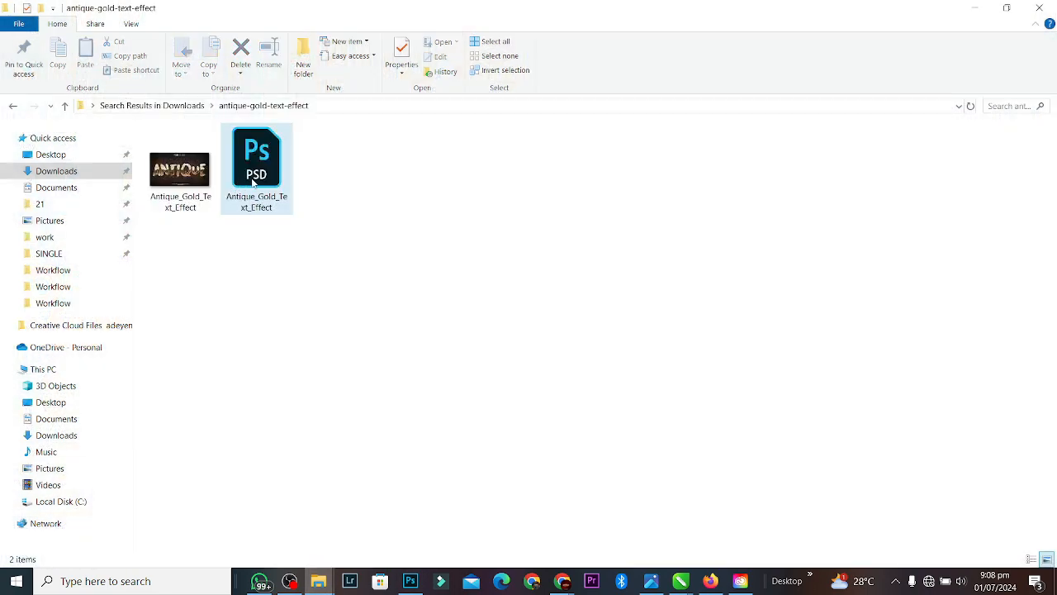
double_click(252, 177)
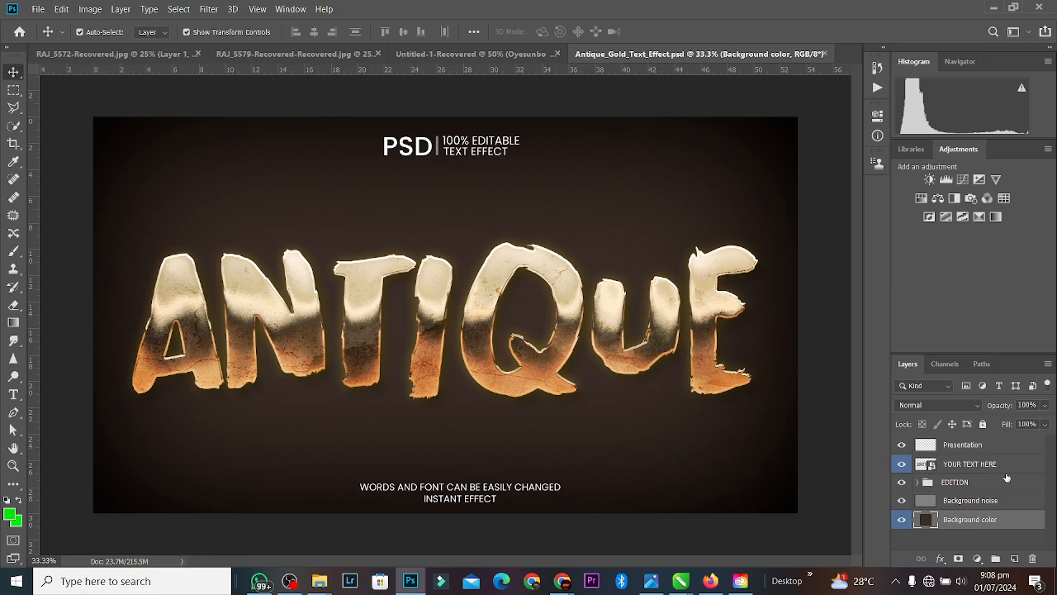
Step: Open the YOUR TEXT HERE smart object and select #OTLOVESTORY in the WhatsApp chat
double_click(931, 465)
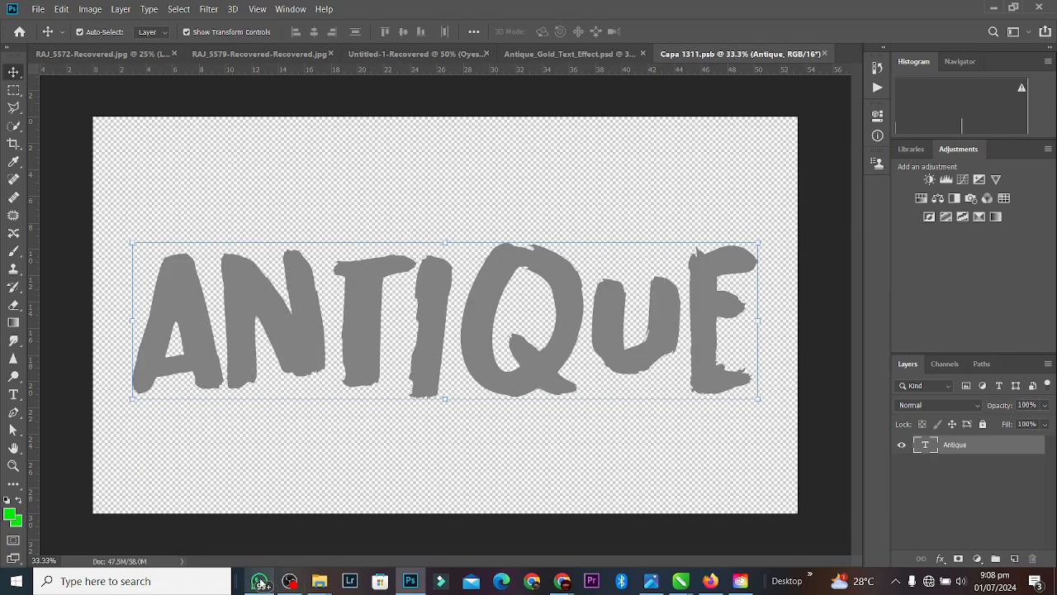
left_click(260, 583)
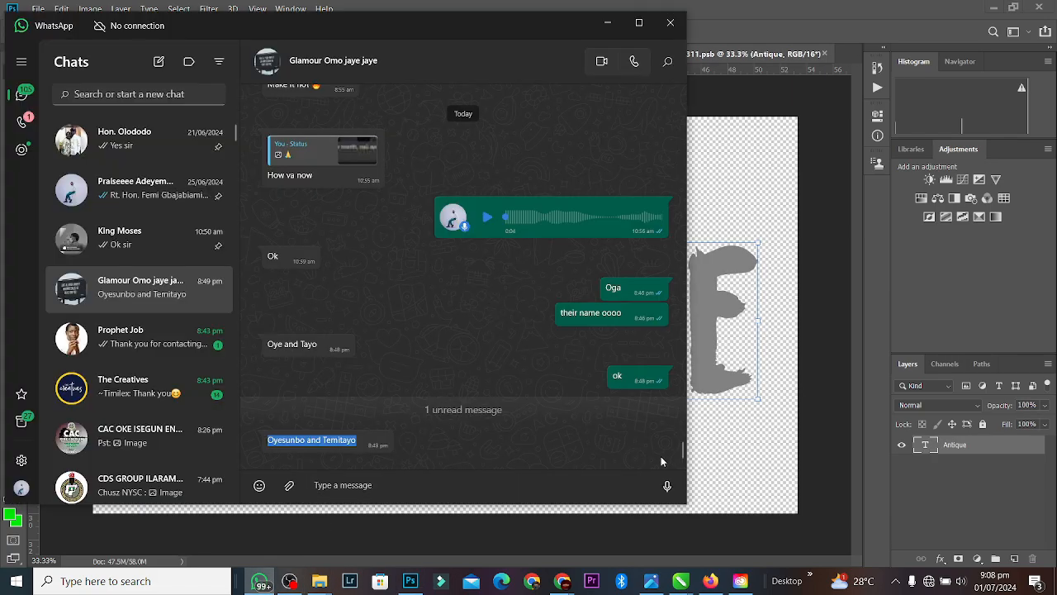
scroll(675, 453, "up", 8)
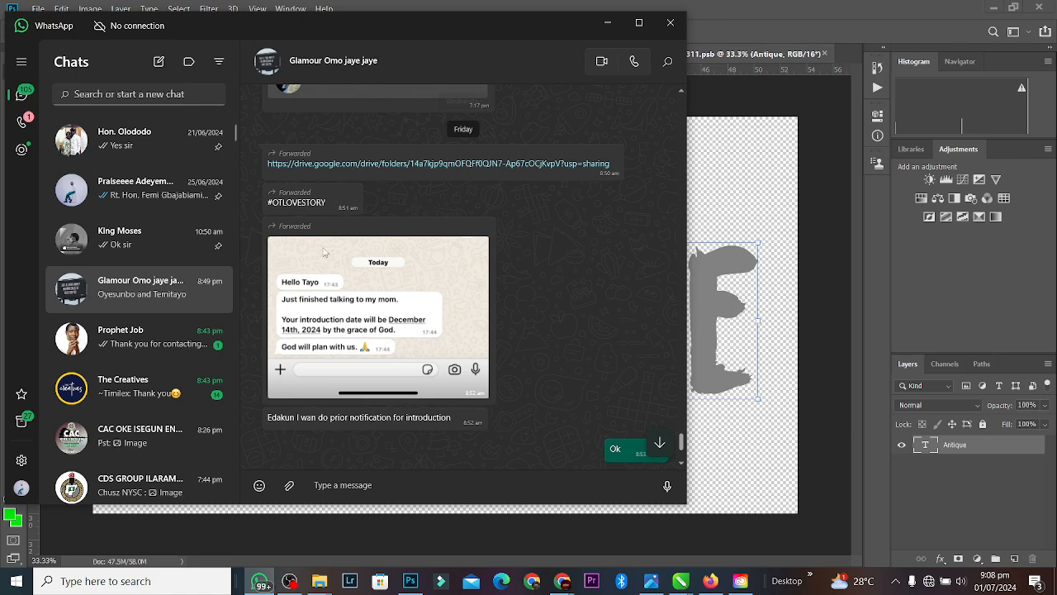
double_click(297, 203)
key("ctrl+c")
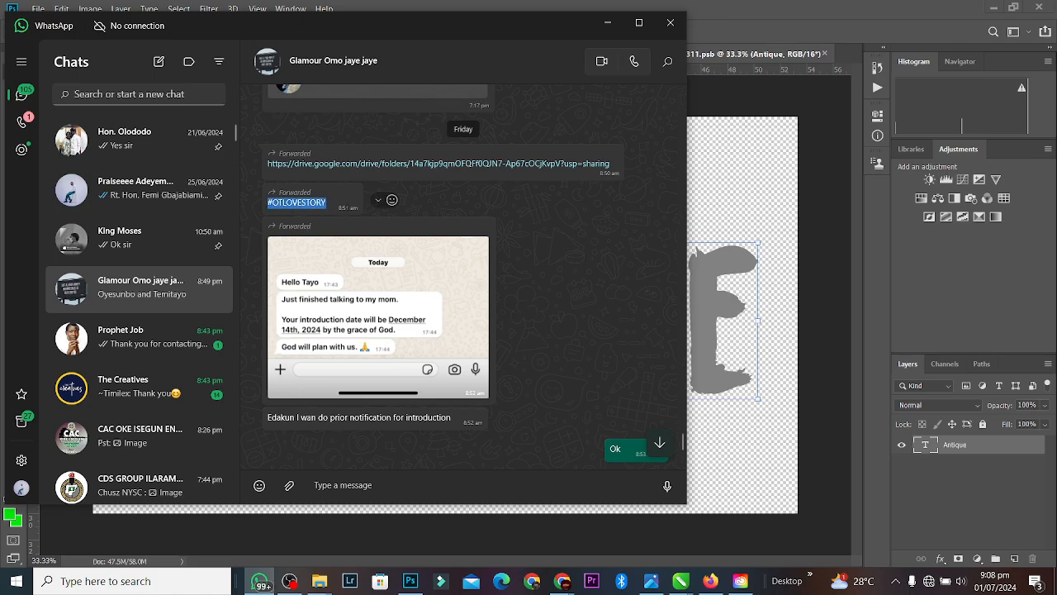
Step: Replace ANTIQUE with the pasted #OTLOVESTORY, then shrink it and centre it on the canvas
left_click(773, 14)
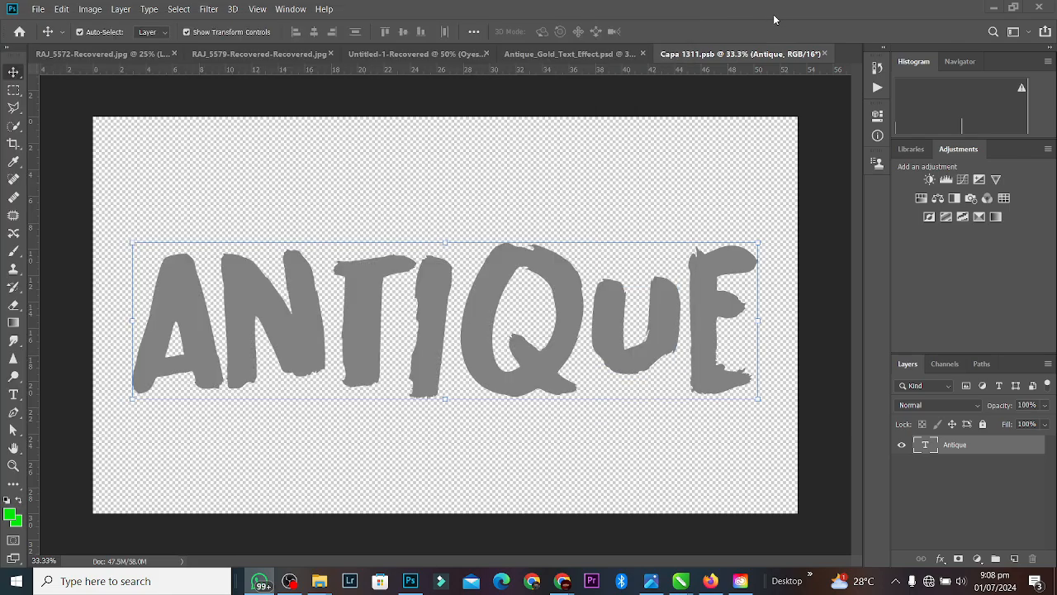
key("super+Right")
double_click(943, 11)
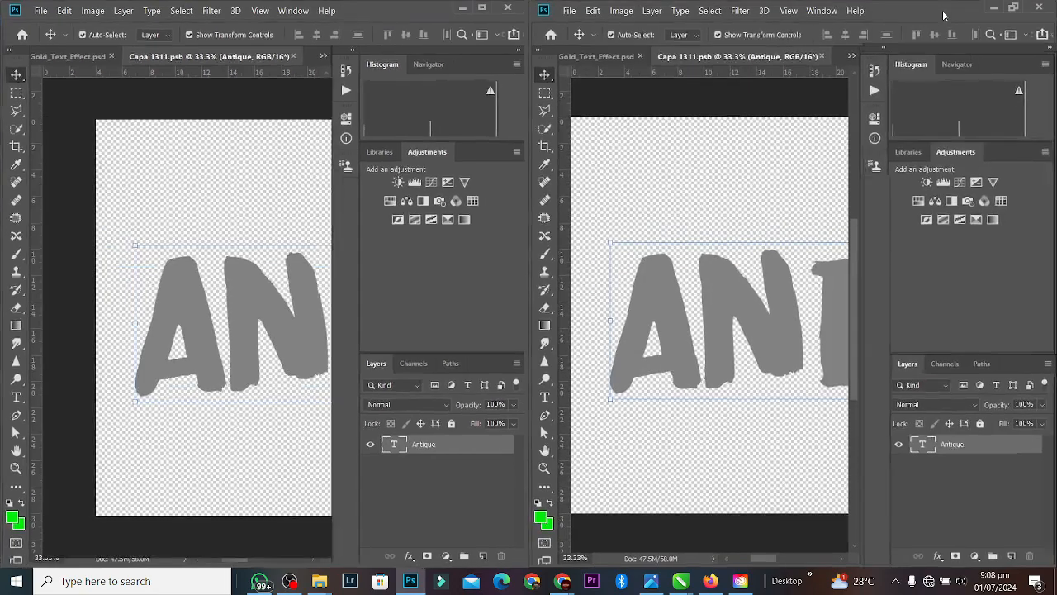
double_click(496, 290)
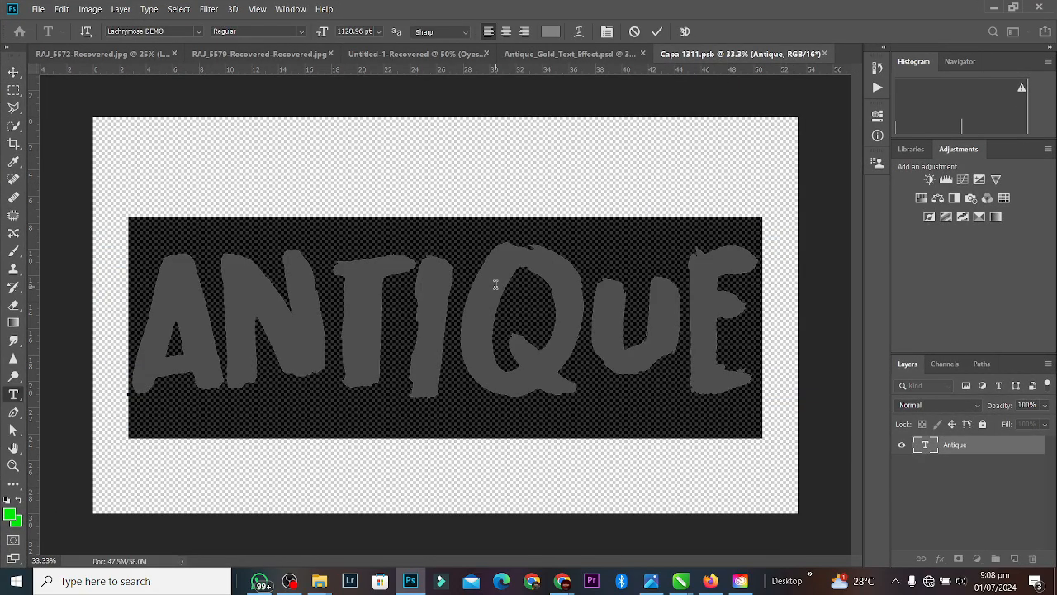
key("ctrl+v")
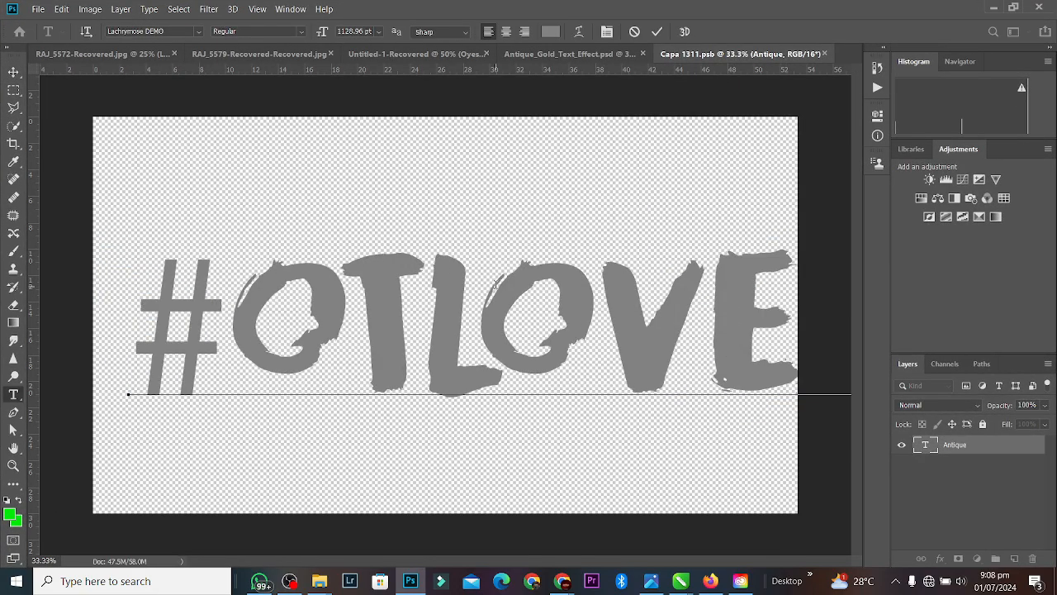
left_click(657, 32)
key("v")
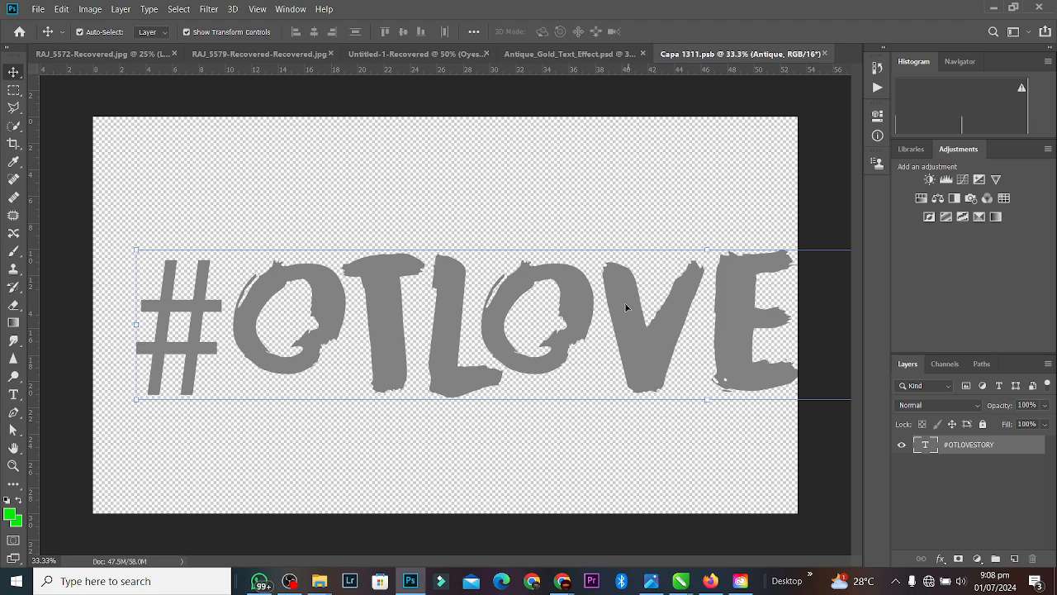
left_click_drag(626, 307, 545, 299)
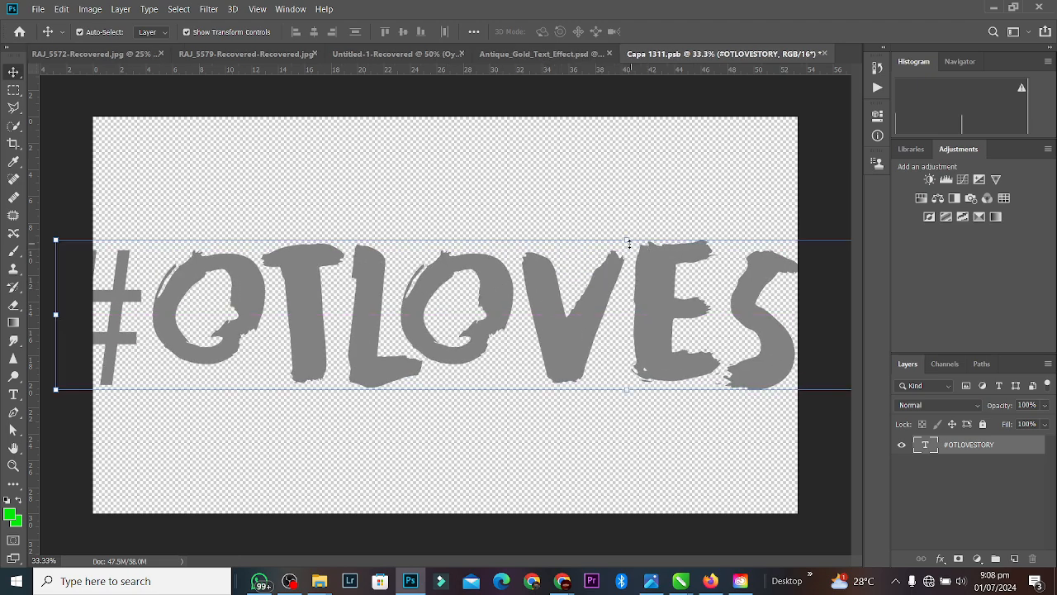
left_click_drag(629, 243, 599, 380)
left_click_drag(601, 442, 448, 319)
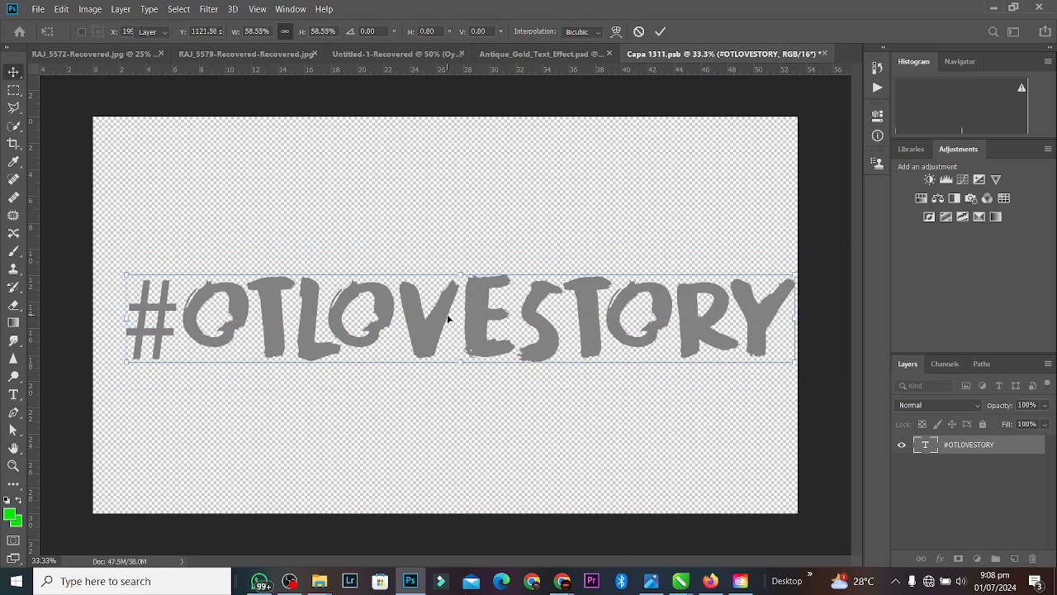
key("Return")
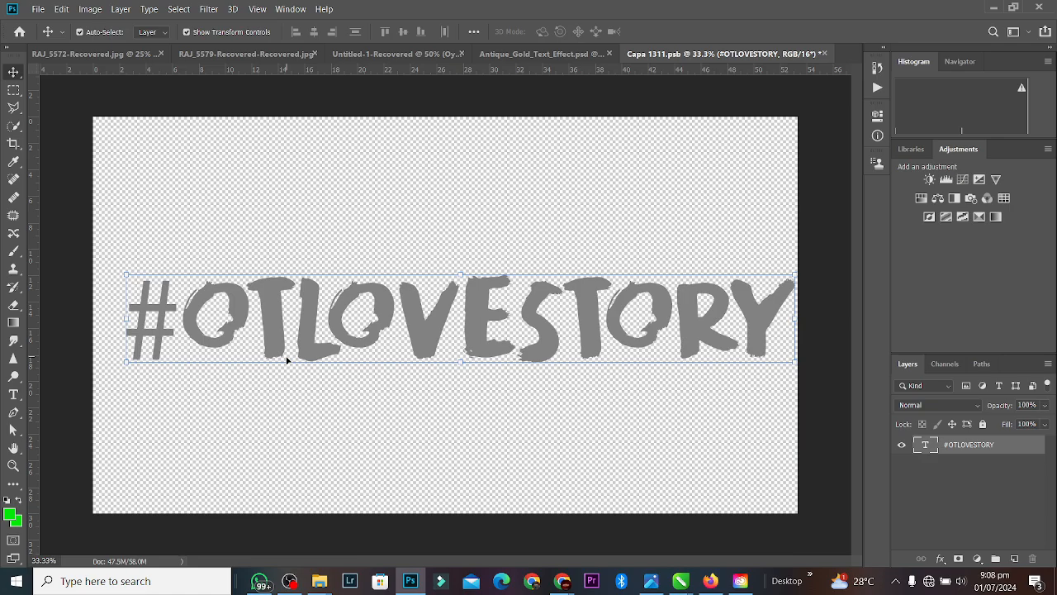
Step: Remove the leading # to read OTLOVESTORY, nudge it right, and save the smart object
double_click(180, 310)
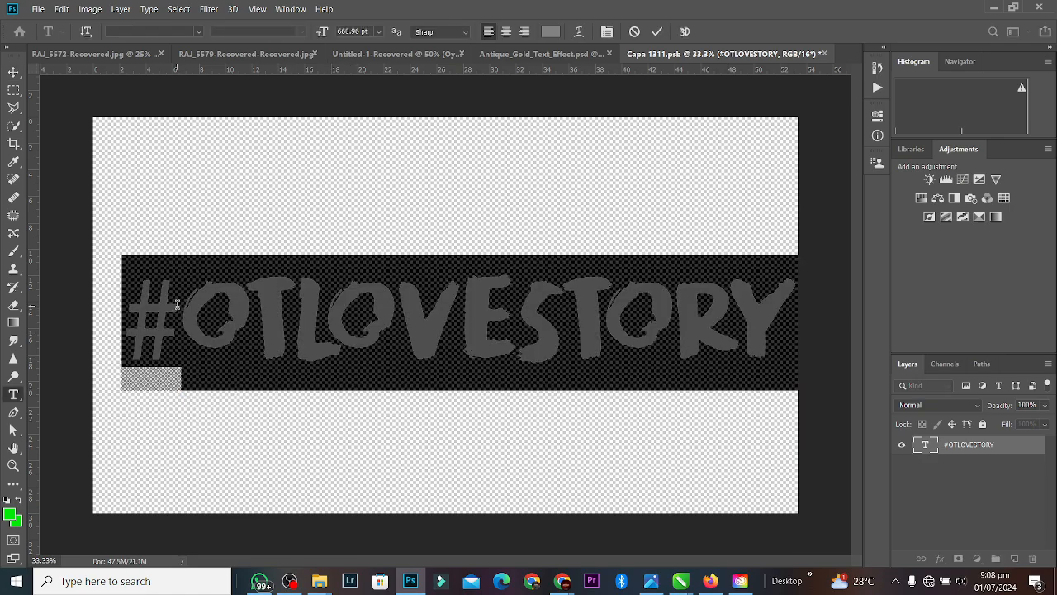
key("Left")
key("Delete")
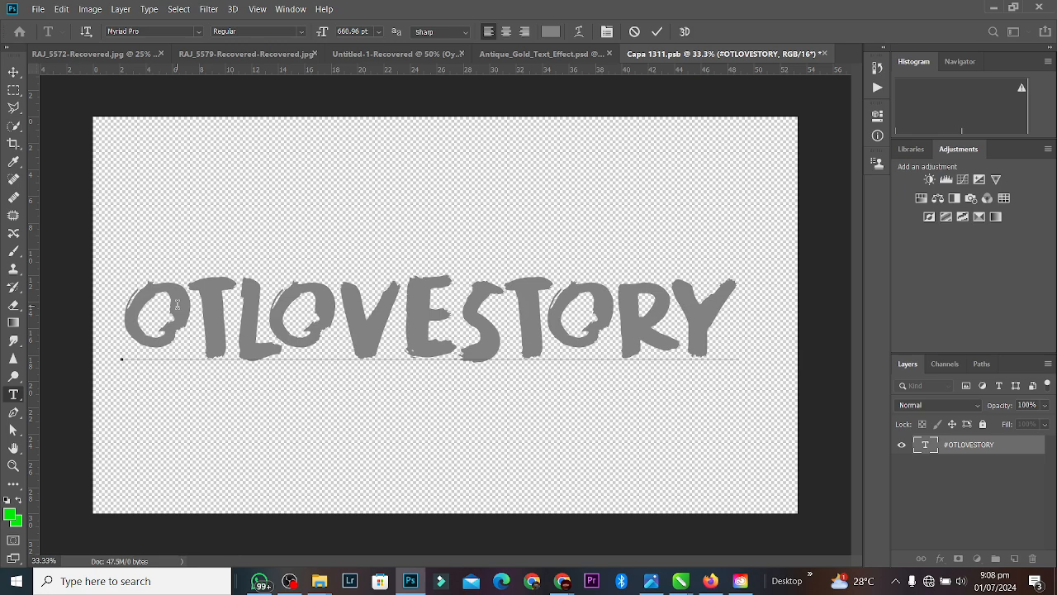
left_click(657, 32)
key("v")
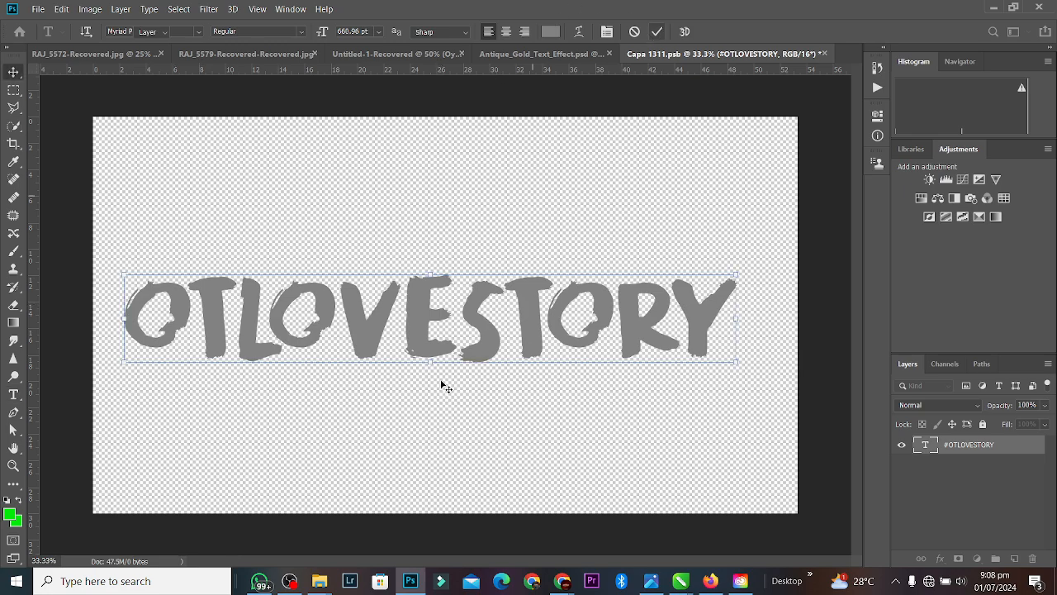
left_click_drag(487, 323, 503, 326)
key("ctrl+s")
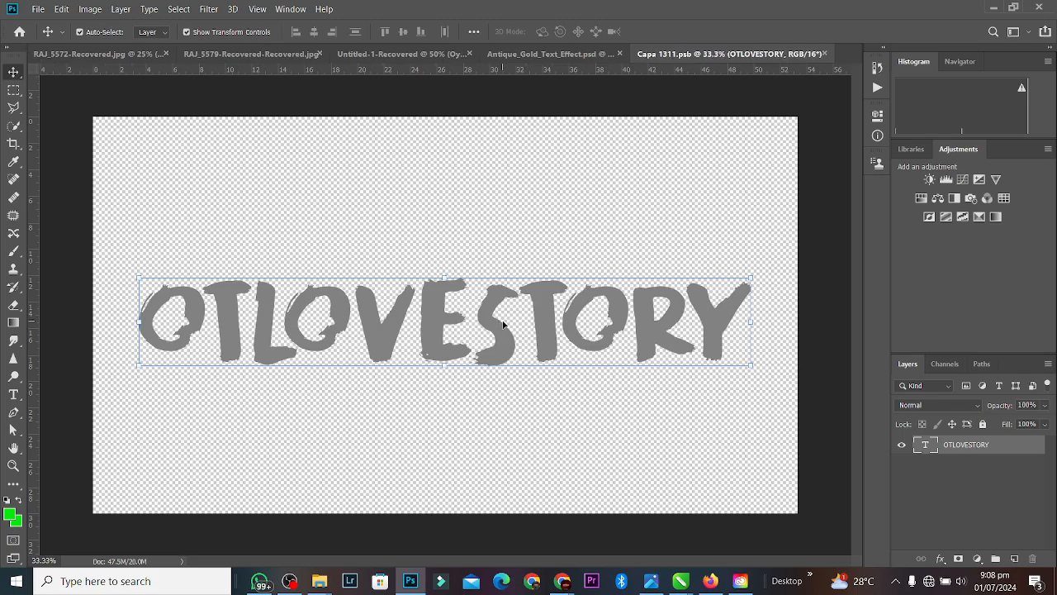
left_click(549, 53)
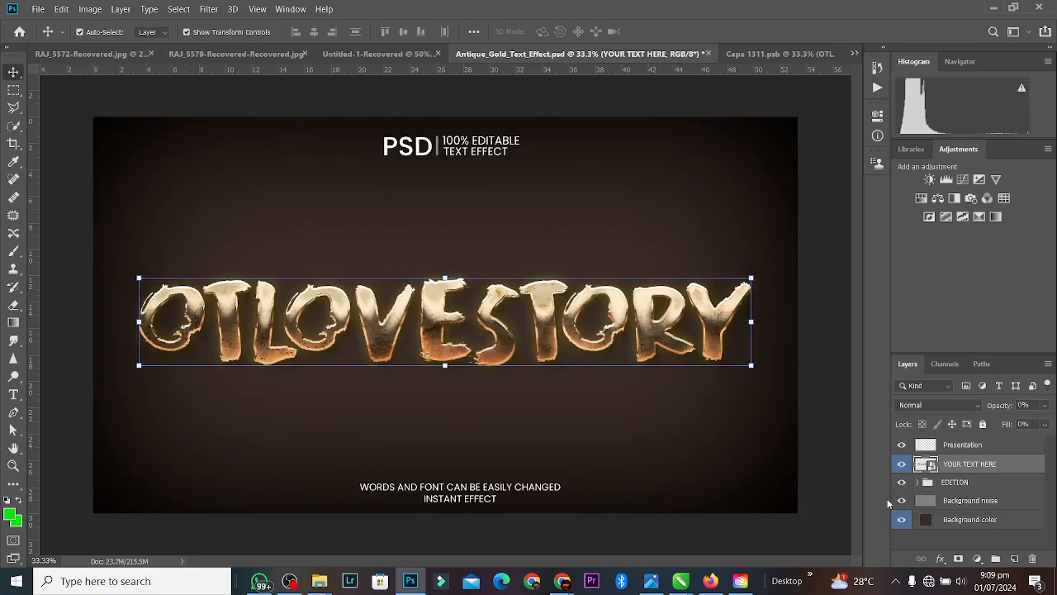
Step: Hide Background color, Presentation and Background noise, merge the gold text, and drag it into Untitled-1-Recovered
left_click(902, 520)
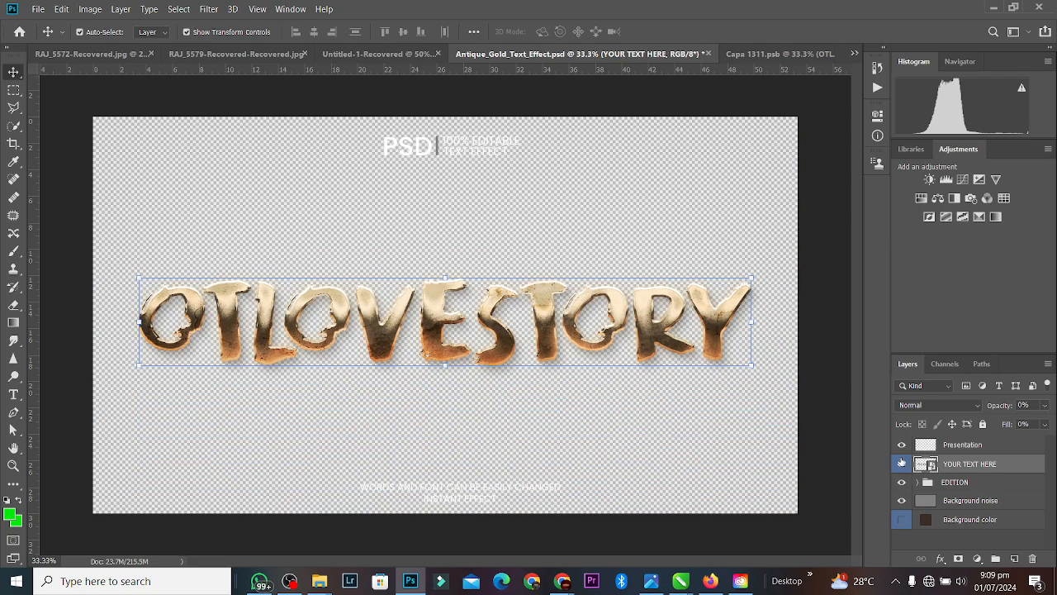
left_click(902, 446)
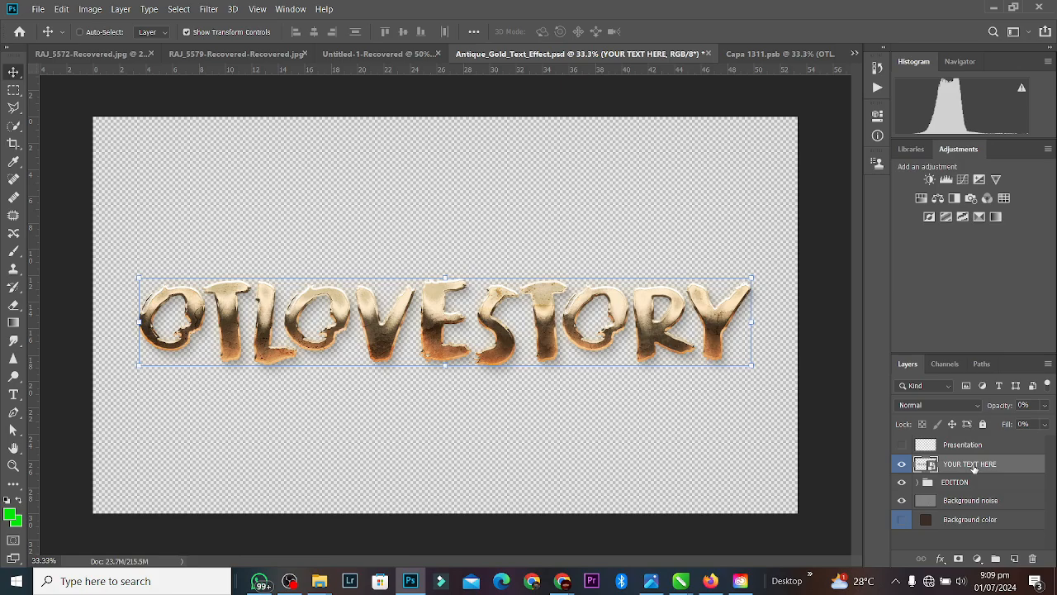
key("ctrl+shift+alt+e")
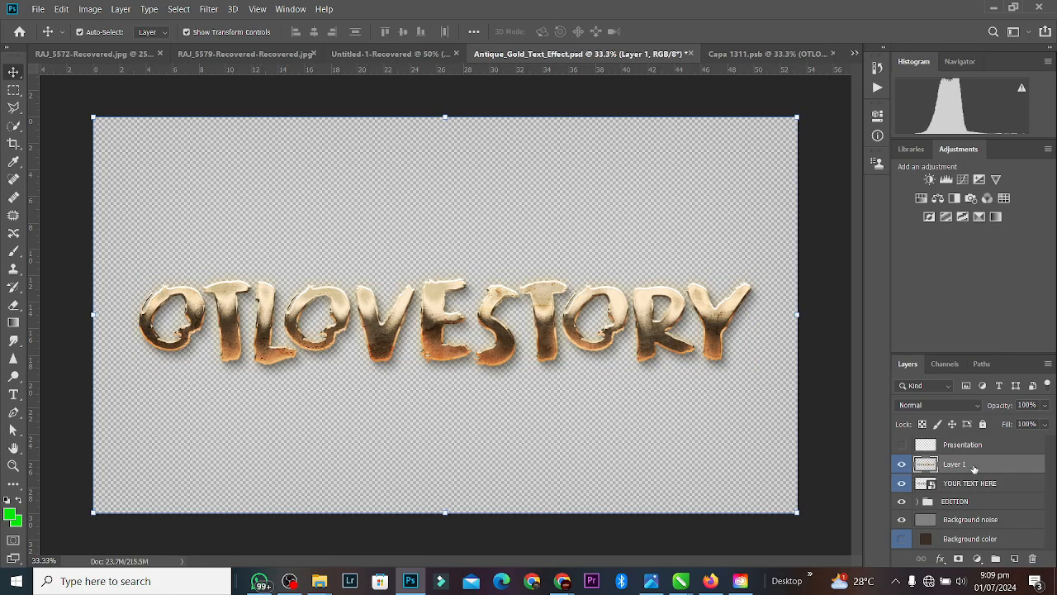
key("ctrl+z")
left_click(901, 505)
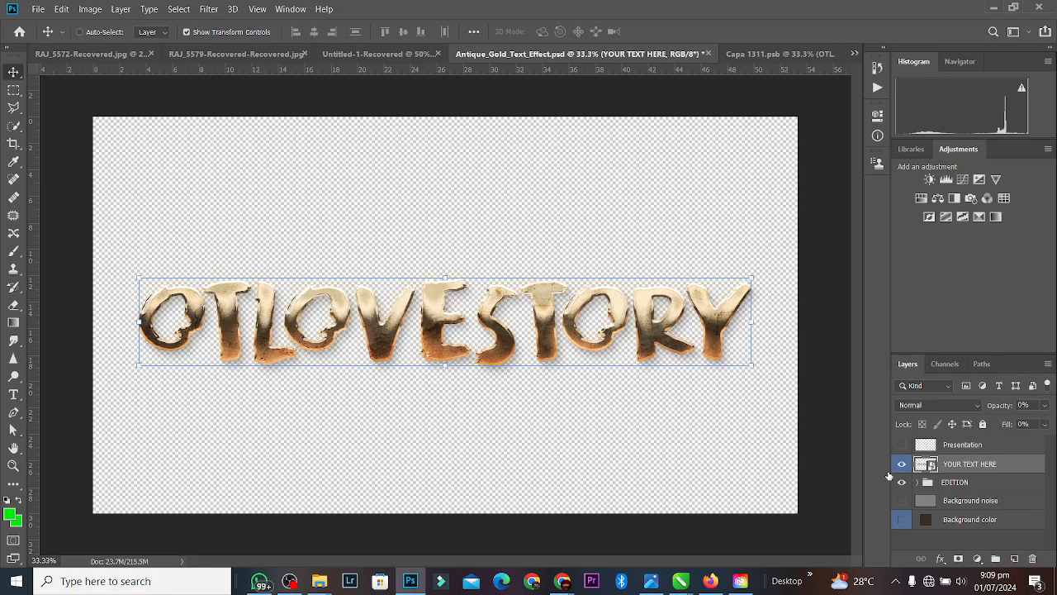
key("ctrl+shift+alt+e")
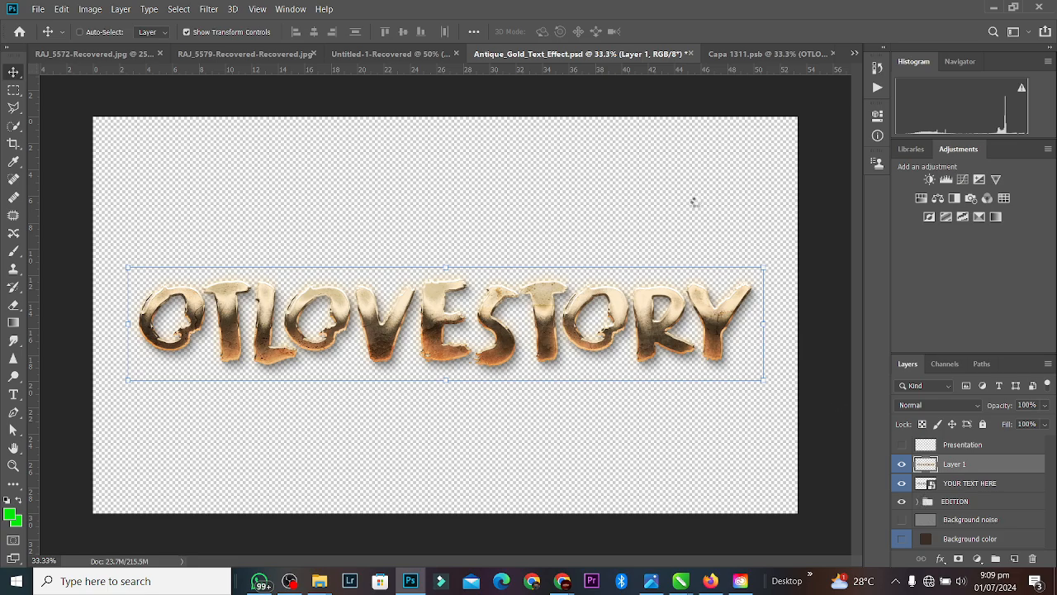
left_click_drag(372, 28, 438, 272)
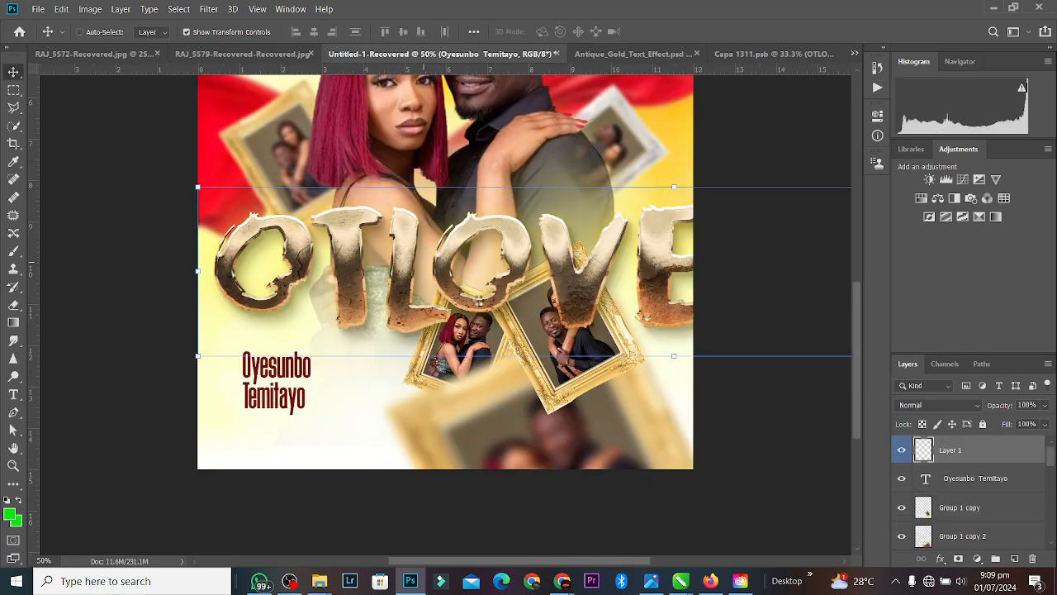
Step: Scale the gold OTLOVESTORY layer to 26.74% below the frames, then move the names text upward
left_click_drag(572, 275, 413, 227)
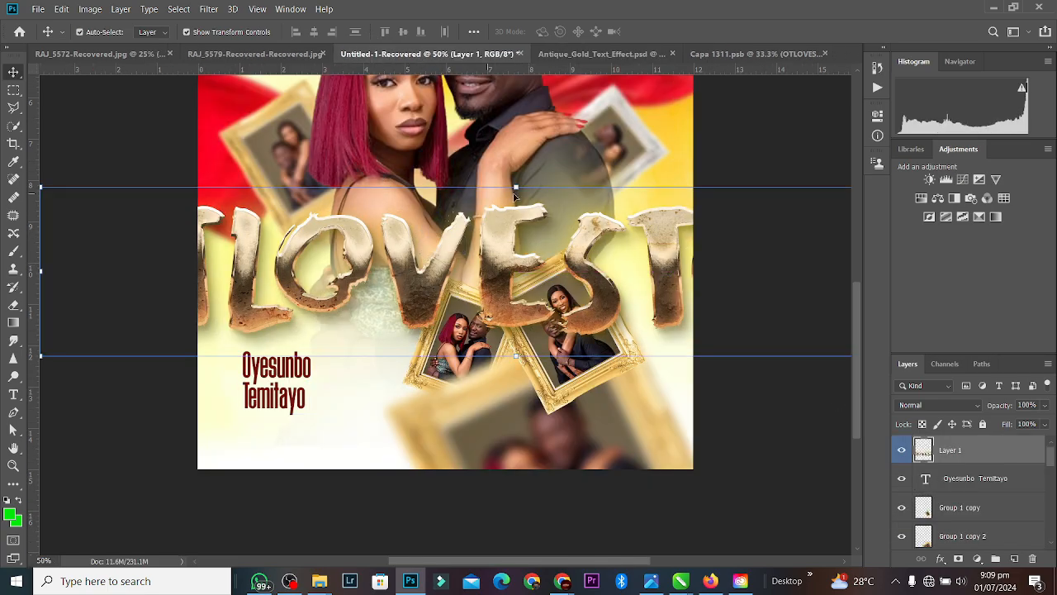
left_click_drag(516, 190, 482, 312)
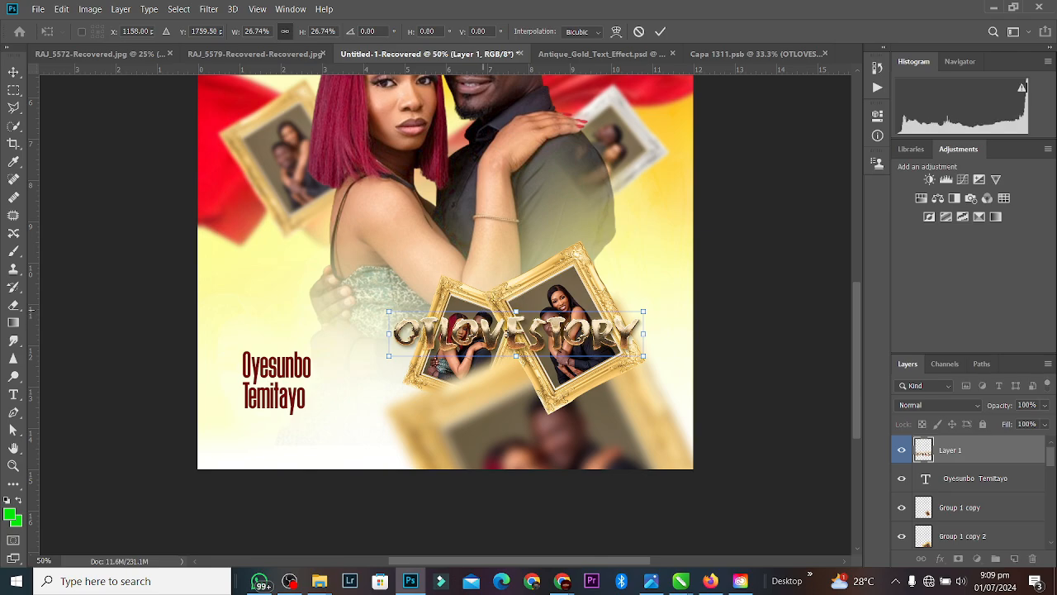
left_click_drag(526, 341, 467, 429)
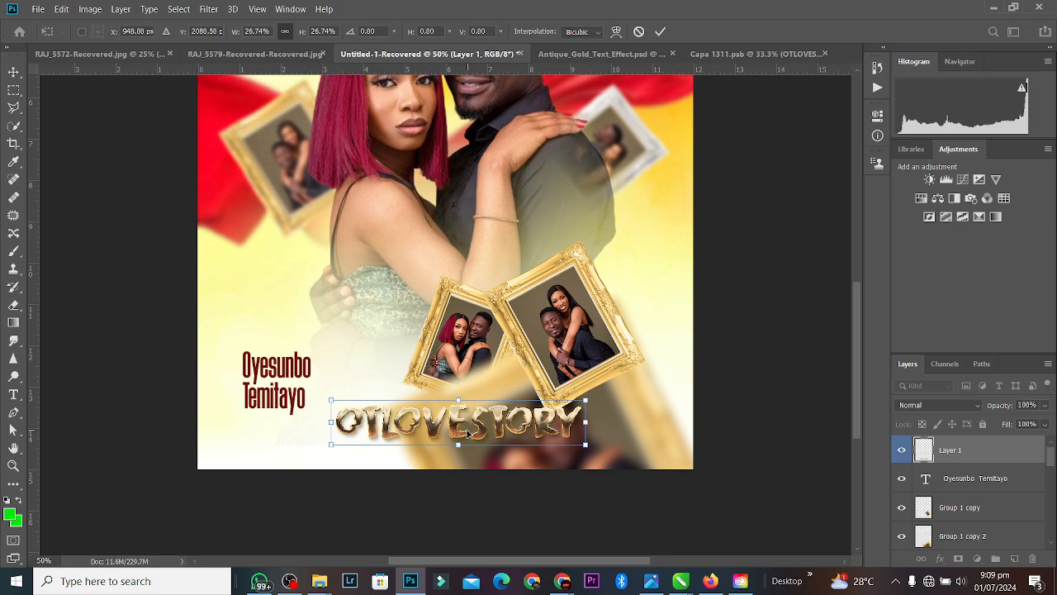
key("ctrl+minus")
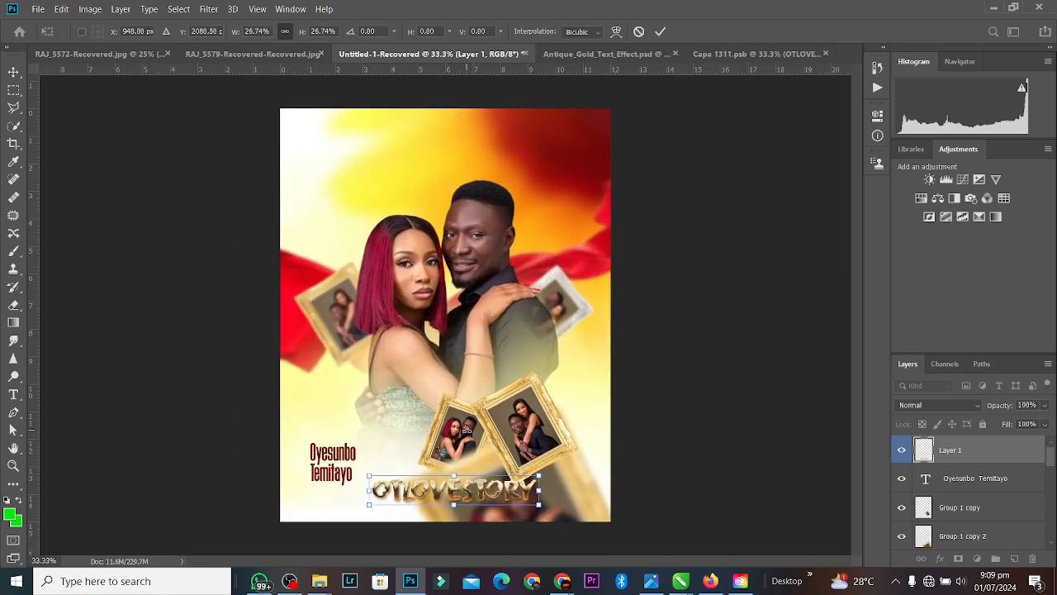
left_click(661, 34)
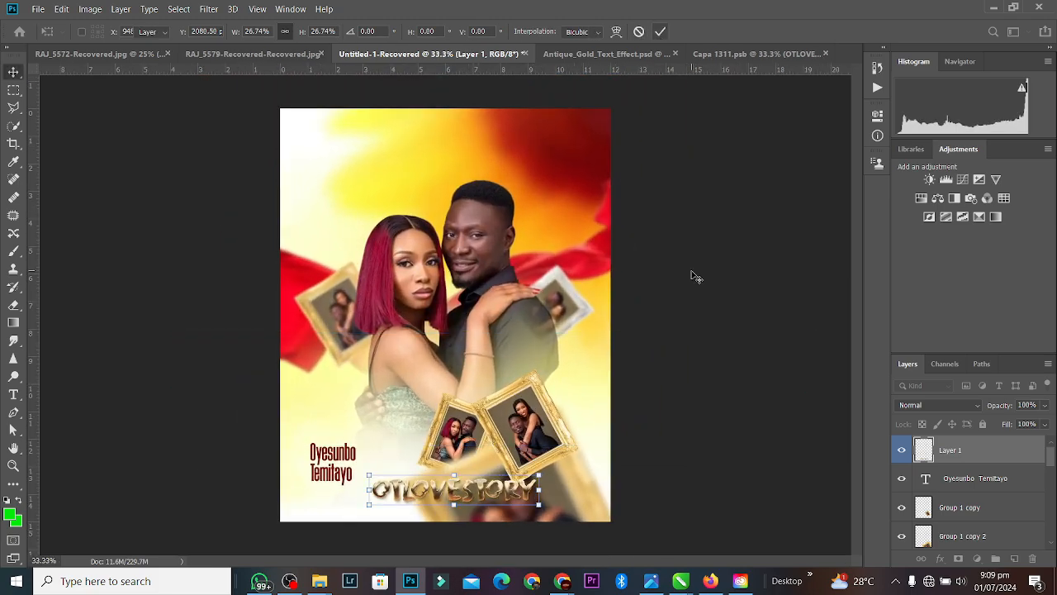
left_click(327, 456)
left_click_drag(326, 457, 544, 197)
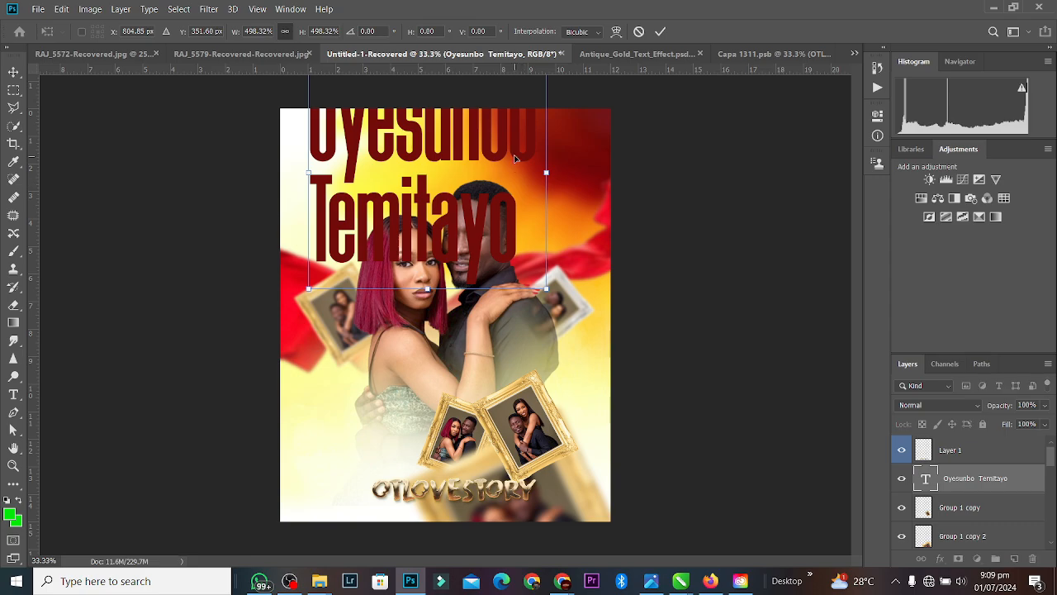
left_click_drag(515, 158, 539, 219)
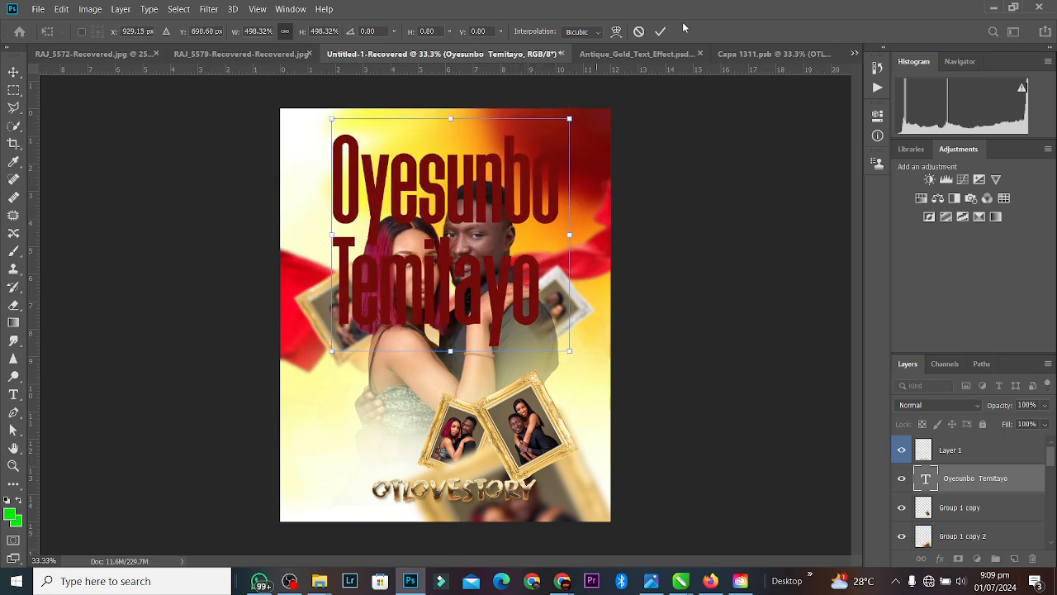
key("Return")
double_click(541, 187)
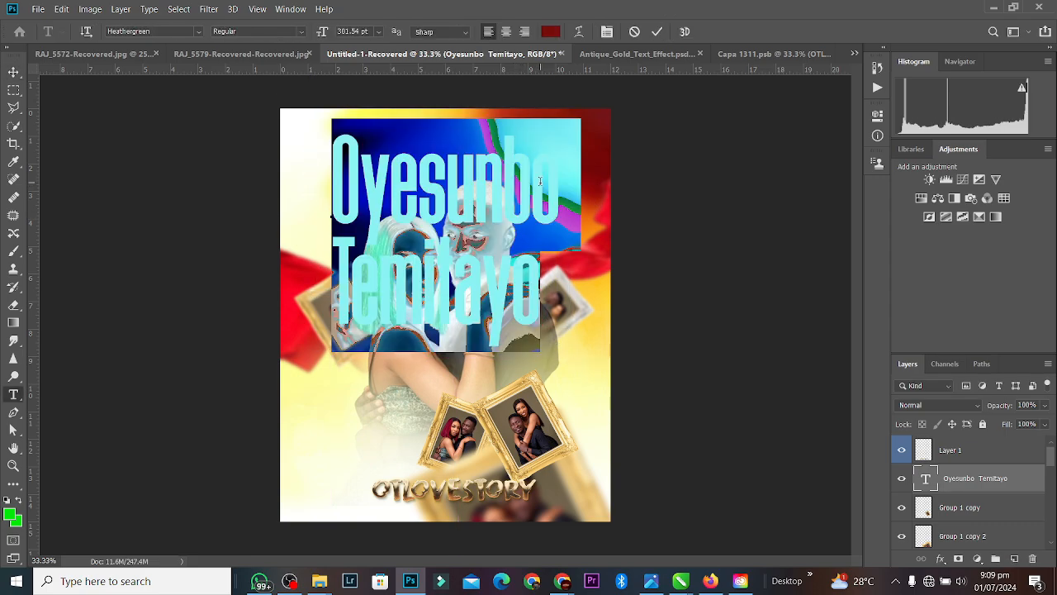
left_click(551, 31)
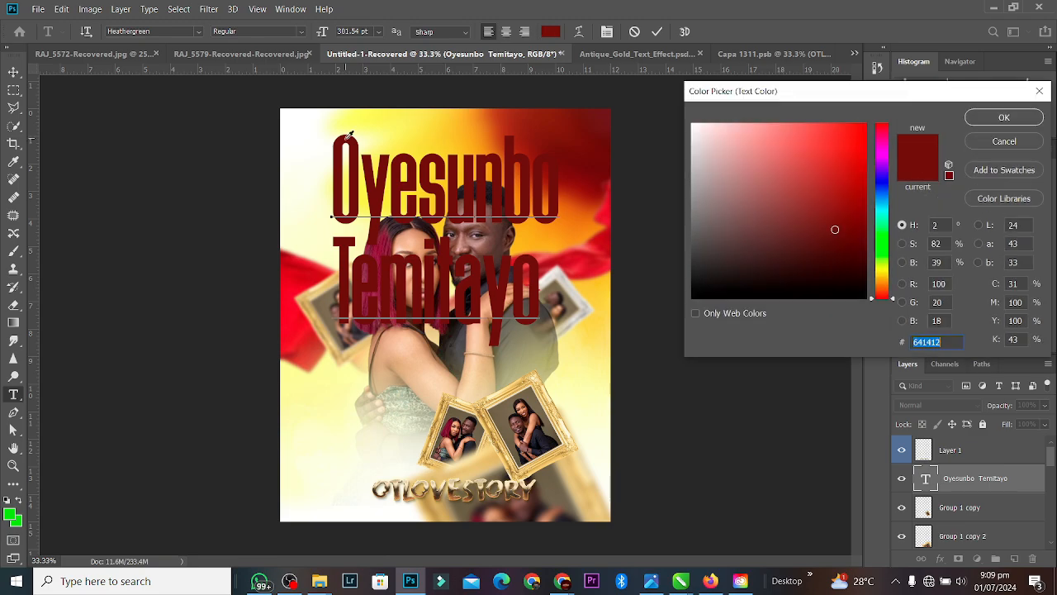
left_click(304, 114)
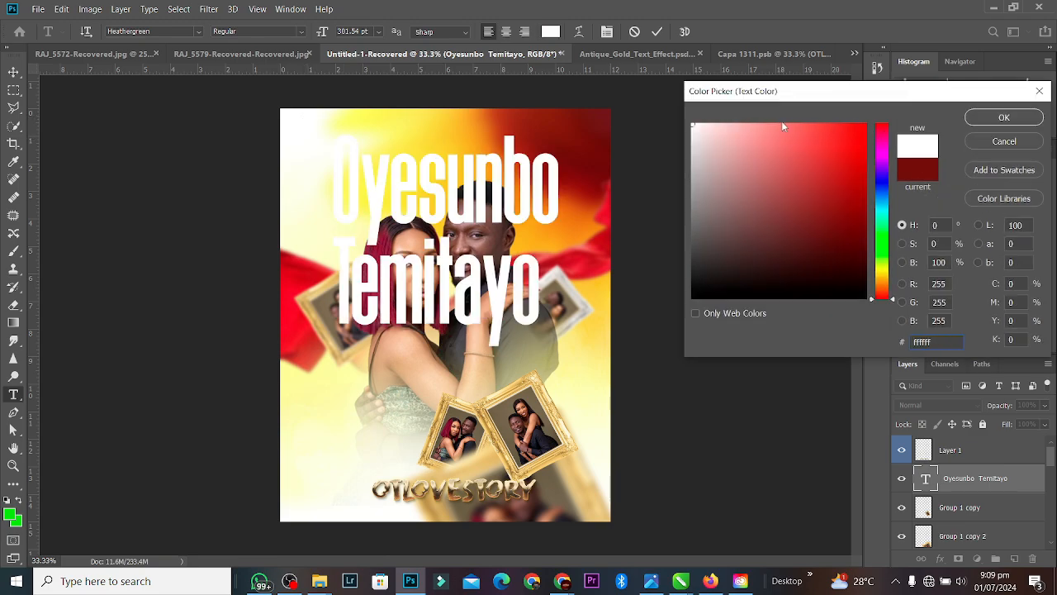
left_click(1005, 117)
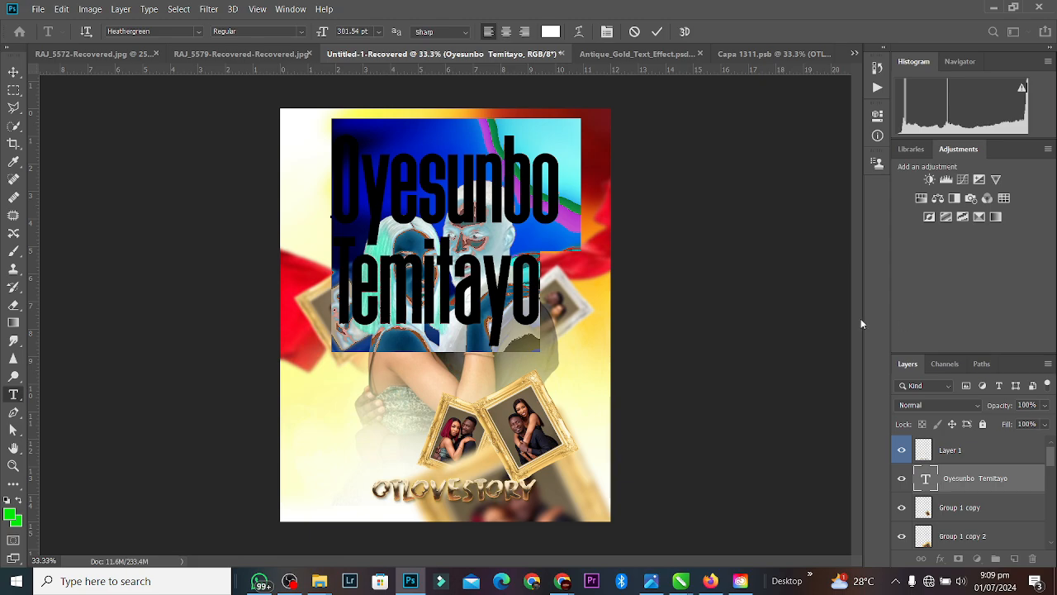
left_click(656, 31)
Step: Set the names text layer to Overlay blend mode with 48% fill
key("v")
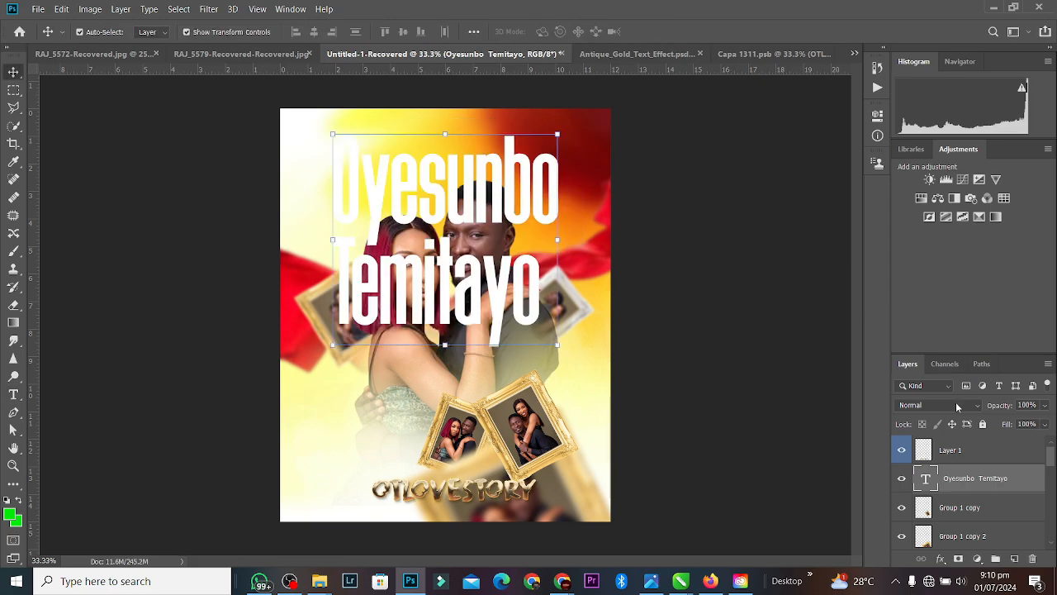
left_click(956, 404)
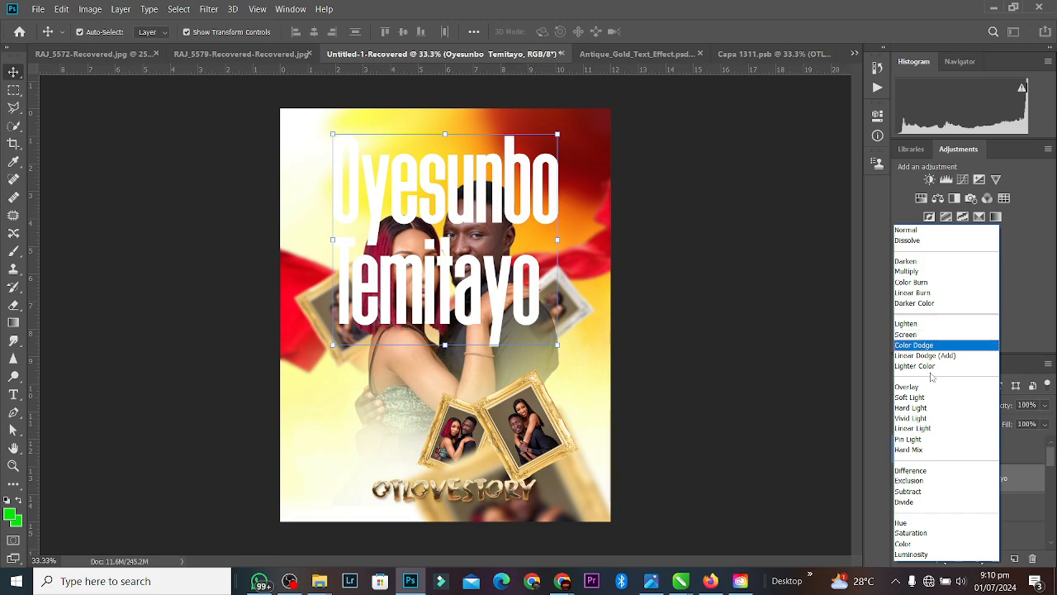
left_click(927, 388)
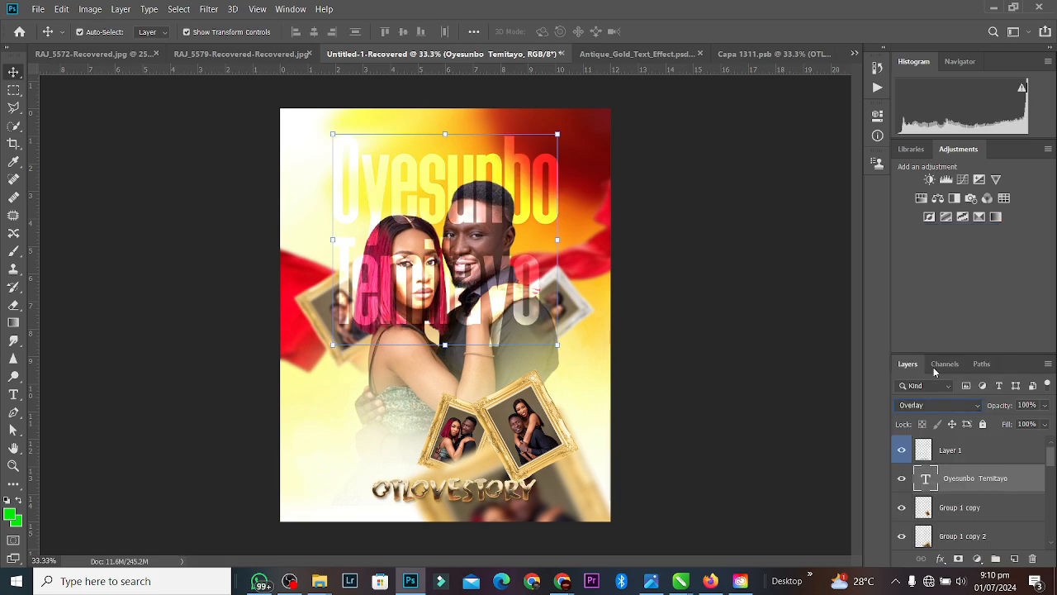
left_click(1046, 425)
left_click_drag(1024, 442, 991, 443)
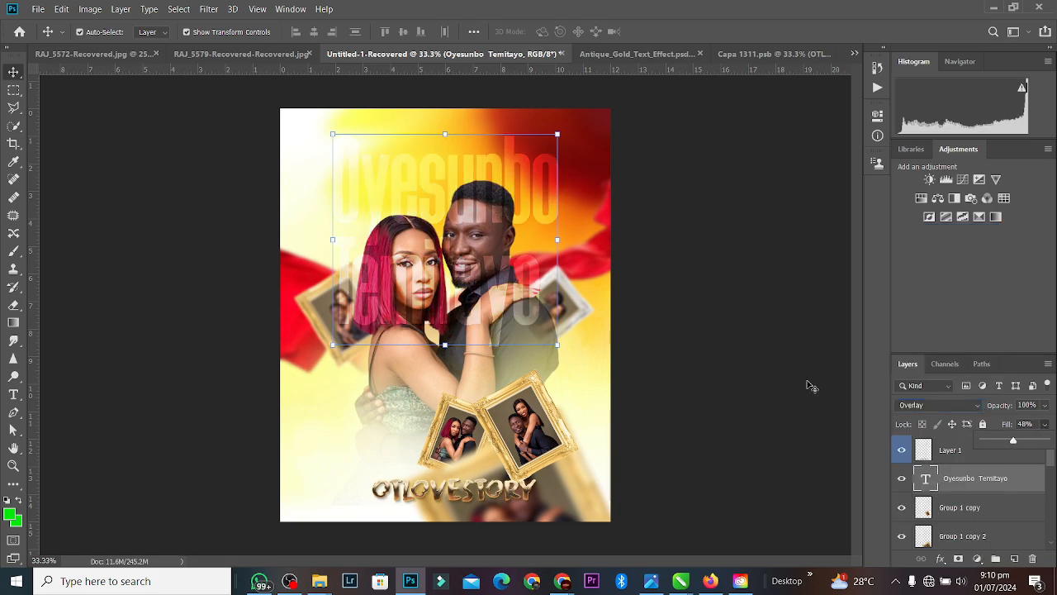
left_click(732, 323)
Step: Move the names text layer two steps down, behind the couple's cutout layer
left_click(554, 187)
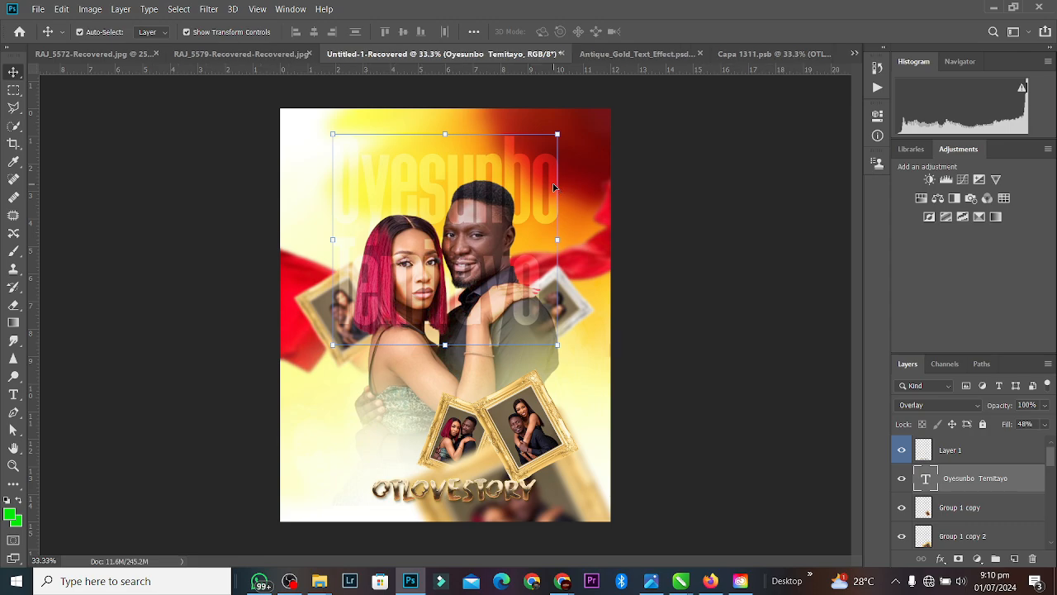
key("ctrl+bracketleft")
key("ctrl+bracketleft")
key("ctrl+bracketleft")
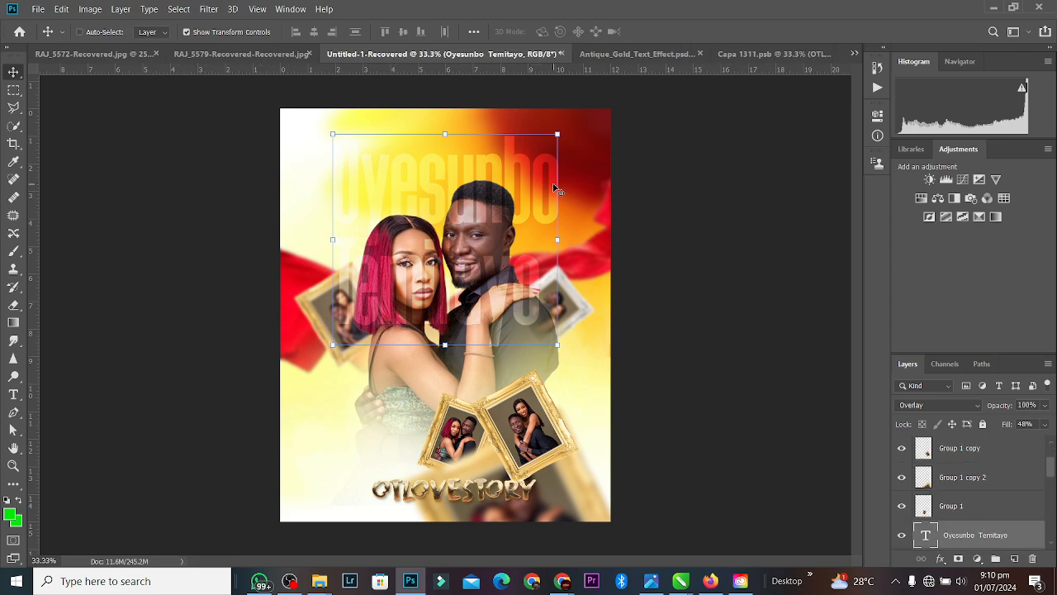
key("ctrl+bracketleft")
key("ctrl+bracketleft")
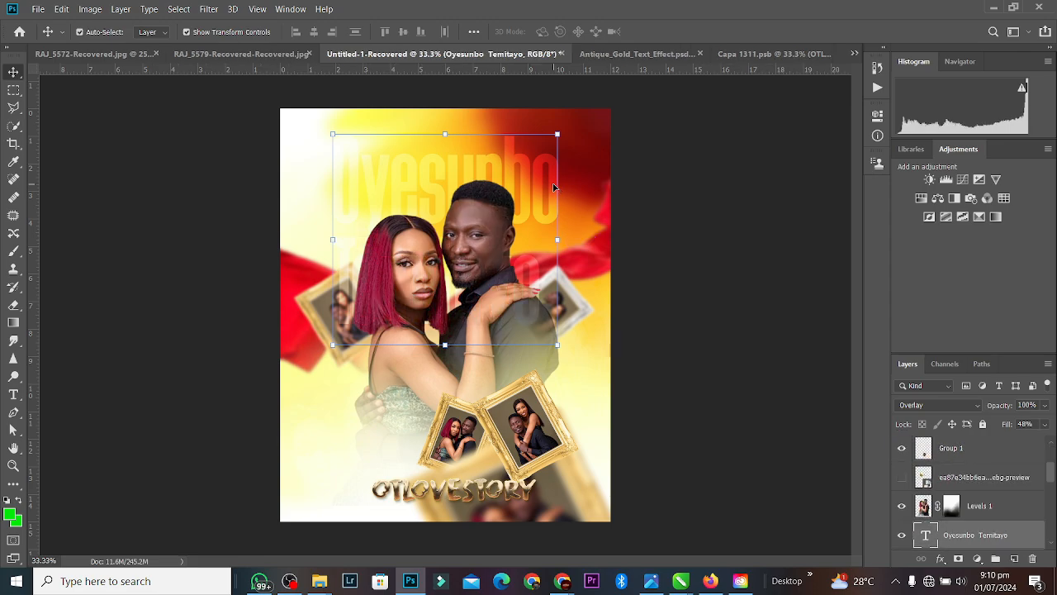
left_click(690, 173)
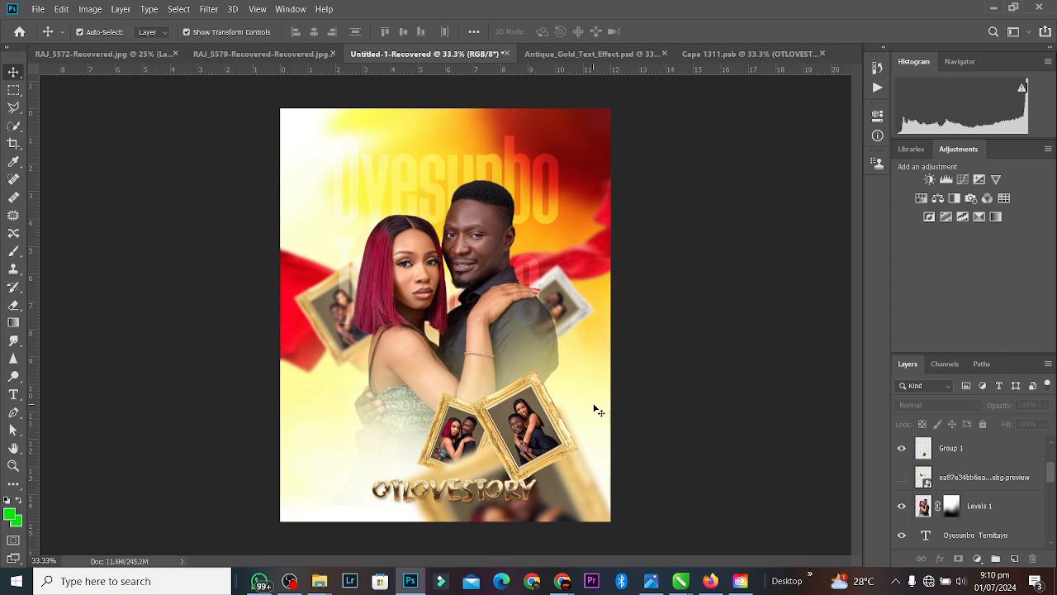
Step: Add a Hue/Saturation adjustment, then delete it
left_click(936, 198)
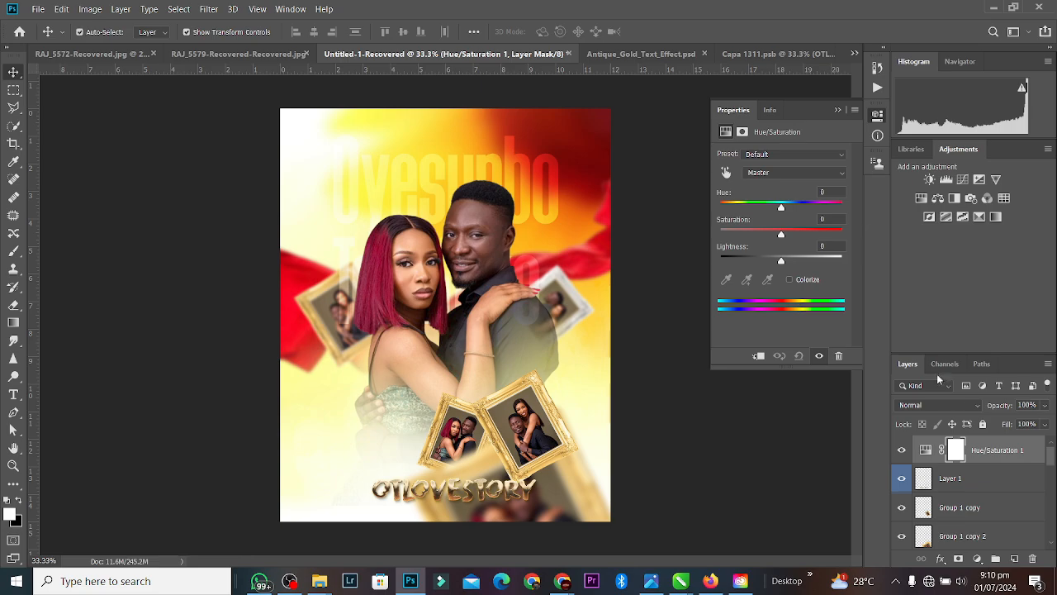
left_click(996, 448)
key("Delete")
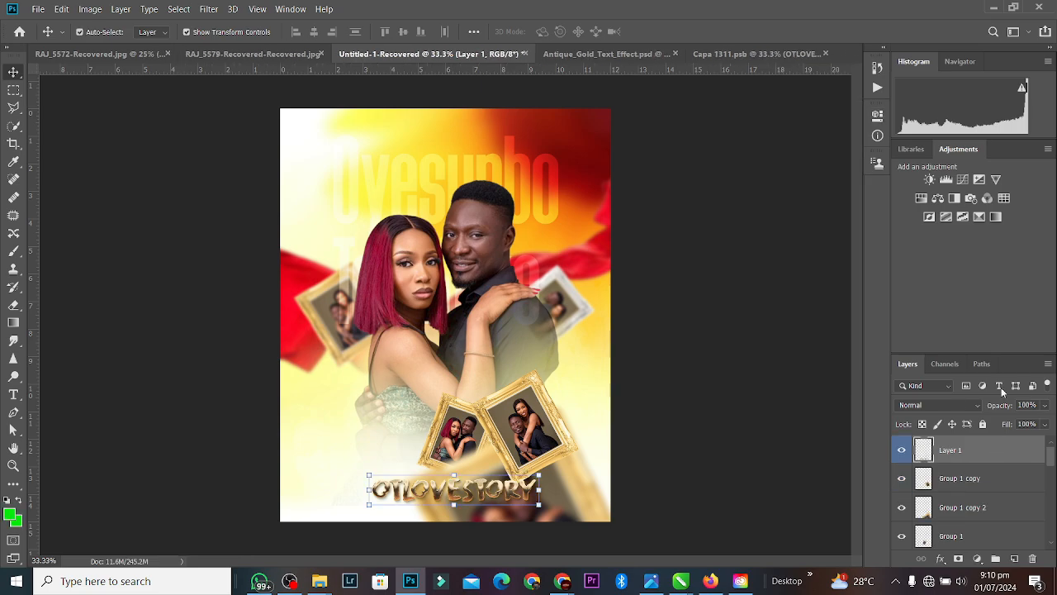
Step: Add a Levels adjustment with midtones at 0.37 and invert its mask to black
left_click(946, 180)
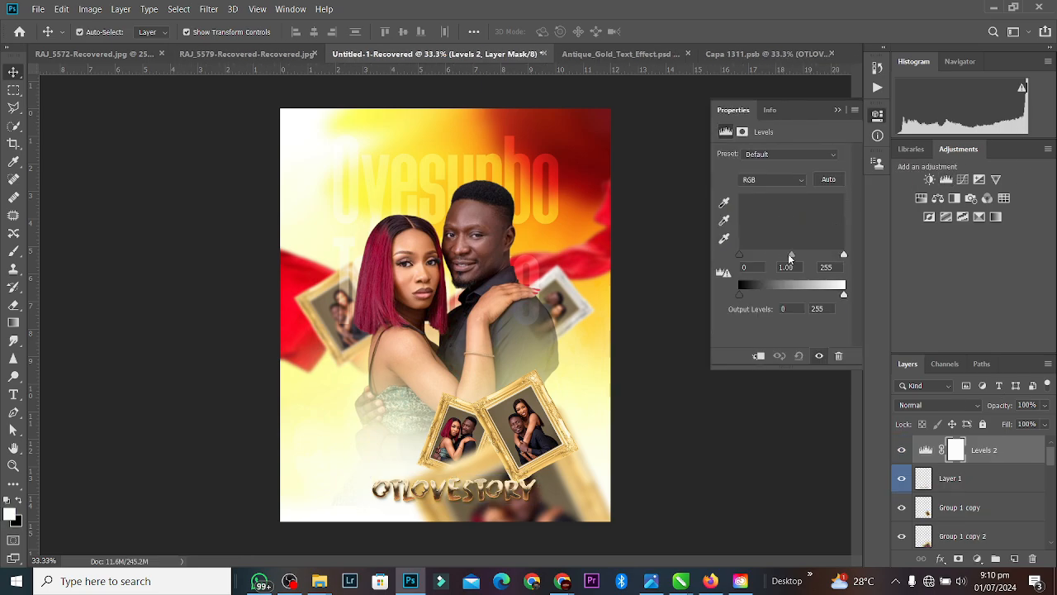
left_click_drag(791, 255, 821, 261)
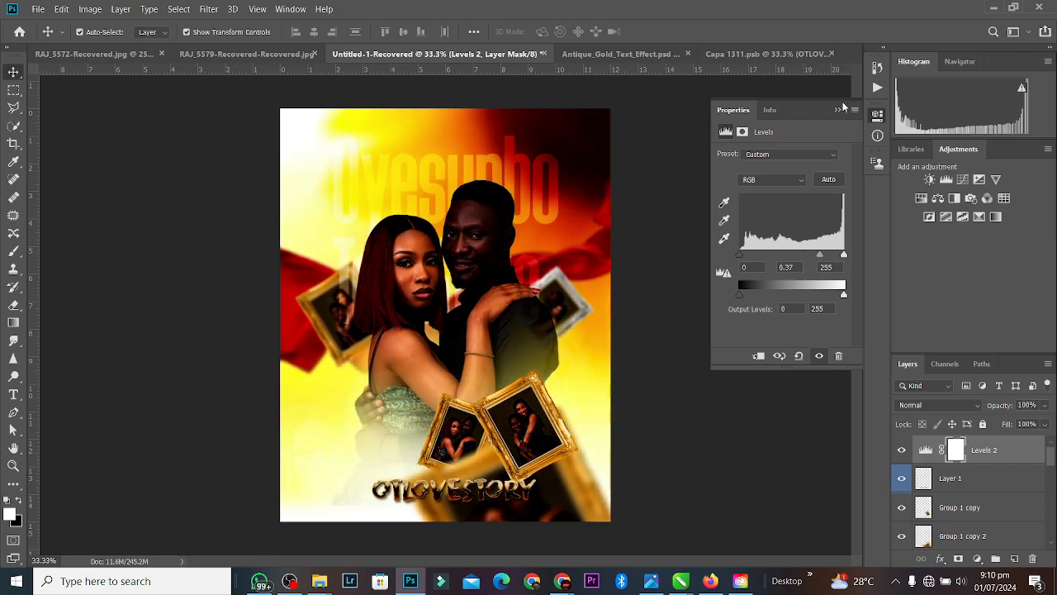
left_click(994, 453)
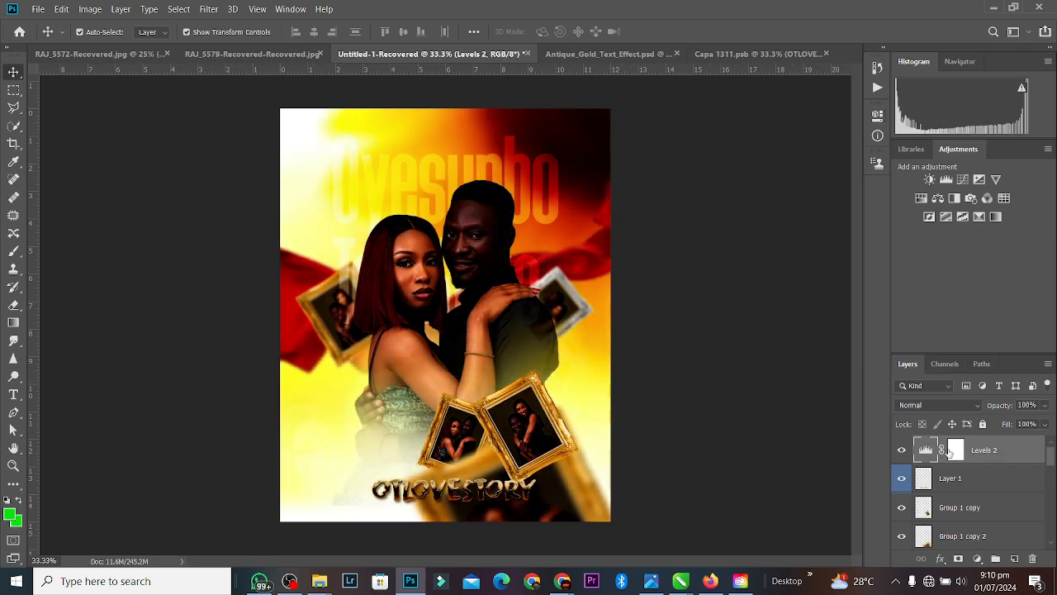
left_click(955, 450)
key("ctrl+i")
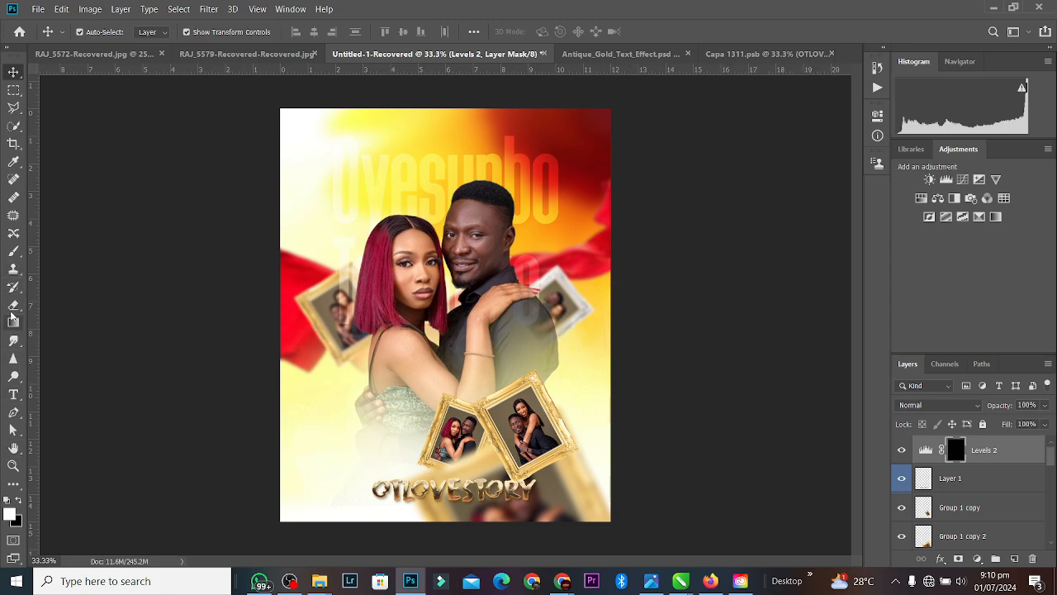
Step: Erase the Levels 2 mask at the top-left with swapped colours and a smaller brush
left_click(13, 305)
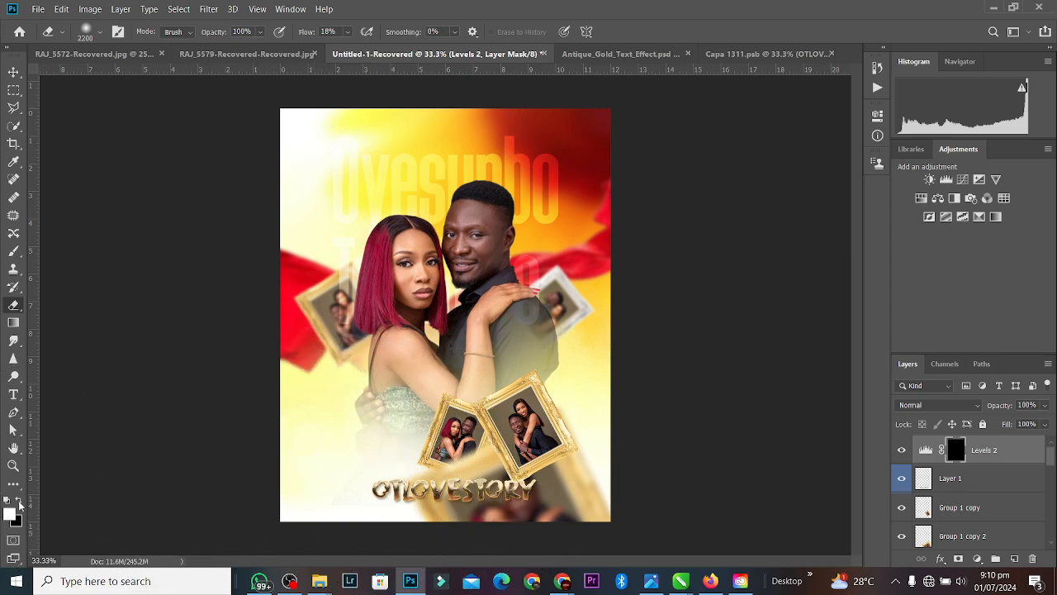
left_click(18, 502)
key("bracketleft")
key("bracketleft")
key("bracketleft")
key("bracketleft")
key("bracketleft")
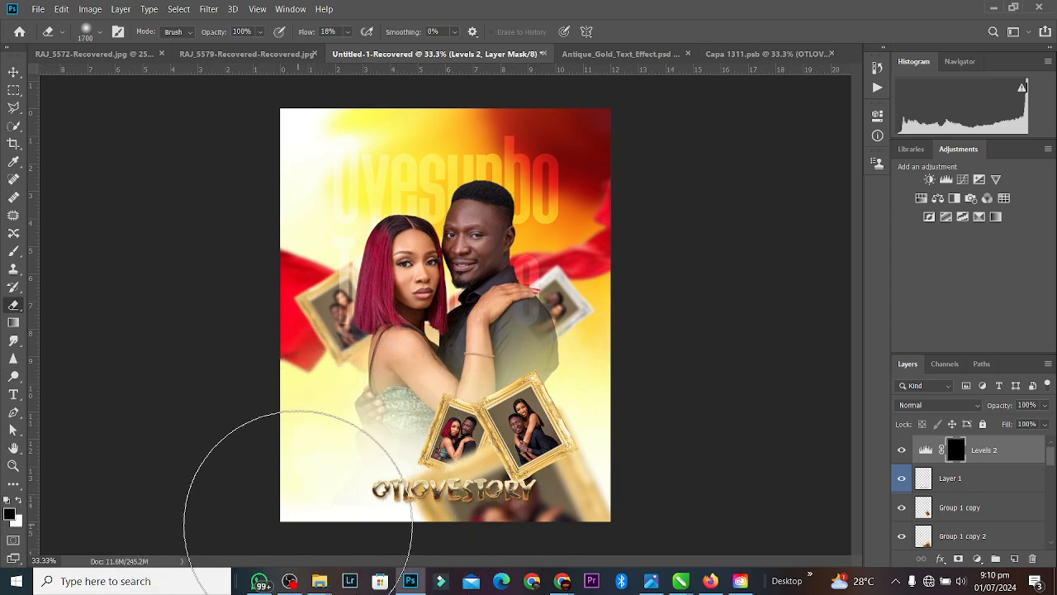
key("bracketleft")
key("bracketleft")
key("bracketleft")
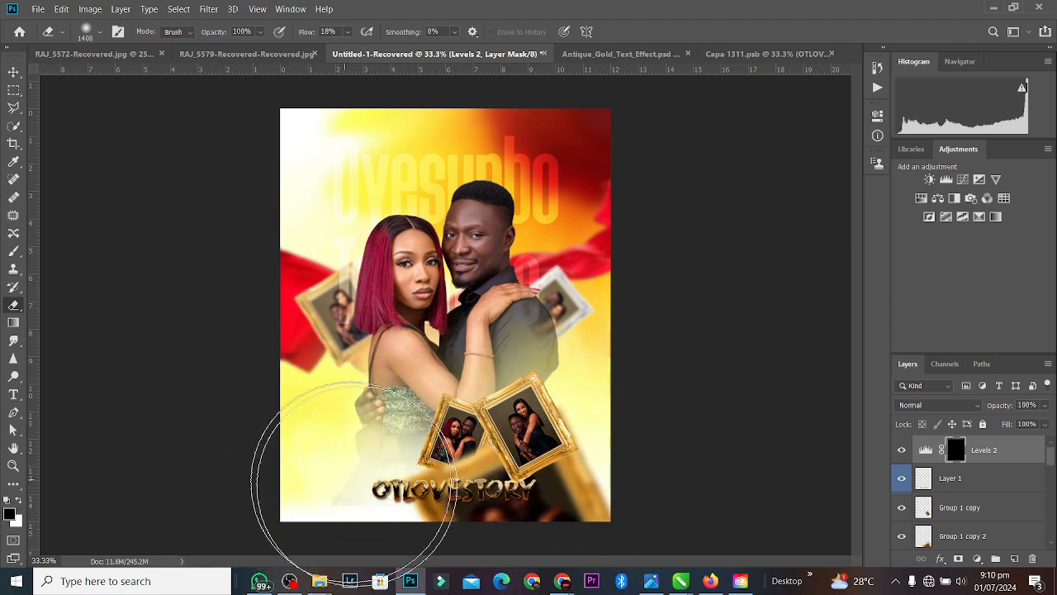
left_click(275, 85)
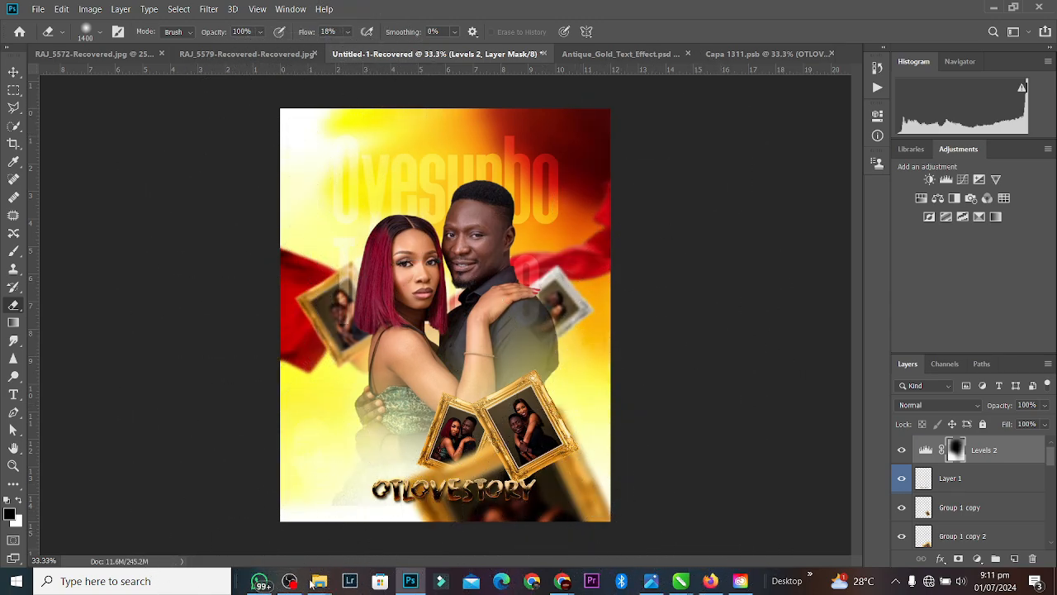
left_click(14, 72)
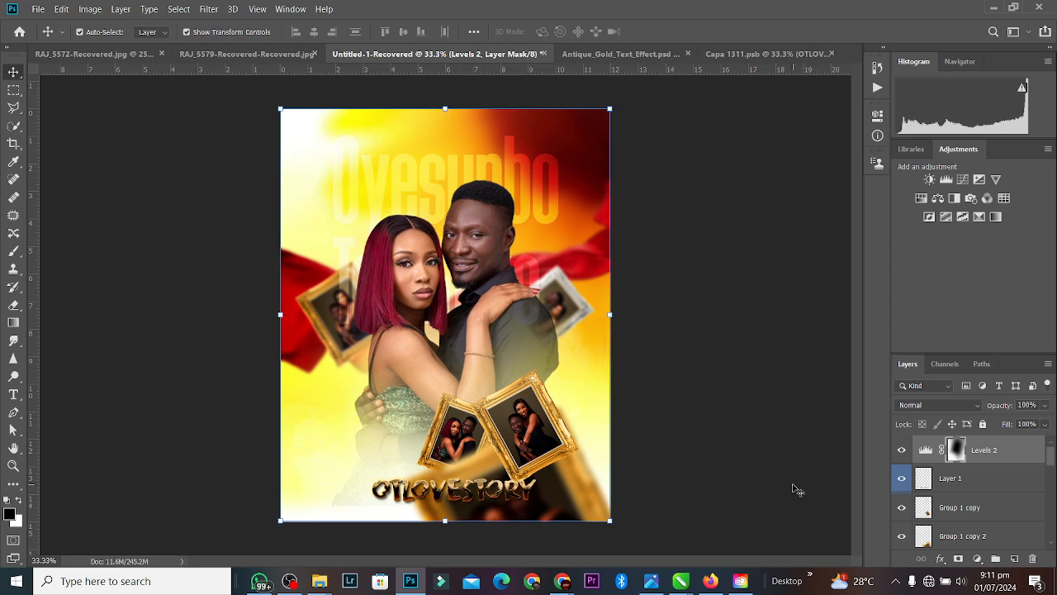
Step: Shift the Levels 2 adjustment down and up within the layer stack
key("ctrl+bracketleft")
key("ctrl+bracketleft")
key("ctrl+bracketleft")
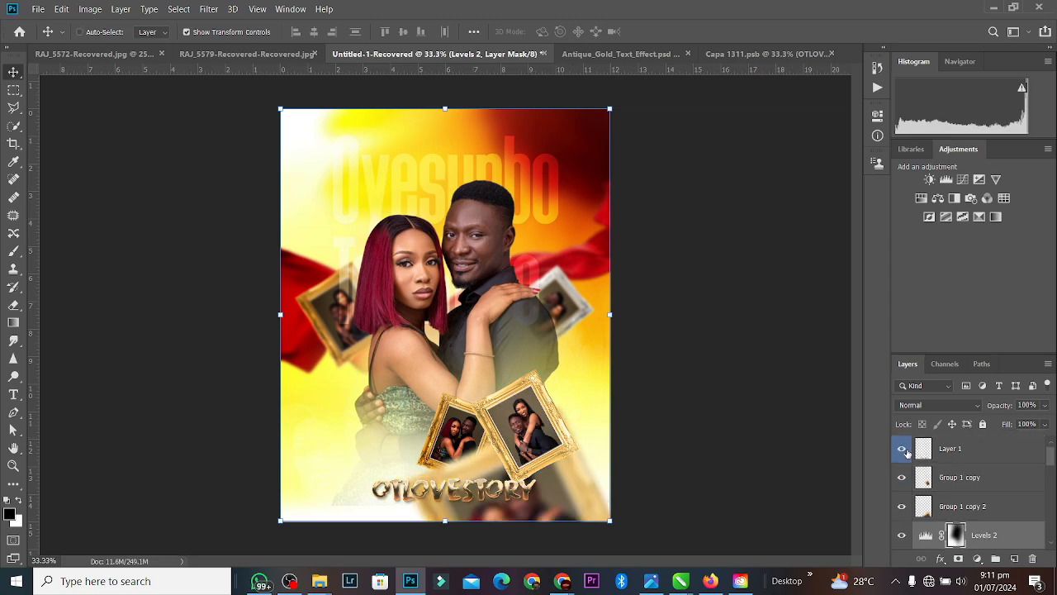
key("ctrl+bracketright")
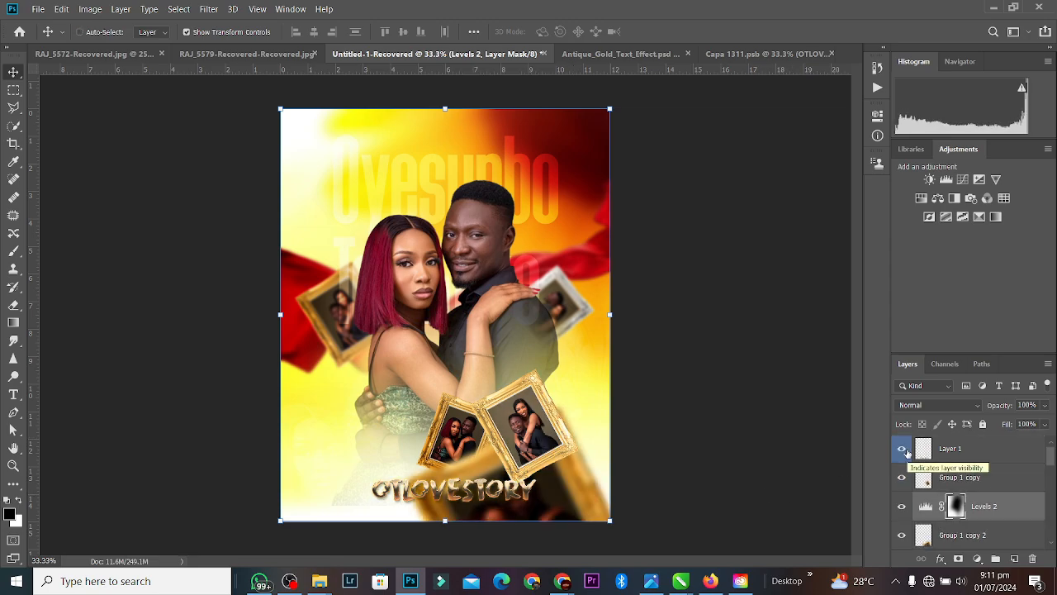
key("ctrl+bracketleft")
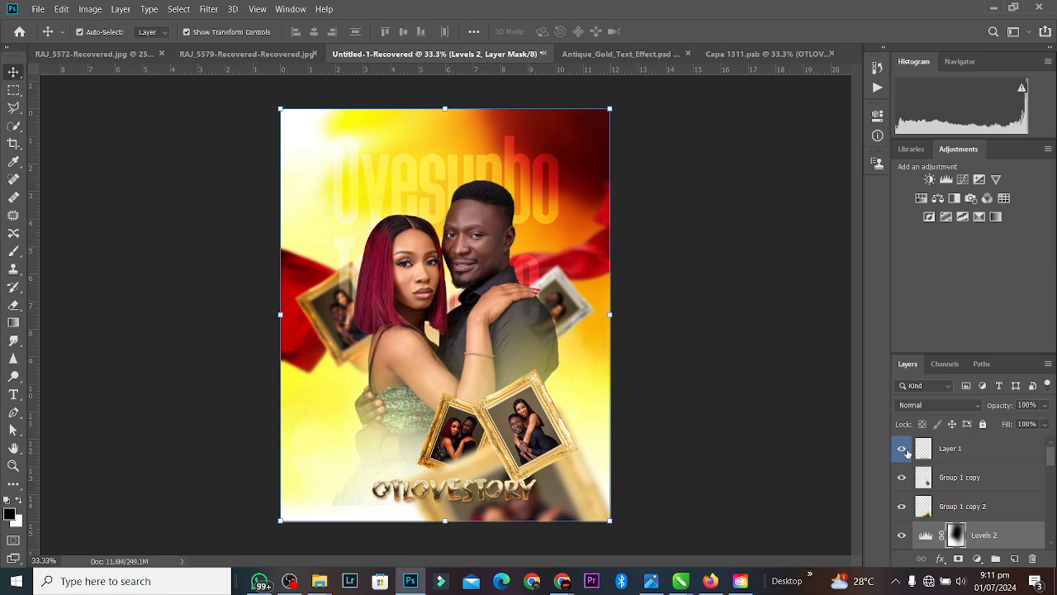
key("Delete")
left_click(715, 418)
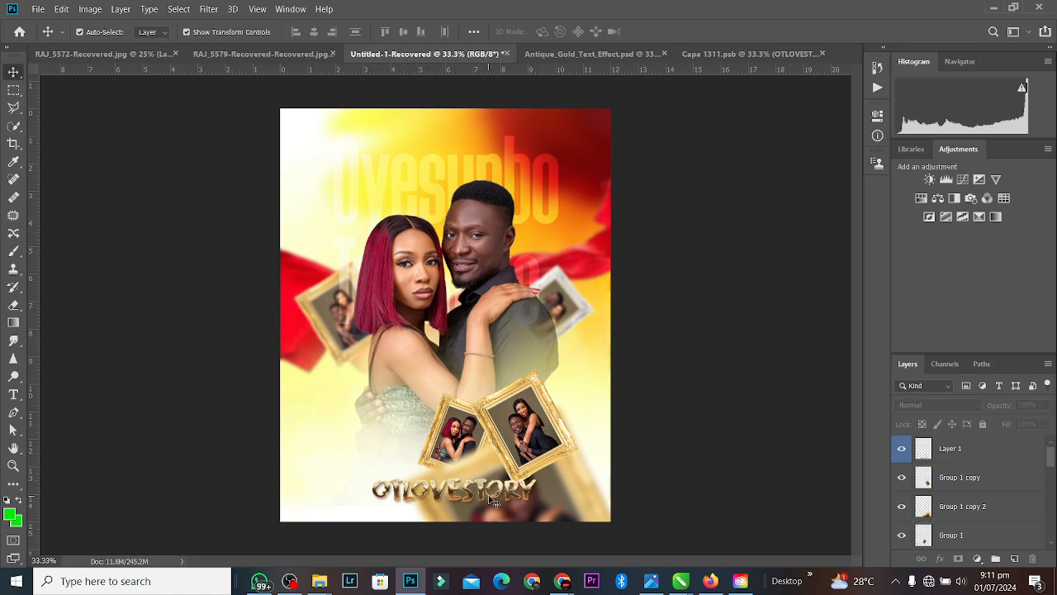
Step: Try moving the OTLOVESTORY title up, then undo it and the painted mask strokes
left_click_drag(491, 500, 484, 164)
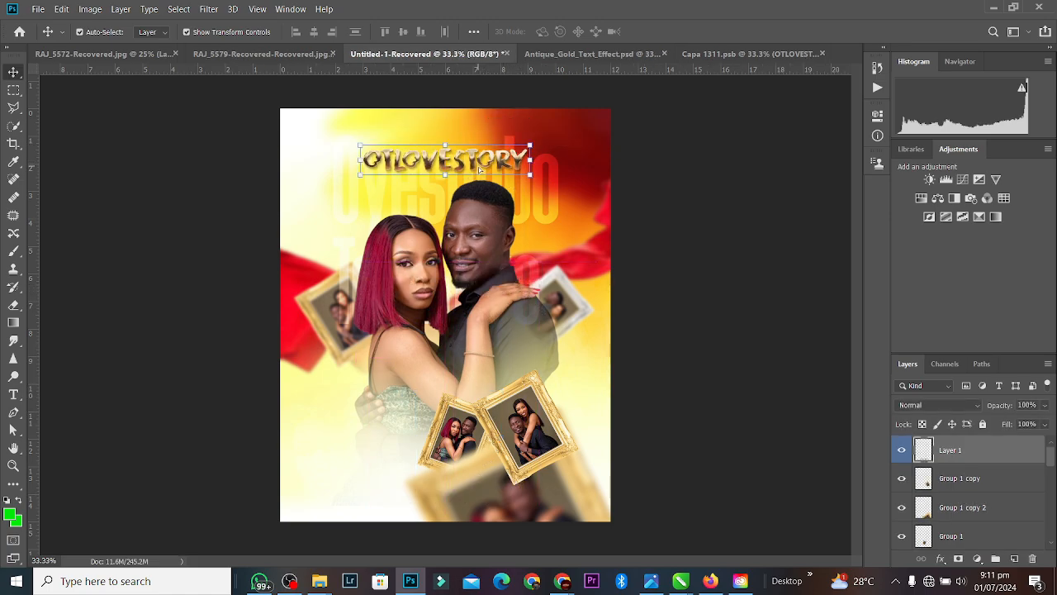
left_click(735, 176)
key("ctrl+z")
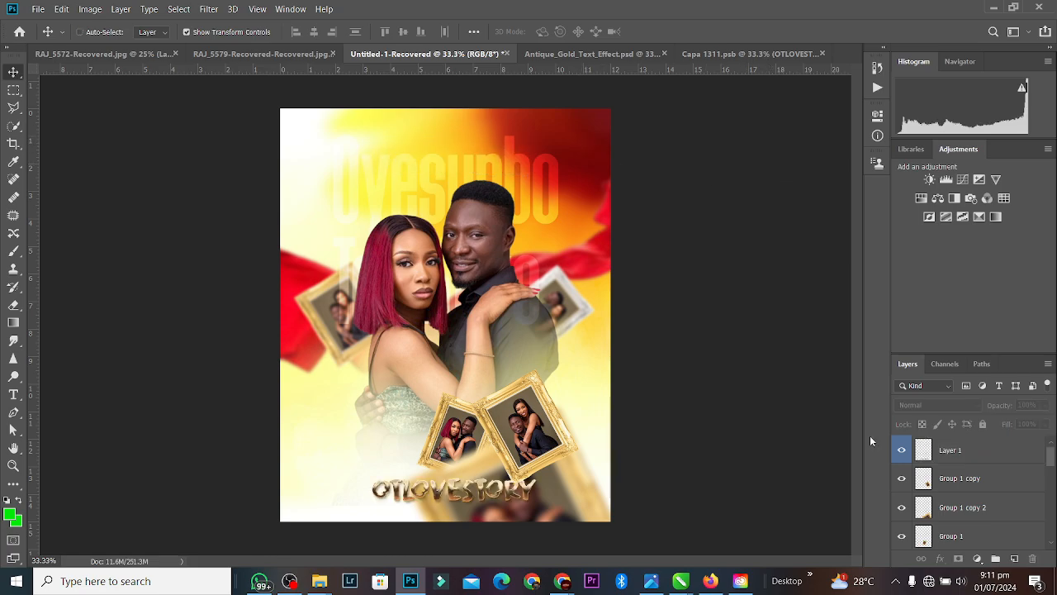
key("ctrl+z")
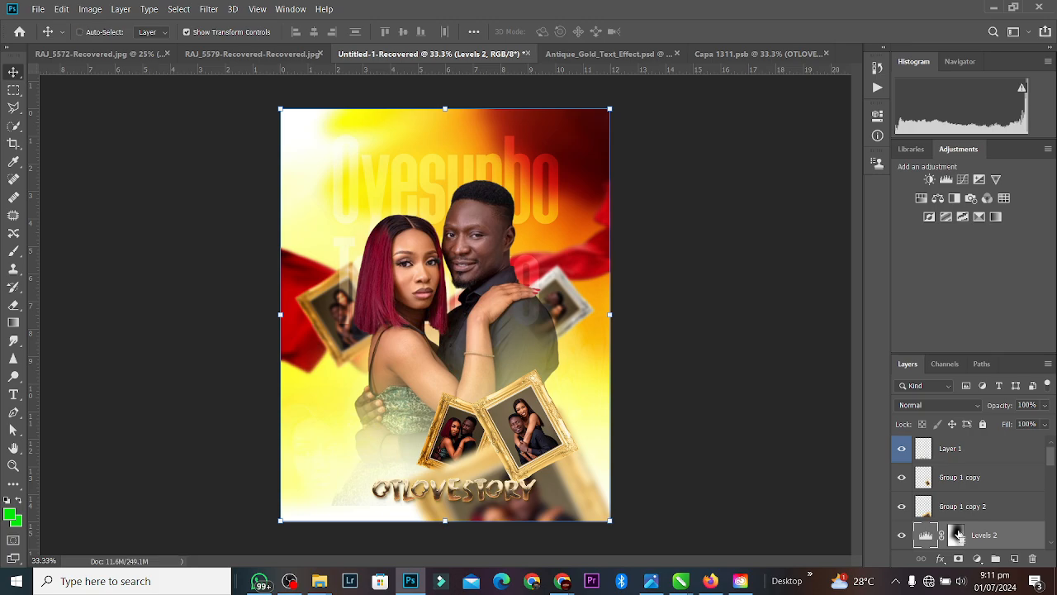
key("ctrl+bracketright")
key("ctrl+bracketright")
key("ctrl+z")
key("ctrl+z")
key("ctrl+z")
key("ctrl+z")
key("ctrl+z")
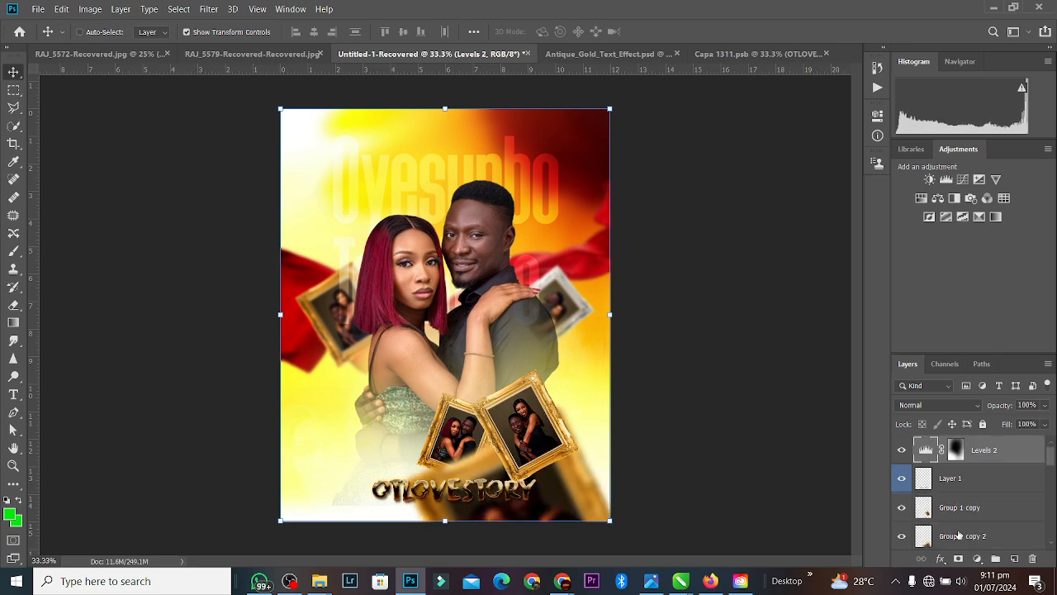
key("ctrl+z")
key("ctrl+z")
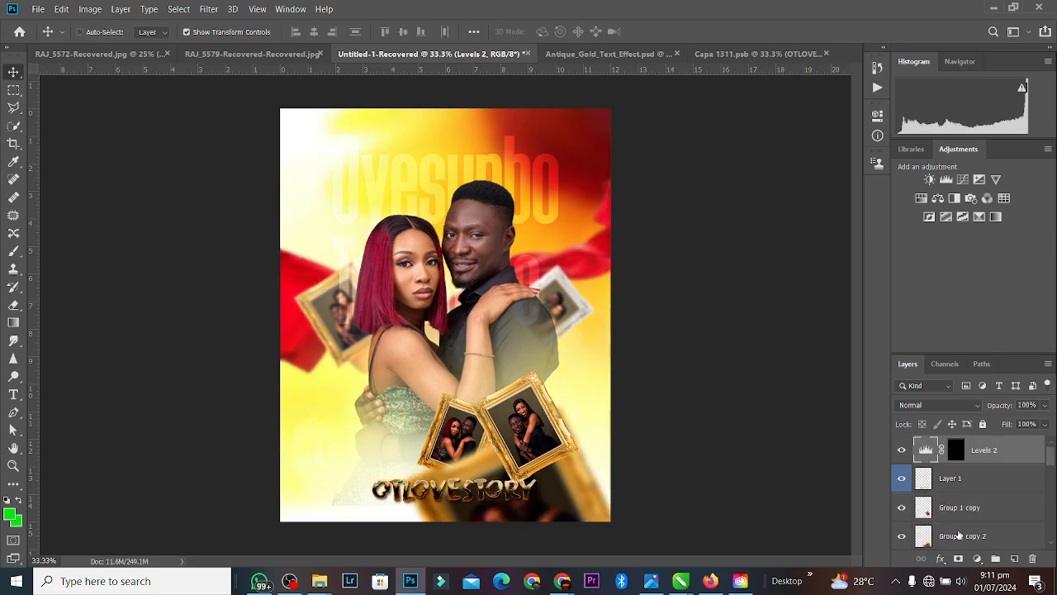
Step: Erase the Levels 2 mask at the poster's top-left and top-right corners
left_click(13, 305)
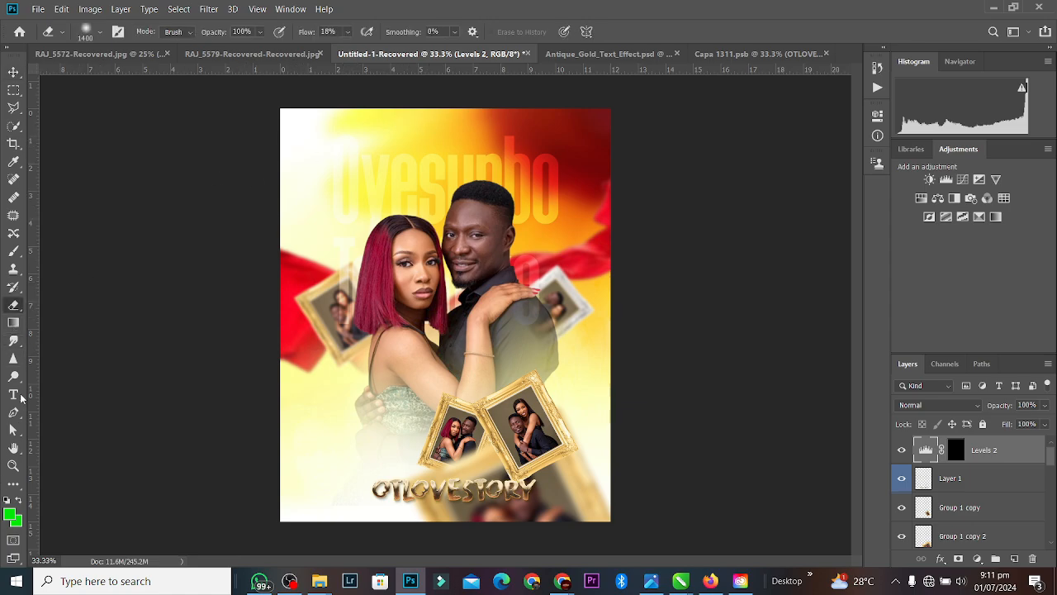
left_click(956, 450)
mouse_move(272, 148)
left_mouse_down()
mouse_move(327, 133)
mouse_move(267, 172)
mouse_move(217, 188)
mouse_move(372, 116)
mouse_move(245, 176)
mouse_move(273, 180)
mouse_move(391, 112)
mouse_move(651, 97)
mouse_move(504, 97)
mouse_move(435, 107)
left_mouse_up()
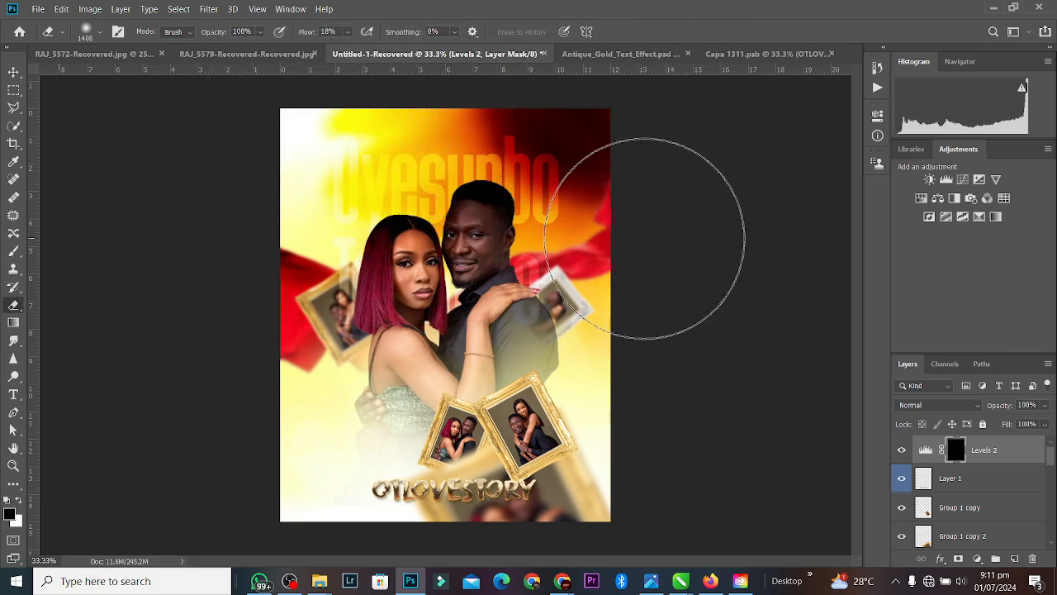
left_click_drag(656, 228, 608, 231)
Step: Move Levels 2 two steps down below the couple and drag the OTLOVESTORY title to the top
left_click(12, 72)
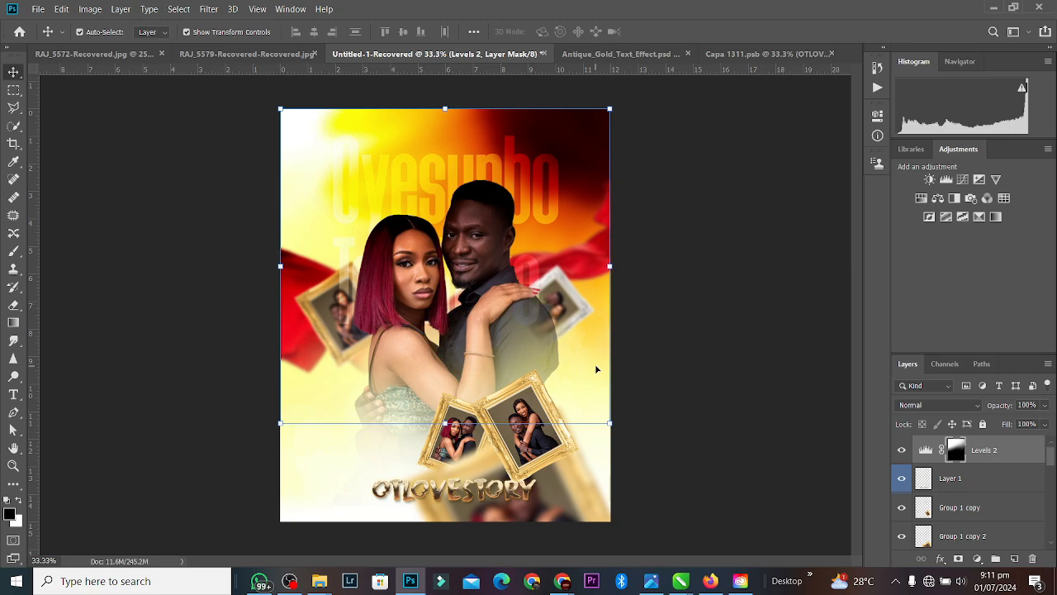
key("ctrl+bracketleft")
key("ctrl+bracketleft")
key("ctrl+bracketleft")
key("ctrl+bracketleft")
key("ctrl+bracketleft")
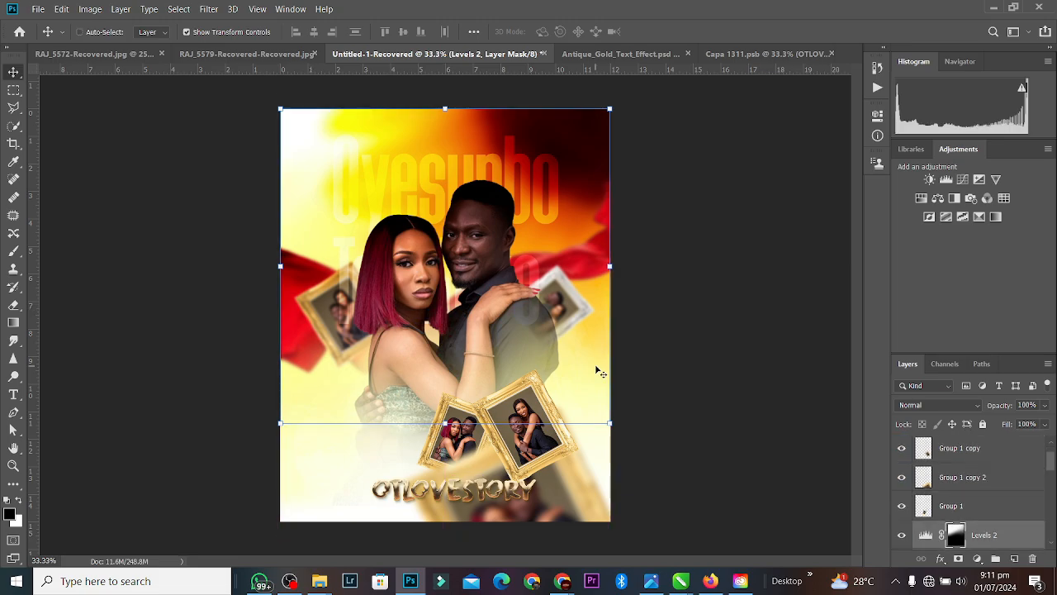
key("ctrl+bracketleft")
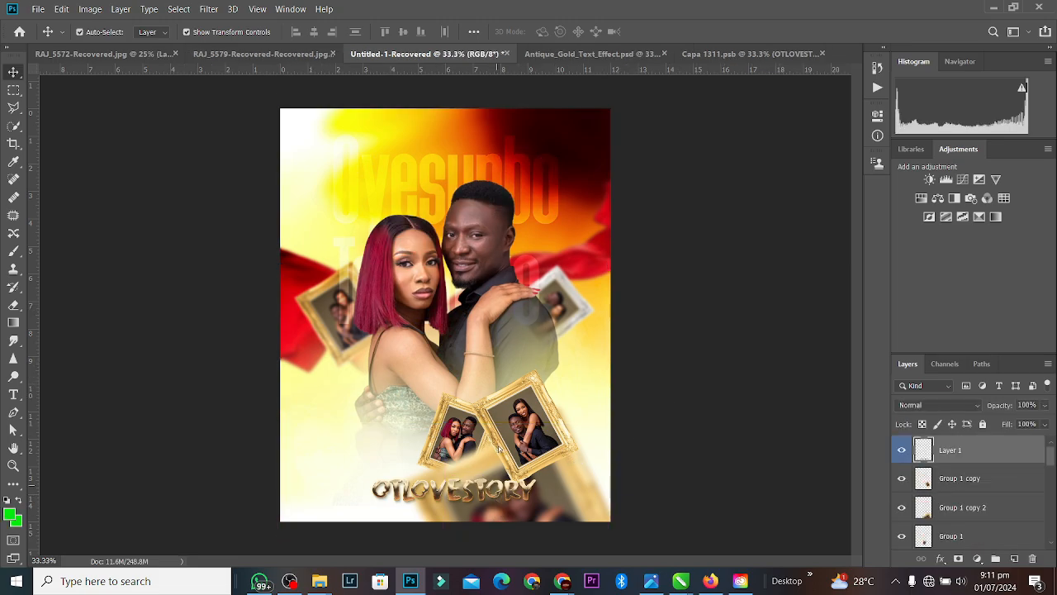
left_click_drag(500, 496, 501, 162)
left_click(550, 174)
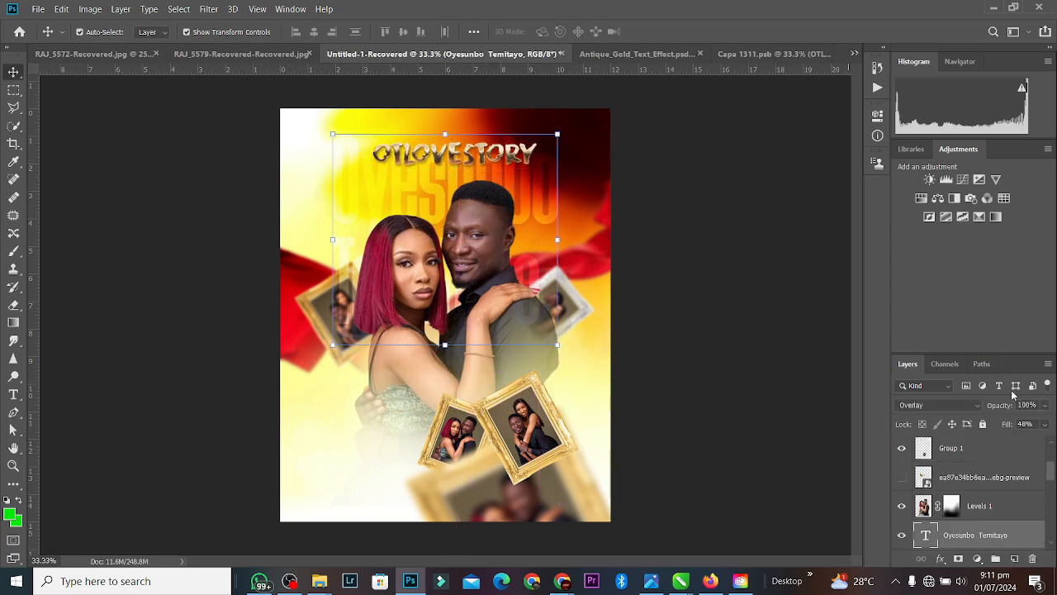
left_click_drag(1044, 426, 1004, 444)
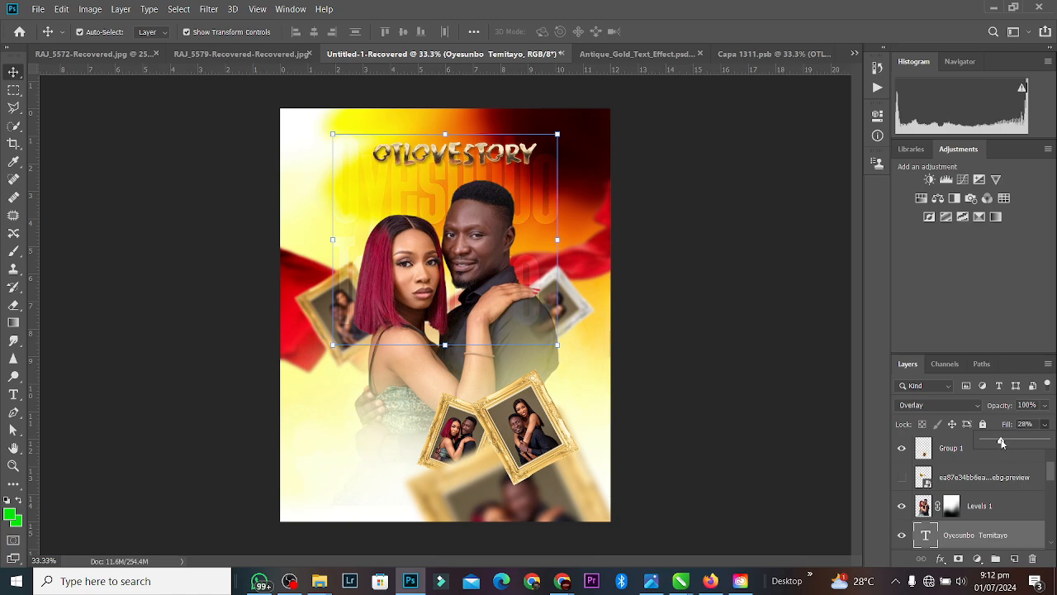
left_click_drag(1002, 443, 1002, 444)
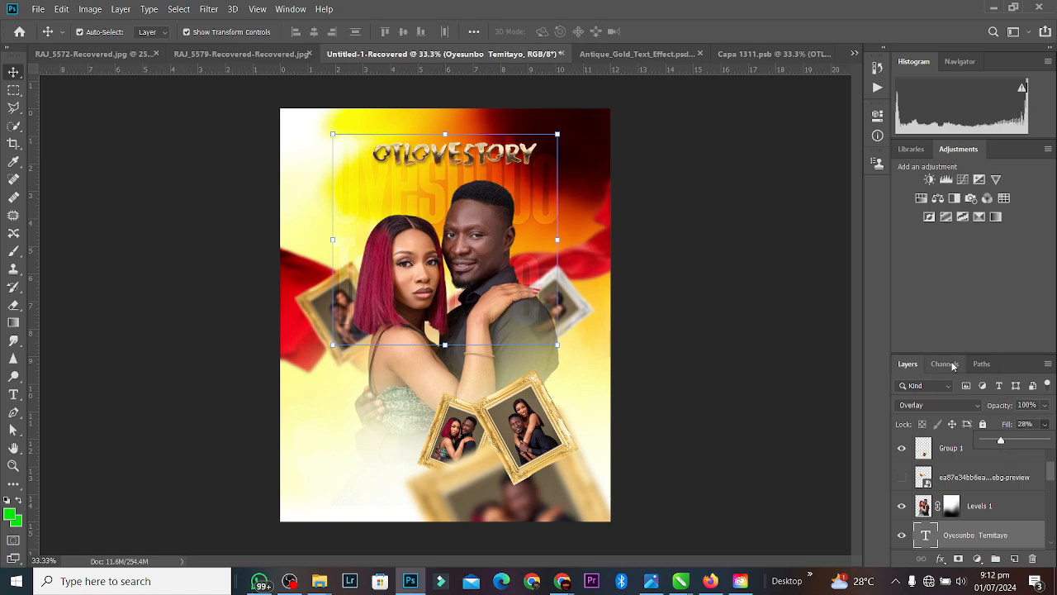
left_click(802, 302)
left_click_drag(513, 157, 497, 492)
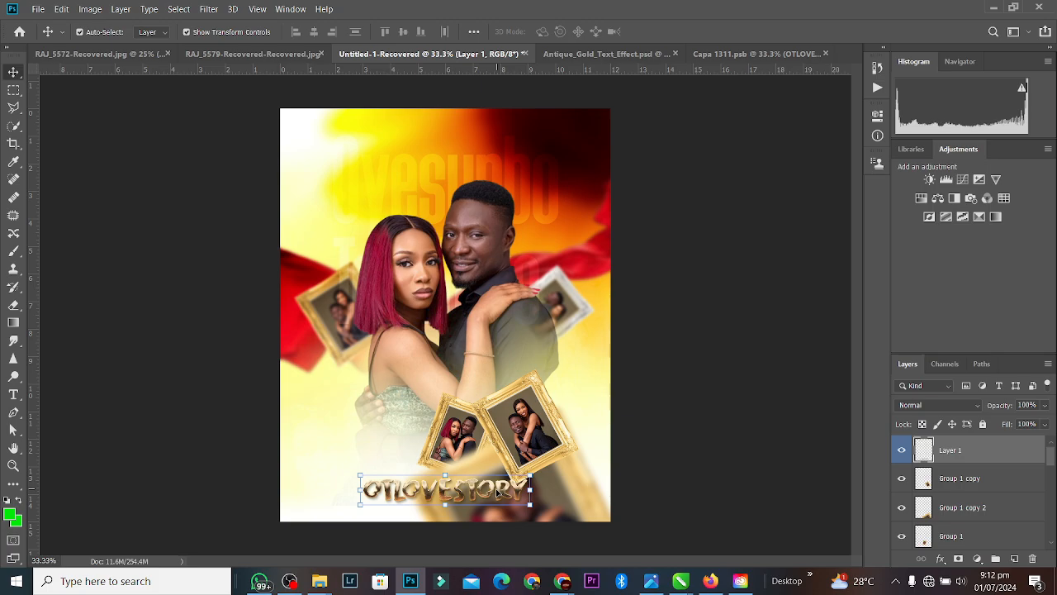
Step: Zoom to 50%, turn off Levels 2's visibility, and select the gold frame group
key("ctrl+plus")
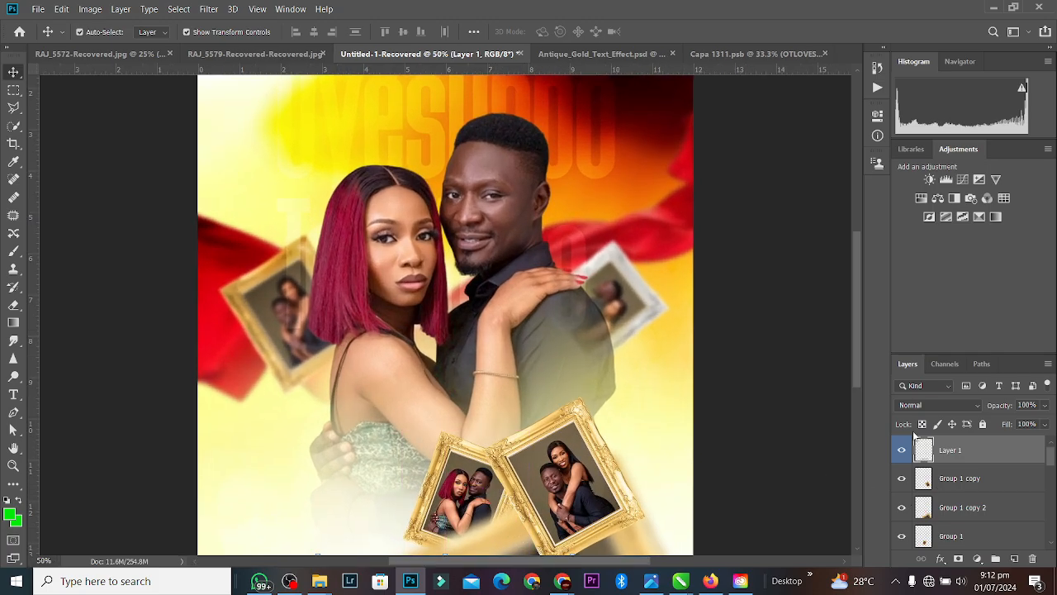
left_click(671, 187)
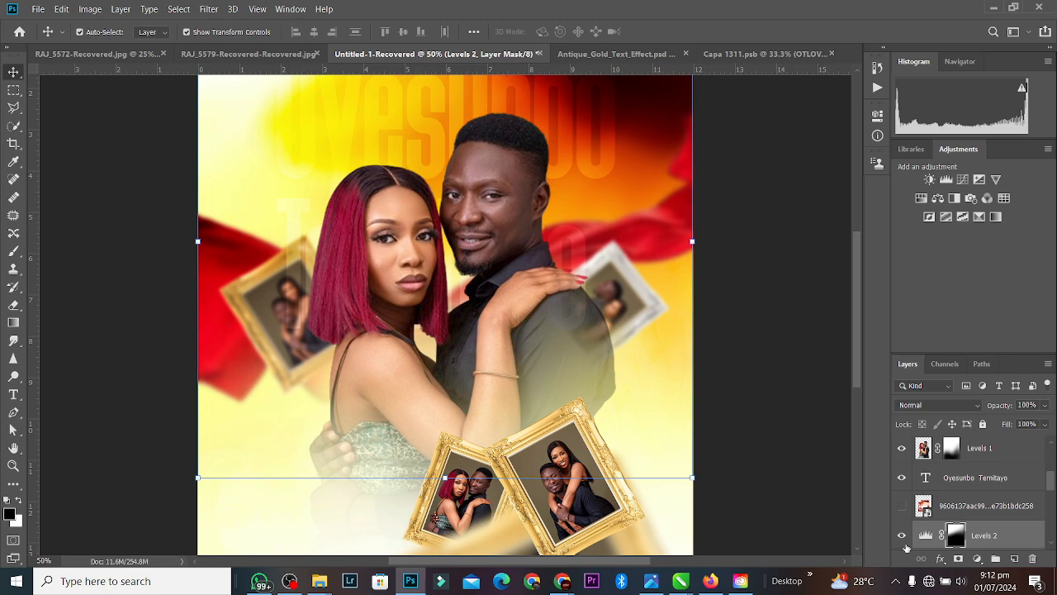
left_click(903, 536)
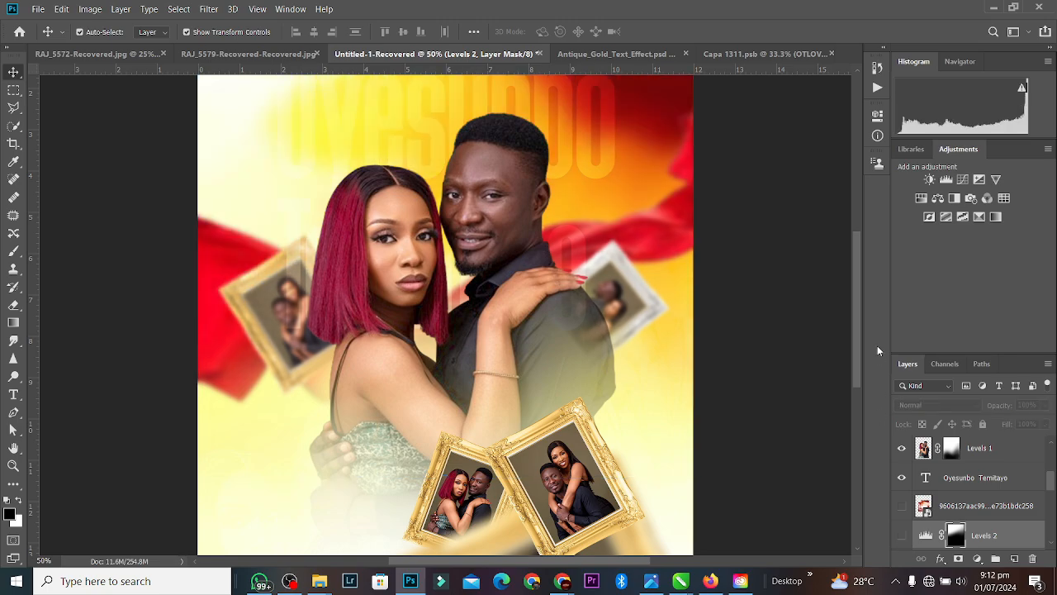
left_click_drag(862, 337, 858, 369)
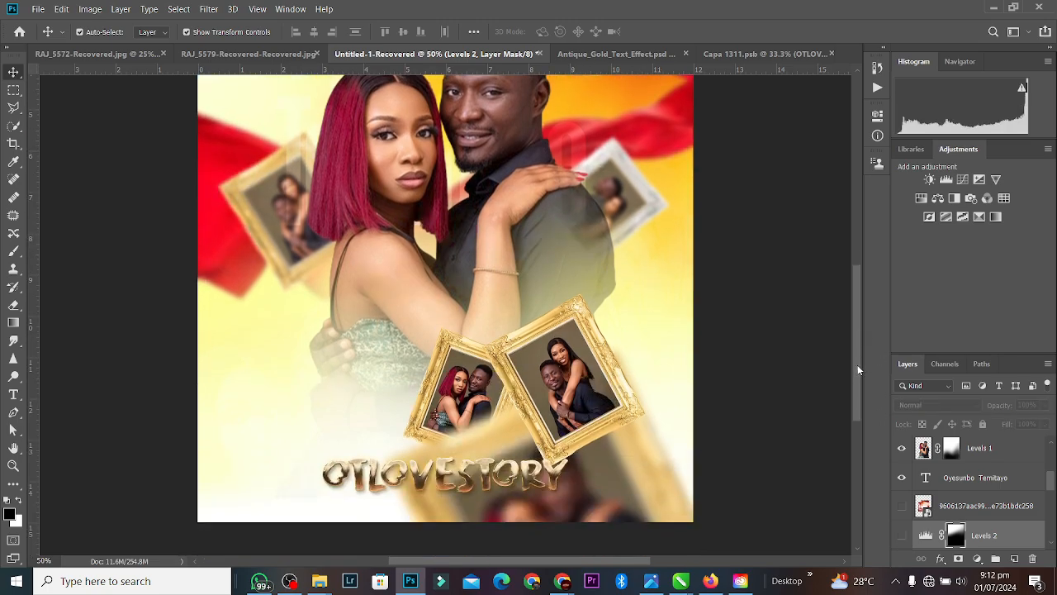
left_click(588, 469)
Step: Nudge the OTLOVESTORY title slightly up and to the right
left_click(450, 477)
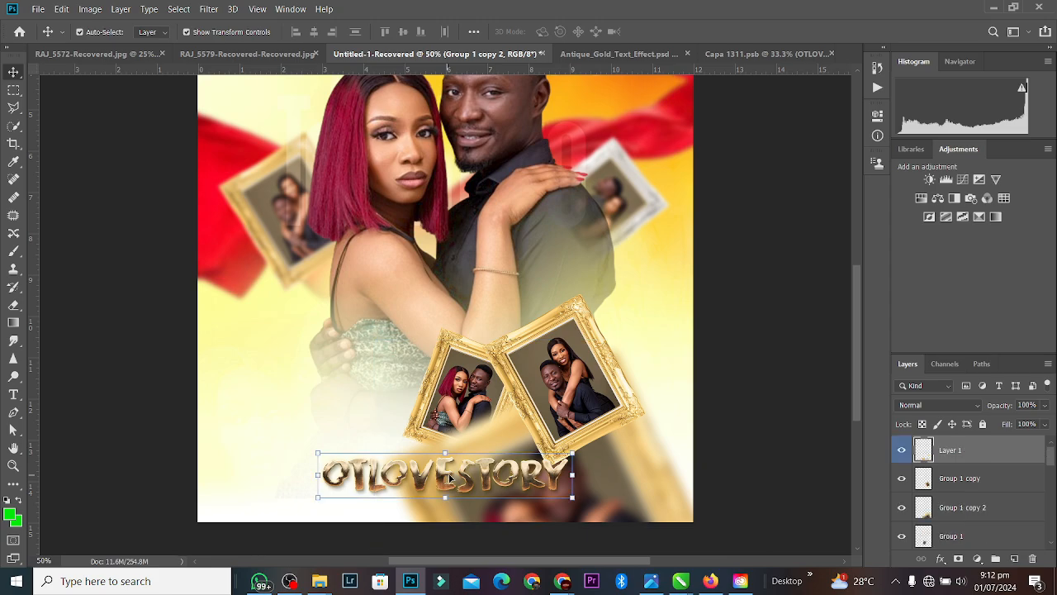
left_click_drag(451, 478, 459, 482)
left_click(760, 368)
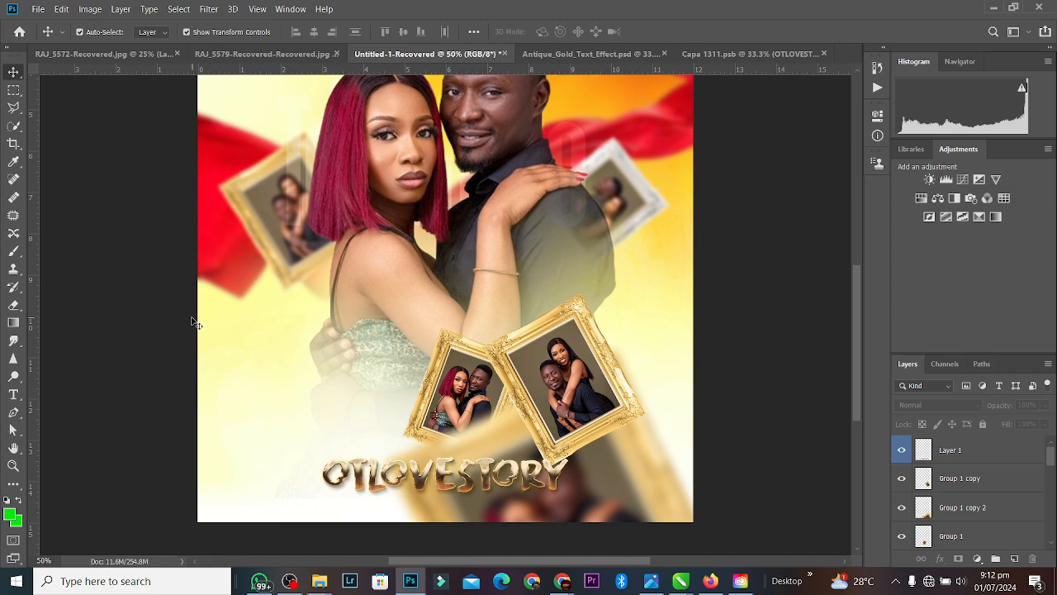
left_click(289, 154)
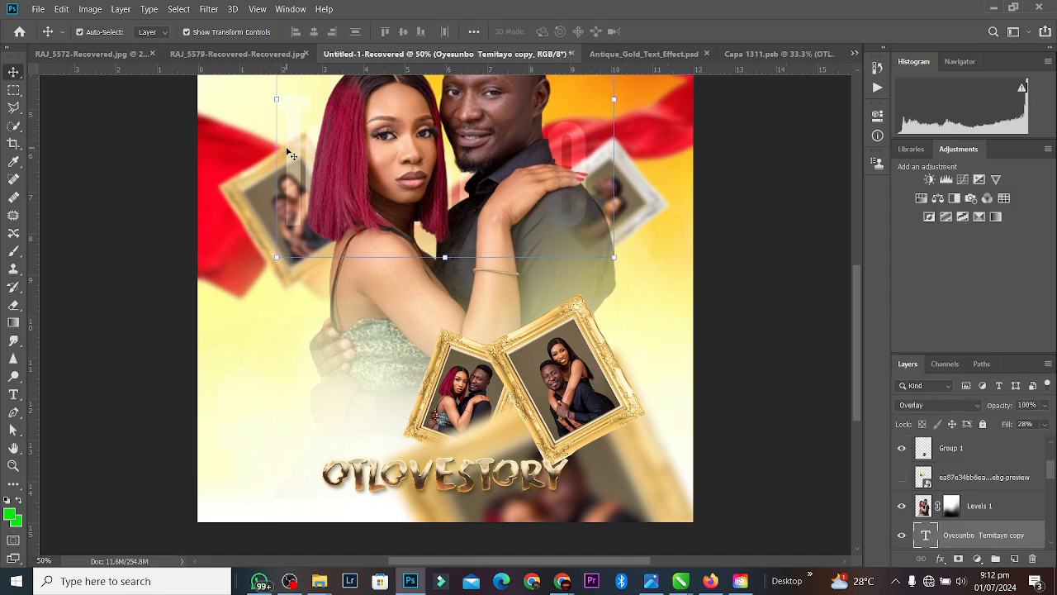
key("ctrl+j")
key("ctrl+shift+bracketright")
key("ctrl+bracketright")
key("ctrl+bracketright")
key("ctrl+bracketright")
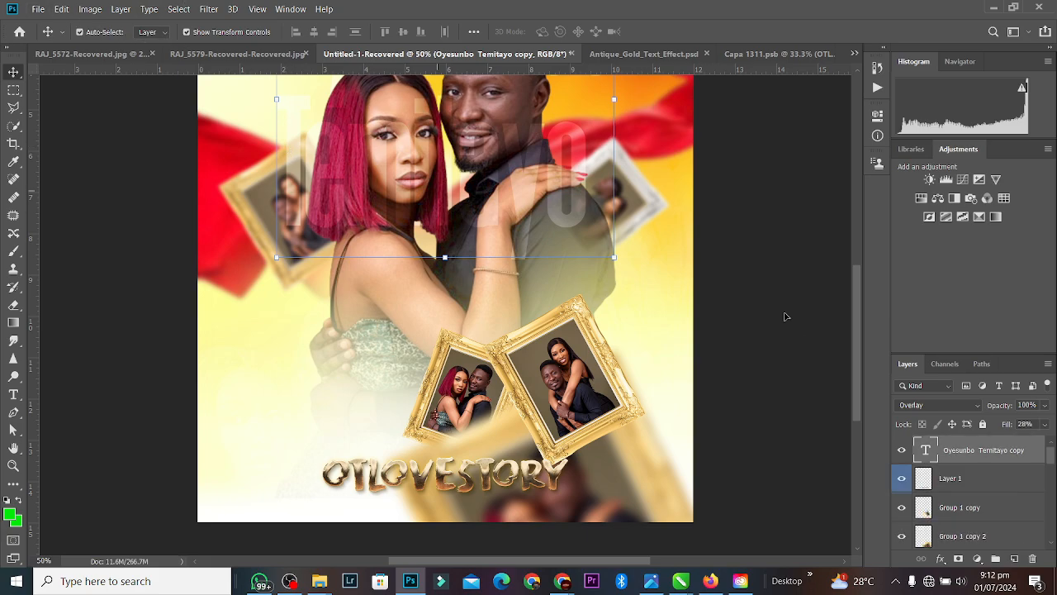
left_click(939, 404)
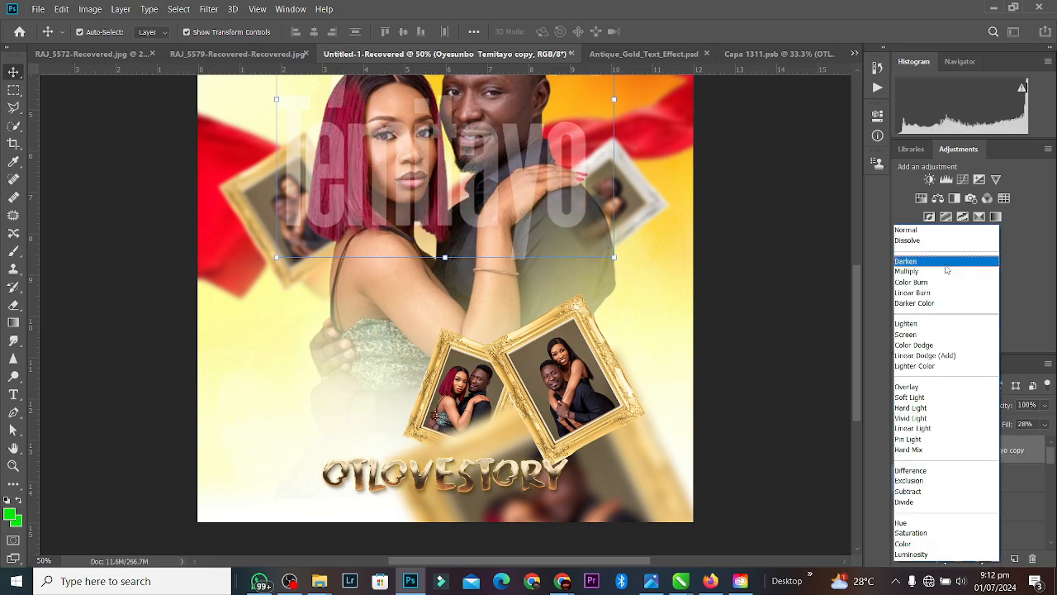
left_click(926, 232)
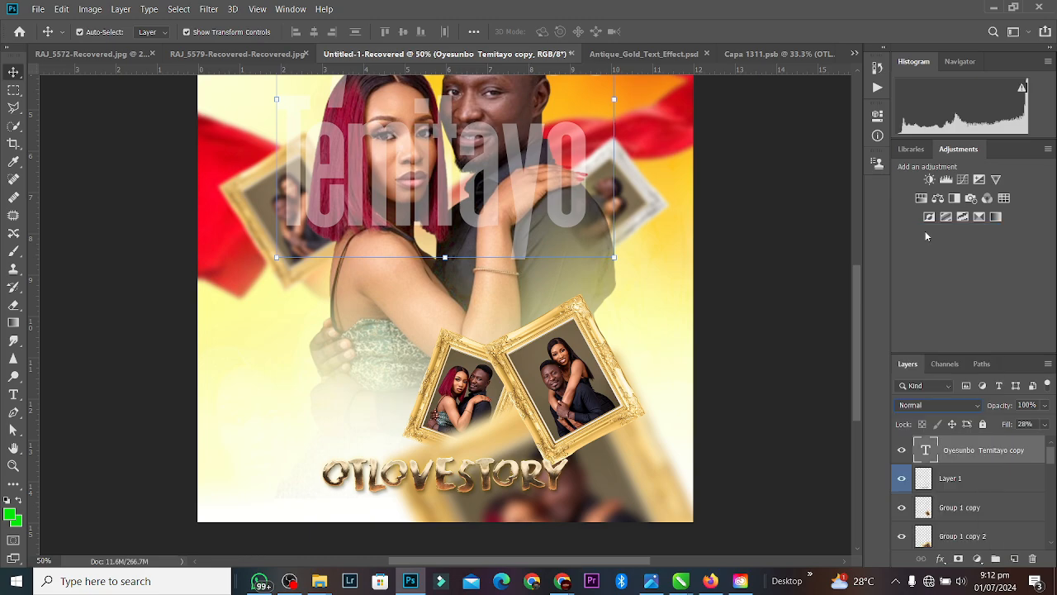
left_click(1045, 426)
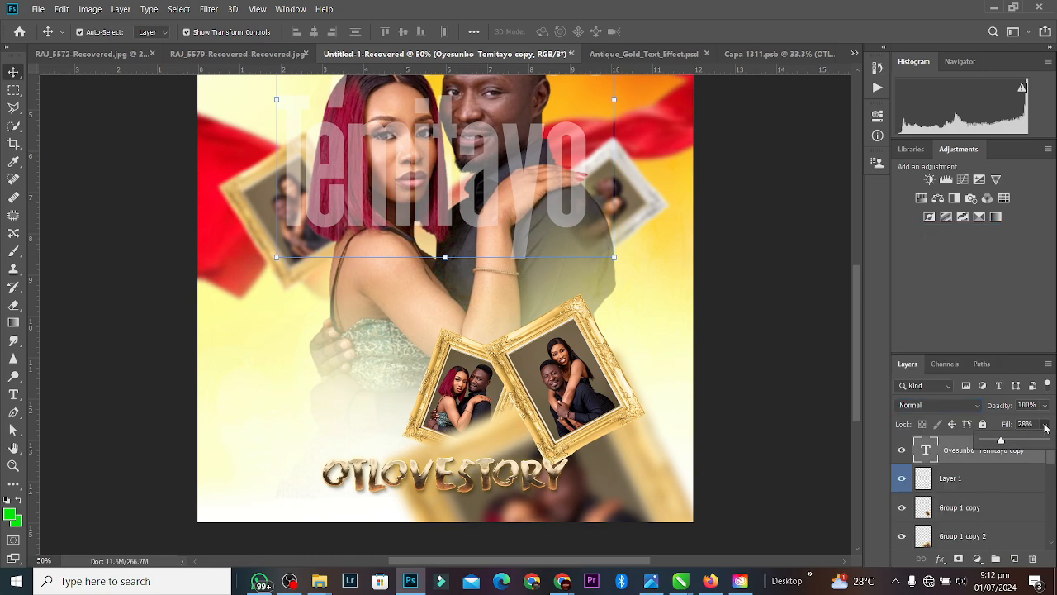
left_click_drag(1031, 445, 1046, 442)
Step: Scale the copied name down to about 39% and place it on the poster's left side
left_click_drag(533, 135, 498, 372)
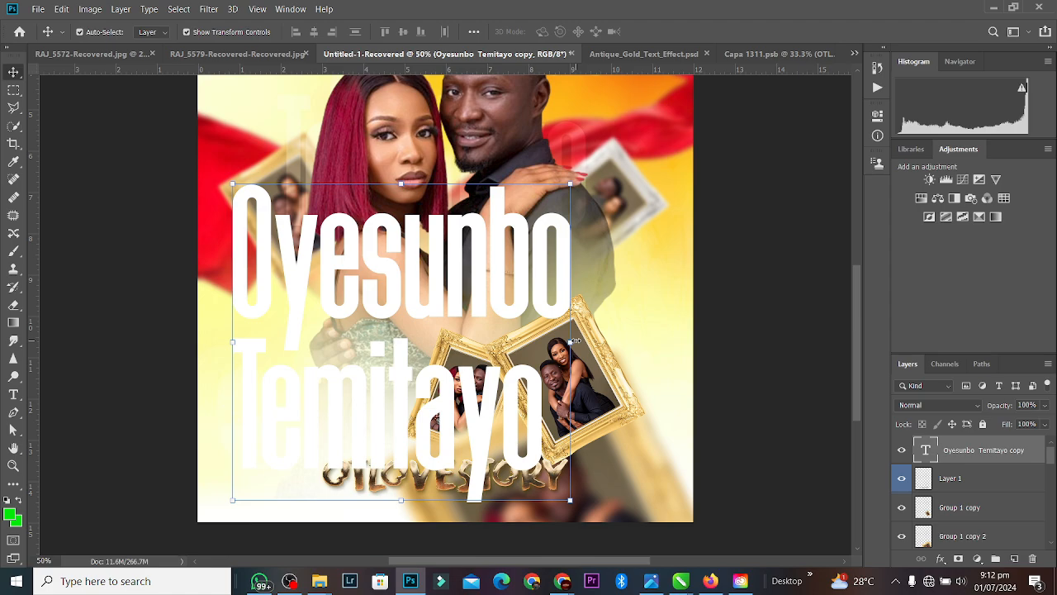
left_click_drag(576, 341, 381, 318)
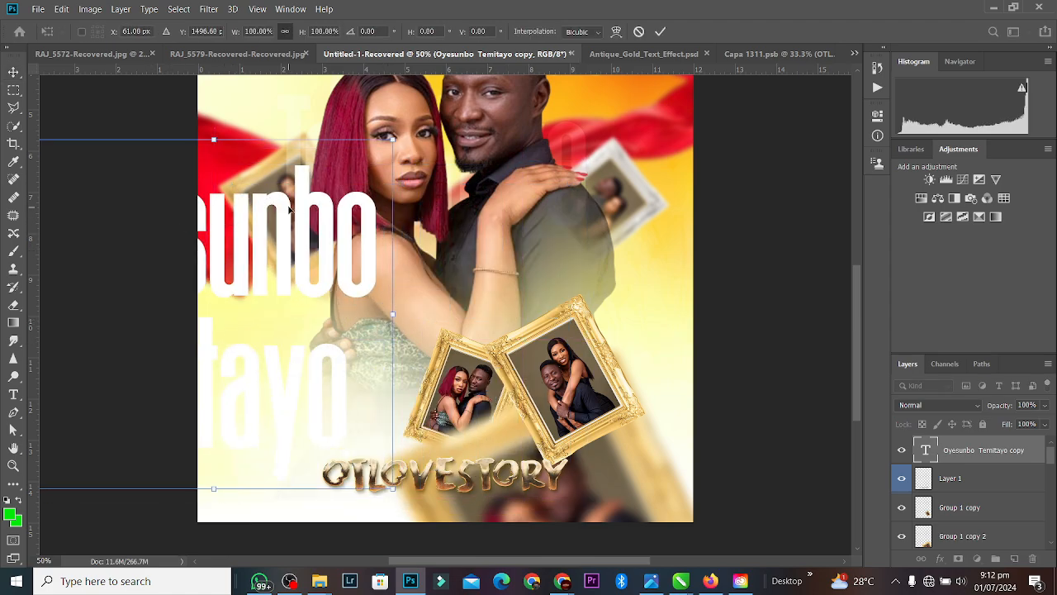
left_click_drag(289, 210, 477, 235)
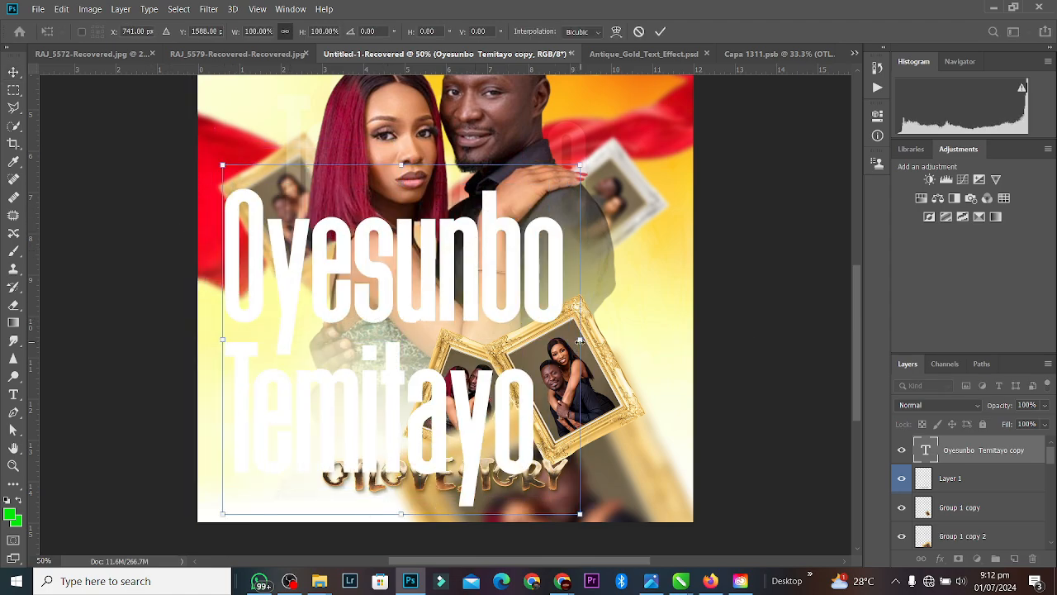
left_click_drag(580, 340, 363, 340)
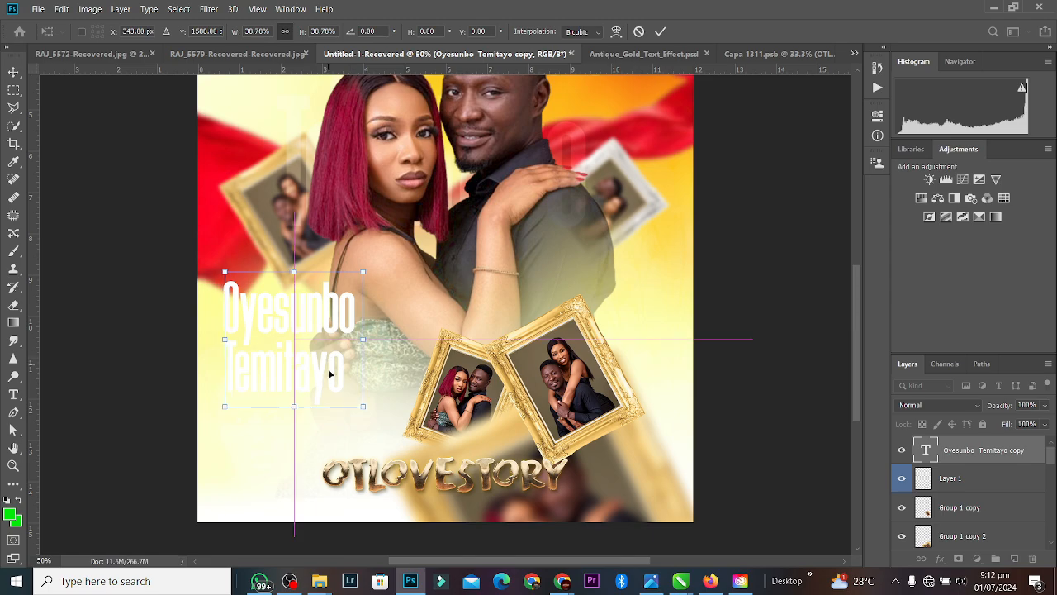
left_click_drag(330, 374, 329, 390)
key("Return")
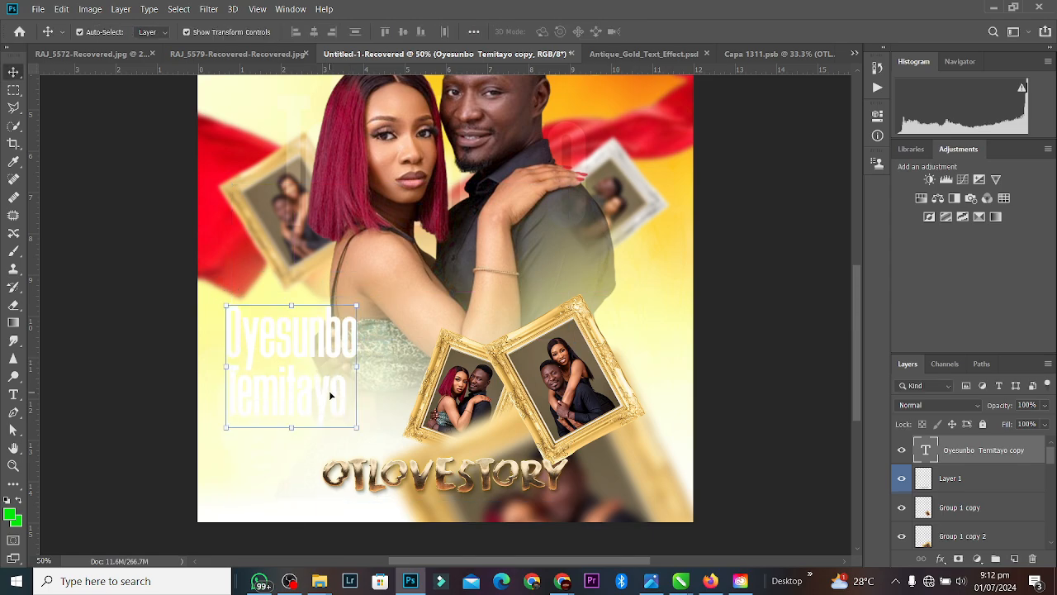
Step: Colour the name text dark brown #4a3f30, sampled from the OTLOVESTORY title
double_click(329, 390)
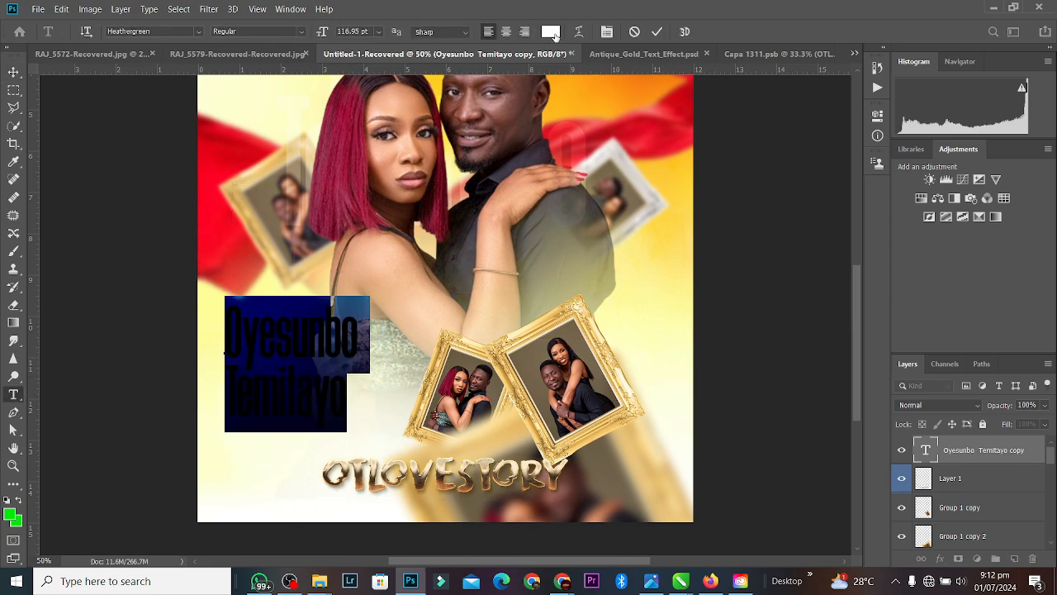
left_click(550, 31)
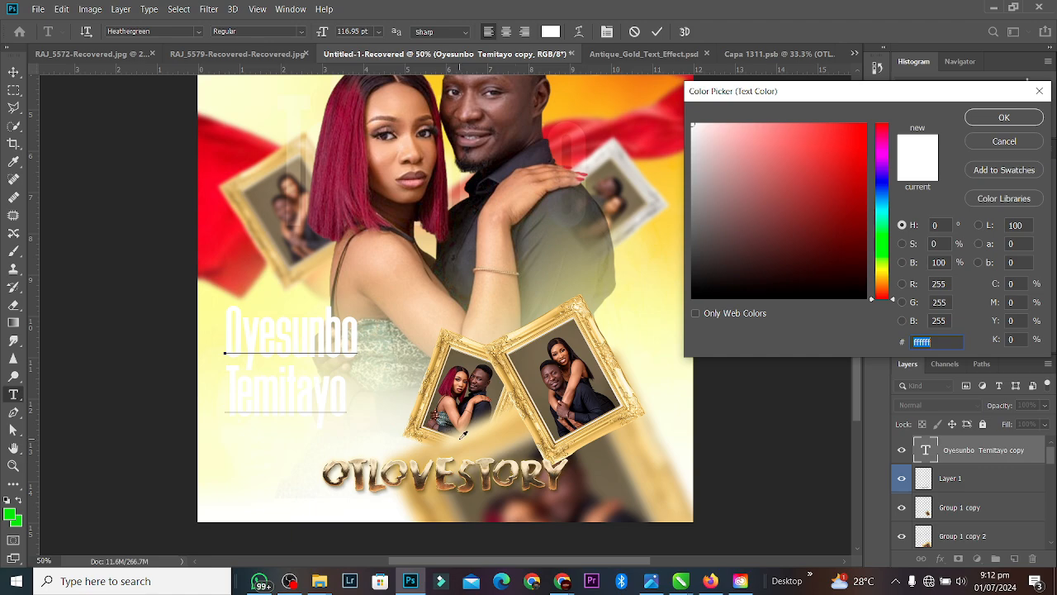
left_click(420, 479)
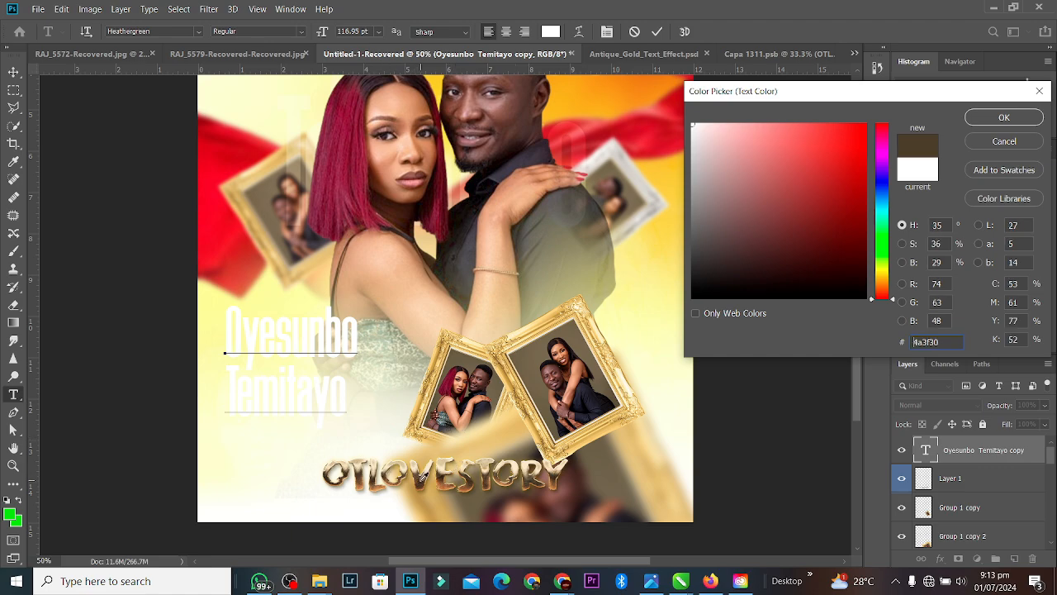
left_click(999, 118)
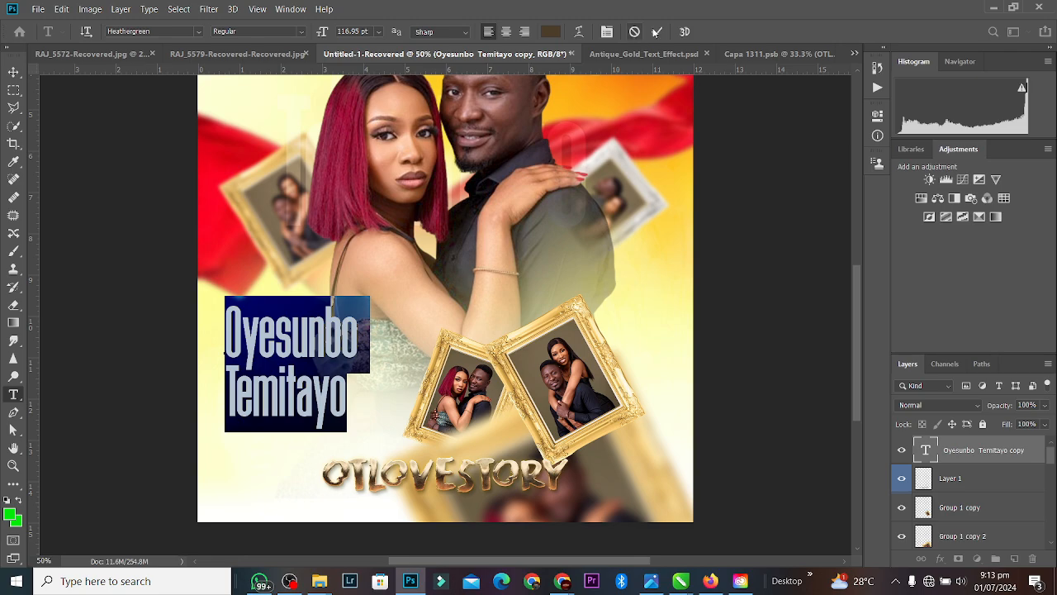
Step: Change the name's font to Montserrat SemiBold and commit the edit
left_click(198, 32)
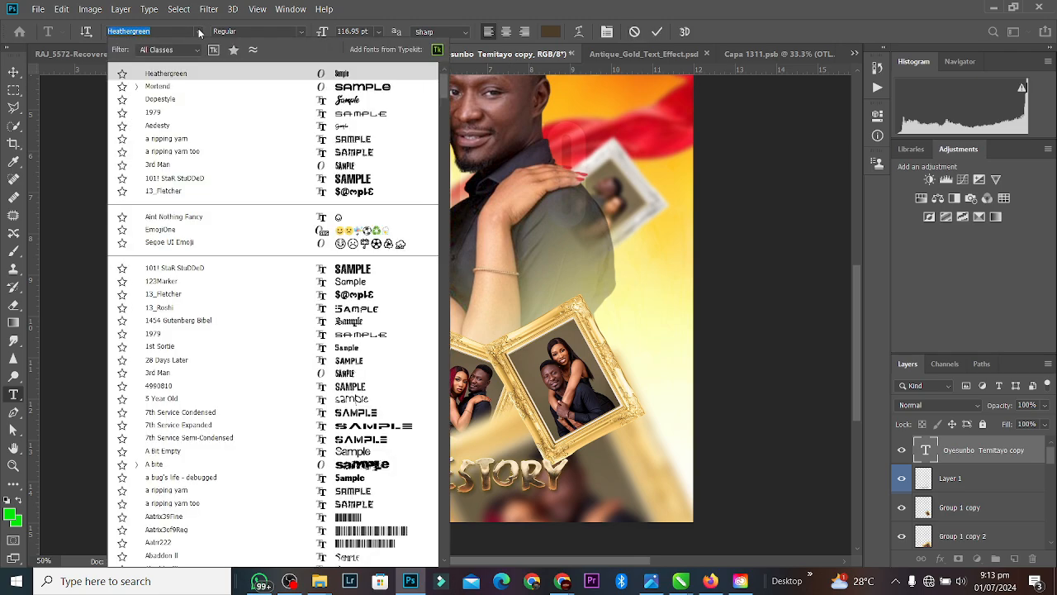
type("Heat")
type("M")
type("onn")
key("BackSpace")
type("ts")
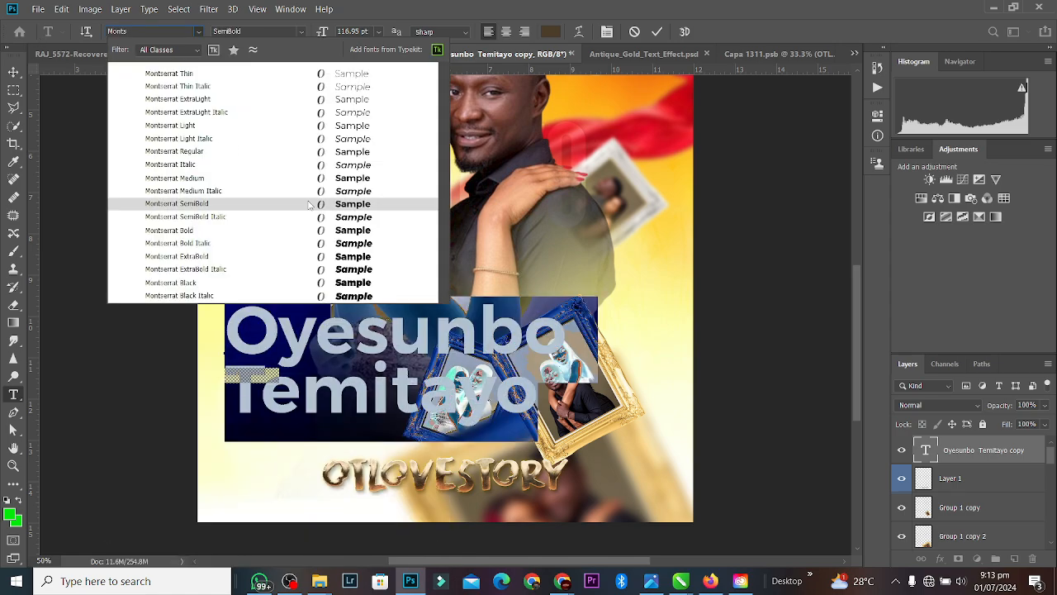
left_click(309, 202)
left_click(656, 31)
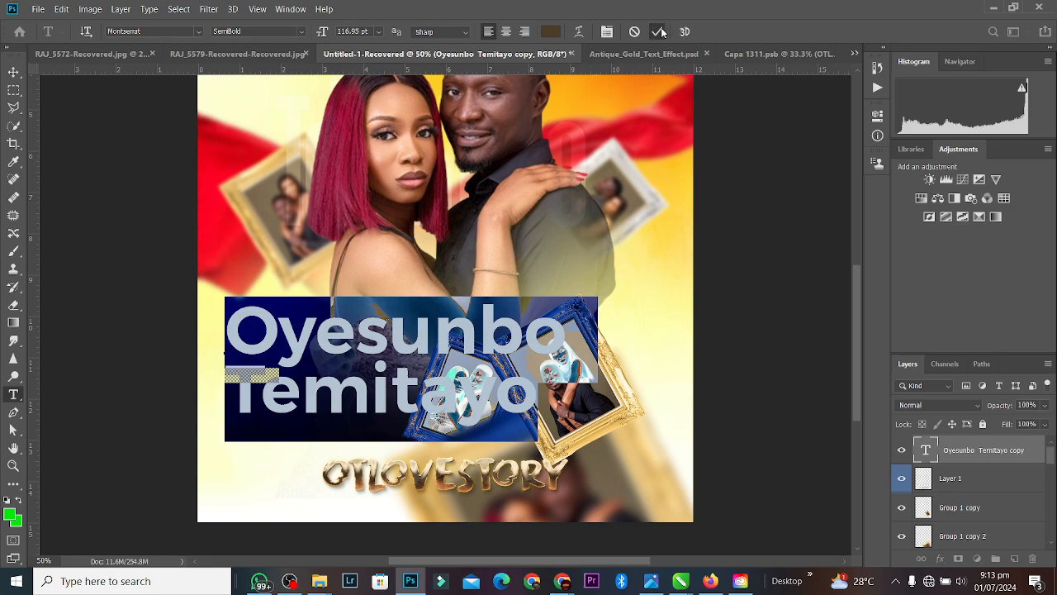
Step: Shrink the name text to about 45% at the poster's lower left
key("v")
left_click_drag(565, 304, 429, 300)
key("ctrl+z")
left_click_drag(585, 370, 352, 431)
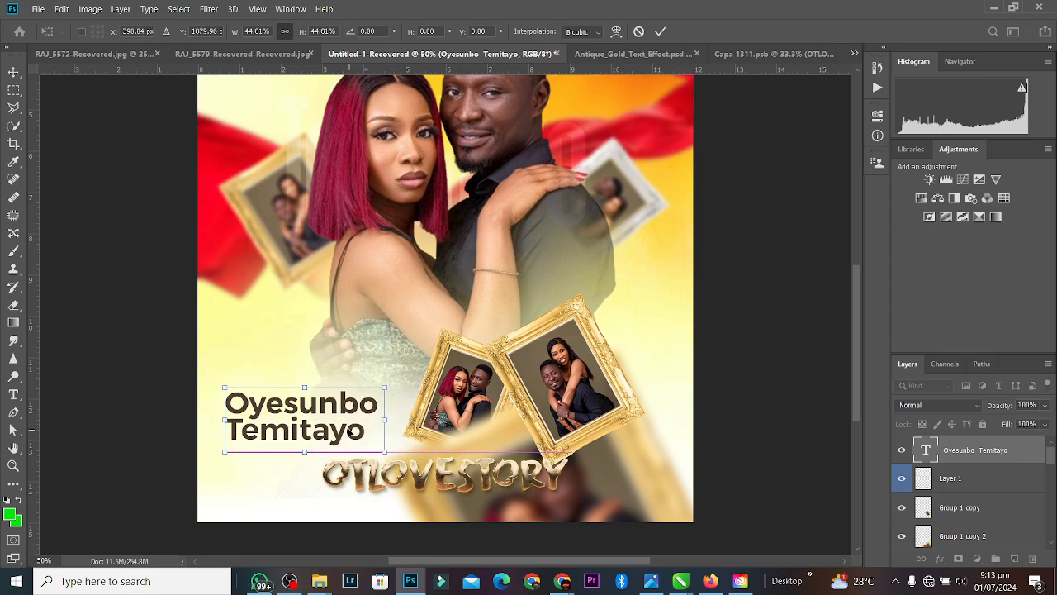
Step: Apply the name's resize, hide the gold OTLOVESTORY title, and nudge the name slightly
left_click(661, 31)
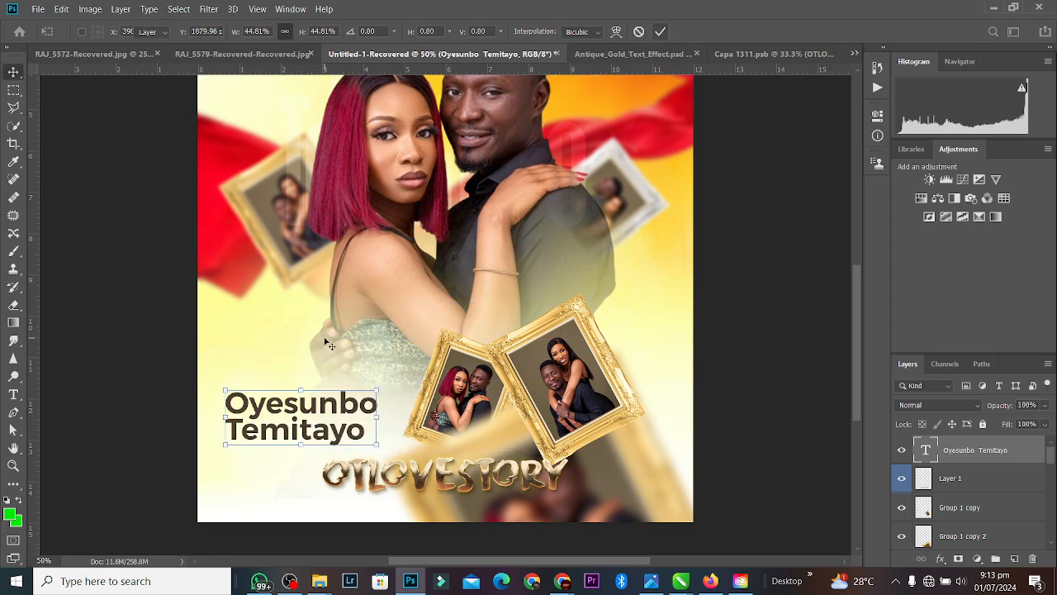
left_click(913, 473)
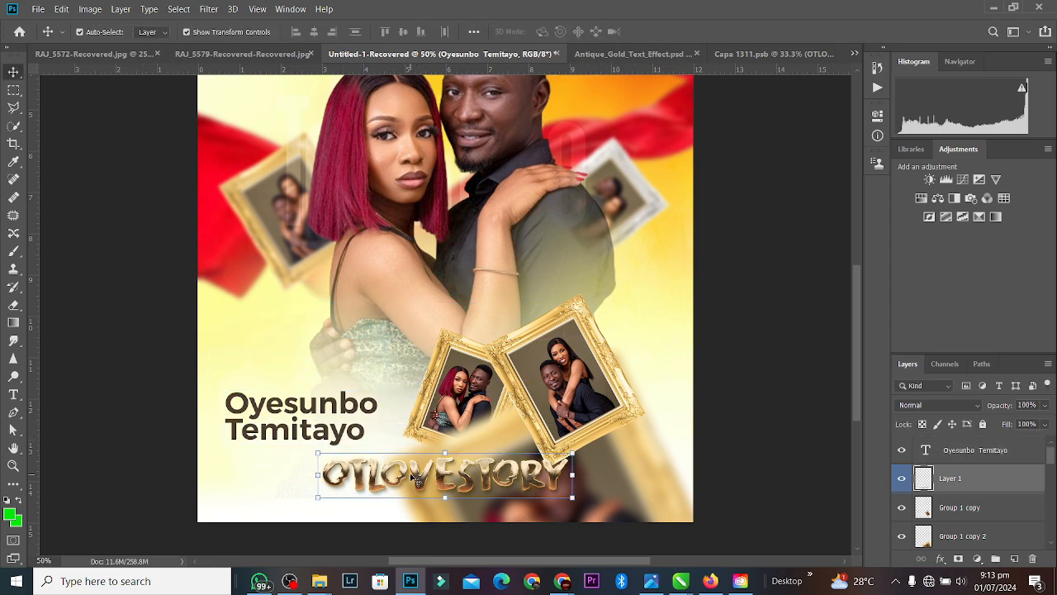
left_click(902, 478)
left_click_drag(370, 408, 376, 414)
Step: Select all of the name text, then move over to the Capa 1311.psb document
key("t")
left_click(370, 408)
key("ctrl+a")
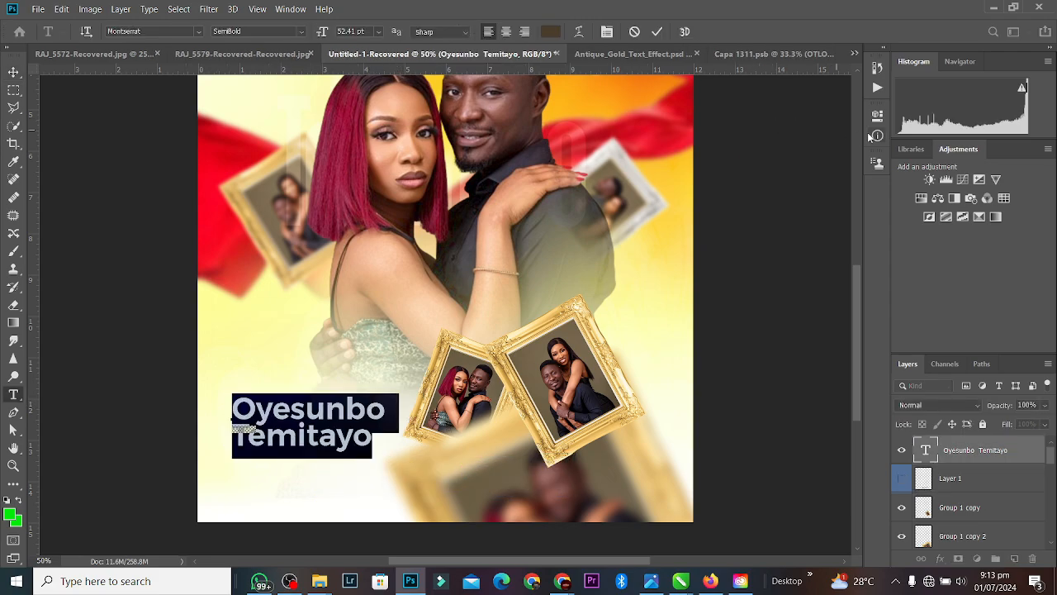
left_click(756, 55)
key("v")
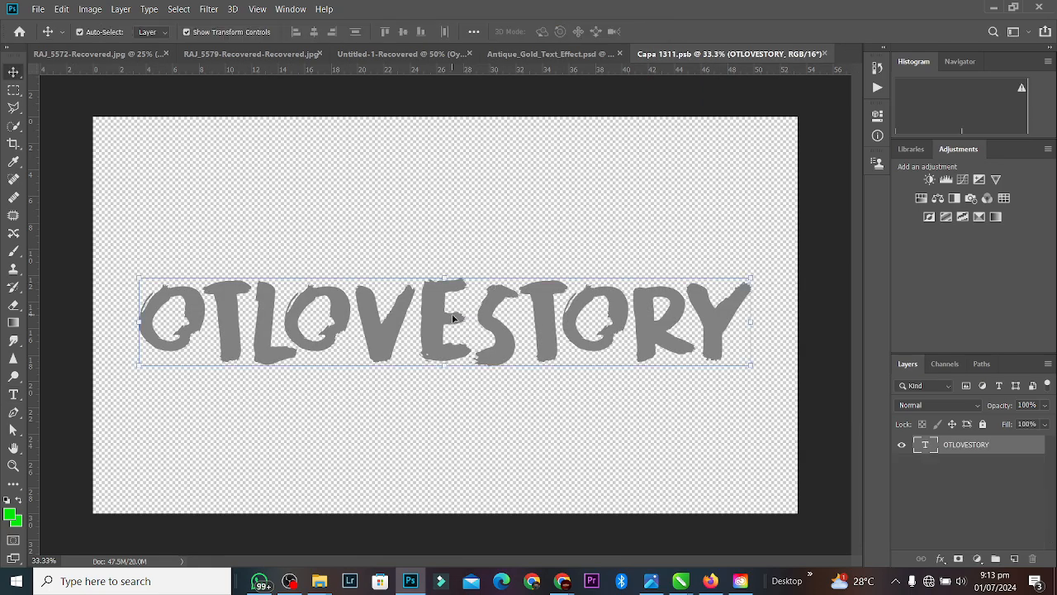
Step: Hide the OTLOVESTORY text layer in Capa 1311, save it, and return to the couple poster
key("t")
left_click(452, 316)
key("ctrl+a")
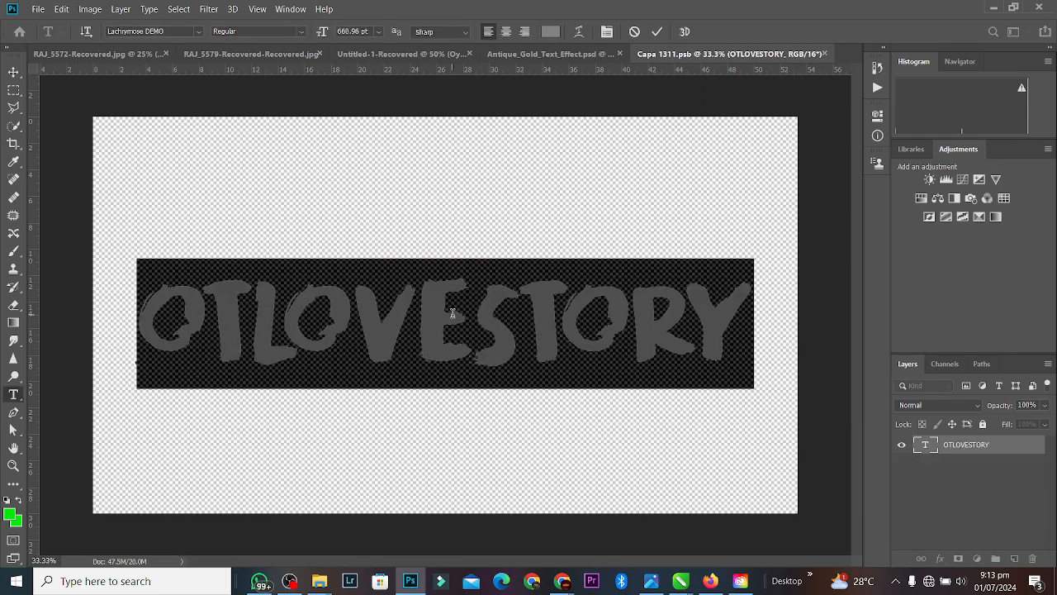
left_click(657, 32)
key("v")
left_click(903, 447)
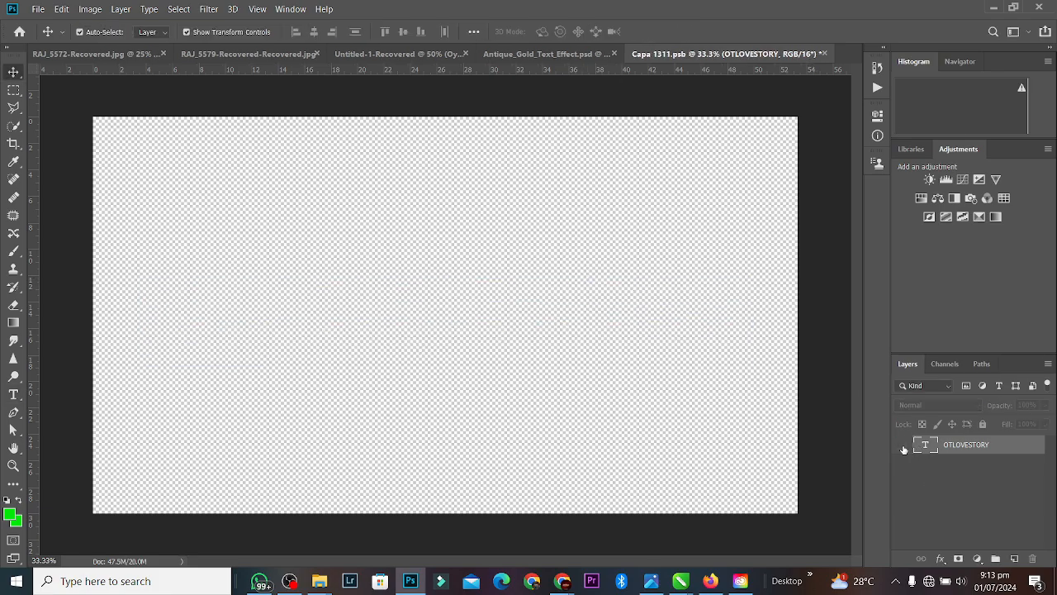
key("ctrl+s")
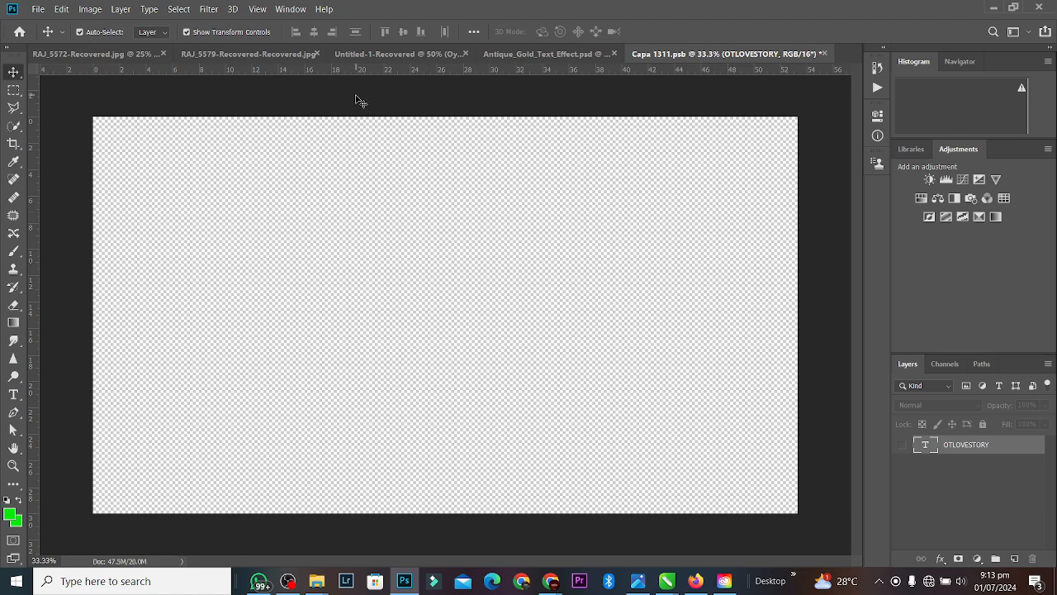
left_click(413, 54)
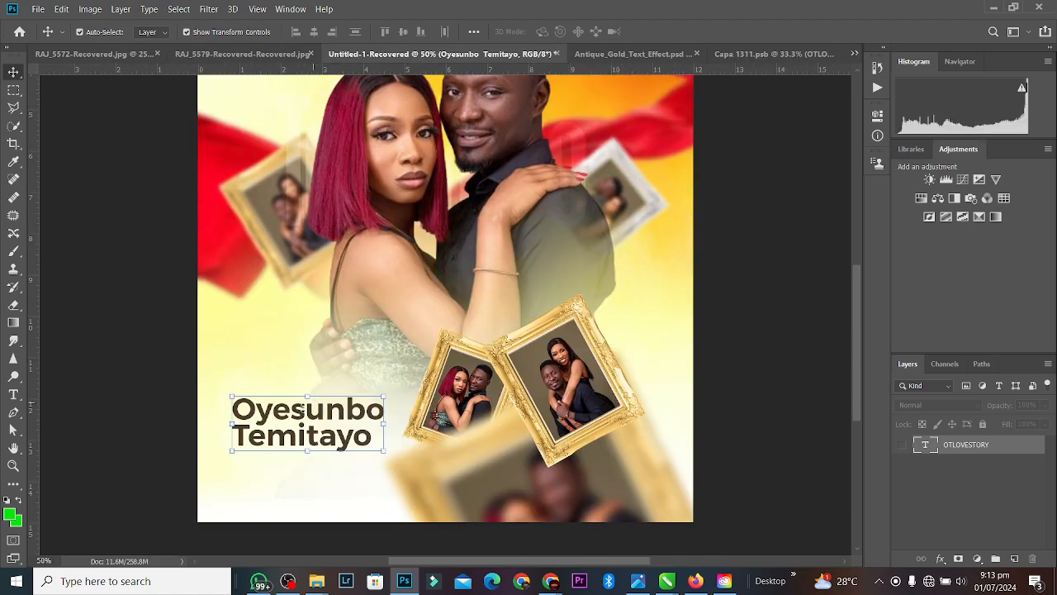
left_click_drag(304, 413, 524, 299)
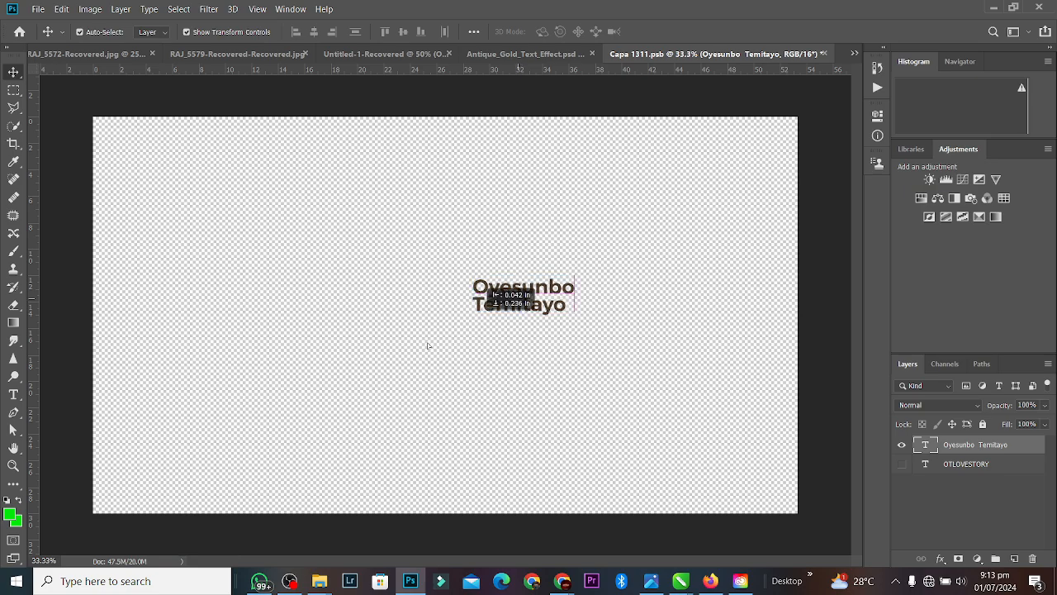
left_click_drag(428, 346, 379, 363)
double_click(336, 366)
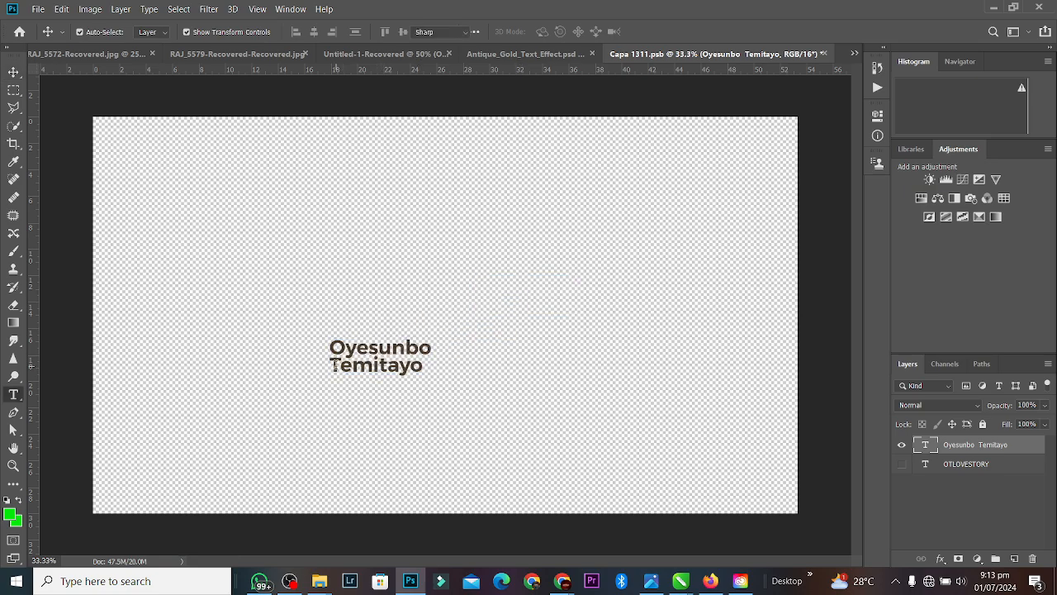
left_click(333, 364)
left_click_drag(334, 364, 425, 364)
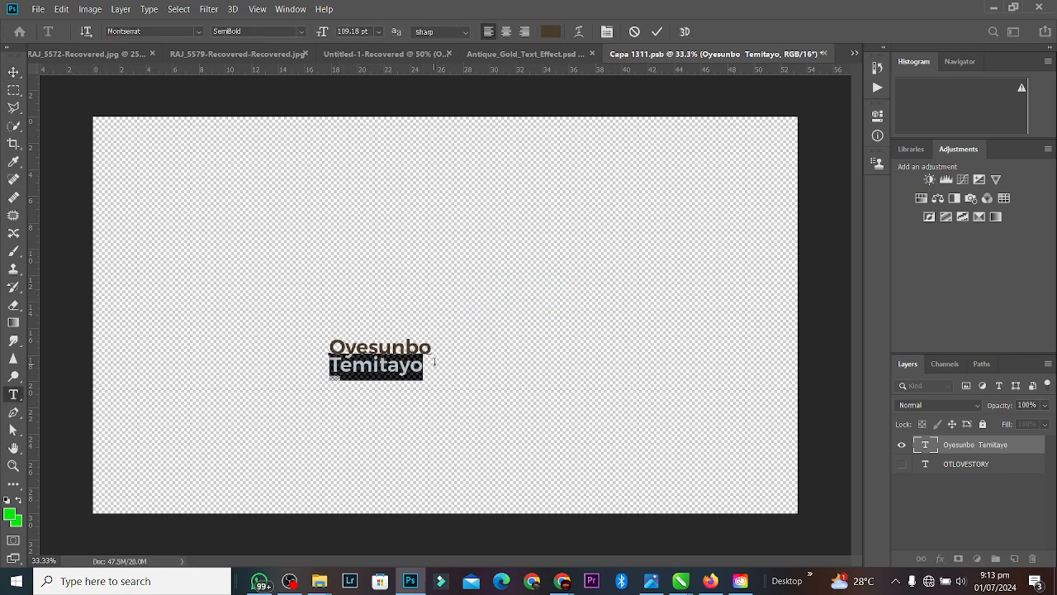
key("BackSpace")
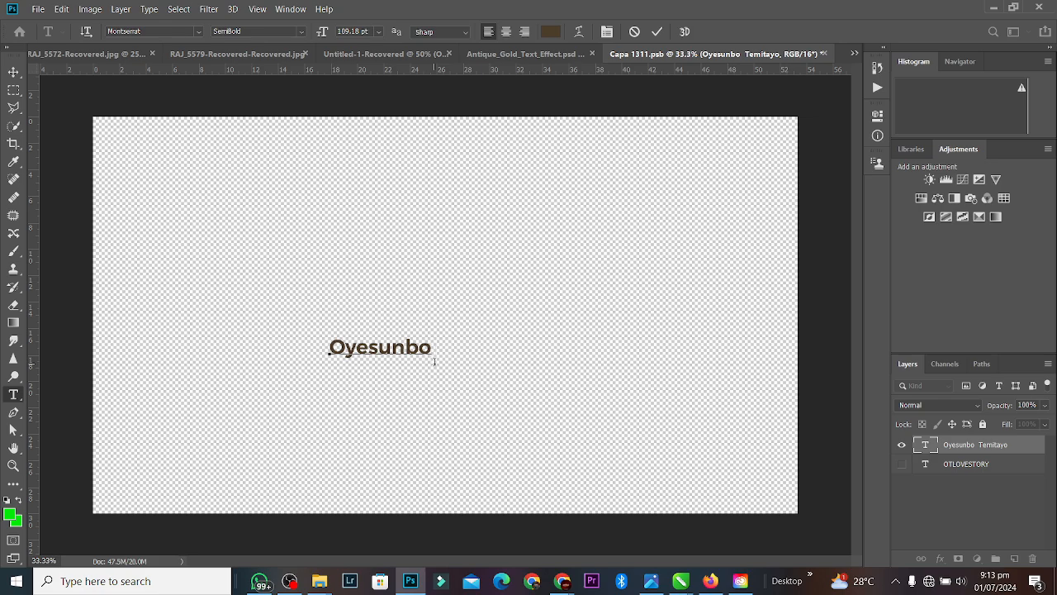
left_click(657, 33)
Step: Enlarge Oyesunbo to about 482%, then bring up the Antique_Gold_Text_Effect template
key("ctrl+t")
left_click_drag(380, 334, 453, 348)
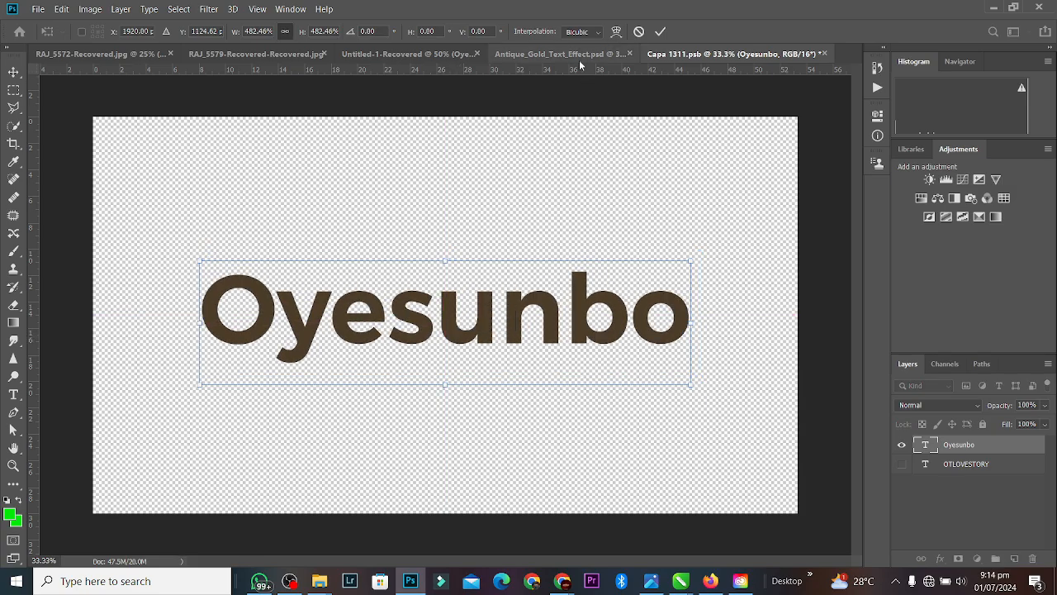
left_click(579, 59)
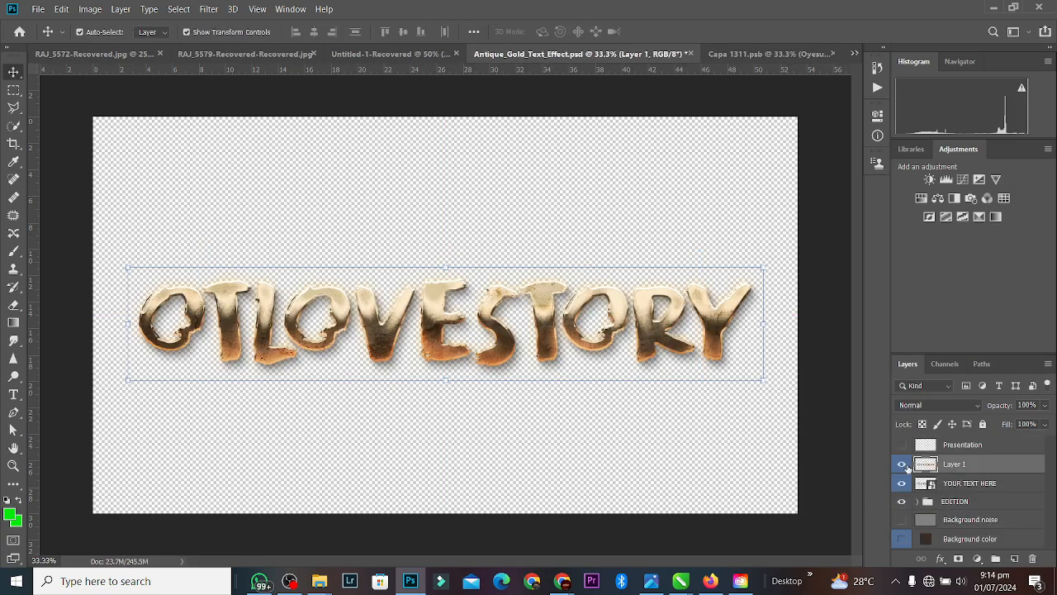
Step: Enlarge and reposition Oyesunbo to fill the Capa 1311 canvas and save the smart object
left_click(793, 54)
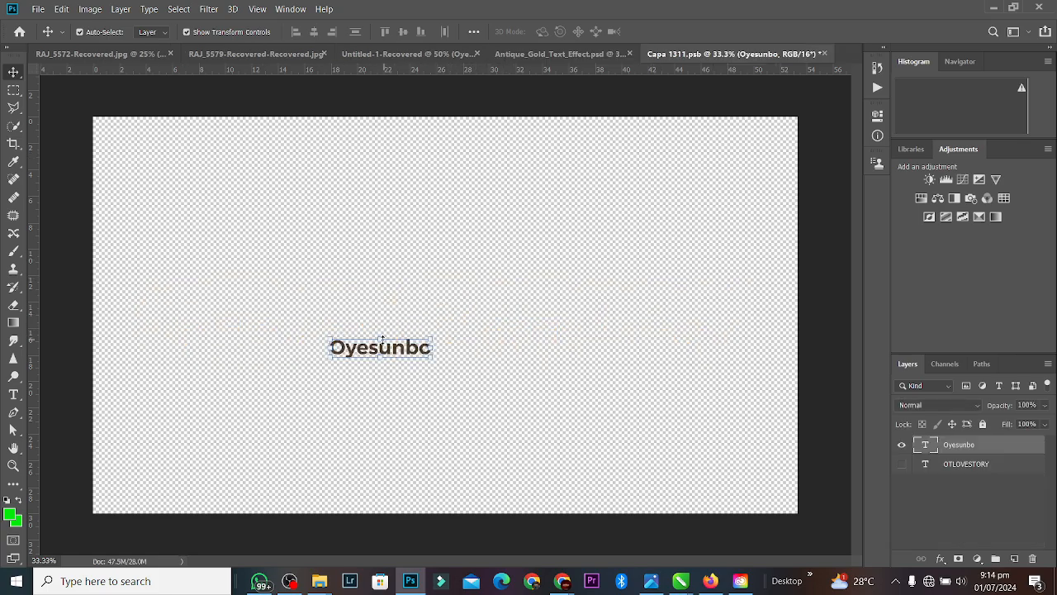
left_click_drag(383, 339, 401, 217)
left_click_drag(423, 303, 484, 346)
key("Return")
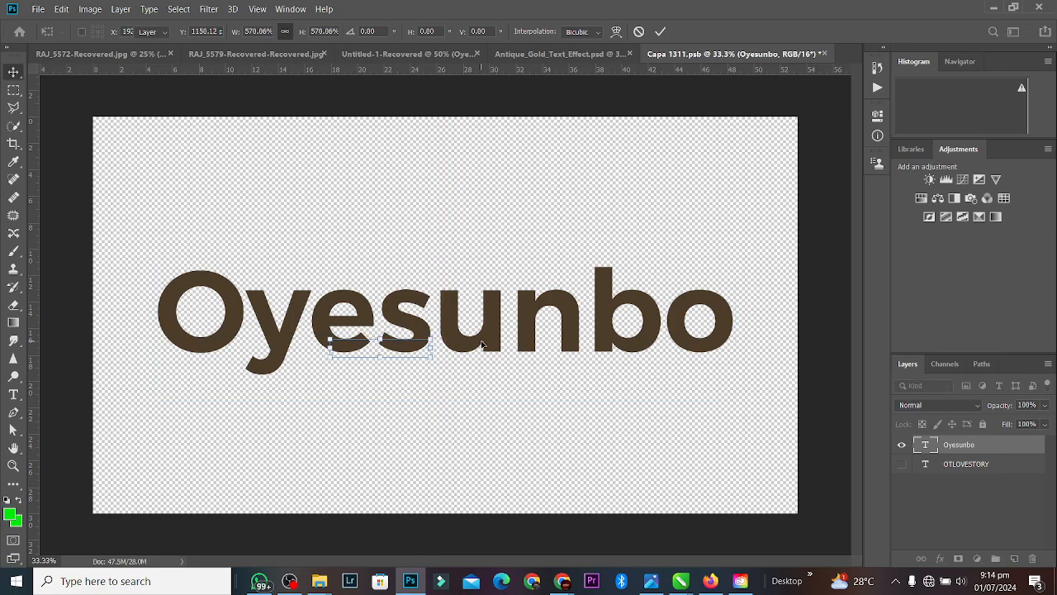
key("ctrl+s")
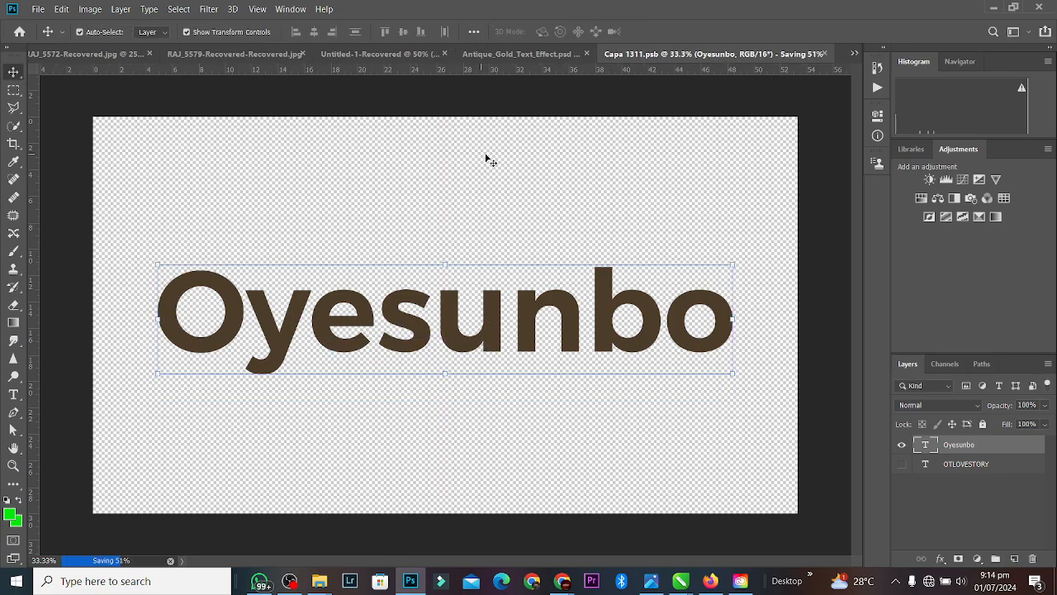
left_click(518, 55)
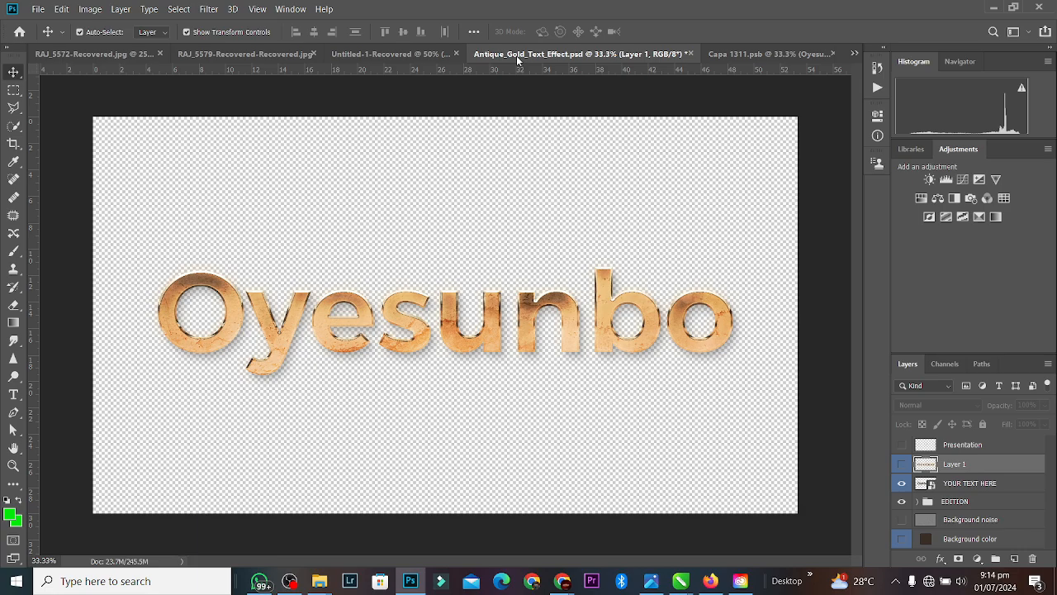
left_click(763, 54)
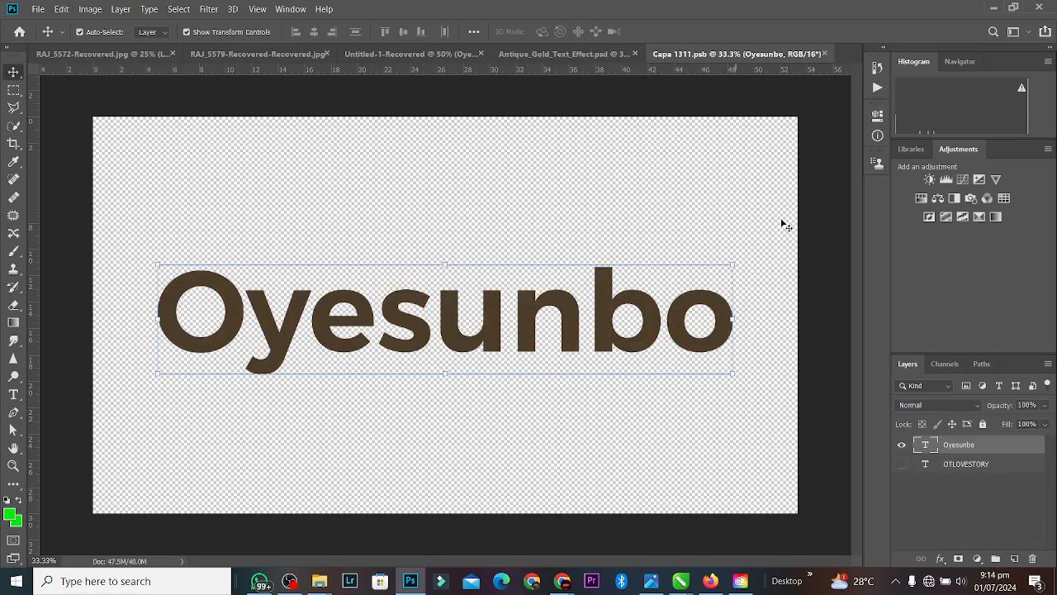
Step: Set Oyesunbo's letter spacing to -100, move it up slightly, and save
left_click(877, 116)
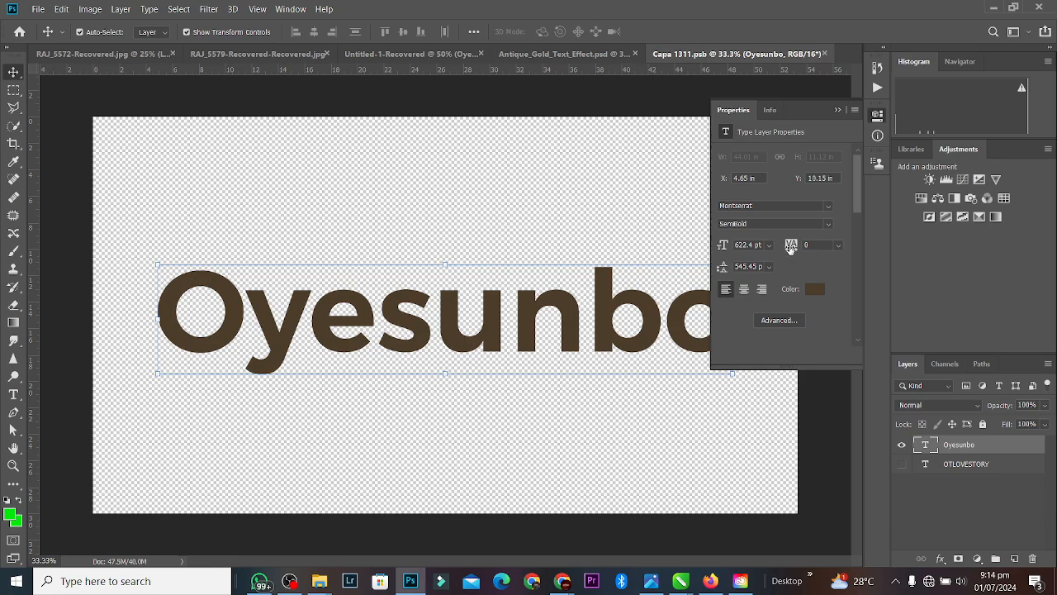
key("Return")
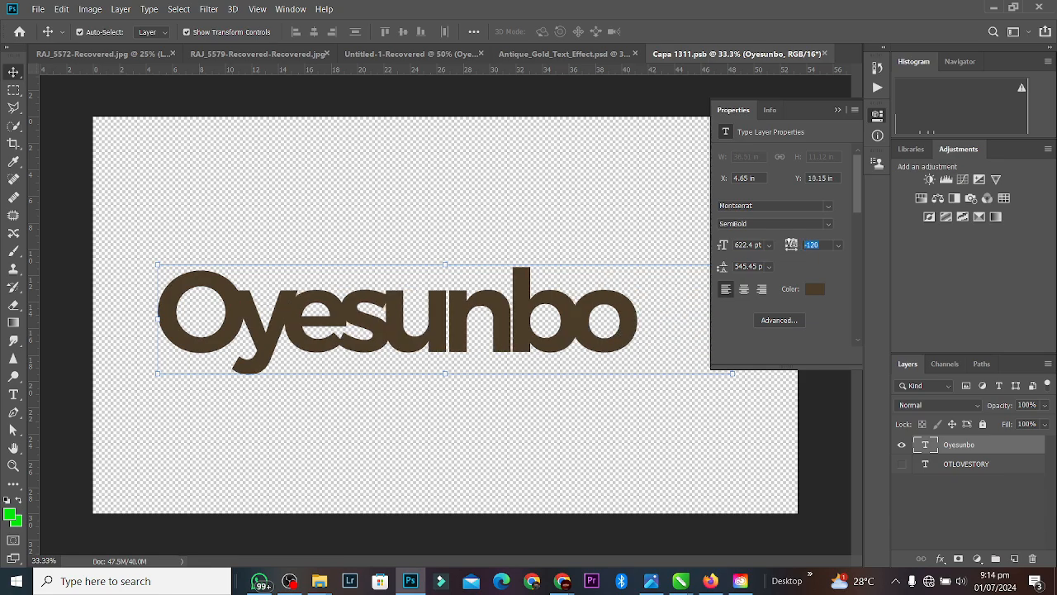
key("Up")
key("Up")
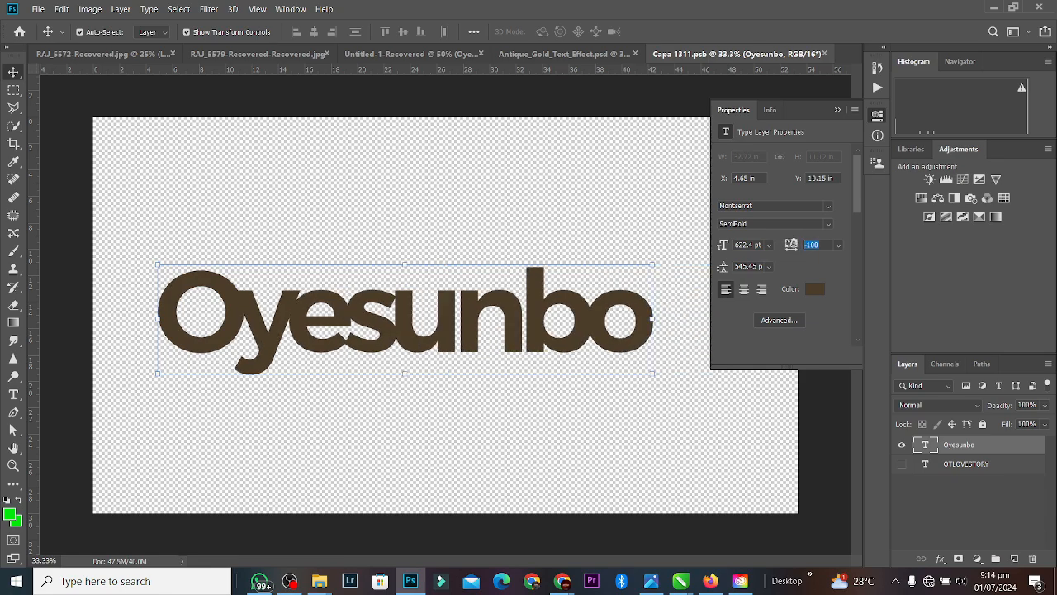
left_click_drag(790, 244, 792, 245)
left_click(838, 109)
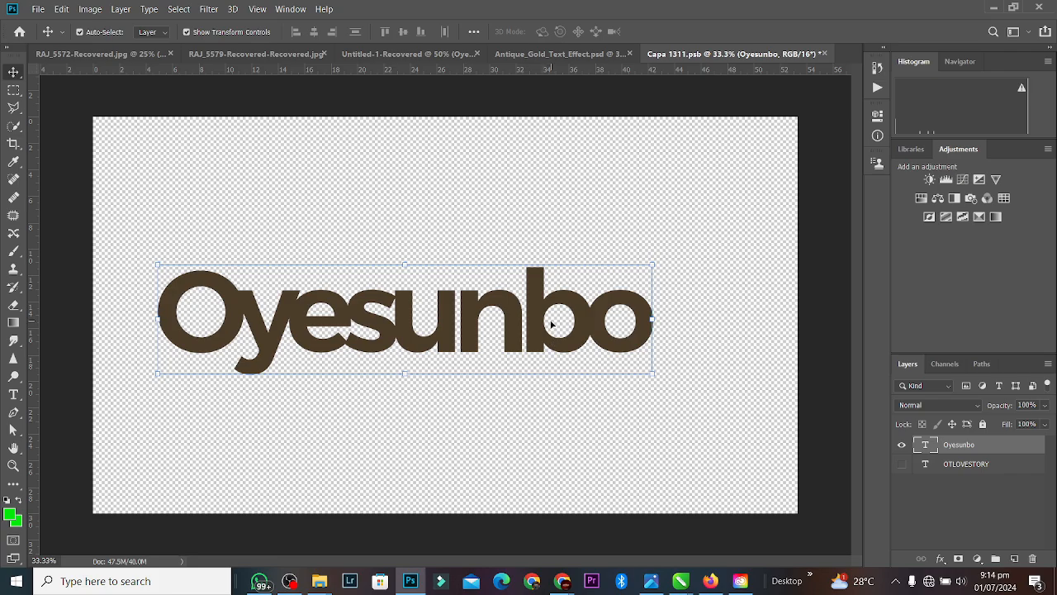
left_click_drag(552, 324, 569, 303)
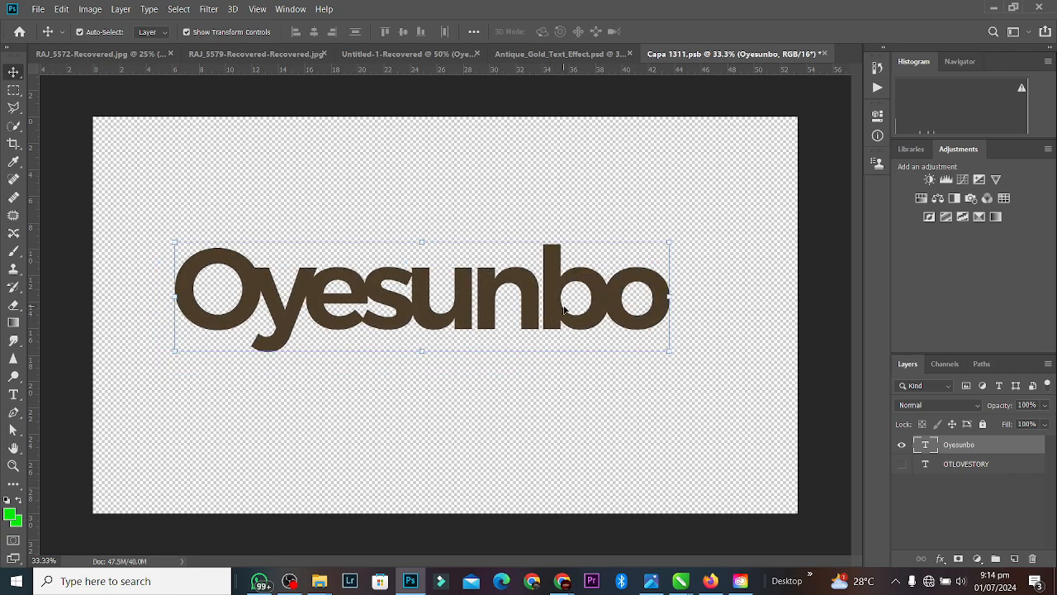
key("ctrl+s")
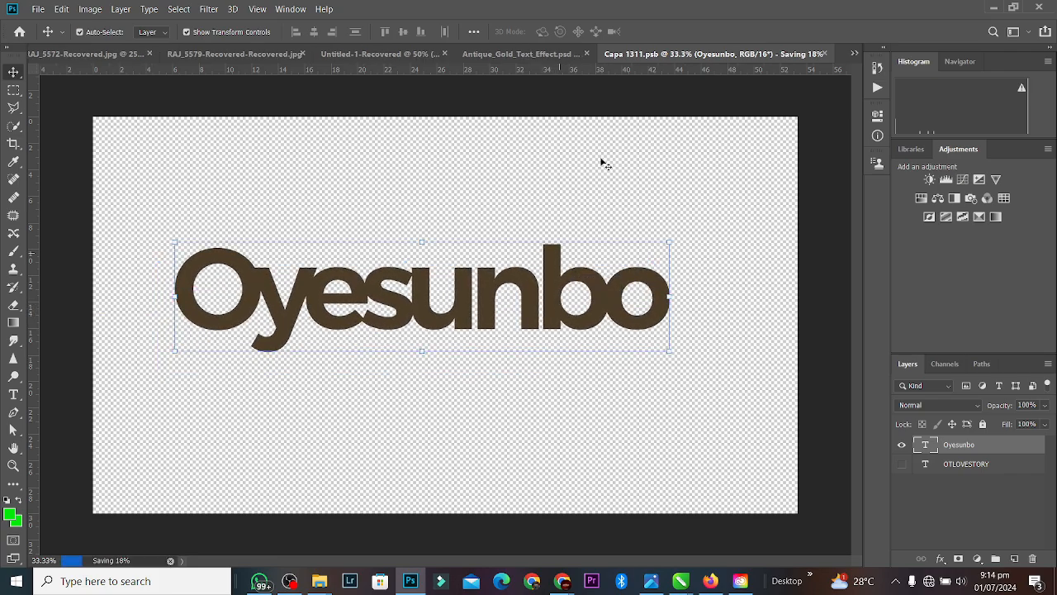
Step: In the gold template, stamp a merged copy above YOUR TEXT HERE as Layer 2
left_click(561, 54)
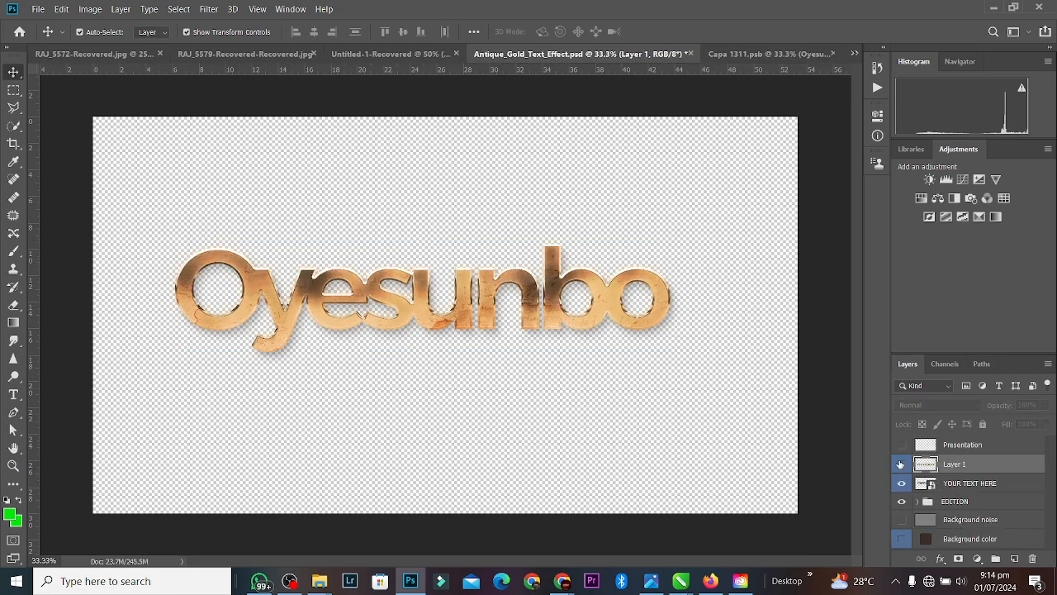
left_click(975, 485)
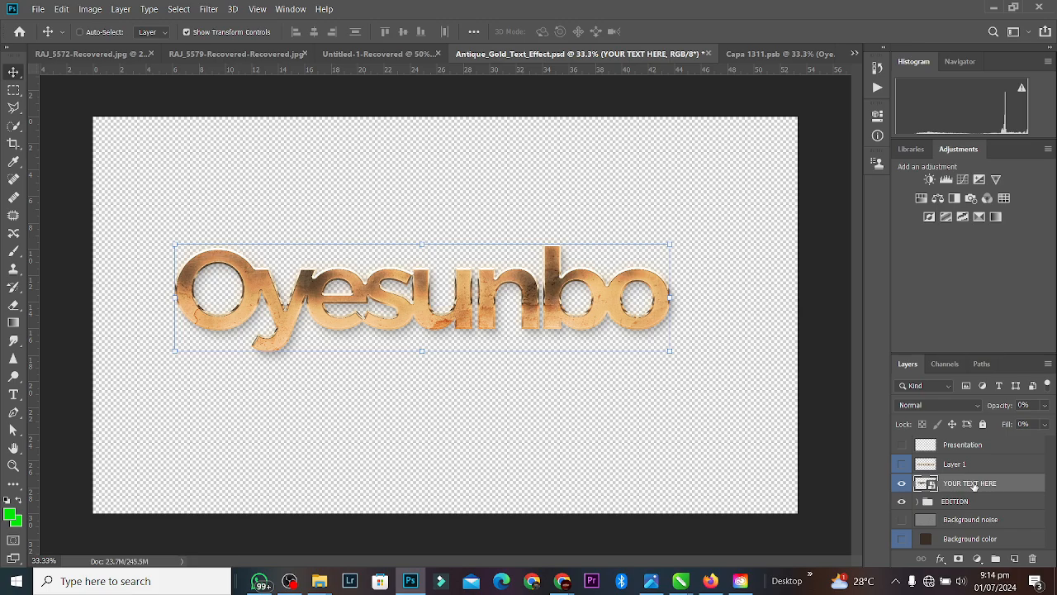
key("ctrl+shift+alt+e")
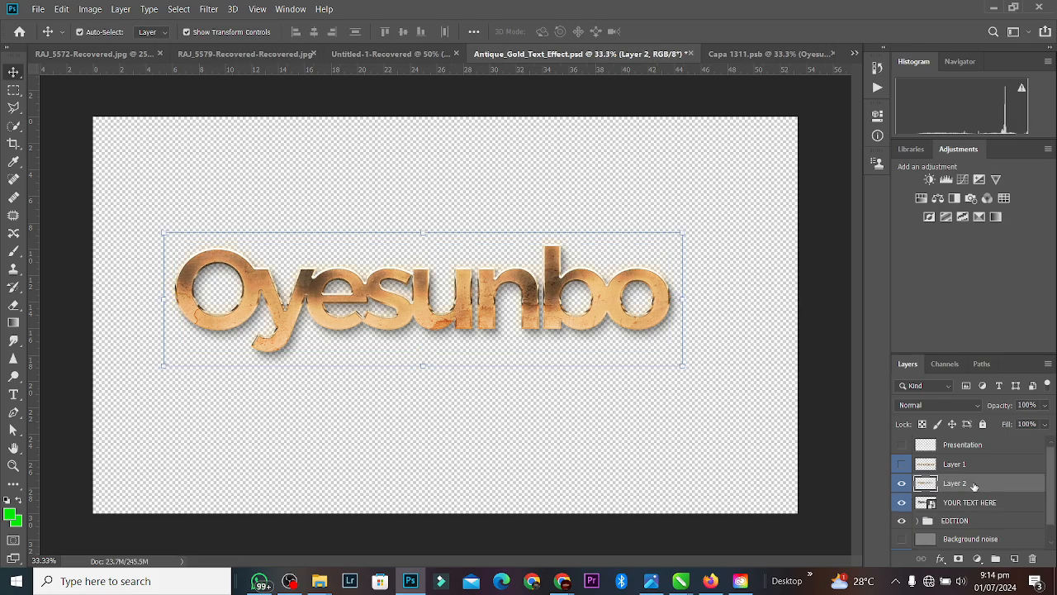
Step: Paste the gold Oyesunbo artwork into the couple poster, shrink it, then delete it again
left_click(369, 52)
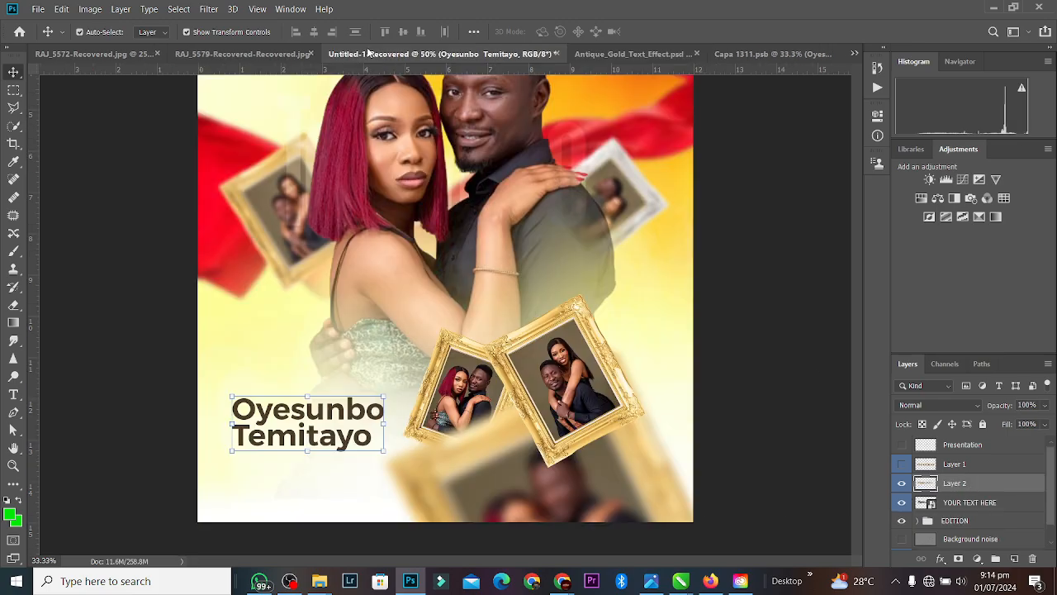
key("ctrl+v")
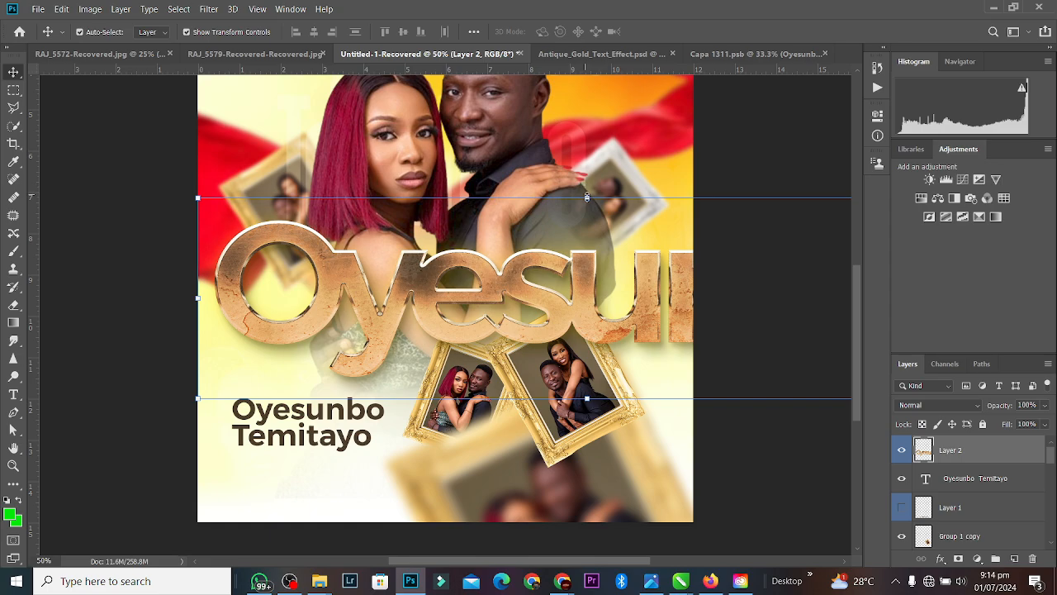
left_click_drag(587, 198, 298, 412)
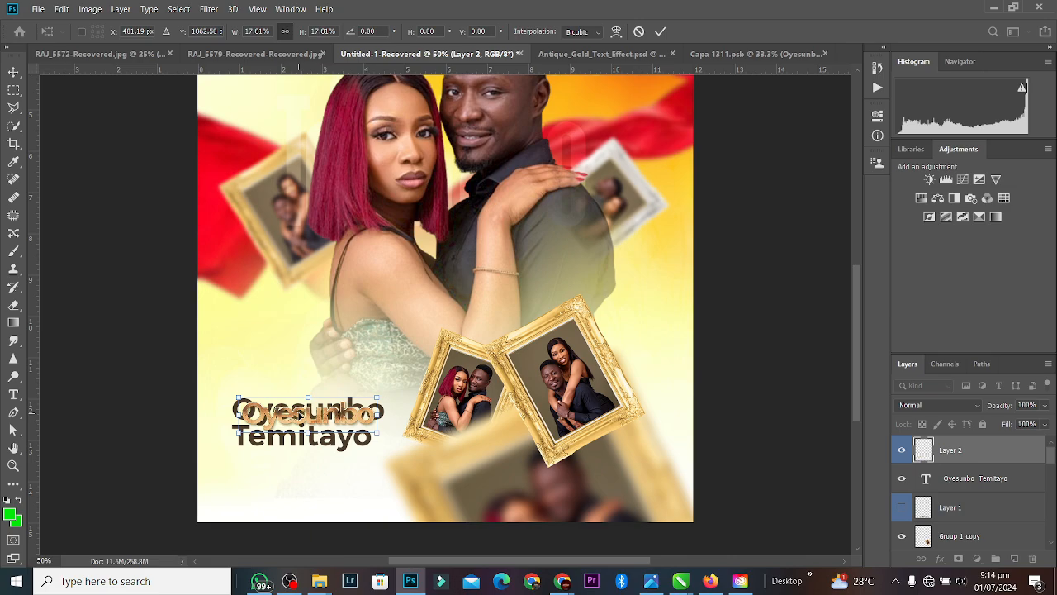
left_click(659, 31)
key("Delete")
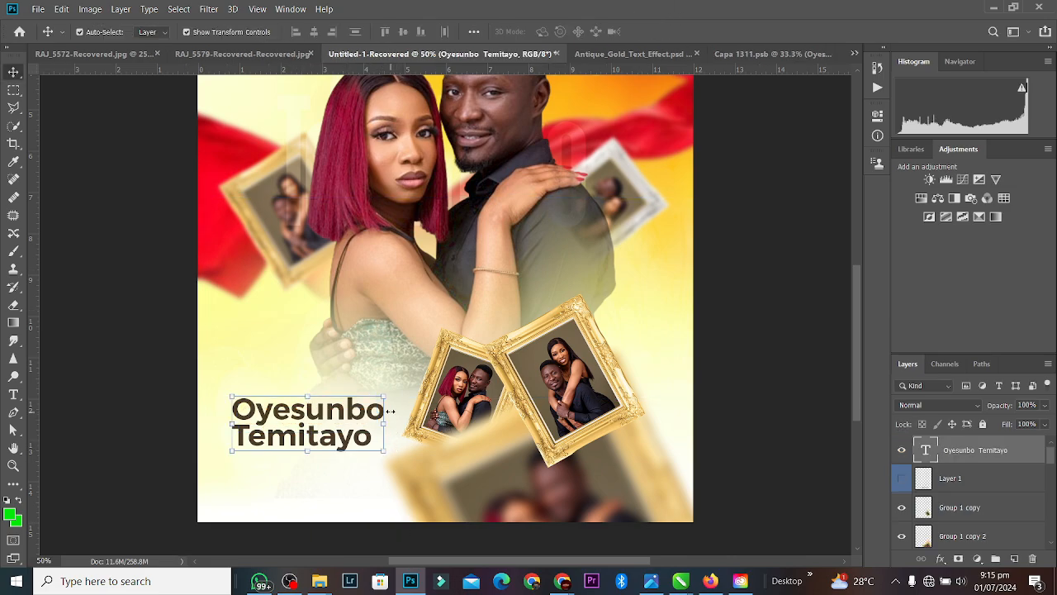
Step: Tighten the name's letter spacing to -80 and nudge it slightly right and down
left_click(877, 116)
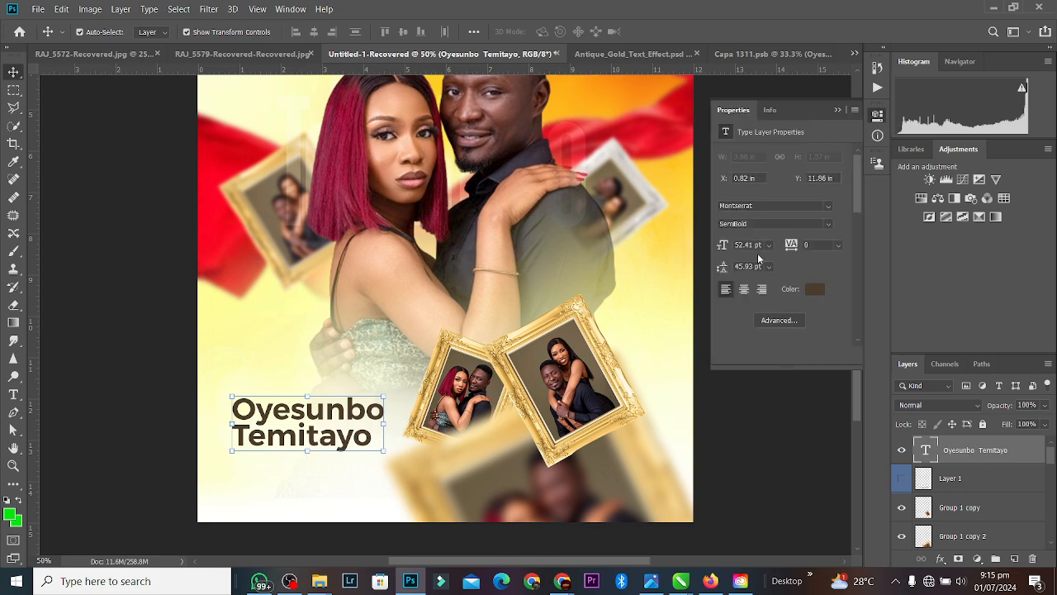
left_click_drag(789, 245, 762, 246)
left_click(838, 110)
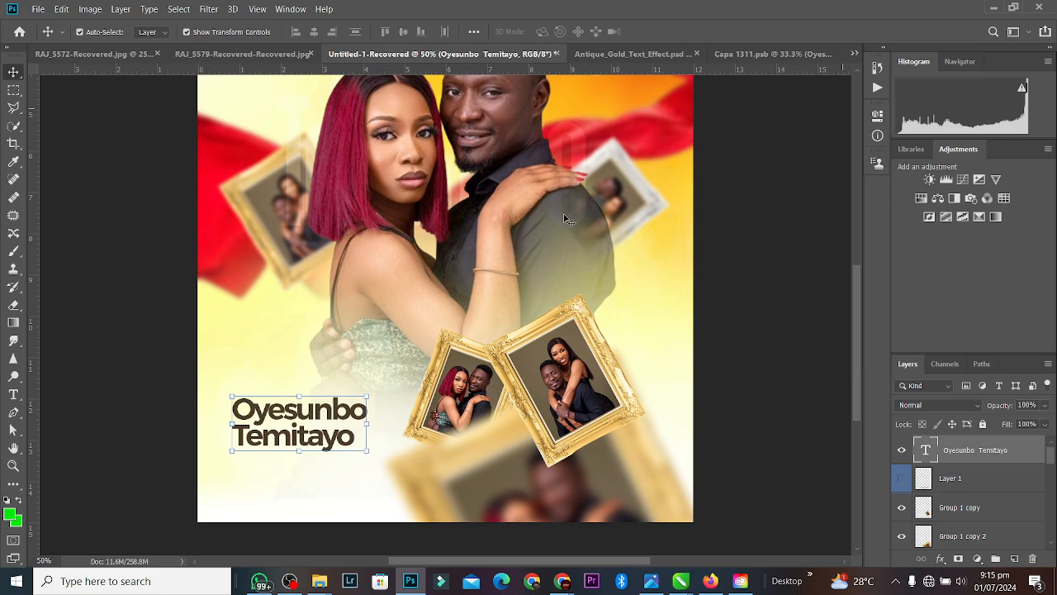
key("ctrl+plus")
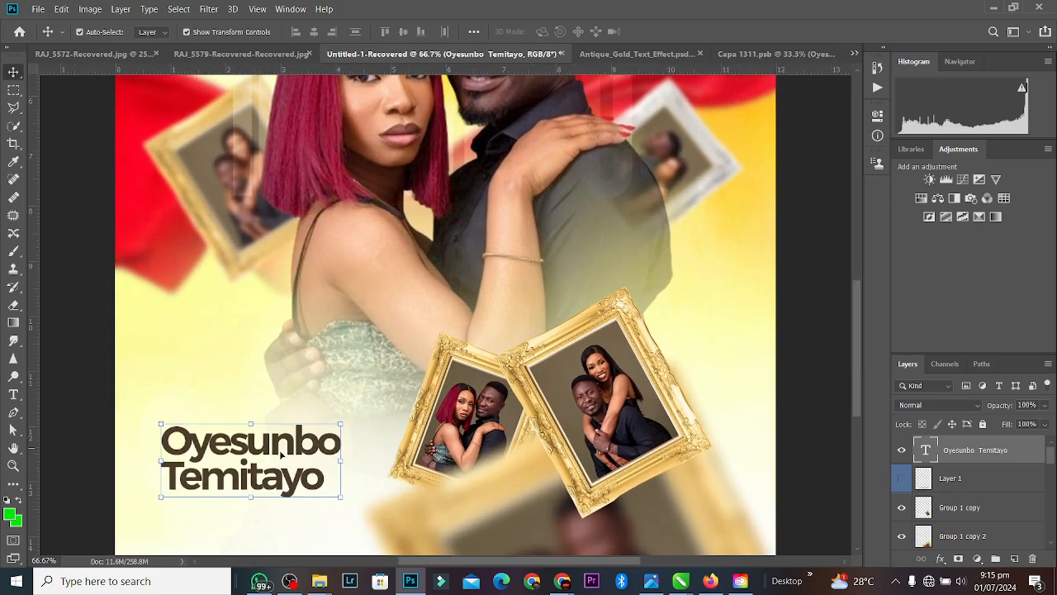
left_click_drag(297, 450, 308, 457)
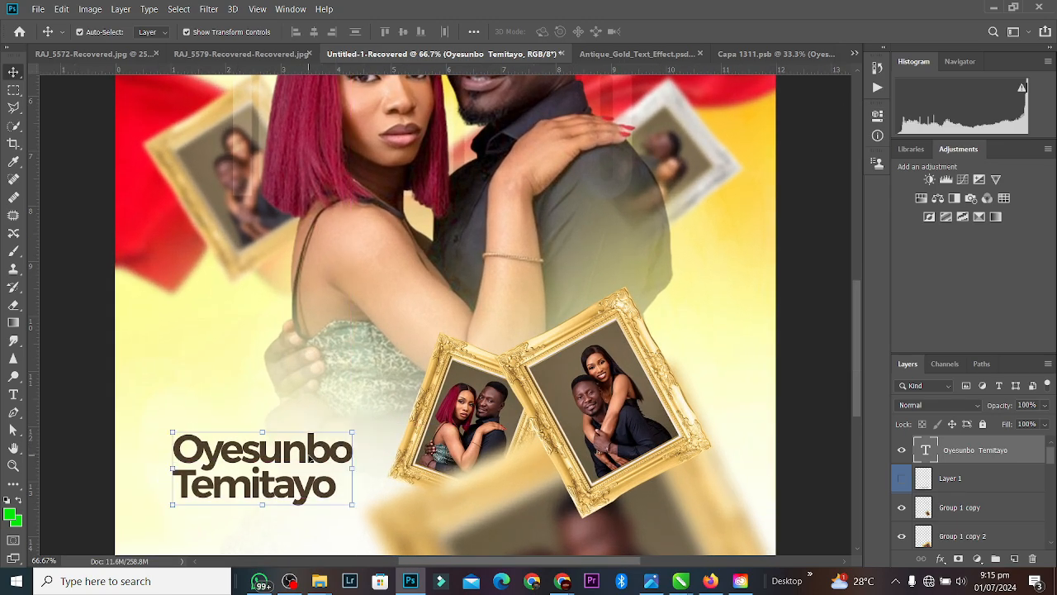
double_click(237, 487)
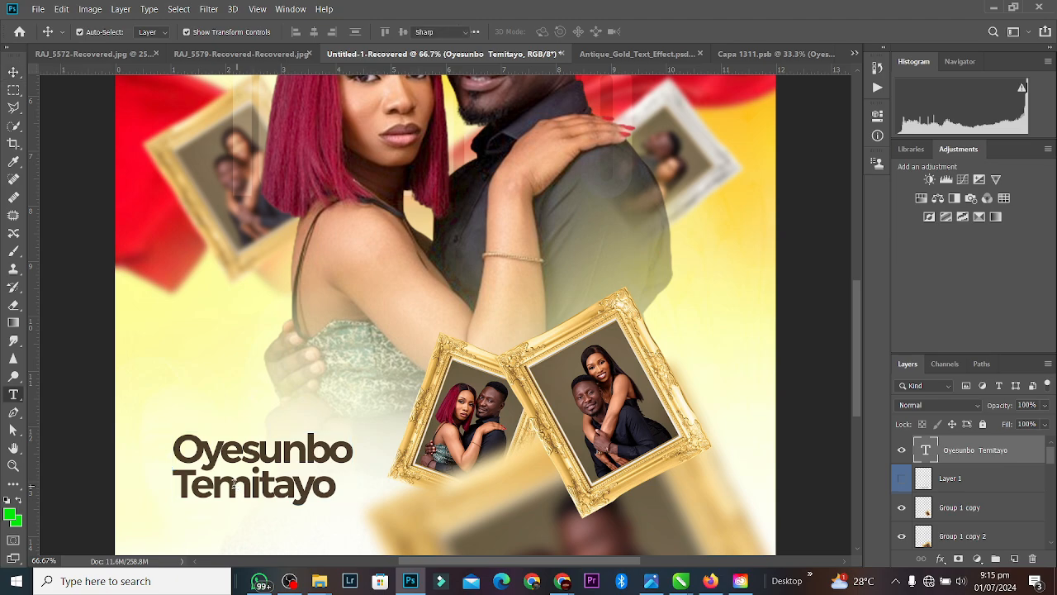
left_click(189, 484)
left_click_drag(180, 484, 381, 488)
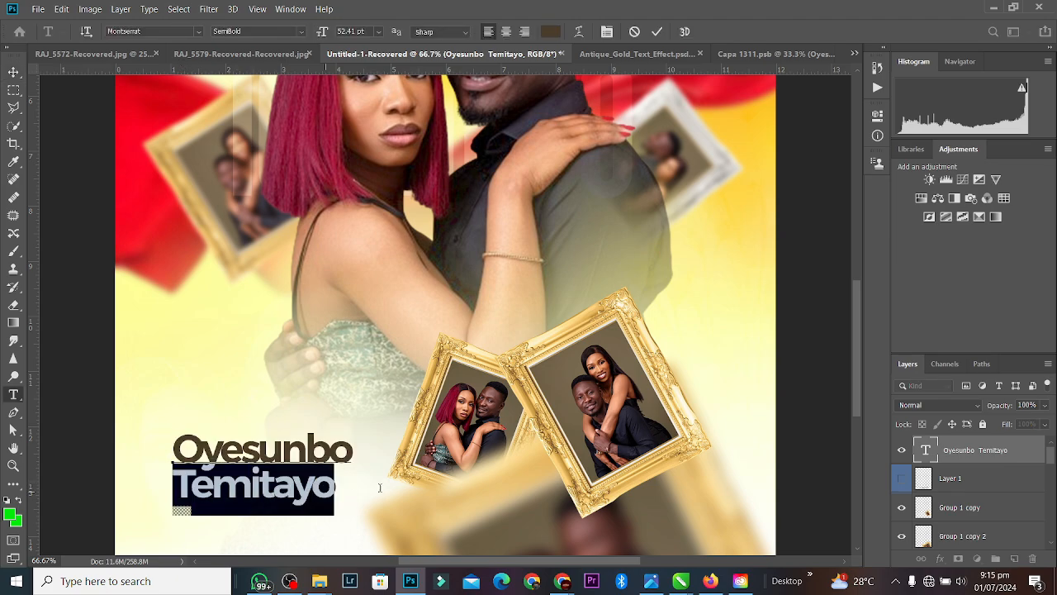
key("BackSpace")
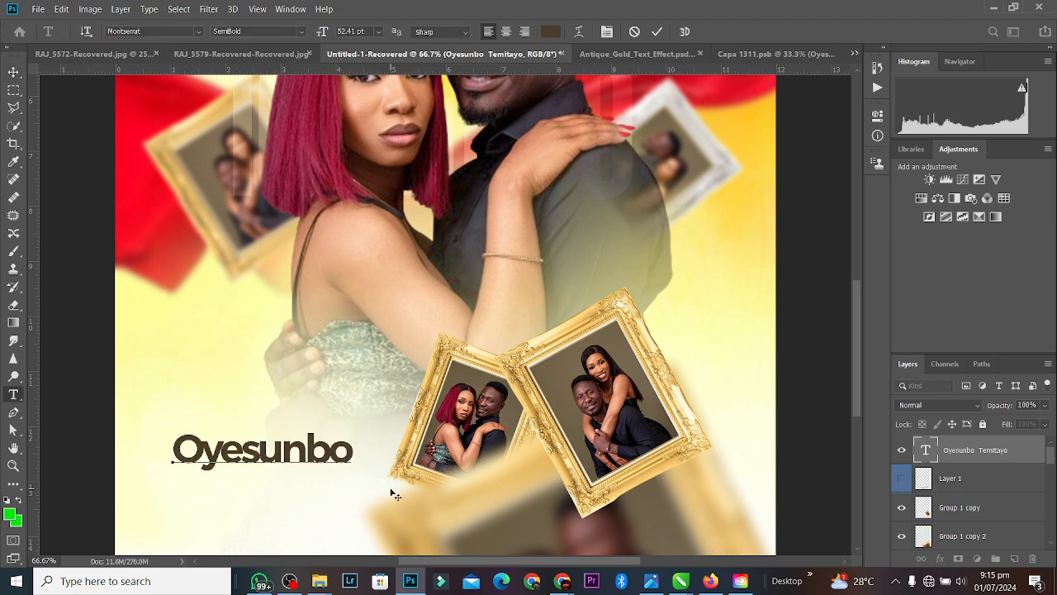
key("BackSpace")
key("BackSpace")
left_click(658, 33)
key("v")
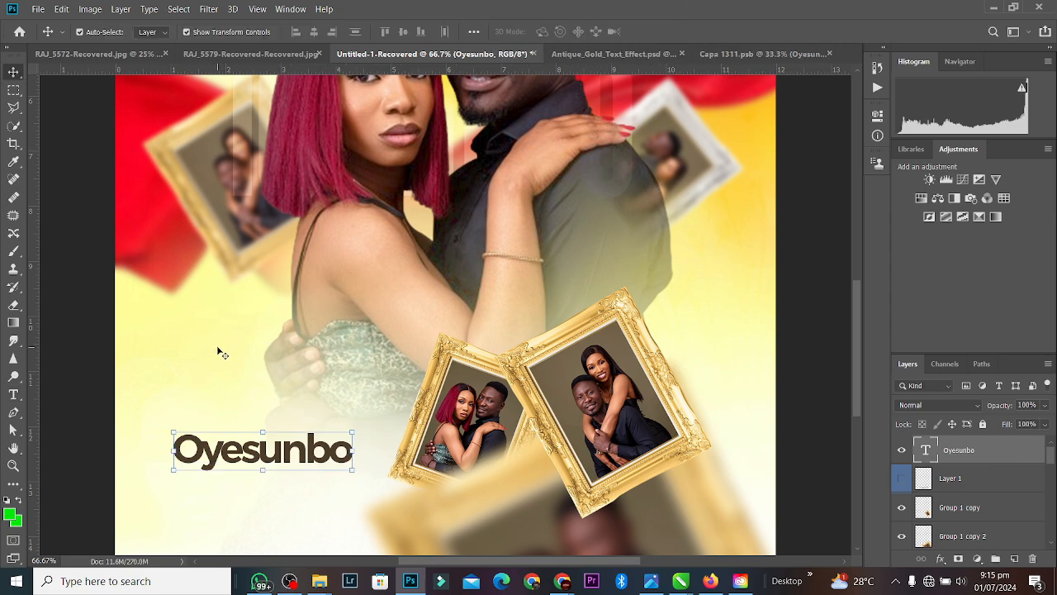
Step: Duplicate the Oyesunbo layer below the original and retype it as 'Introduce'
key("ctrl+j")
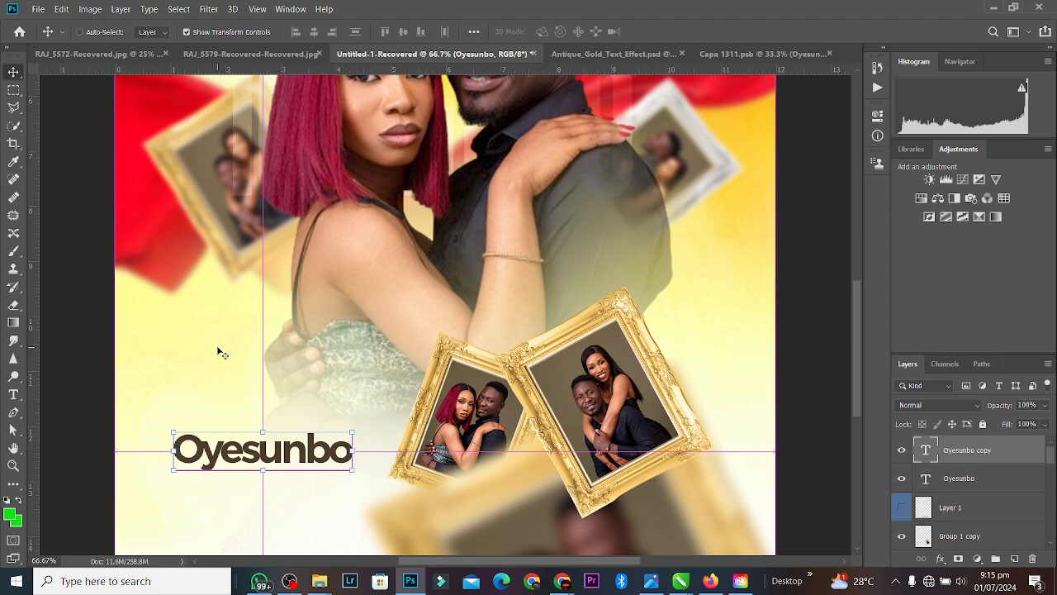
left_click_drag(295, 461, 297, 498)
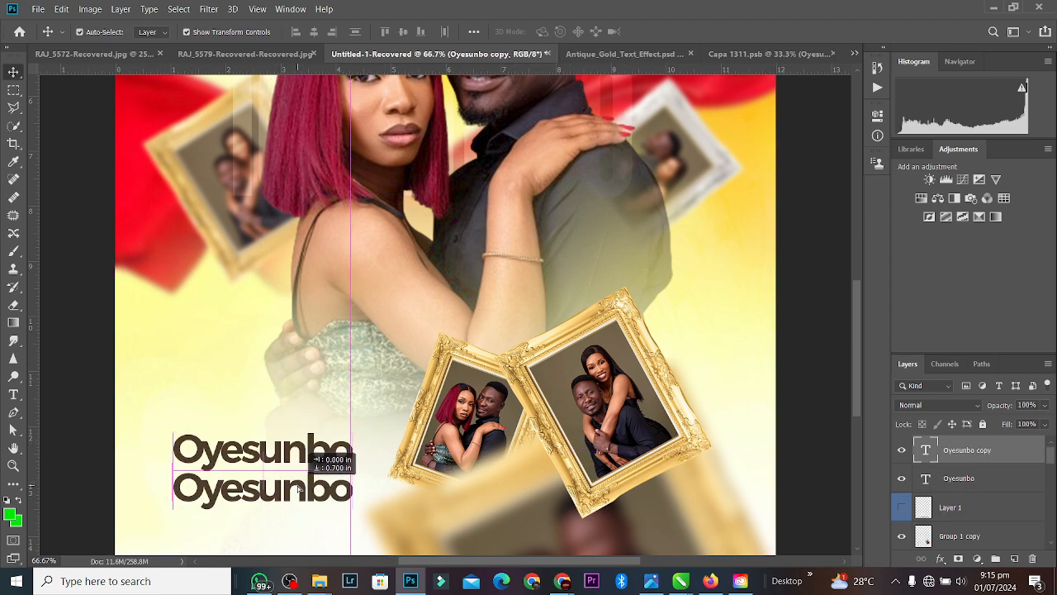
double_click(297, 485)
type("In")
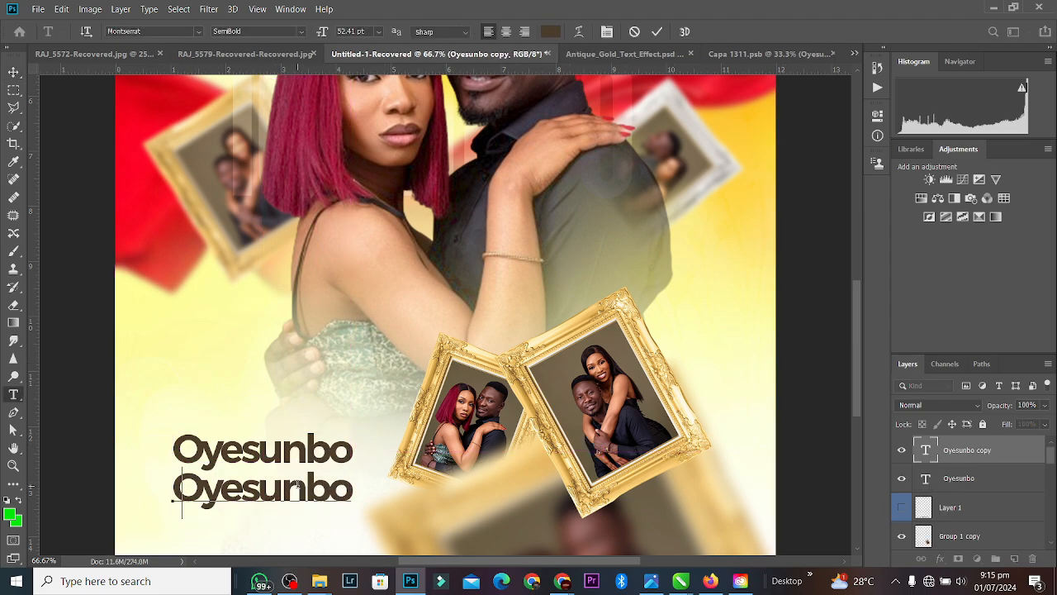
type("trodu")
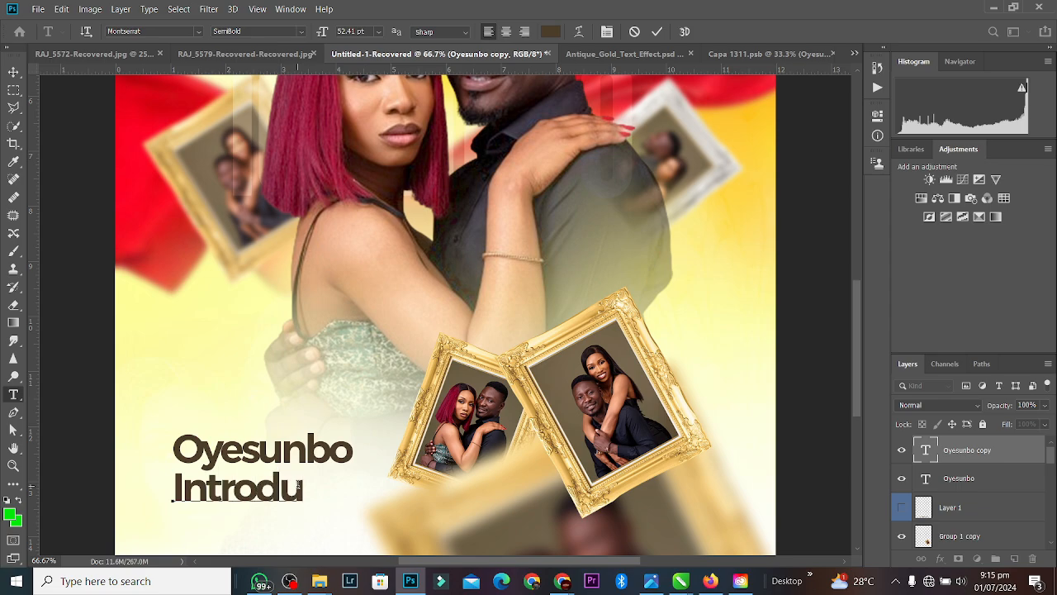
type("ce")
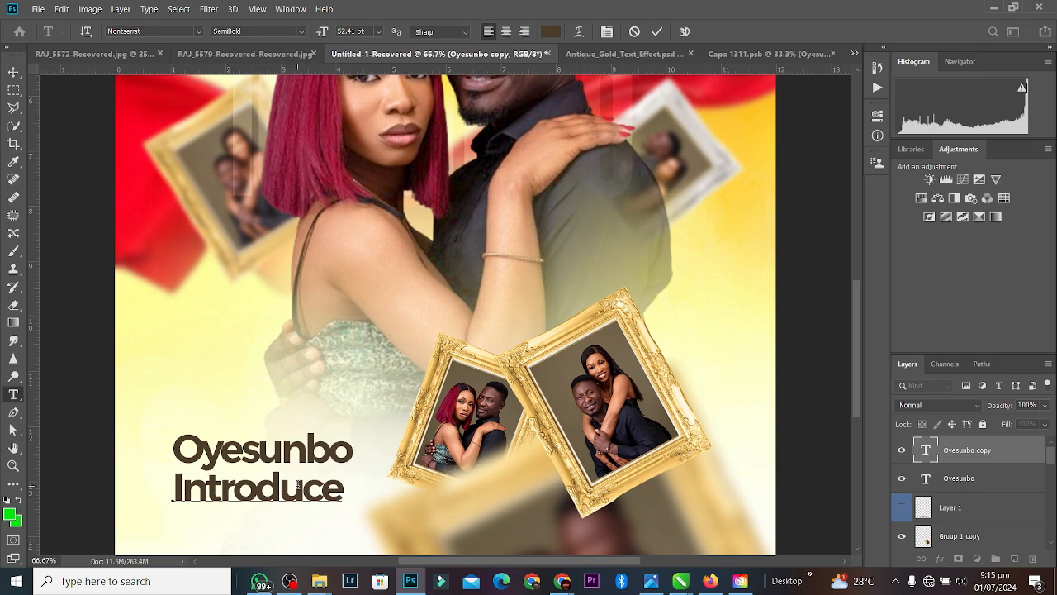
Step: Set Introduce in the Aedesty script font with letter spacing 0
double_click(299, 485)
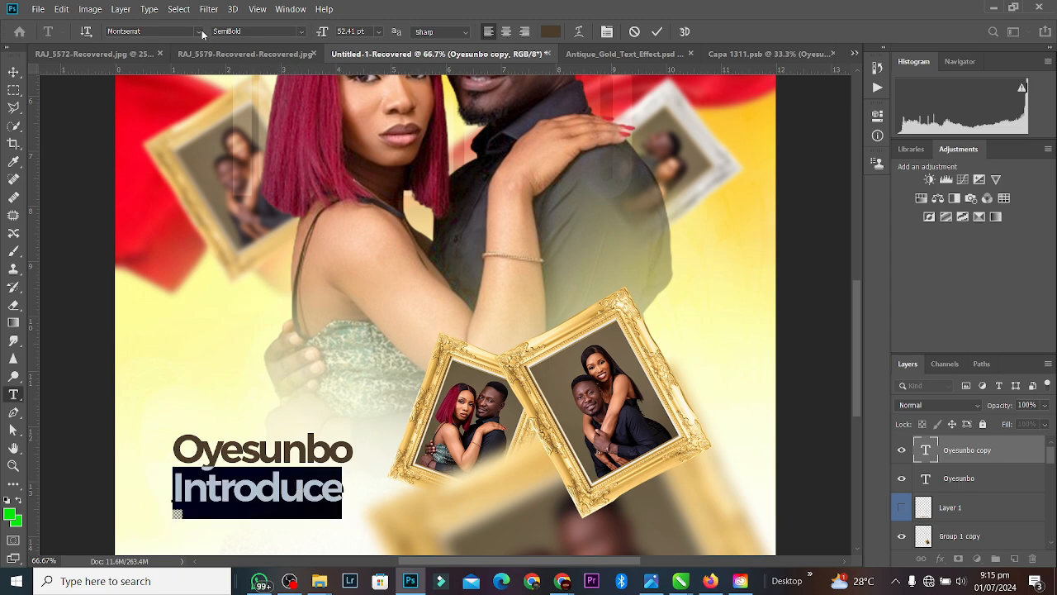
left_click(200, 32)
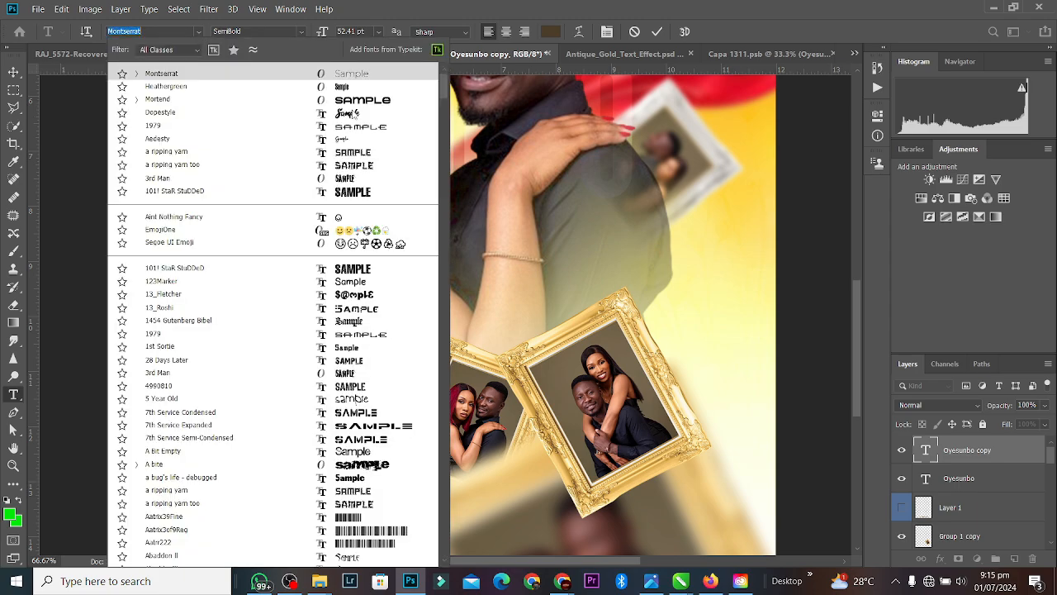
left_click(348, 141)
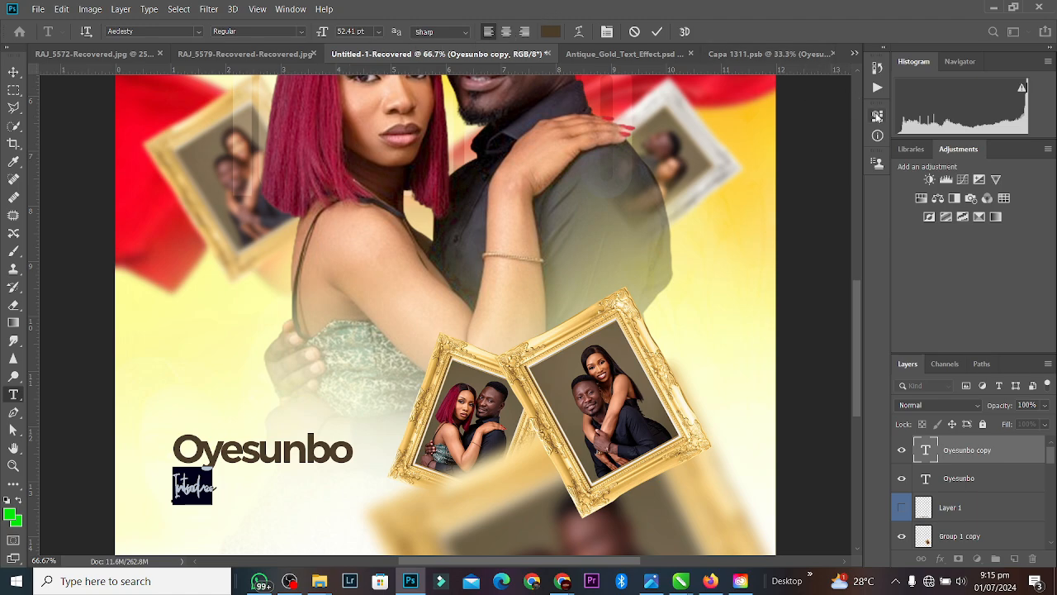
left_click(877, 115)
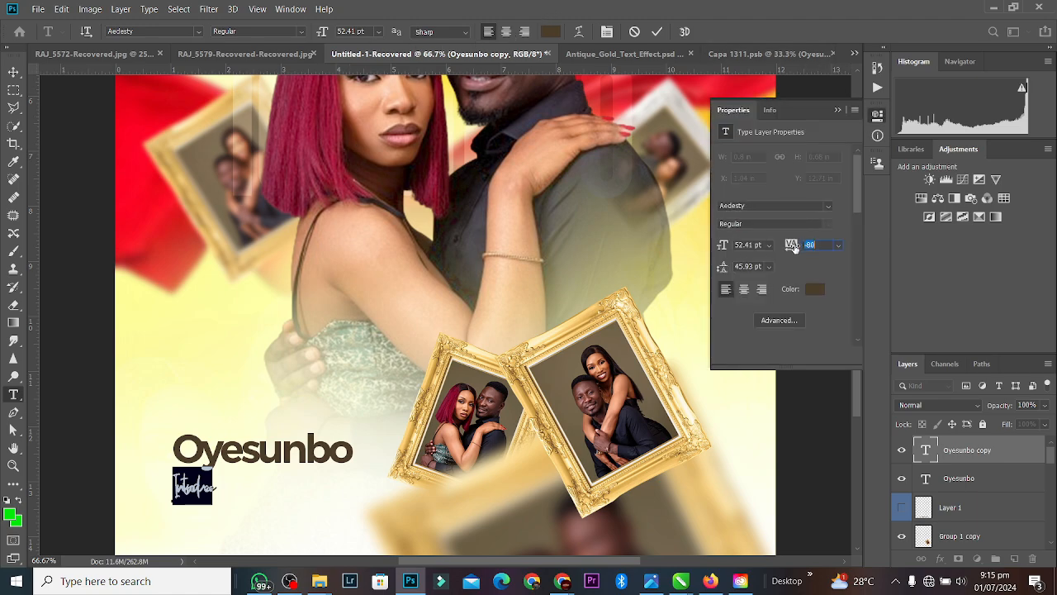
left_click(823, 245)
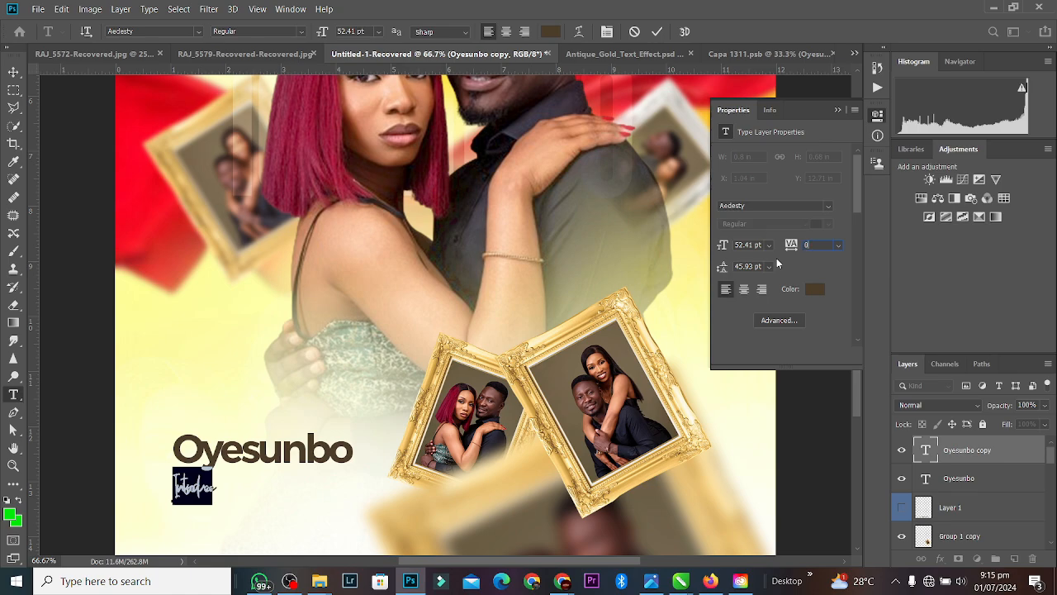
type("0")
key("Return")
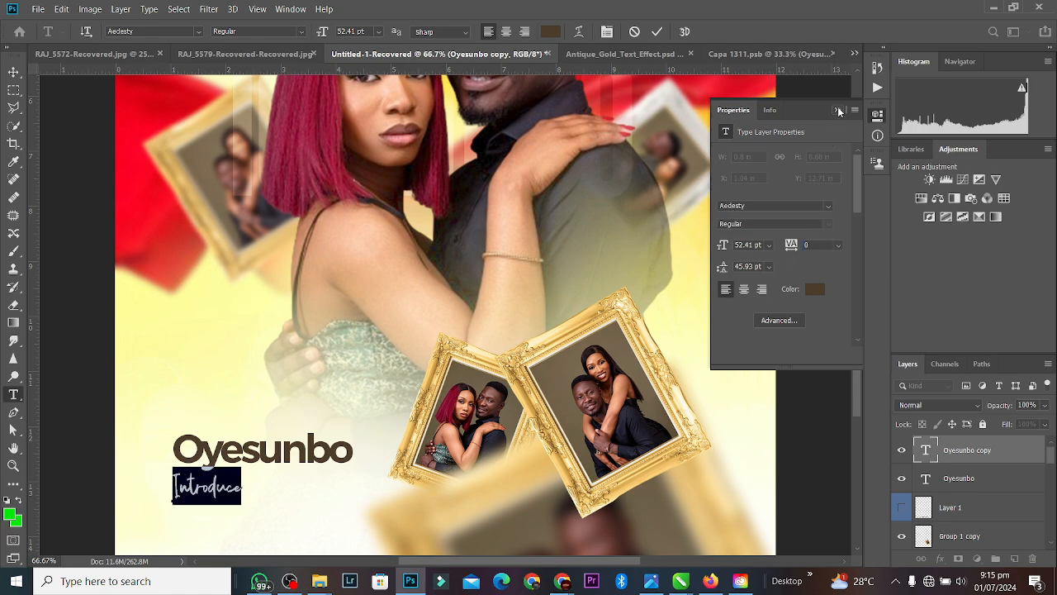
left_click(839, 110)
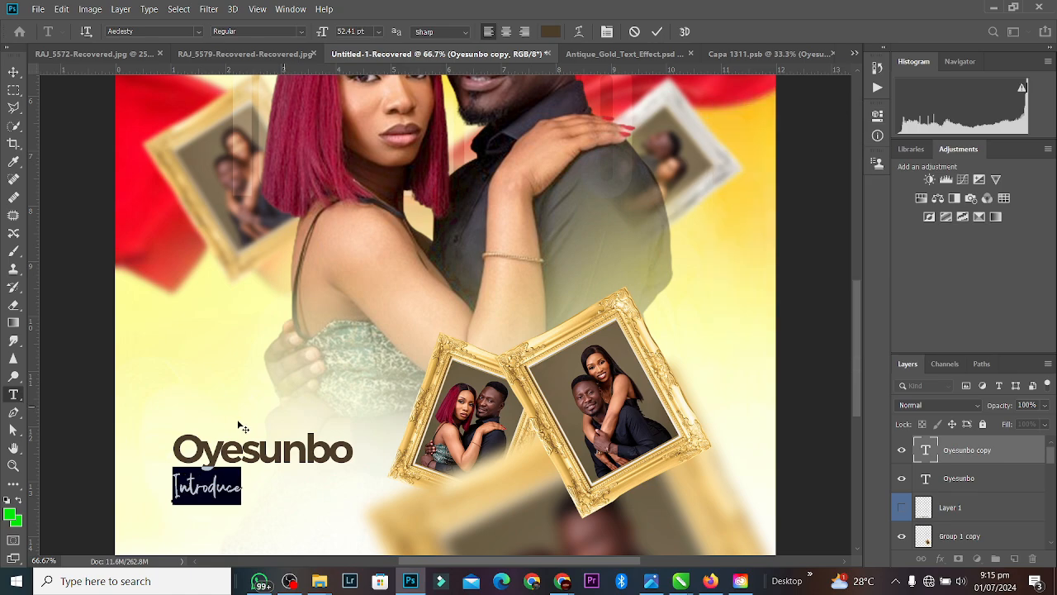
left_click(657, 31)
Step: Position Introduce just under Oyesunbo and select both layers
key("v")
left_click_drag(231, 493, 271, 481)
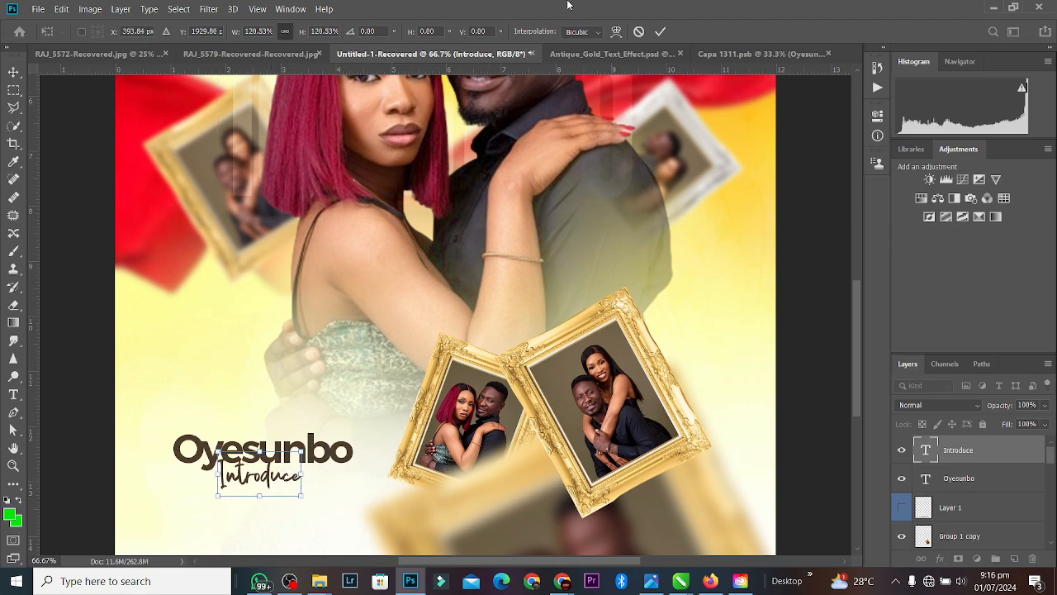
left_click(660, 31)
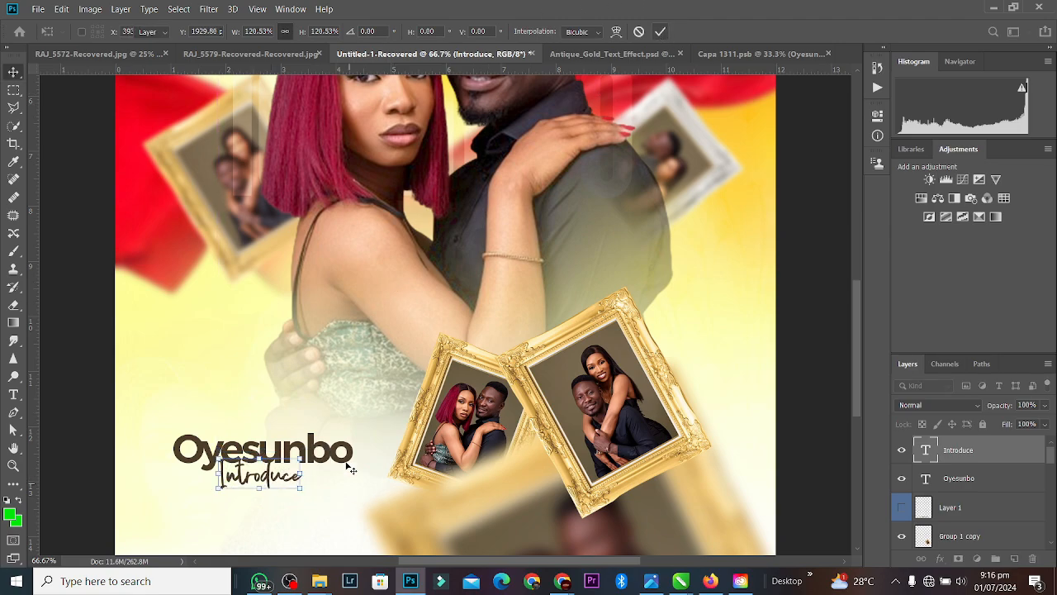
left_click(347, 461, "shift")
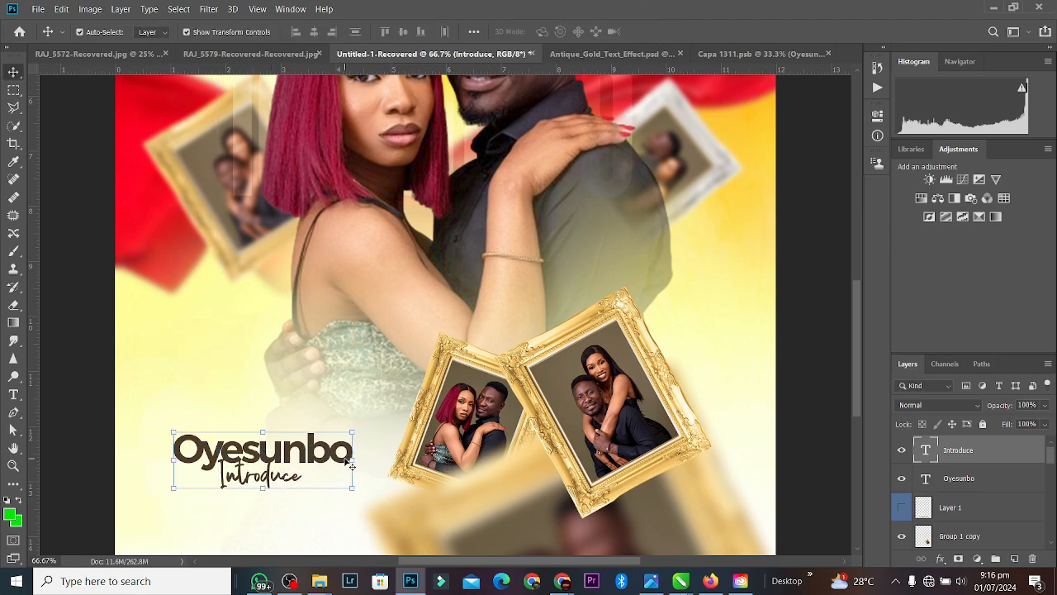
Step: Centre Introduce horizontally under Oyesunbo, then reselect the Oyesunbo layer
left_click(315, 31)
left_click(217, 330)
left_click(271, 467)
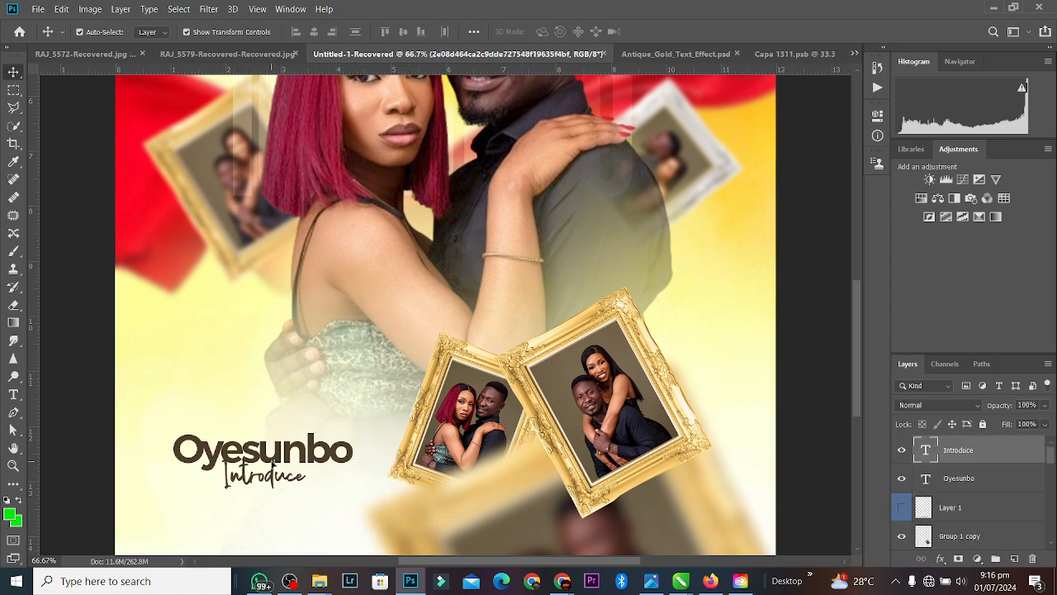
left_click(175, 281)
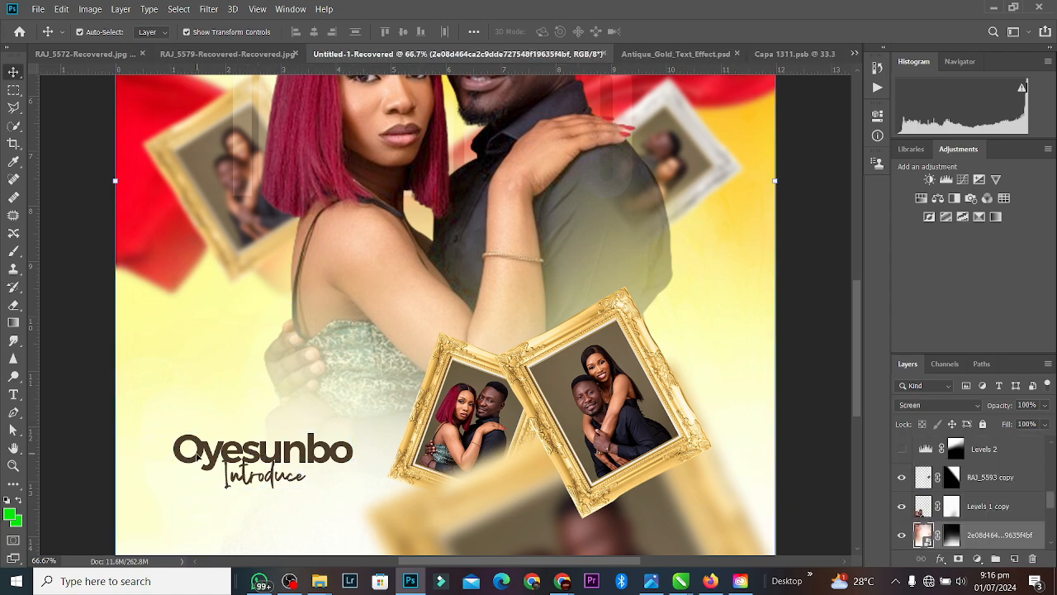
left_click(198, 454)
Step: Duplicate Oyesunbo below Introduce, retype it as 'Temitayo', and nudge it up into place
key("ctrl+j")
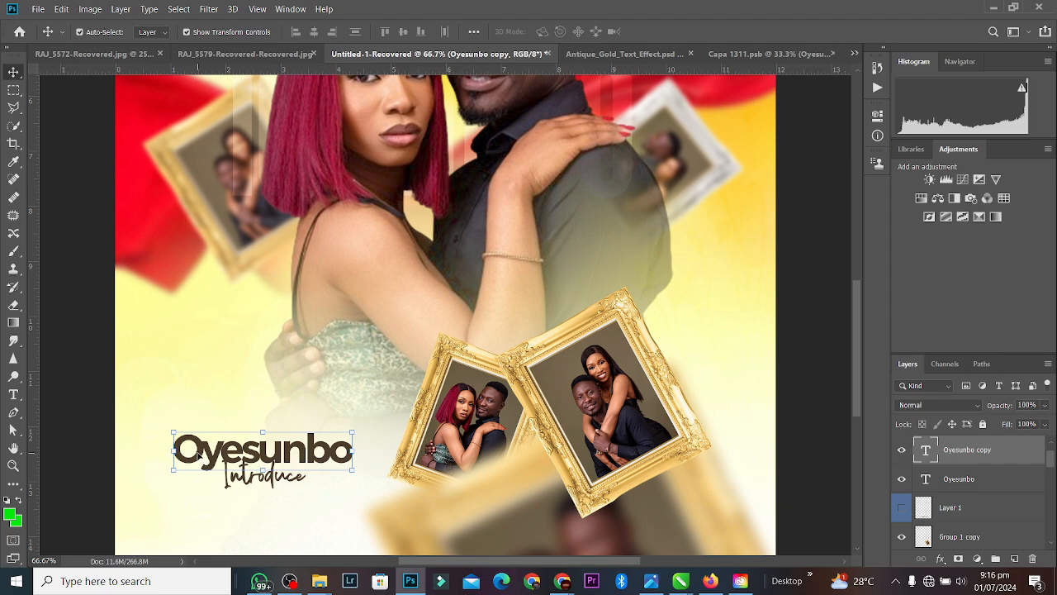
left_click_drag(199, 453, 196, 504)
double_click(195, 504)
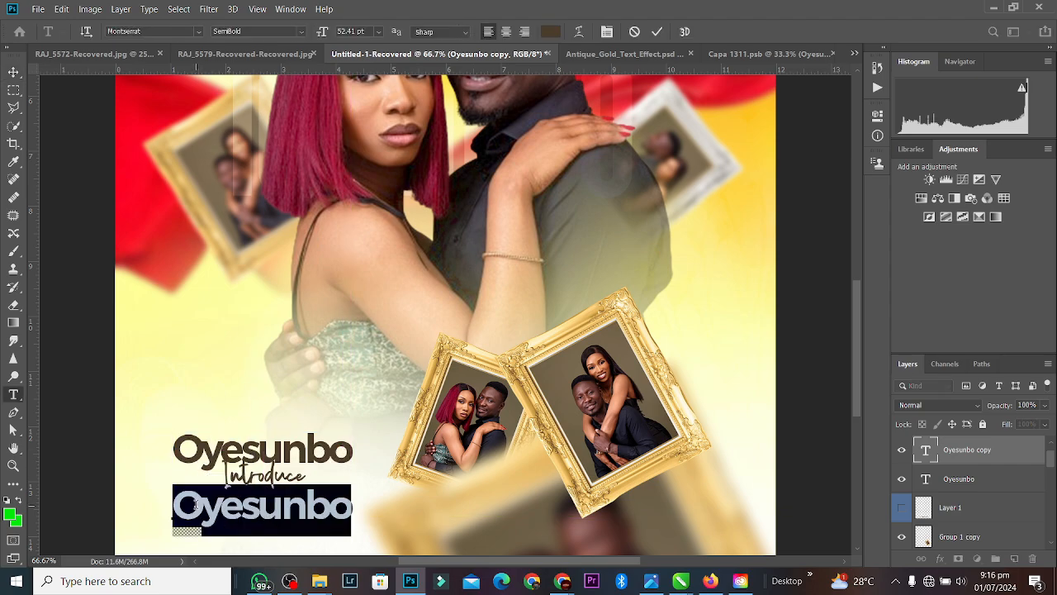
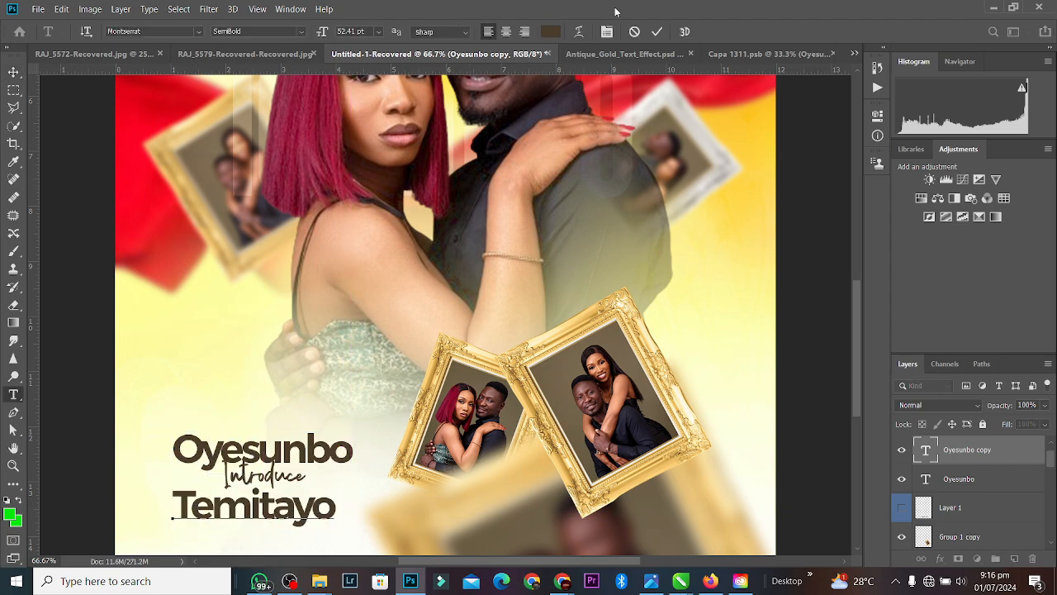
left_click(659, 32)
key("v")
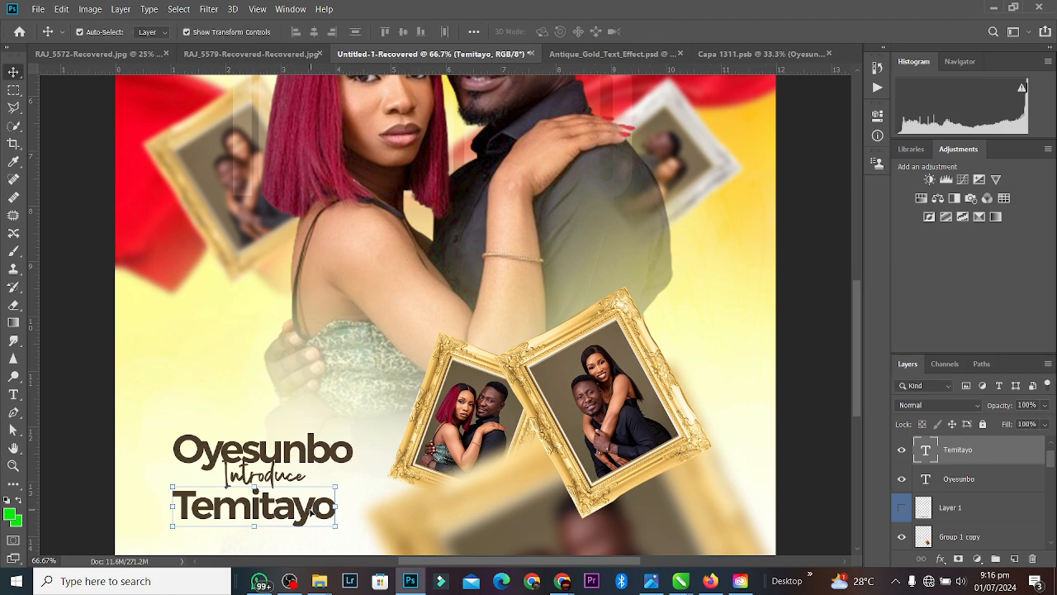
left_click_drag(312, 510, 322, 506)
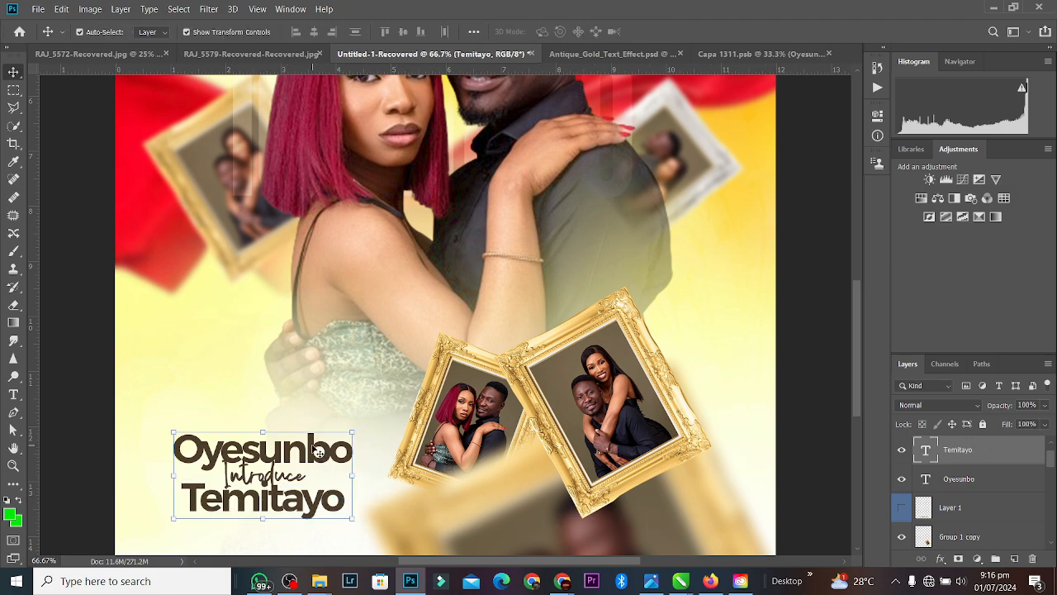
left_click(164, 299)
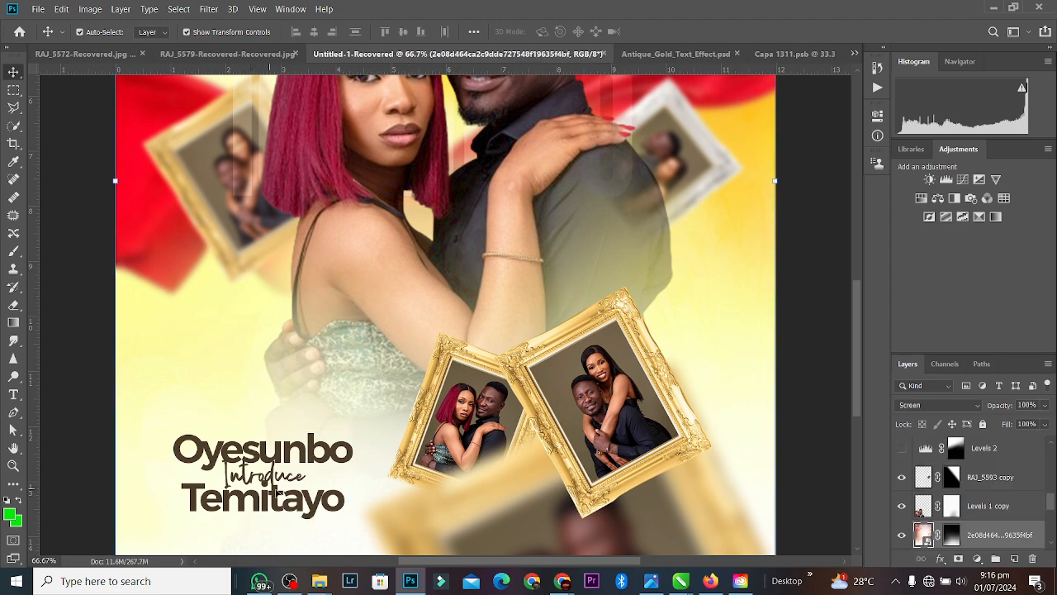
Step: Give Oyesunbo a Bevel & Emboss with Contour and Texture, softened to 10 px
left_click(300, 444)
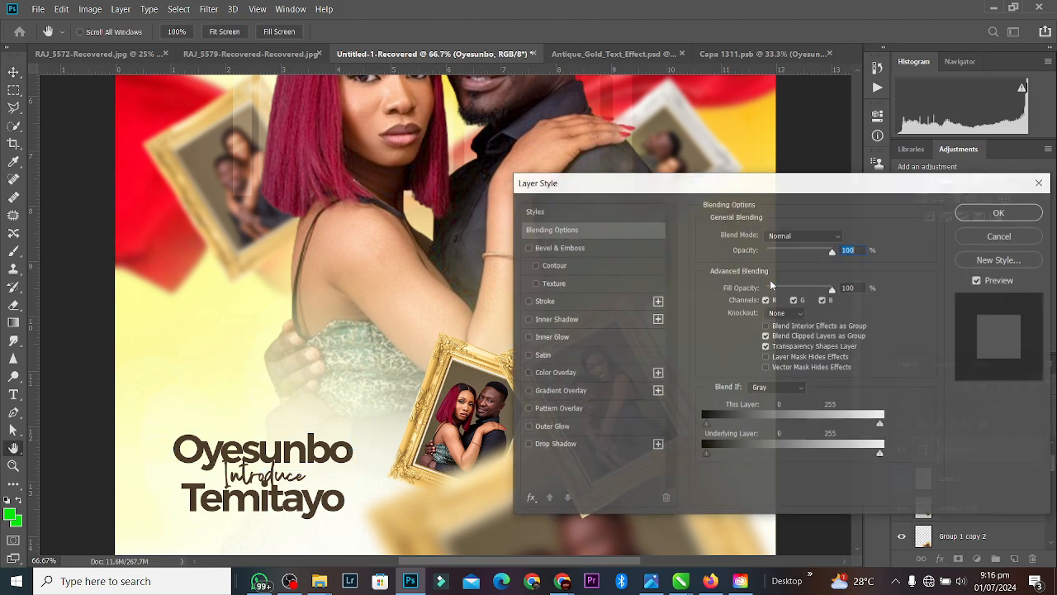
left_click(582, 248)
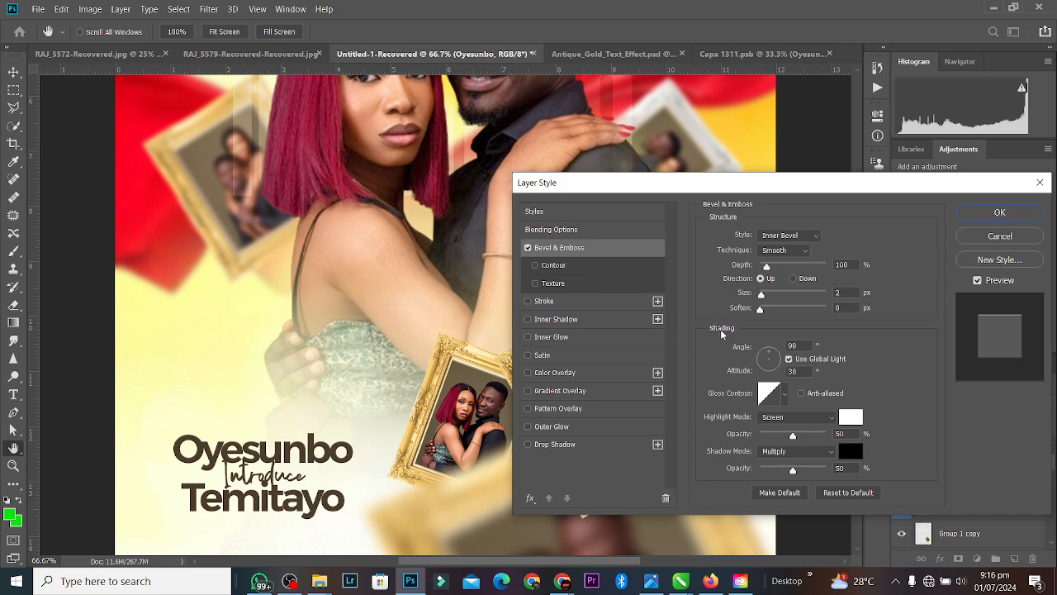
left_click(578, 266)
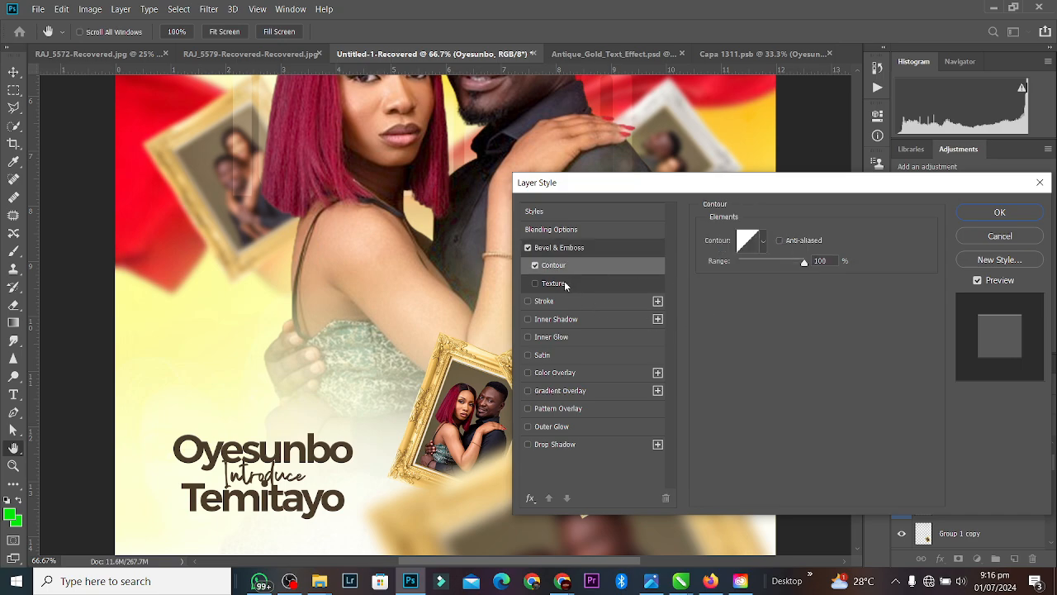
left_click(564, 282)
left_click(615, 248)
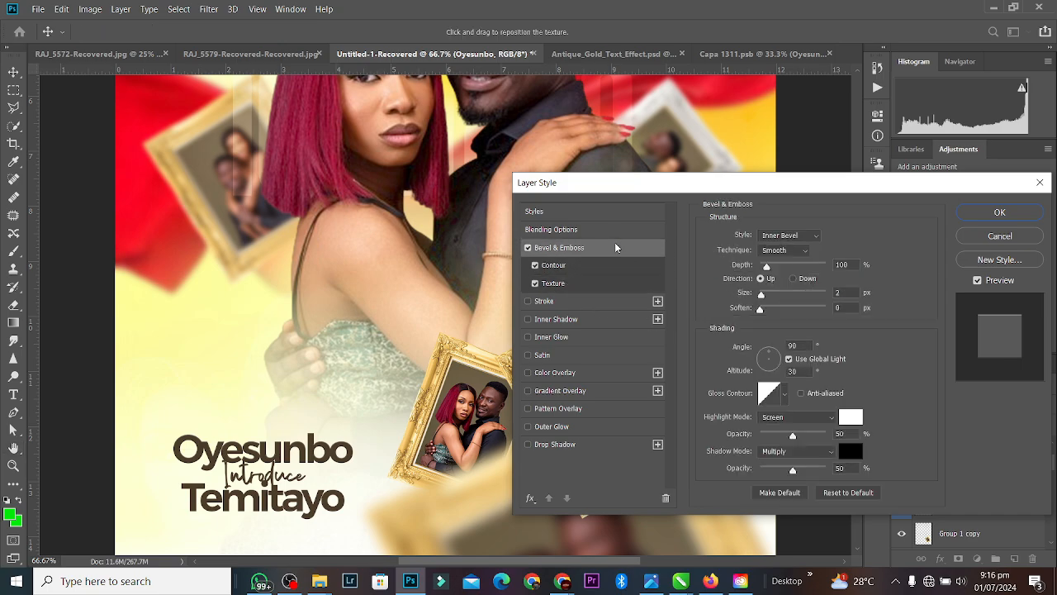
mouse_move(780, 308)
left_mouse_down()
mouse_move(800, 308)
mouse_move(793, 296)
left_mouse_up()
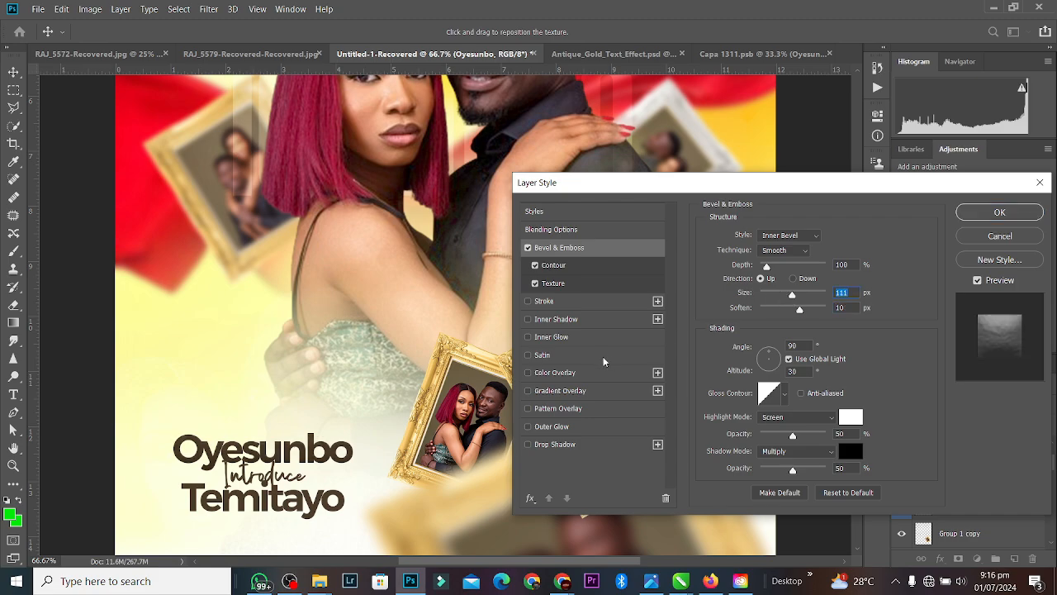
left_click(1016, 214)
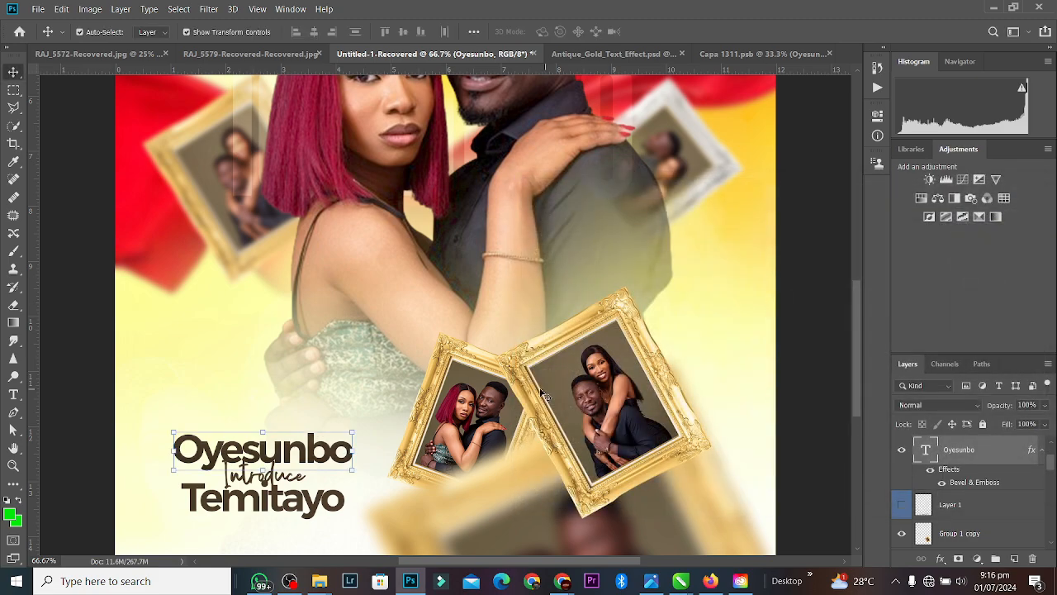
Step: Recolour the Oyesunbo text gold (#ba9746), sampled from the photo frame edge
double_click(928, 451)
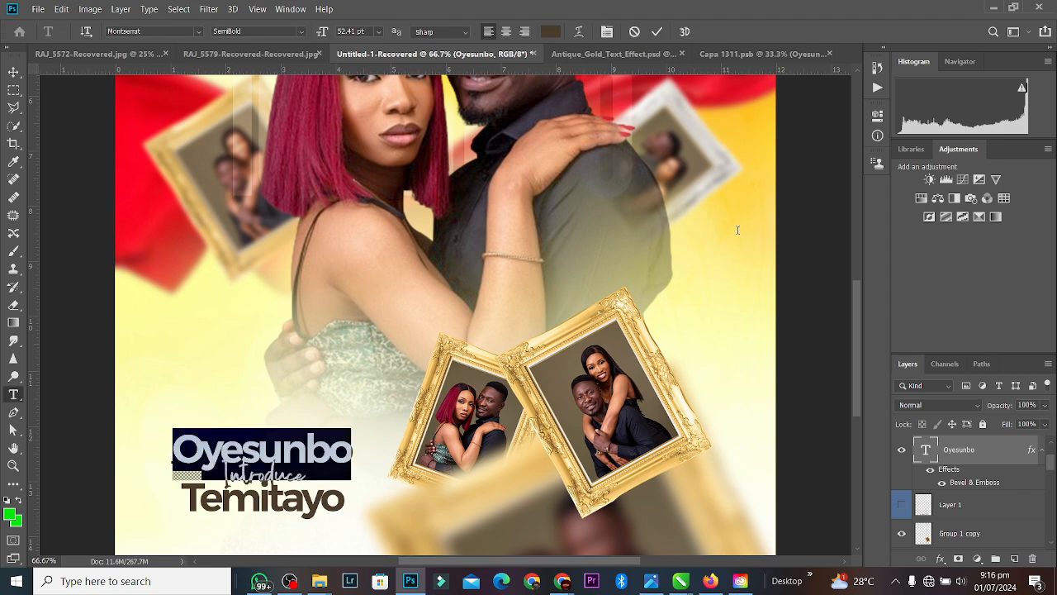
left_click(559, 30)
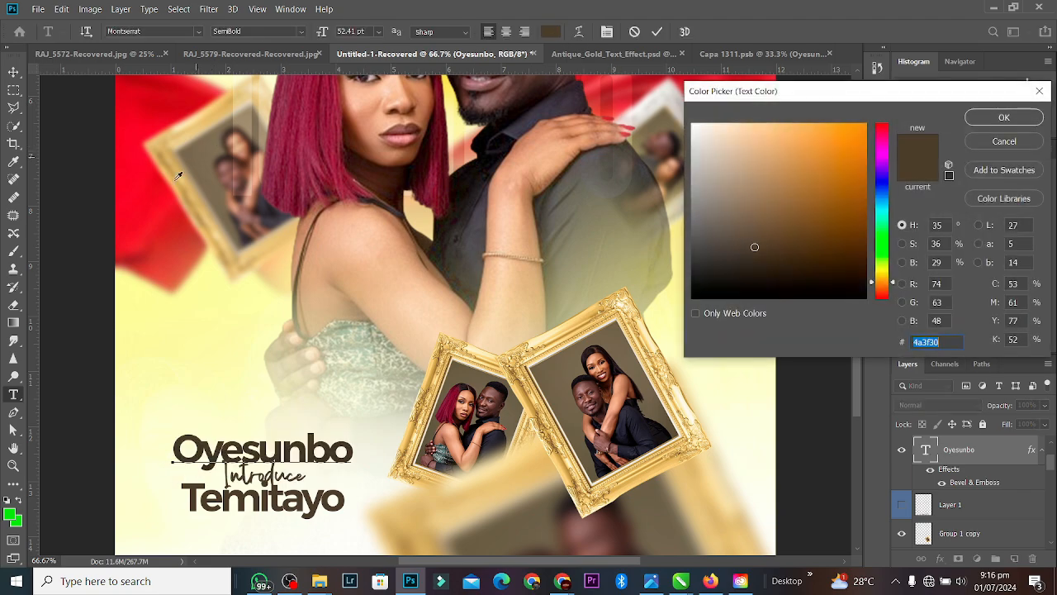
left_click(167, 223)
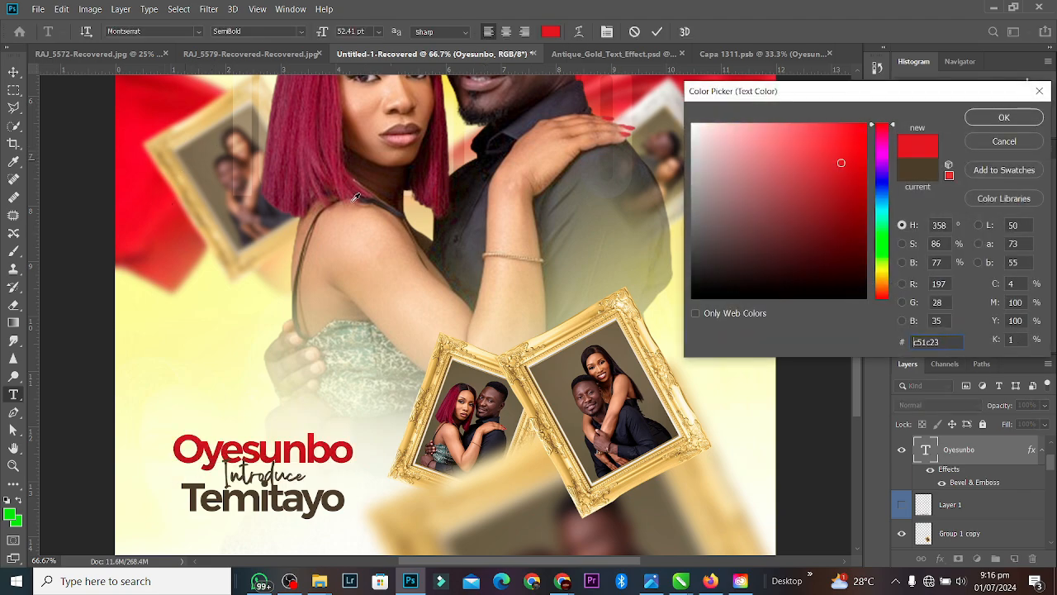
left_click(208, 373)
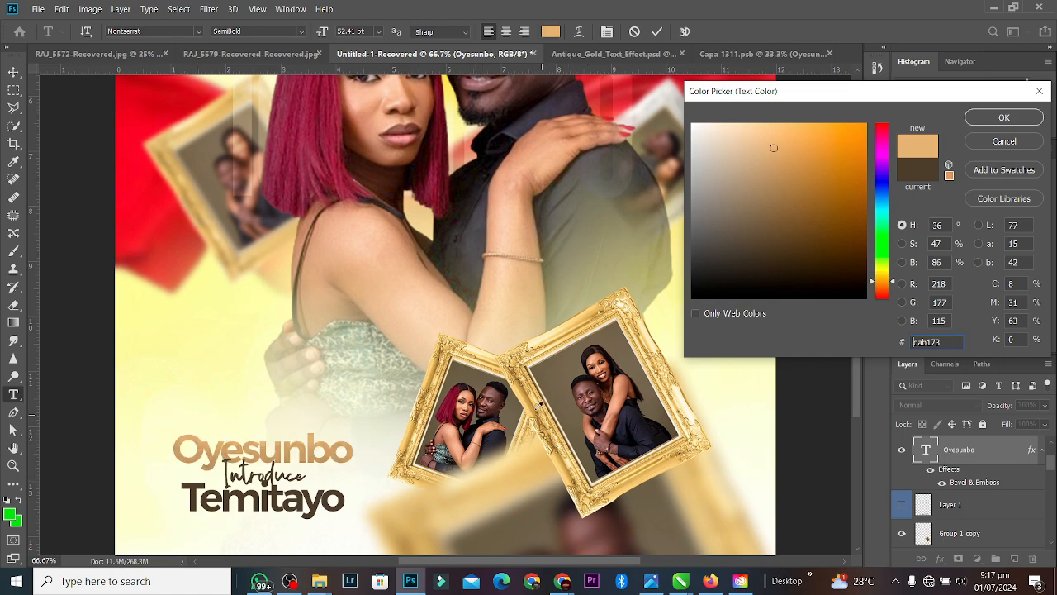
left_click(533, 397)
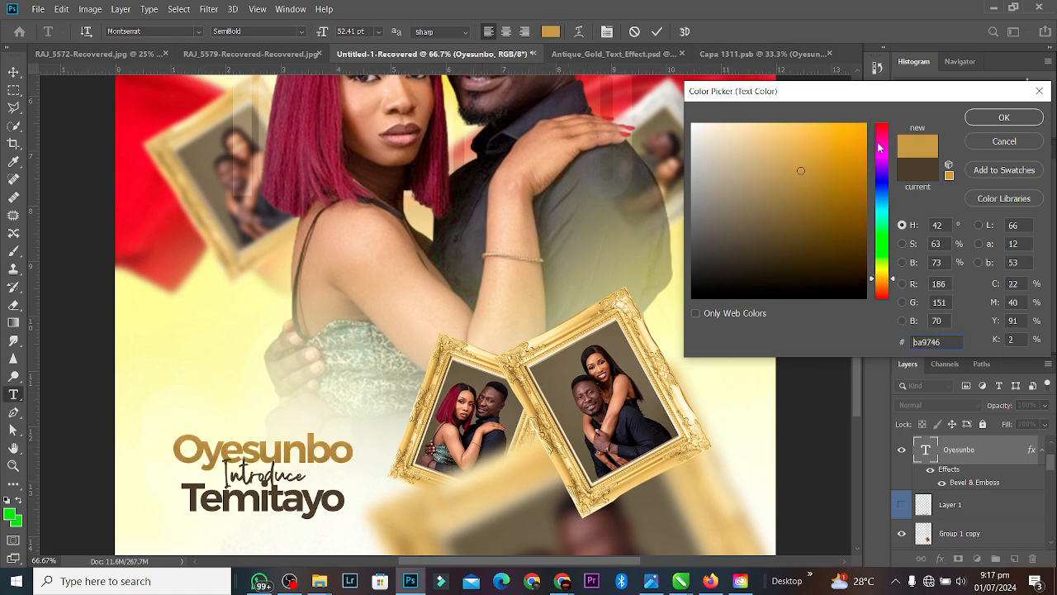
left_click(1004, 118)
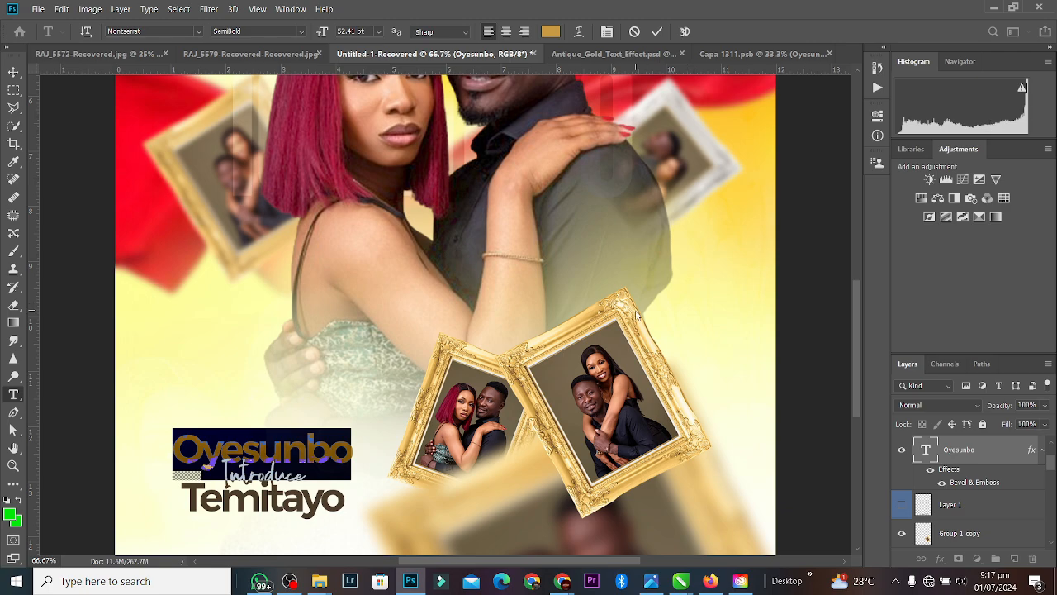
left_click(657, 31)
key("v")
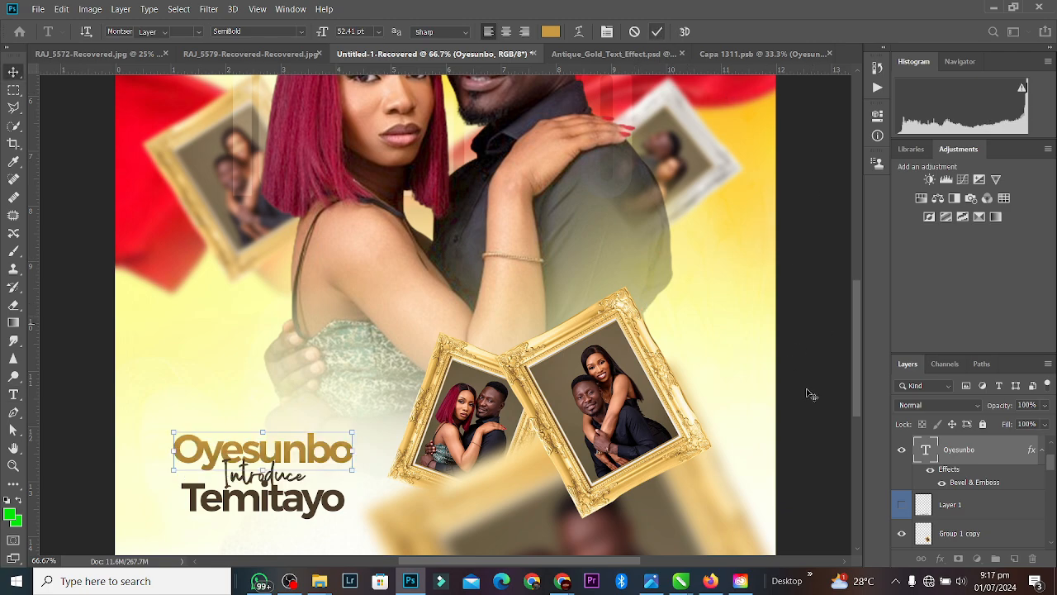
Step: Deepen the Oyesunbo bevel to 428% depth and 122 px size
double_click(999, 482)
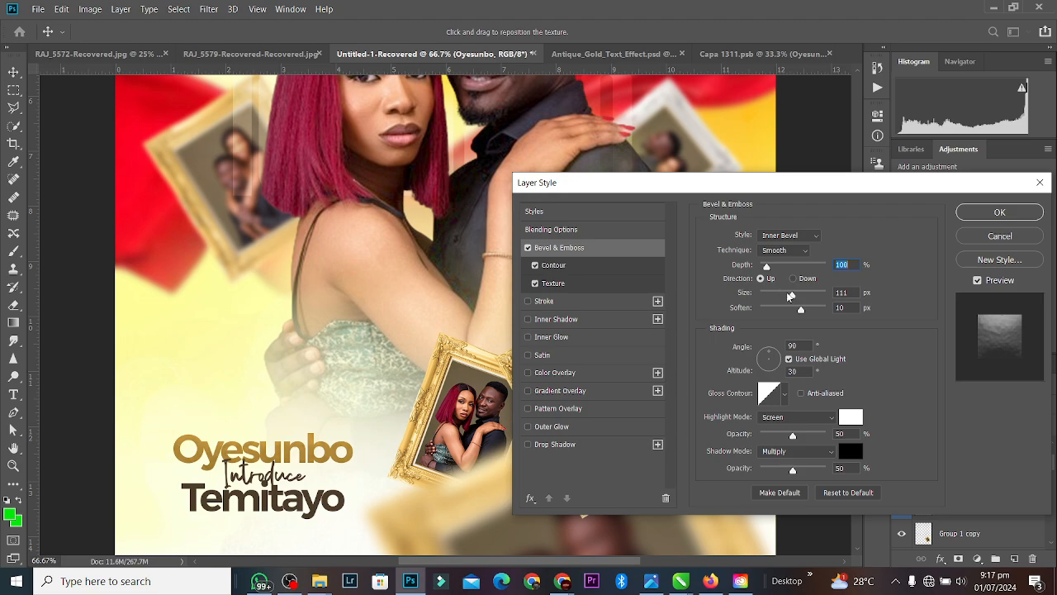
left_click_drag(789, 296, 789, 269)
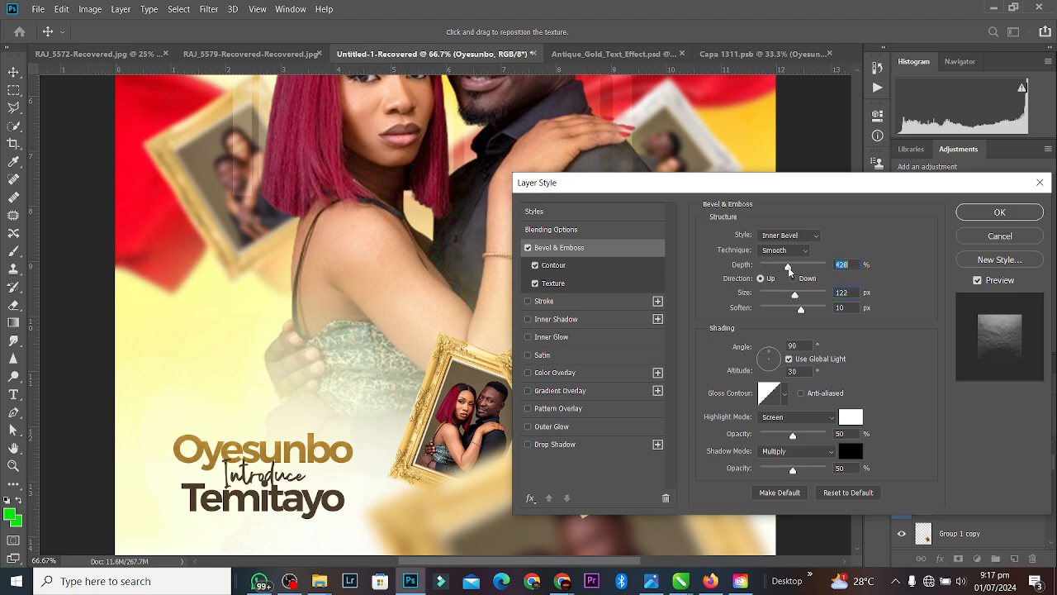
left_click(986, 215)
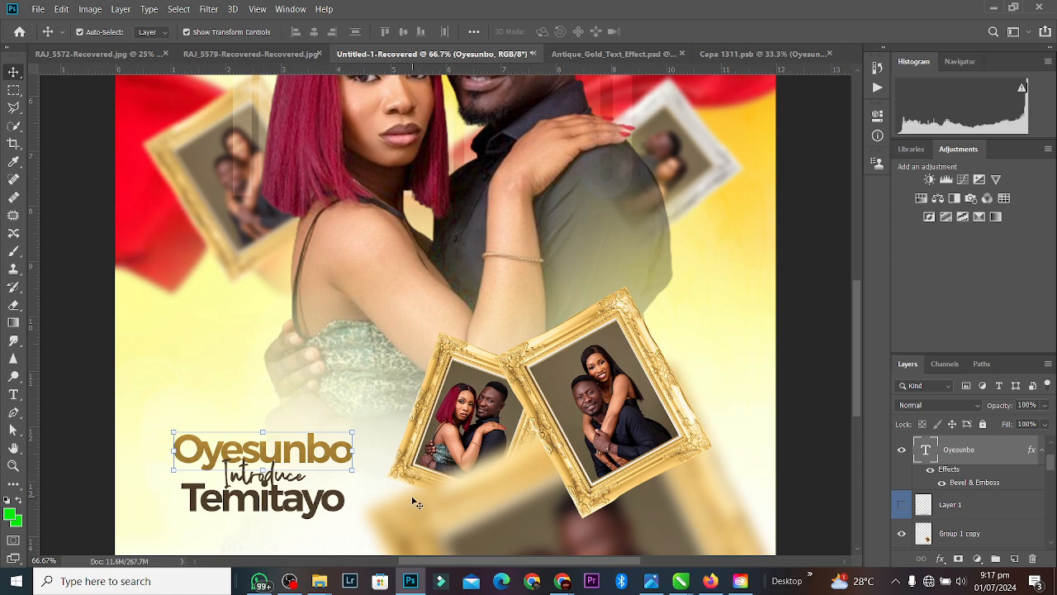
Step: Copy Oyesunbo's Bevel & Emboss layer style and paste it onto the Temitayo layer
right_click(988, 482)
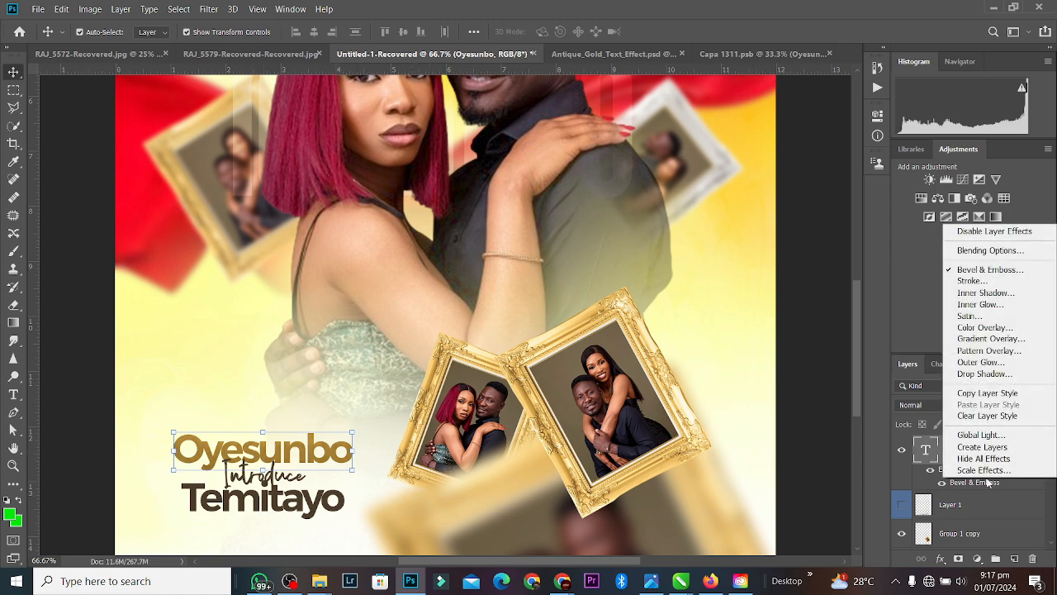
left_click(995, 394)
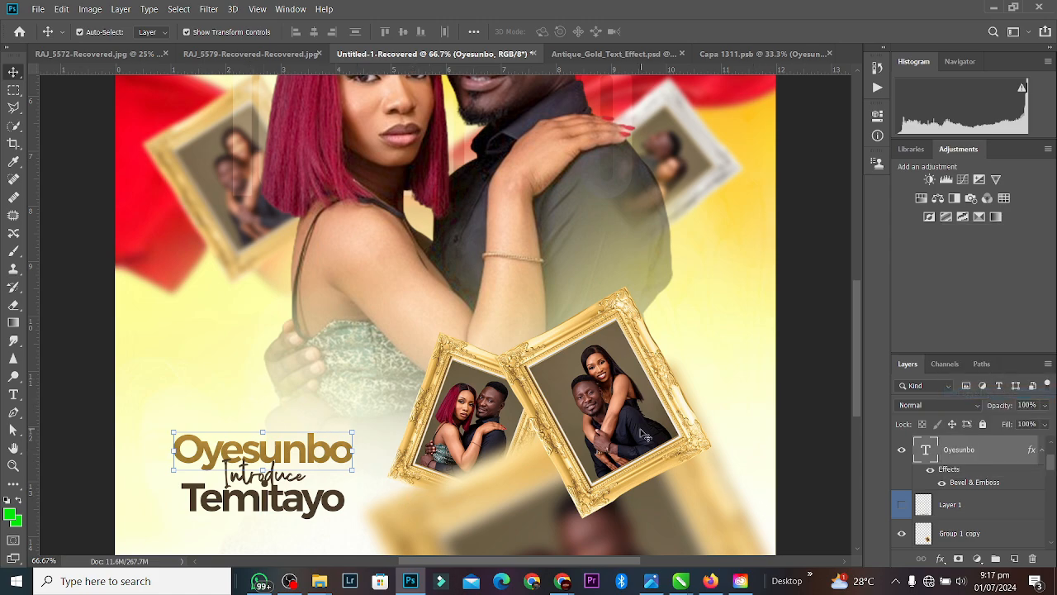
left_click(330, 513)
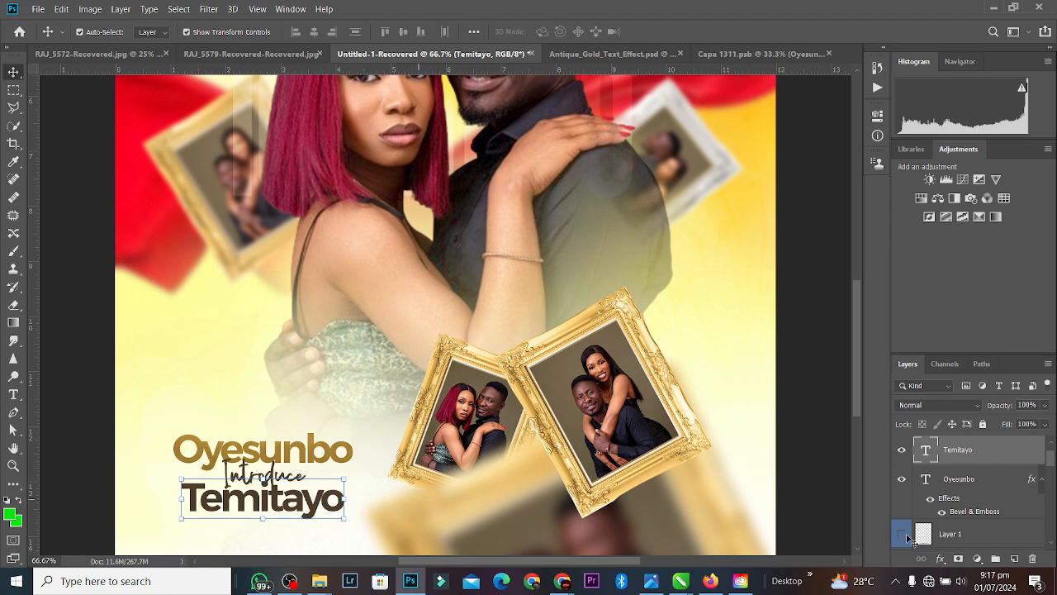
right_click(999, 454)
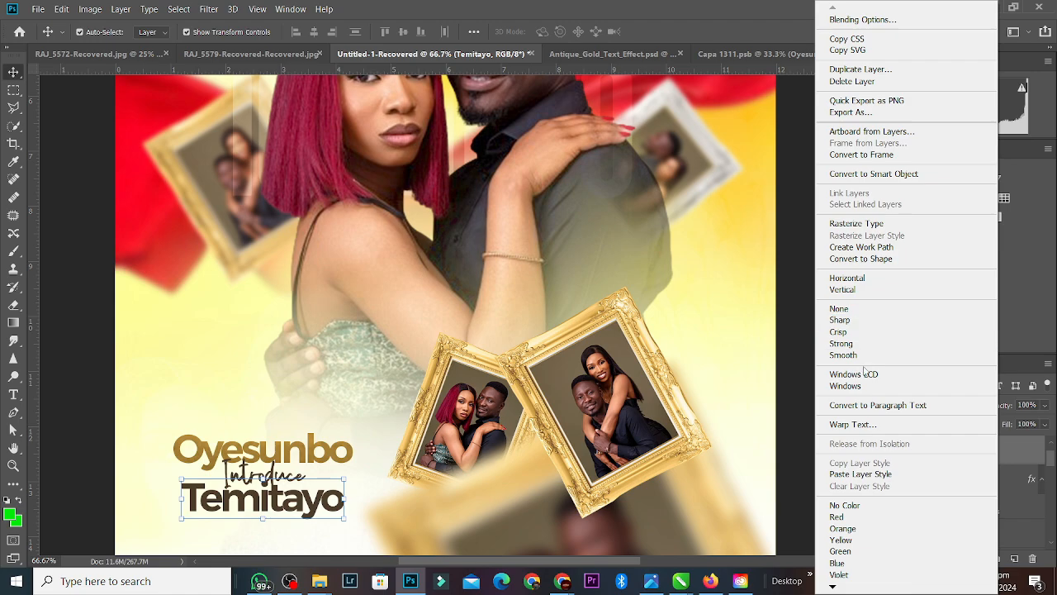
left_click(856, 474)
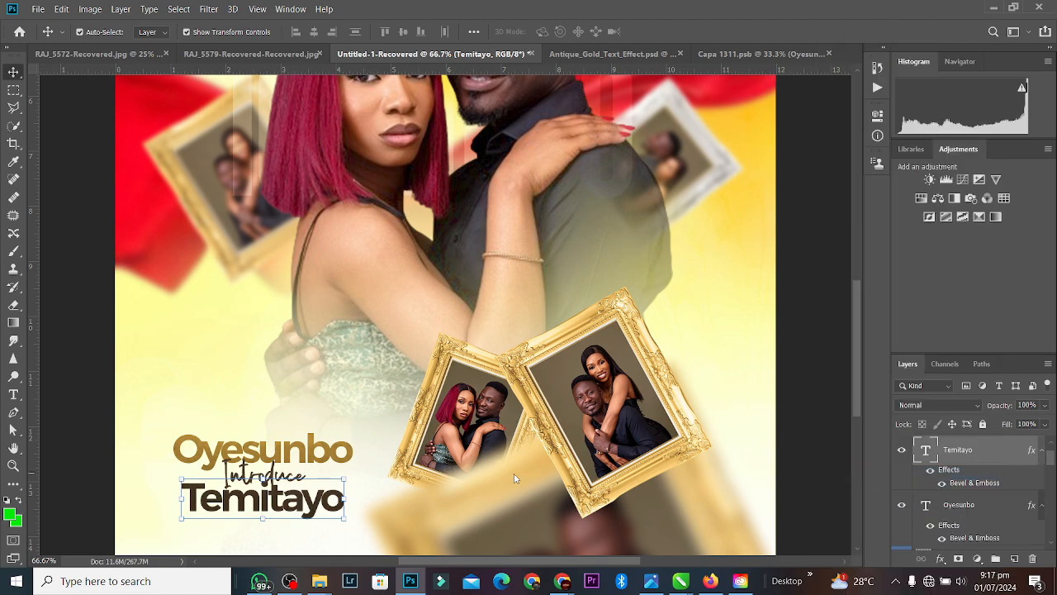
double_click(985, 484)
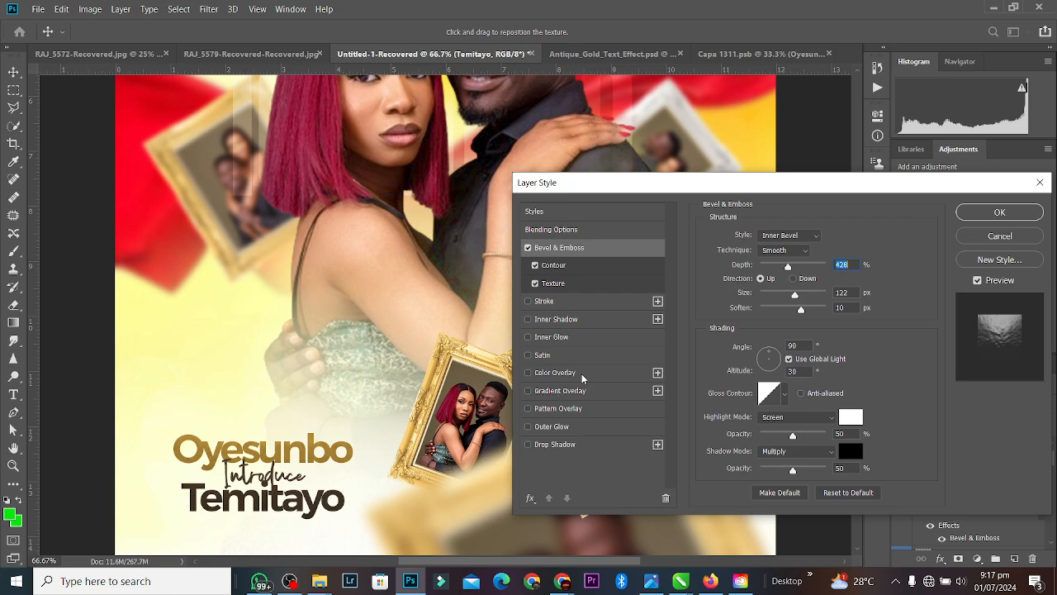
left_click(1040, 182)
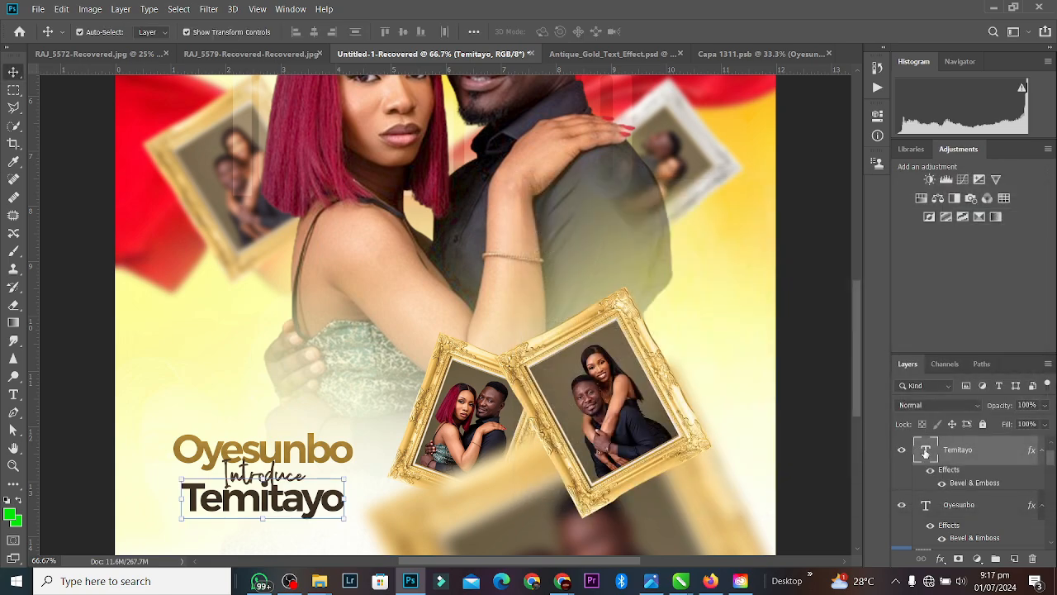
double_click(926, 450)
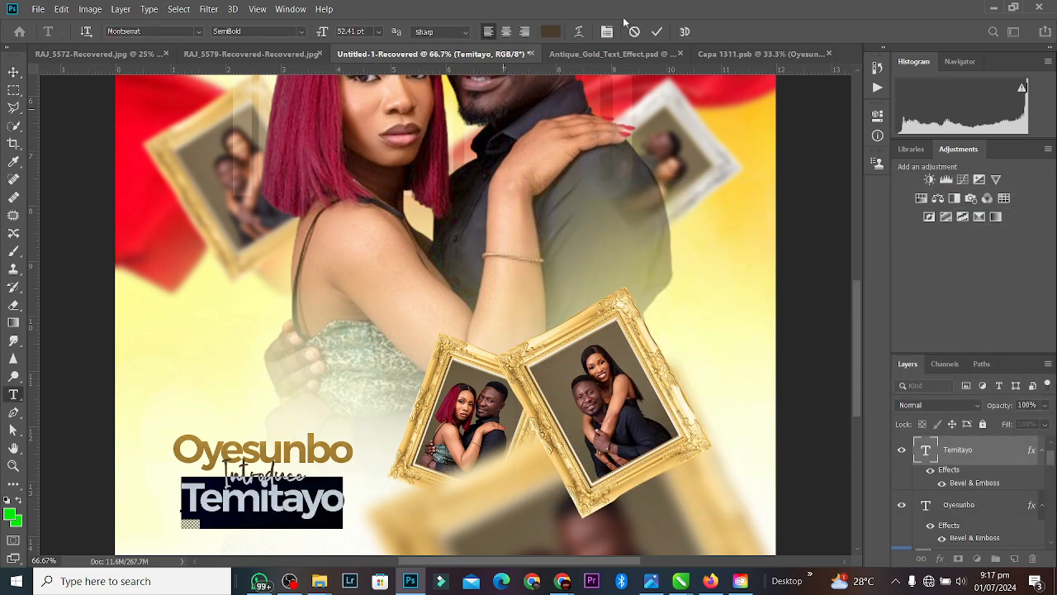
left_click(550, 32)
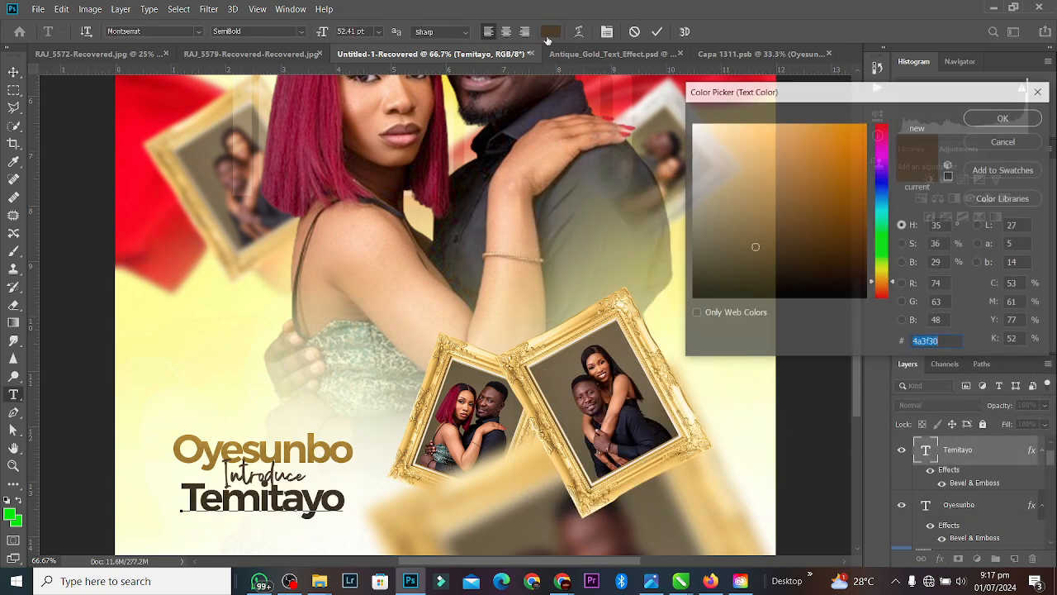
left_click(313, 437)
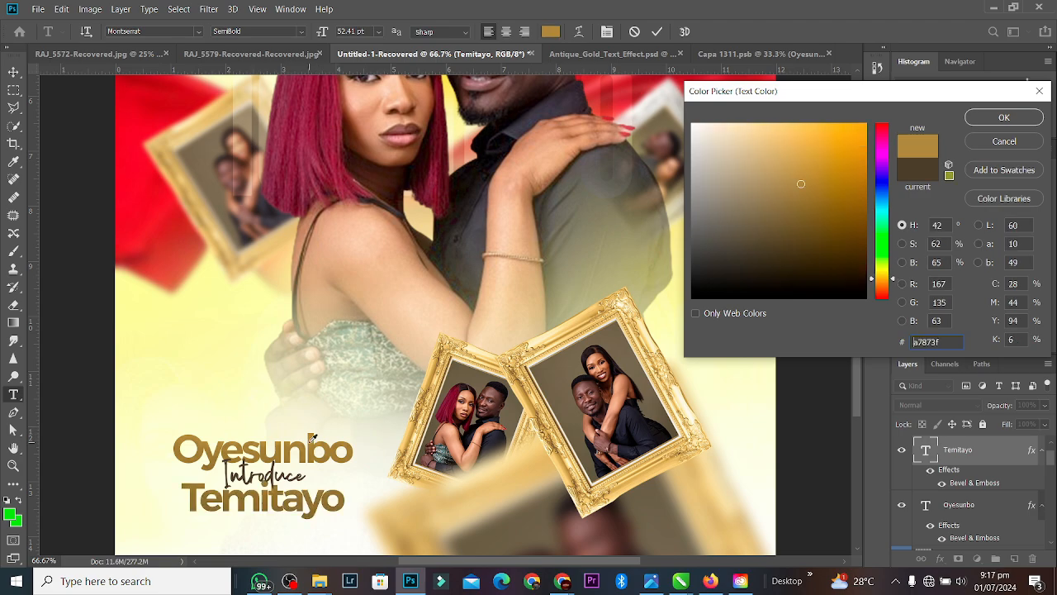
left_click(1038, 117)
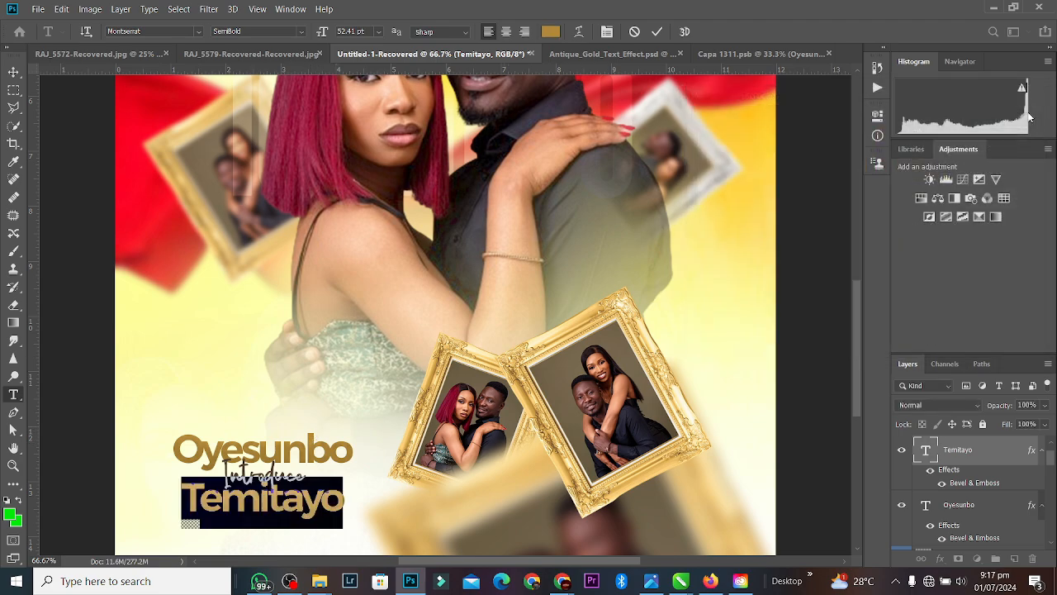
left_click(657, 33)
key("v")
left_click(665, 327)
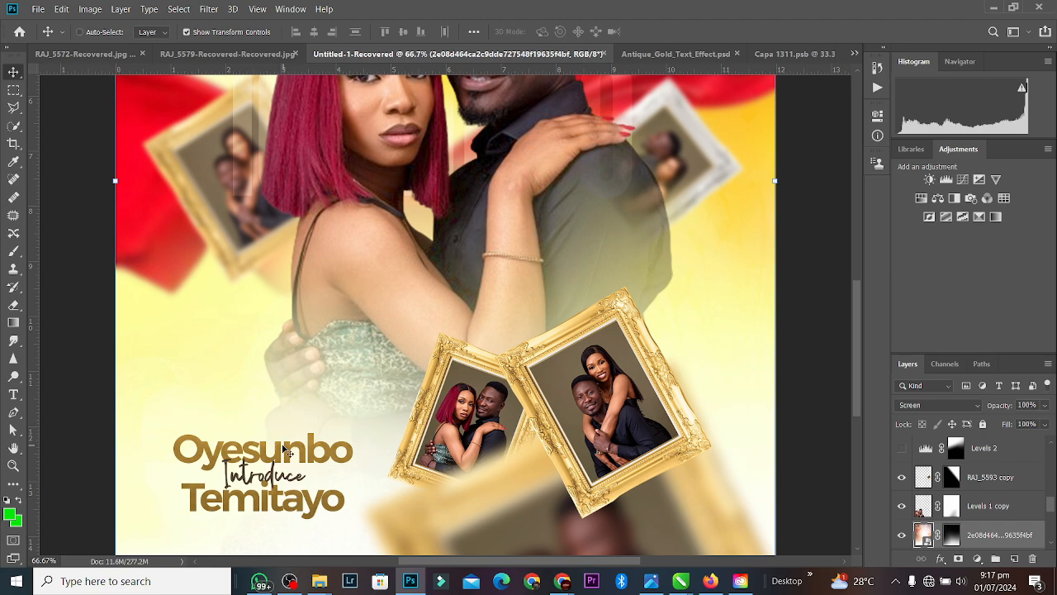
scroll(283, 451, "down", 2)
scroll(284, 450, "up", 1)
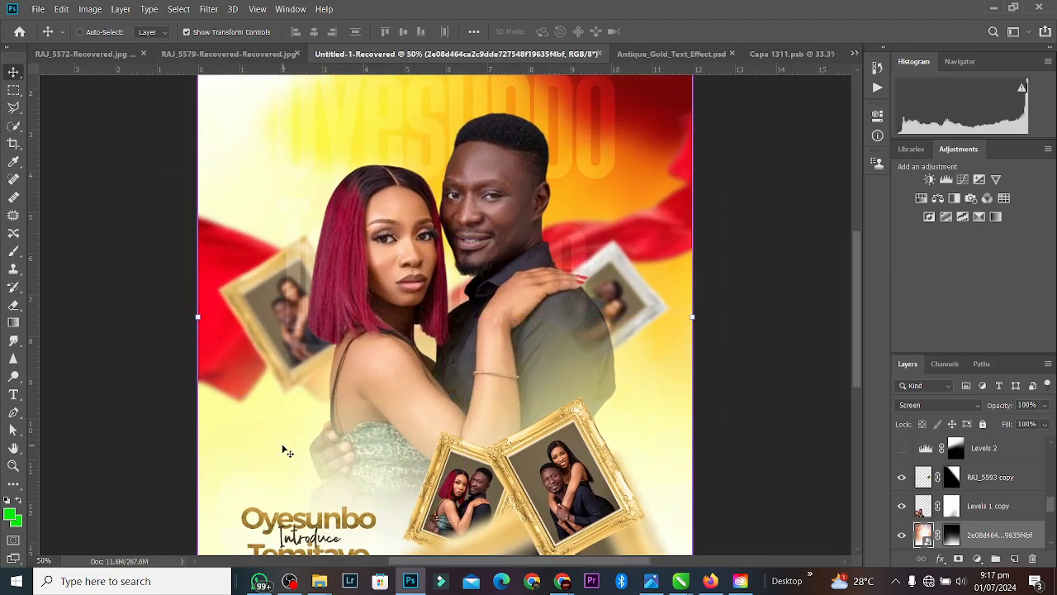
scroll(284, 450, "down", 1)
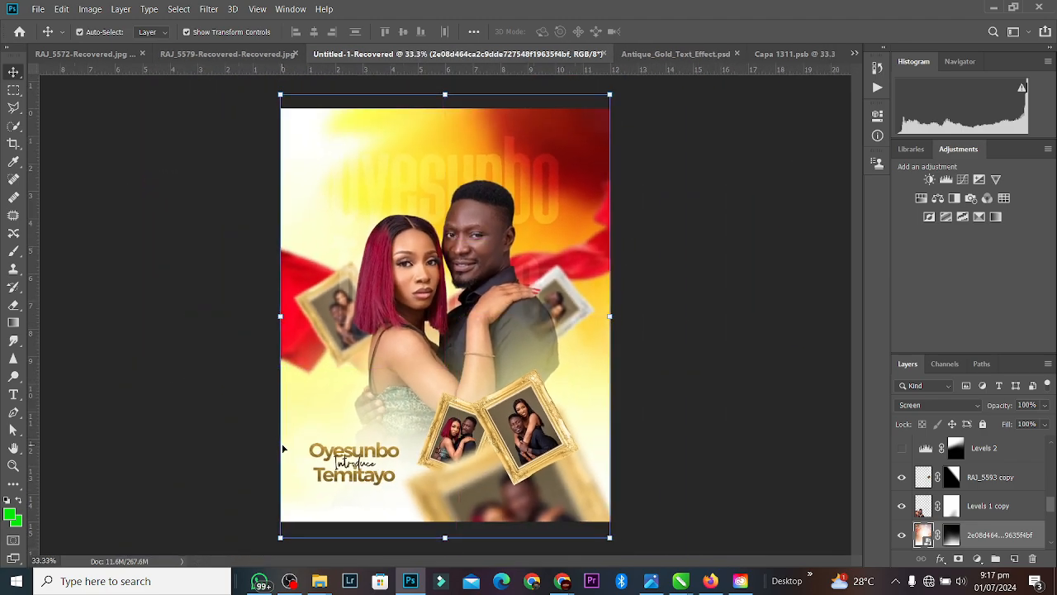
left_click_drag(556, 200, 533, 145)
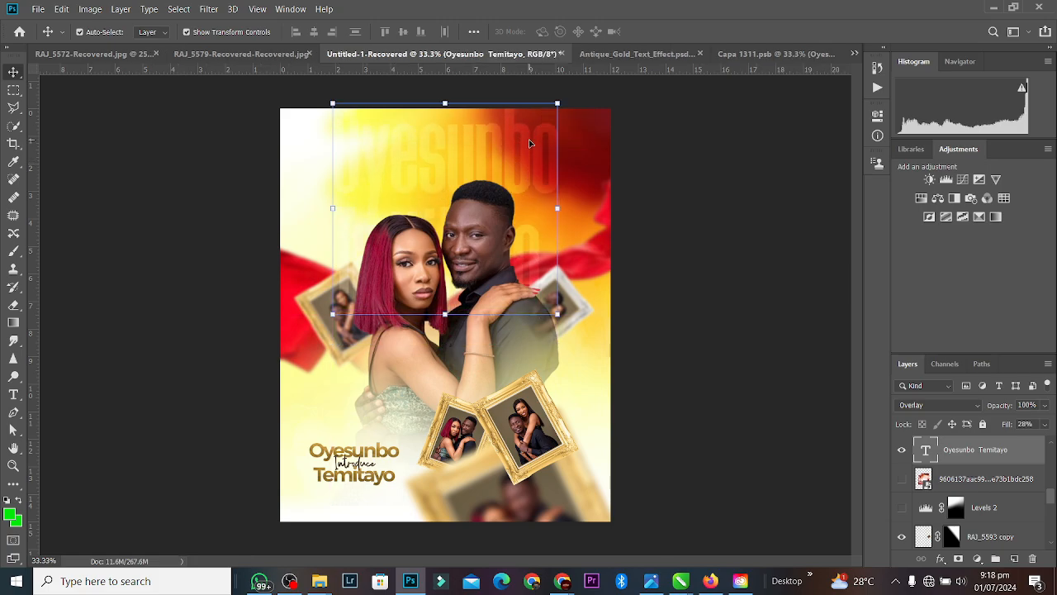
key("Delete")
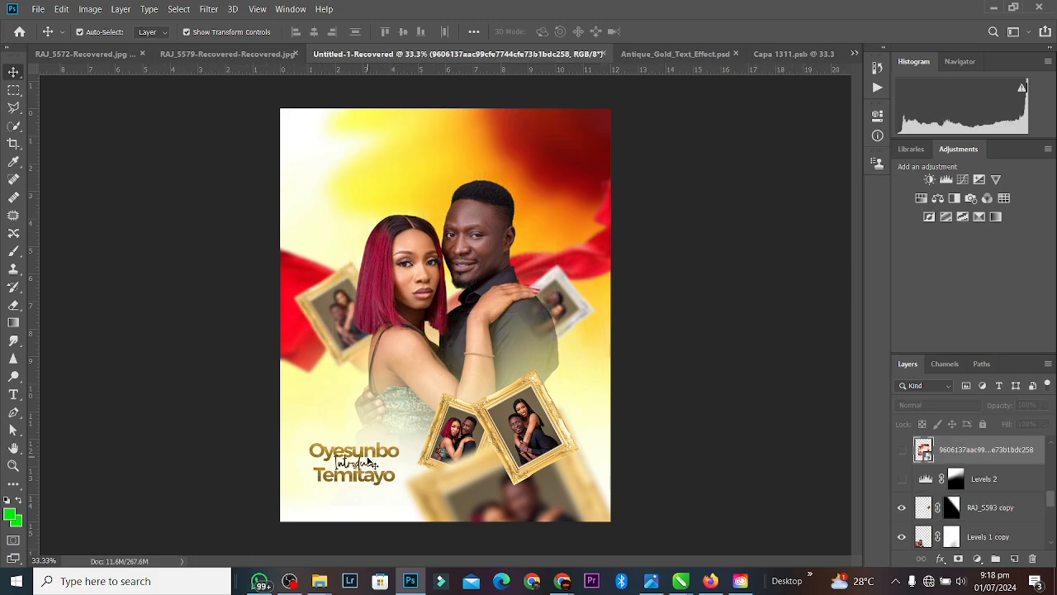
Step: Move Introduce and Temitayo up to tighten the name block, then switch to WhatsApp
key("ctrl+plus")
key("ctrl+plus")
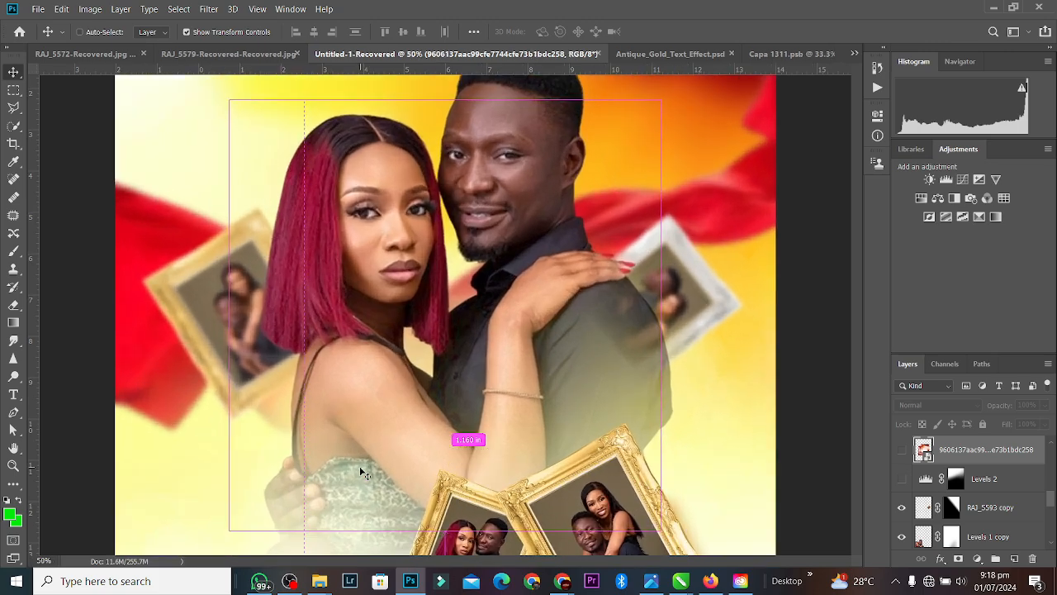
left_click_drag(858, 271, 855, 345)
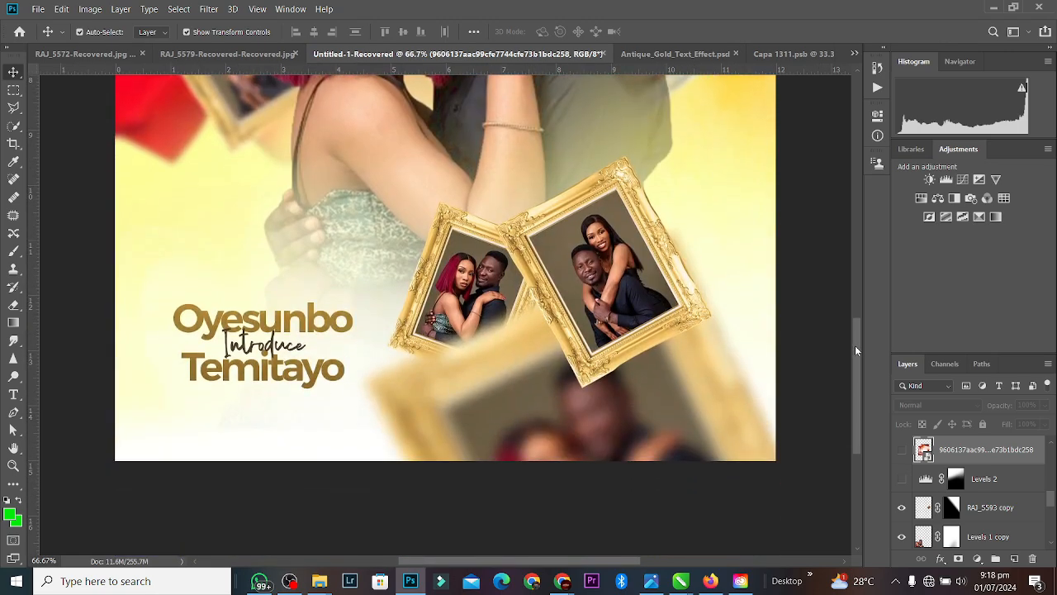
key("ctrl+plus")
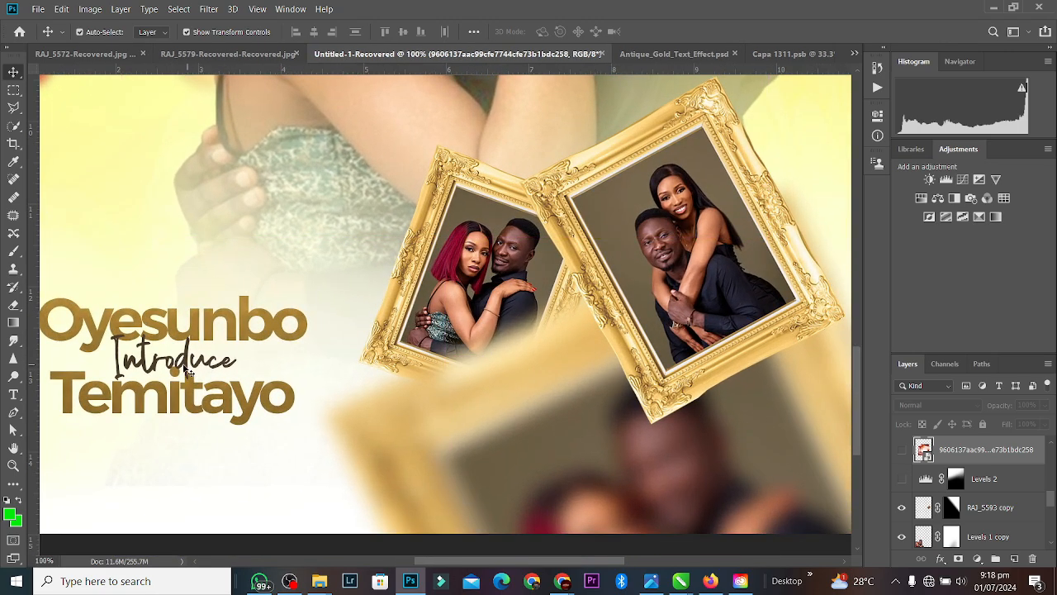
left_click(188, 371)
left_click_drag(186, 351, 187, 341)
left_click_drag(189, 396, 188, 376)
left_click(289, 171)
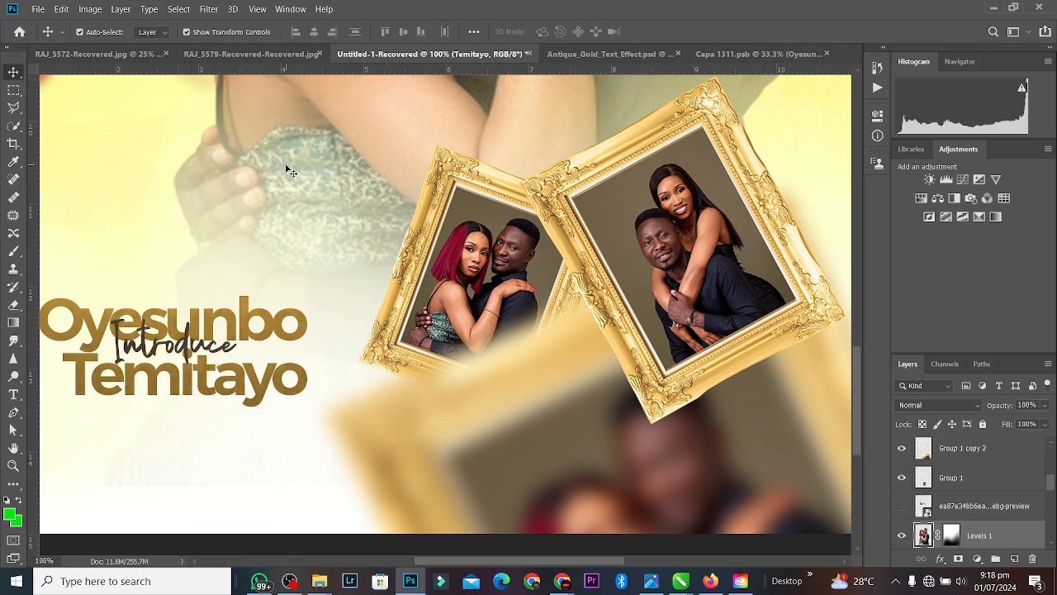
left_click(215, 351)
key("Down")
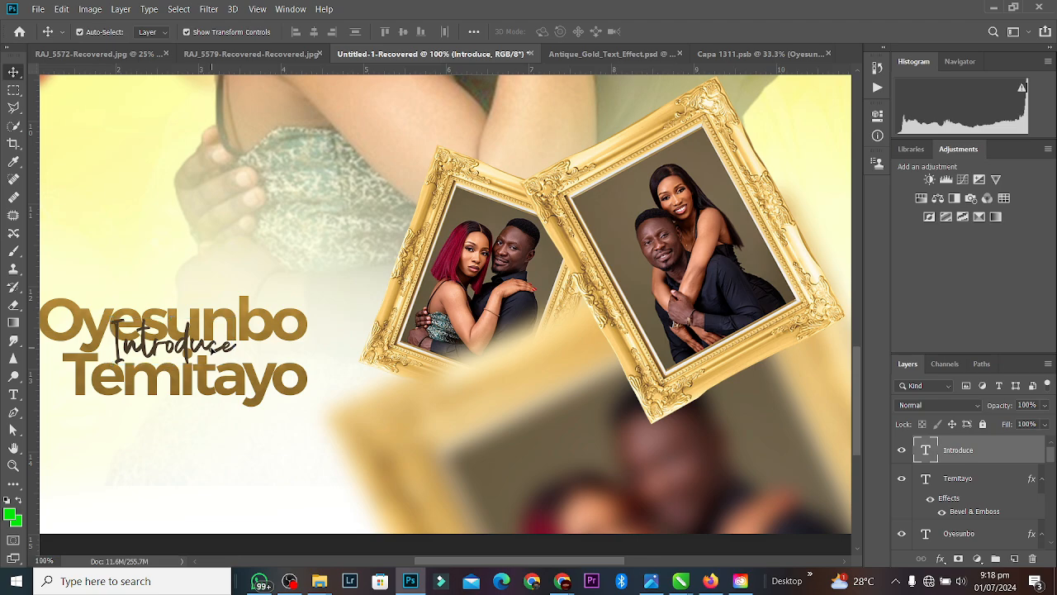
left_click(260, 580)
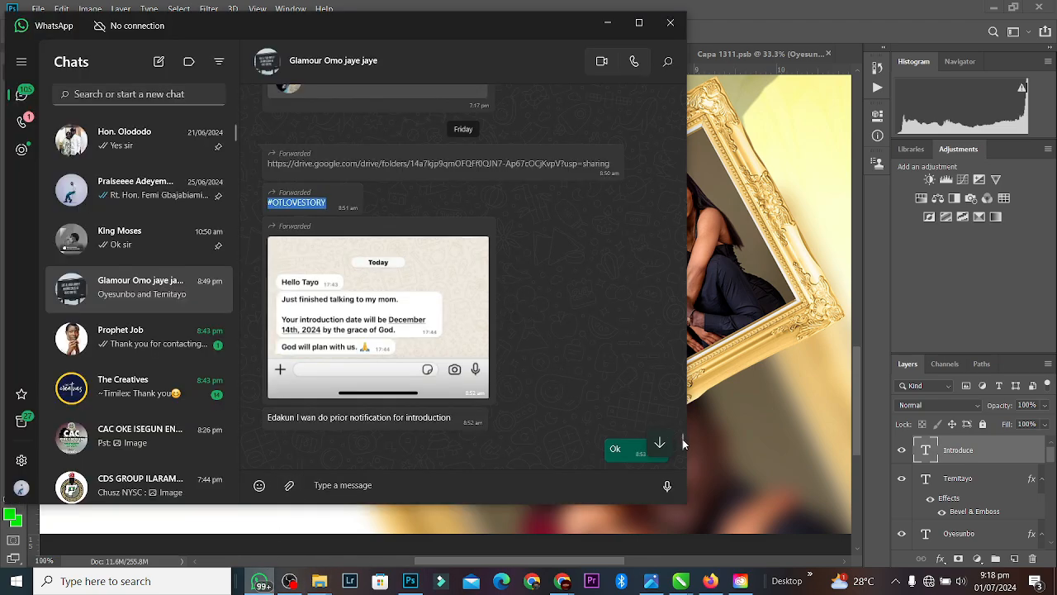
Step: Scroll down the group chat and start typing the reply '14th'
scroll(682, 439, "down", 1)
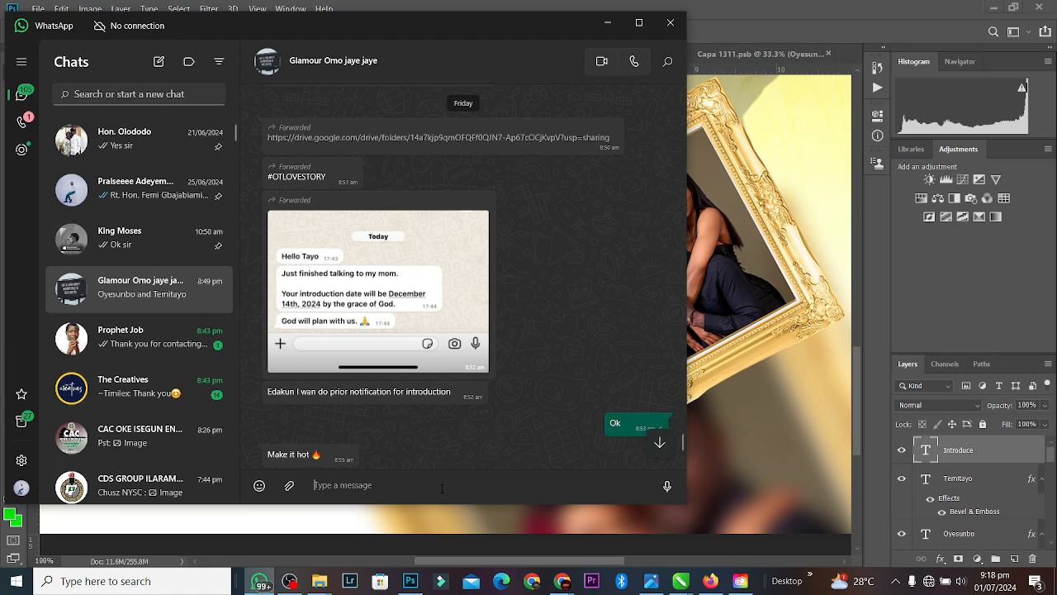
type("14th Dec 2024")
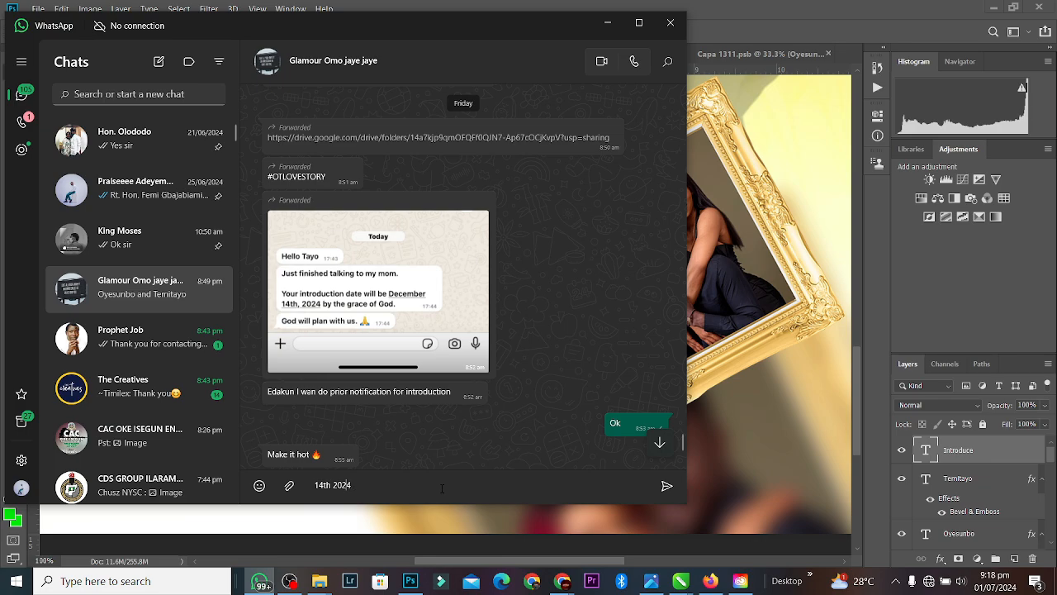
Step: Finish the WhatsApp draft as '14th Dec 2024', select all of it, and return to the poster
type("Dec")
key("ctrl+a")
key("ctrl+c")
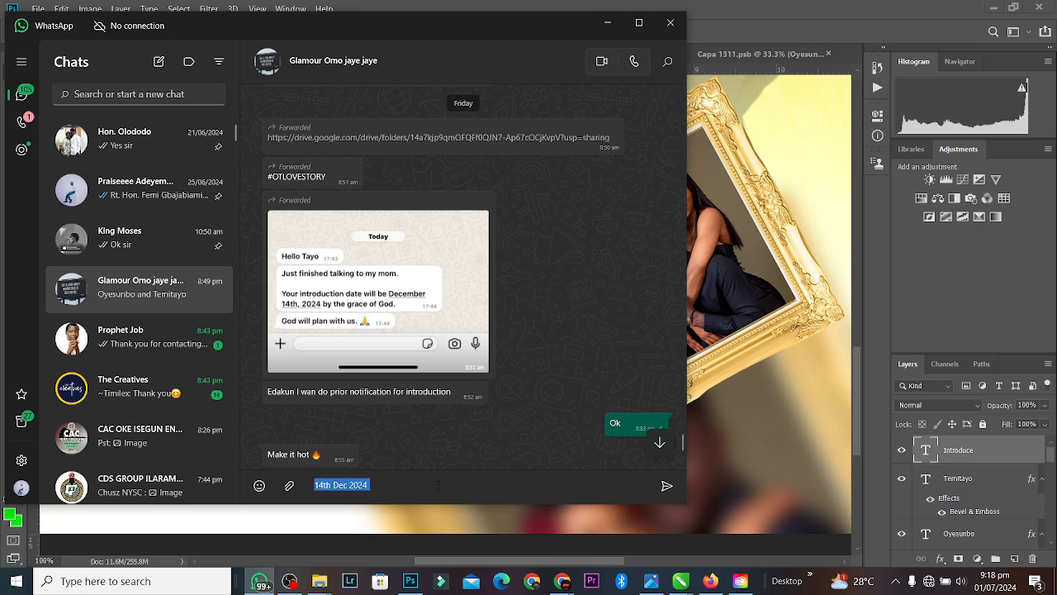
left_click(806, 8)
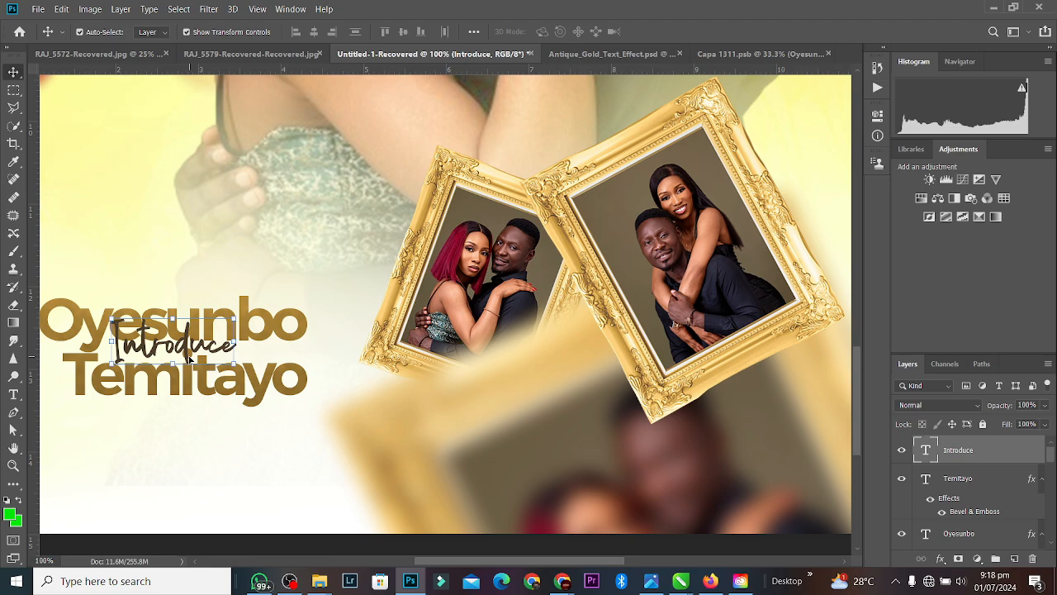
Step: Duplicate the Temitayo text below the names and paste the date into the copy
left_click(266, 387)
key("ctrl+j")
left_click_drag(263, 382, 257, 468)
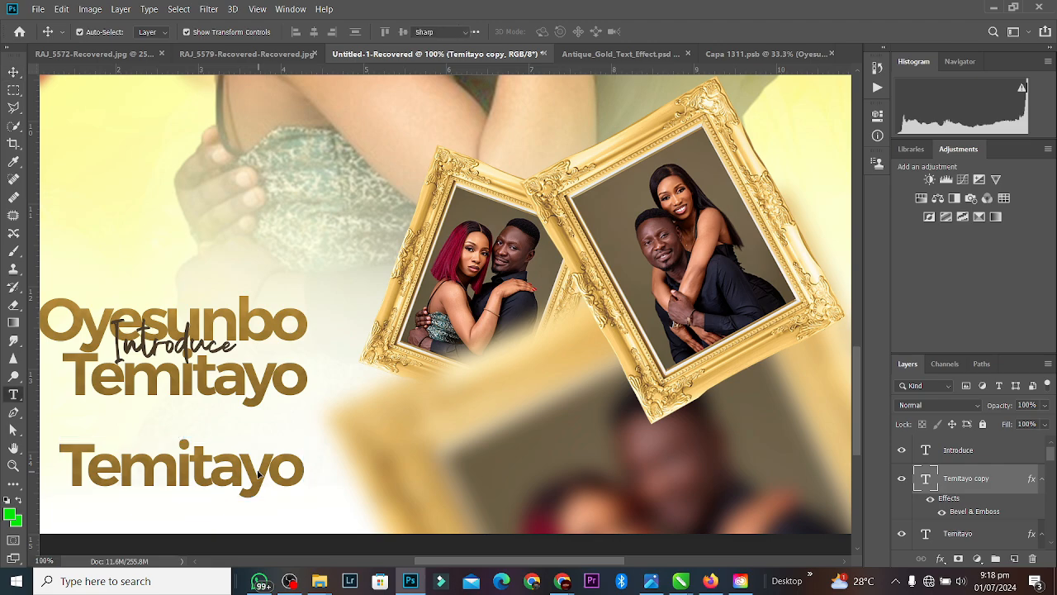
double_click(257, 467)
key("ctrl+v")
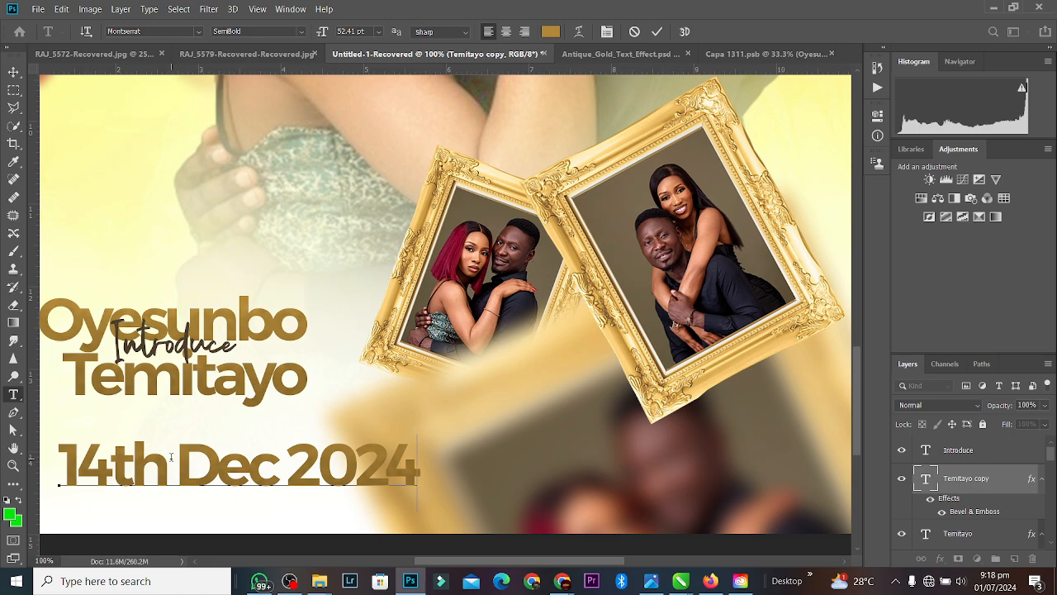
Step: Edit the pasted date, trying '14.' in place of '14th', and commit the text
left_click_drag(166, 457, 118, 449)
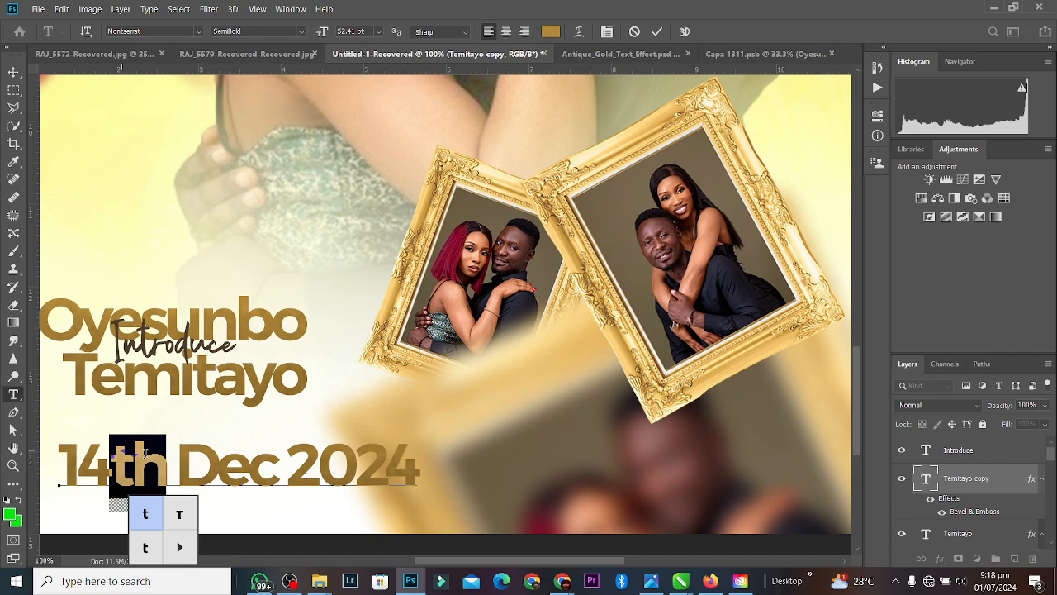
type(".")
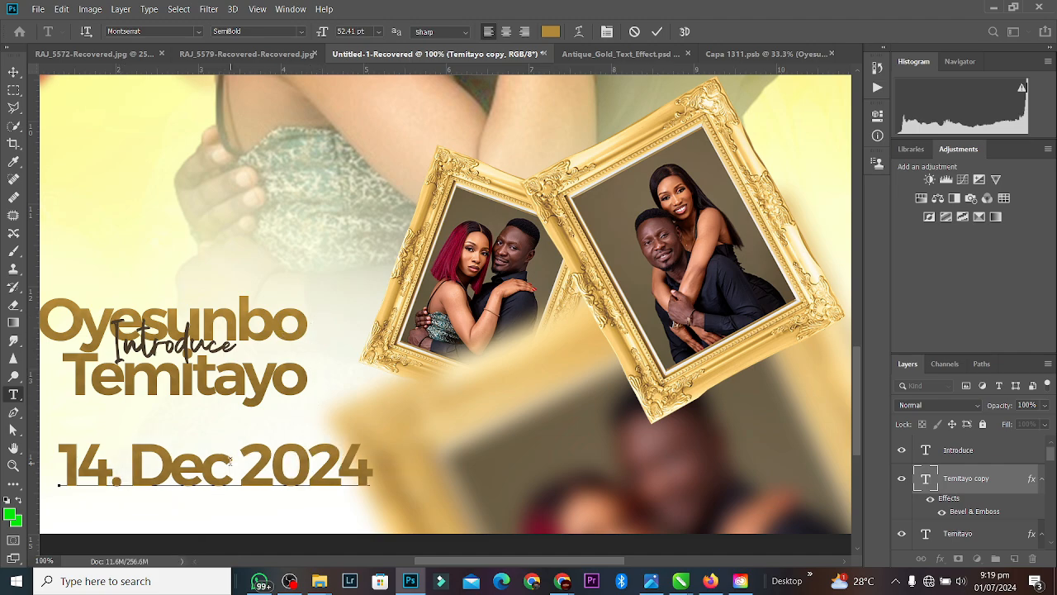
left_click_drag(233, 461, 145, 453)
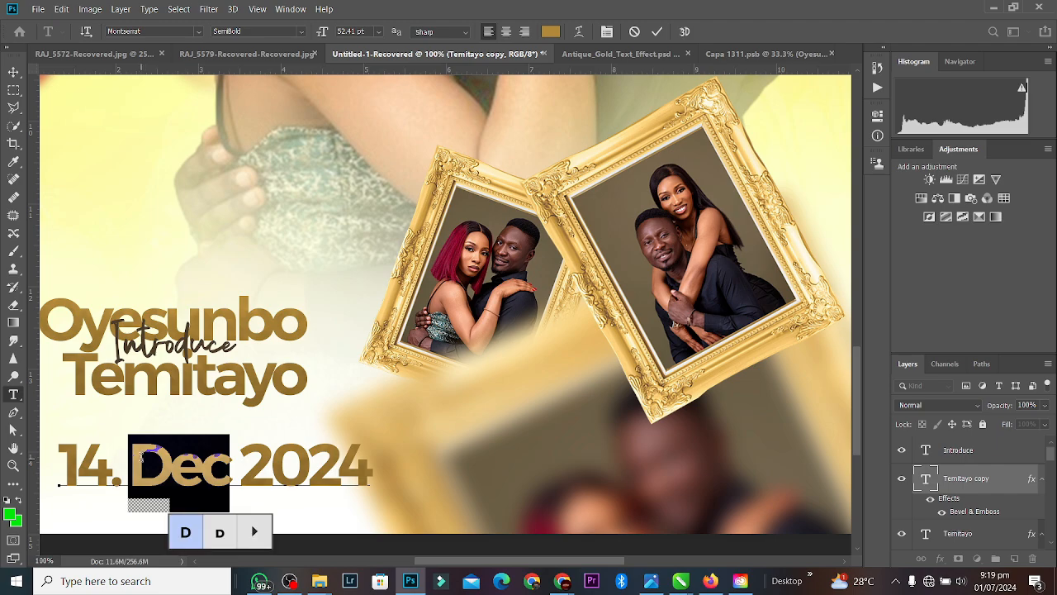
type("Dec")
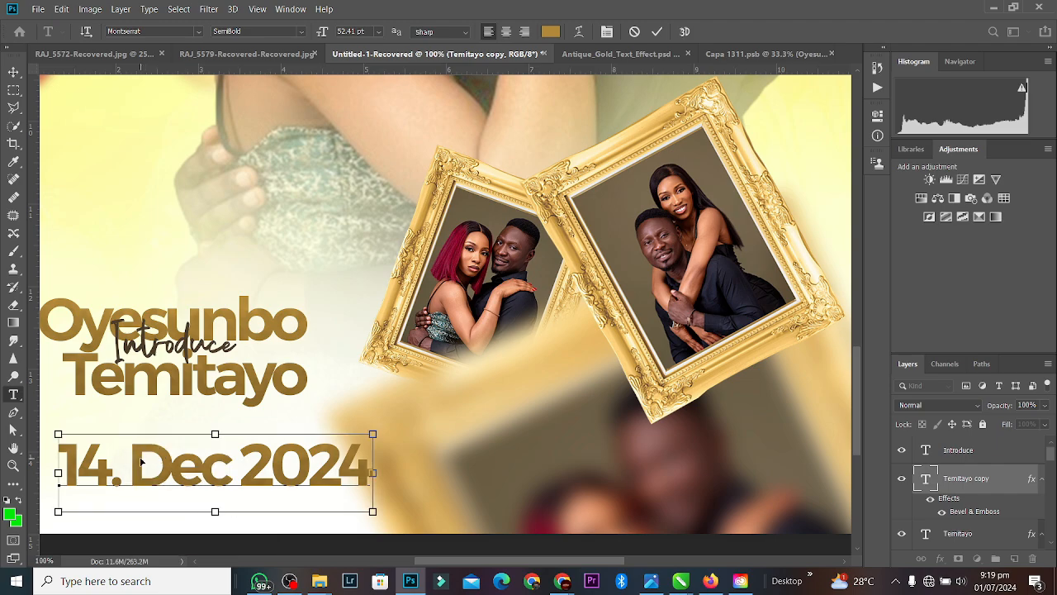
left_click(658, 32)
key("v")
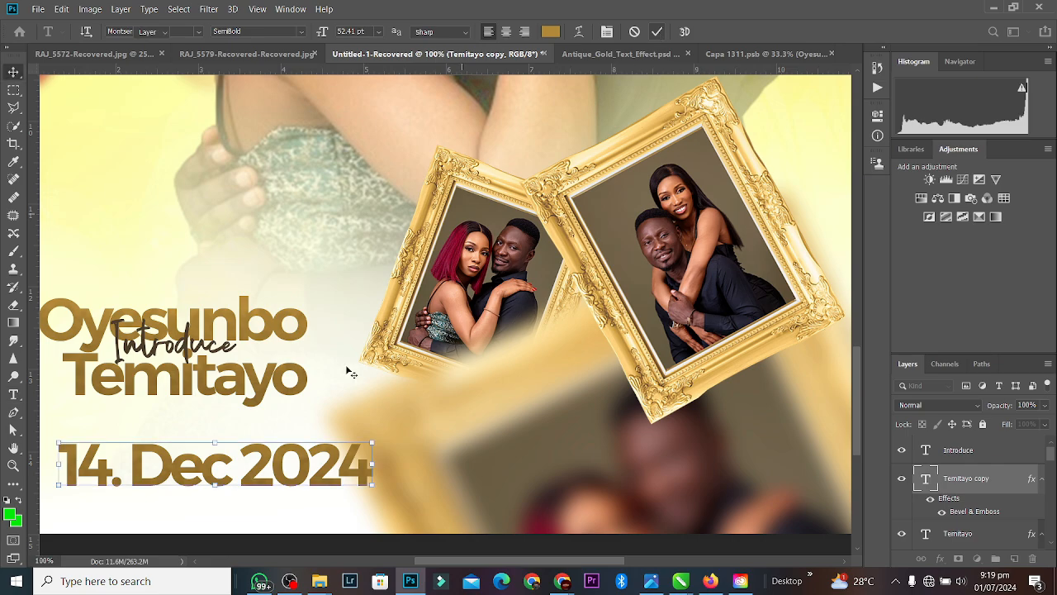
key("ctrl+z")
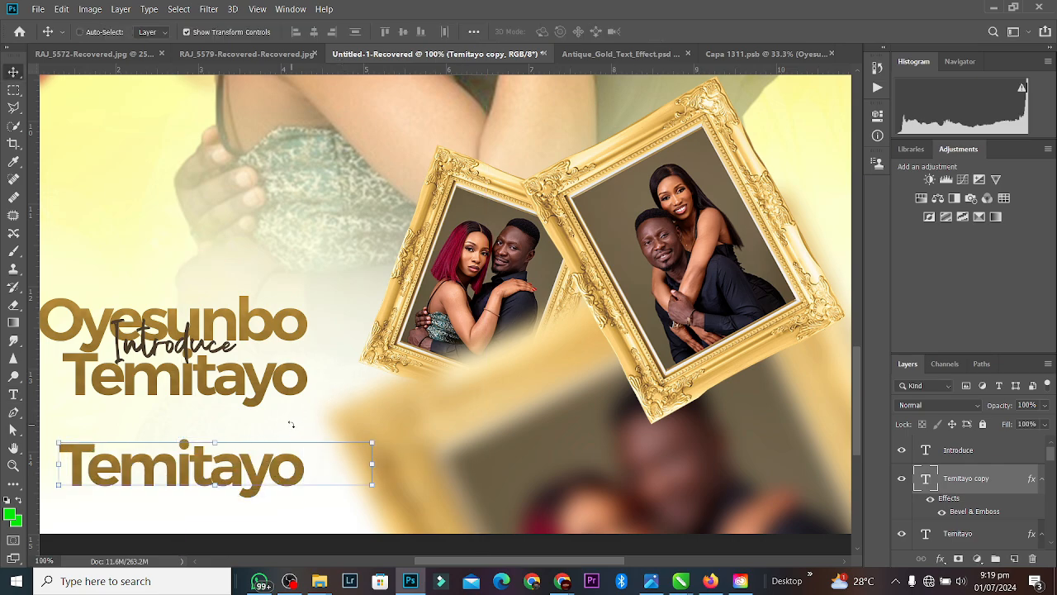
key("ctrl+shift+z")
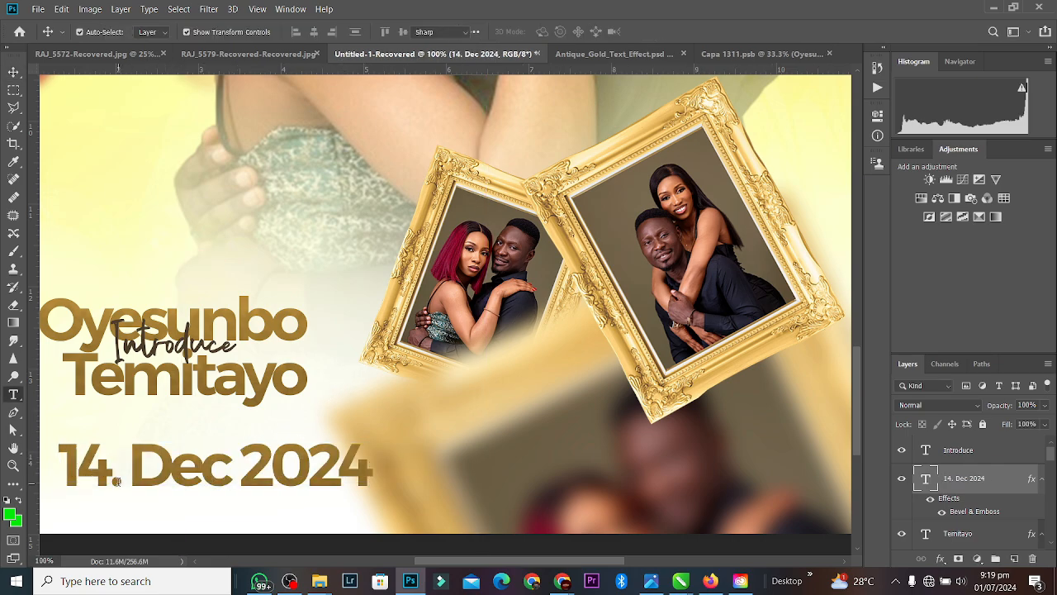
Step: Restore '14th' and add a period after Dec so the line reads '14th Dec. 2024'
double_click(119, 478)
key("BackSpace")
type("th")
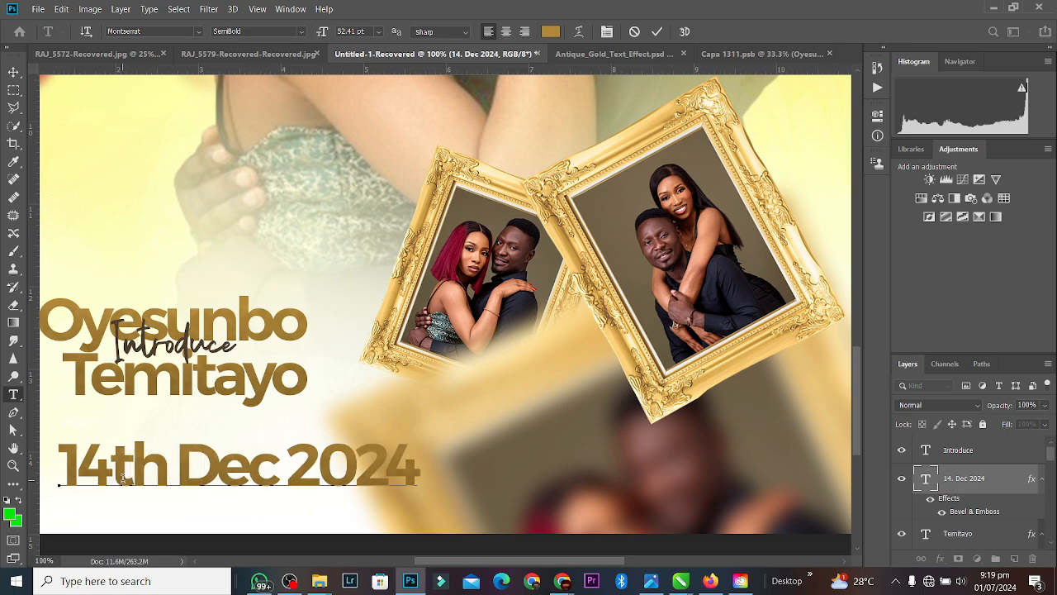
left_click(274, 463)
type(".")
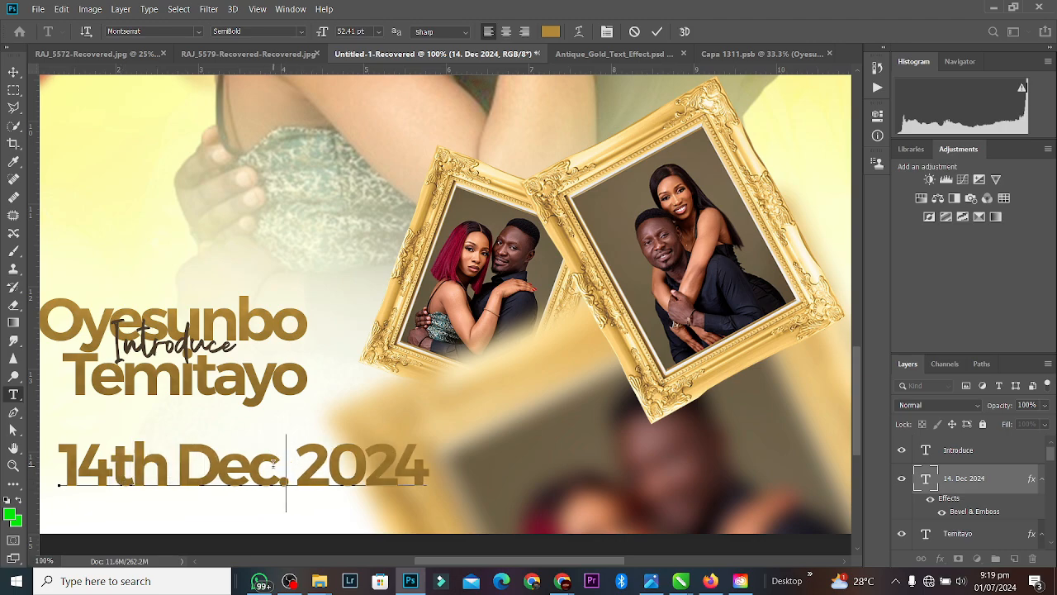
left_click(551, 32)
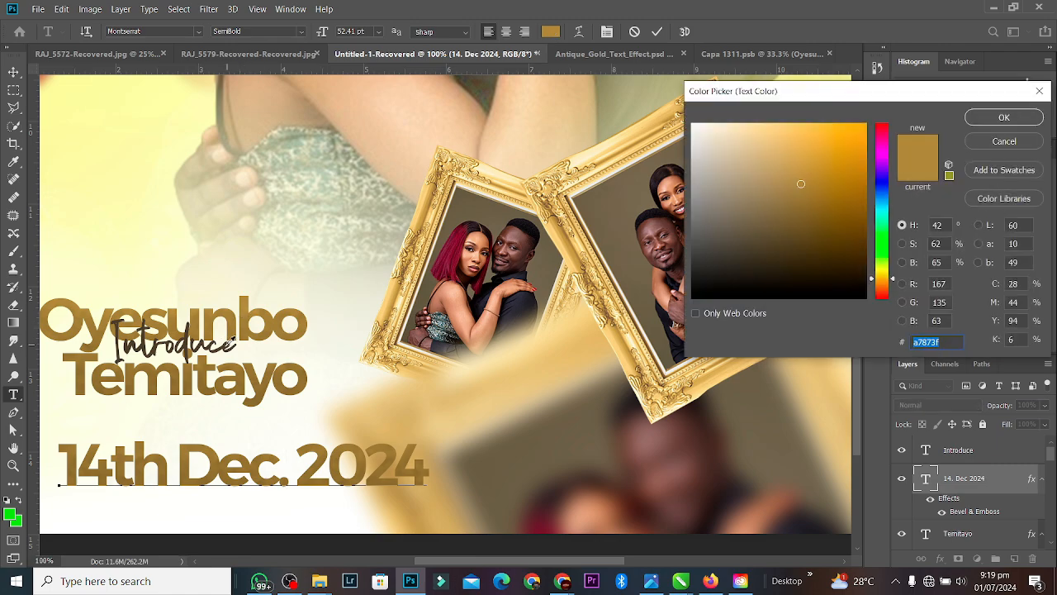
Step: Apply a darker brown sampled from the poster to the date
left_click(736, 231)
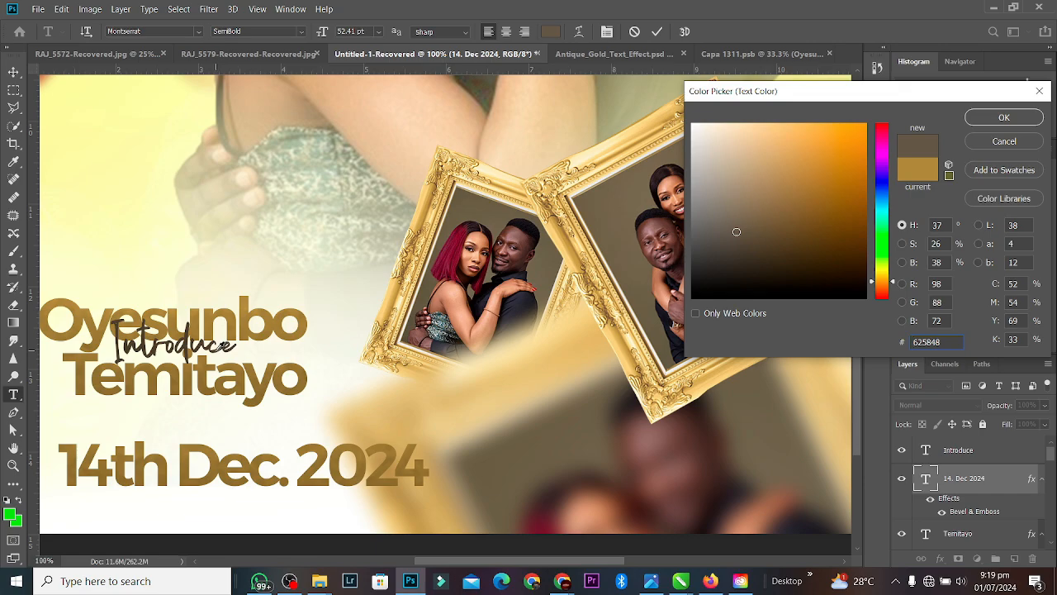
left_click(214, 350)
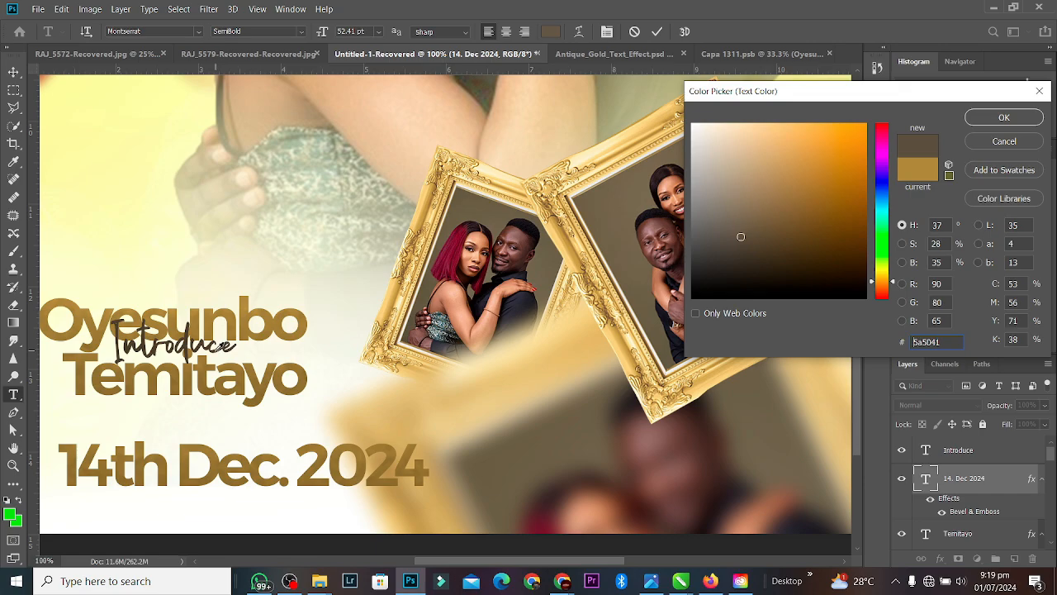
left_click(1002, 119)
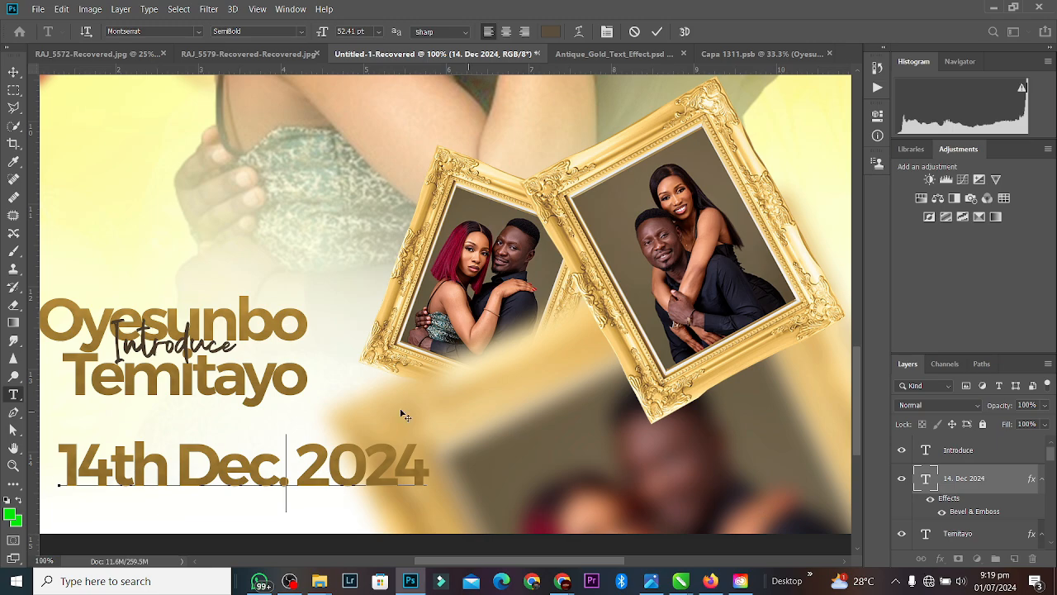
Step: Select all the date text, set its colour to hex 574a32, and commit
key("ctrl+a")
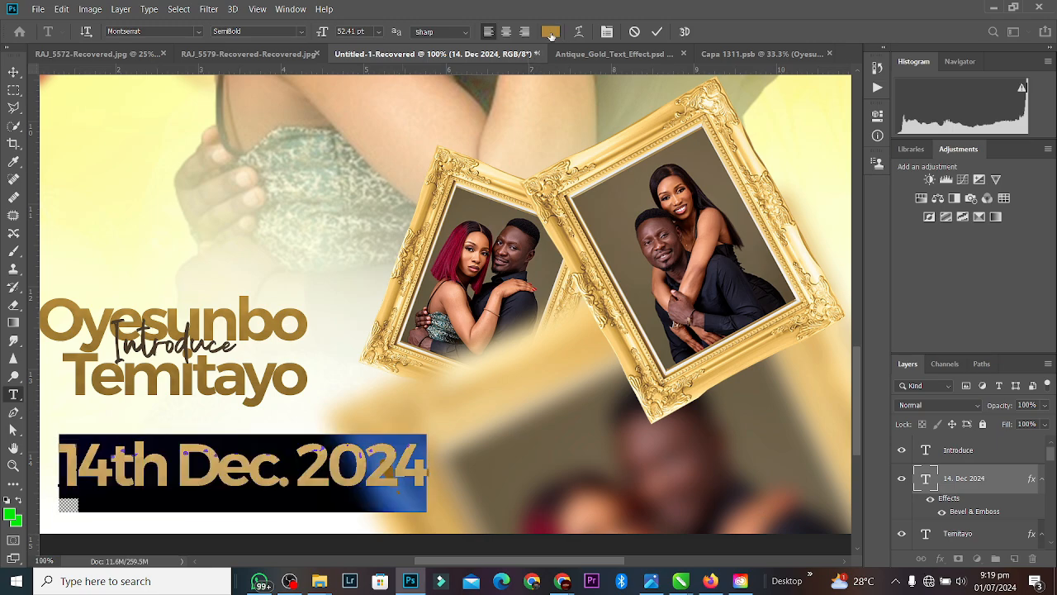
left_click(551, 31)
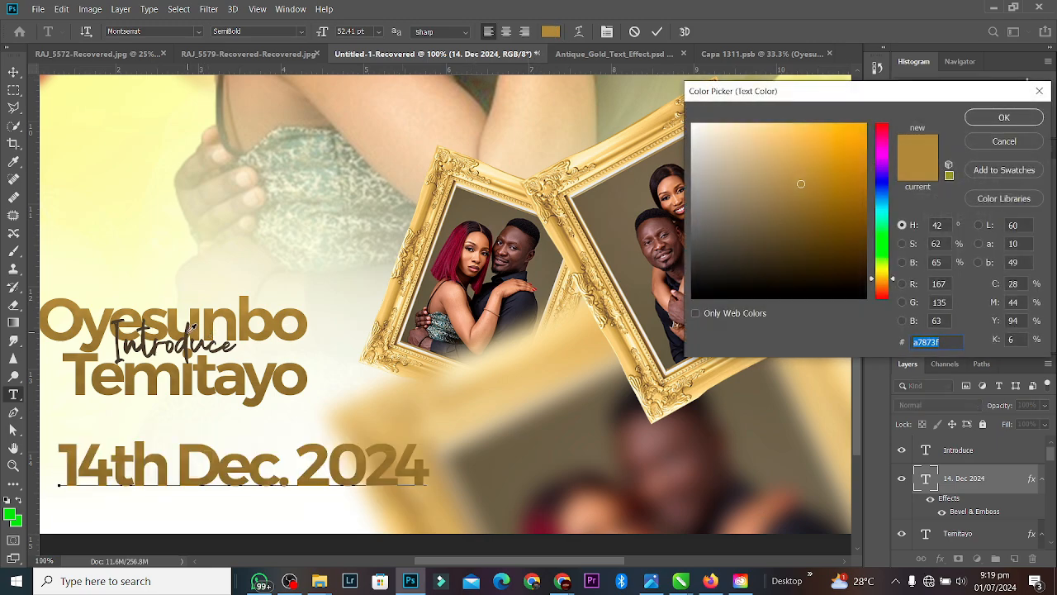
type("574a32")
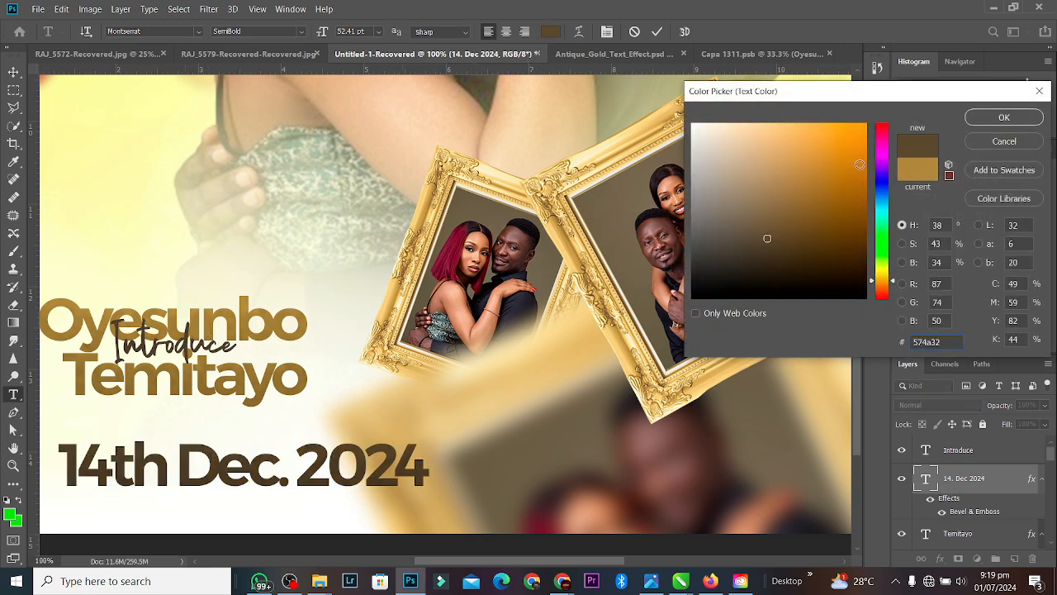
left_click(996, 121)
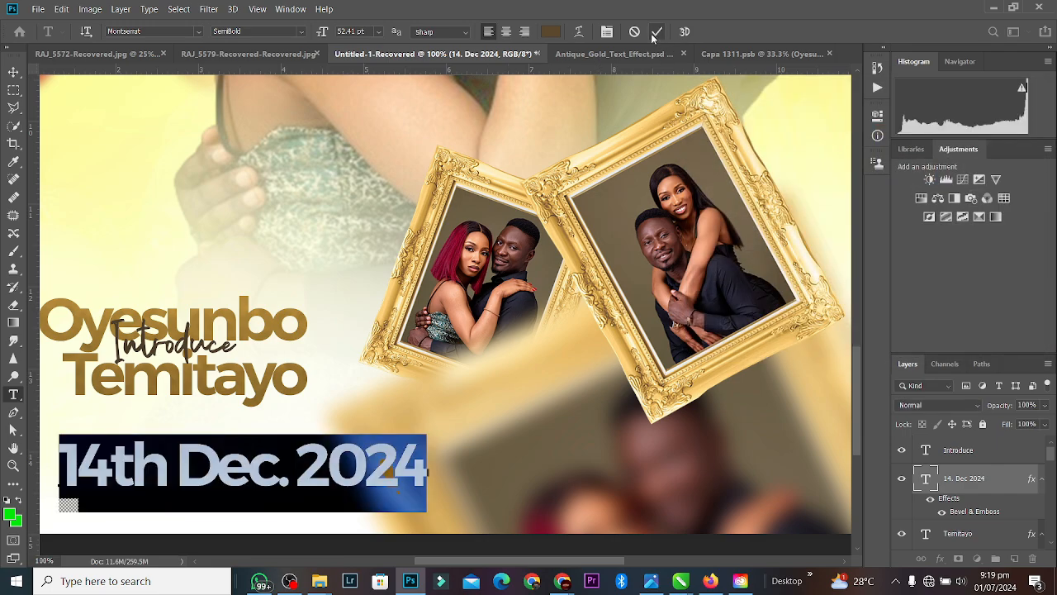
left_click(656, 31)
key("ctrl+t")
Step: Shrink the date to about 62%, set its tracking to 140, and place it under Temitayo
left_click_drag(429, 472, 225, 420)
key("Return")
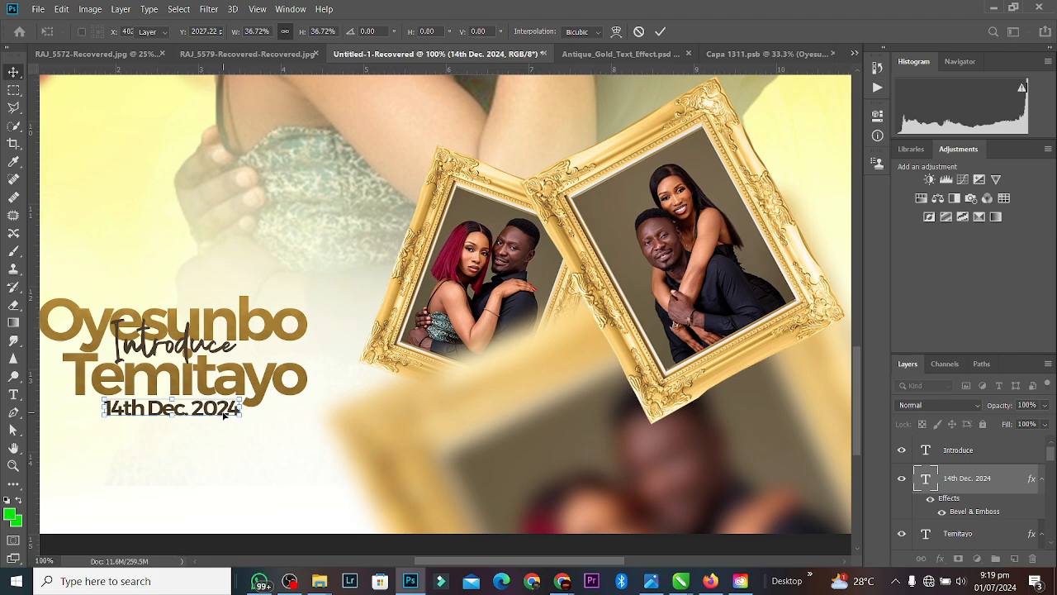
double_click(224, 416)
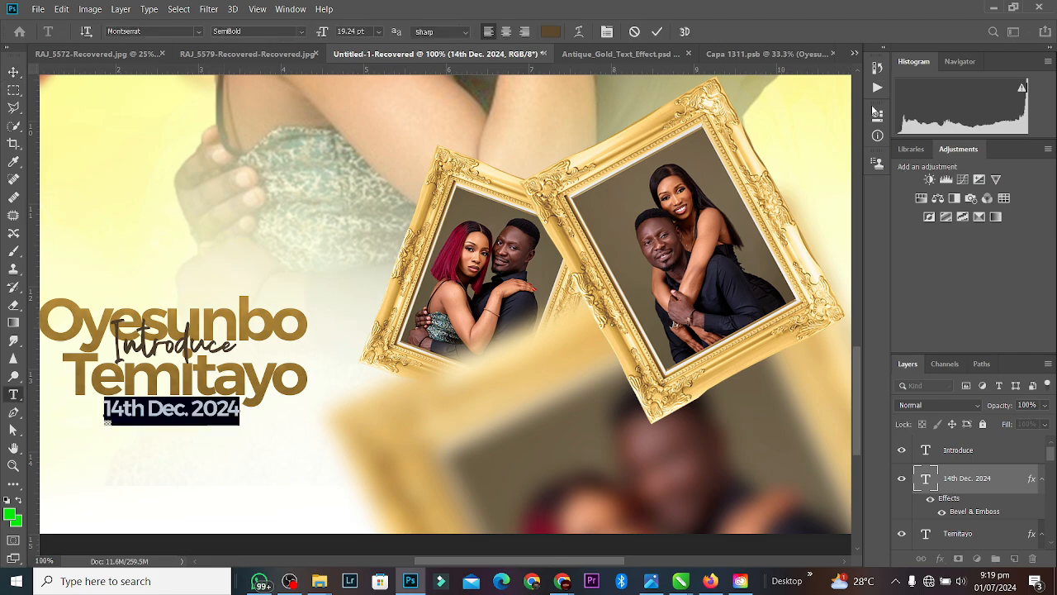
left_click(877, 113)
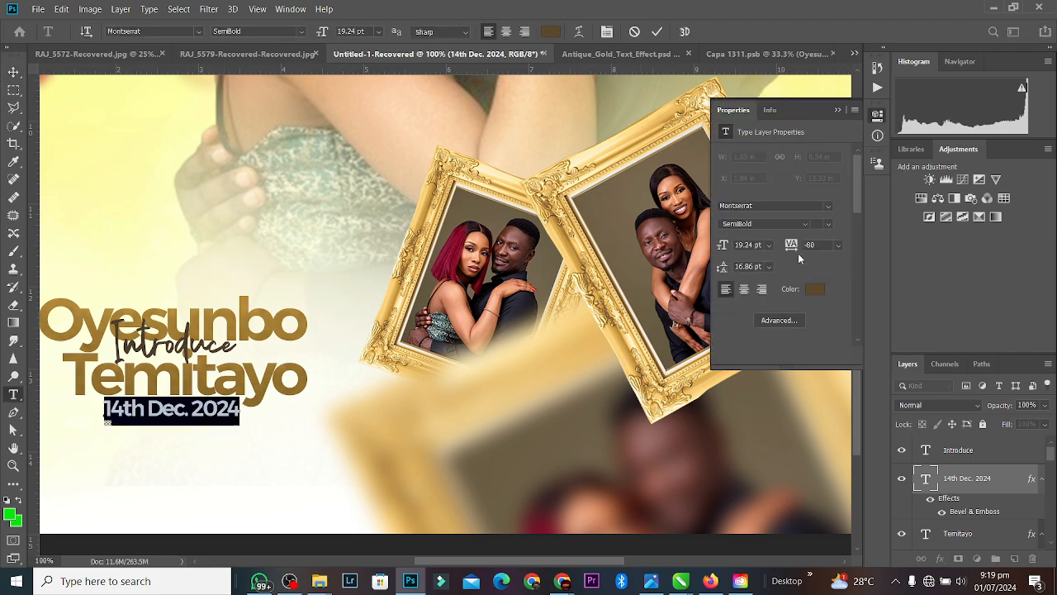
left_click_drag(791, 245, 818, 245)
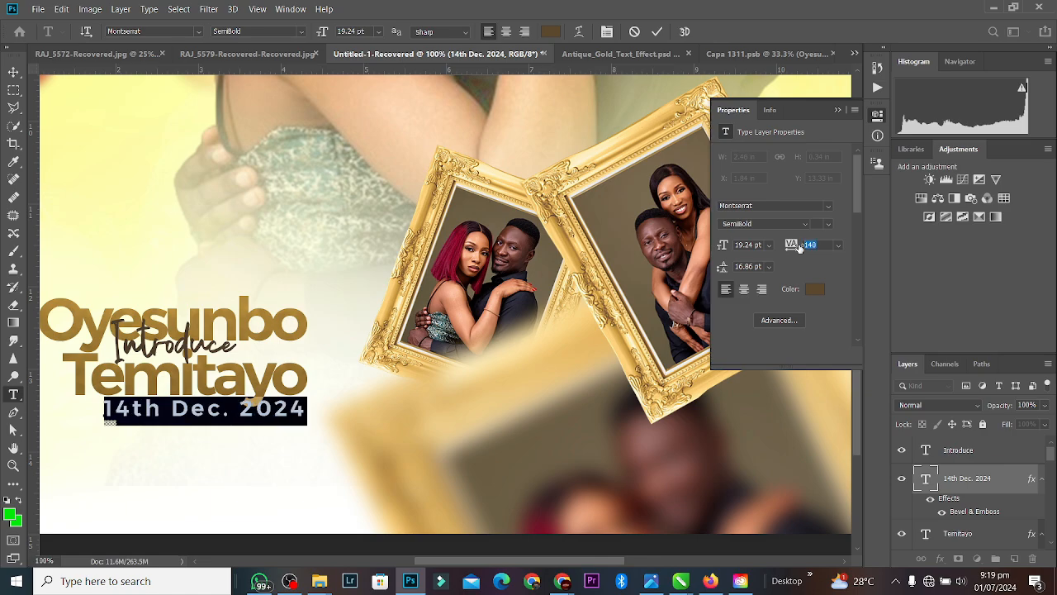
left_click(837, 110)
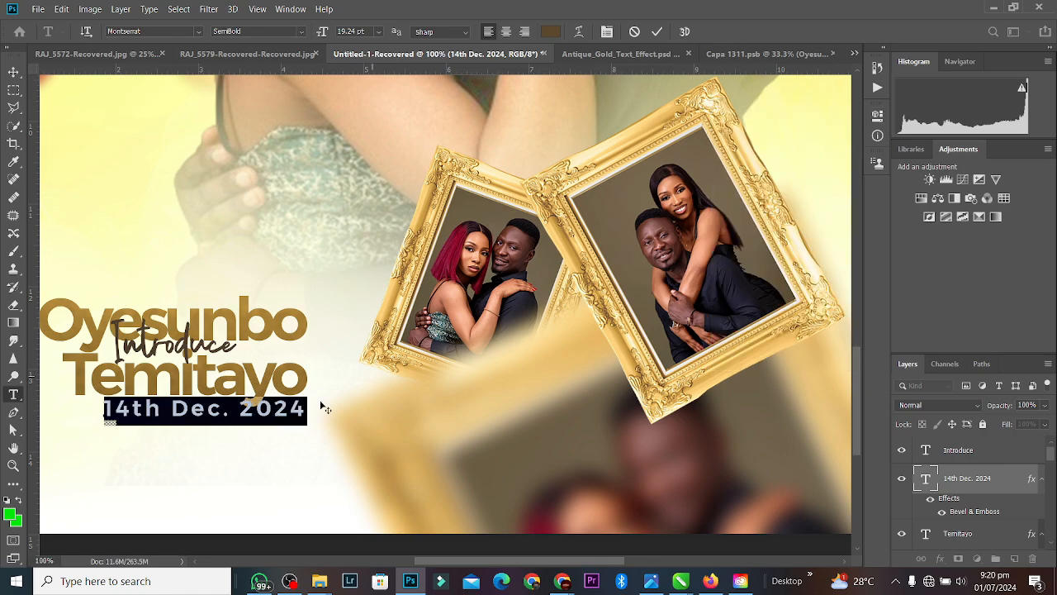
left_click(657, 31)
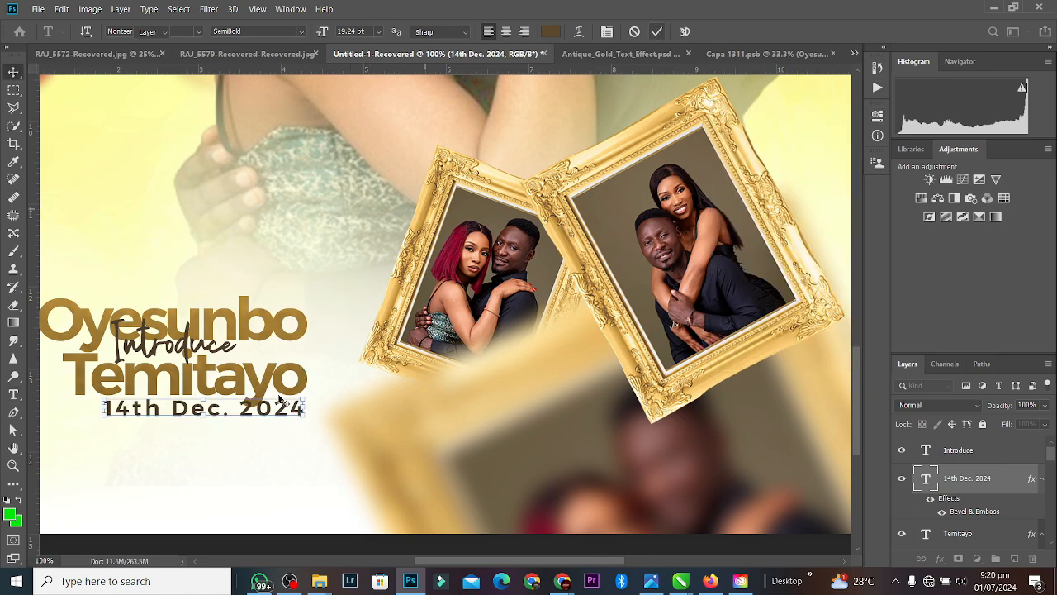
key("v")
left_click_drag(281, 408, 257, 420)
key("ctrl+minus")
key("ctrl+minus")
key("ctrl+minus")
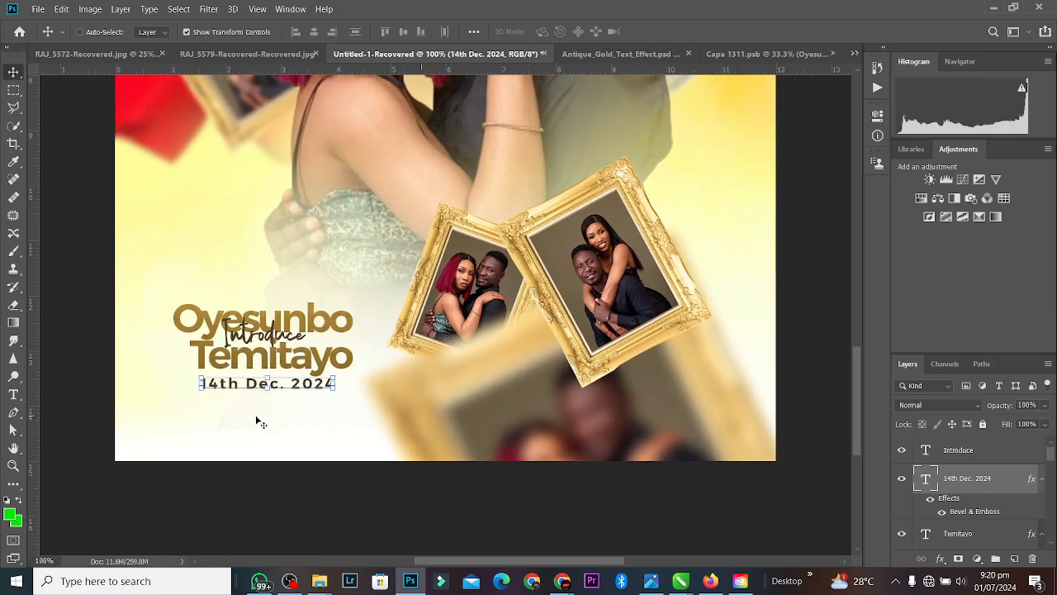
key("ctrl+plus")
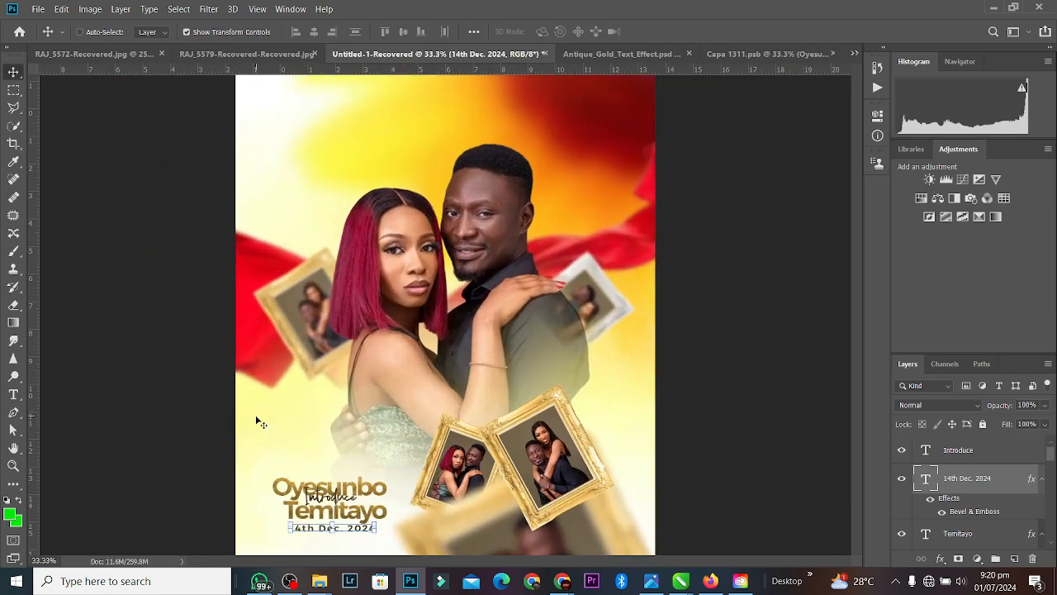
key("ctrl+minus")
left_click(384, 180)
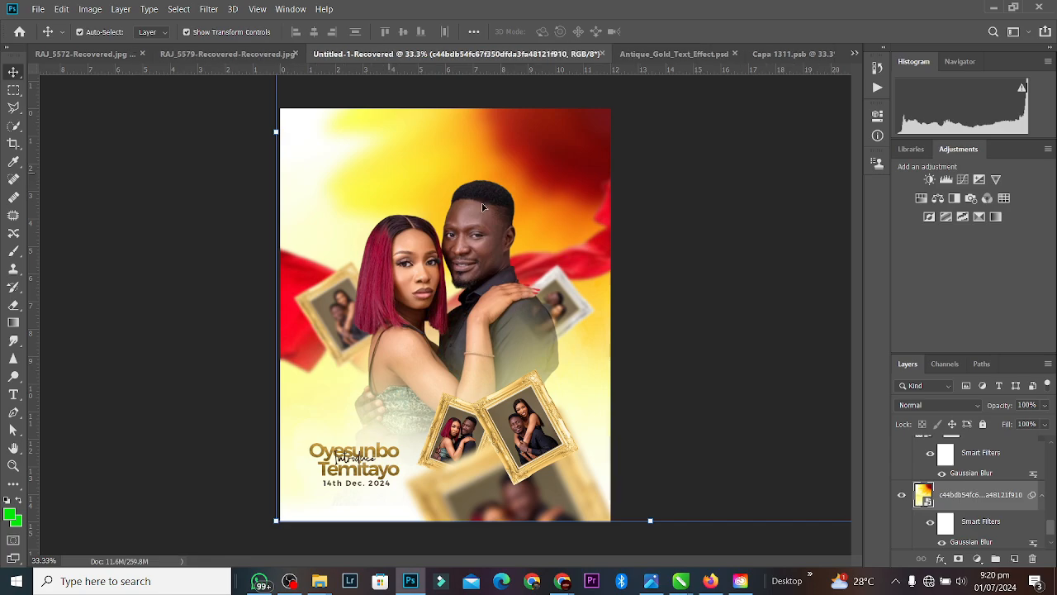
key("Delete")
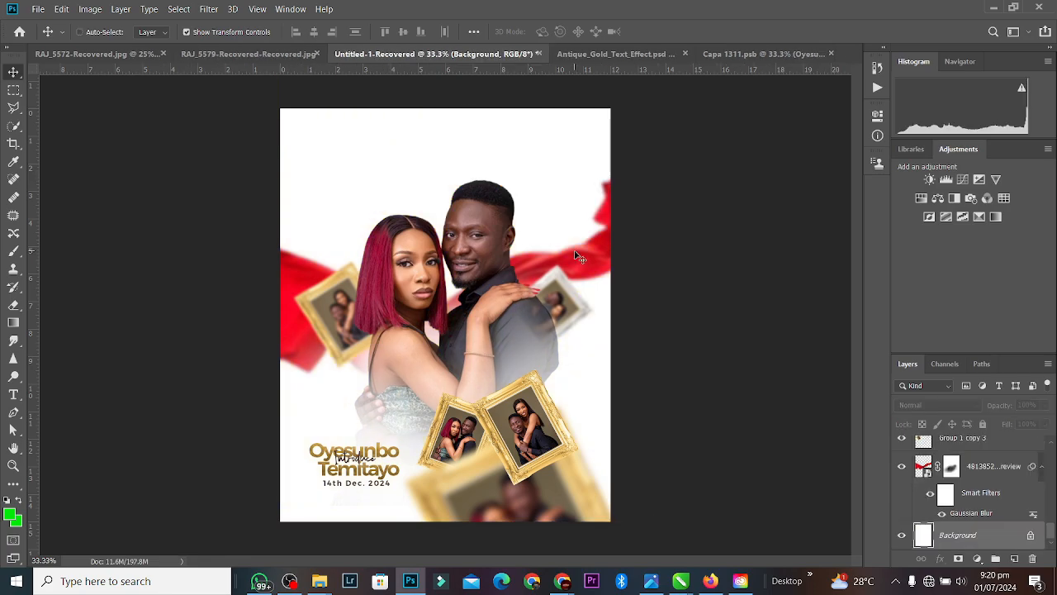
key("ctrl+z")
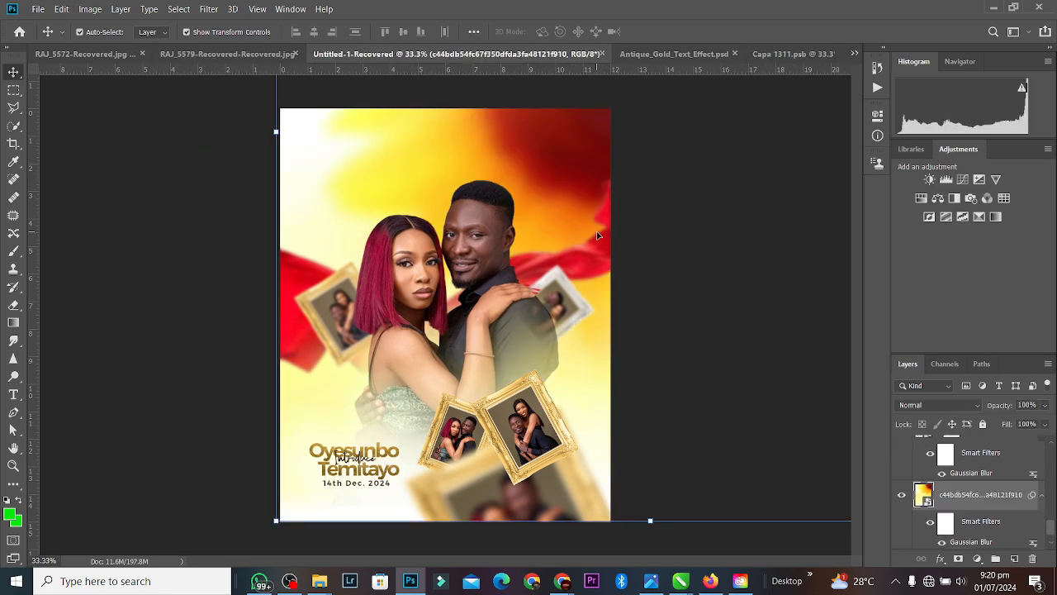
left_click(369, 512)
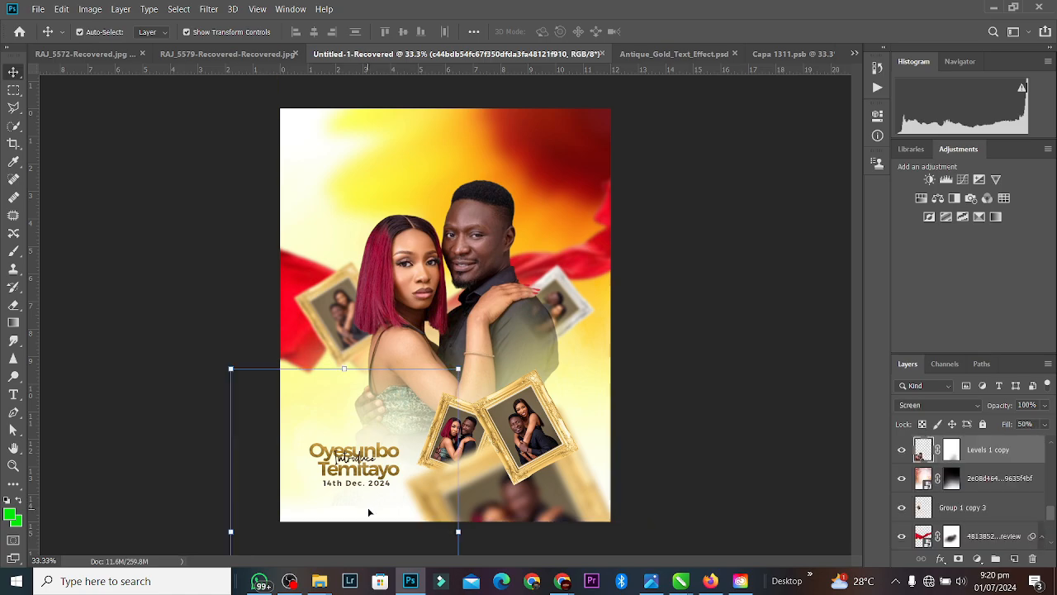
left_click_drag(369, 513, 251, 555)
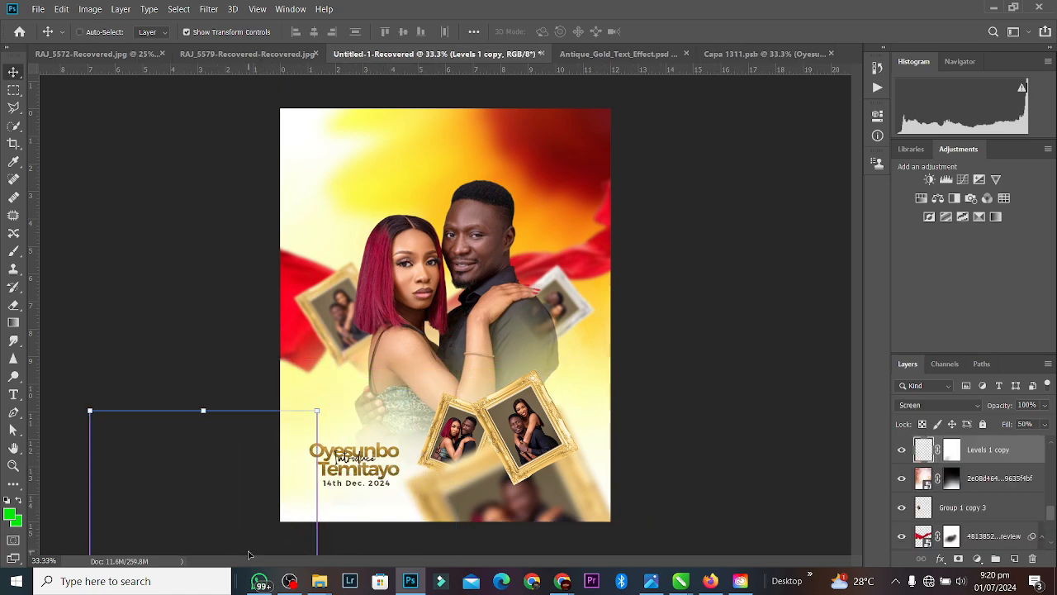
left_click(597, 379)
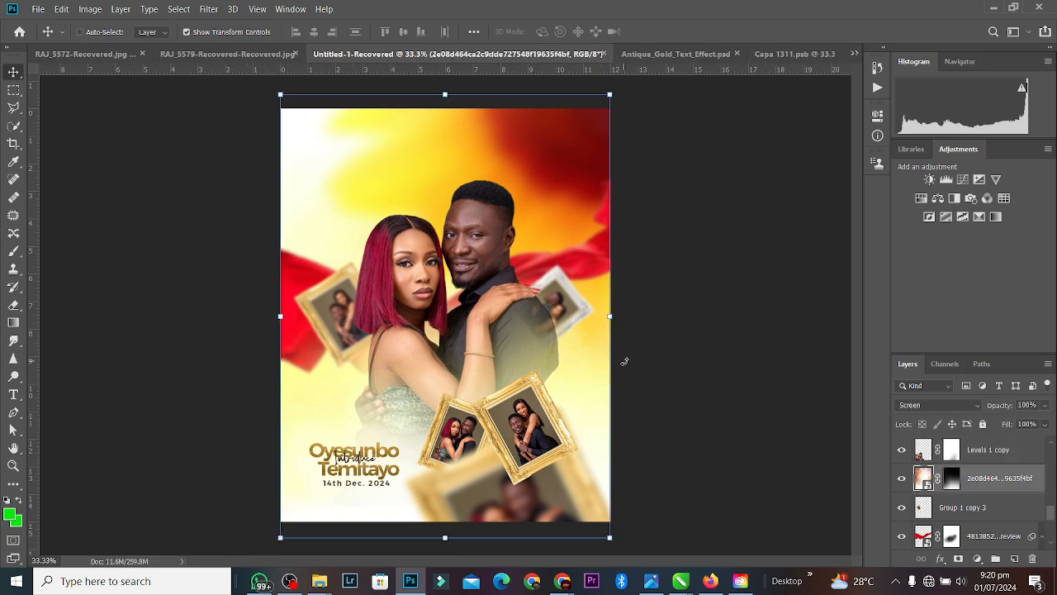
Step: Duplicate the background glow layer, try horizontal and vertical flips, then delete the copy
key("ctrl+j")
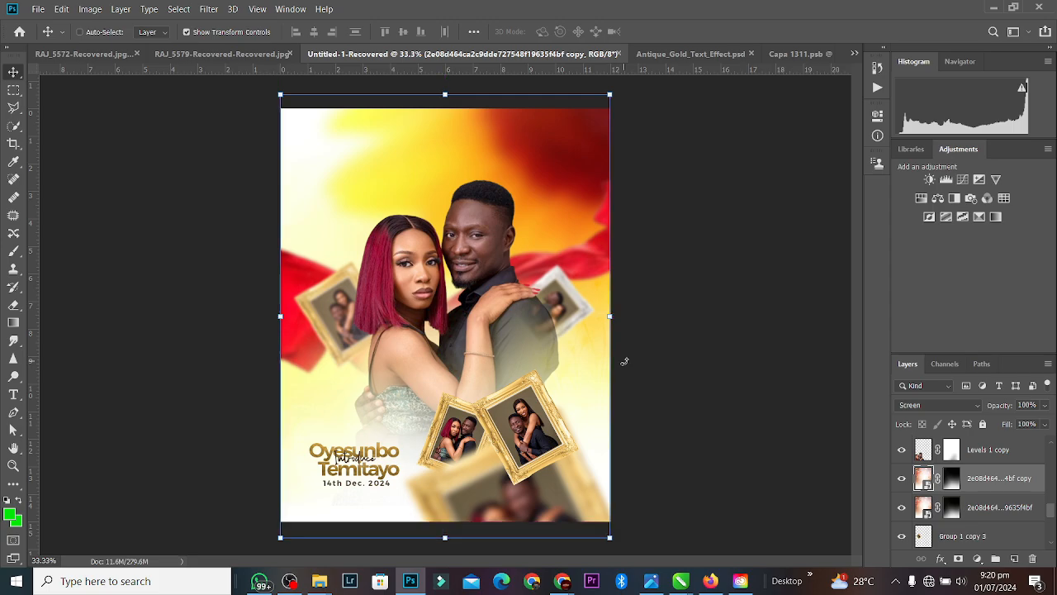
key("ctrl+t")
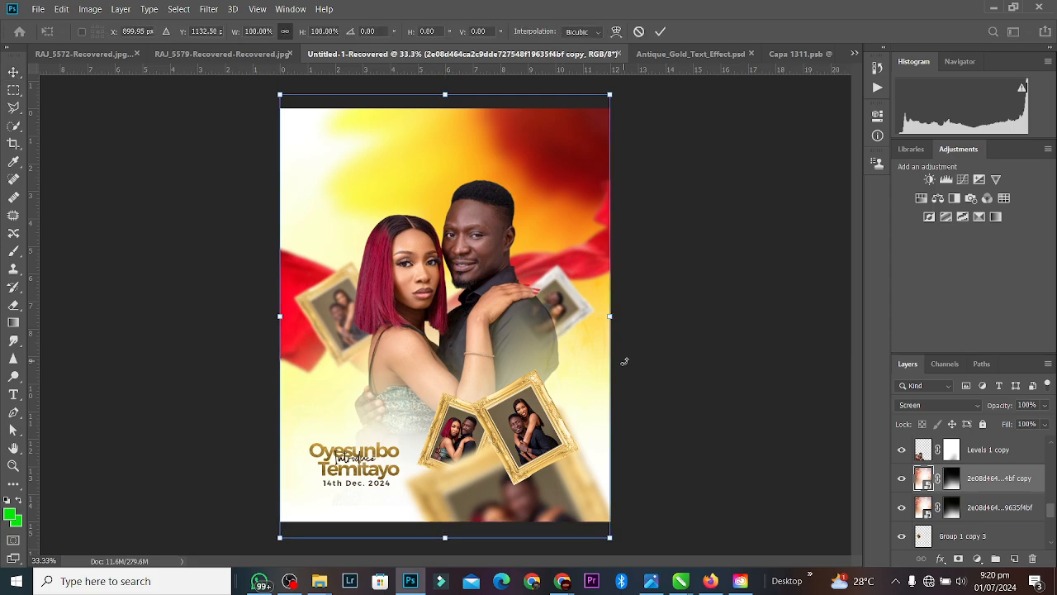
right_click(559, 138)
left_click(616, 306)
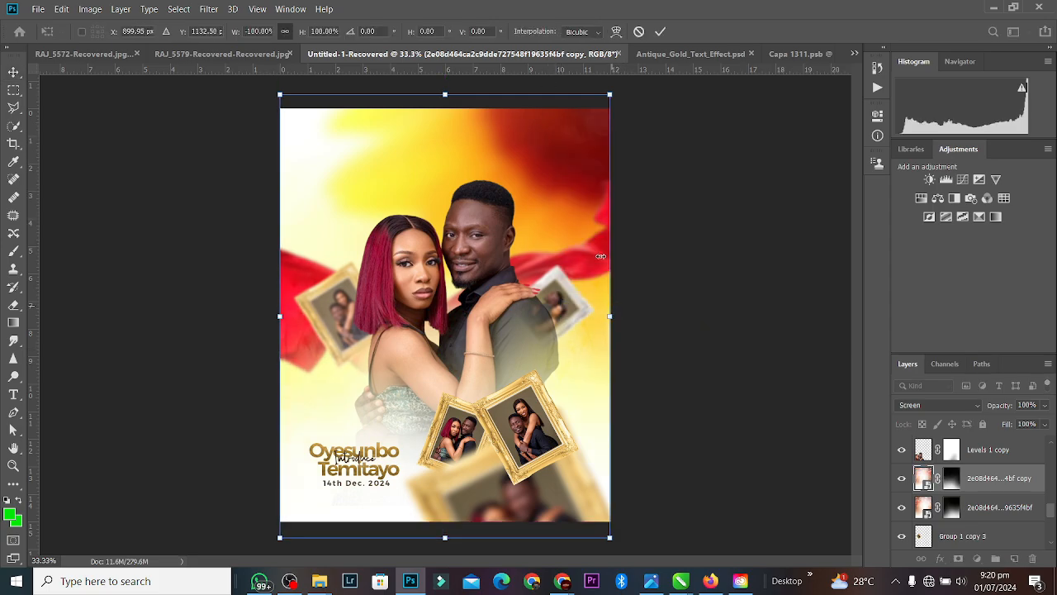
right_click(569, 186)
left_click(605, 363)
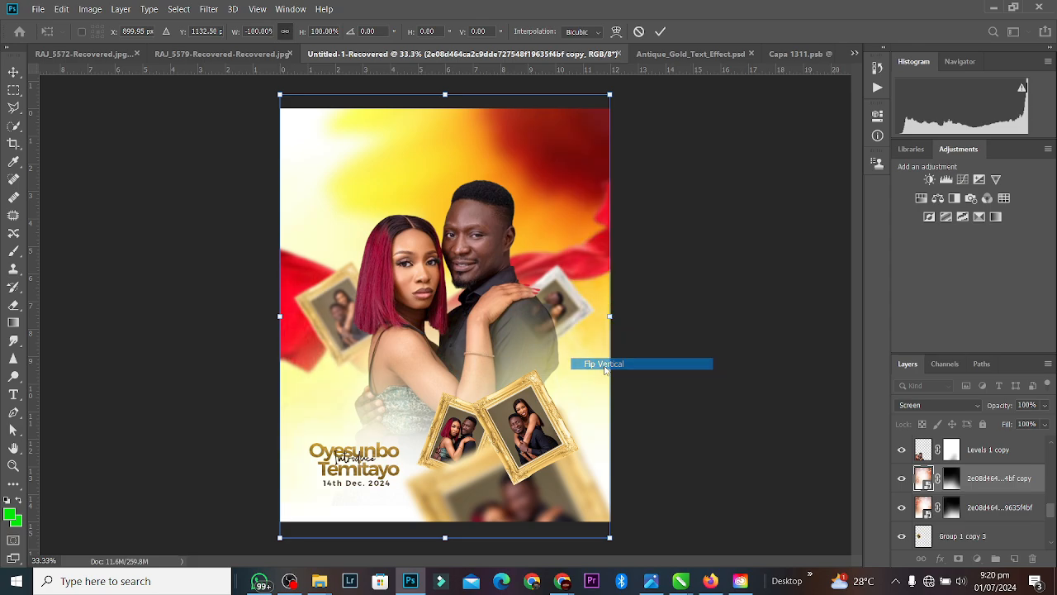
right_click(547, 170)
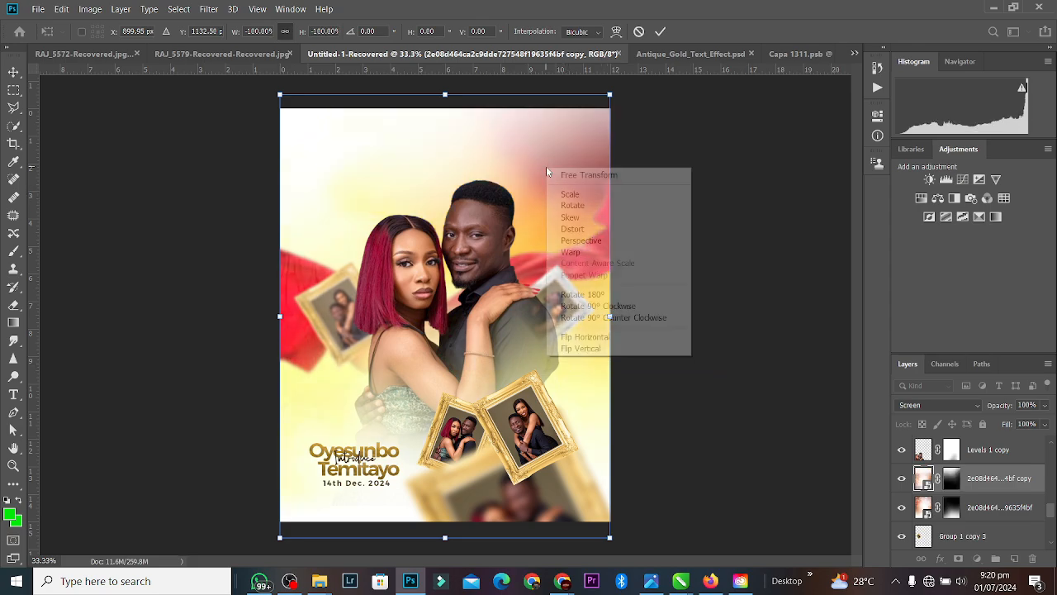
left_click(670, 31)
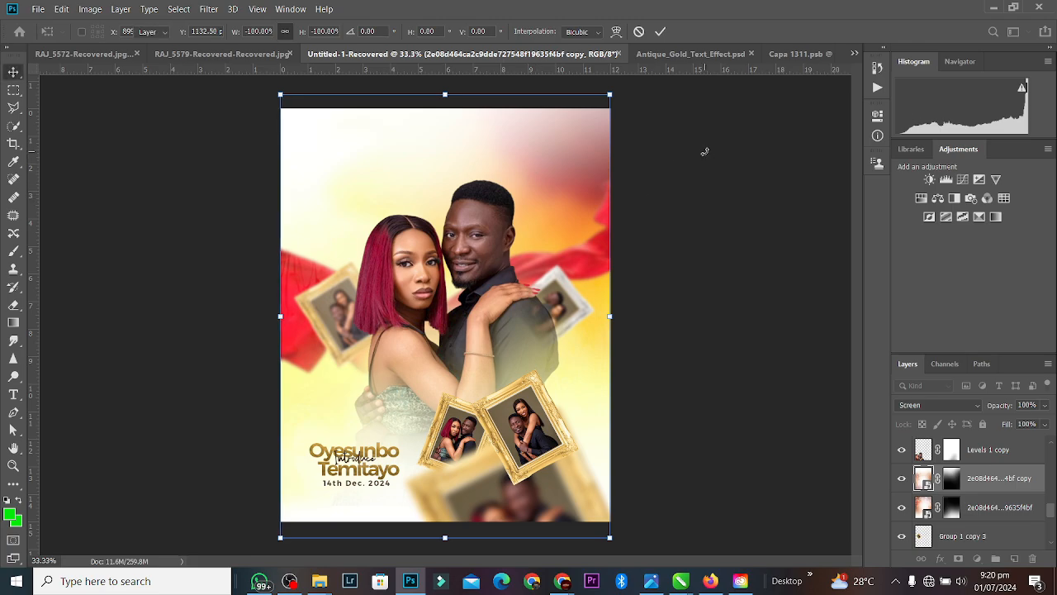
key("Return")
key("Delete")
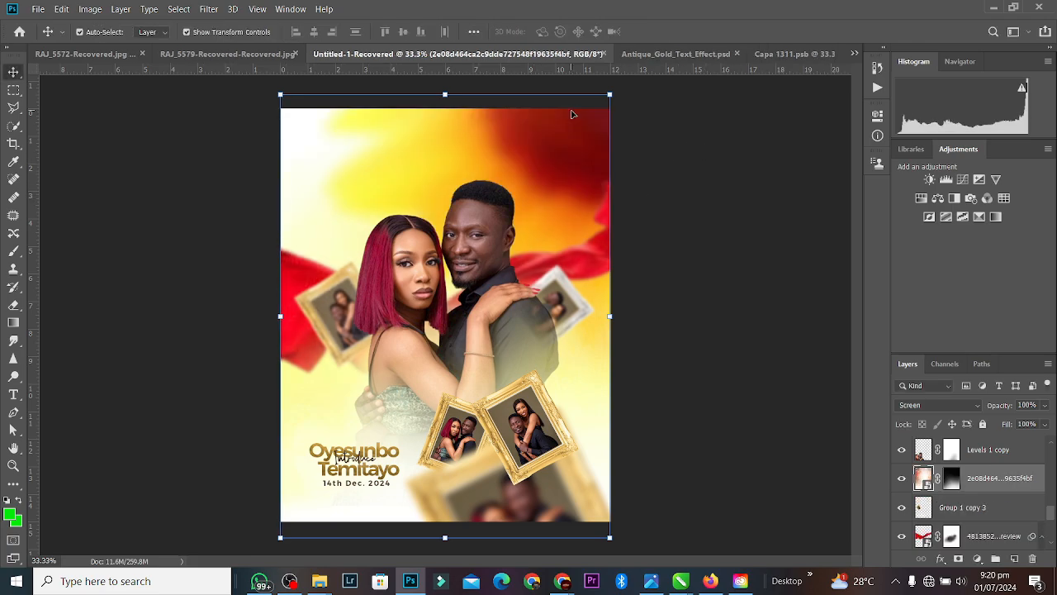
Step: Copy the faded couple to the upper right, flip it horizontally, and nudge it toward the corner
left_click(557, 132)
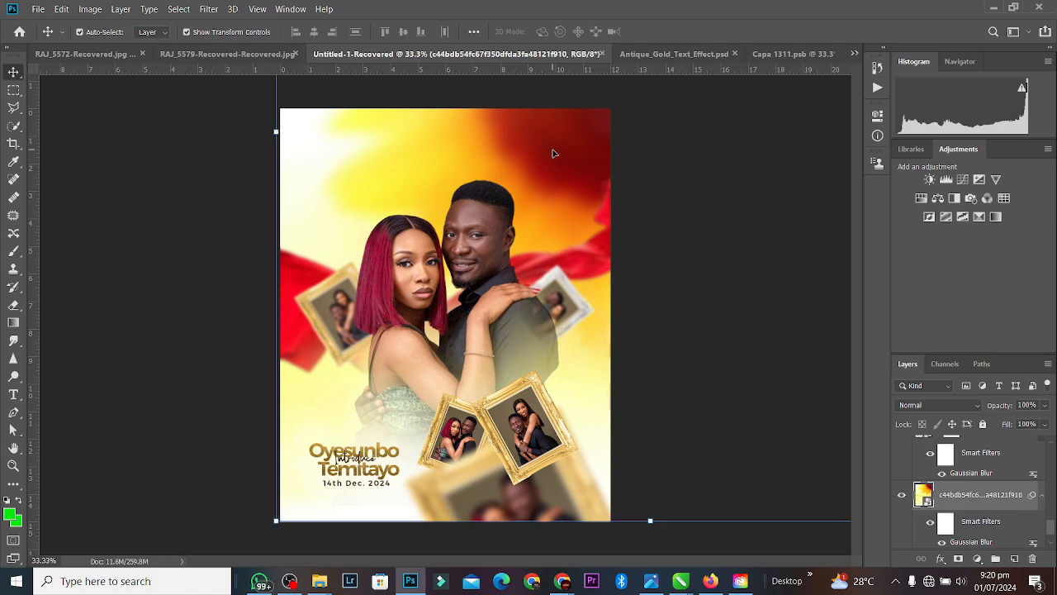
left_click(299, 482)
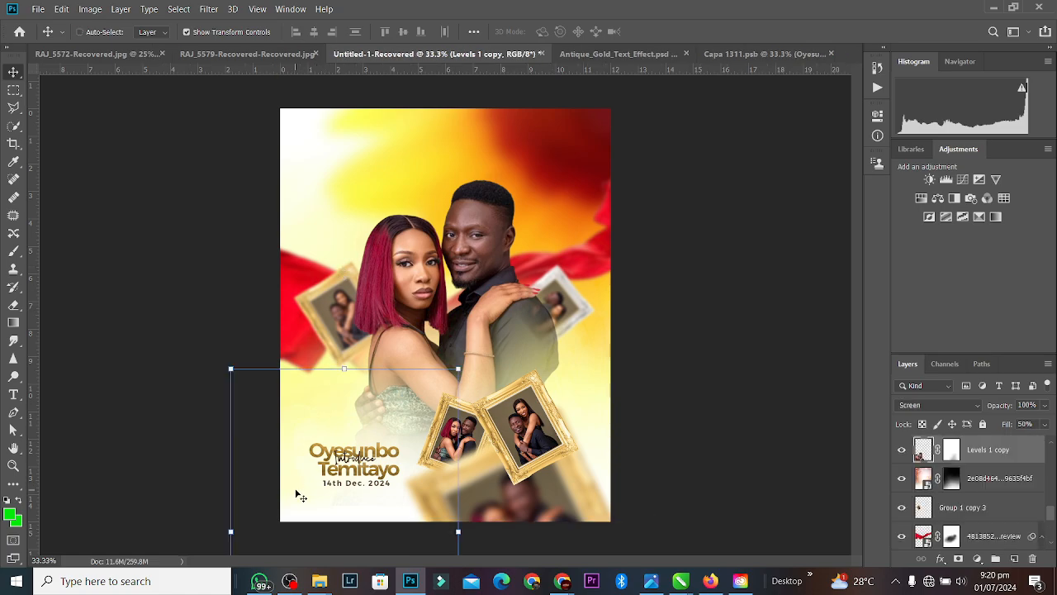
left_click_drag(299, 494, 508, 207)
right_click(508, 207)
key("Escape")
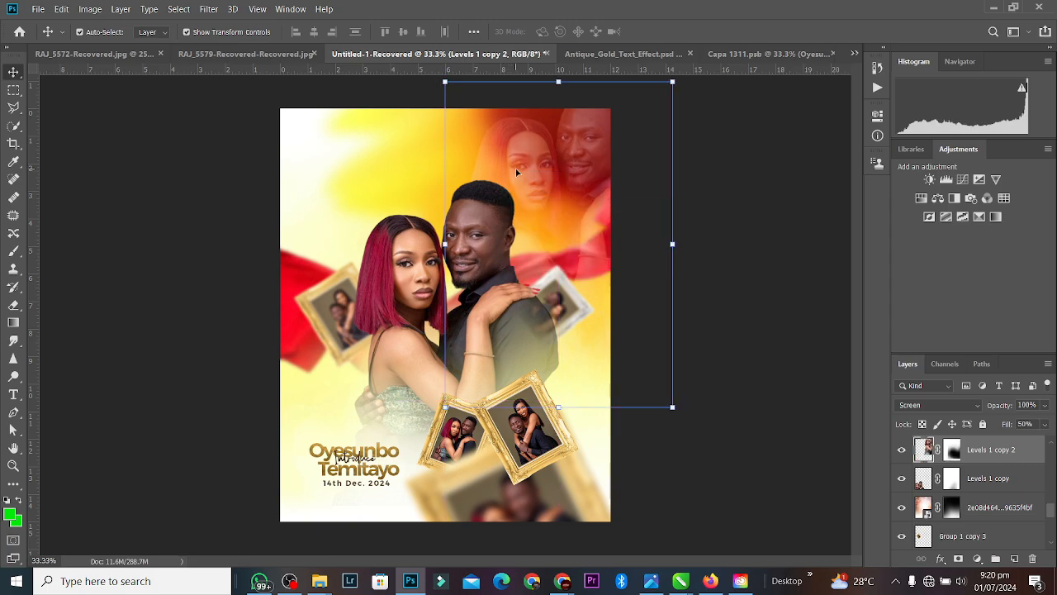
key("ctrl+t")
right_click(517, 173)
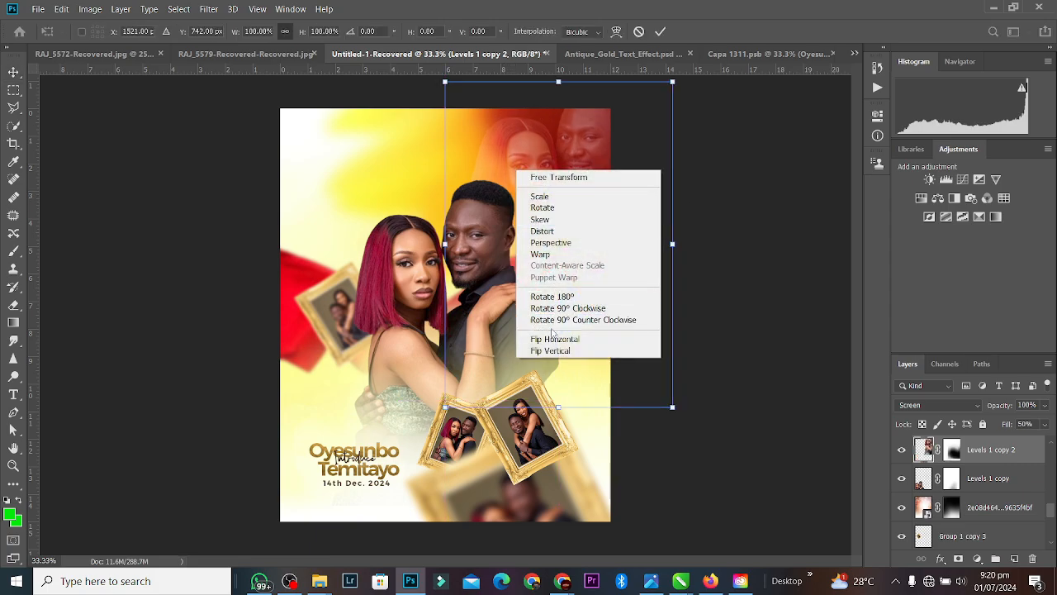
left_click(554, 338)
left_click_drag(583, 201, 575, 216)
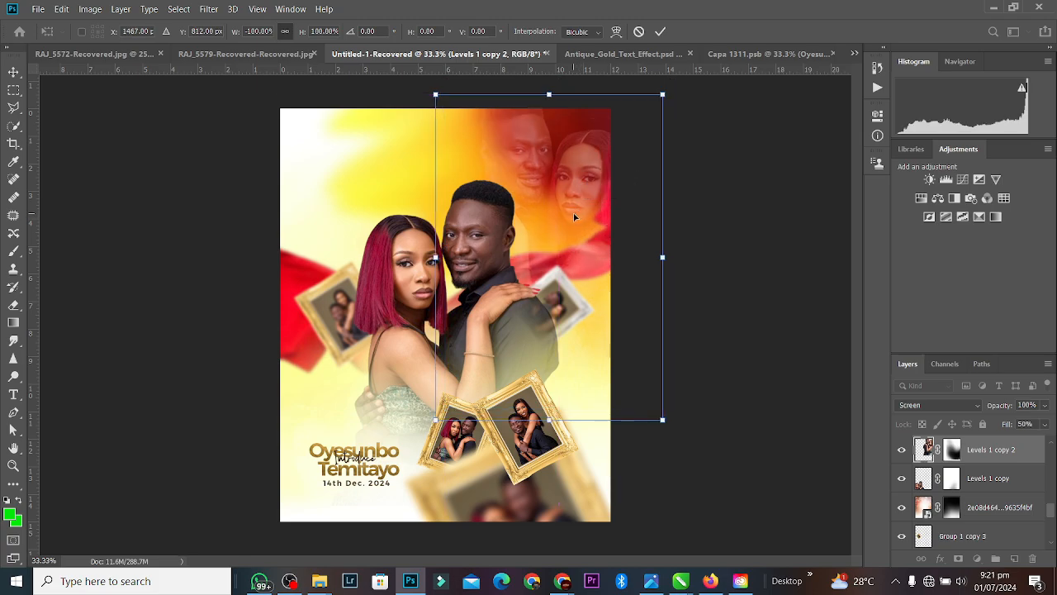
left_click(660, 31)
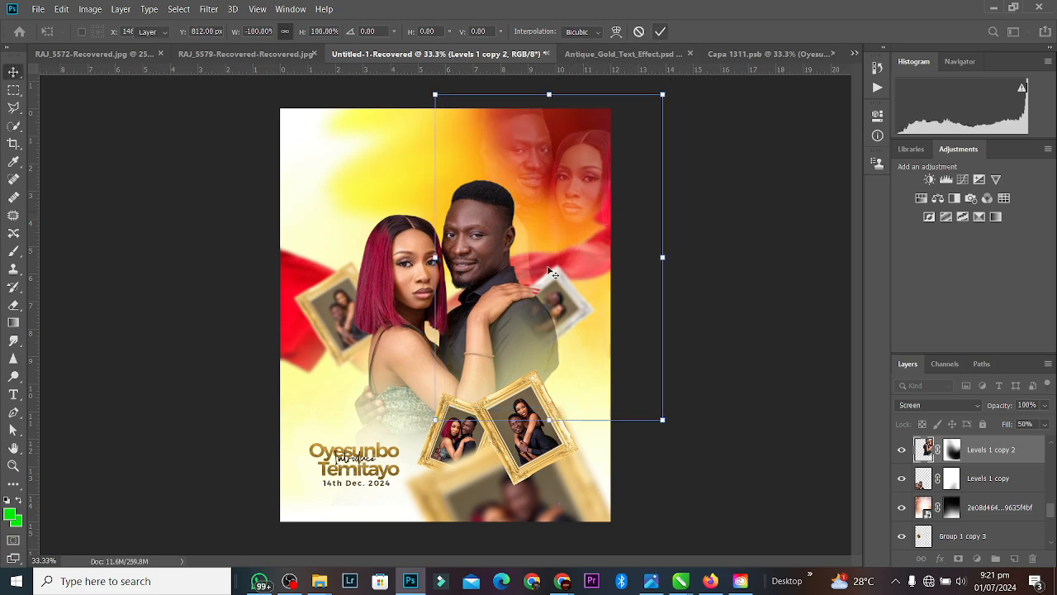
left_click(357, 149)
left_click(748, 208)
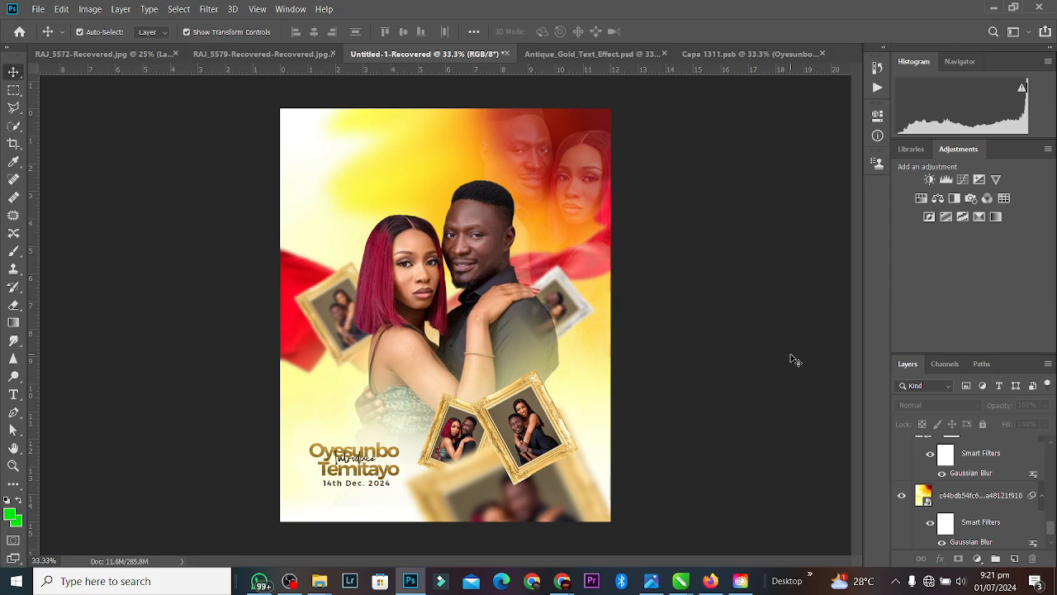
Step: Add a new layer above the couple and set up a large brush with a sampled yellow
left_click(473, 286)
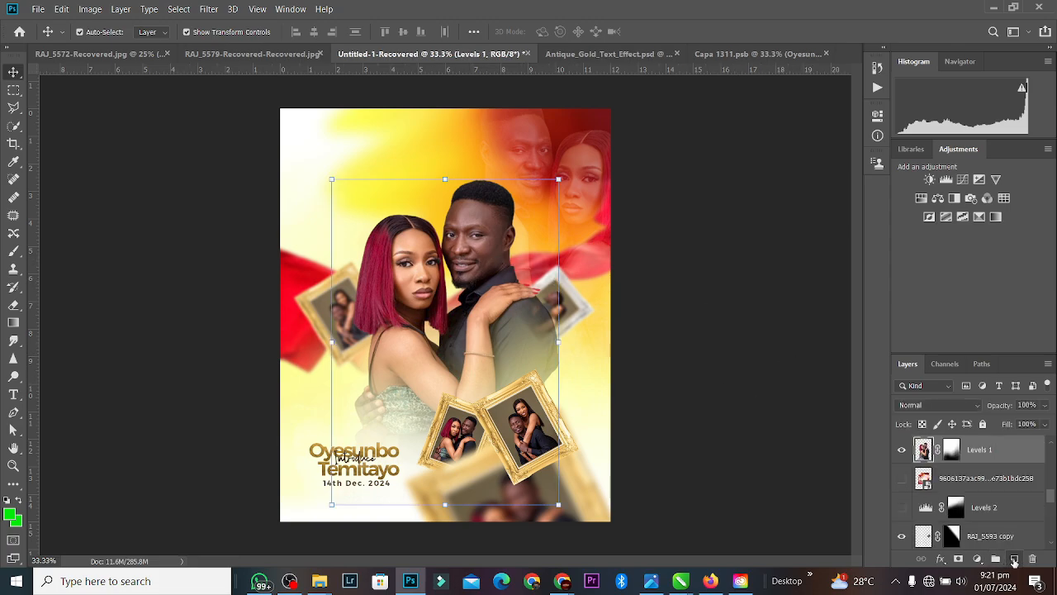
left_click(1014, 560)
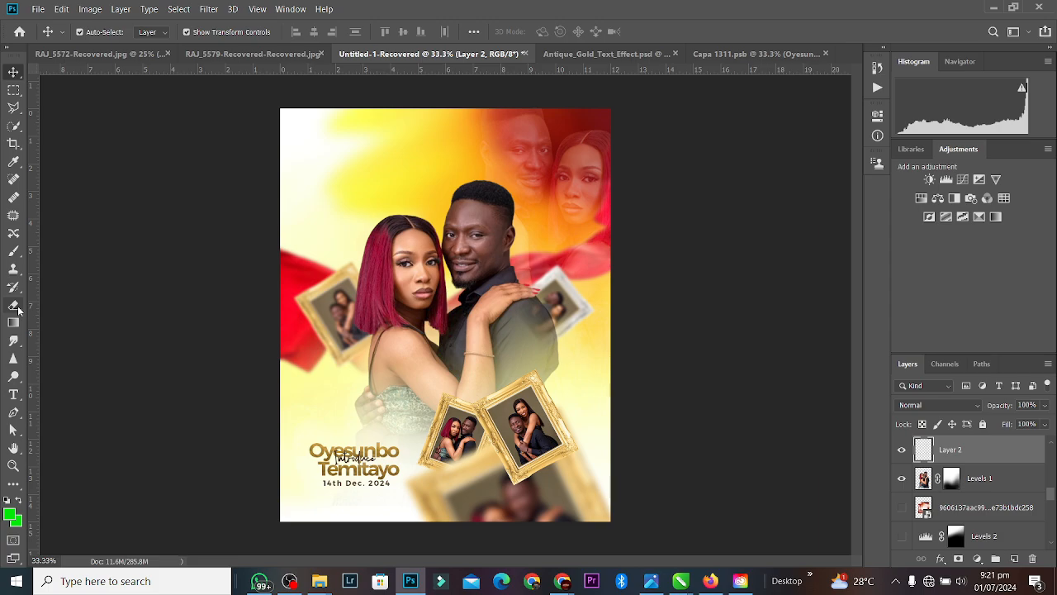
left_click(13, 250)
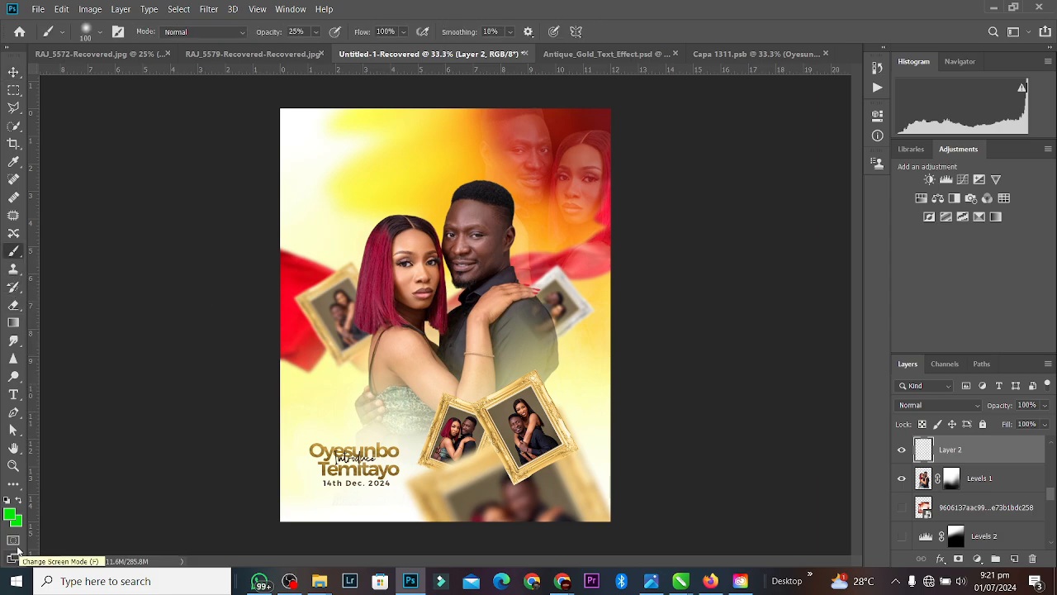
left_click(10, 515)
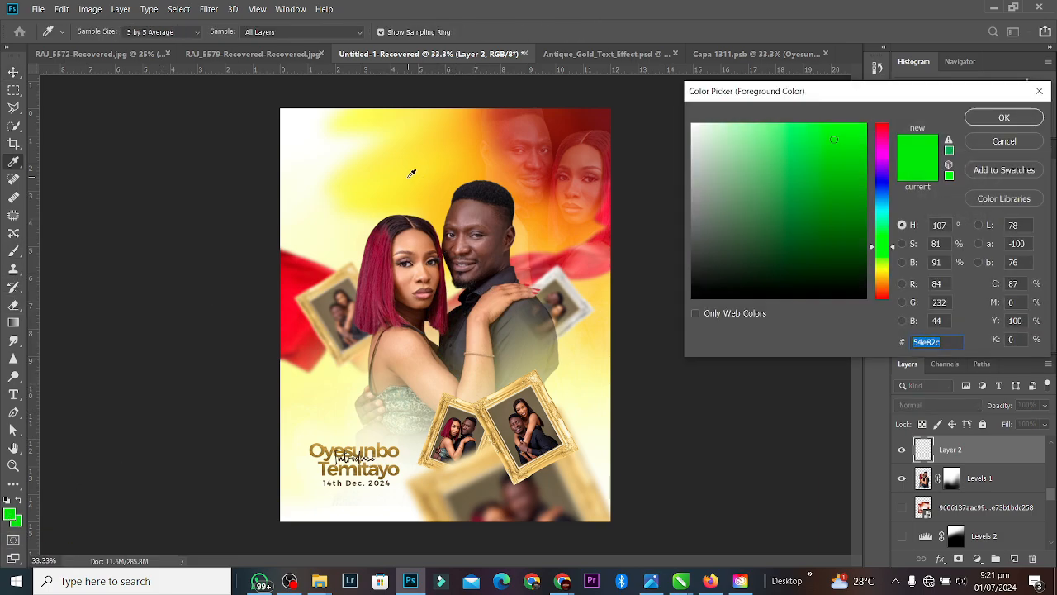
left_click(306, 386)
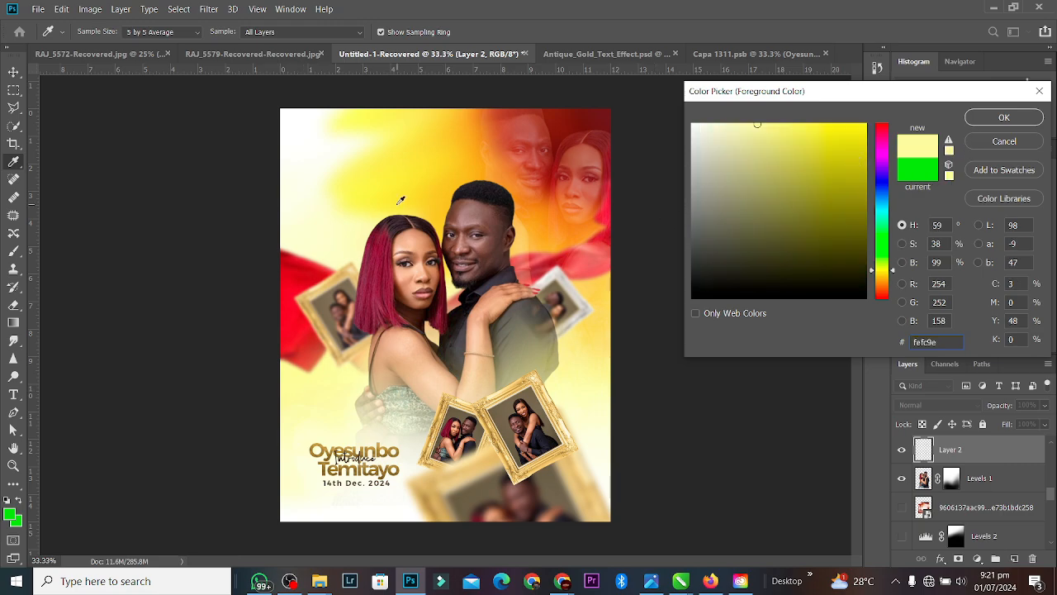
left_click(402, 199)
left_click(1003, 118)
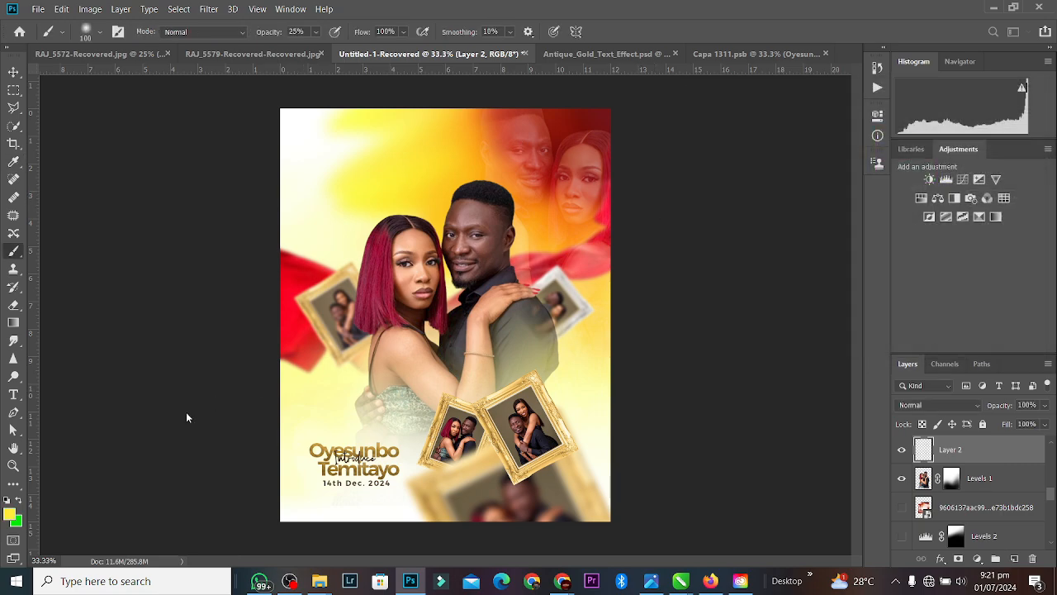
key("bracketright")
key("bracketright")
key("bracketright")
key("bracketright")
key("bracketright")
key("bracketright")
key("bracketright")
key("bracketright")
key("bracketright")
key("bracketright")
key("bracketright")
key("bracketright")
key("bracketright")
key("bracketright")
key("bracketright")
key("bracketright")
key("bracketright")
key("bracketright")
key("bracketright")
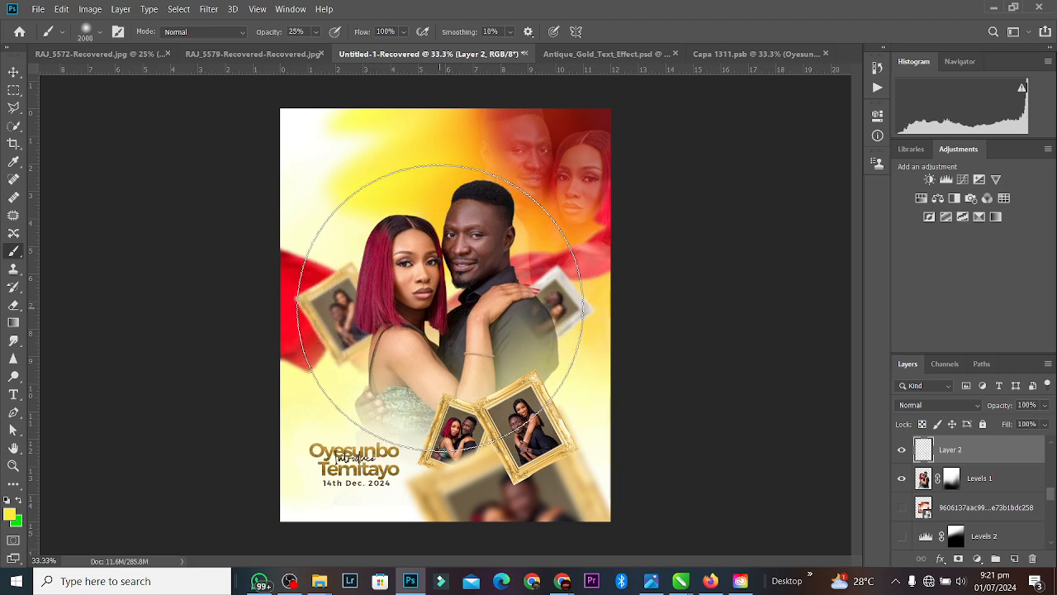
left_click(439, 307)
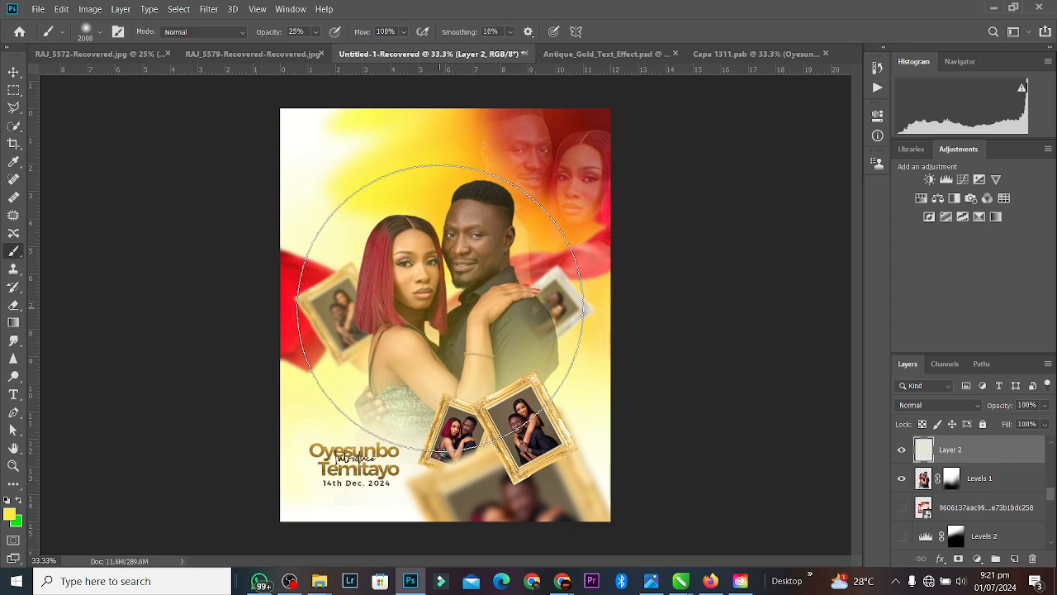
key("ctrl+z")
Step: Set brush opacity to 36%, move Layer 2 under the couple, and paint a yellow glow behind them
left_click(316, 32)
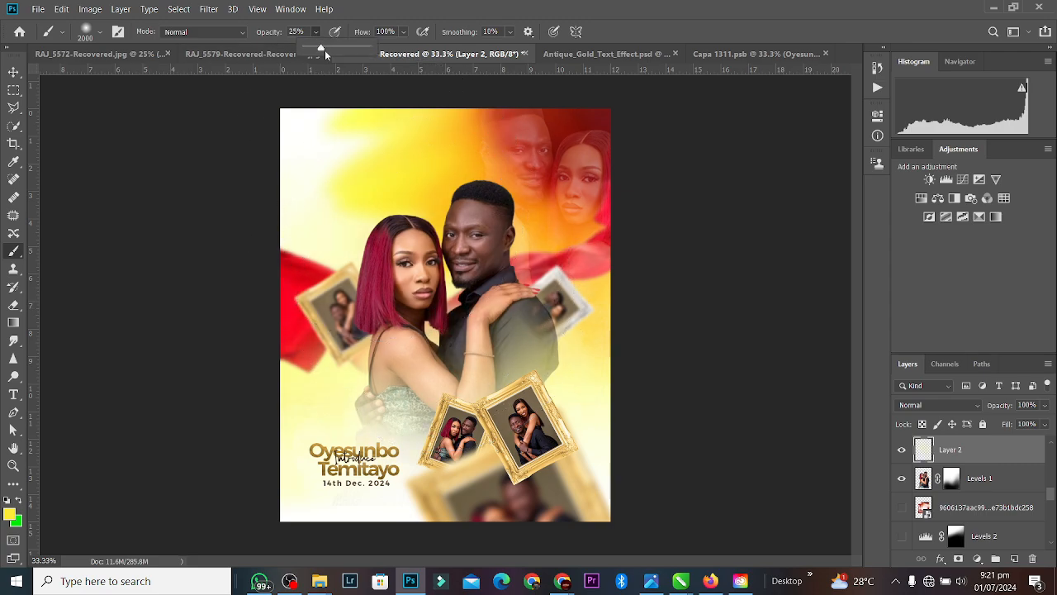
left_click_drag(326, 52, 341, 53)
left_click_drag(954, 459, 979, 499)
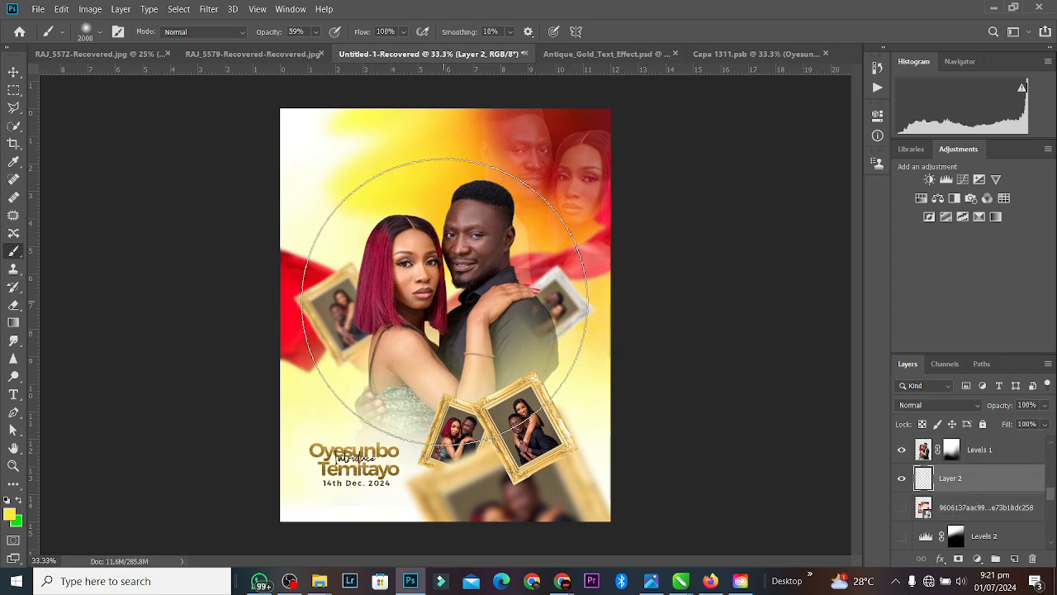
left_click(445, 299)
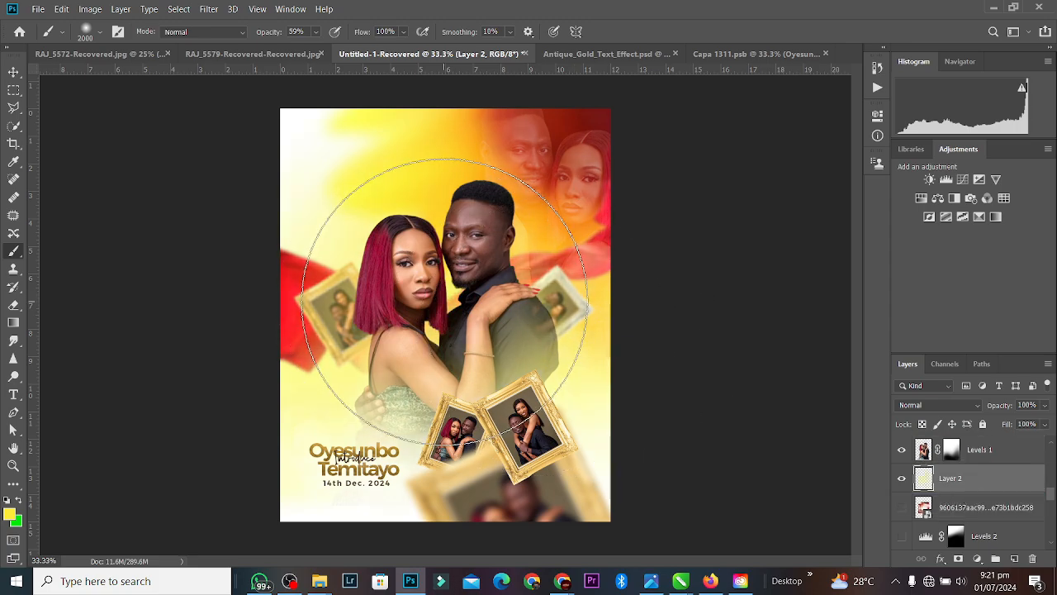
left_click(446, 299)
left_click(446, 299)
left_click(445, 299)
left_click(445, 299)
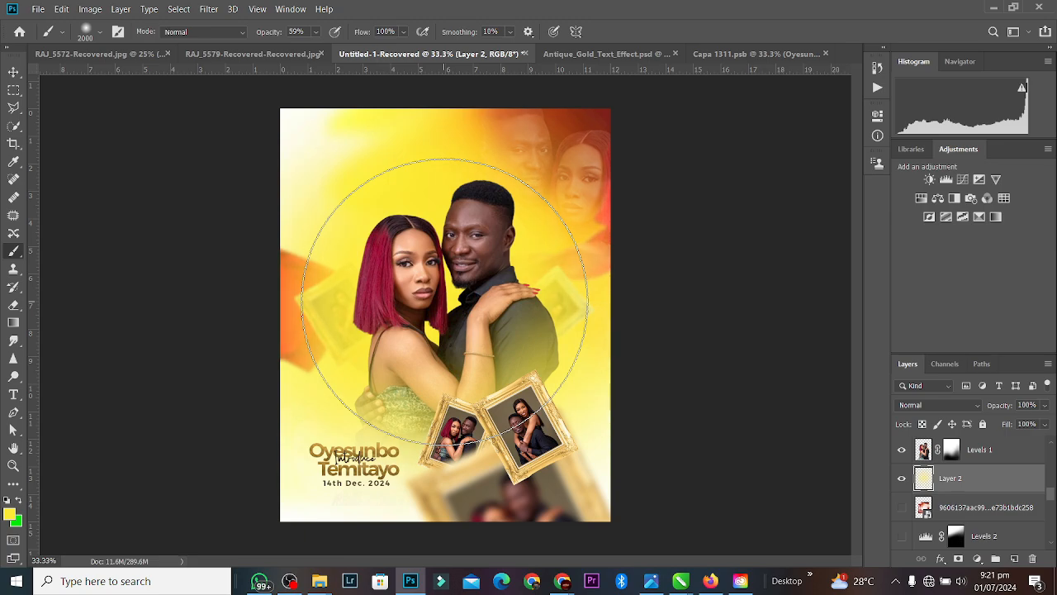
Step: Switch to white with a 1600 brush and lighten the glow around the woman
left_click(18, 501)
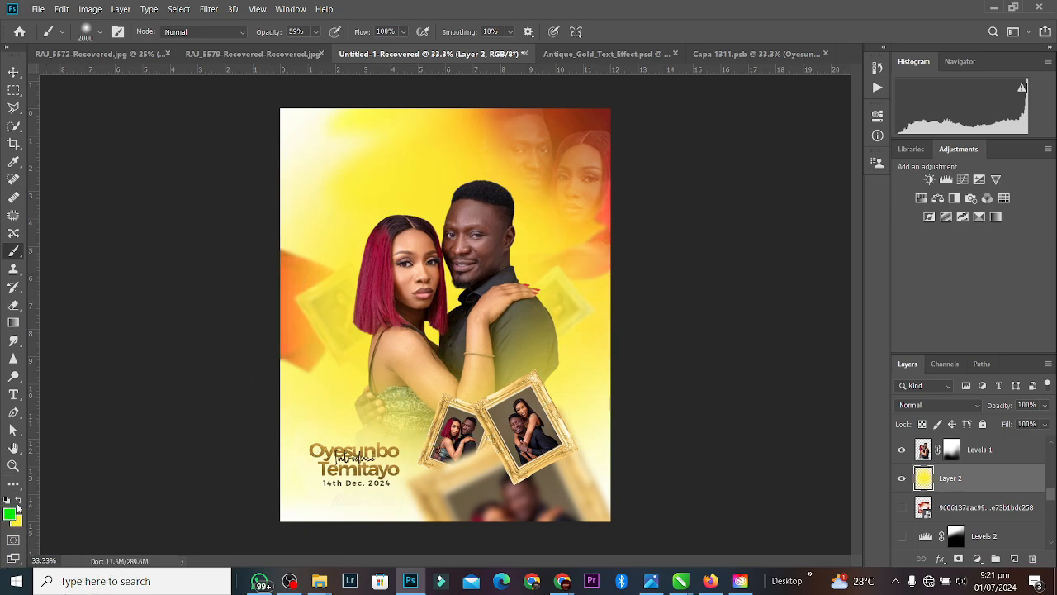
left_click(11, 515)
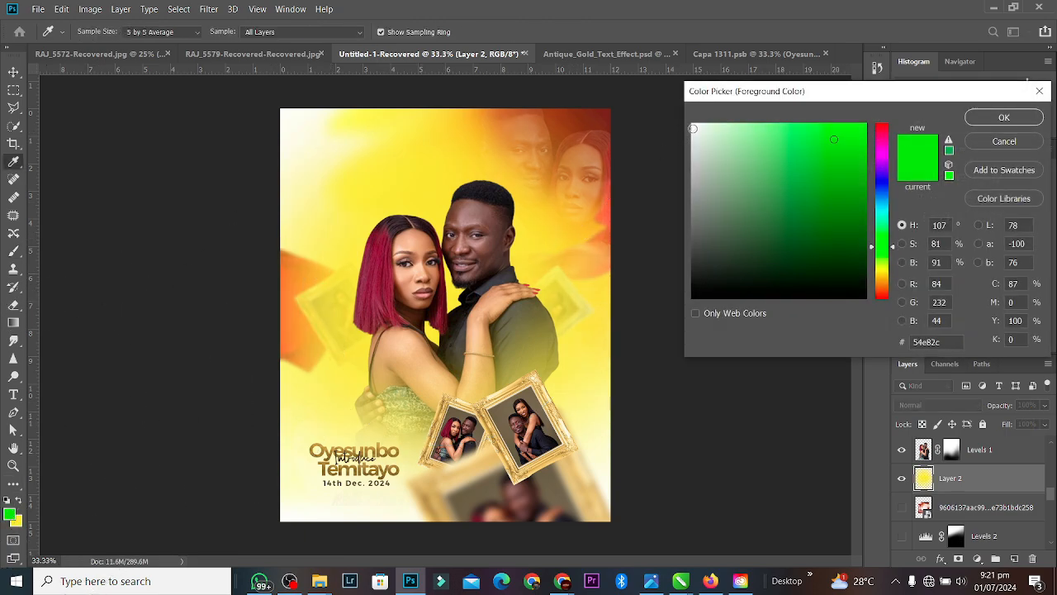
left_click(693, 128)
left_click(1005, 117)
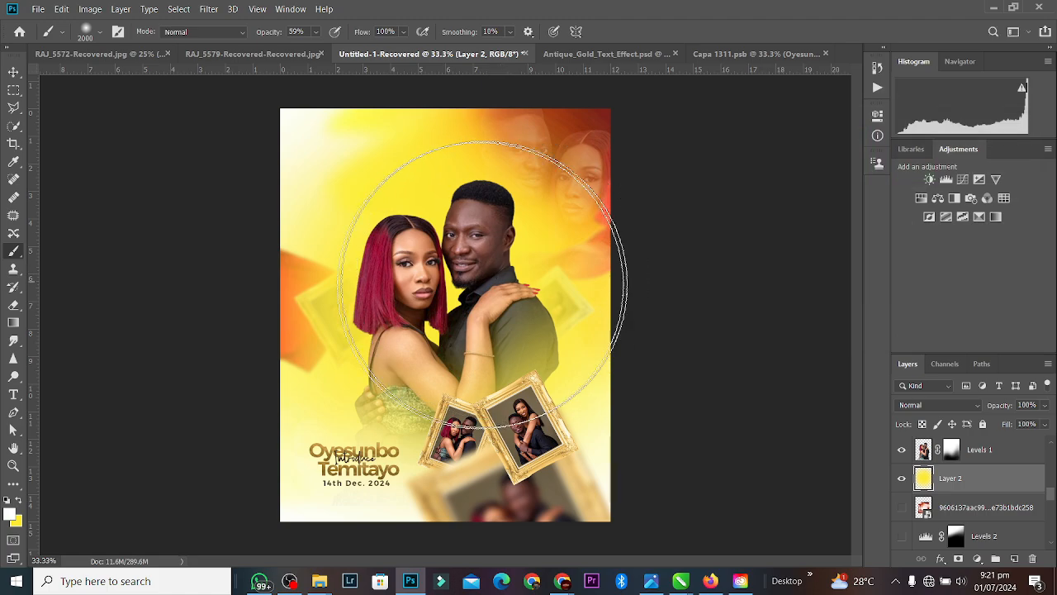
key("bracketleft")
key("bracketleft")
key("bracketleft")
key("bracketleft")
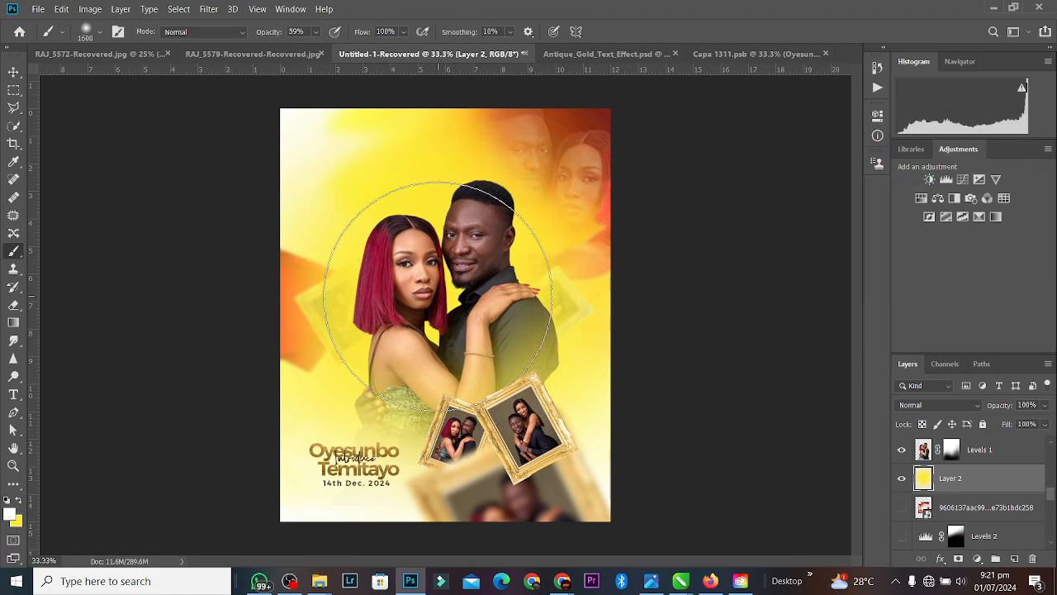
left_click(438, 296)
left_click(438, 296)
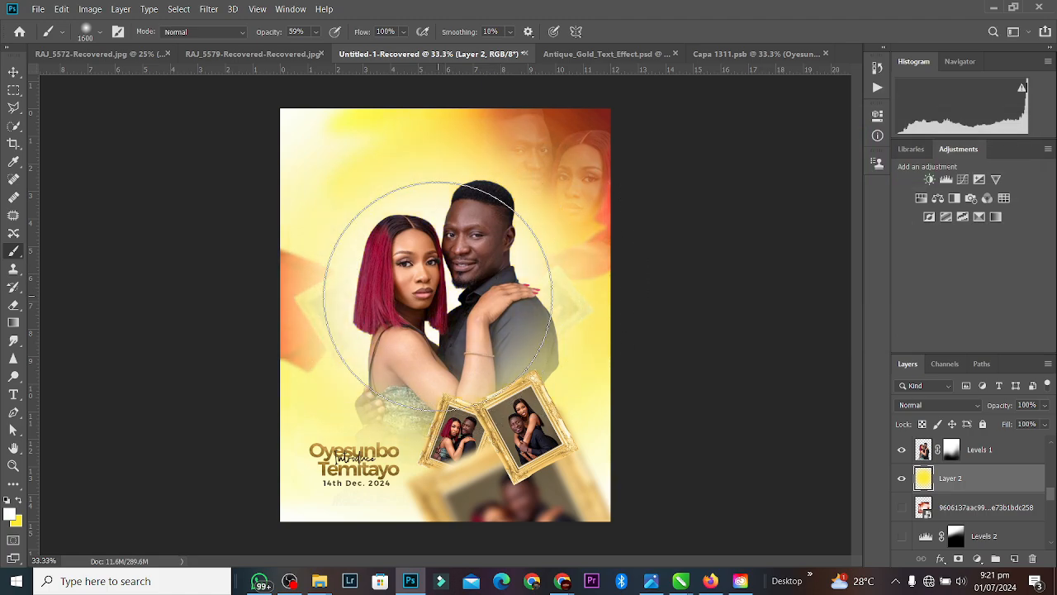
left_click(388, 264)
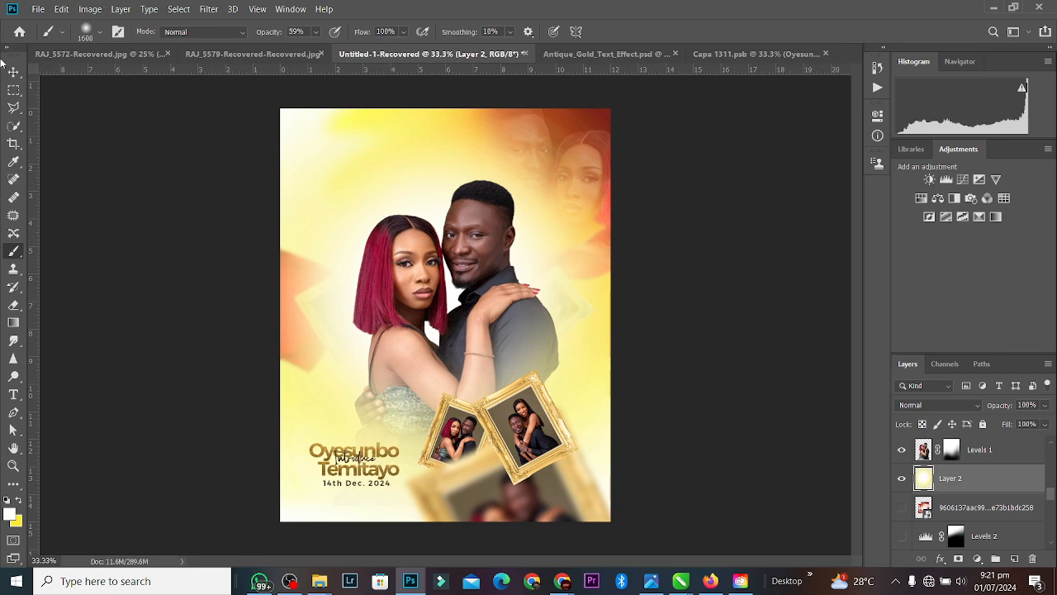
Step: Send the glow layer down with Ctrl+[ until it sits beneath the red fabric
left_click(13, 72)
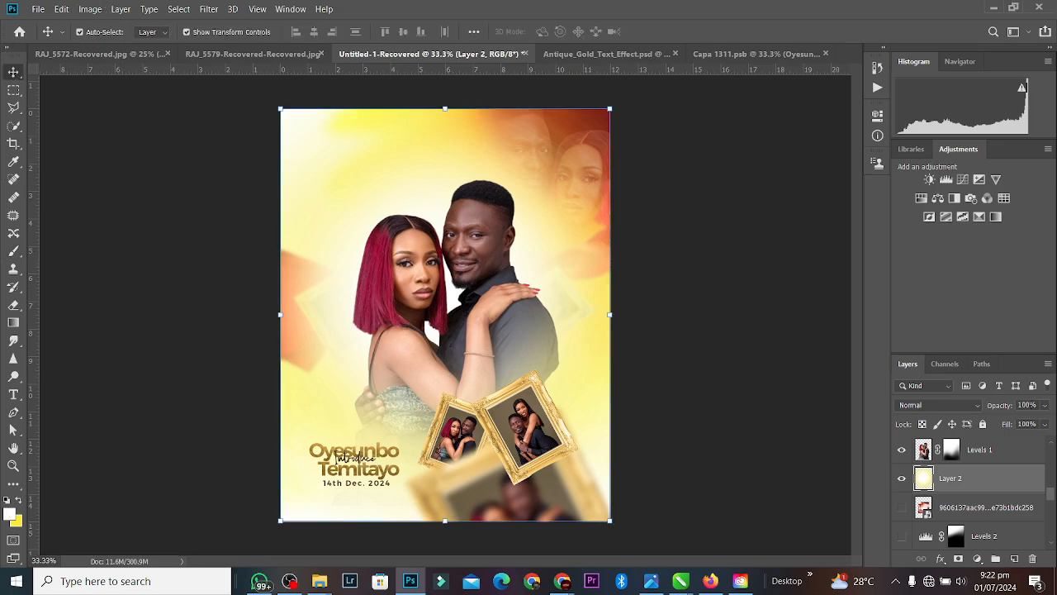
key("ctrl+bracketleft")
key("ctrl+bracketleft")
key("ctrl+bracketleft")
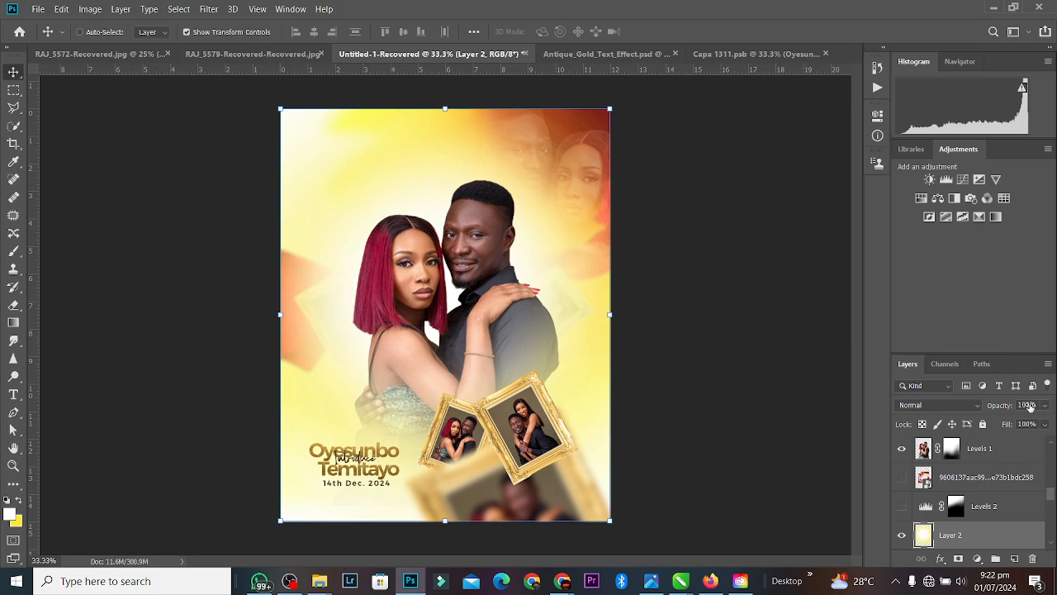
key("ctrl+bracketleft")
key("ctrl+bracketleft")
key("ctrl+bracketleft")
key("ctrl+bracketleft")
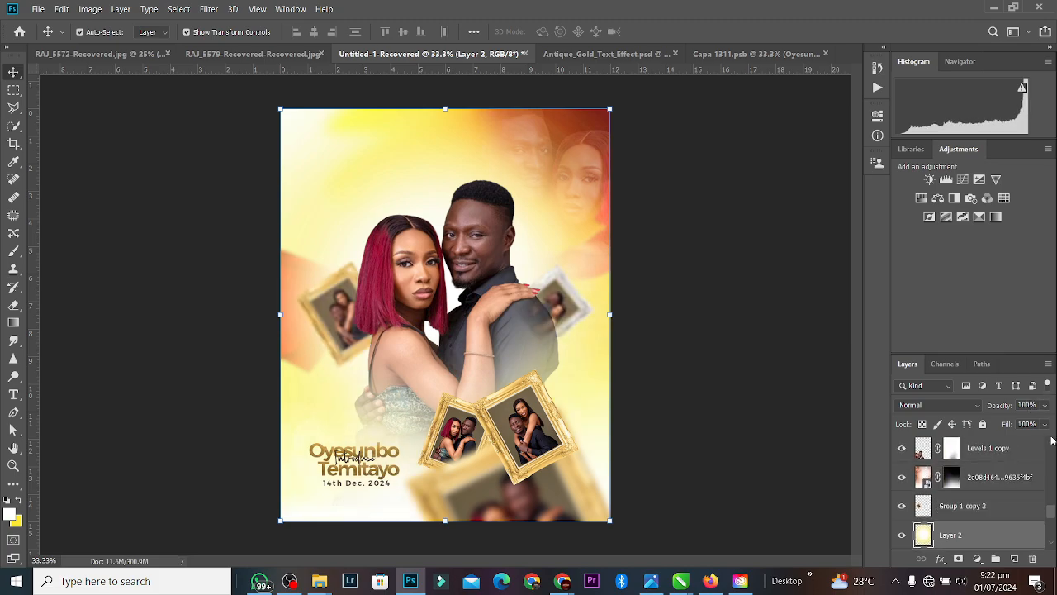
scroll(1051, 511, "down", 2)
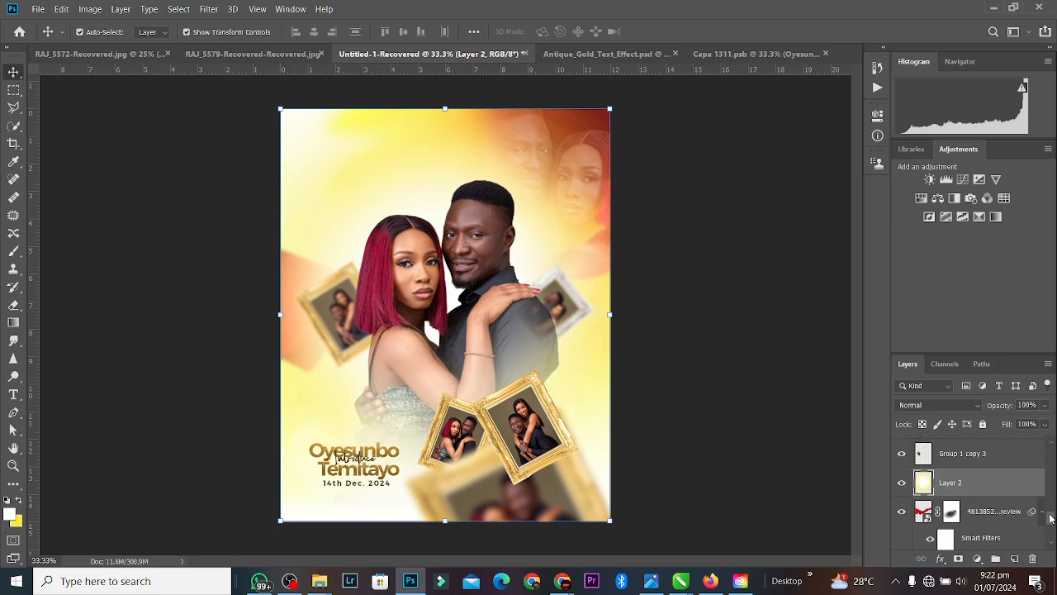
key("ctrl+bracketleft")
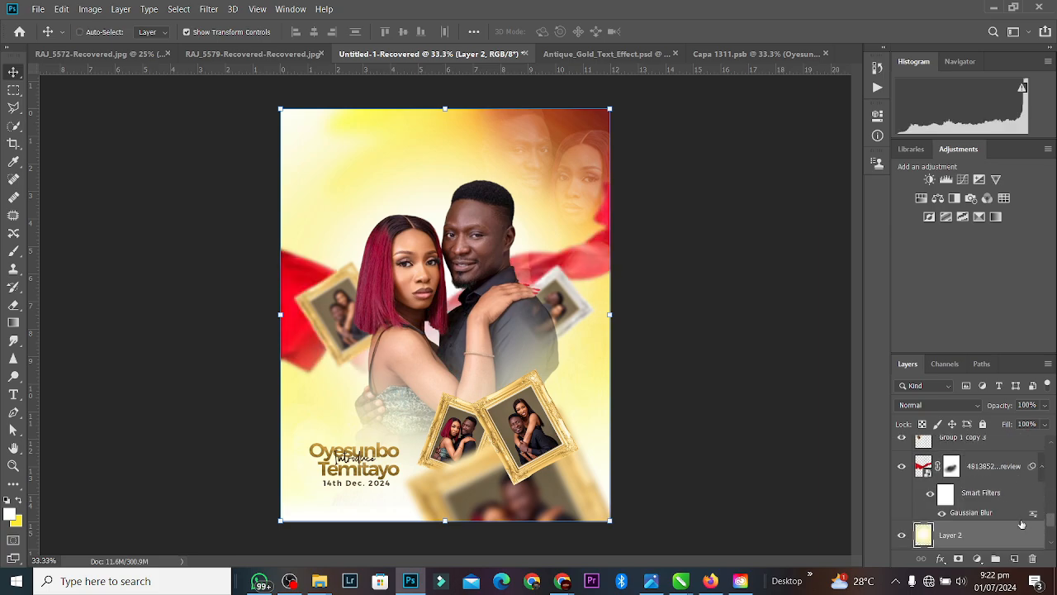
left_click(753, 237)
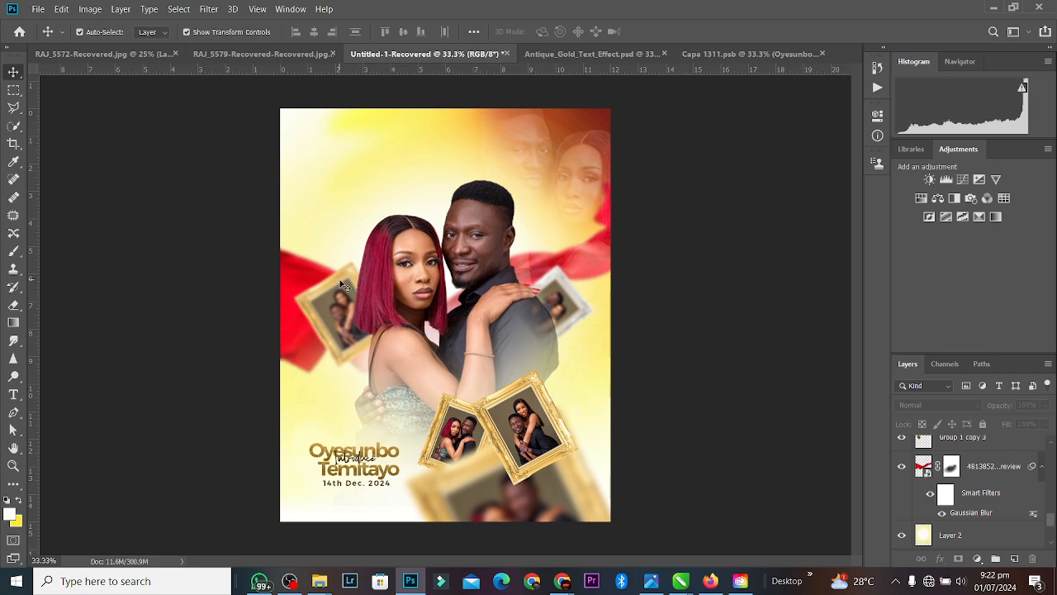
key("ctrl+plus")
key("ctrl+minus")
mouse_move(683, 585)
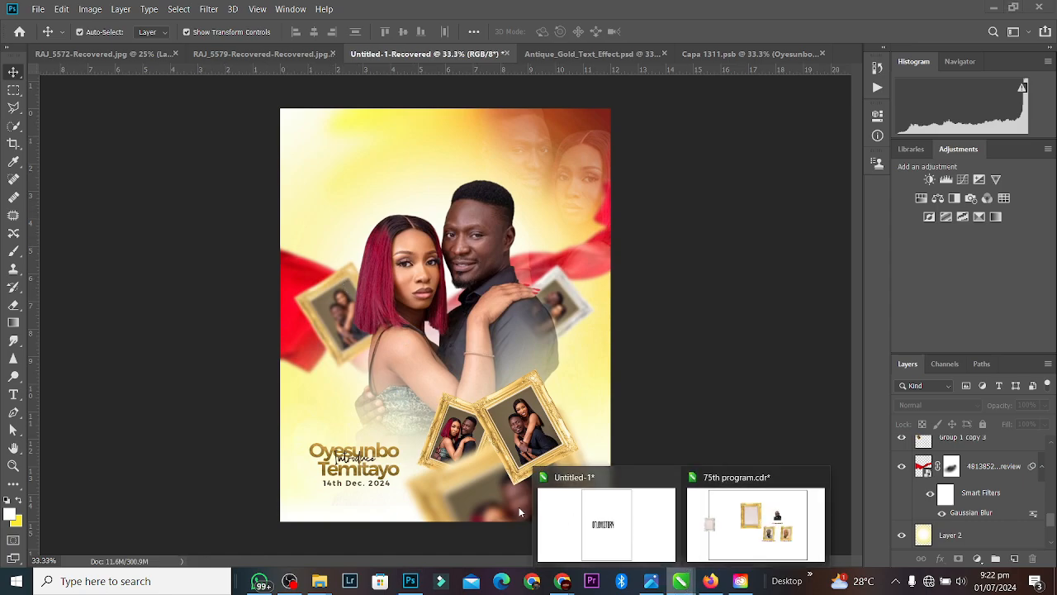
left_click(569, 517)
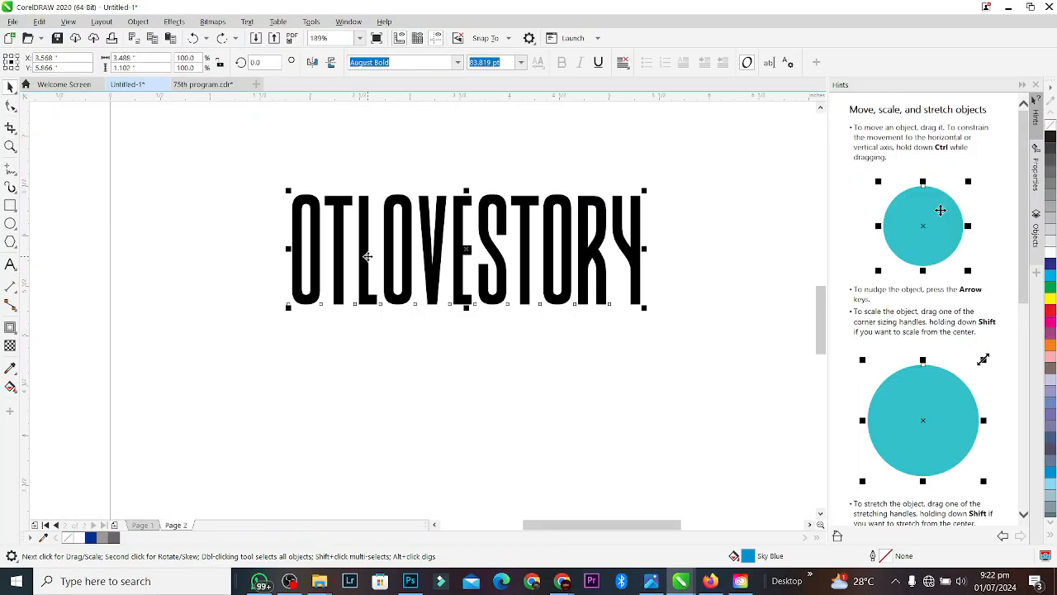
double_click(291, 237)
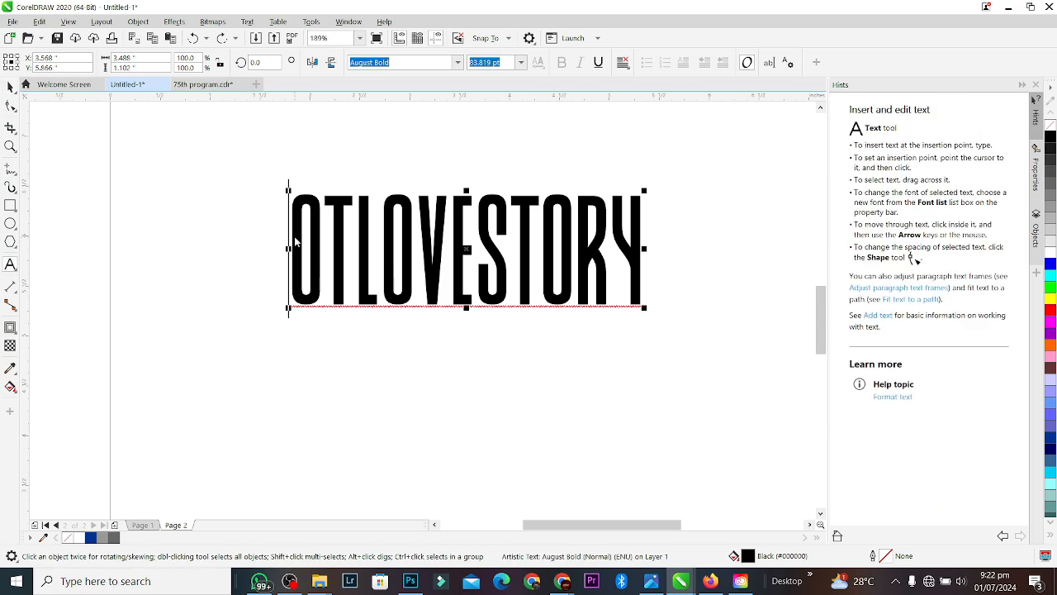
left_click(476, 224)
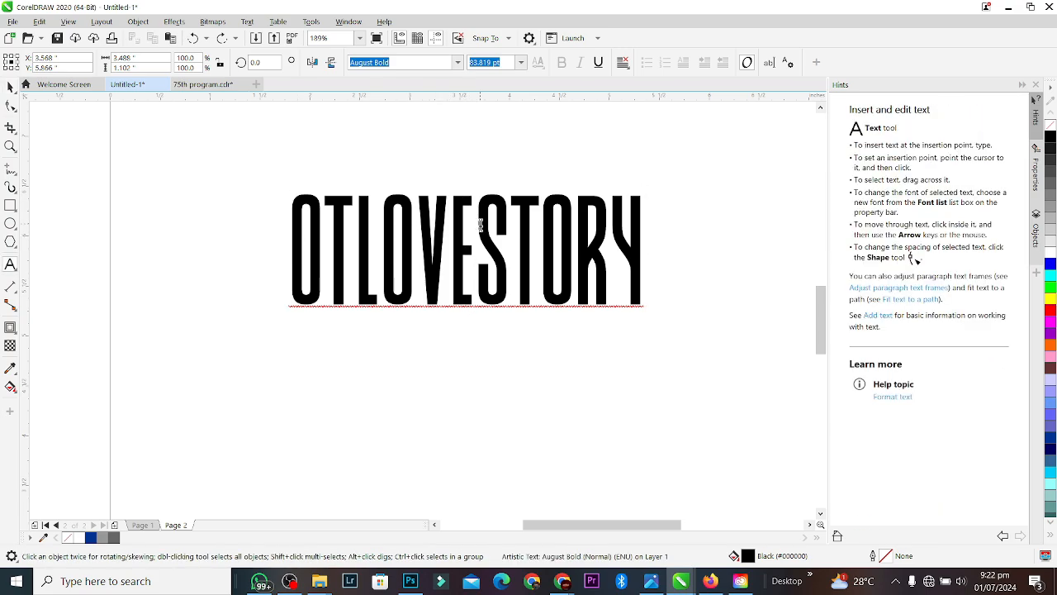
key("ctrl+space")
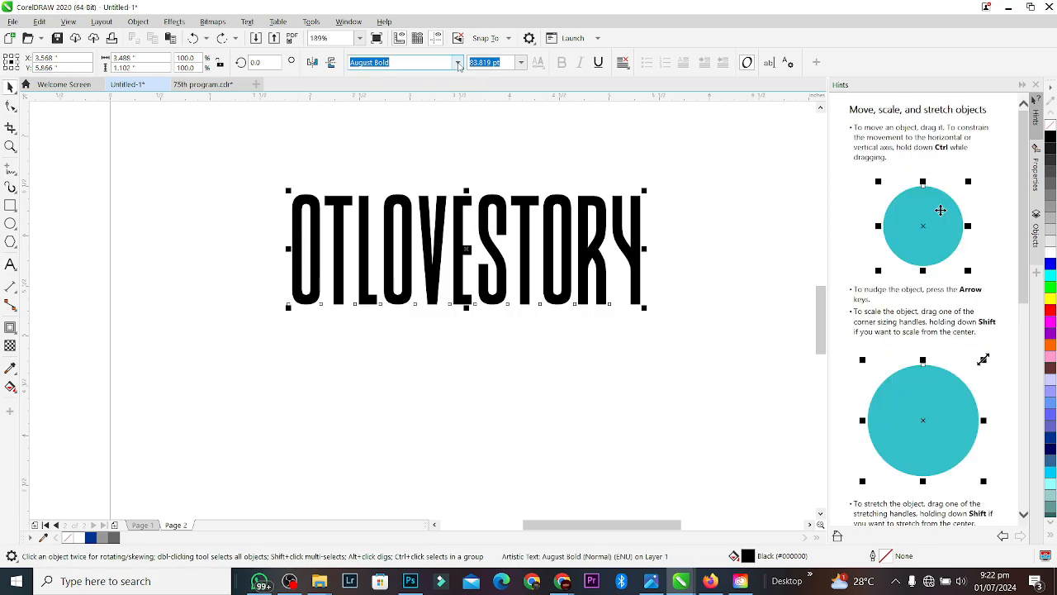
key("alt+Tab")
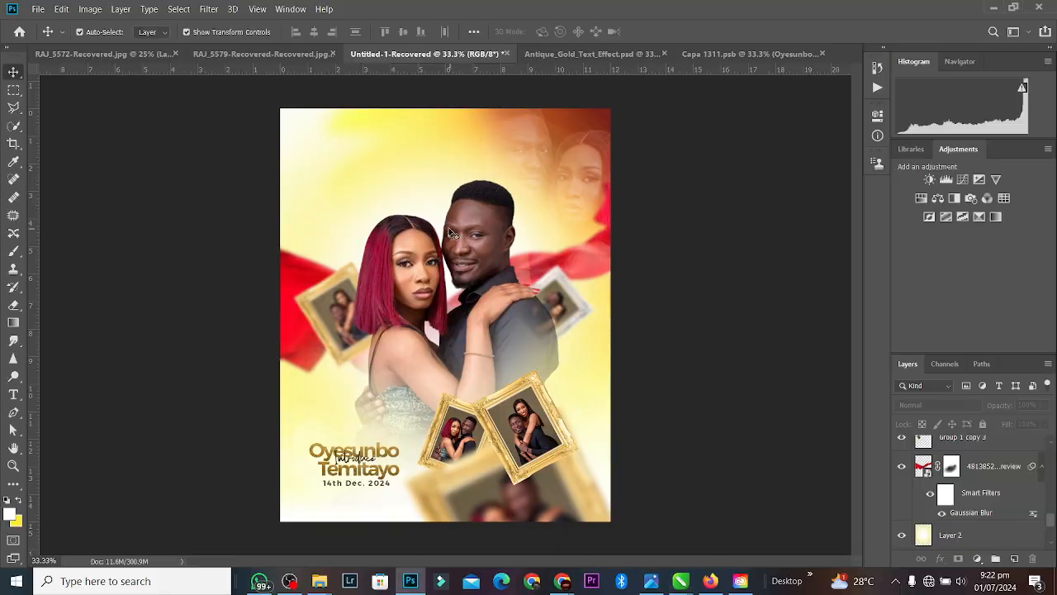
Step: Duplicate the date to the poster's top and paste '#OTLOVESTORY' copied from WhatsApp into it
left_click(380, 487)
key("ctrl+j")
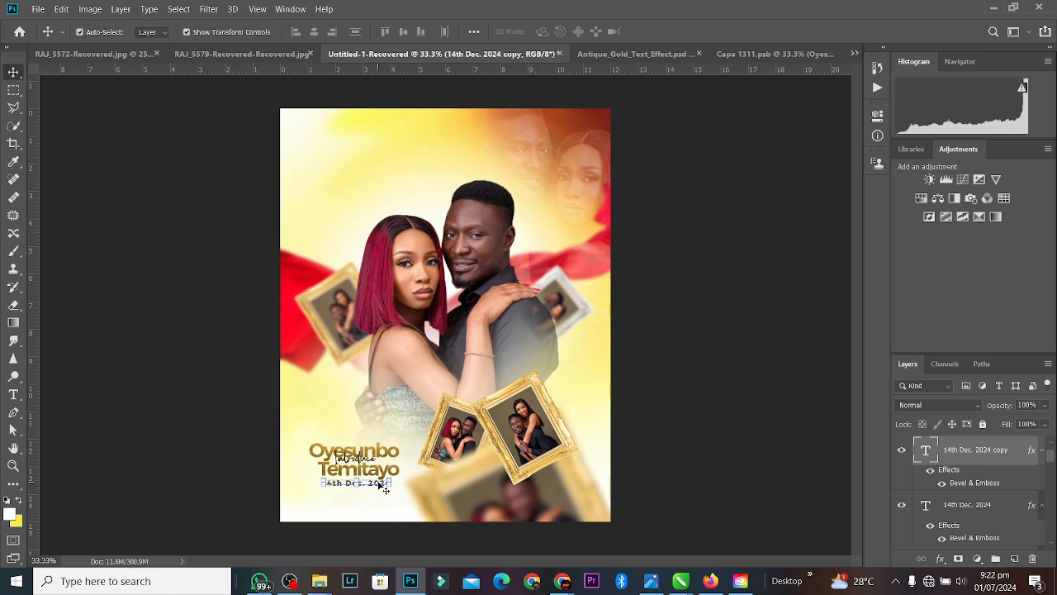
left_click_drag(379, 486, 468, 153)
double_click(468, 151)
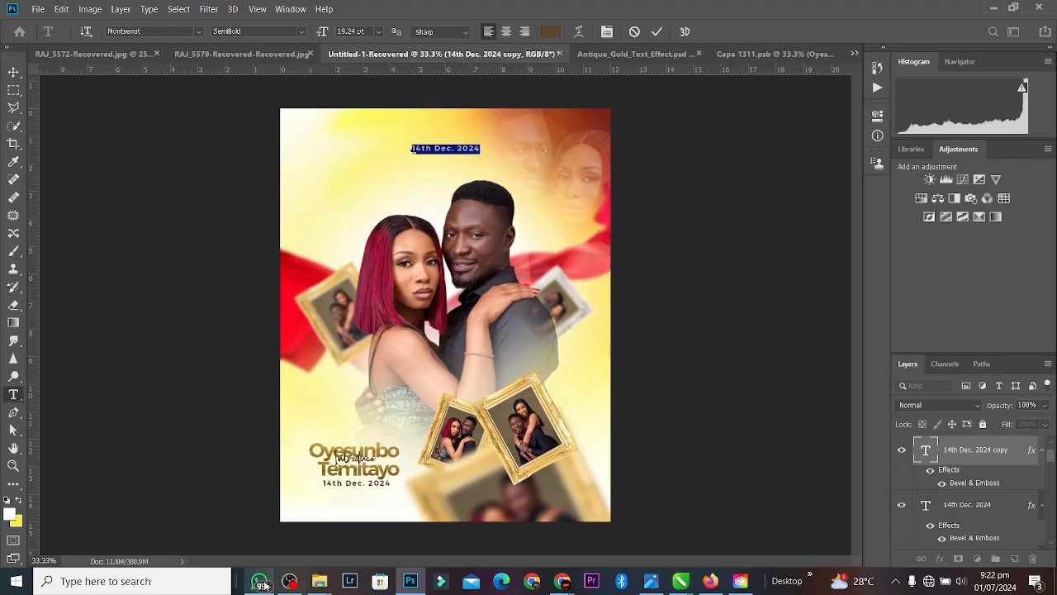
left_click(260, 580)
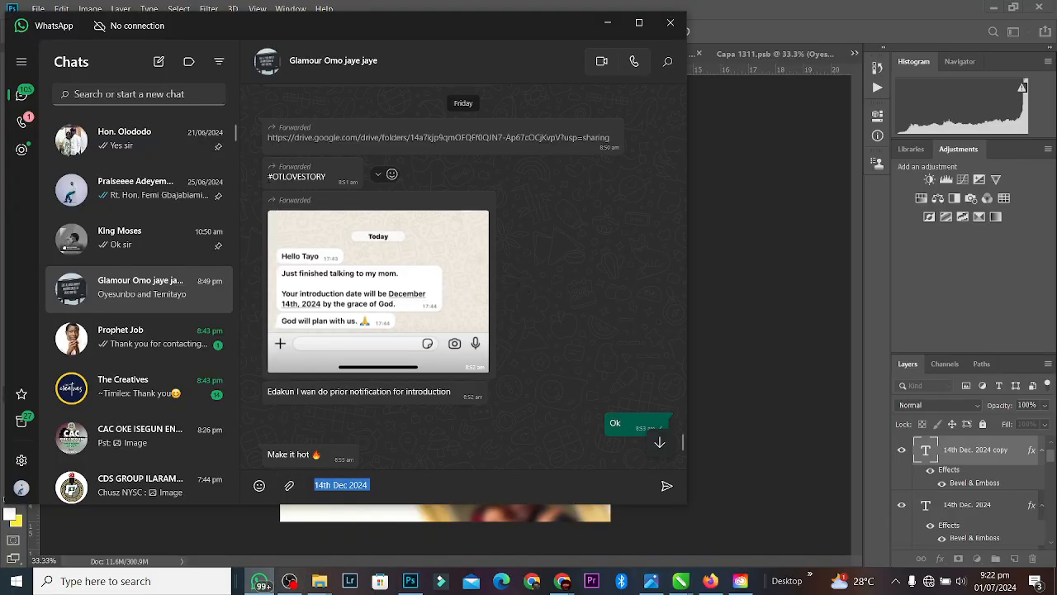
left_click_drag(268, 177, 327, 176)
key("ctrl+c")
key("alt+Tab")
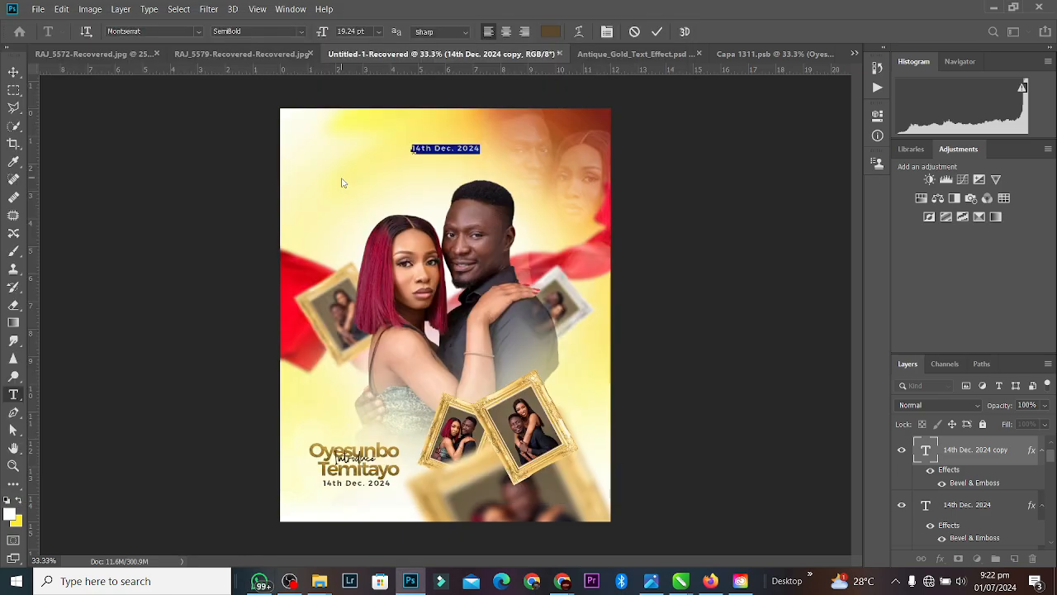
key("ctrl+v")
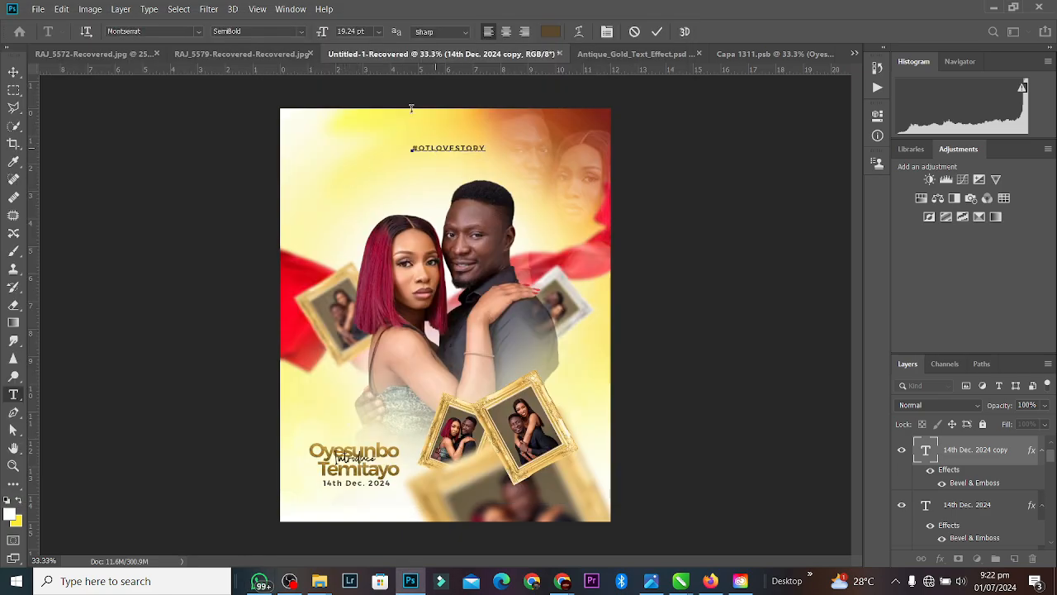
Step: Set the title's font to Cinzel Decorative Regular
key("ctrl+a")
left_click(180, 31)
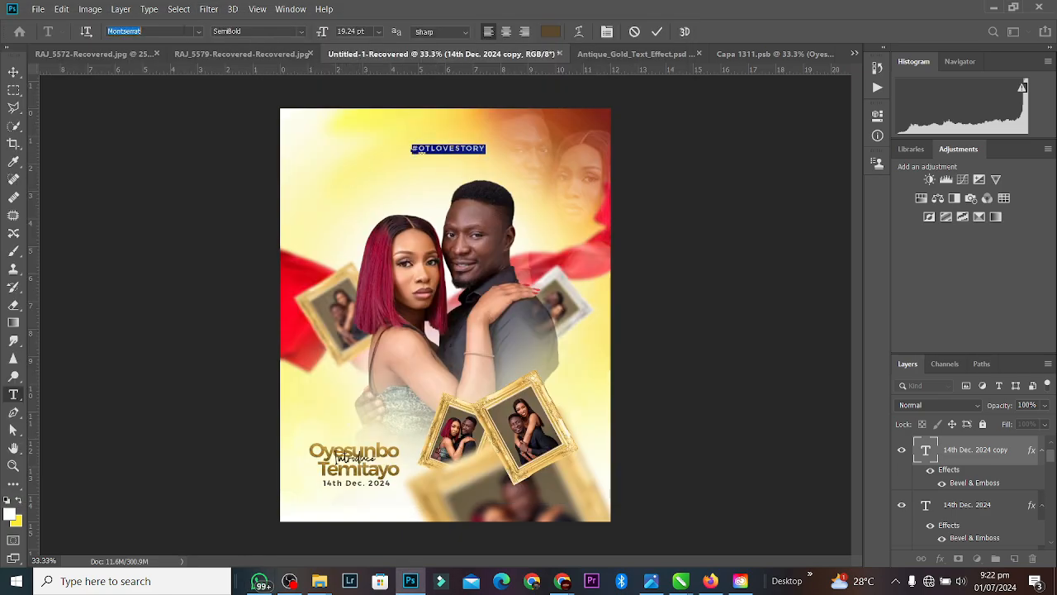
type("cin")
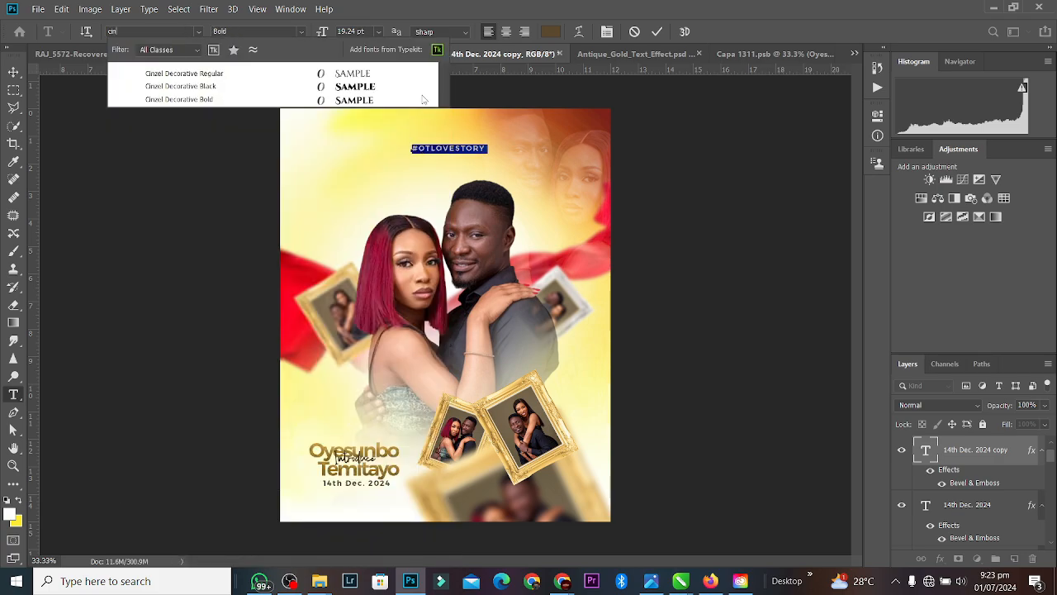
left_click(394, 75)
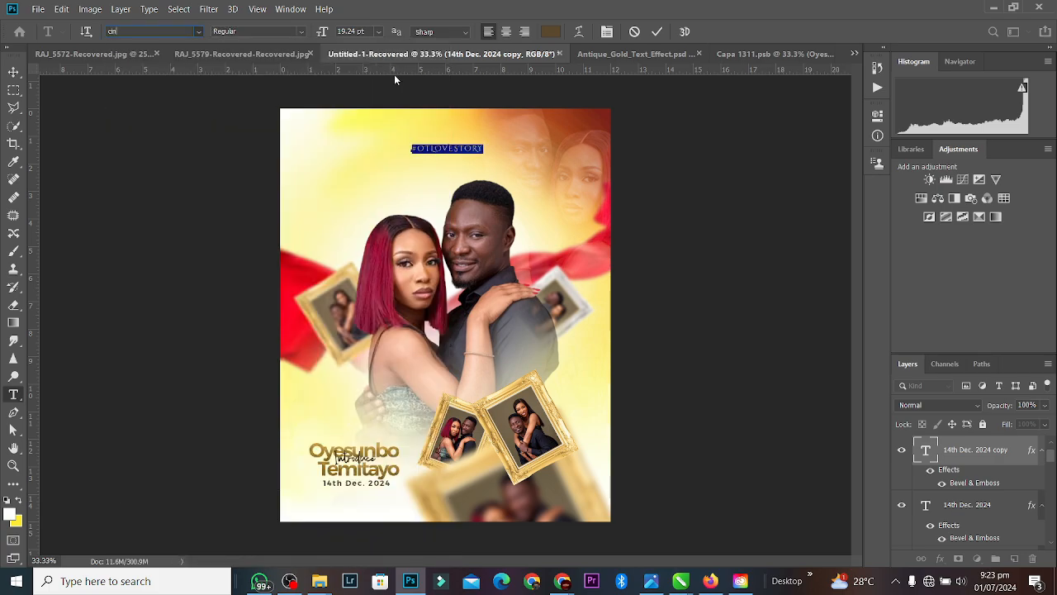
left_click(658, 31)
key("v")
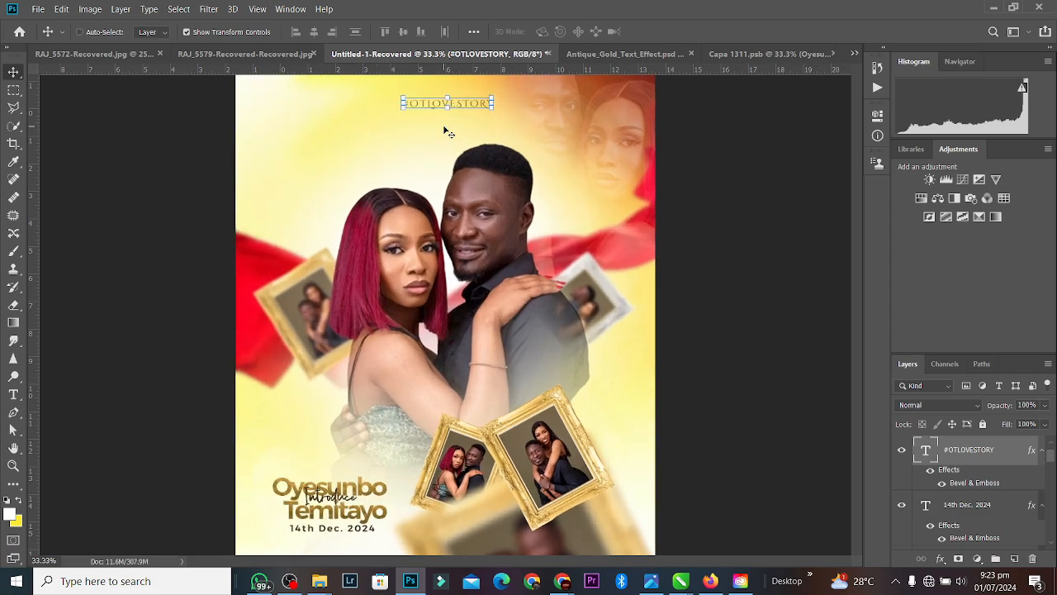
key("ctrl+plus")
scroll(857, 306, "up", 2)
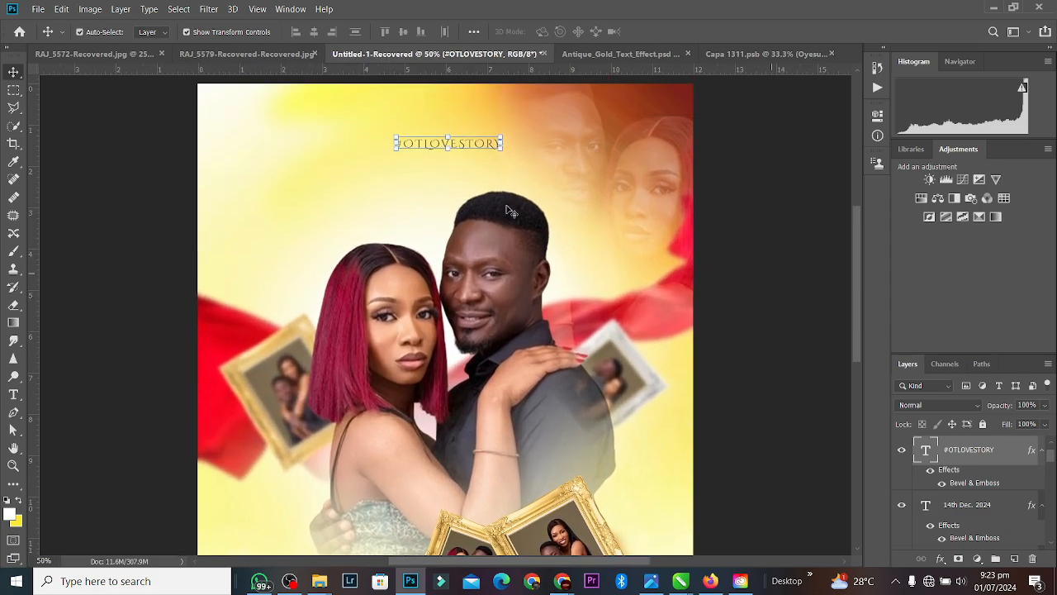
Step: Enlarge the title to about 232%, tighten its letter spacing, and shift it right
key("ctrl+t")
mouse_move(447, 151)
left_mouse_down()
mouse_move(446, 174)
mouse_move(460, 153)
left_mouse_up()
left_click(660, 31)
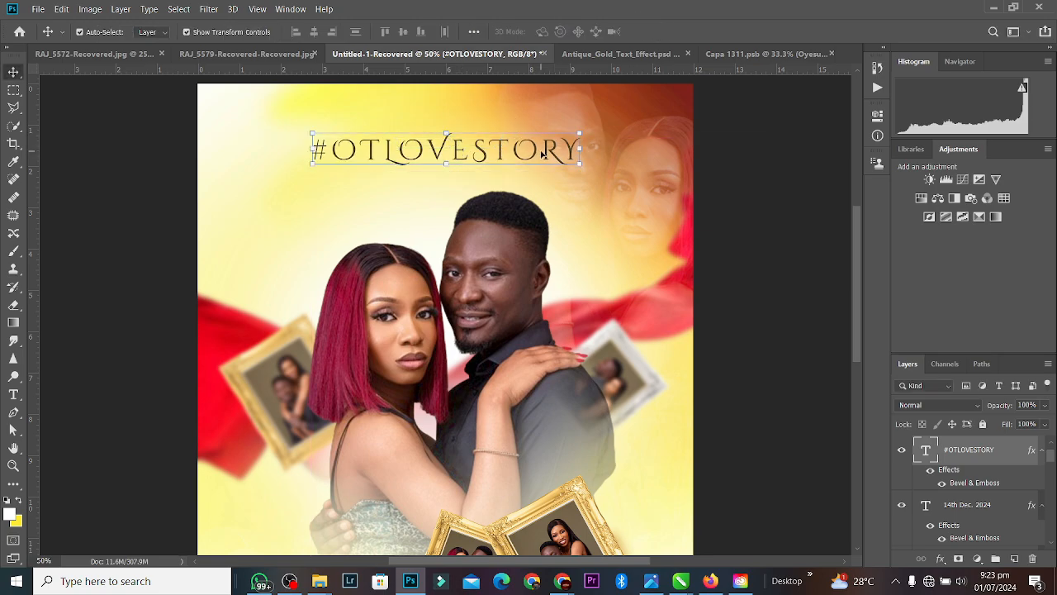
double_click(542, 154)
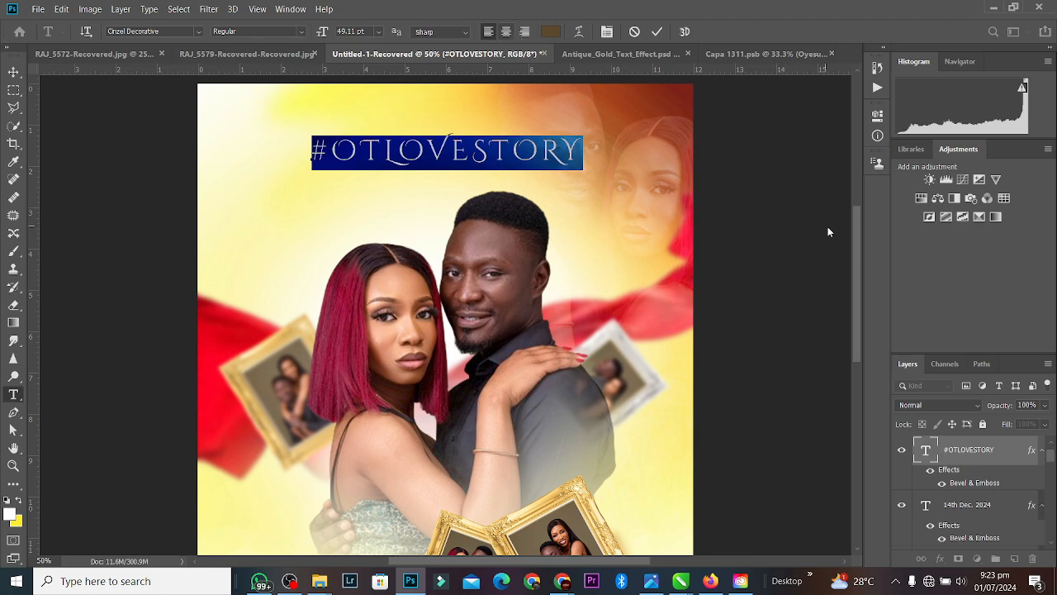
left_click(878, 114)
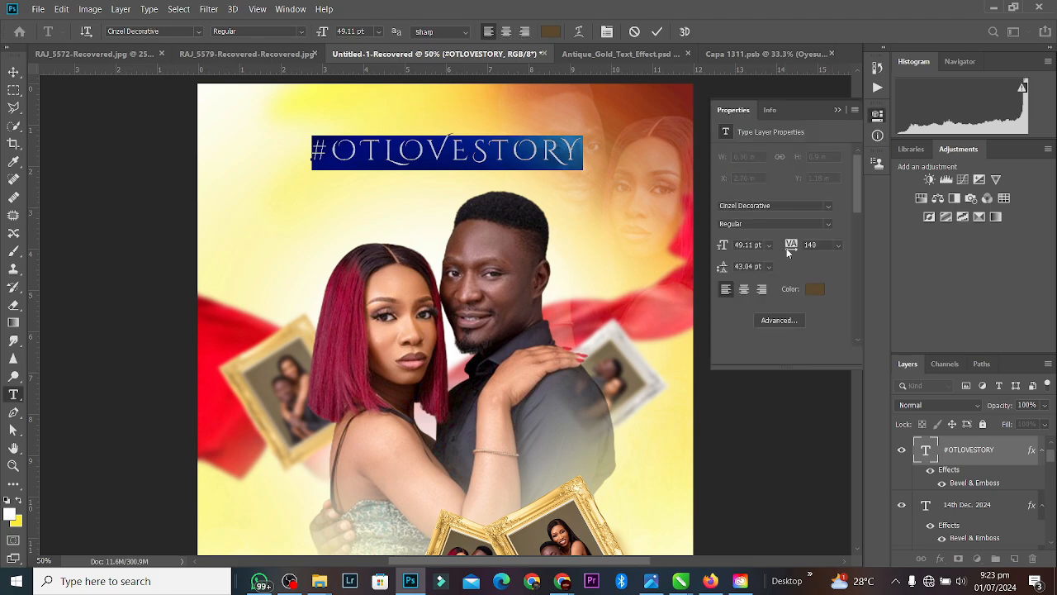
left_click_drag(795, 248, 781, 246)
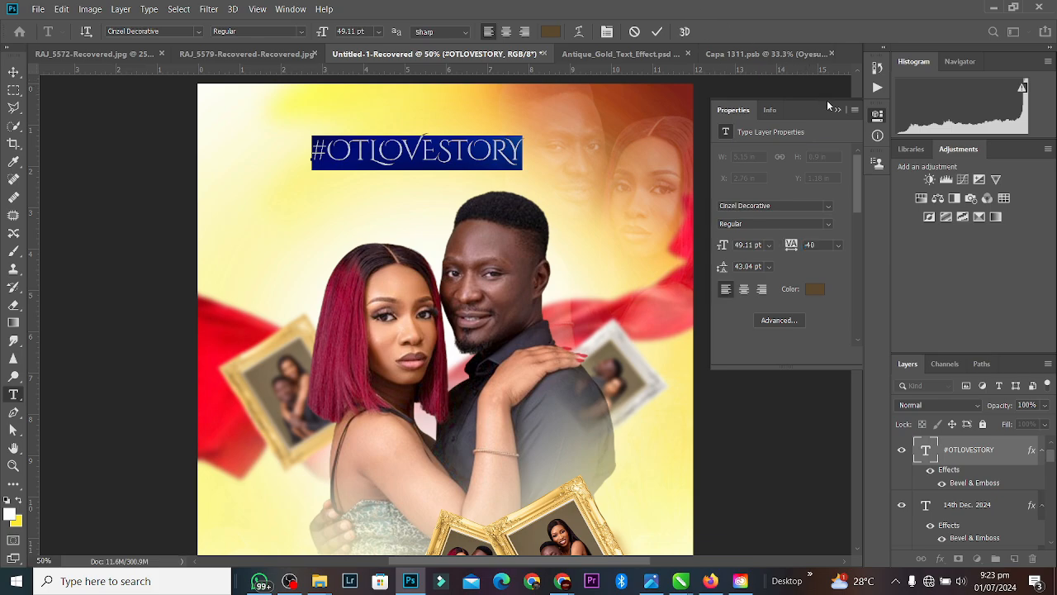
left_click(836, 108)
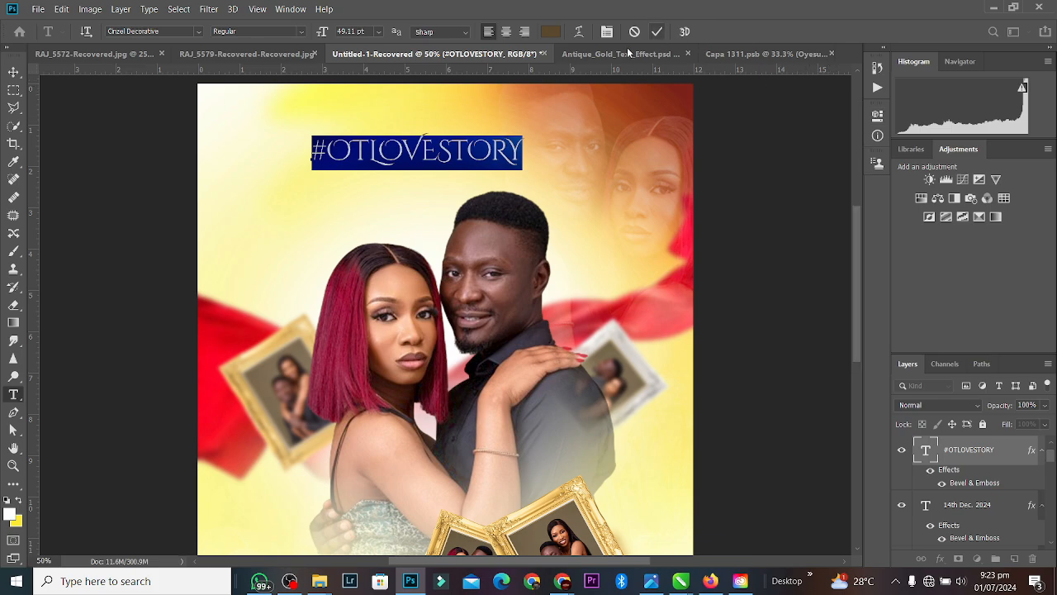
left_click(656, 31)
key("v")
left_click_drag(470, 153, 496, 153)
left_click(533, 148)
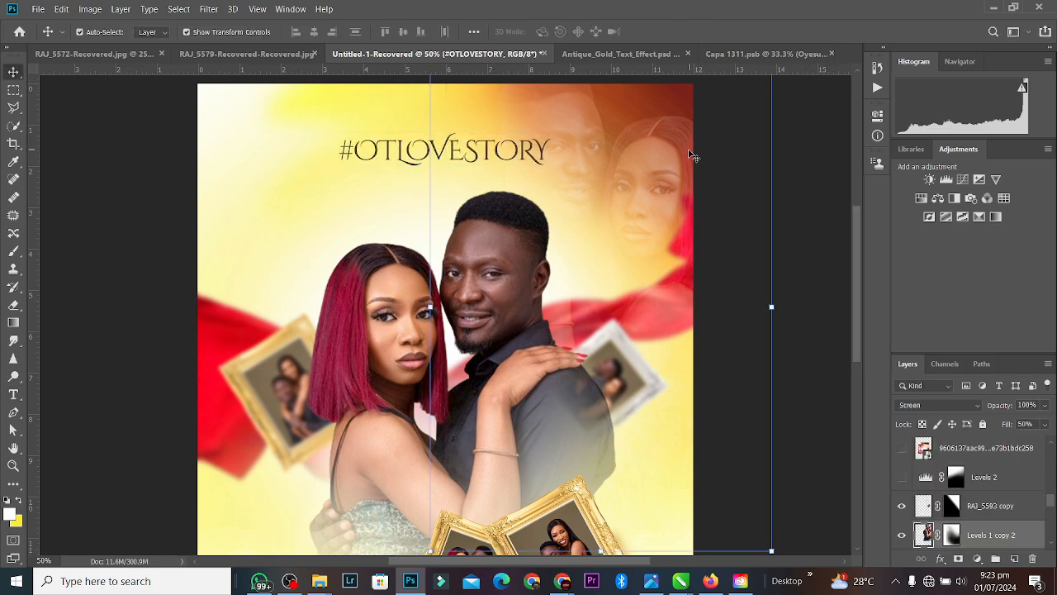
Step: Delete the # so the title reads 'OTLOVESTORY', then nudge it right
double_click(458, 153)
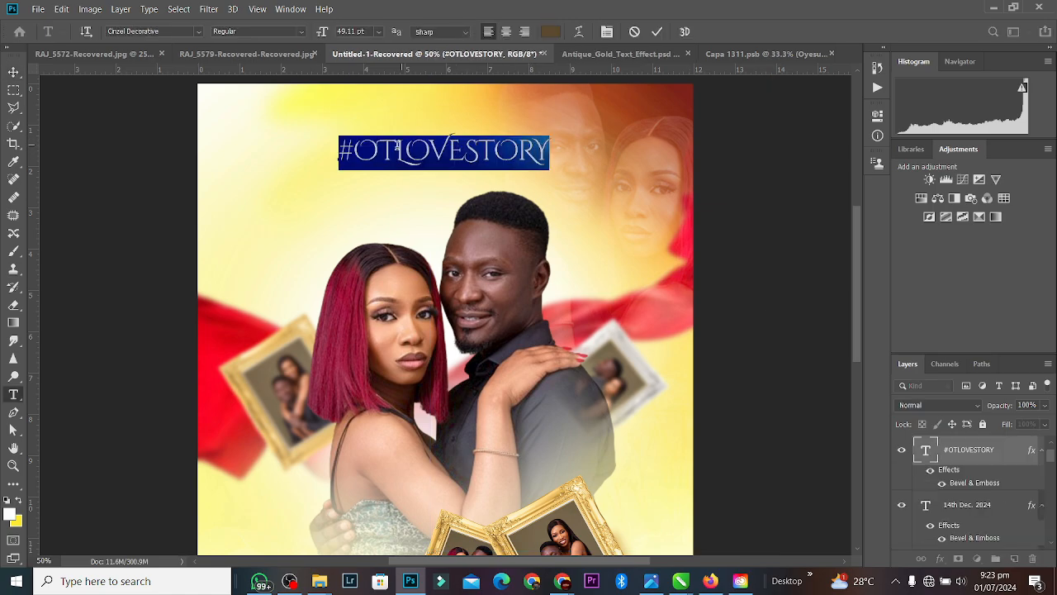
left_click_drag(356, 149, 318, 148)
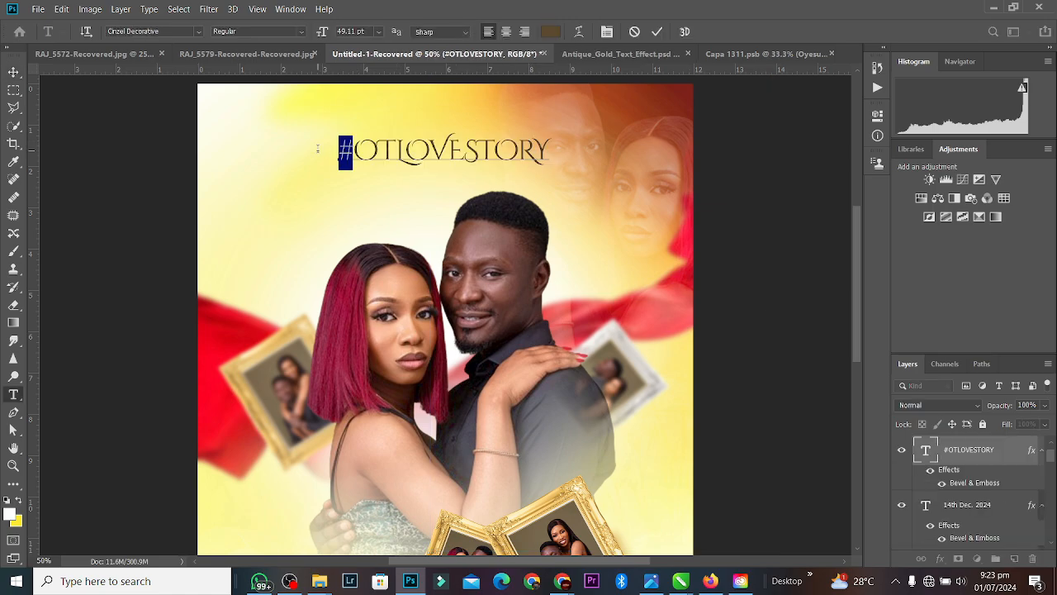
key("BackSpace")
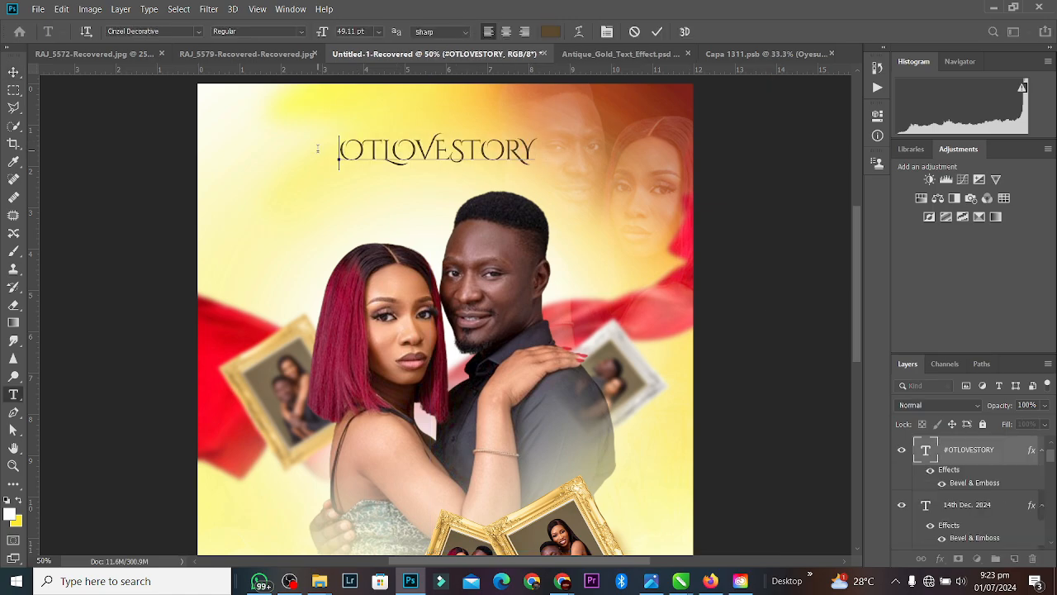
left_click(662, 33)
key("v")
left_click_drag(479, 155, 485, 154)
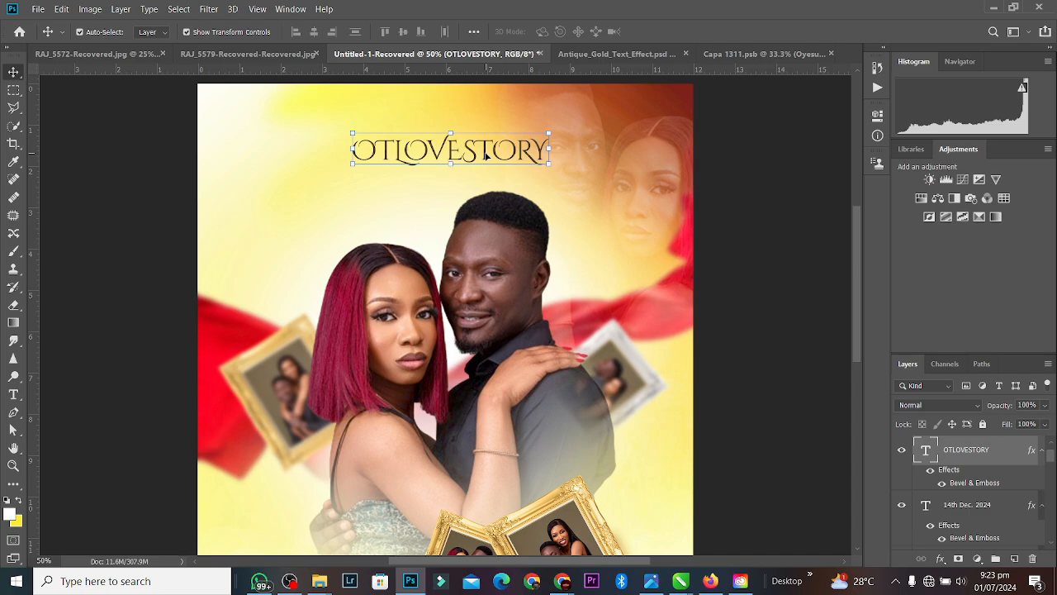
Step: Make the title reddish-brown #853c21 in the Black font style
double_click(485, 154)
left_click(551, 32)
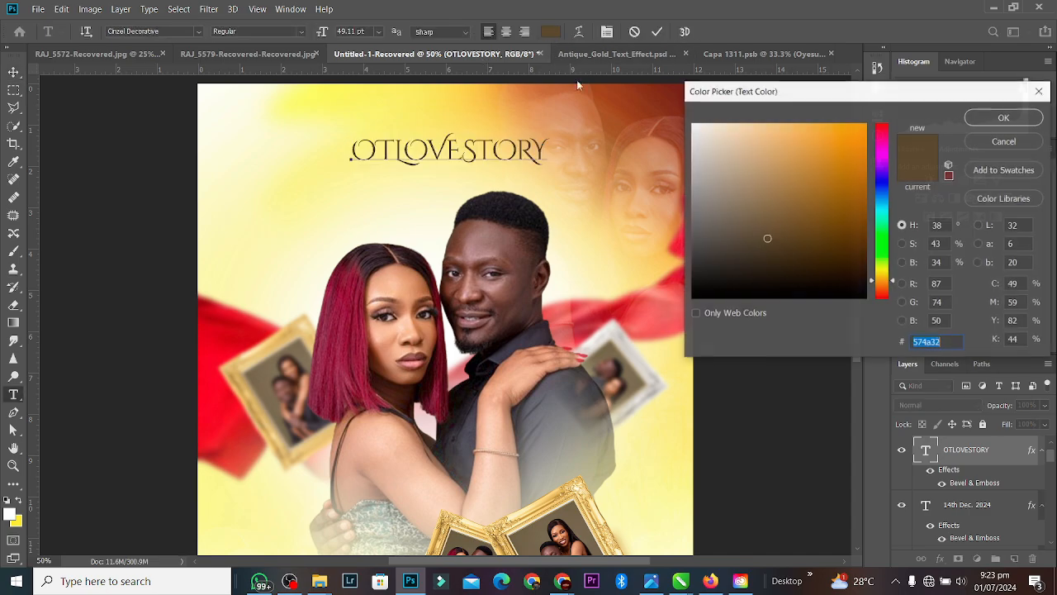
left_click(635, 88)
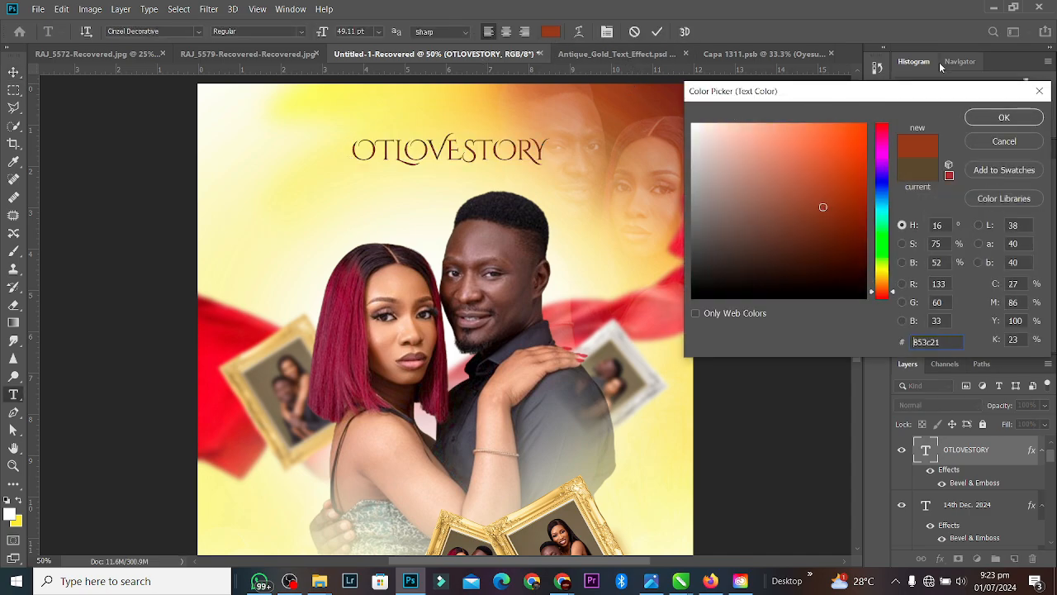
left_click(1003, 117)
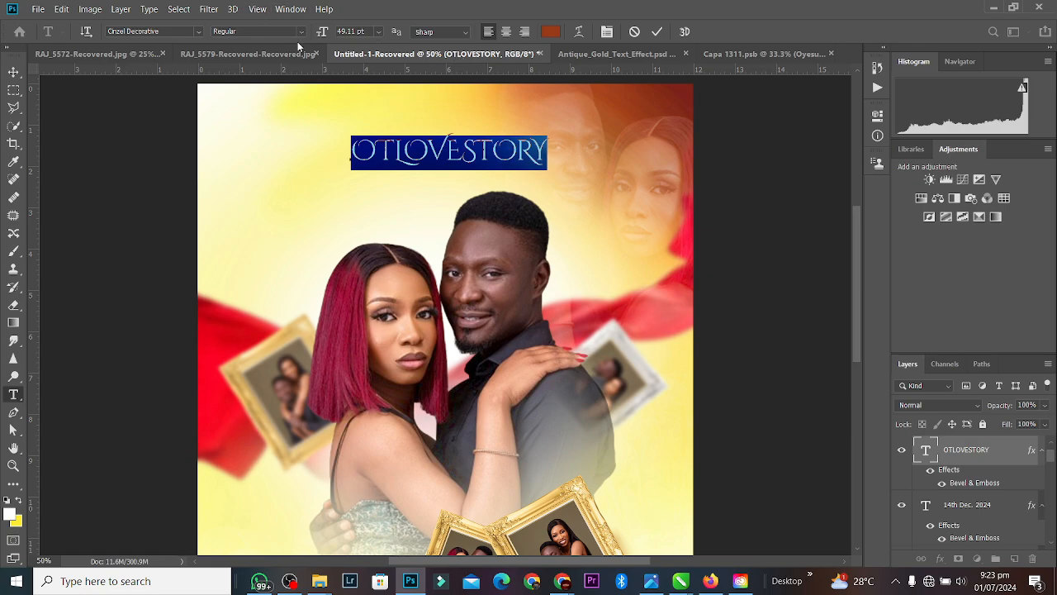
left_click(299, 32)
left_click(283, 56)
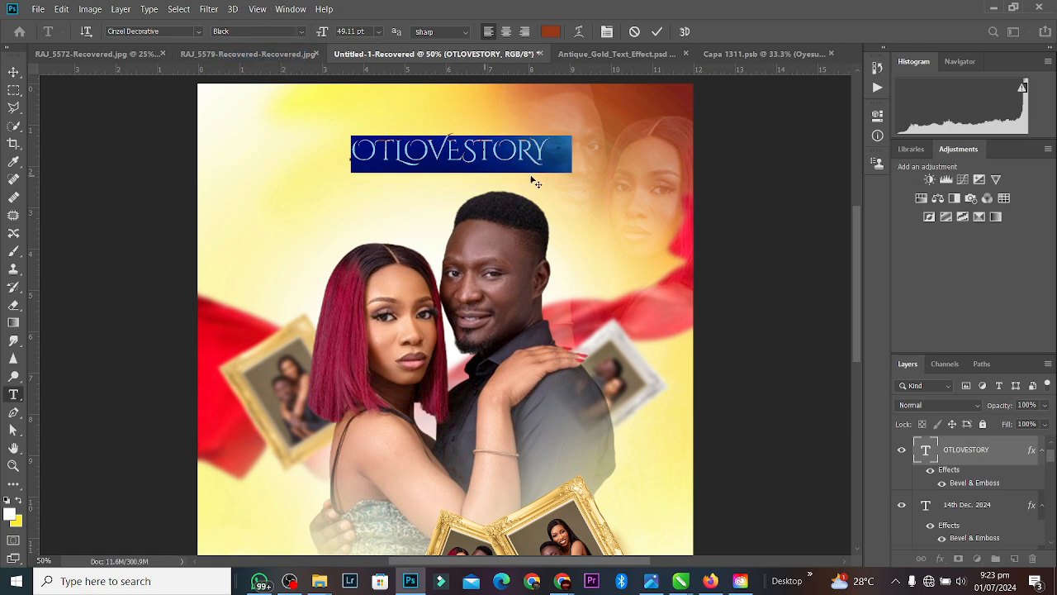
left_click(656, 32)
Step: Nudge the OTLOVESTORY title about 0.27 in left to centre it above the couple
key("v")
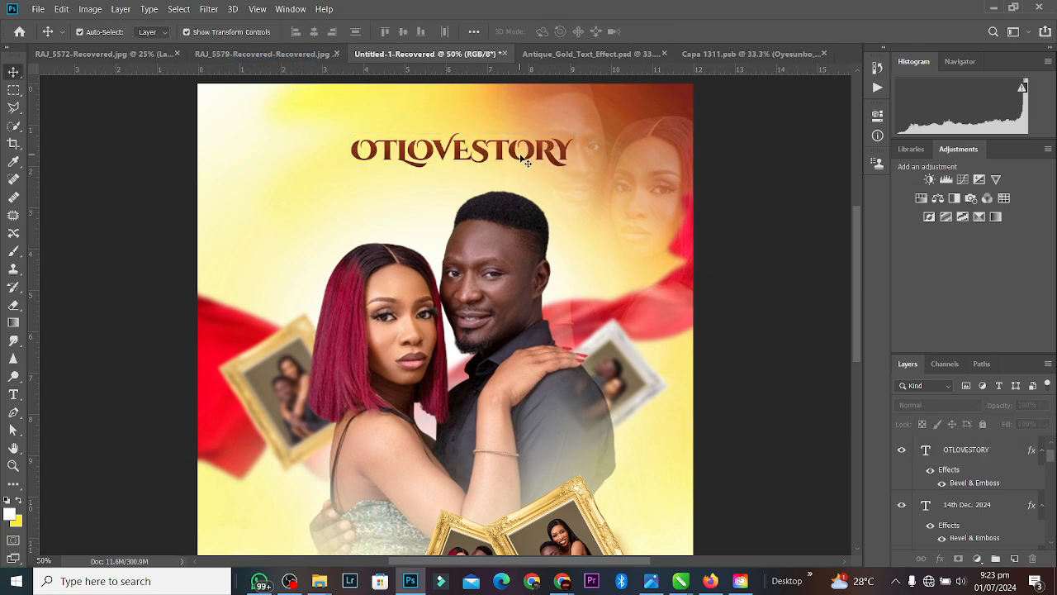
left_click_drag(534, 156, 521, 152)
key("Left")
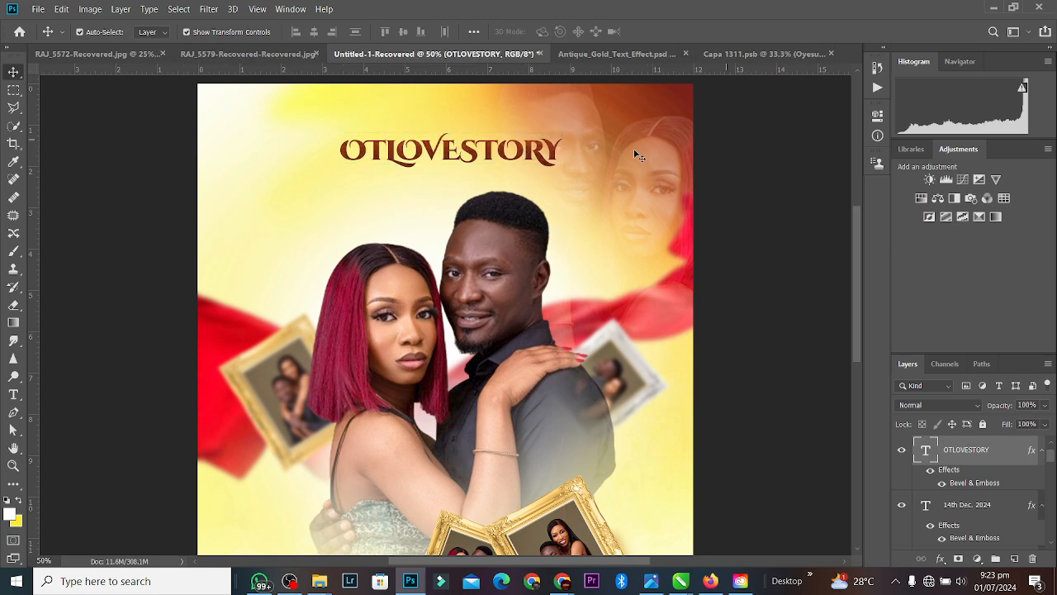
left_click(558, 158)
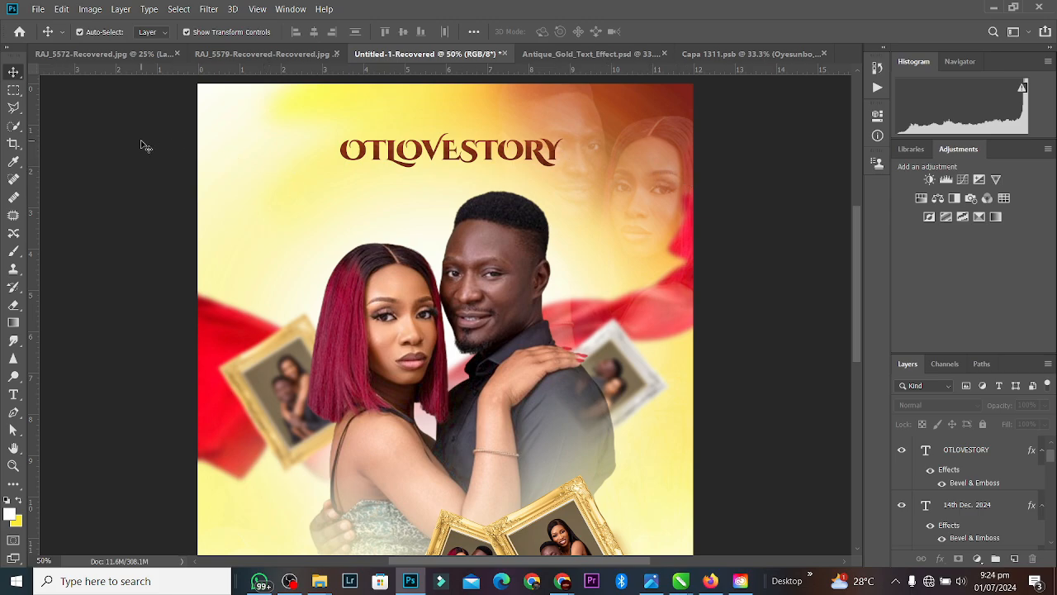
Step: Draw a thin white bar below the title and round its corners to 7 px
left_click(13, 485)
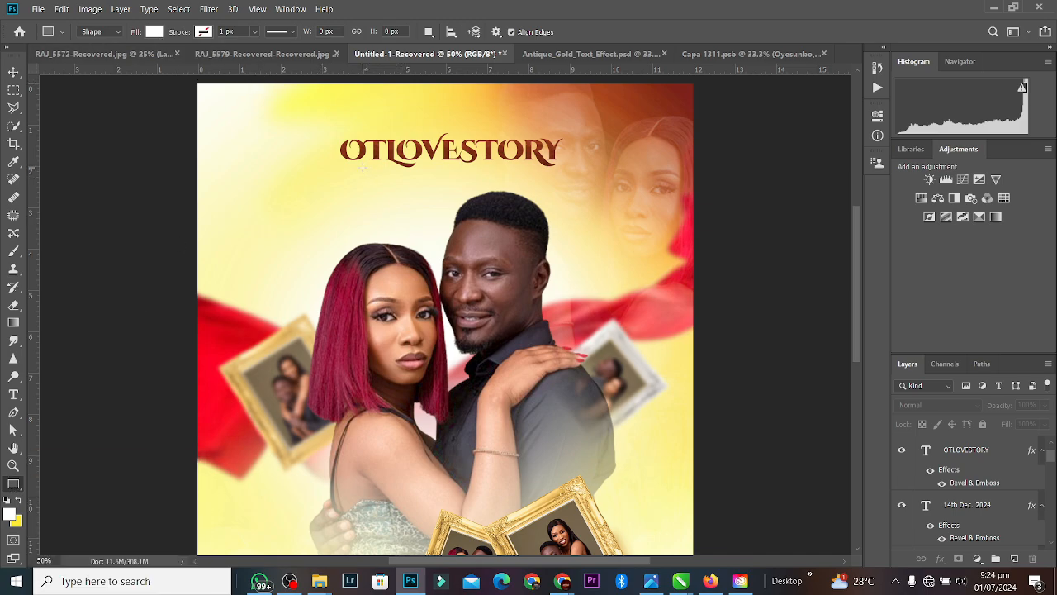
left_click_drag(364, 168, 452, 172)
key("ctrl+plus")
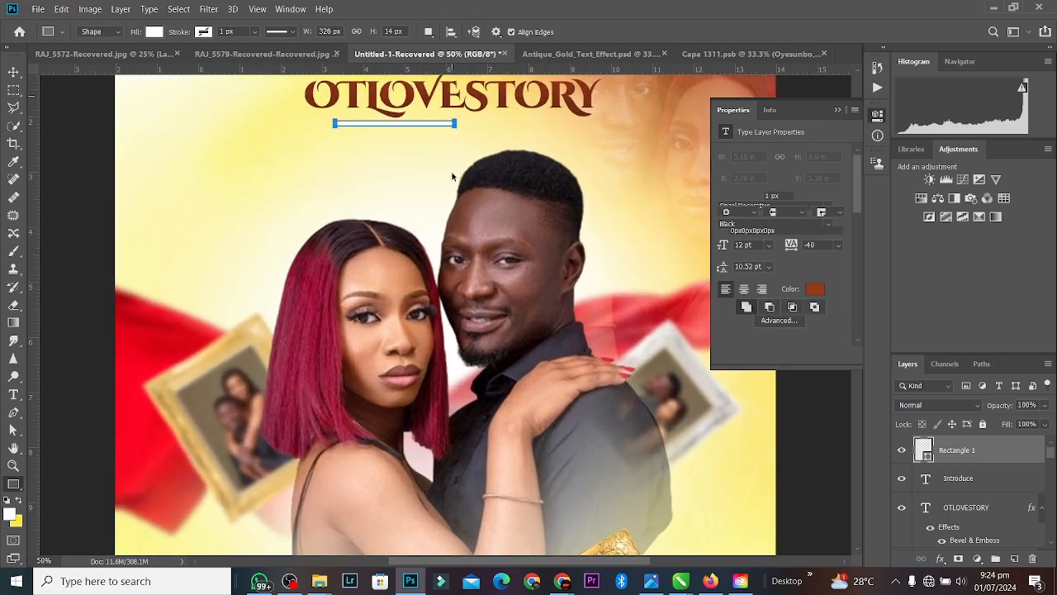
key("ctrl+plus")
key("ctrl+plus")
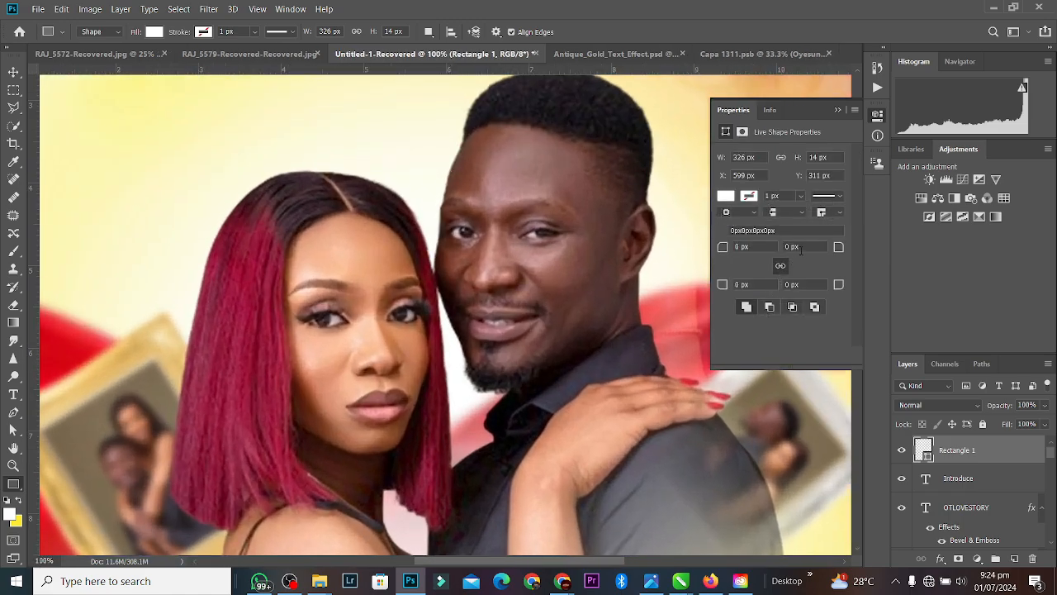
left_click(838, 249)
left_click_drag(829, 252, 855, 258)
left_click(840, 109)
Step: Centre the 326 × 14 px bar directly under the OTLOVESTORY title
left_click(12, 68)
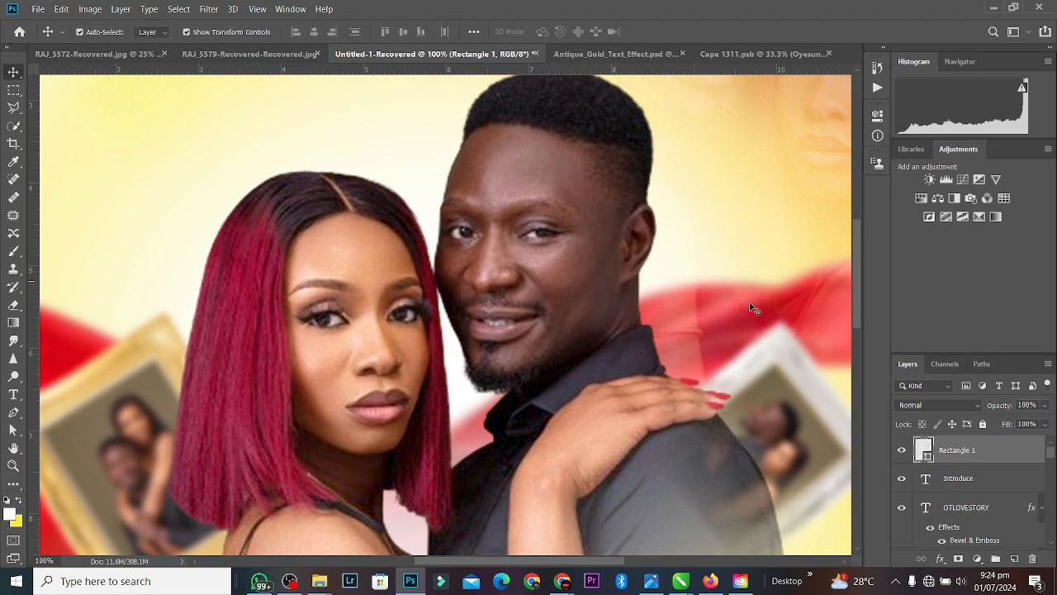
left_click_drag(857, 313, 859, 275)
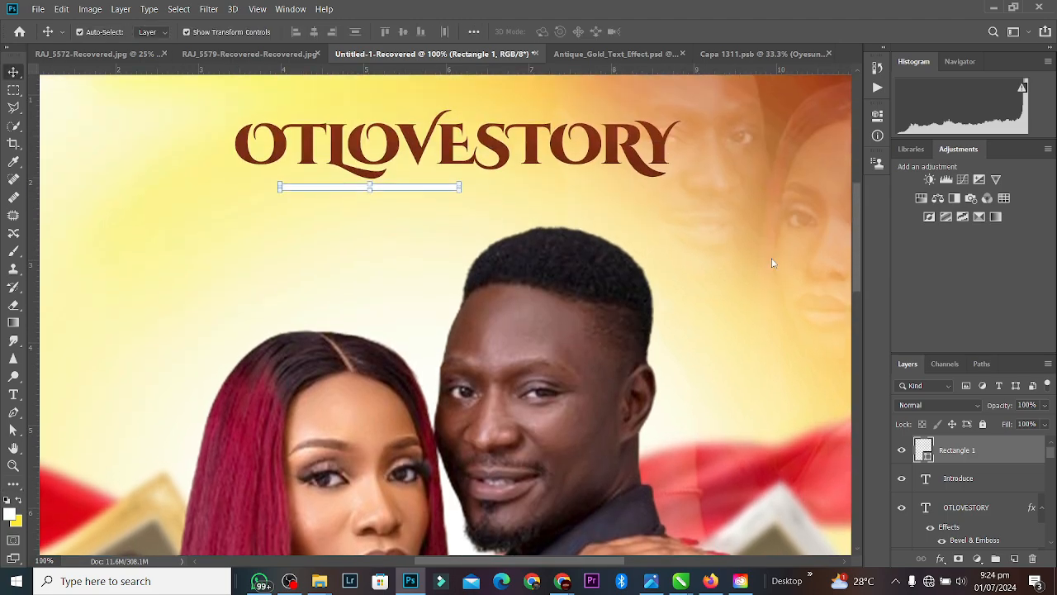
left_click_drag(410, 192, 507, 191)
left_click(772, 196)
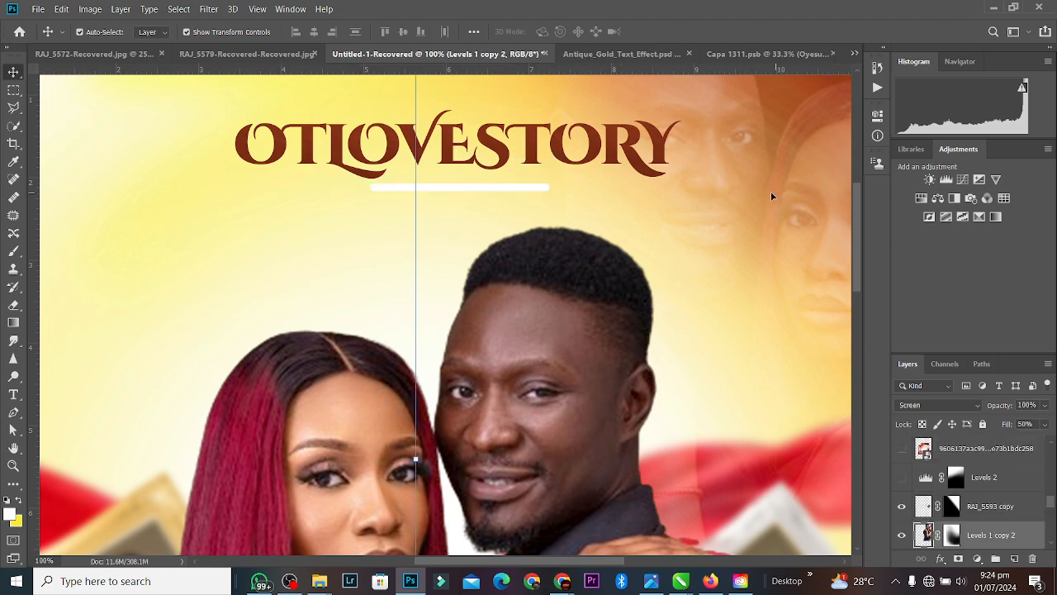
left_click(475, 189)
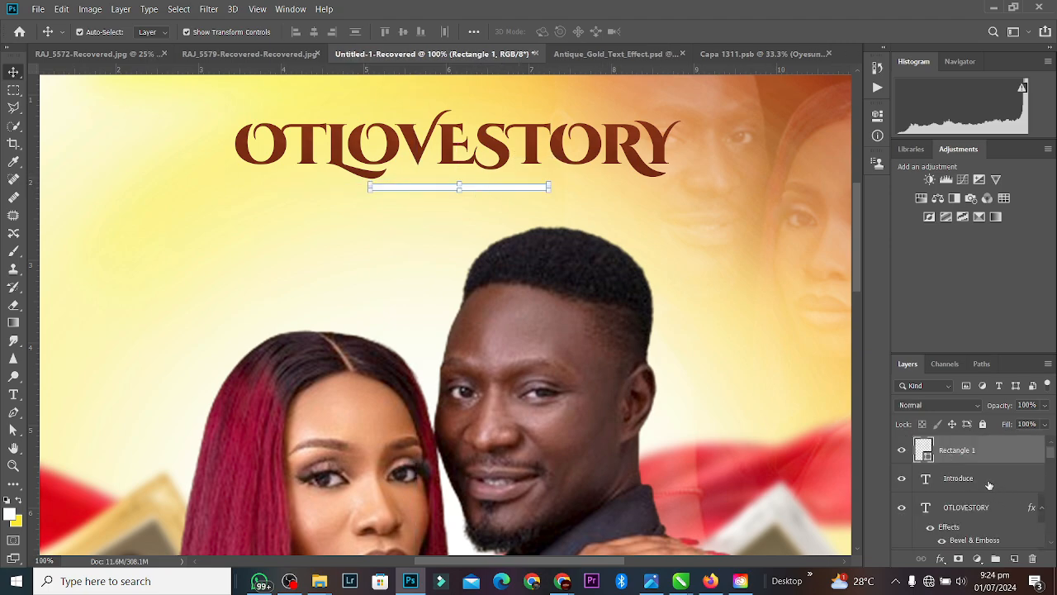
Step: Copy the OTLOVESTORY title's layer style and paste it onto the bar
left_click(969, 508)
right_click(969, 508)
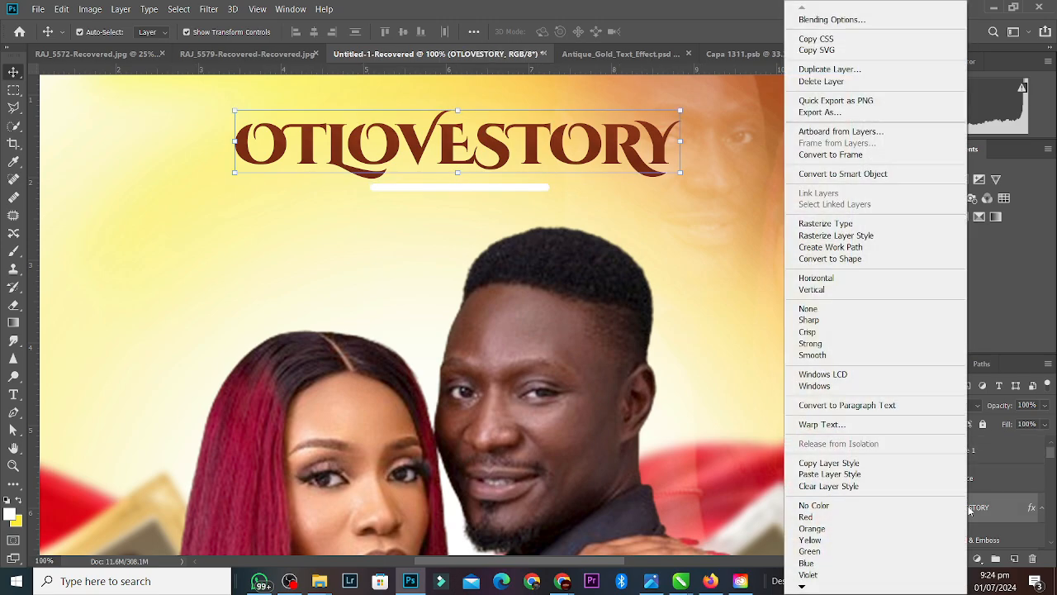
left_click(847, 465)
left_click(1011, 456)
right_click(1011, 456)
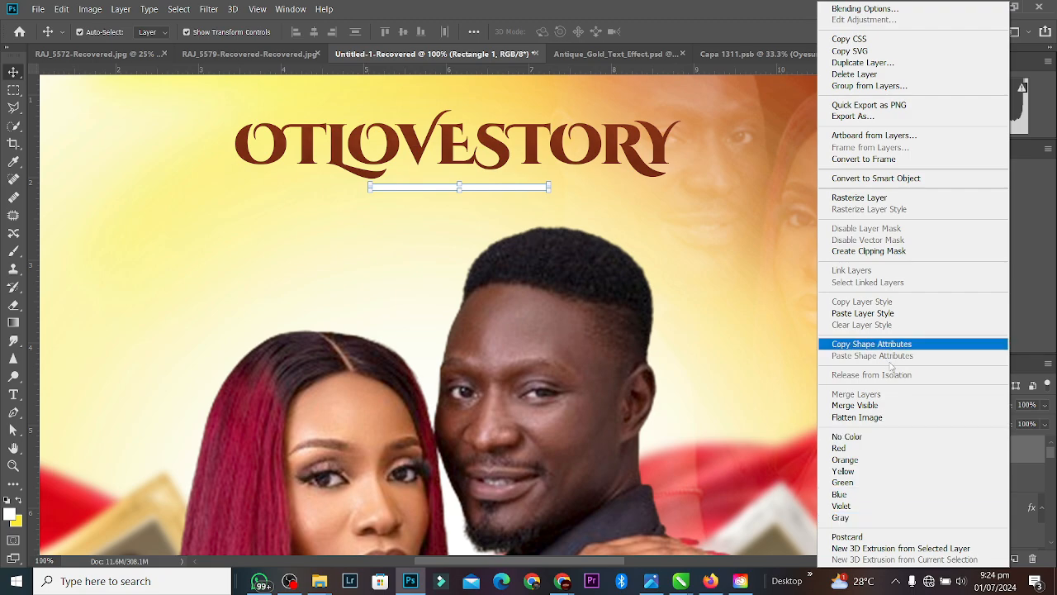
left_click(1031, 448)
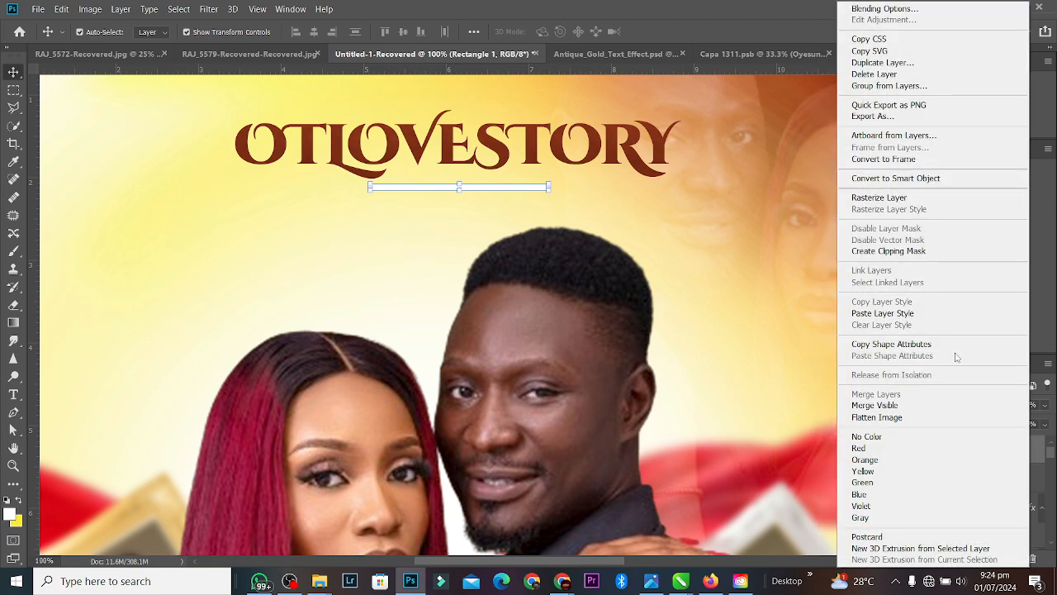
left_click(929, 315)
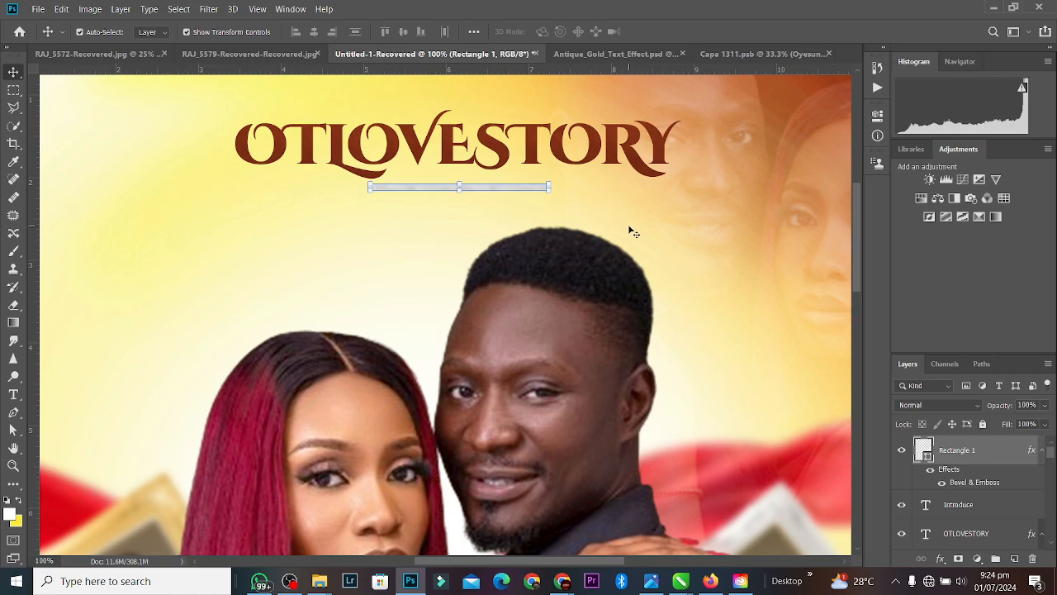
Step: Fill the bar with the title's brown #76351d and convert it to a smart object
double_click(922, 450)
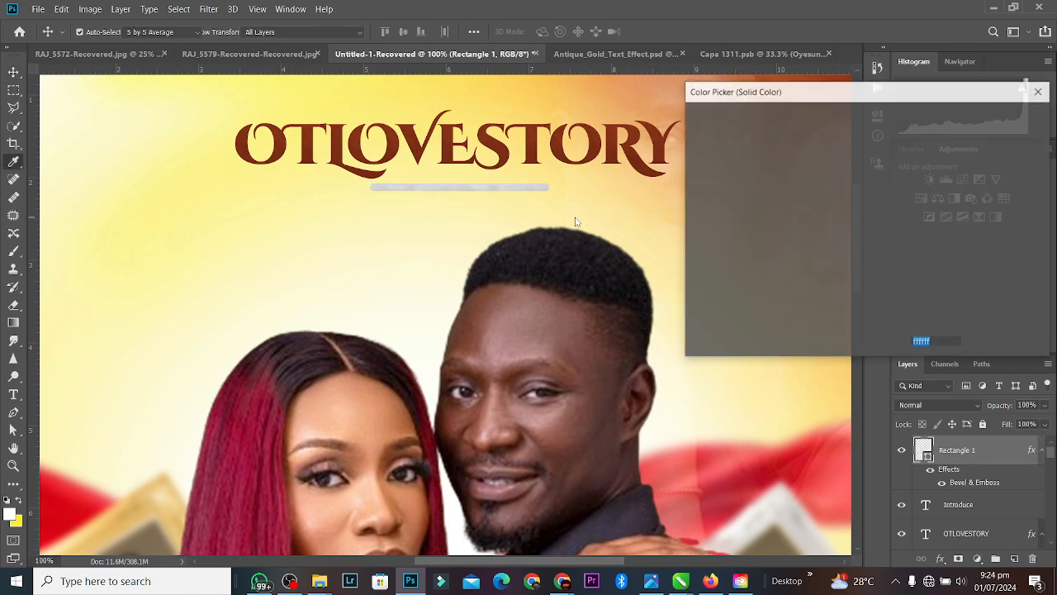
left_click(393, 124)
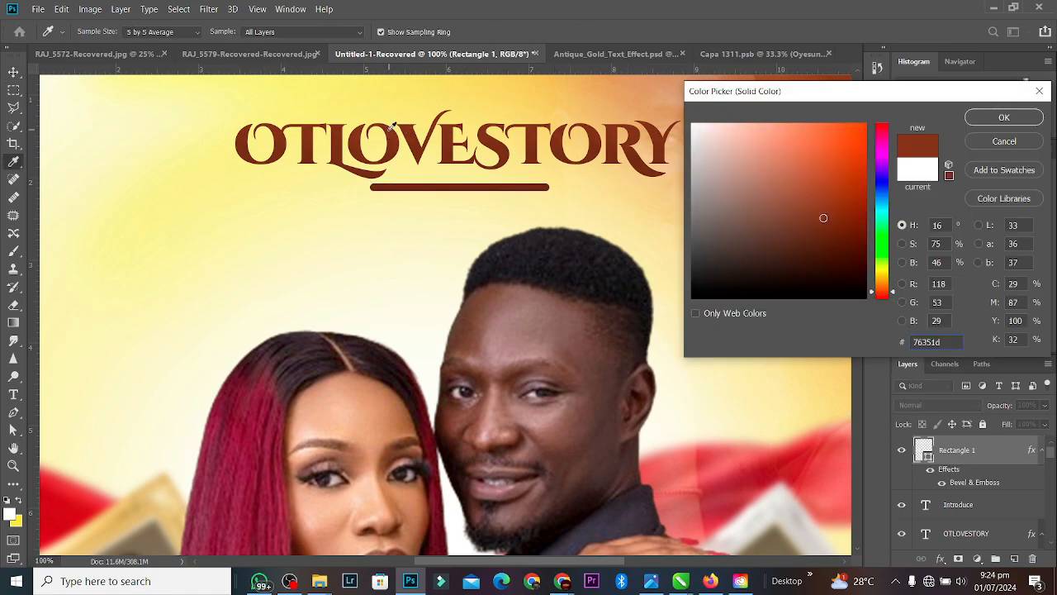
left_click(990, 124)
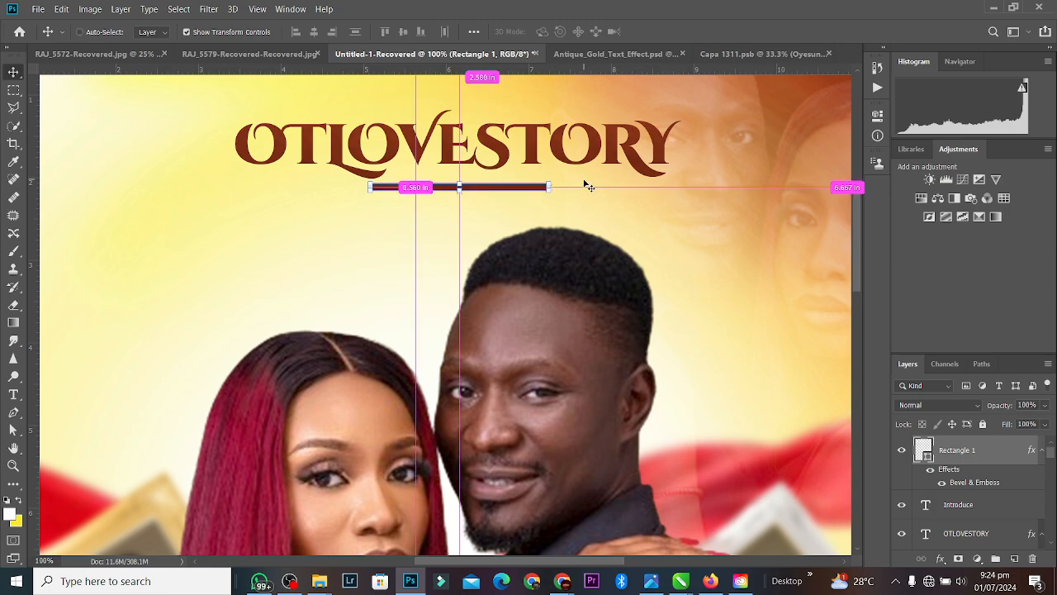
right_click(994, 451)
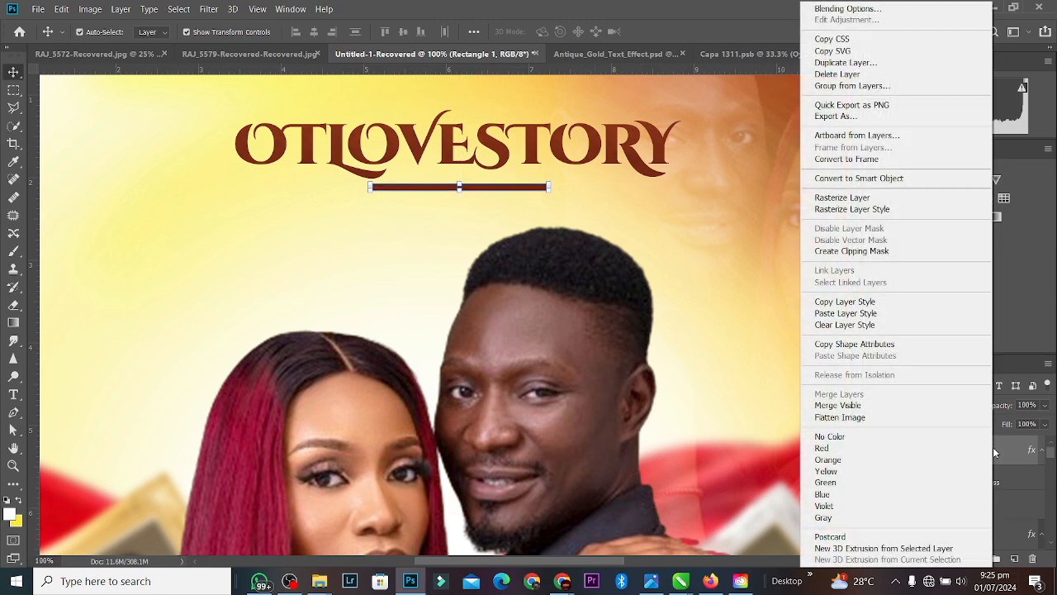
left_click(843, 178)
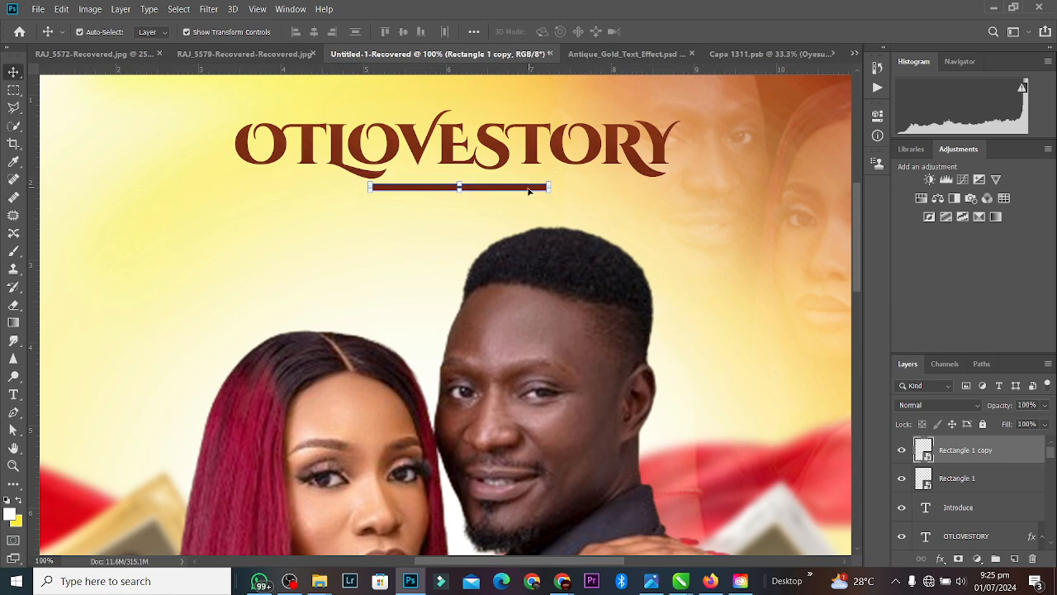
Step: Stack copies of the bar below the original, narrowing the lowest one
left_click_drag(526, 189, 497, 211)
left_click(526, 31)
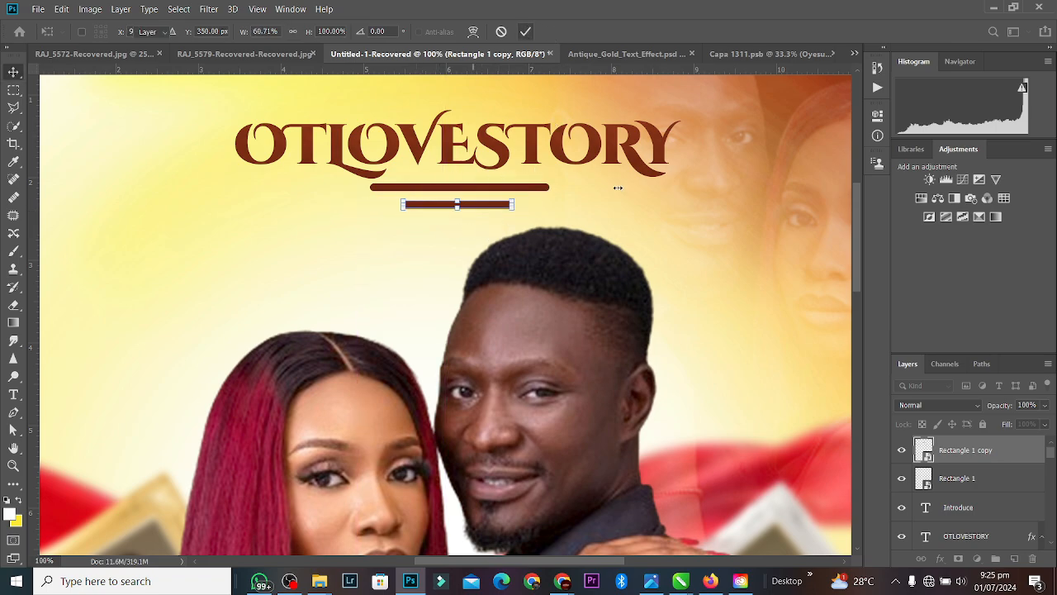
left_click(531, 196)
left_click(500, 205)
left_click_drag(500, 206, 492, 216)
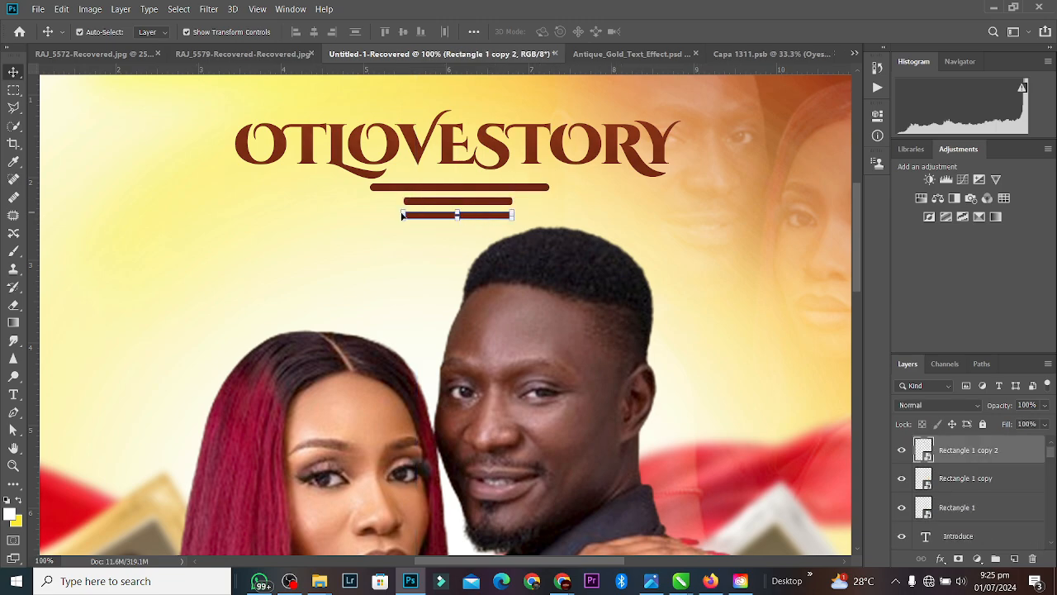
left_click_drag(399, 216, 440, 217)
left_click(532, 31)
Step: Centre the three bars horizontally, group them and scale them to about 75%
left_click(1005, 504, "shift")
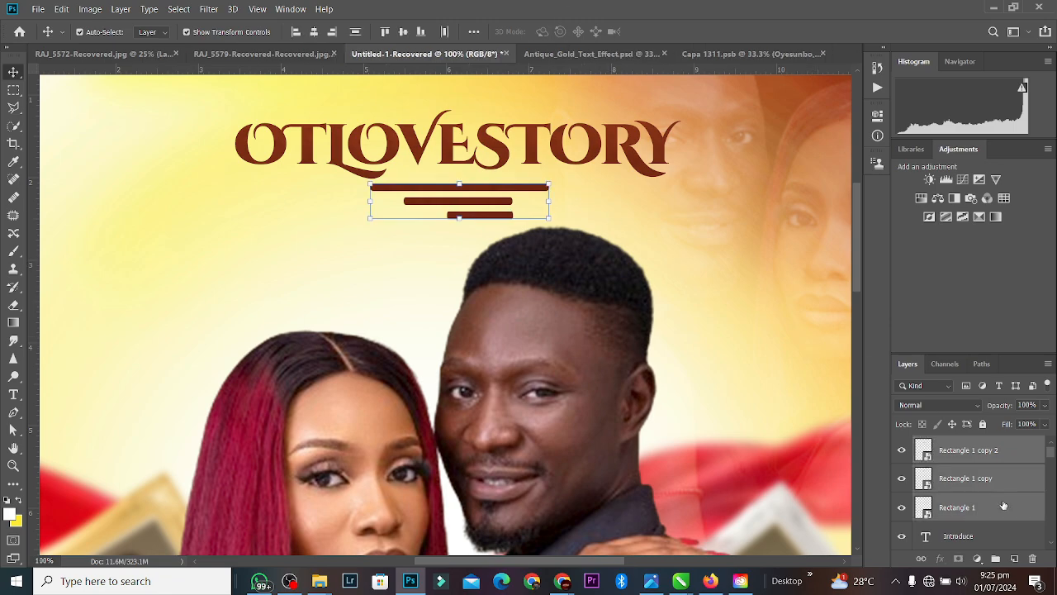
left_click(314, 31)
key("ctrl+g")
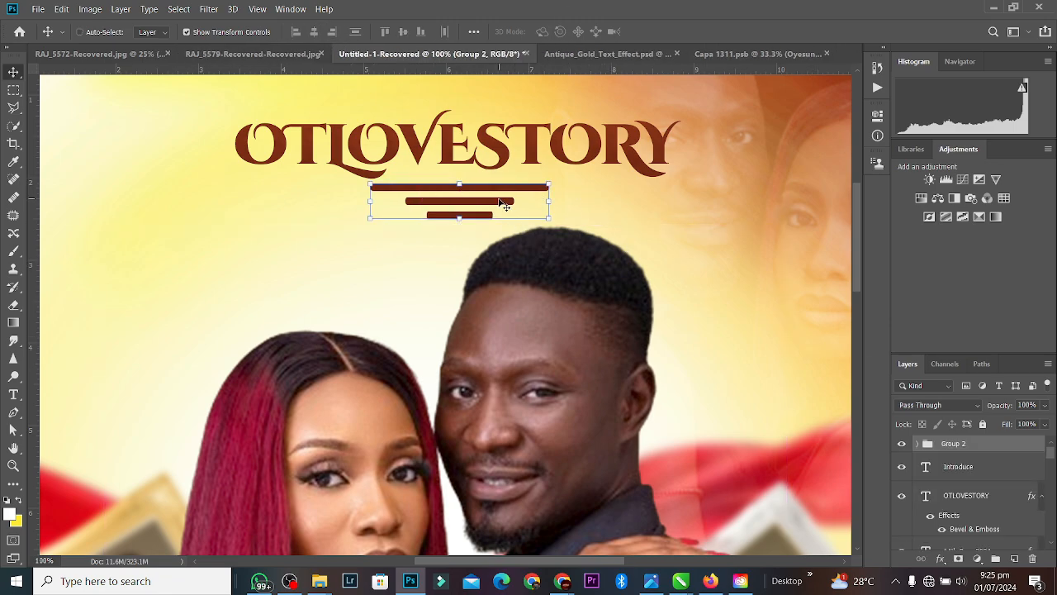
key("ctrl+e")
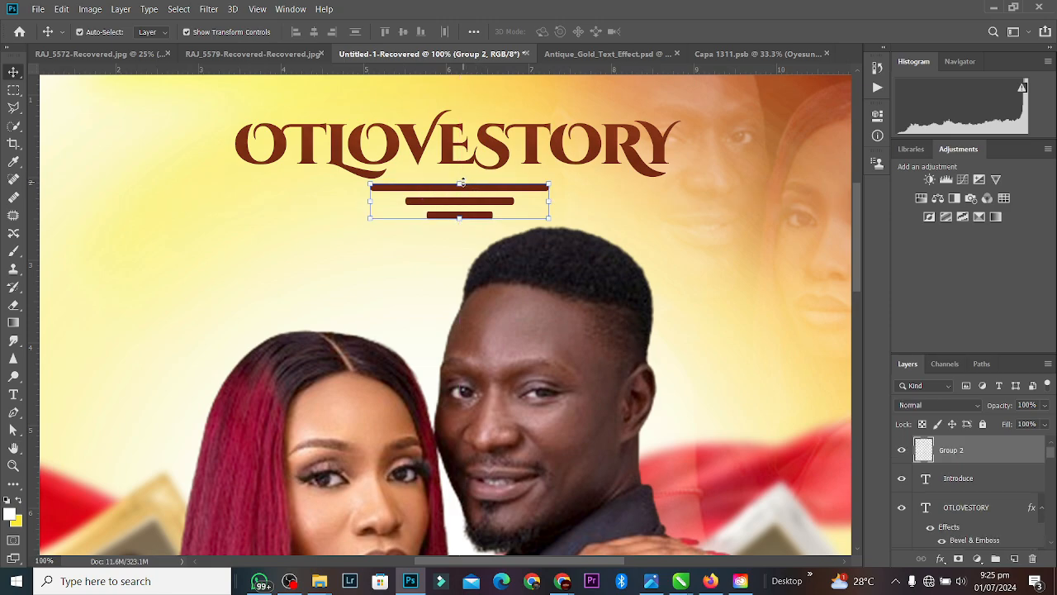
left_click_drag(460, 184, 460, 198)
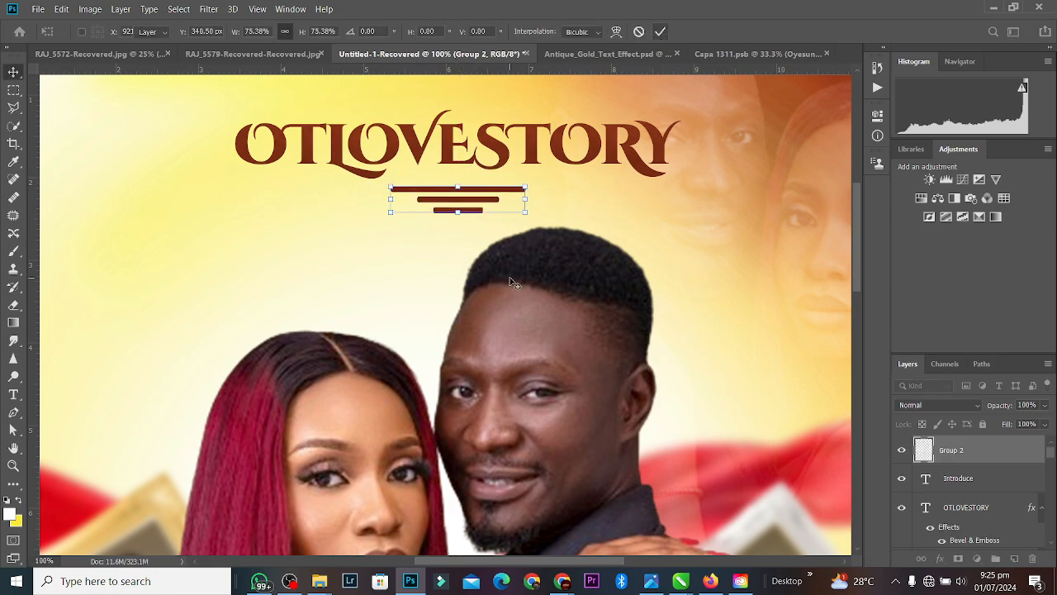
key("Return")
Step: Zoom out to 33.33% to see the whole poster and deselect the bars
key("ctrl+minus")
key("ctrl+minus")
key("ctrl+minus")
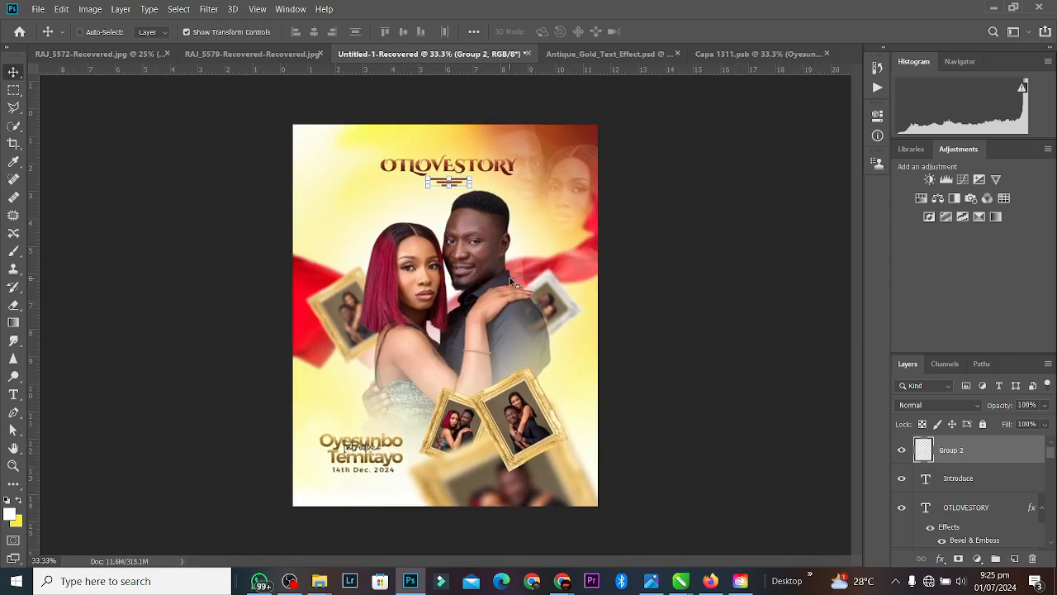
key("ctrl+minus")
key("ctrl+plus")
left_click(687, 357, "ctrl")
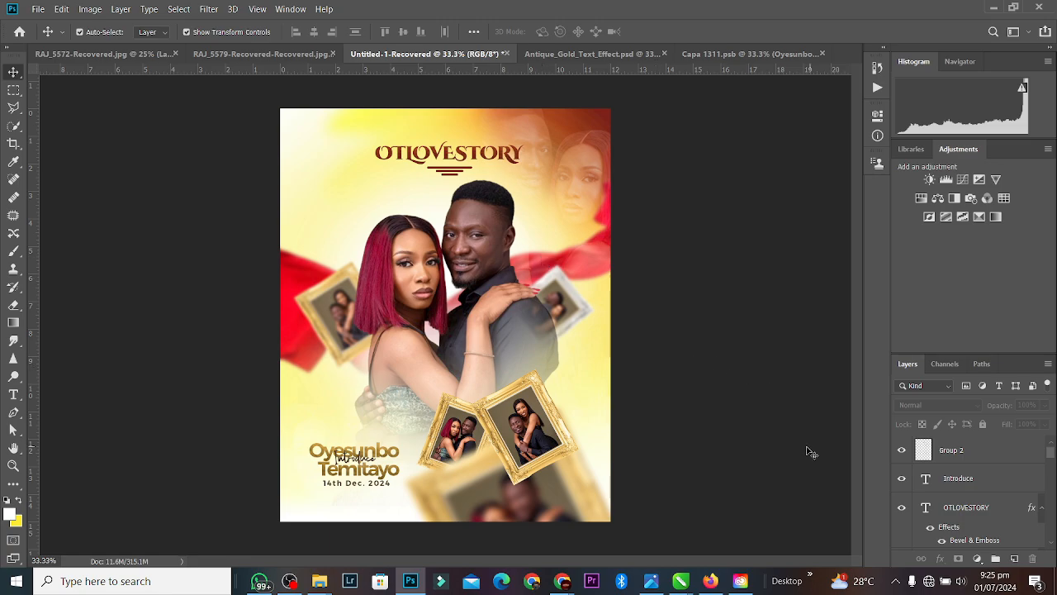
Step: Create Layer 3 above the couple photo and pick golden yellow #ffcf10 as the foreground colour
left_click(505, 315)
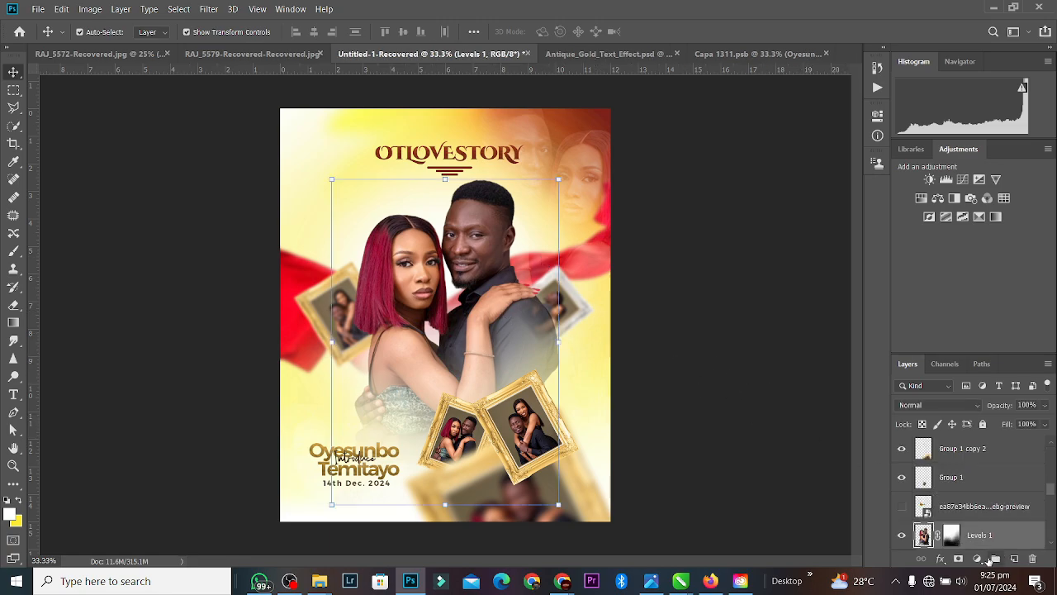
left_click(1016, 560)
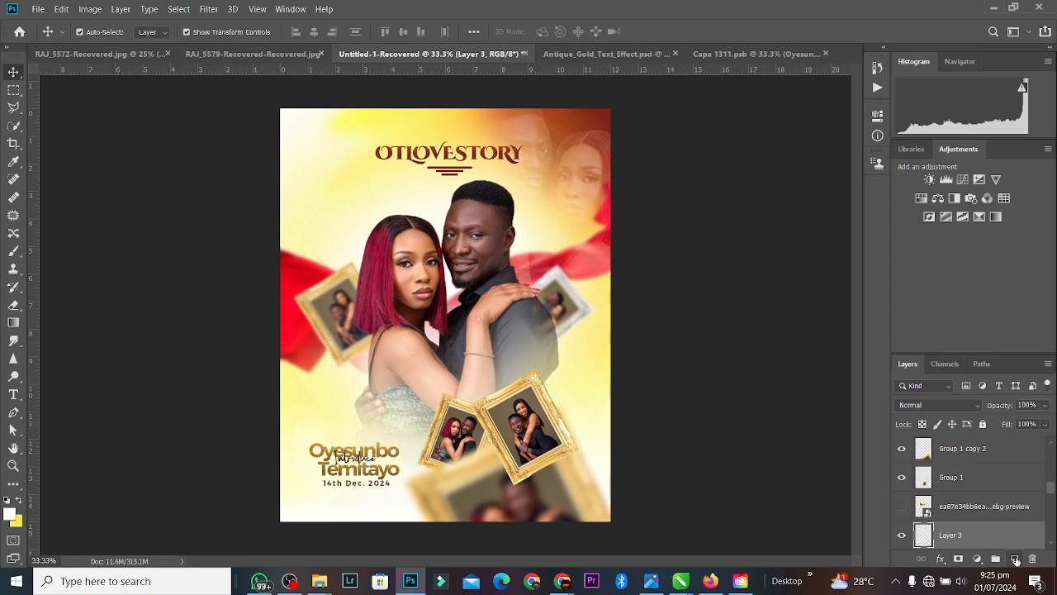
left_click(10, 513)
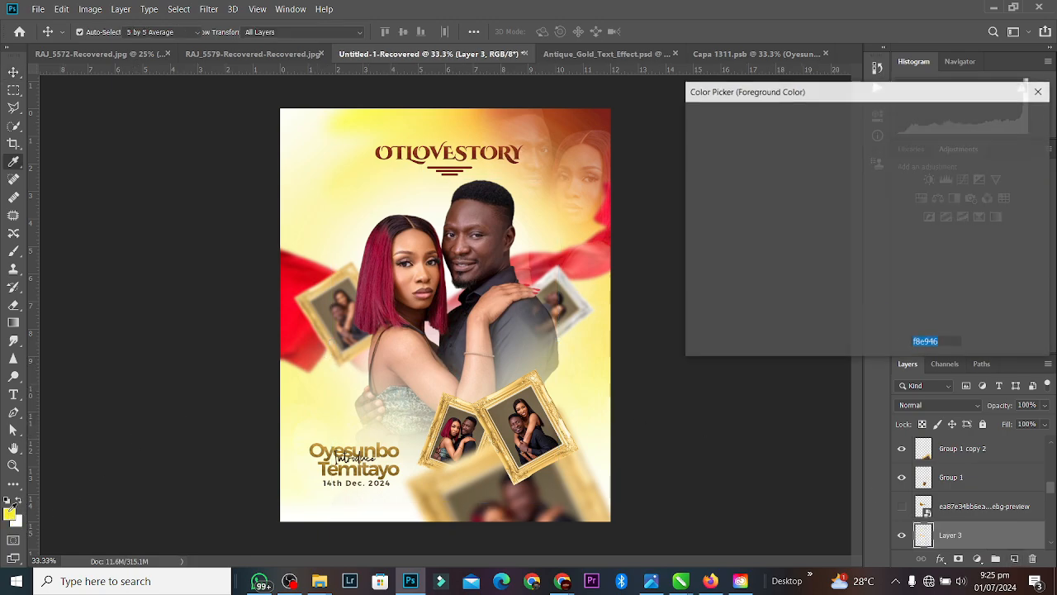
left_click(893, 276)
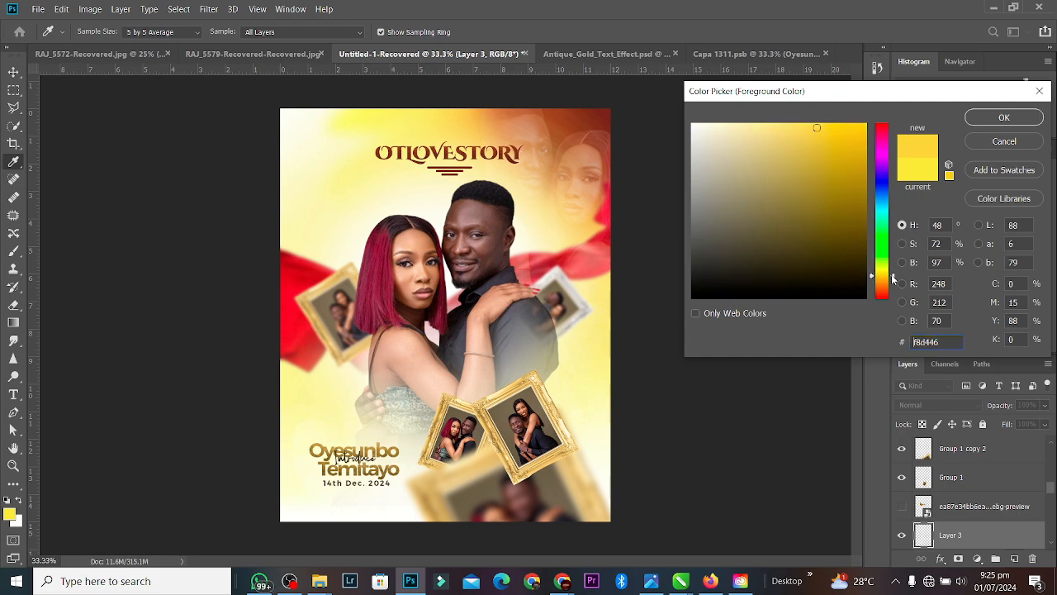
left_click(857, 123)
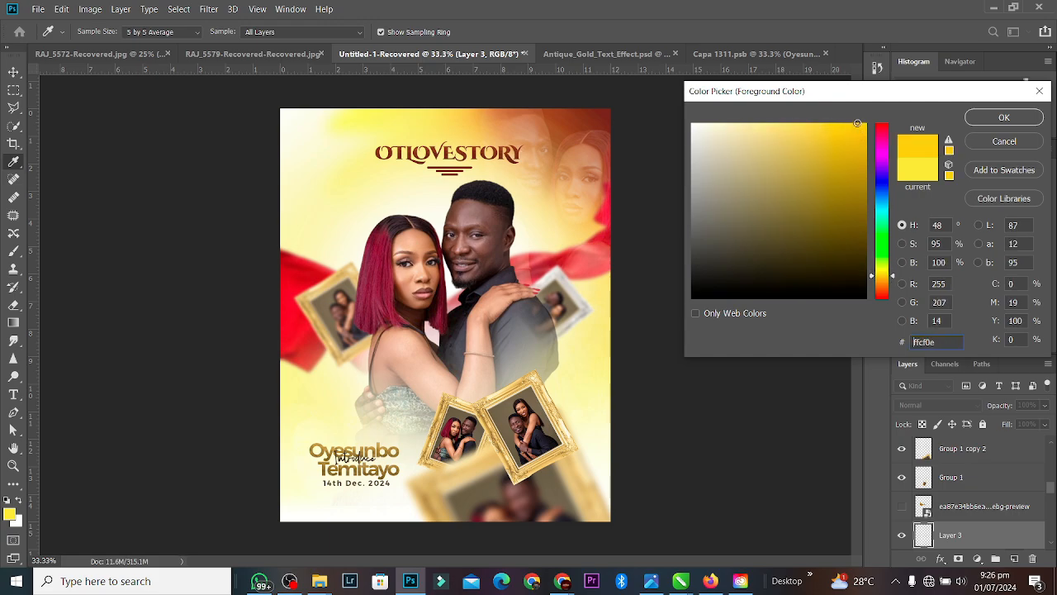
left_click(1014, 120)
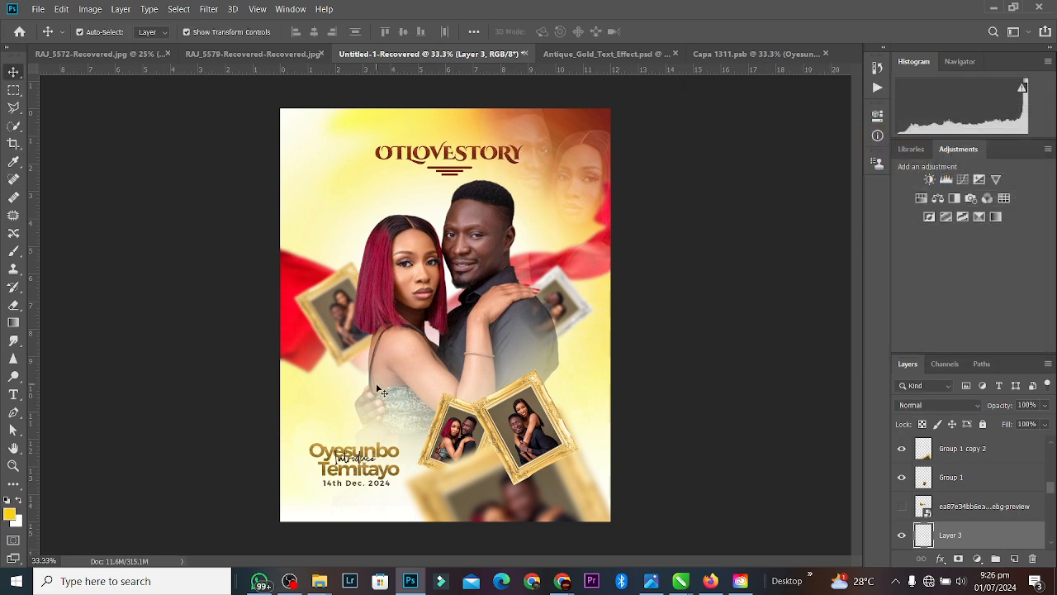
Step: Paint a large yellow wash over the couple on Layer 3 and clip it to them
left_click(14, 305)
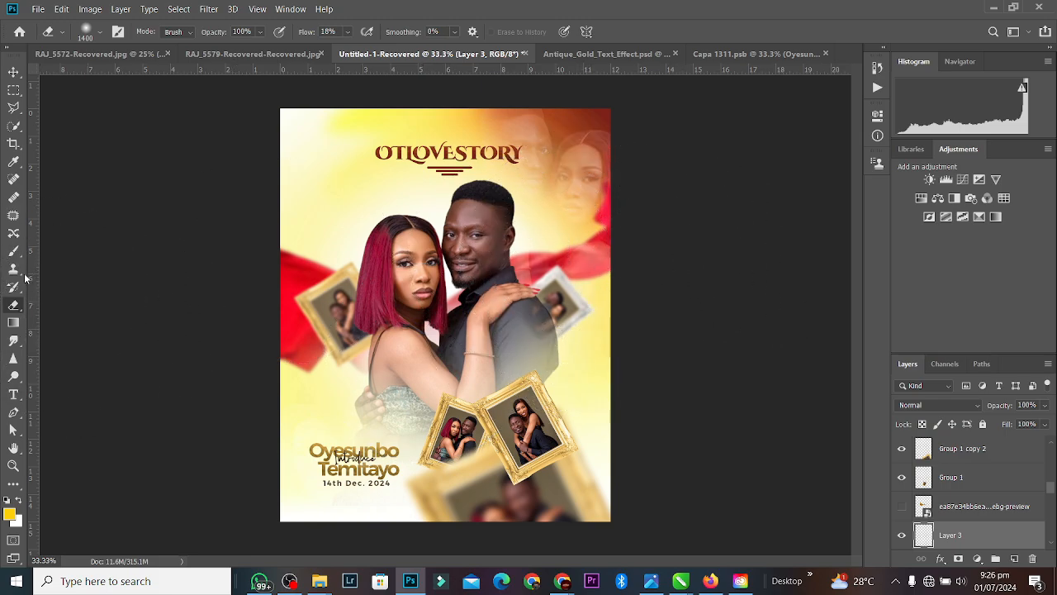
left_click(13, 251)
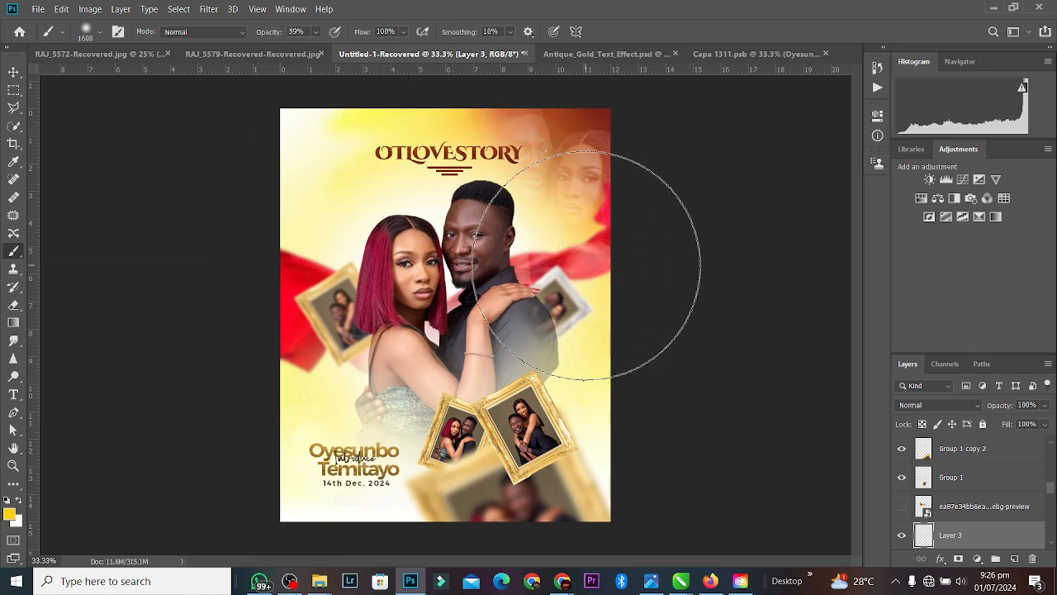
left_click(588, 264)
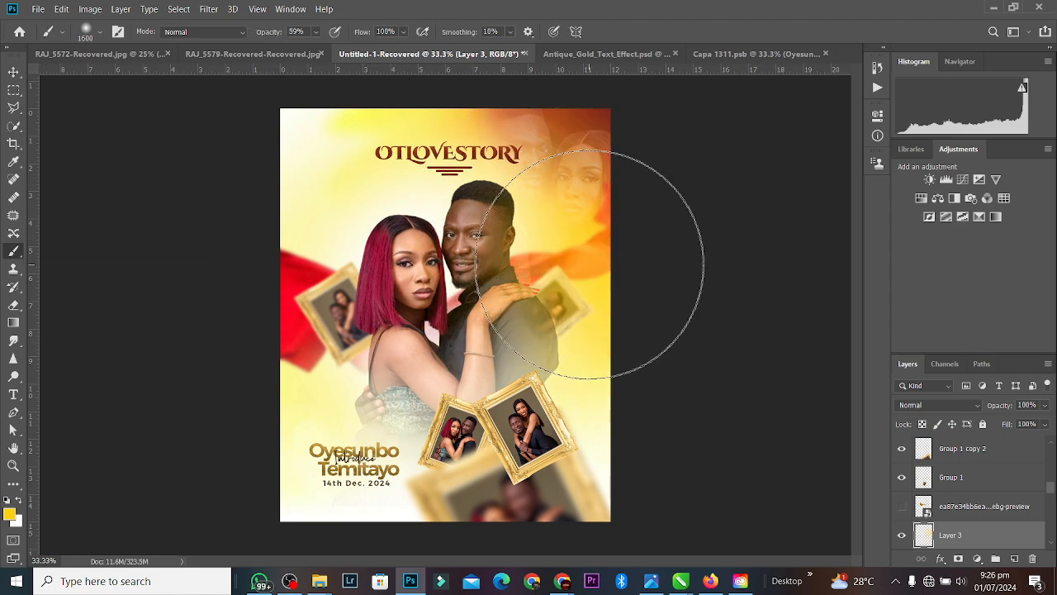
left_click(929, 547, "alt")
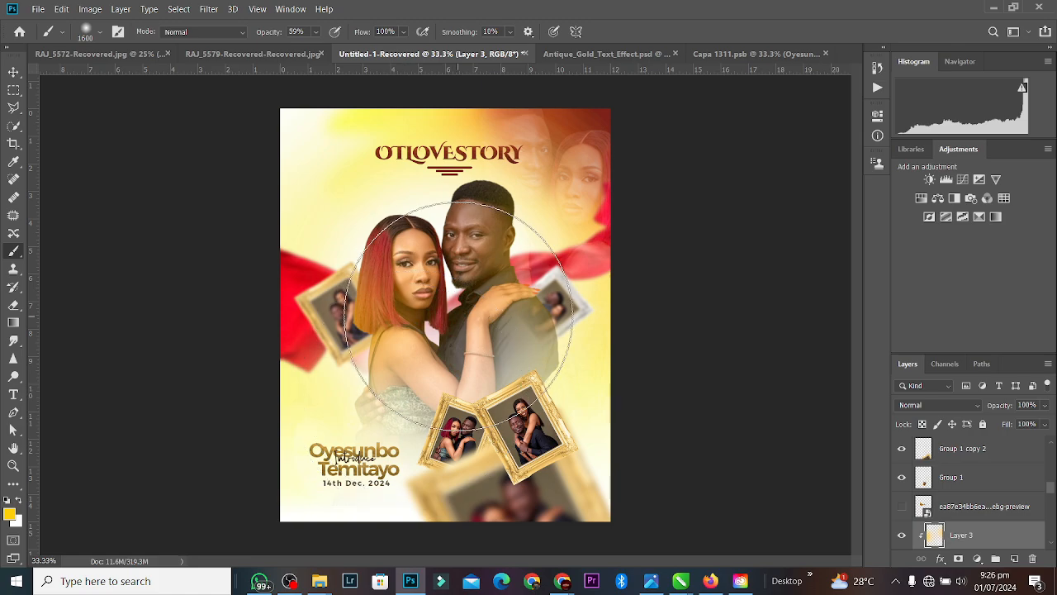
Step: Shrink the brush, zoom to 66.7% and try a yellow glow on the woman's hair crown, then undo it
key("bracketleft")
key("bracketleft")
key("bracketleft")
key("bracketleft")
key("bracketleft")
key("bracketleft")
key("bracketleft")
key("bracketleft")
key("bracketleft")
key("bracketleft")
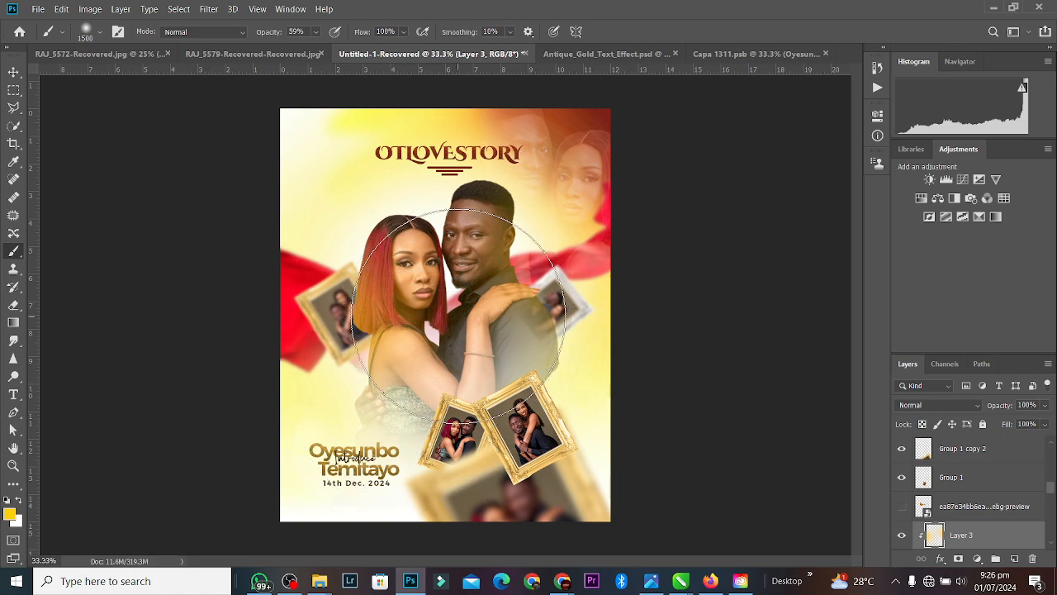
key("bracketleft")
key("bracketleft")
key("bracketleft")
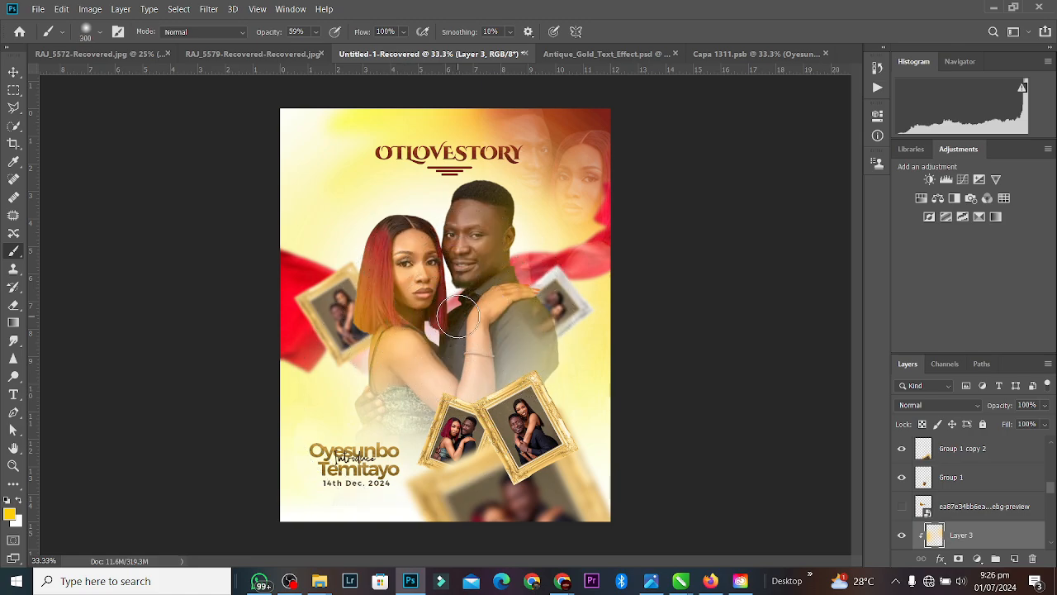
key("bracketleft")
key("bracketleft")
key("bracketleft")
key("ctrl+plus")
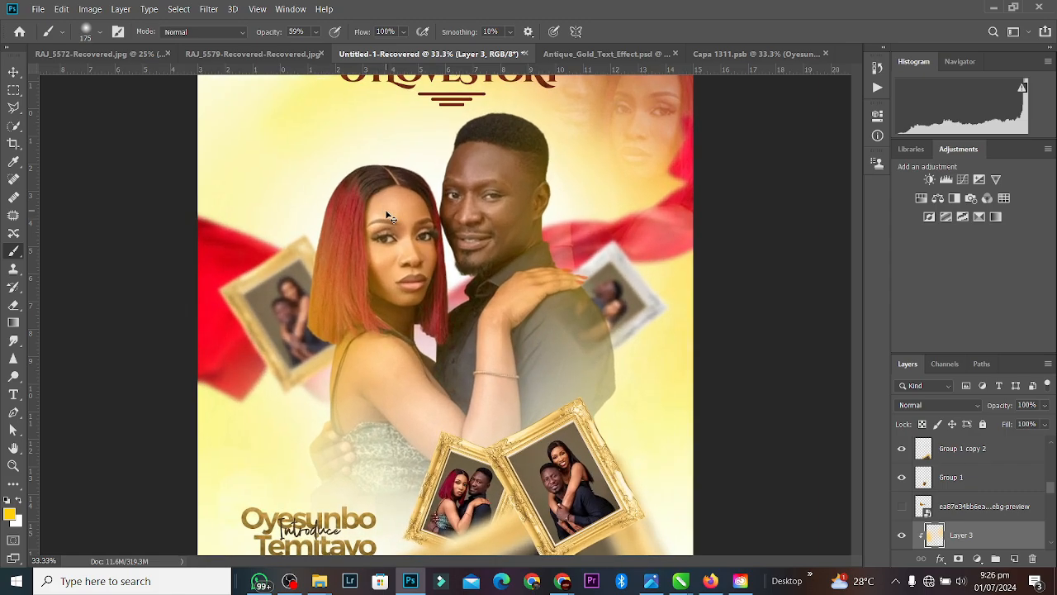
key("ctrl+plus")
left_click_drag(854, 291, 855, 260)
key("bracketleft")
key("bracketleft")
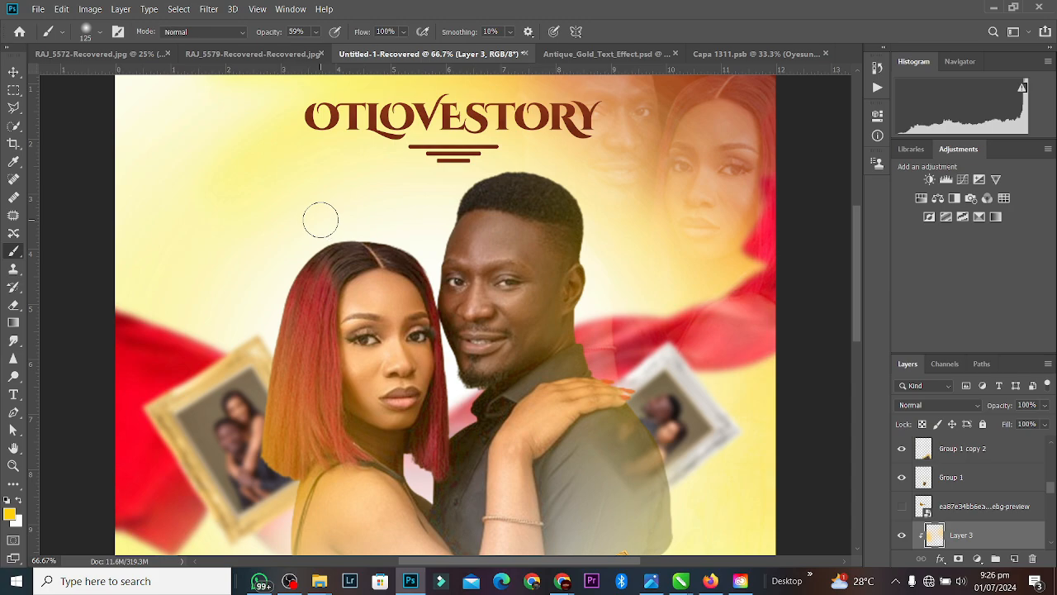
mouse_move(320, 220)
left_mouse_down()
mouse_move(403, 236)
mouse_move(318, 242)
mouse_move(269, 272)
mouse_move(316, 245)
mouse_move(255, 326)
mouse_move(319, 250)
left_mouse_up()
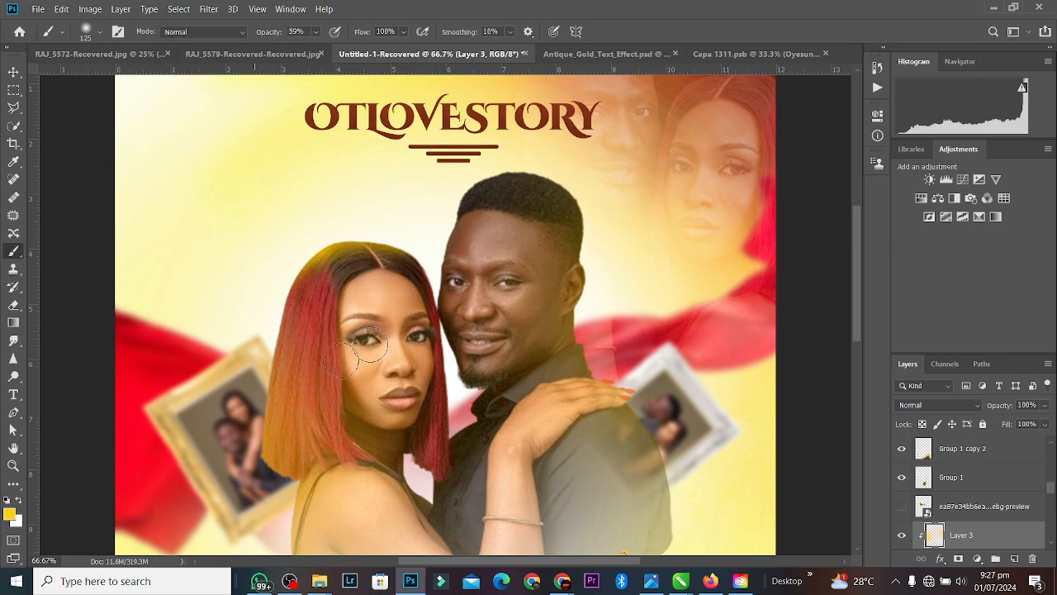
key("ctrl+z")
key("ctrl+z")
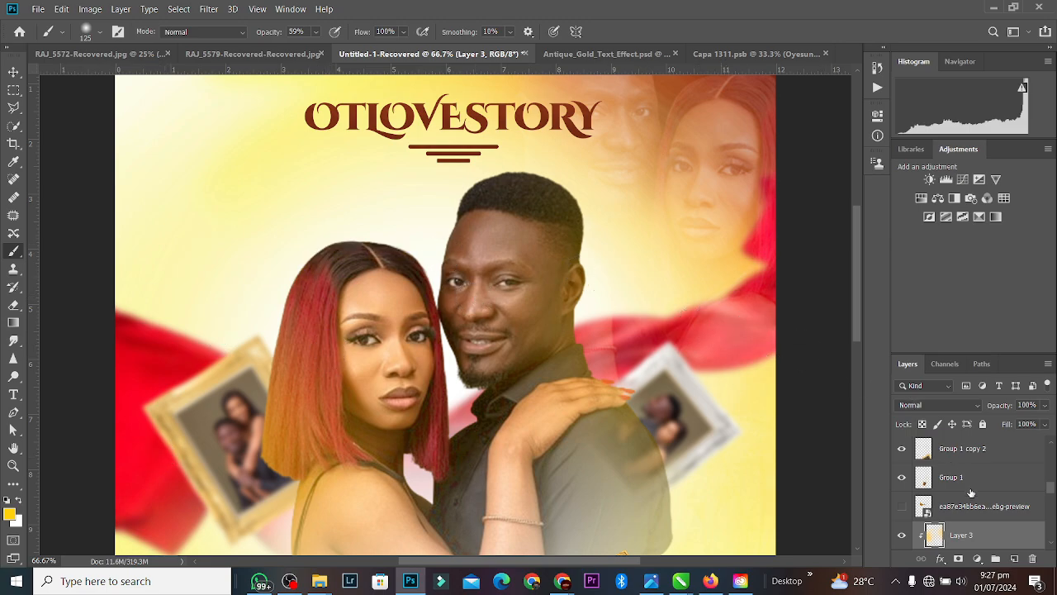
Step: Discard the yellow wash layer and its duplicate
key("ctrl+j")
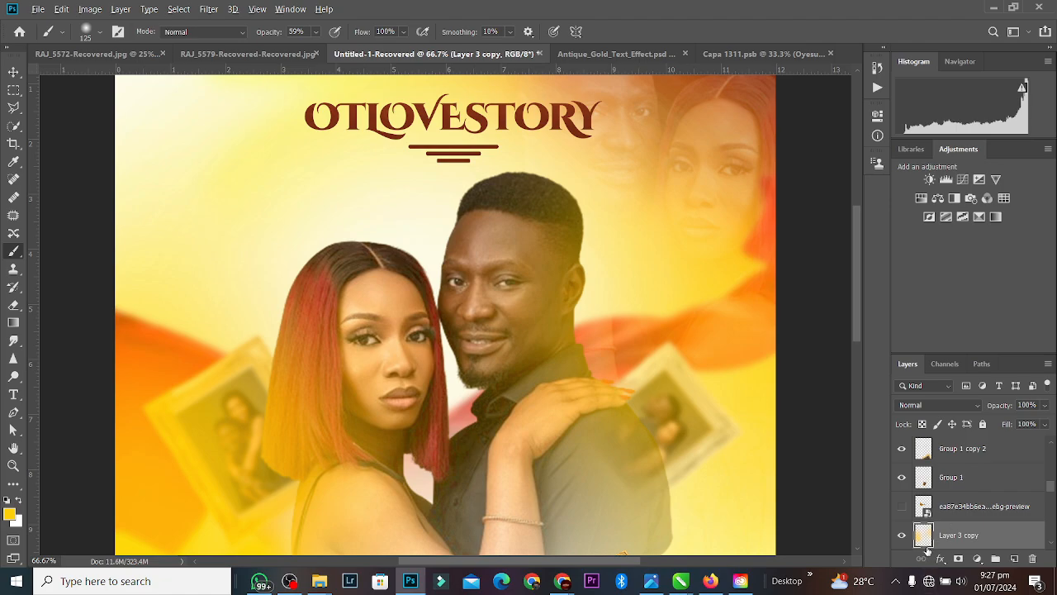
left_click(931, 546, "alt")
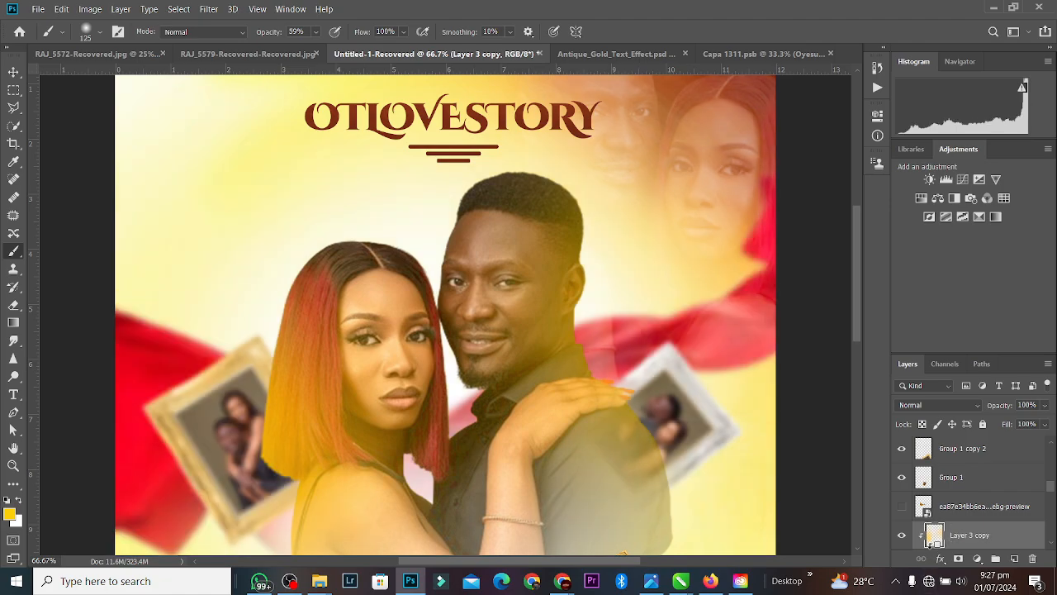
left_click(959, 406)
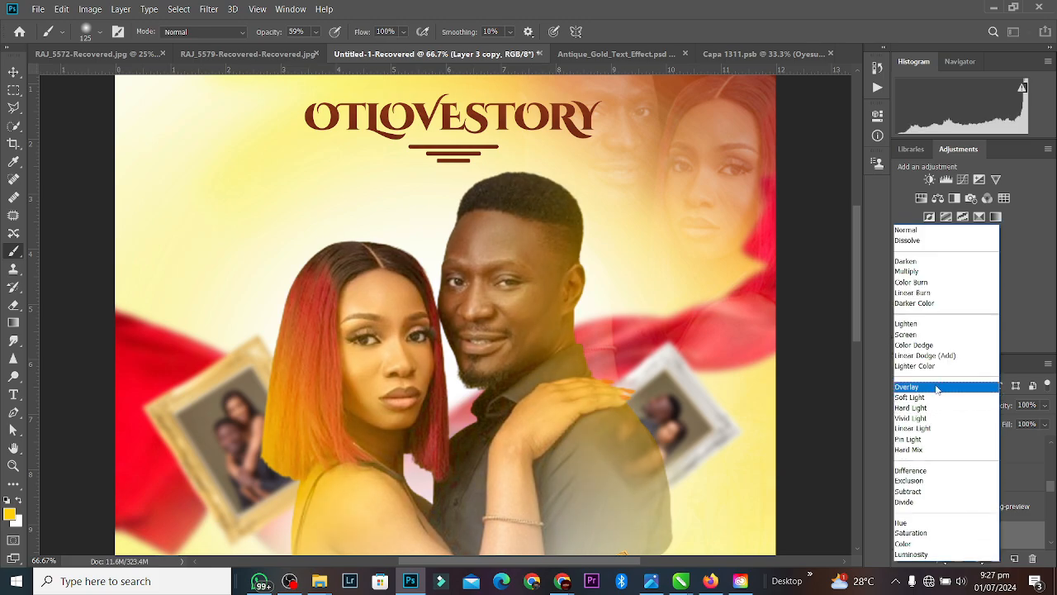
left_click(767, 377)
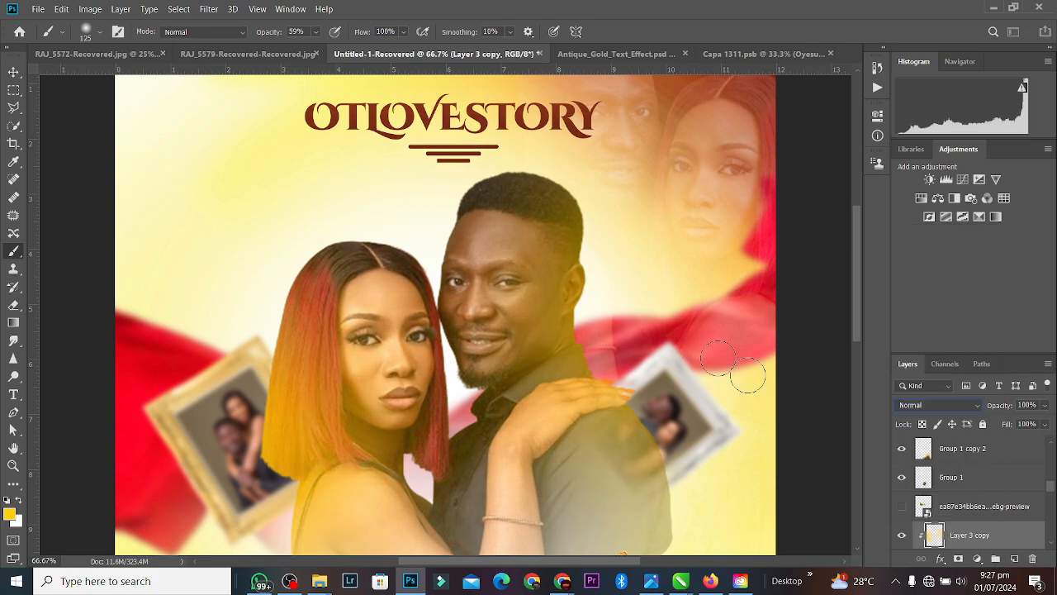
key("ctrl+z")
key("ctrl+z")
key("Delete")
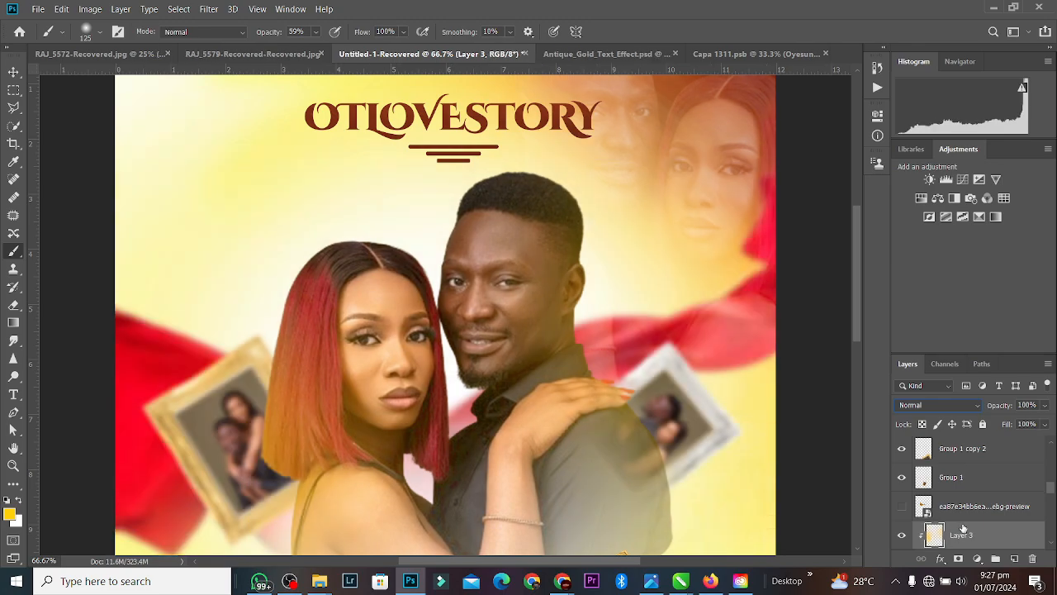
Step: Add Layer 4 clipped to the couple and brush yellow along both their hair edges
left_click(1015, 560)
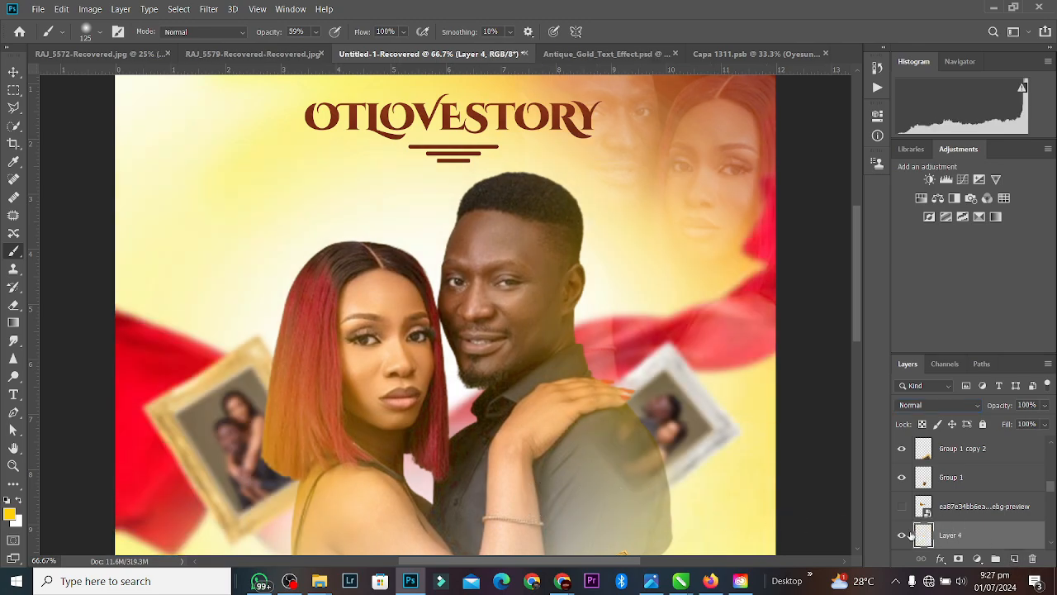
key("ctrl+alt+g")
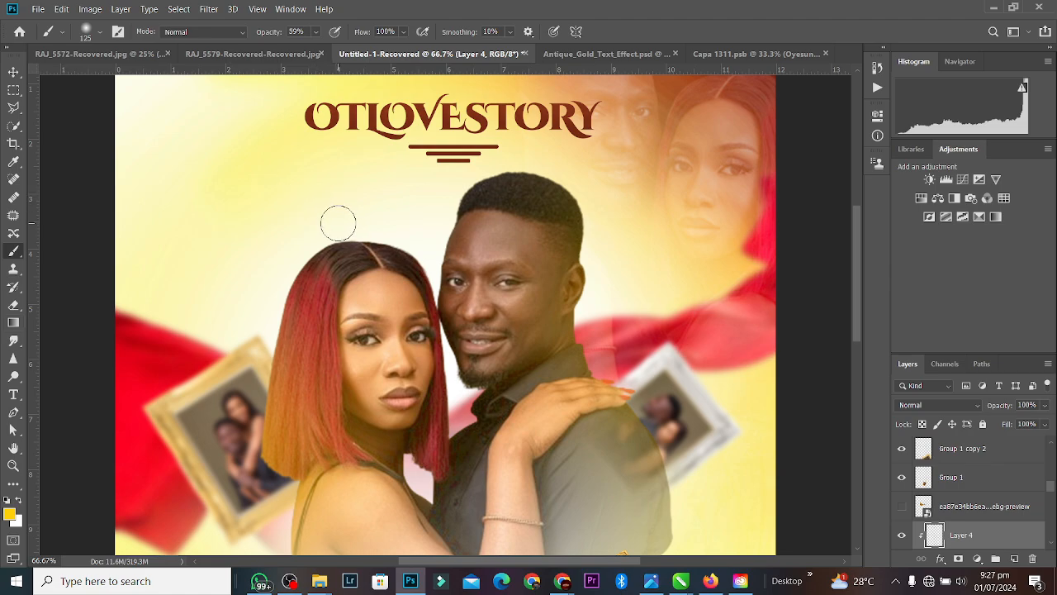
left_click_drag(355, 217, 425, 238)
mouse_move(509, 175)
left_mouse_down()
mouse_move(443, 220)
mouse_move(495, 168)
mouse_move(647, 181)
left_mouse_up()
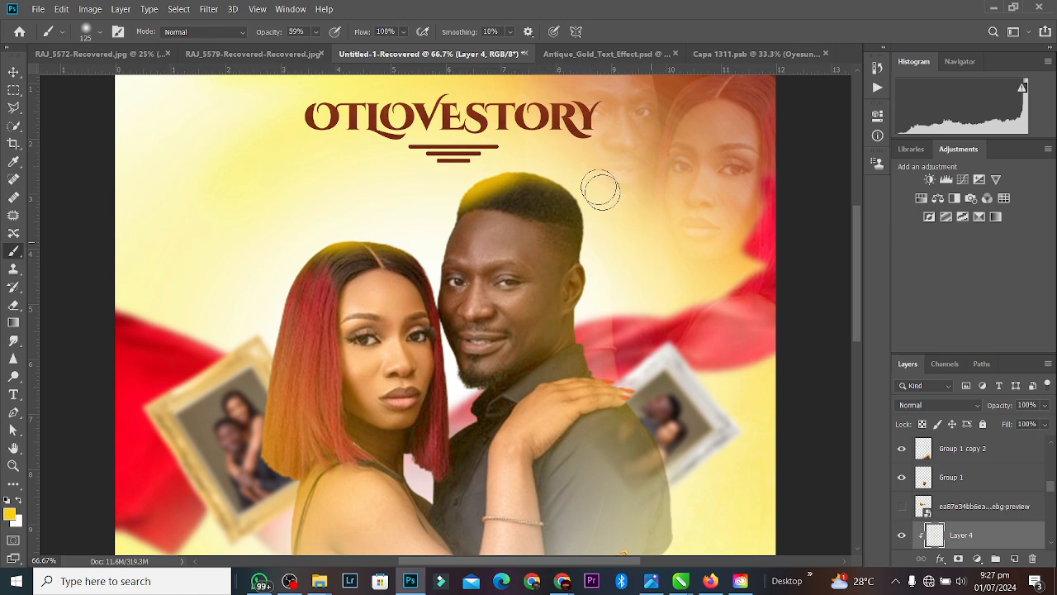
mouse_move(601, 182)
left_mouse_down()
mouse_move(600, 276)
mouse_move(586, 344)
left_mouse_up()
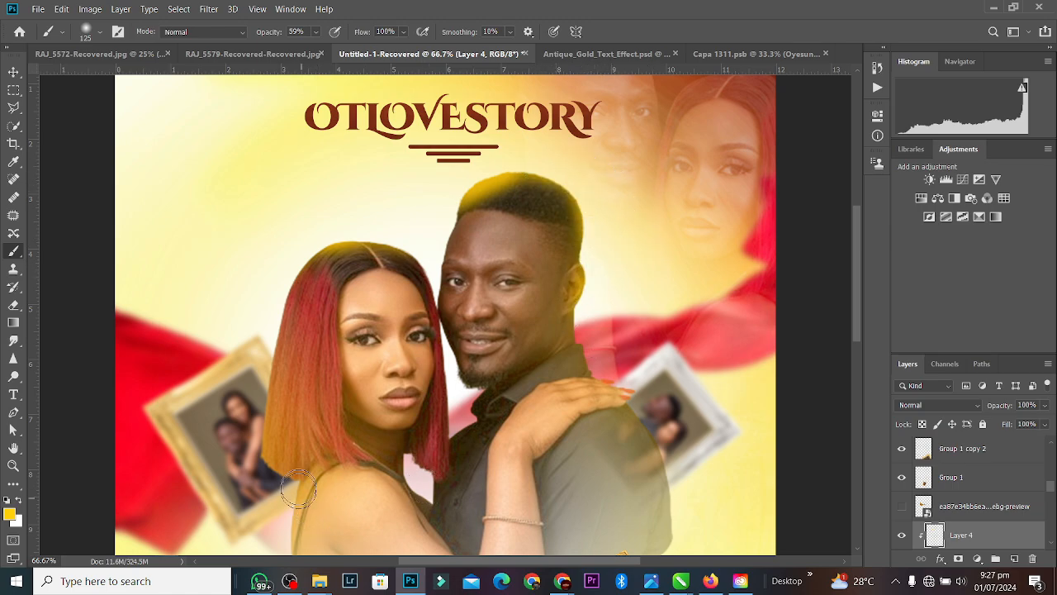
mouse_move(306, 240)
left_mouse_down()
mouse_move(266, 336)
mouse_move(250, 417)
left_mouse_up()
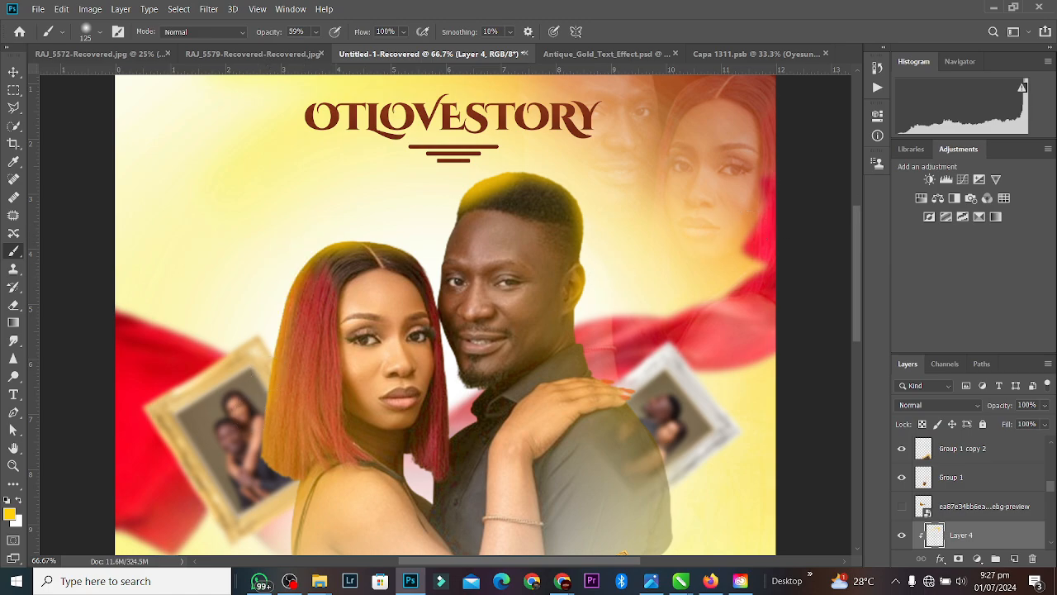
Step: Set Layer 4 to Overlay blending with 47% fill
left_click(957, 405)
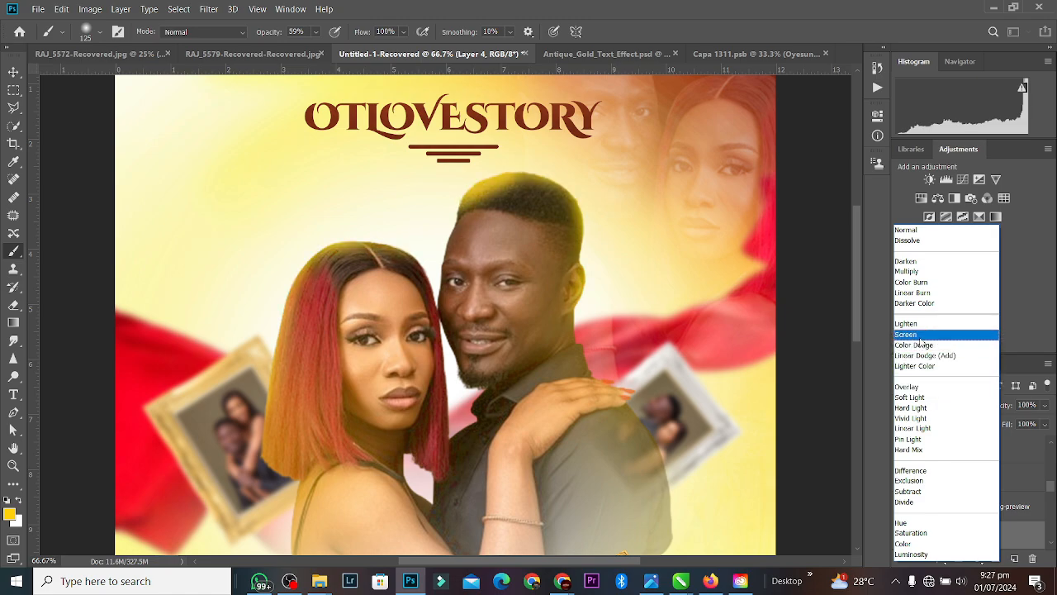
left_click(917, 387)
left_click(1045, 425)
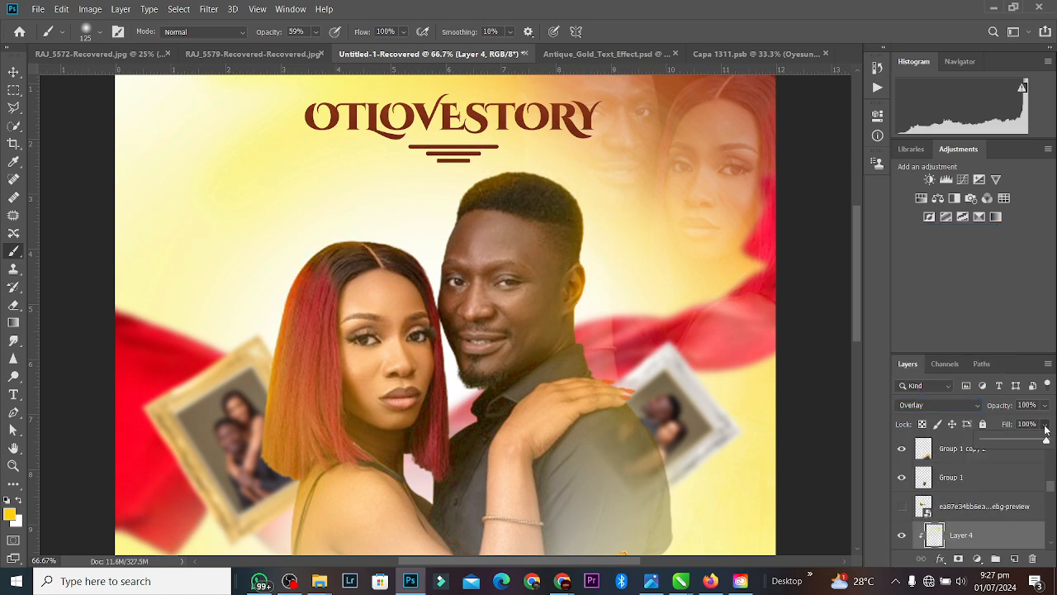
left_click_drag(1022, 444, 1014, 444)
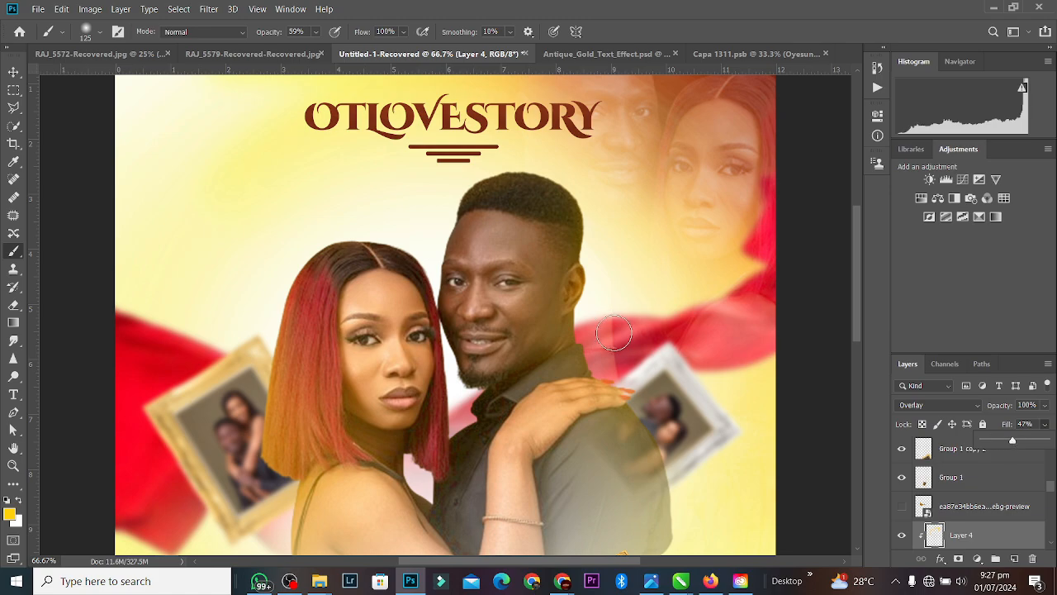
left_click(13, 72)
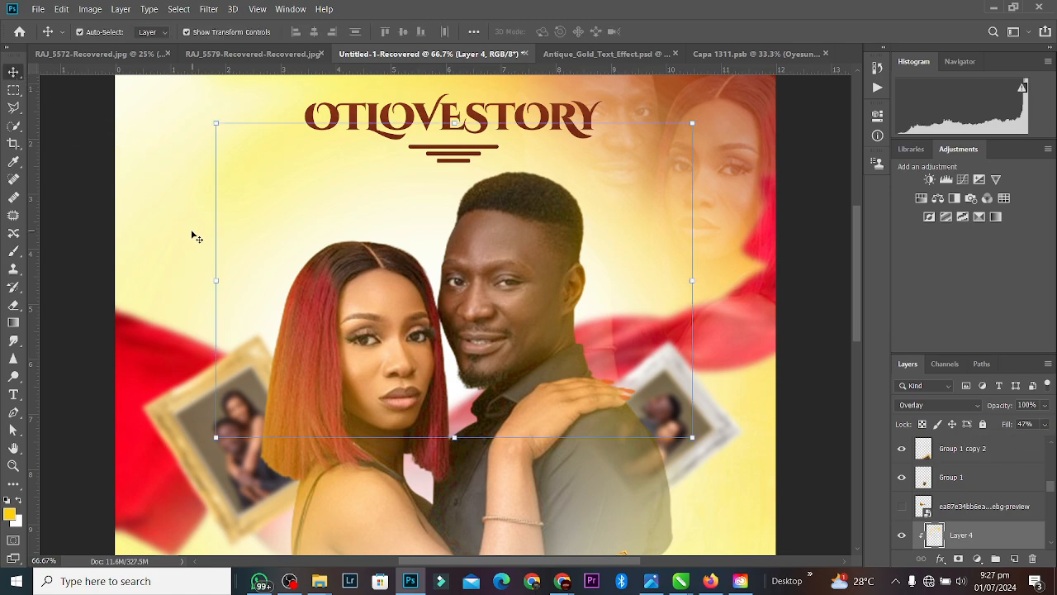
key("ctrl+minus")
key("ctrl+minus")
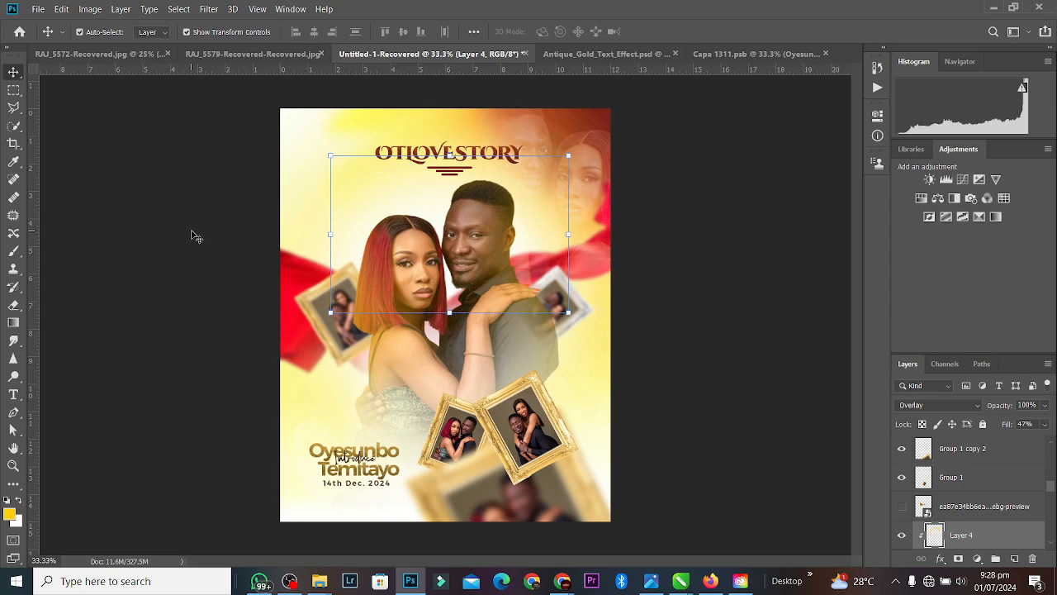
left_click(382, 471)
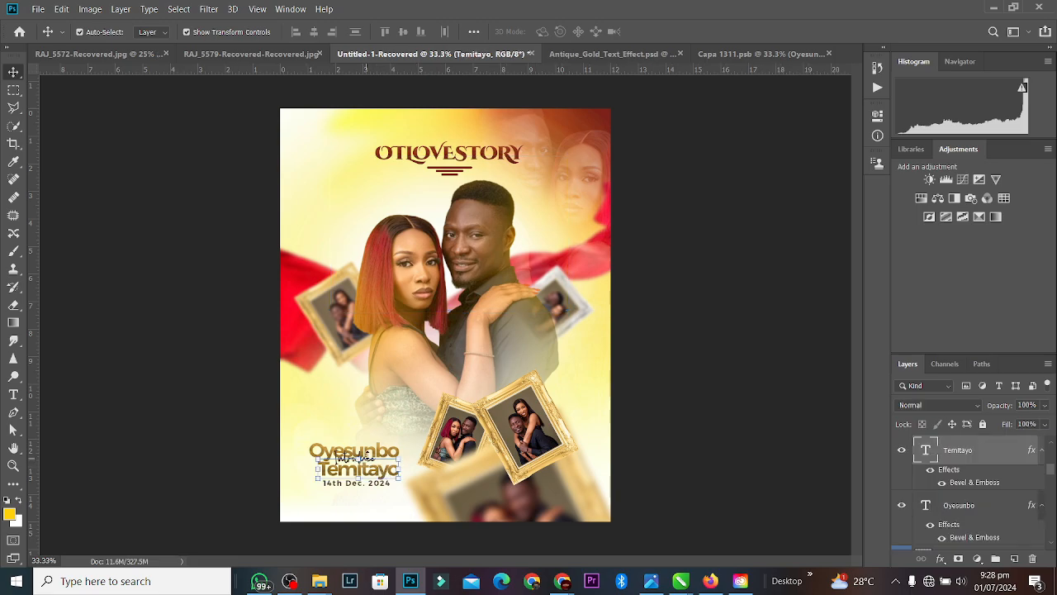
left_click(1043, 451)
left_click(1043, 478)
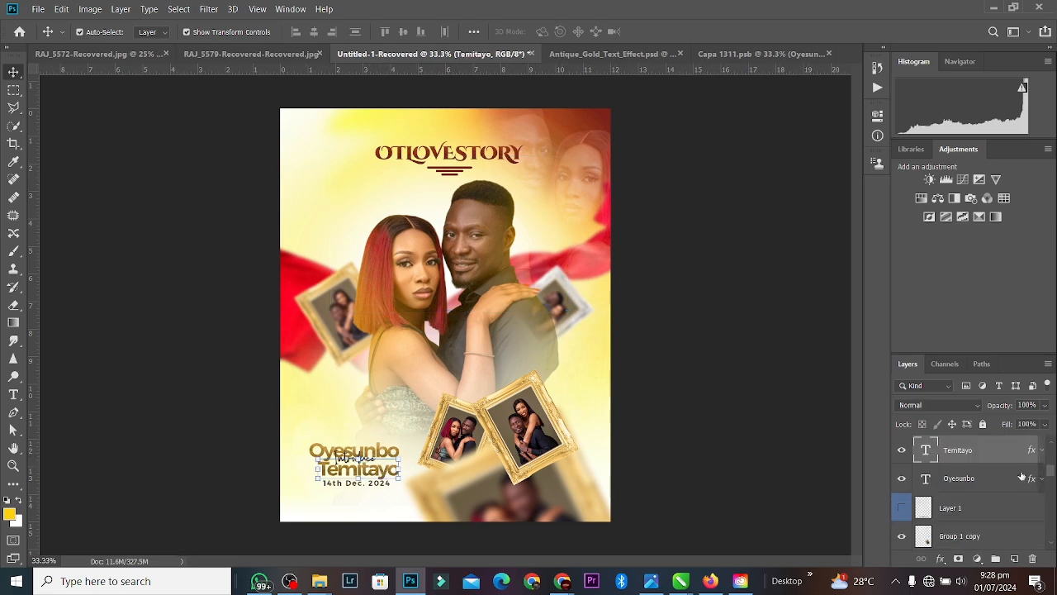
left_click(1010, 475, "shift")
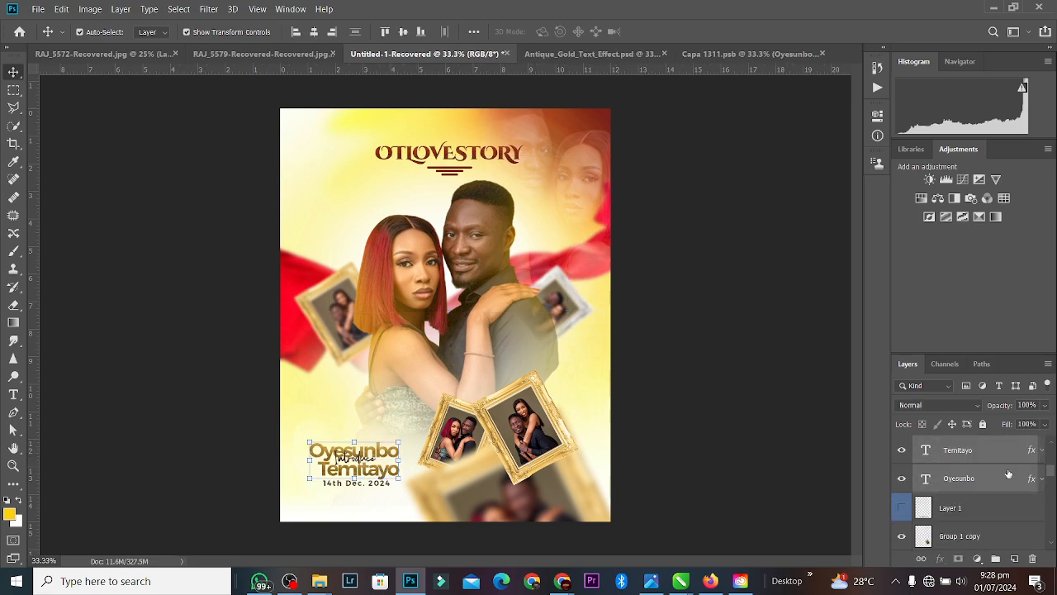
left_click(314, 32)
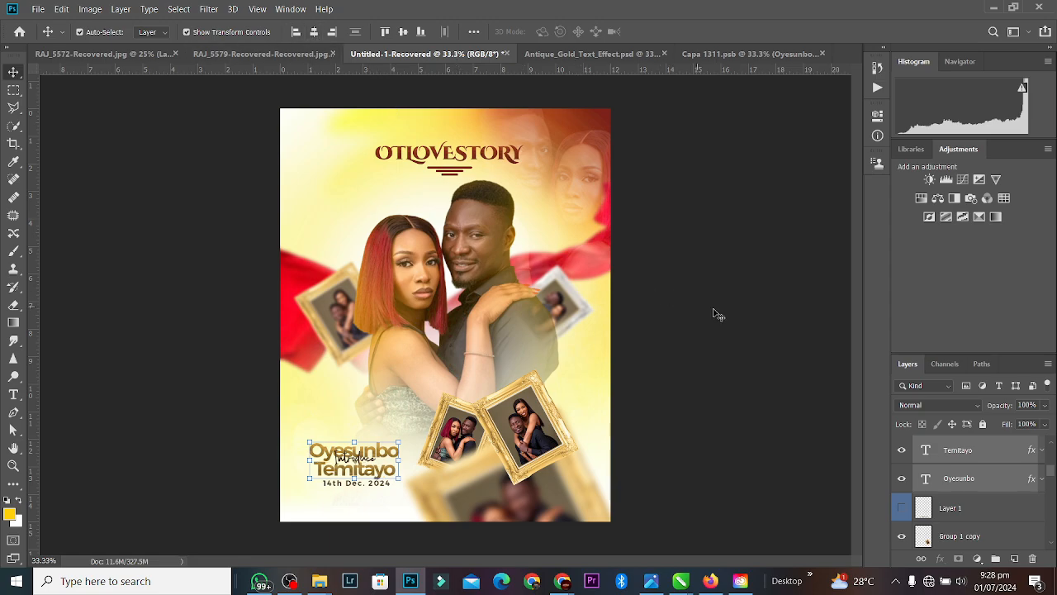
left_click(618, 356)
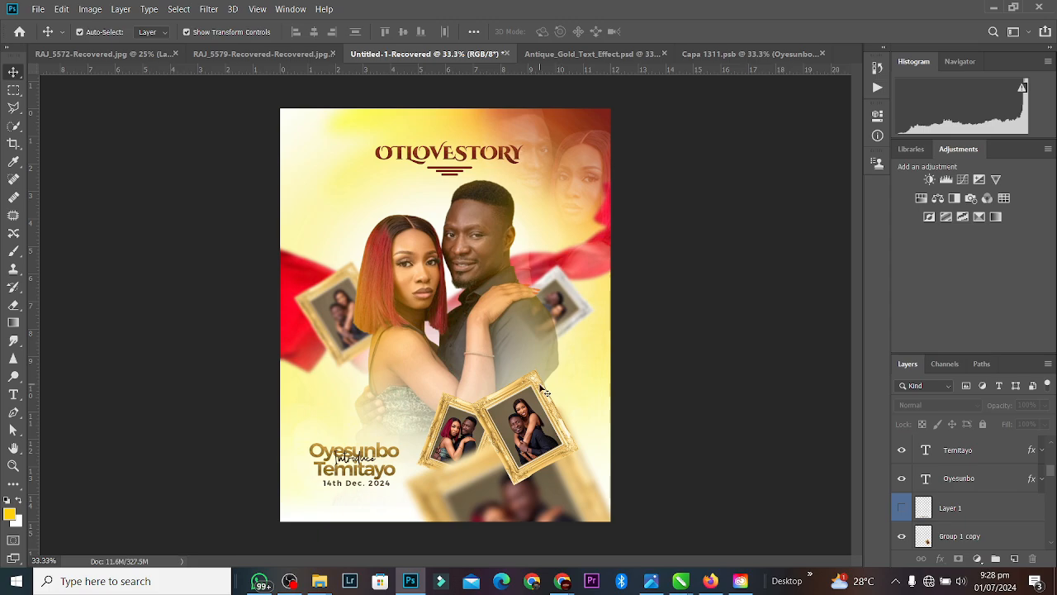
key("ctrl+minus")
key("ctrl+plus")
Step: Add a new empty layer above the Group 1 copy frame group
key("ctrl+minus")
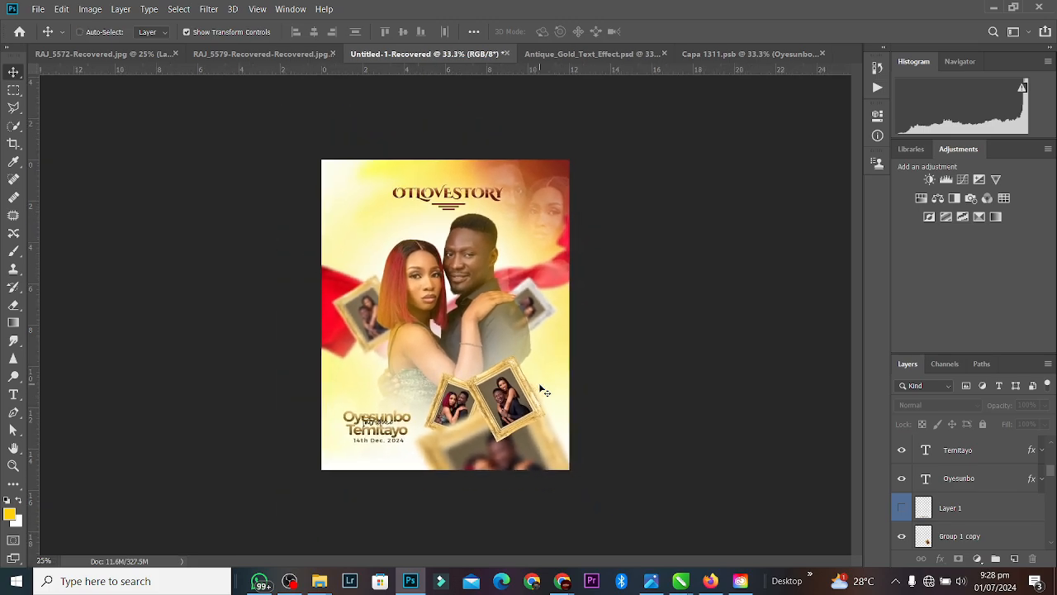
key("ctrl+plus")
key("ctrl+plus")
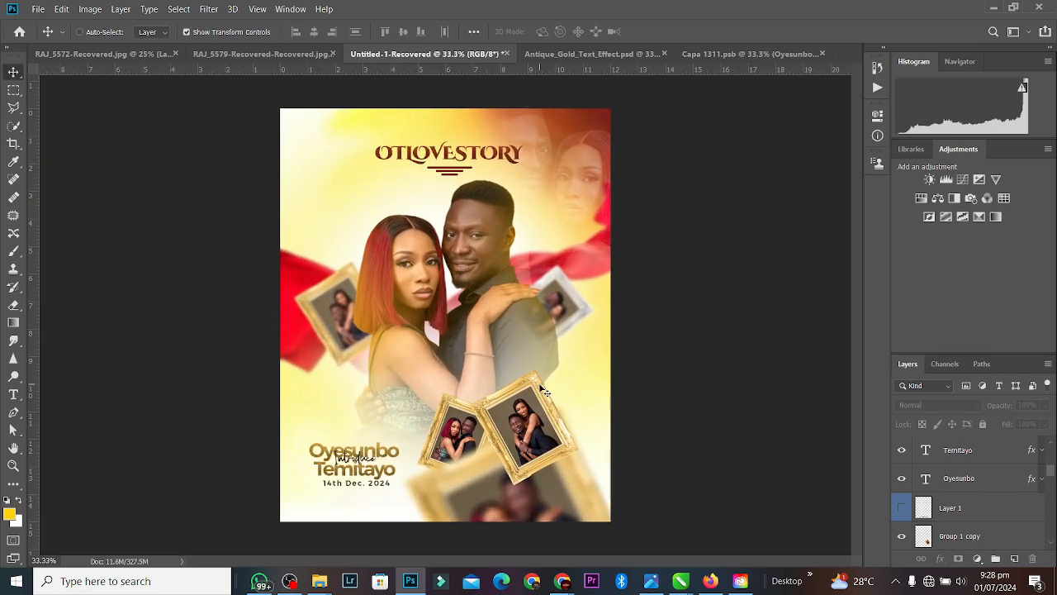
key("ctrl+minus")
key("ctrl+plus")
key("ctrl+plus")
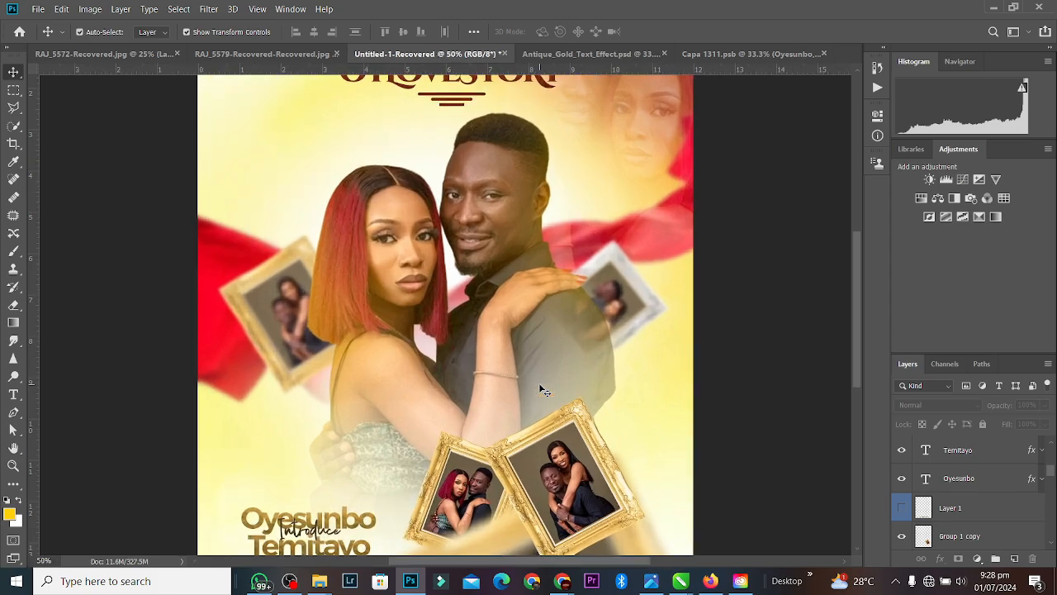
left_click(522, 440)
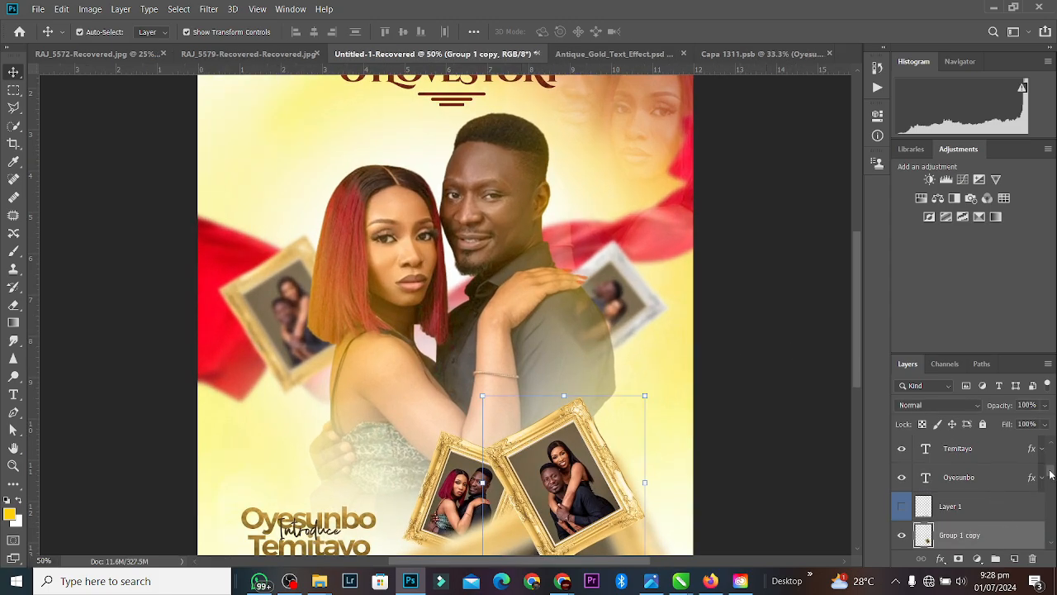
left_click(1015, 558)
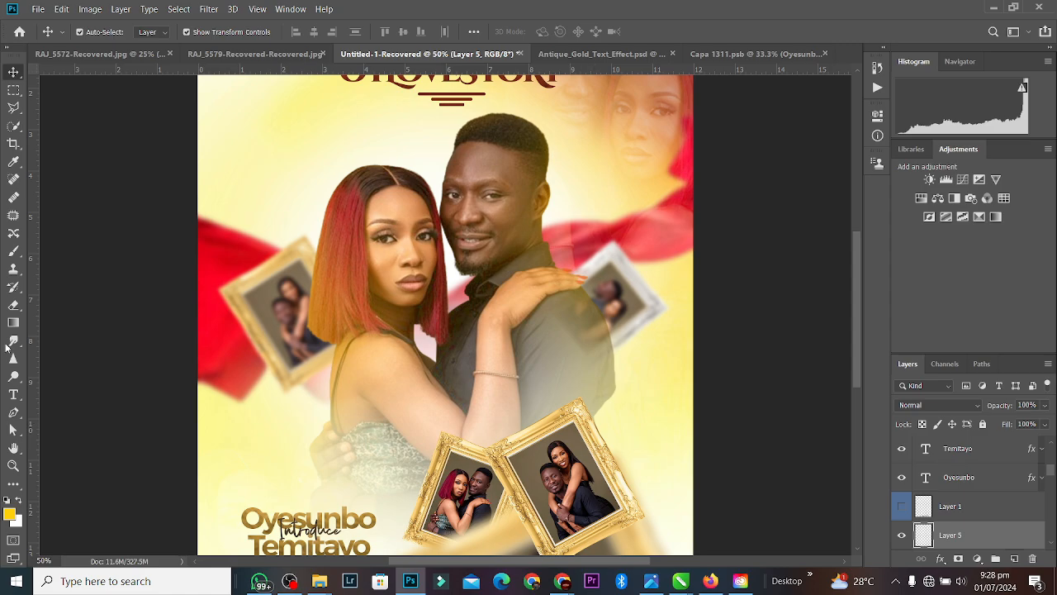
Step: Switch to the soft brush and test a yellow stroke across the gold frames, then undo it
left_click(14, 304)
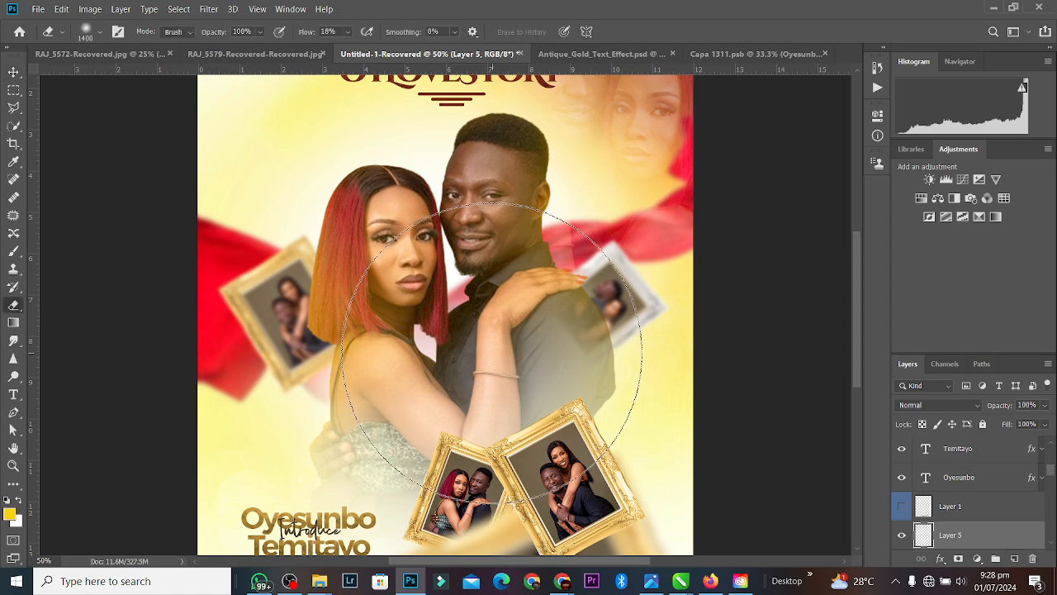
key("bracketleft")
key("bracketleft")
key("bracketleft")
key("bracketleft")
key("bracketleft")
key("bracketleft")
key("bracketleft")
key("bracketleft")
key("bracketleft")
key("bracketleft")
key("bracketleft")
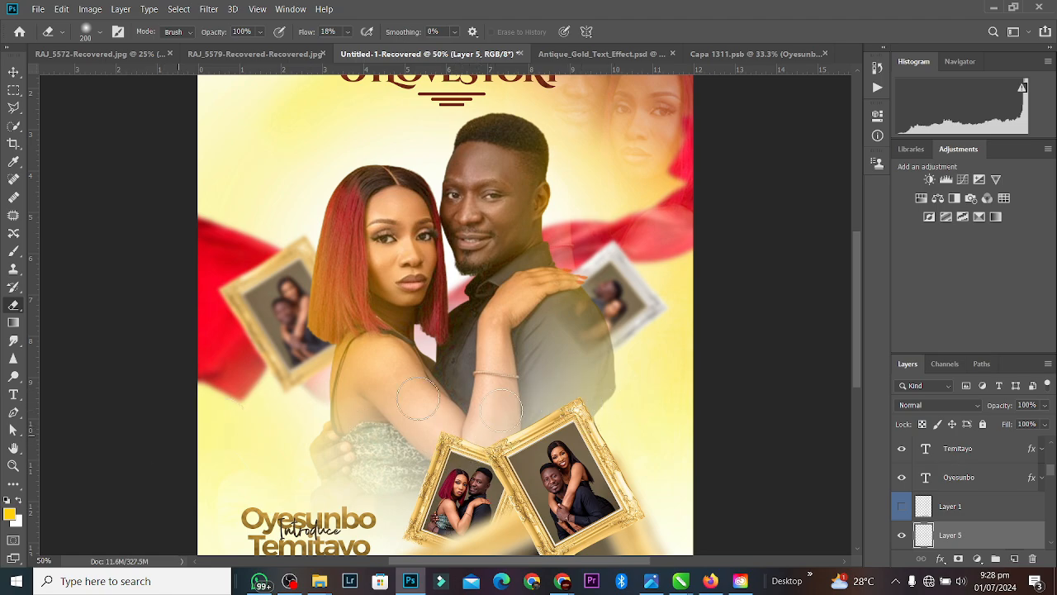
key("b")
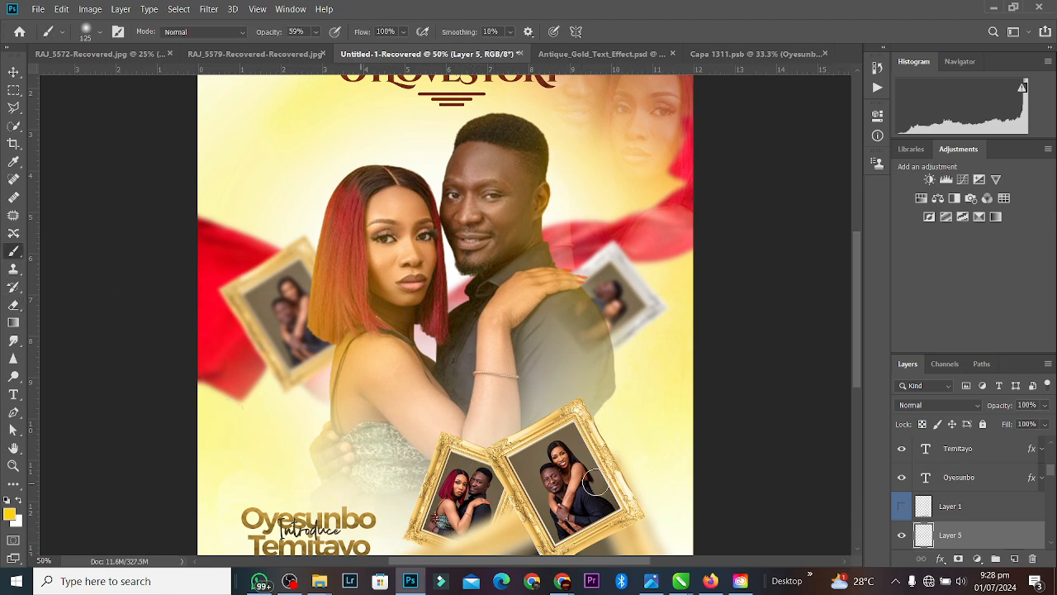
left_click_drag(570, 395, 452, 470)
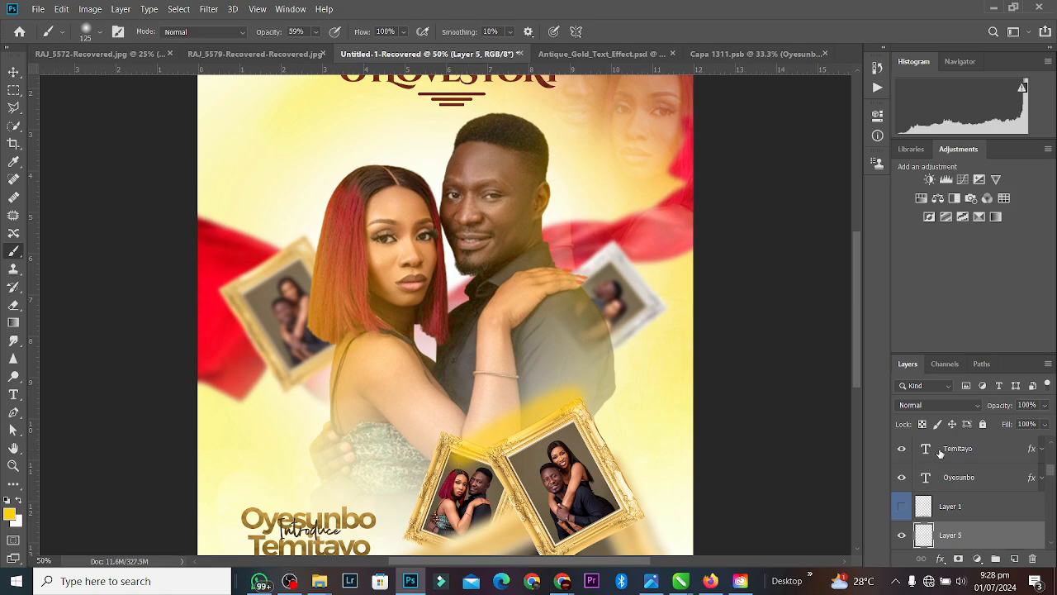
key("ctrl+z")
Step: Group the frame groups into Group 3 and clip Layer 5 to it
left_click_drag(1051, 472, 1051, 479)
left_click(974, 506)
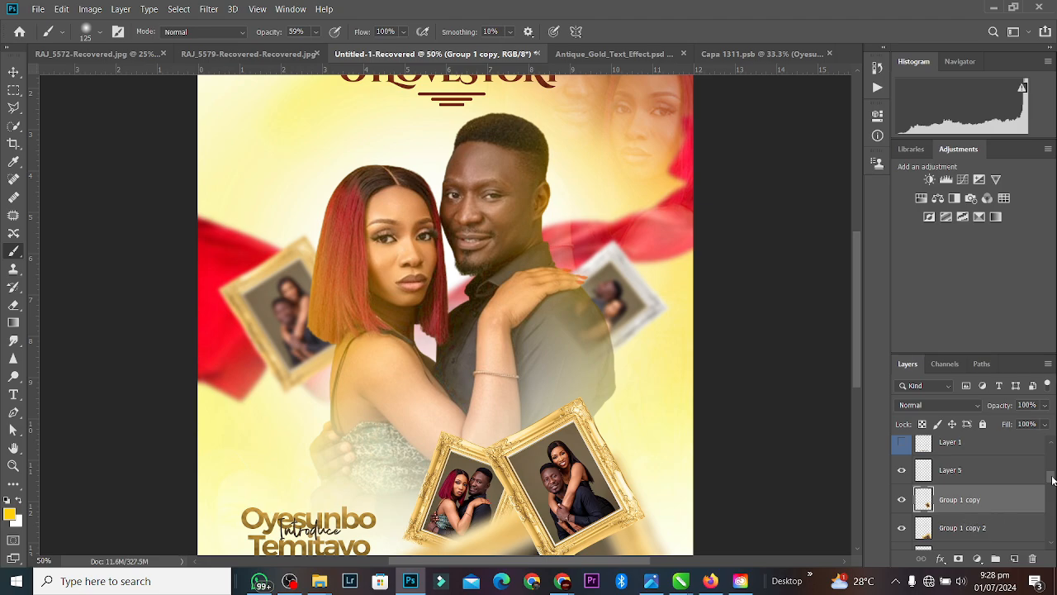
left_click_drag(1052, 480, 1050, 487)
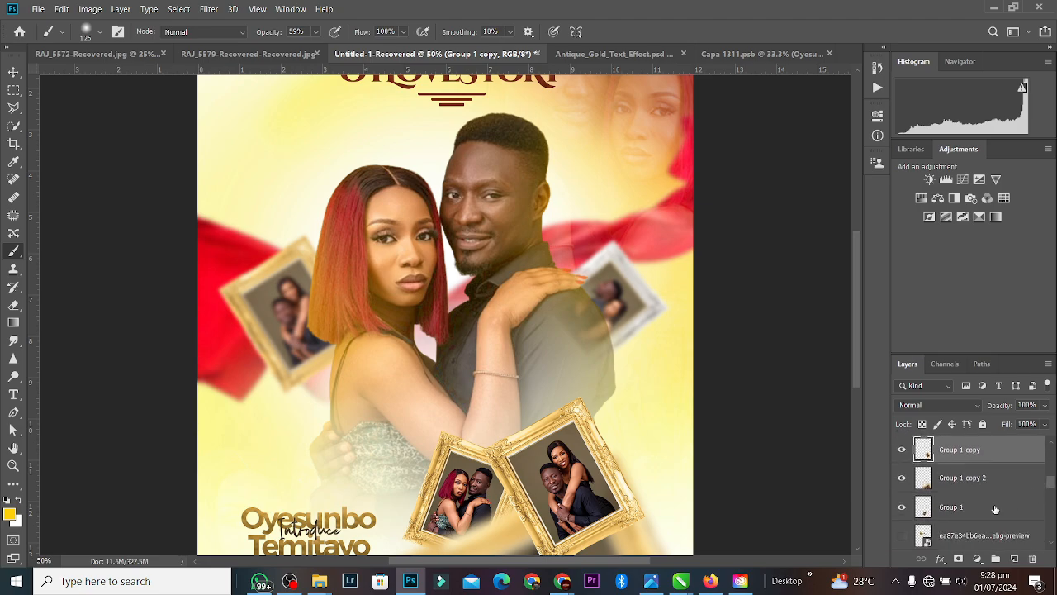
left_click(995, 509, "shift")
key("ctrl+g")
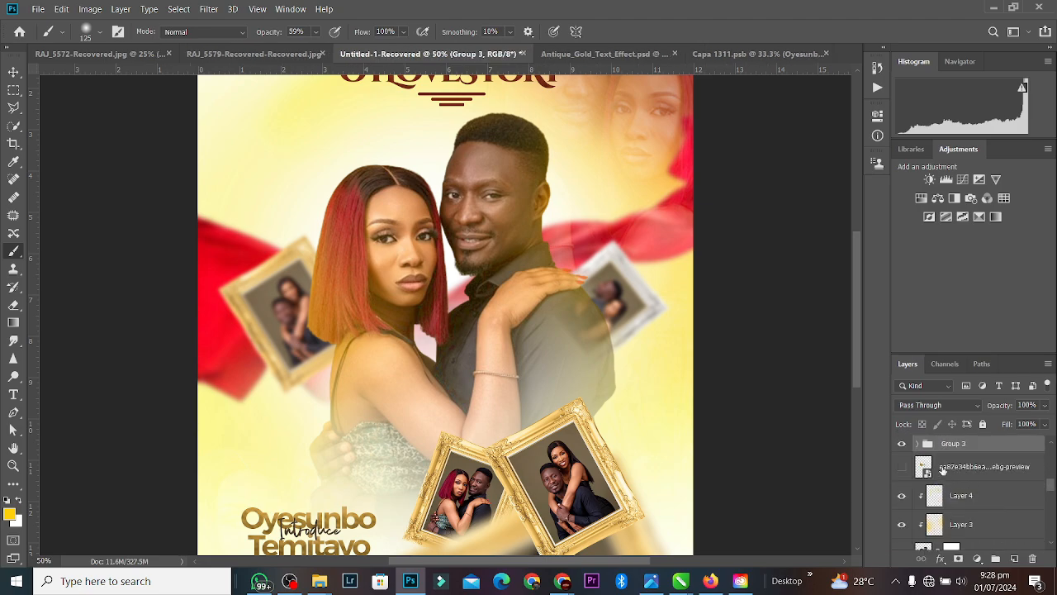
left_click_drag(1051, 486, 1051, 483)
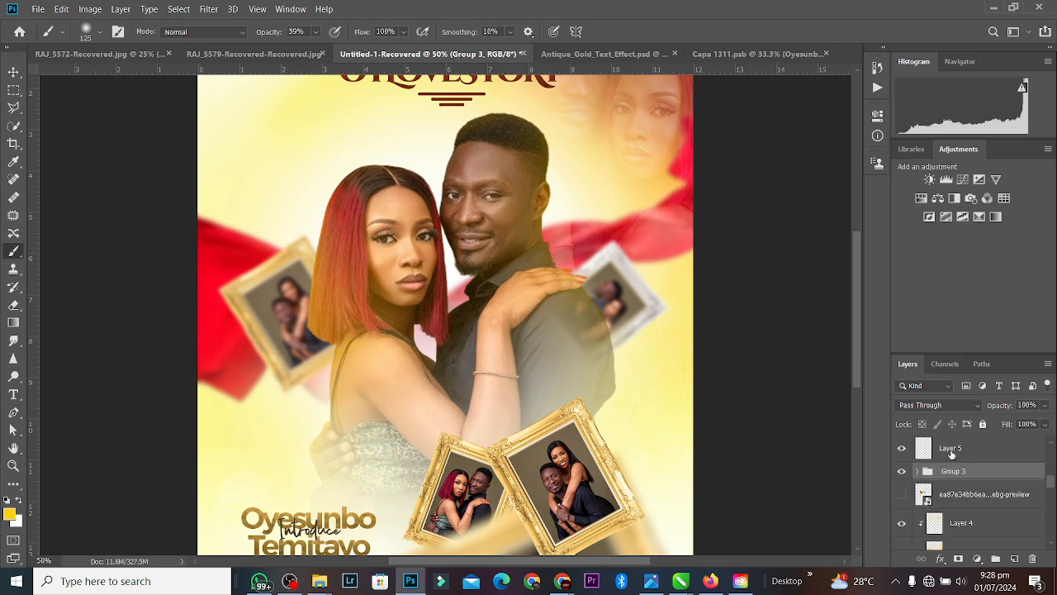
left_click(927, 457, "alt")
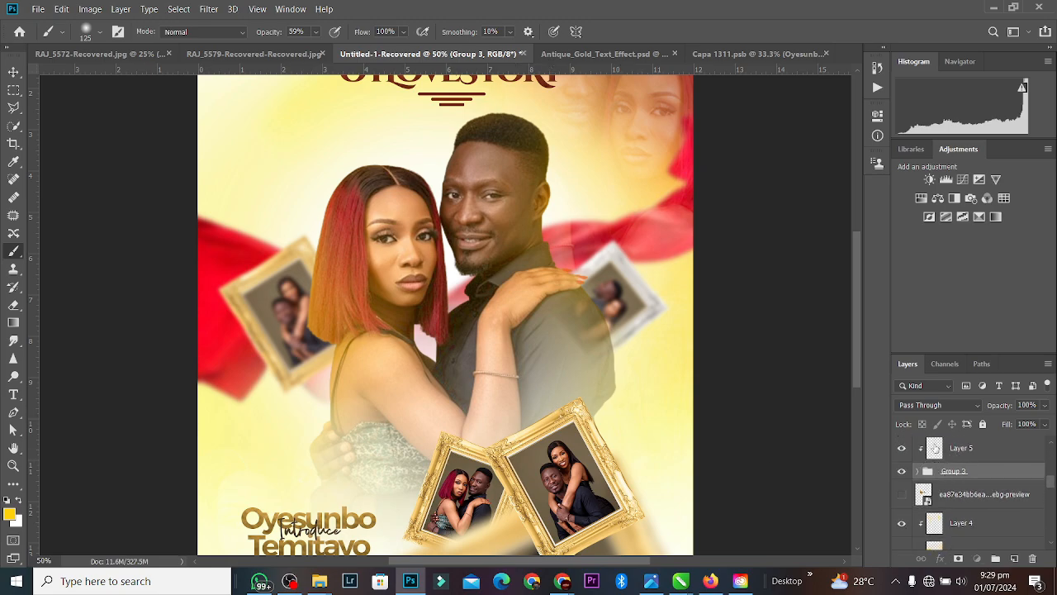
left_click(934, 448)
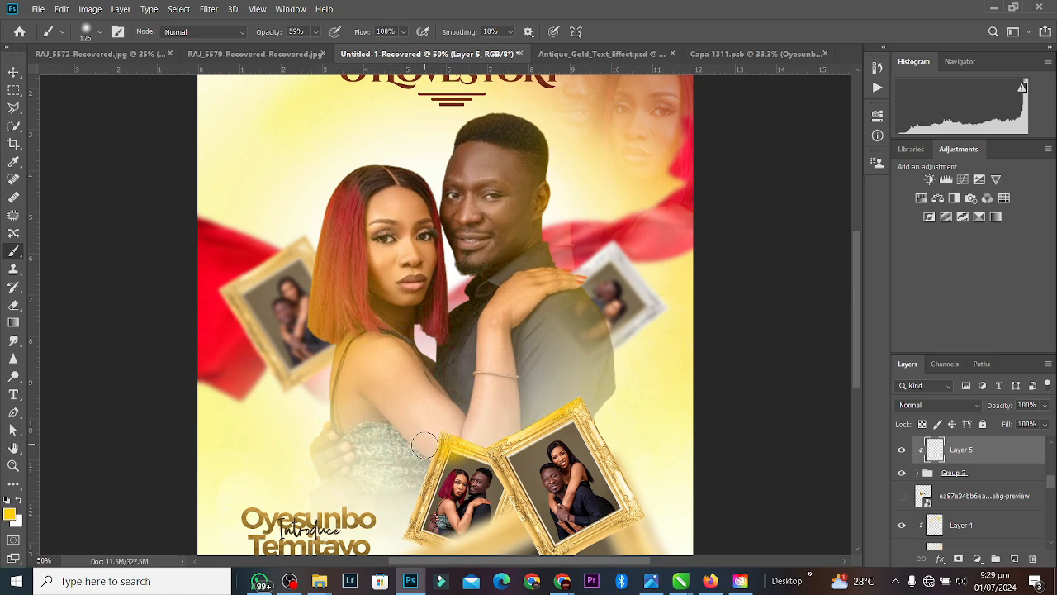
left_click_drag(492, 473, 558, 563)
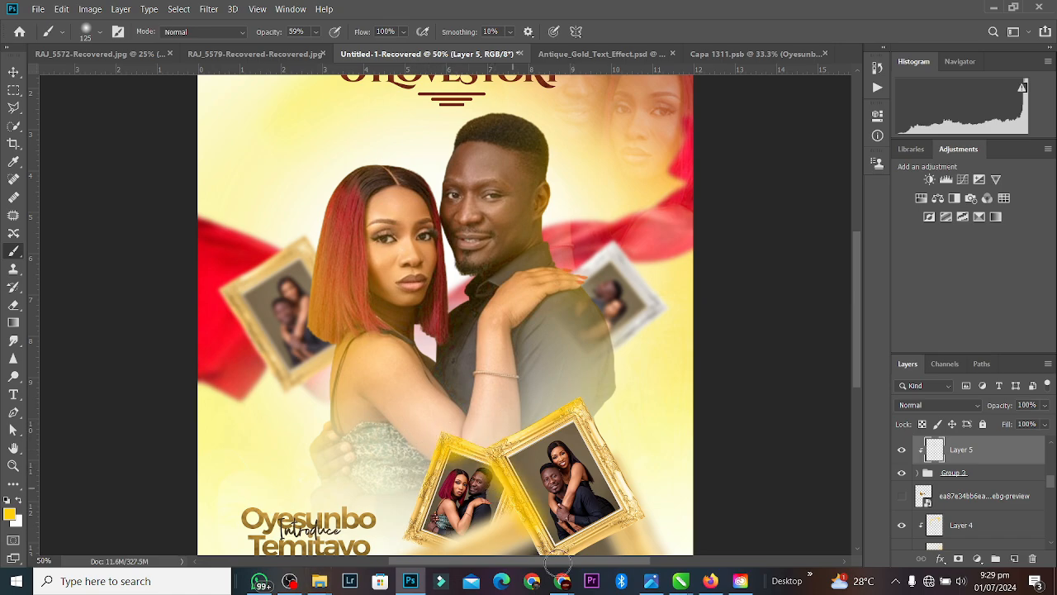
key("ctrl+z")
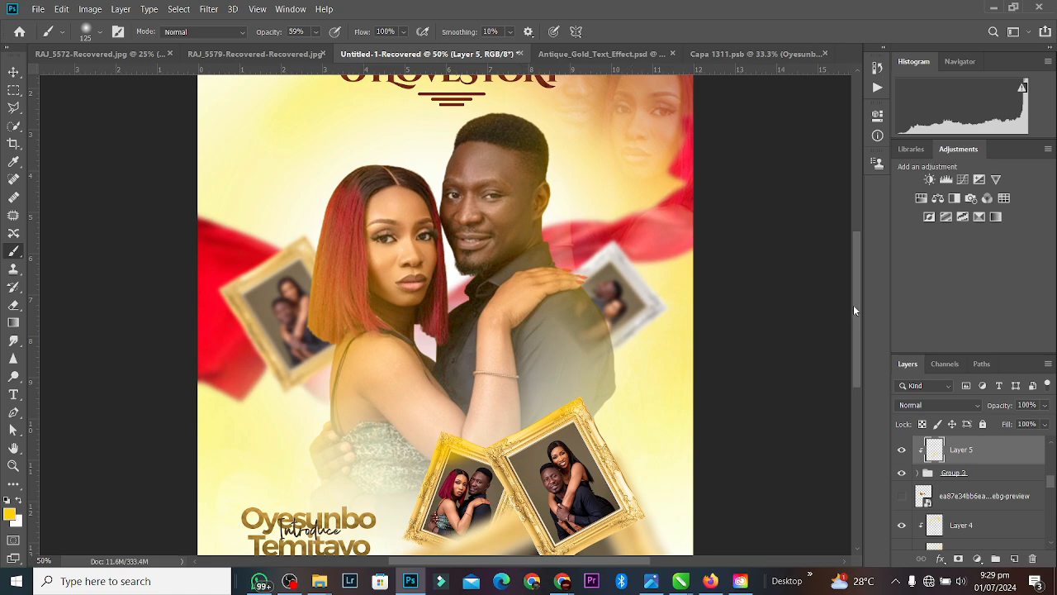
Step: Set Layer 5's blend mode to Overlay
left_click_drag(853, 305, 851, 360)
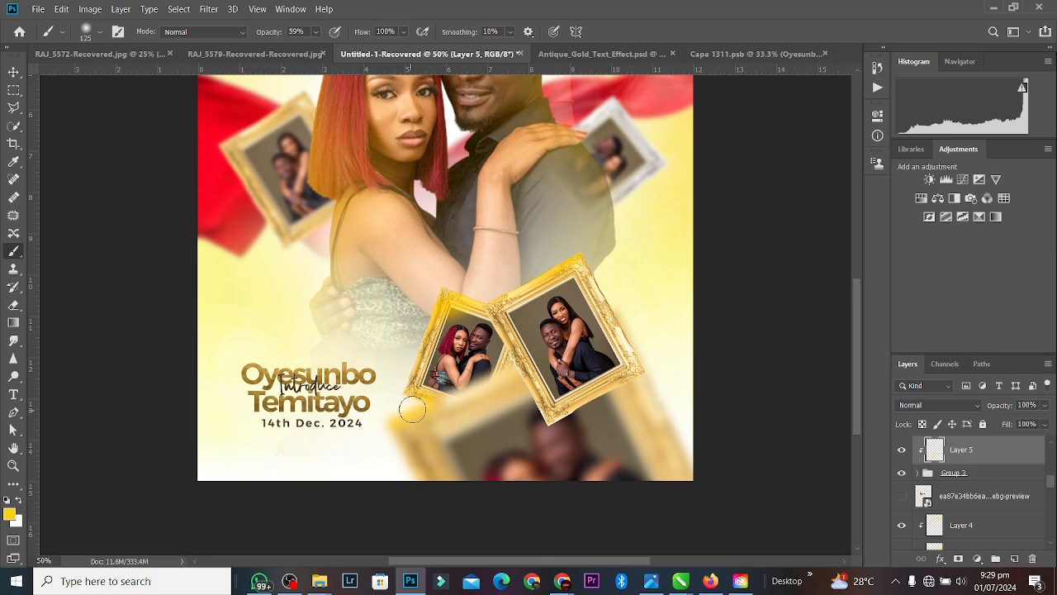
left_click_drag(411, 409, 628, 343)
key("ctrl+z")
mouse_move(562, 580)
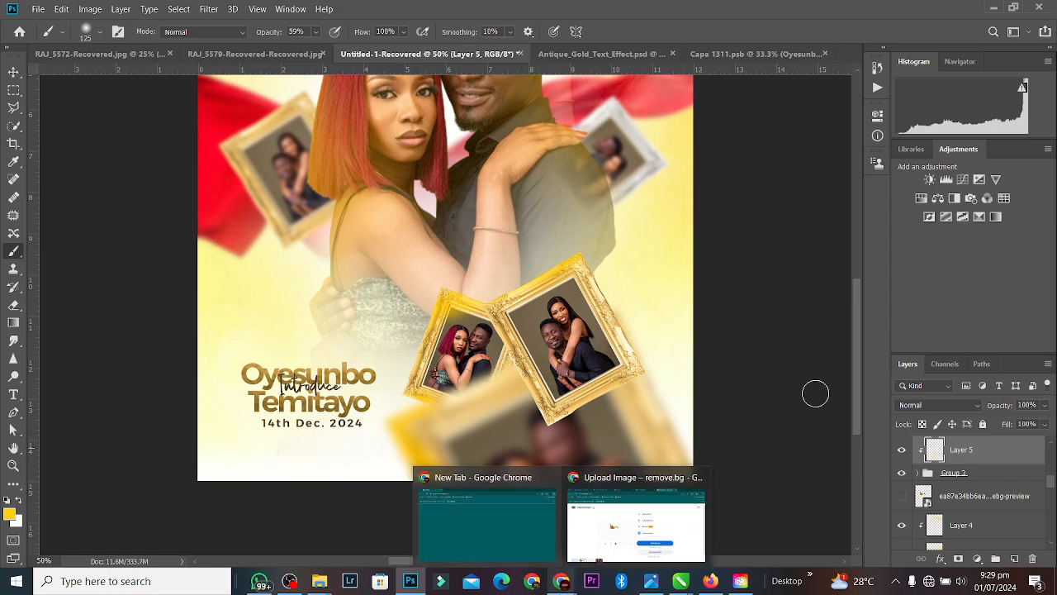
left_click(938, 405)
left_click(924, 390)
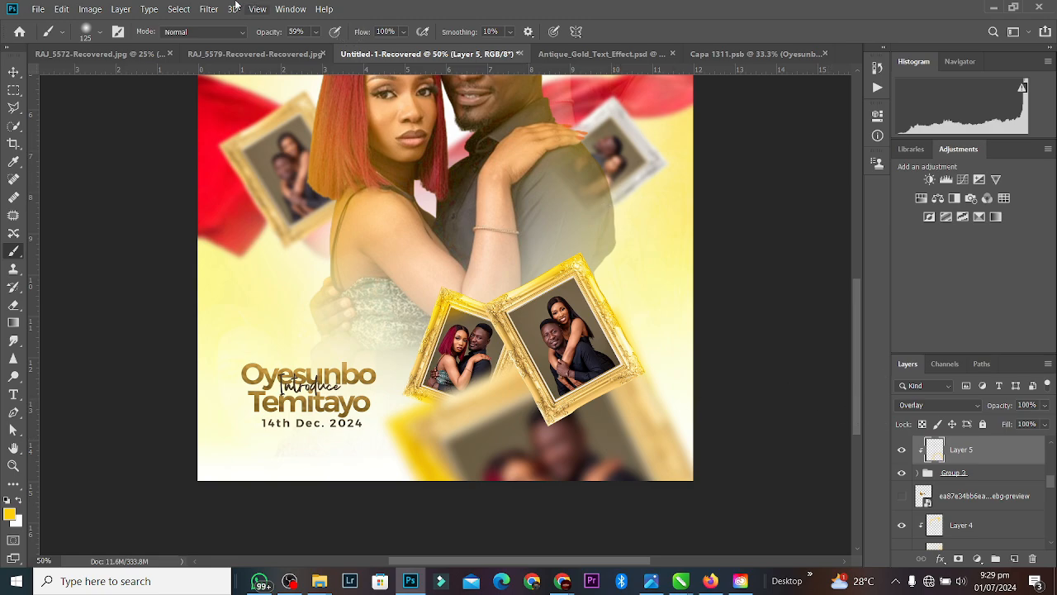
Step: Apply a Gaussian Blur with a 69.7 px radius to Layer 5
left_click(208, 8)
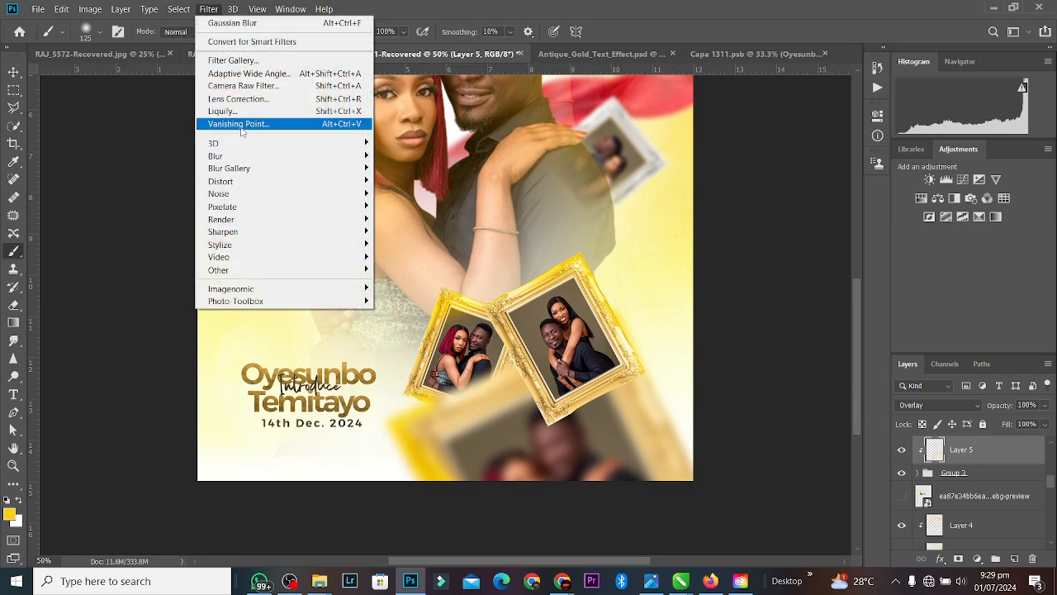
left_click(220, 23)
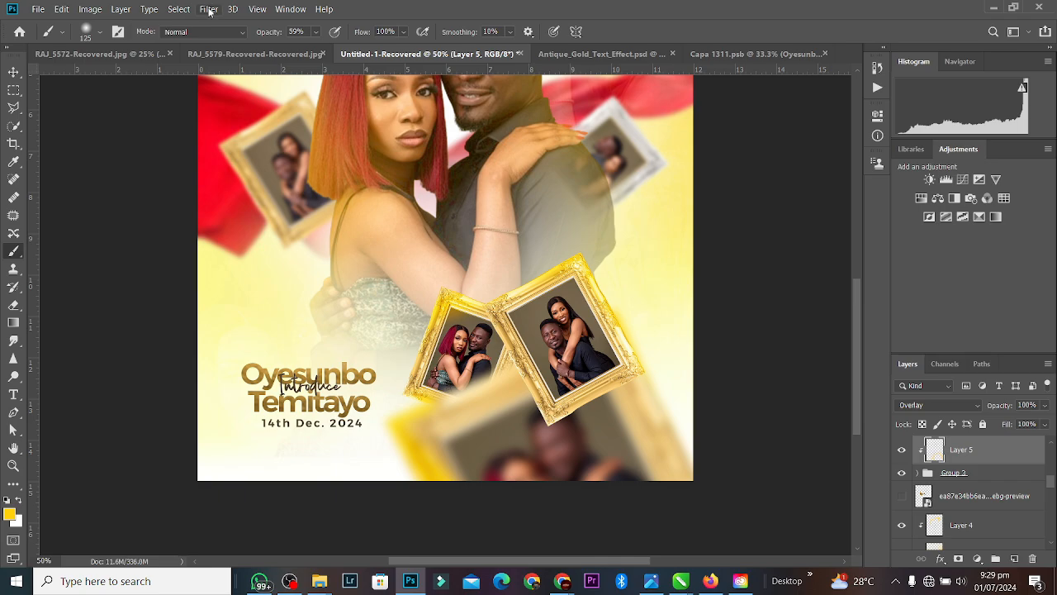
left_click(209, 10)
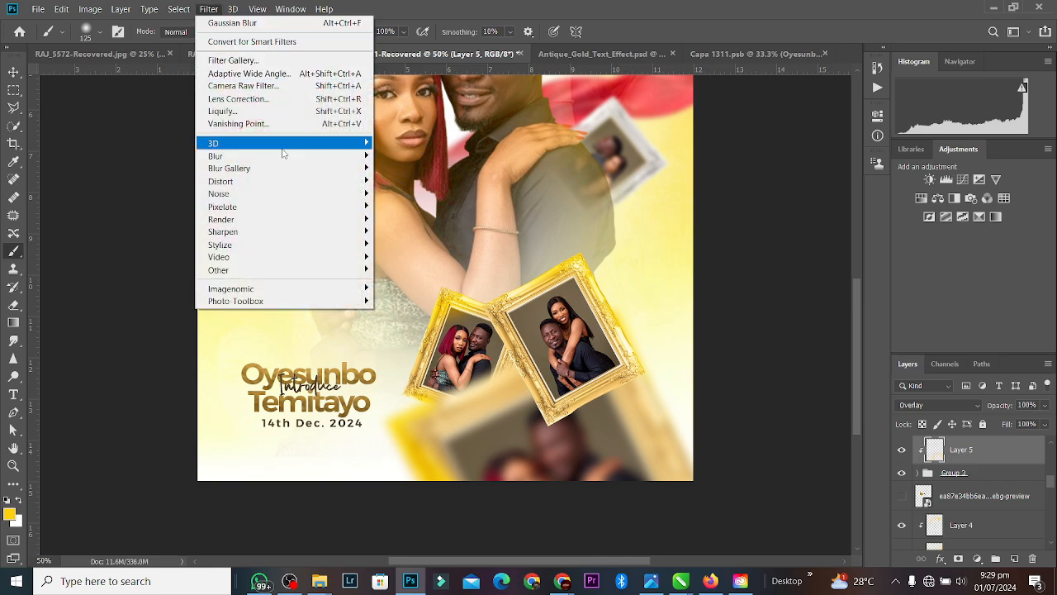
mouse_move(280, 156)
left_click(432, 206)
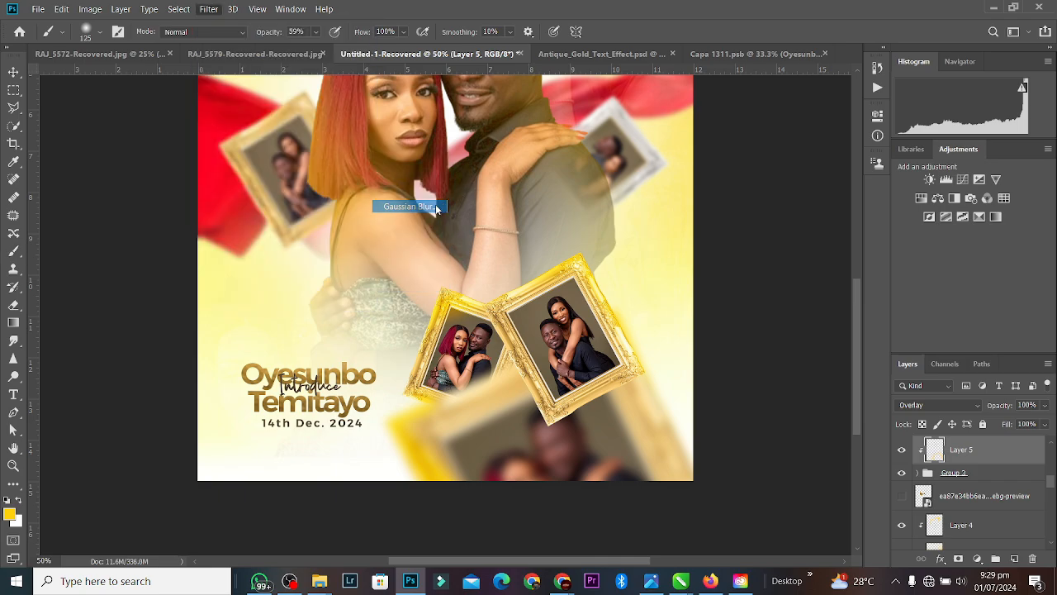
left_click_drag(681, 294, 712, 295)
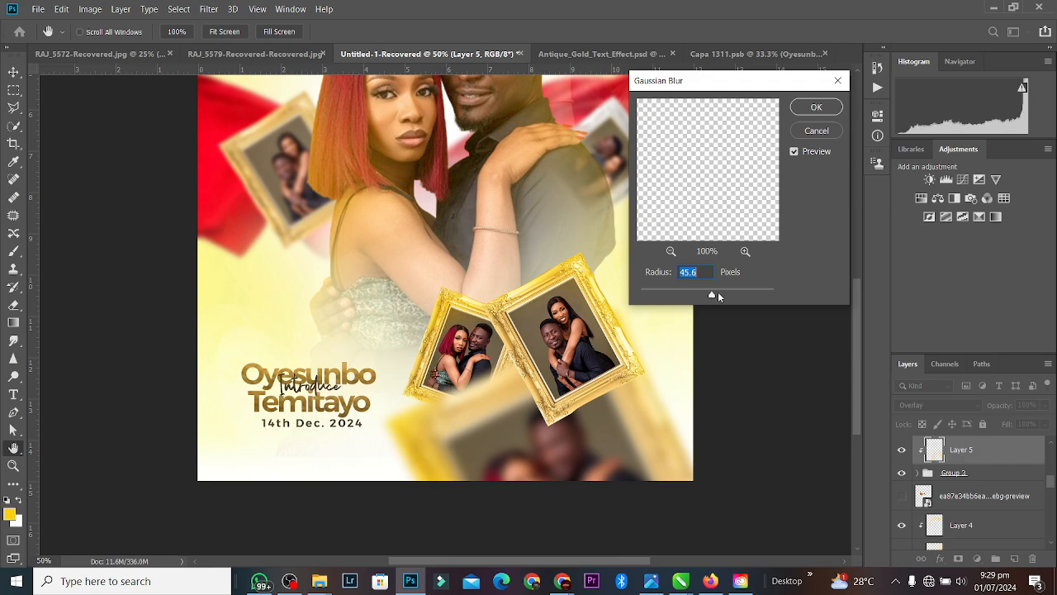
left_click(816, 107)
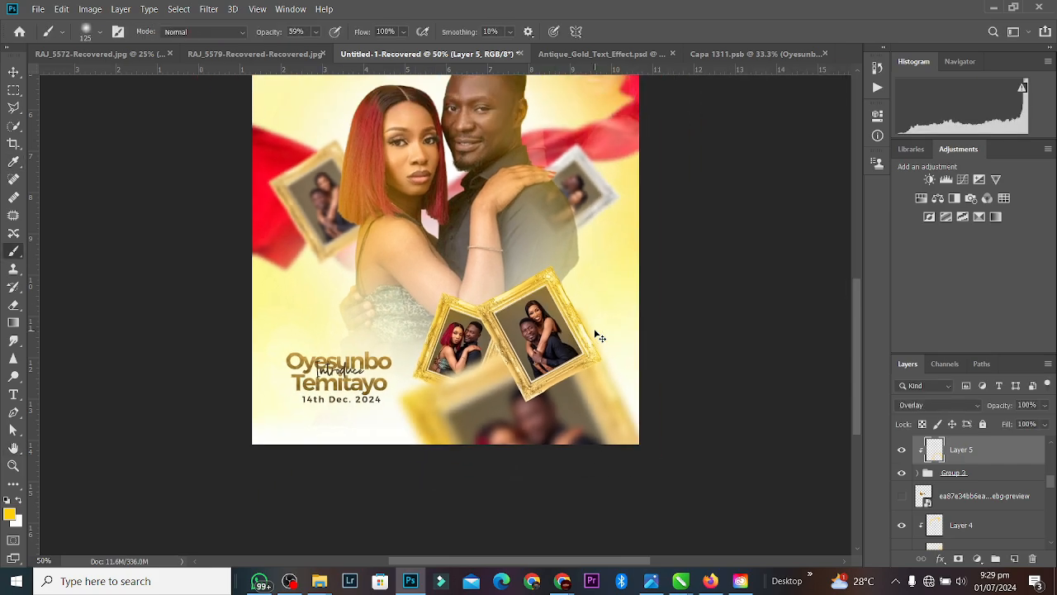
Step: Nudge the Levels 1 copy 2 image slightly up and to the right
key("ctrl+minus")
key("ctrl+minus")
key("ctrl+plus")
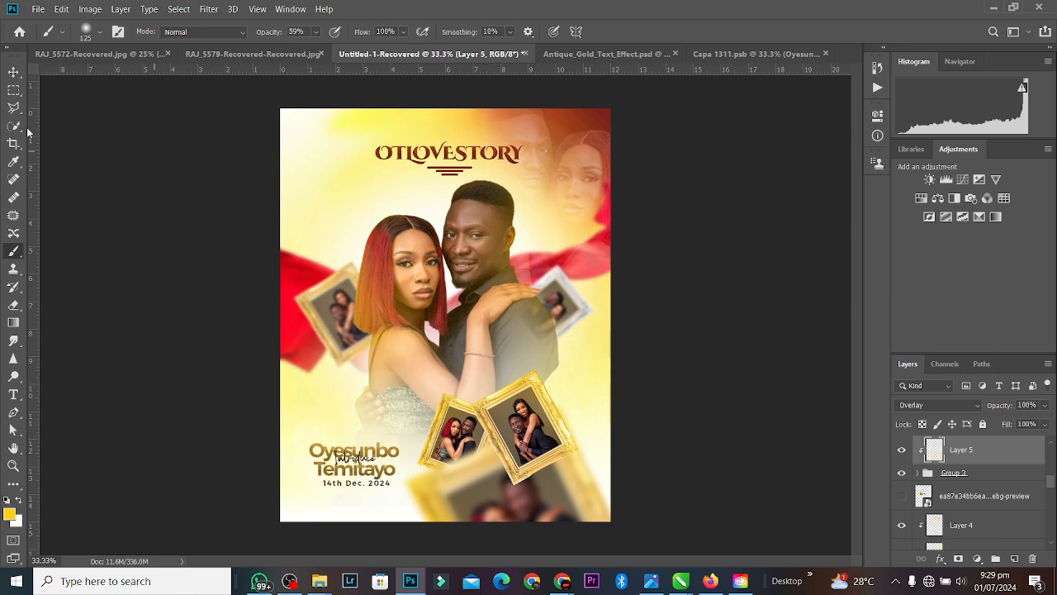
left_click(14, 72)
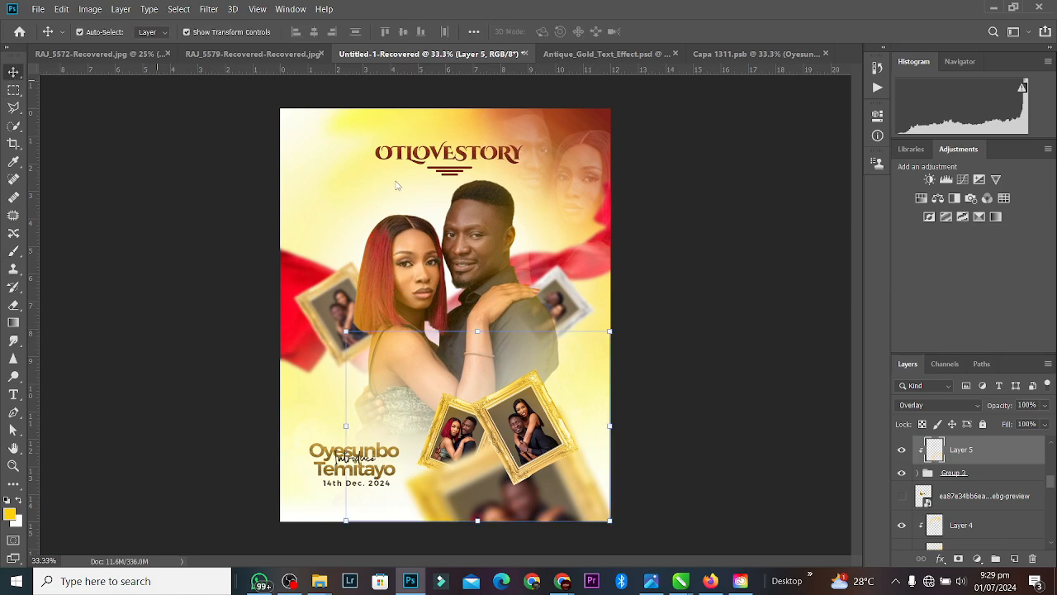
left_click(720, 225)
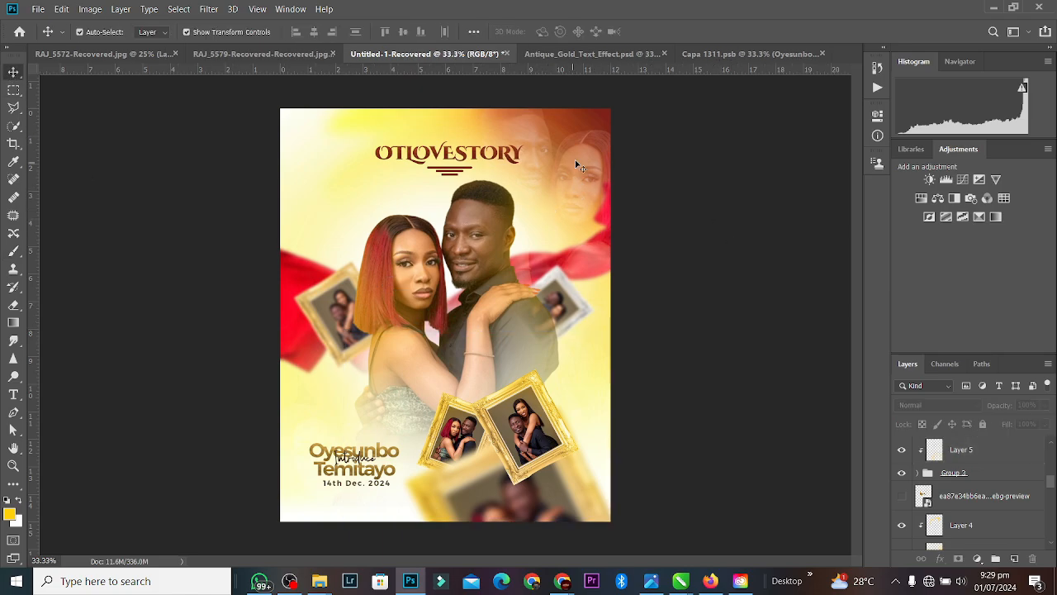
left_click_drag(576, 165, 589, 142)
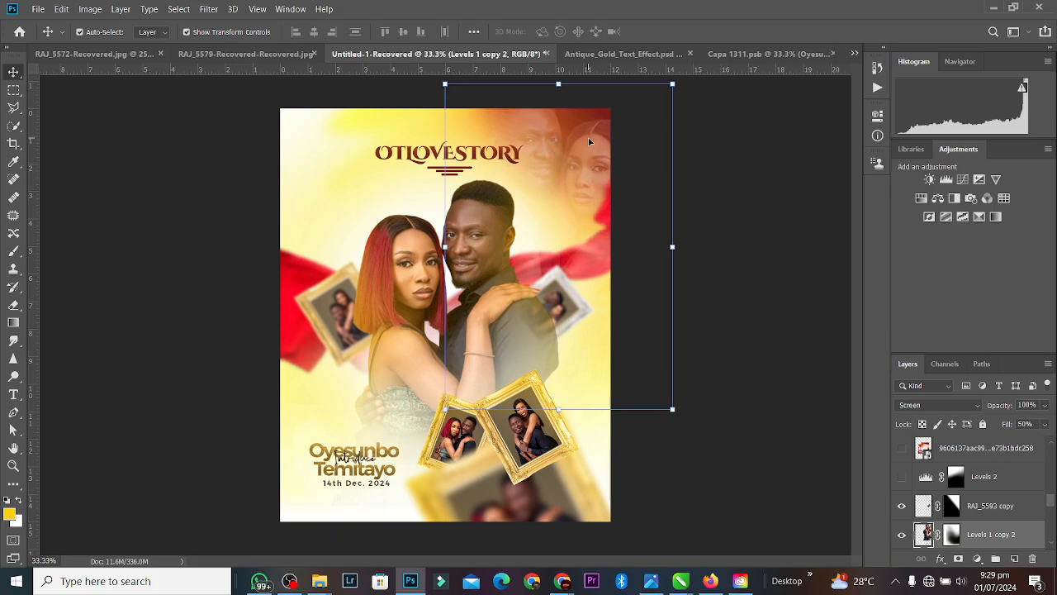
left_click(779, 231)
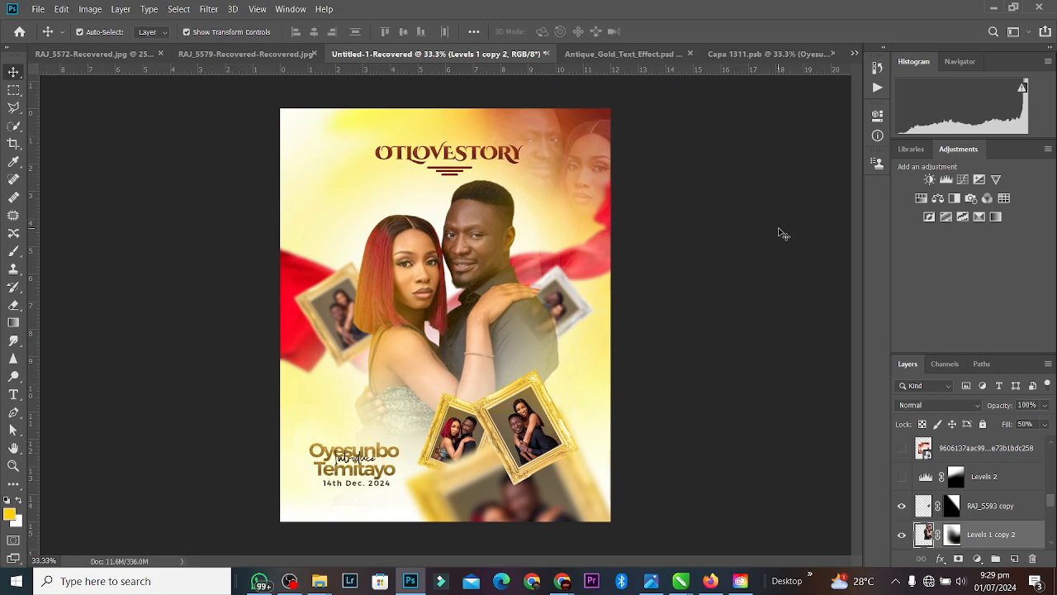
Step: Erase the Levels 1 copy 2 mask with white over the red ribbon right of the couple
left_click(555, 259)
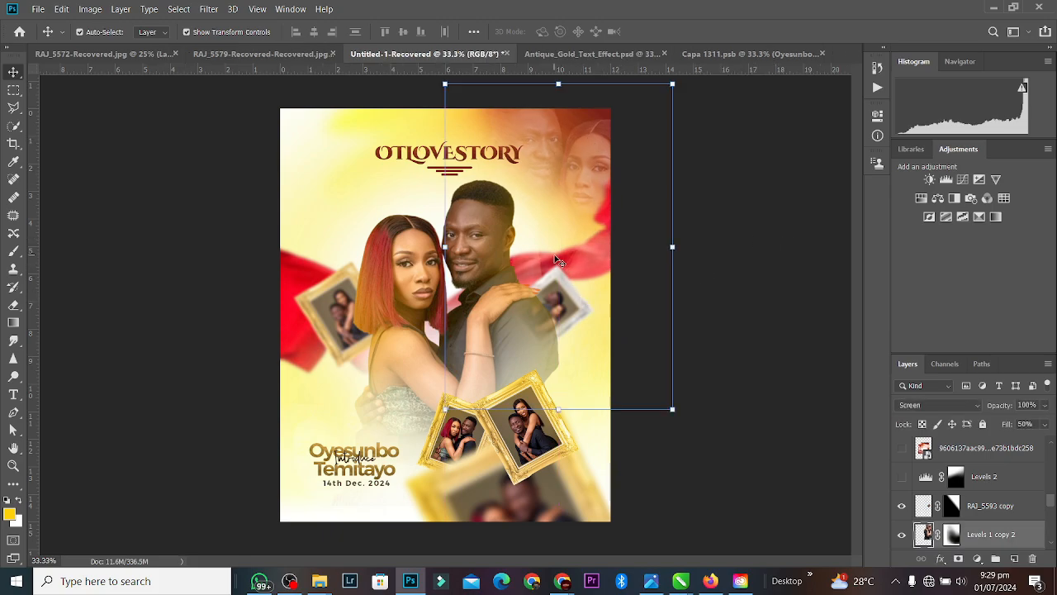
left_click(951, 534)
left_click(13, 305)
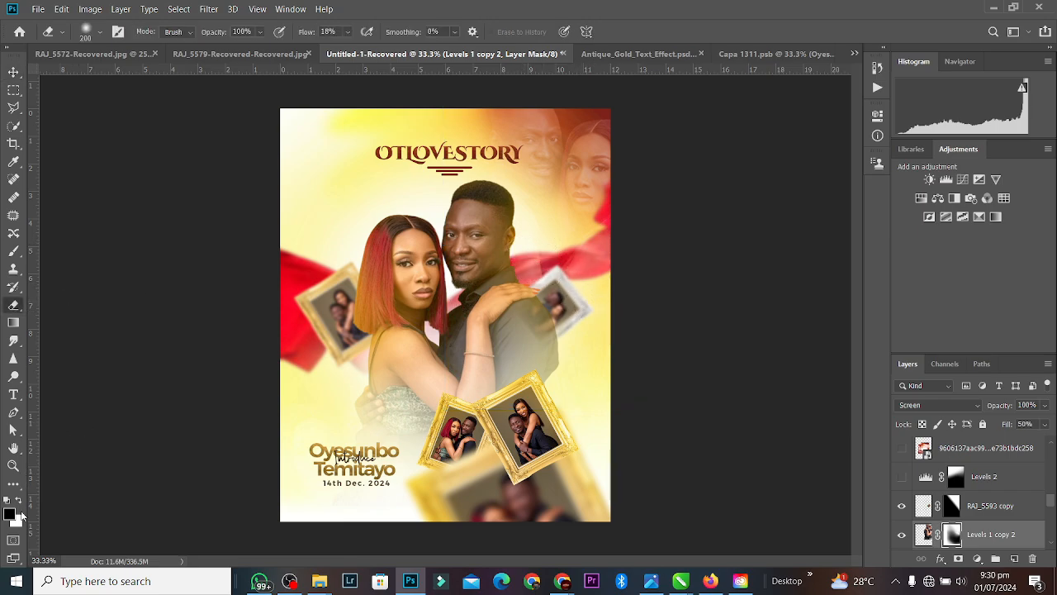
left_click(19, 501)
mouse_move(533, 251)
left_mouse_down()
mouse_move(551, 237)
mouse_move(527, 269)
mouse_move(587, 308)
left_mouse_up()
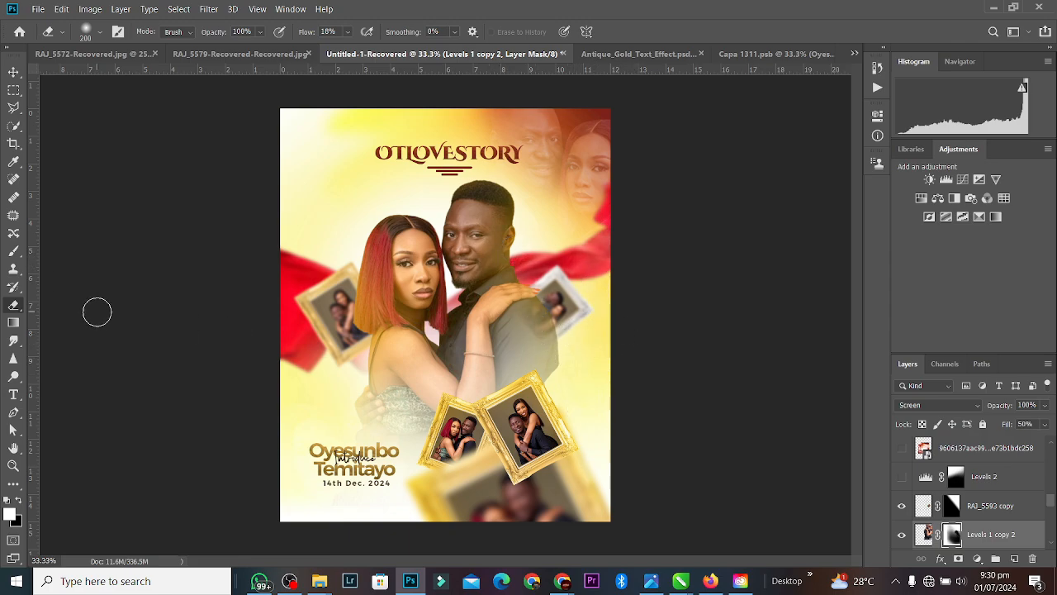
left_click(14, 71)
left_click(575, 305)
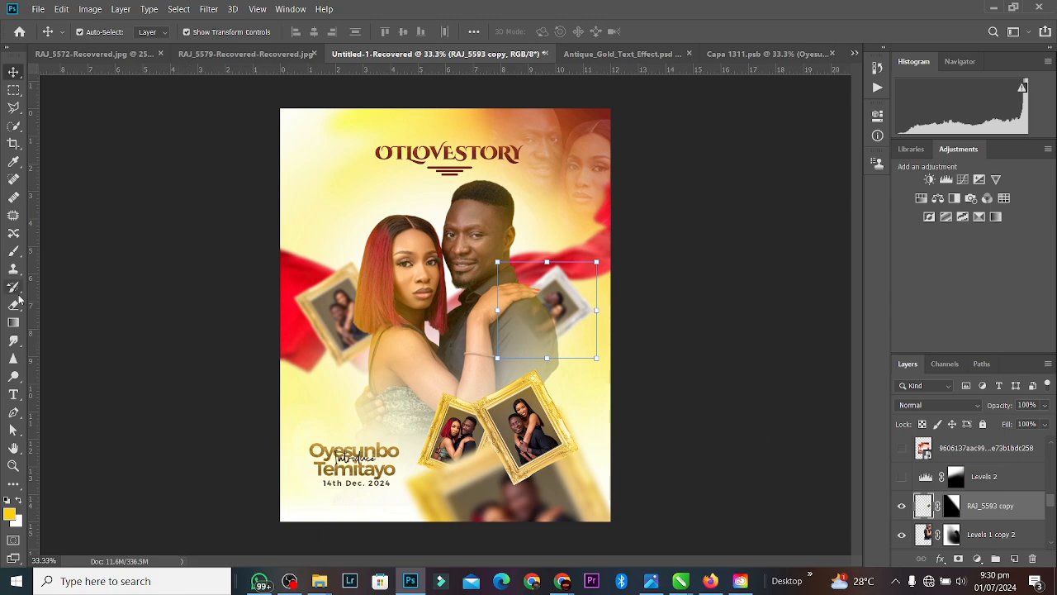
Step: Fade the small tilted frame by the man's shoulder with a gradient on the RAJ_5593 copy mask
left_click(13, 322)
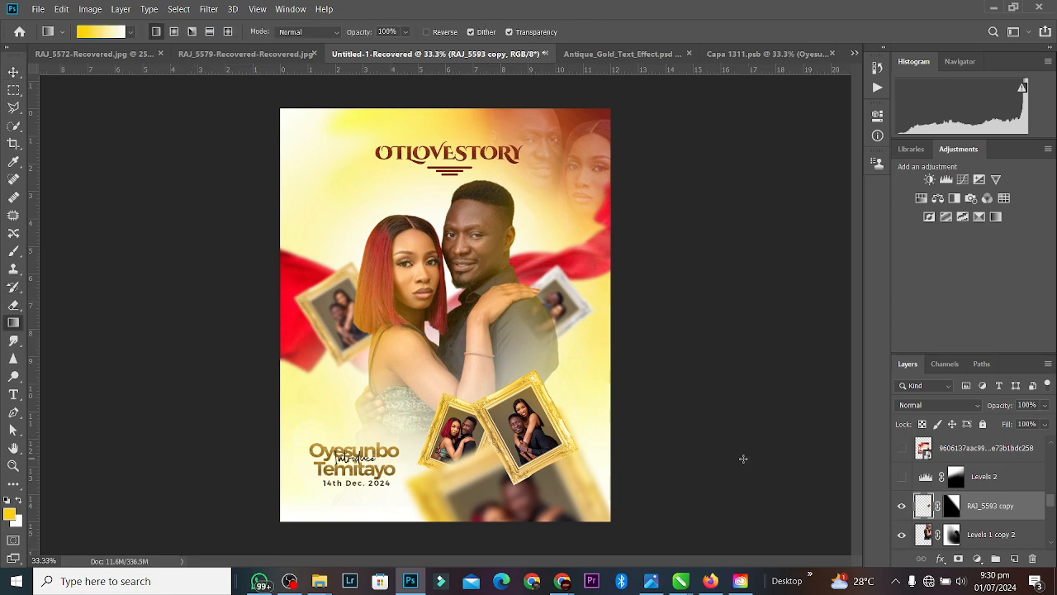
left_click(952, 505)
mouse_move(537, 327)
left_mouse_down()
mouse_move(553, 324)
mouse_move(537, 323)
left_mouse_up()
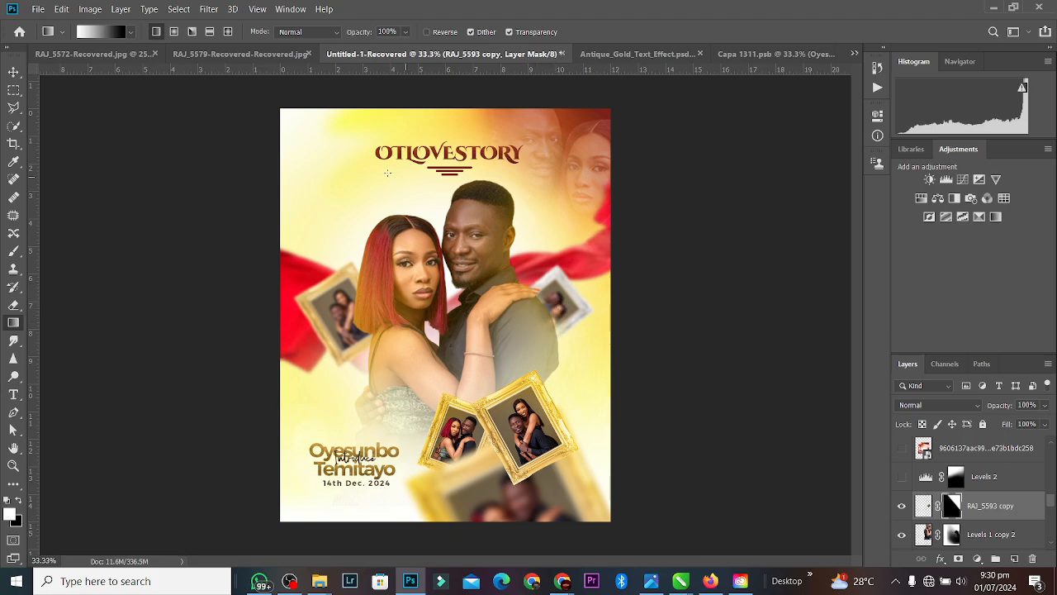
Step: Deselect the frame layer and check the whole poster, returning the view to 33.3% zoom
left_click(14, 72)
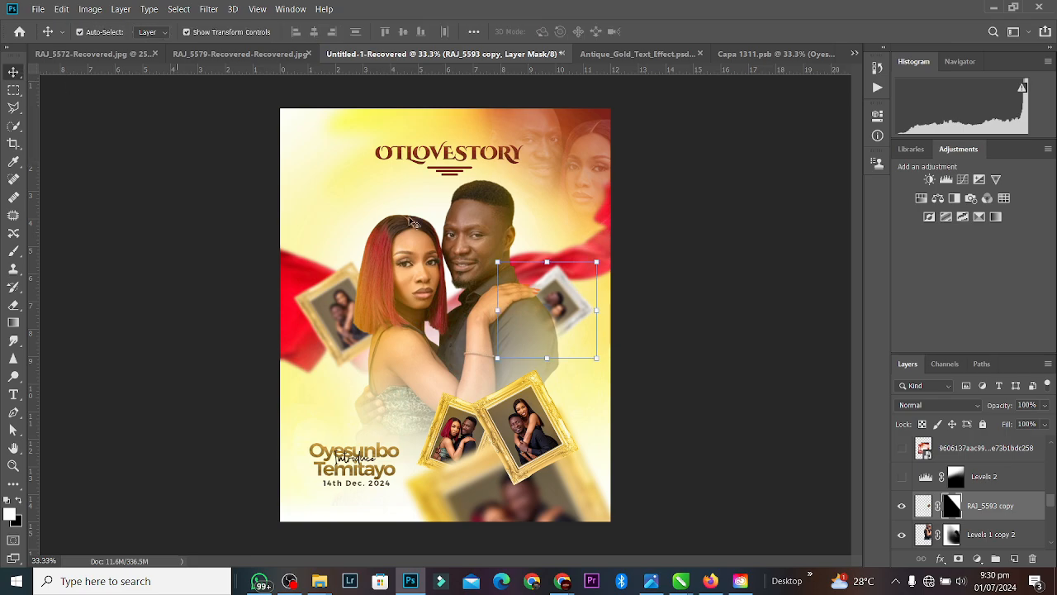
left_click(696, 317)
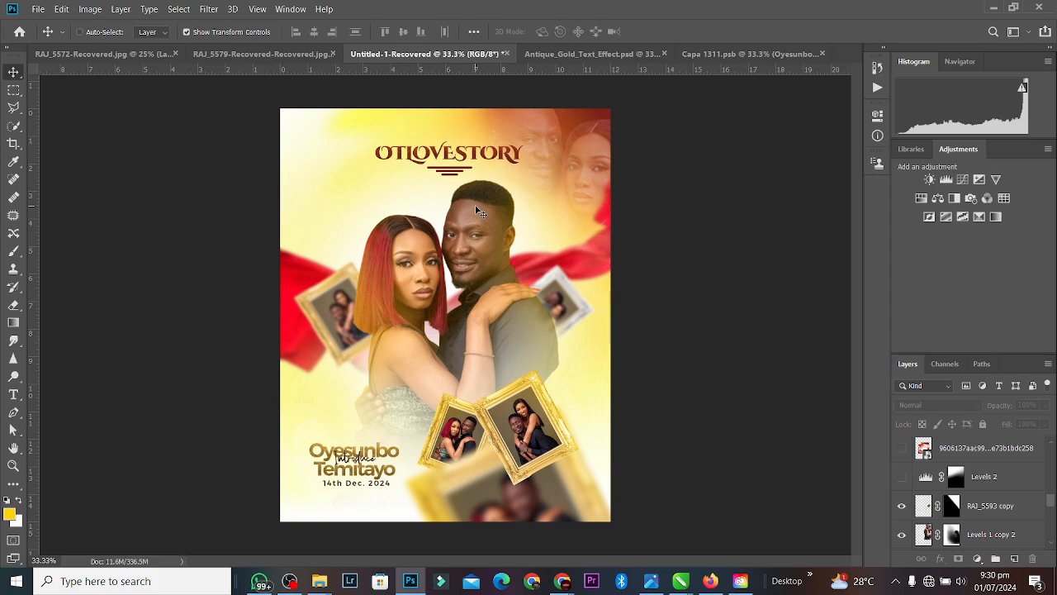
key("ctrl+minus")
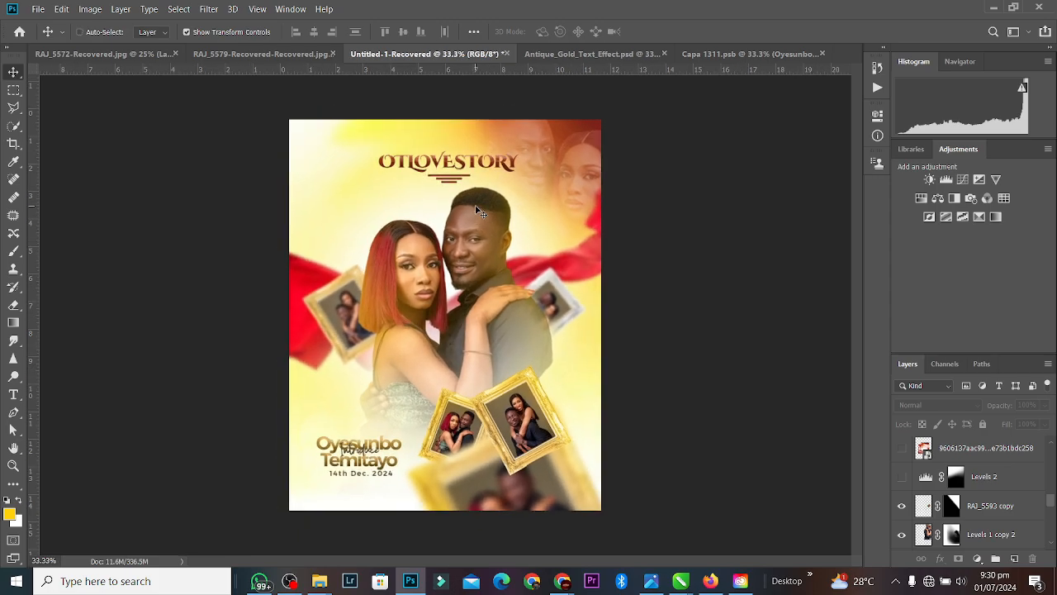
key("ctrl+plus")
key("ctrl+minus")
key("ctrl+plus")
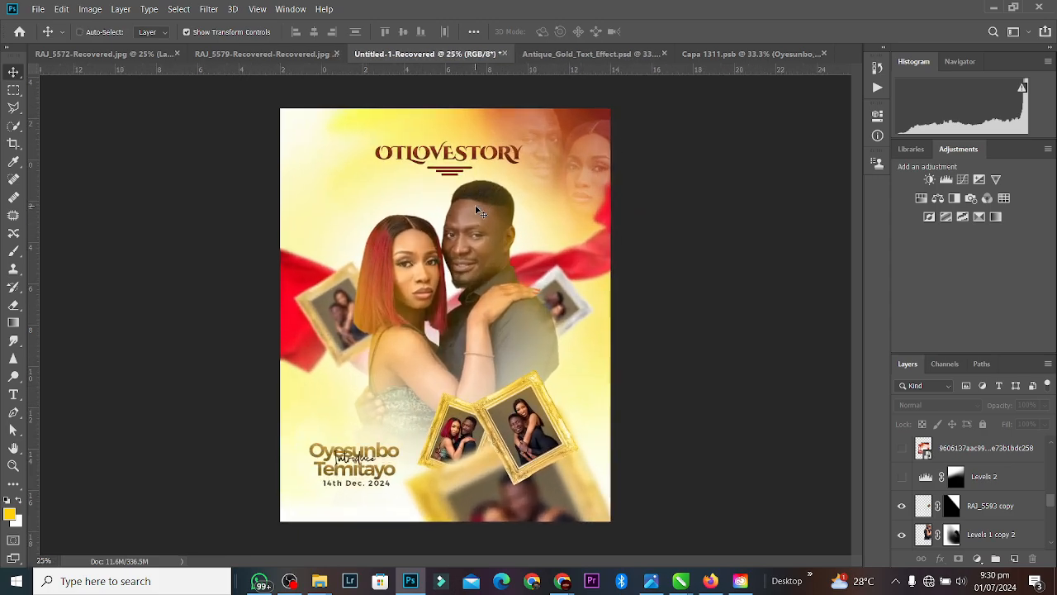
key("ctrl+minus")
key("ctrl+plus")
key("ctrl+minus")
key("ctrl+plus")
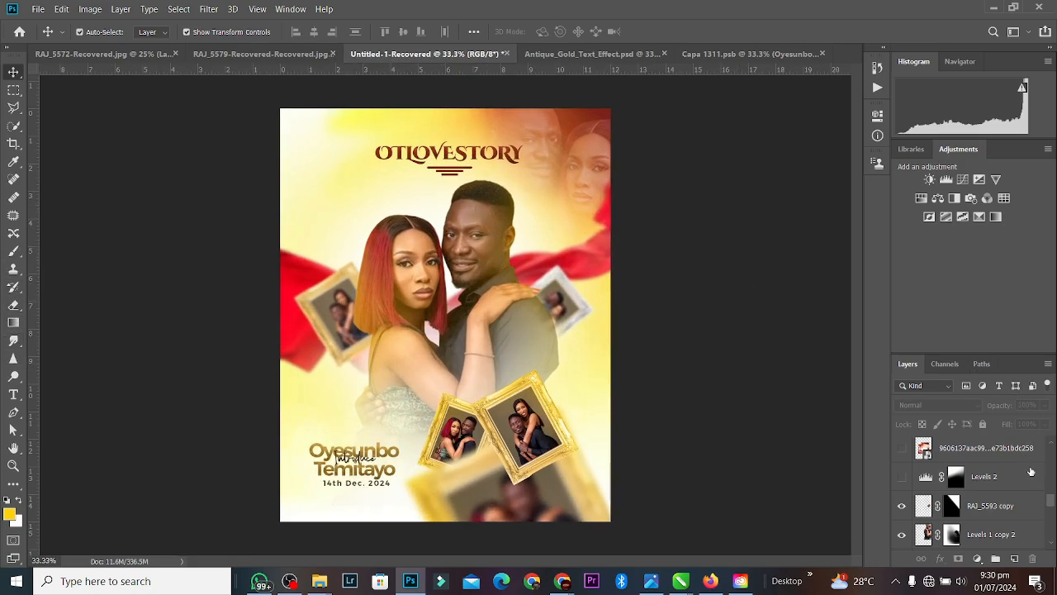
scroll(1052, 500, "up", 3)
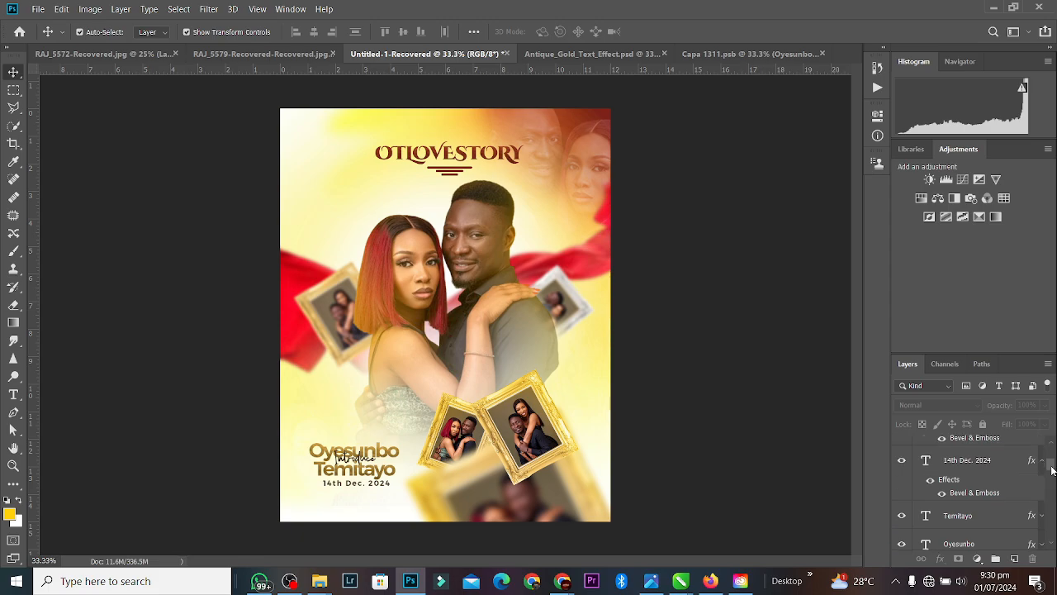
left_click(574, 221)
left_click(361, 185)
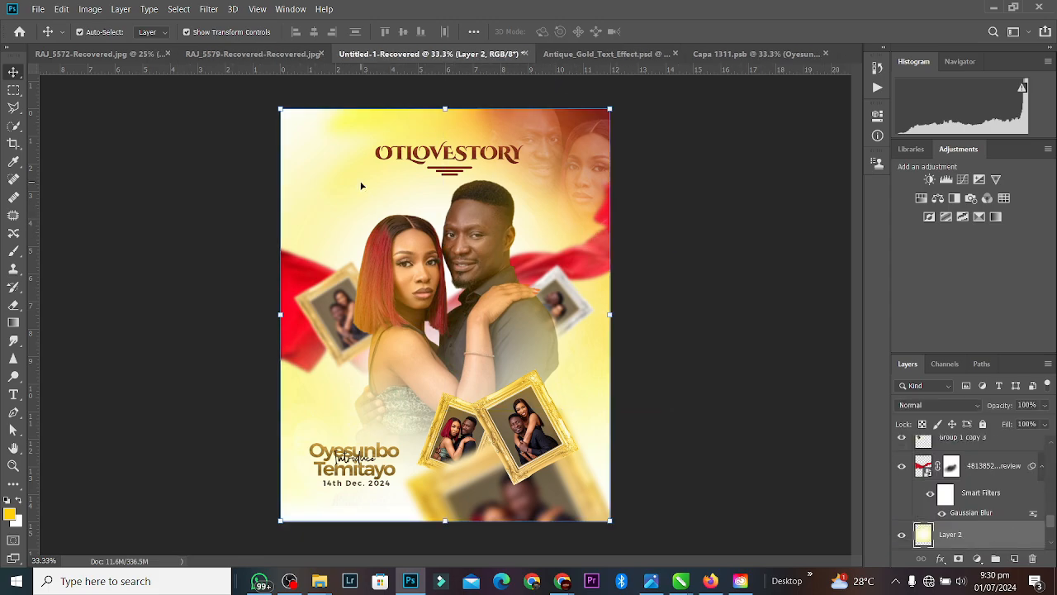
key("ctrl+j")
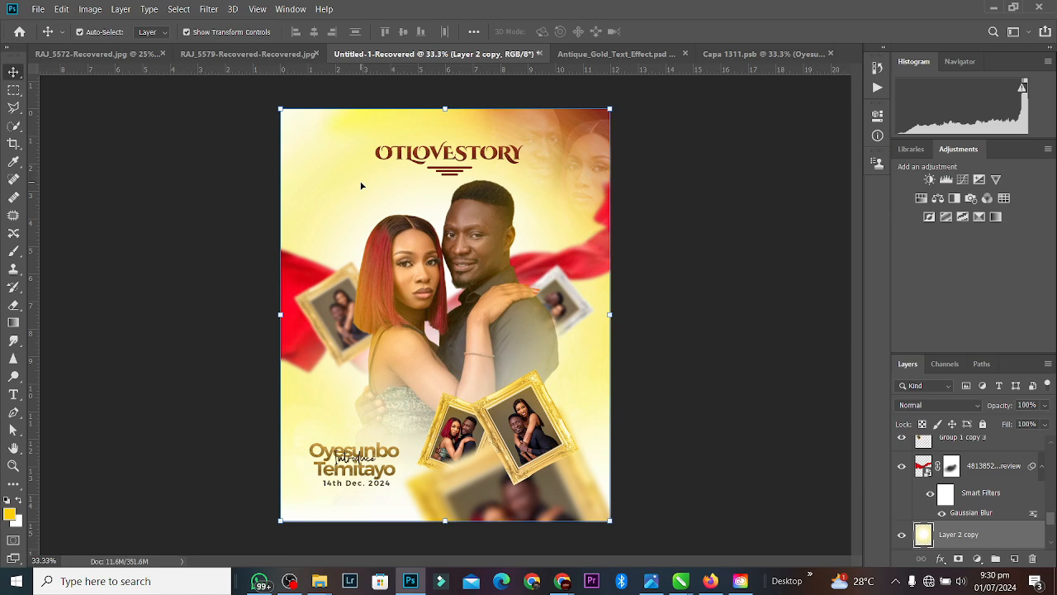
key("ctrl+j")
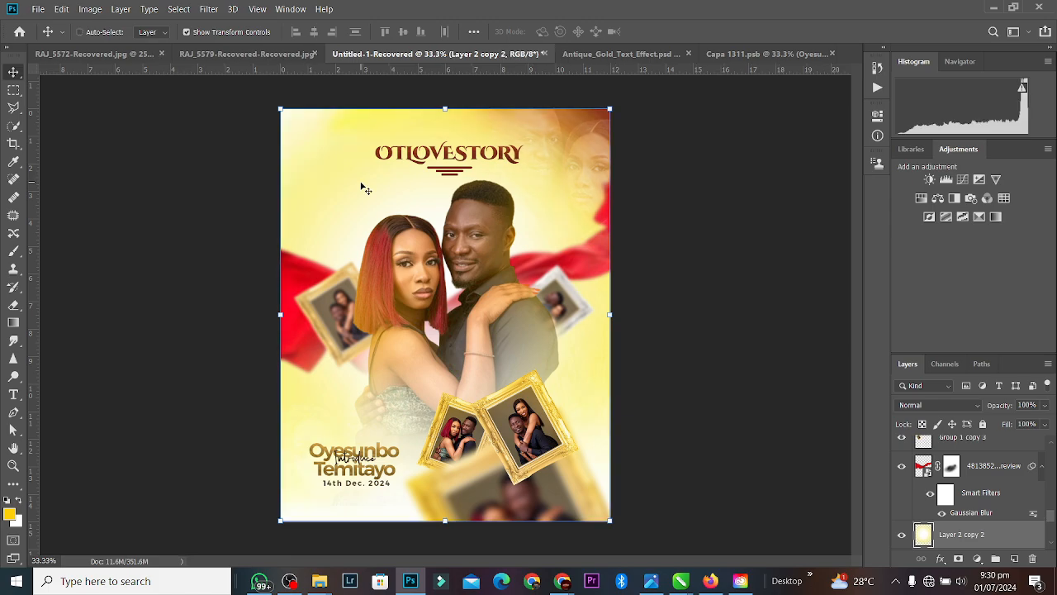
key("ctrl+bracketright")
key("ctrl+bracketright")
key("ctrl+bracketright")
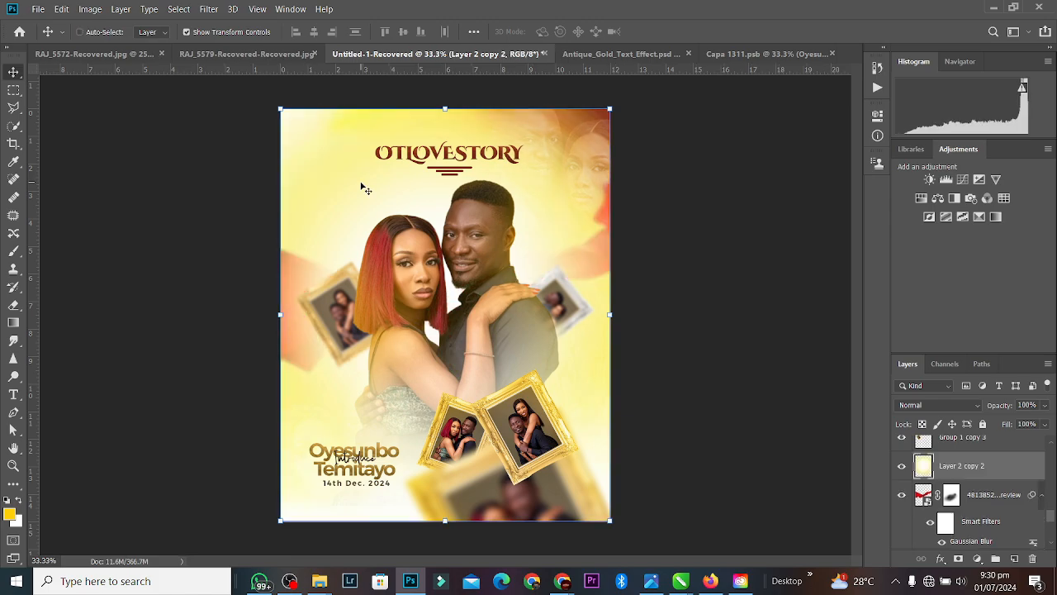
key("ctrl+bracketright")
key("ctrl+bracketright")
key("ctrl+bracketright")
key("ctrl+bracketright")
key("ctrl+bracketright")
key("ctrl+bracketright")
key("ctrl+bracketright")
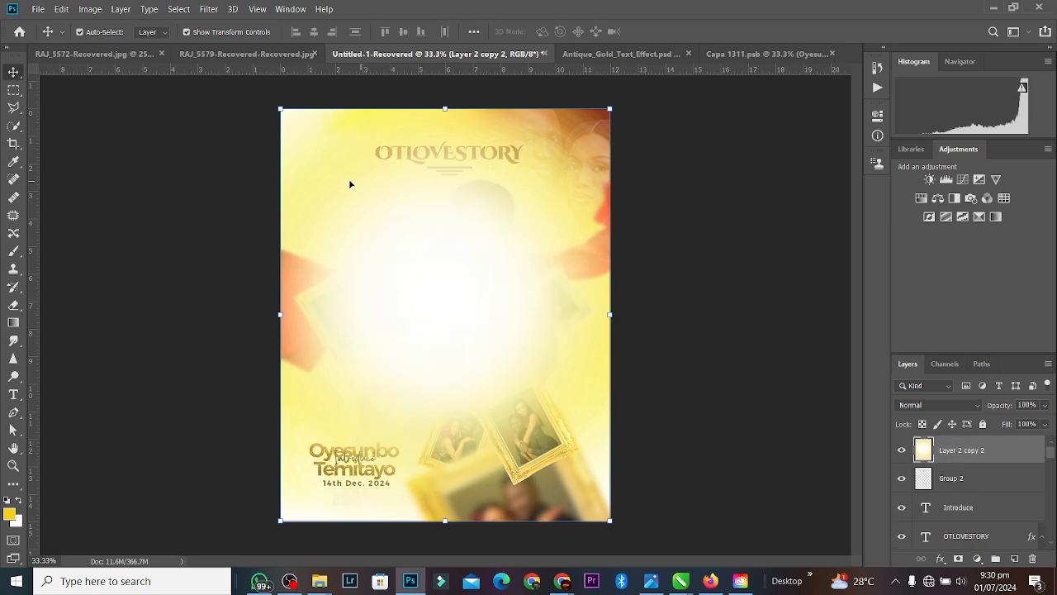
left_click_drag(448, 108, 421, 480)
left_click_drag(432, 519, 541, 396)
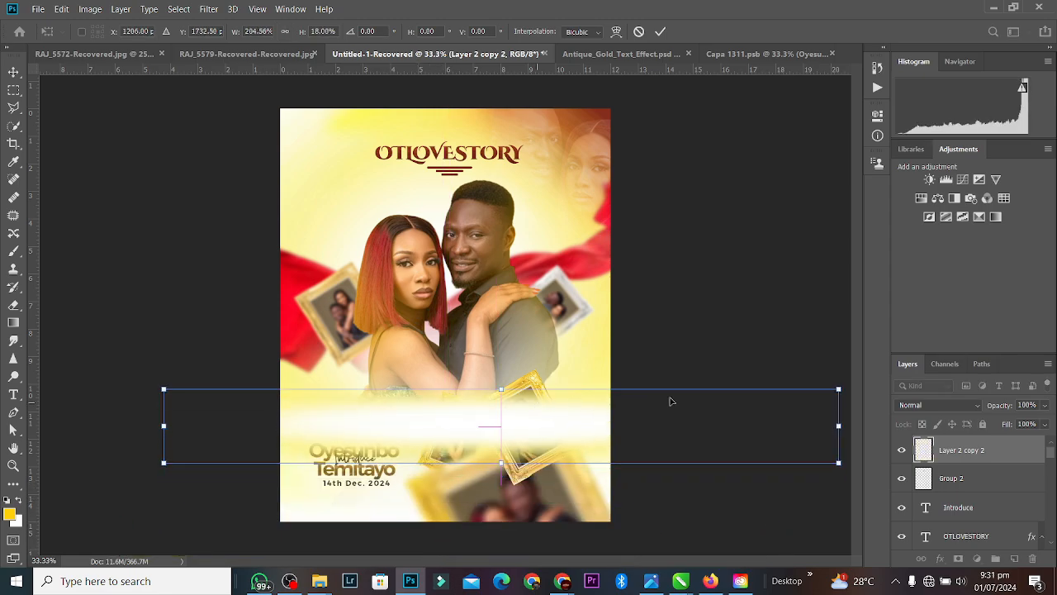
left_click_drag(839, 387, 361, 401)
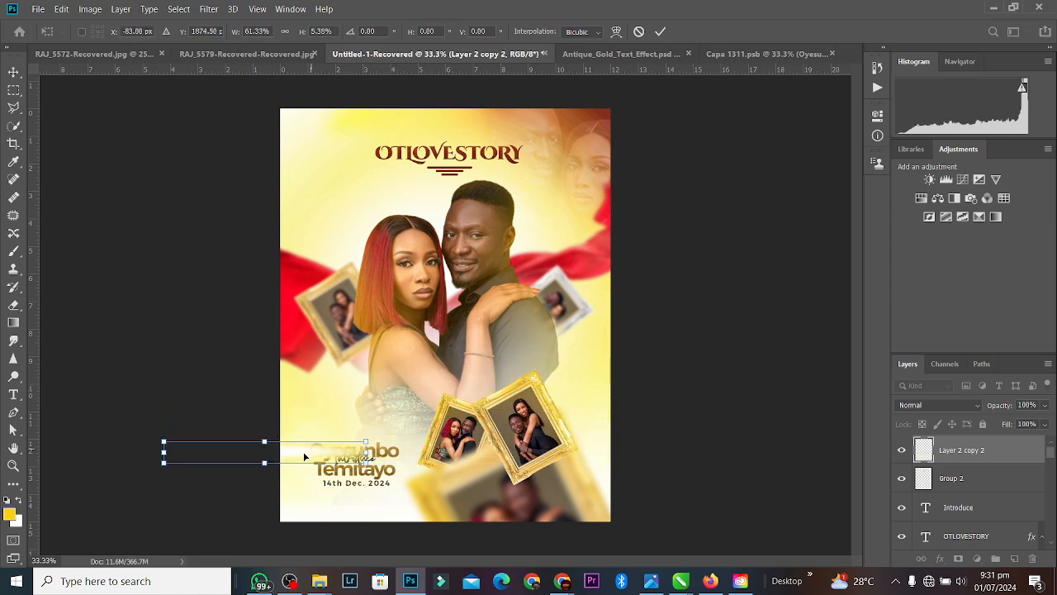
left_click_drag(305, 457, 546, 438)
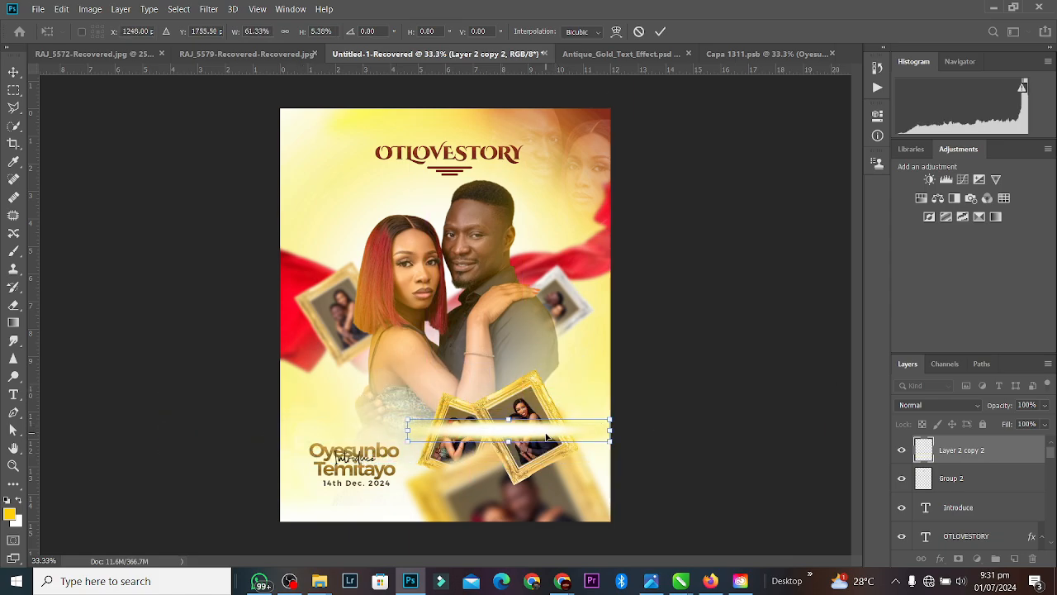
key("ctrl+plus")
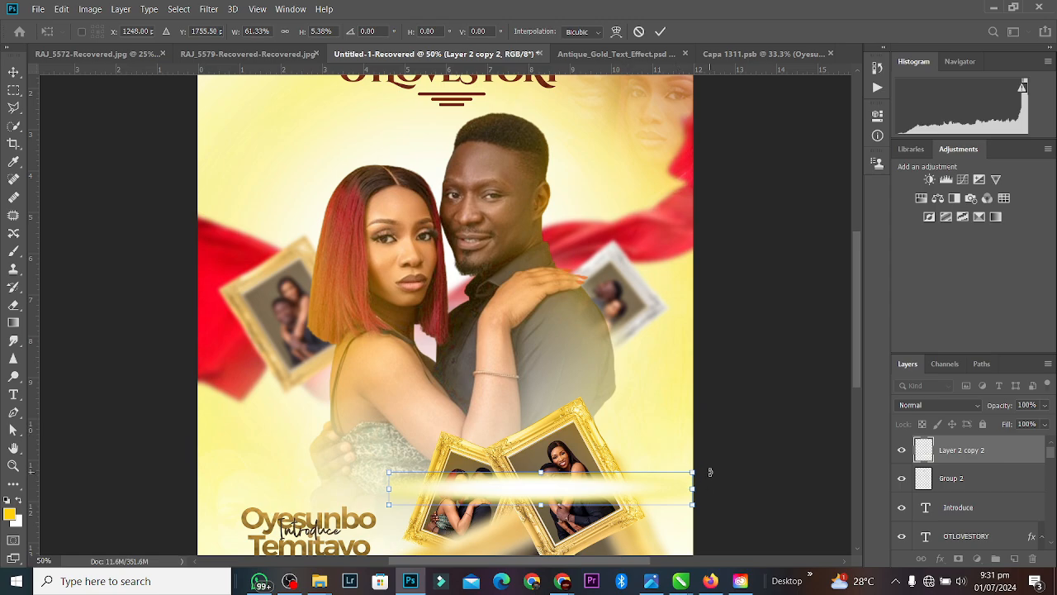
left_click_drag(710, 462, 658, 412)
left_click_drag(569, 496, 548, 420)
key("ctrl+z")
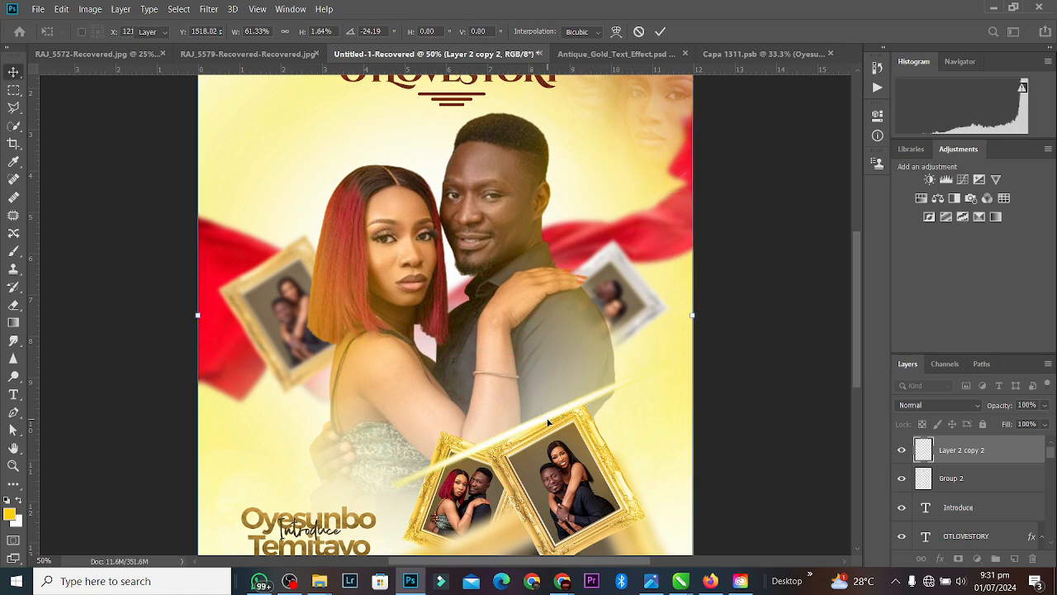
key("Return")
left_click(950, 407)
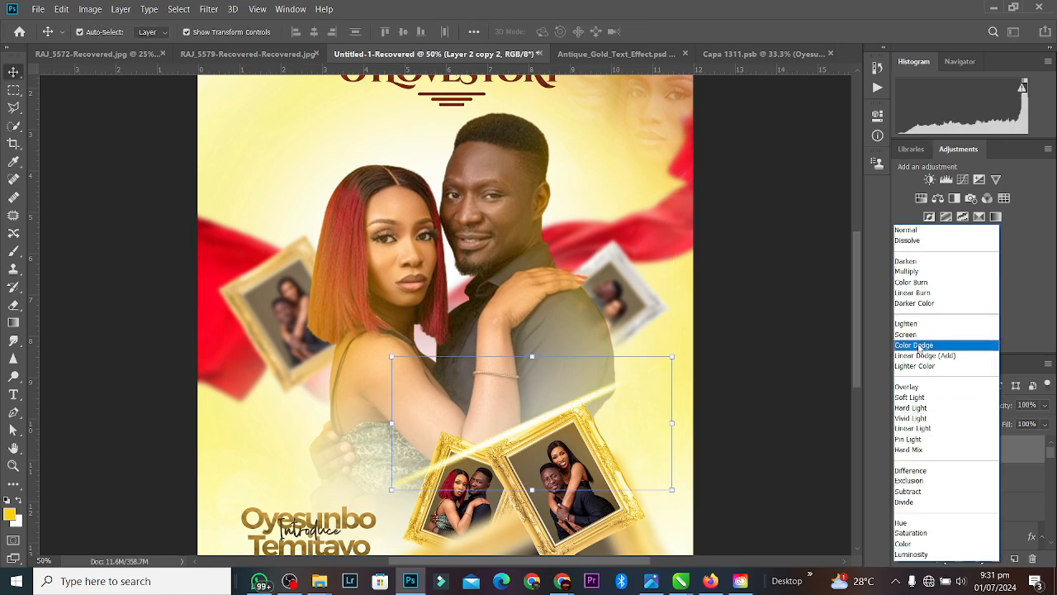
left_click(912, 387)
left_click_drag(573, 409, 620, 388)
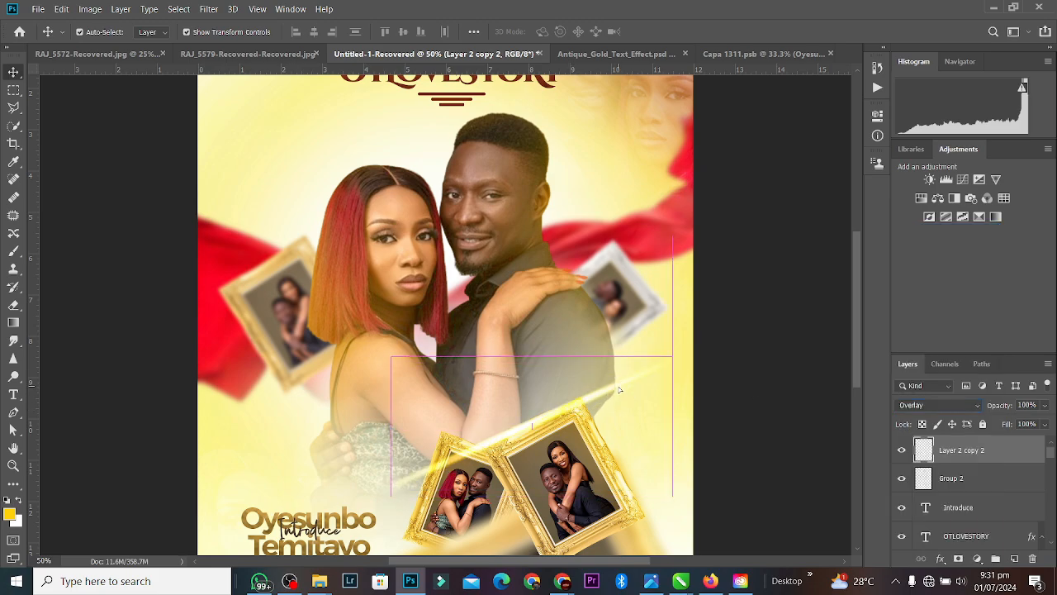
key("Delete")
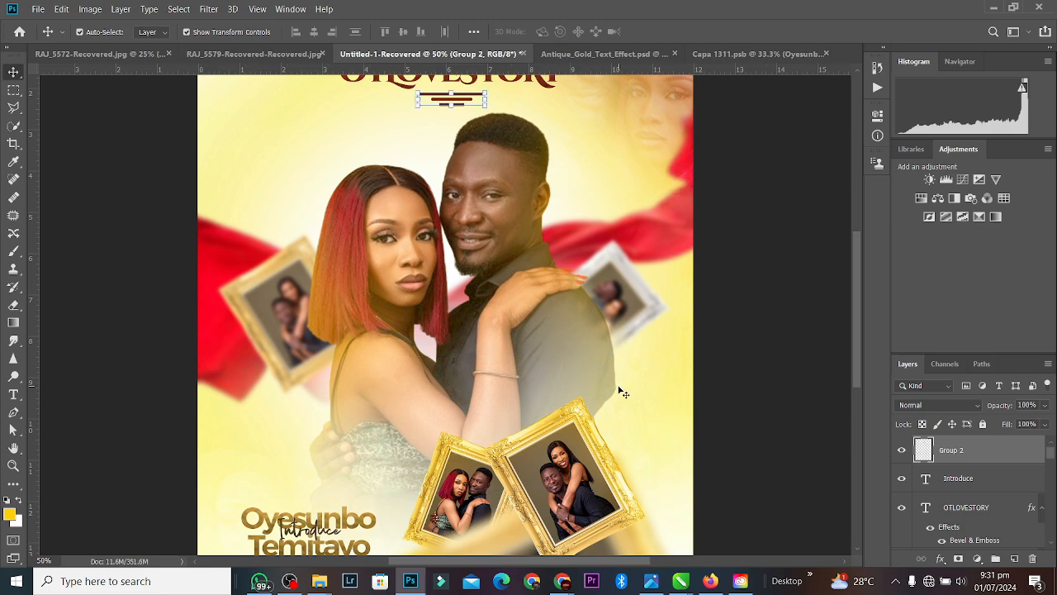
Step: Select the red scarf fabric layer and dismiss the Preferences window
key("ctrl+minus")
key("ctrl+minus")
key("ctrl+plus")
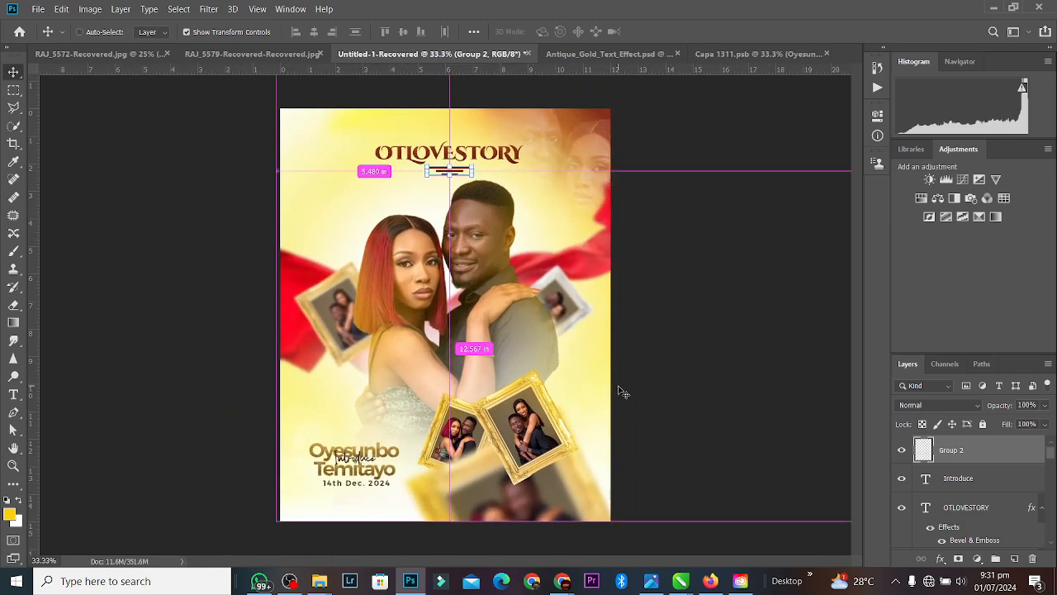
left_click(291, 308, "ctrl")
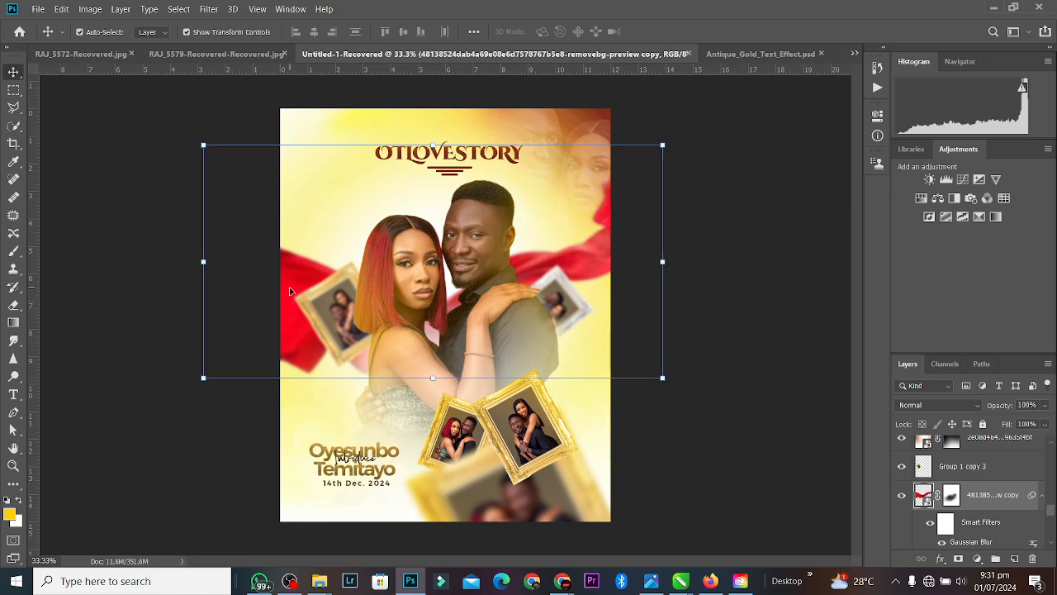
key("i")
key("ctrl+k")
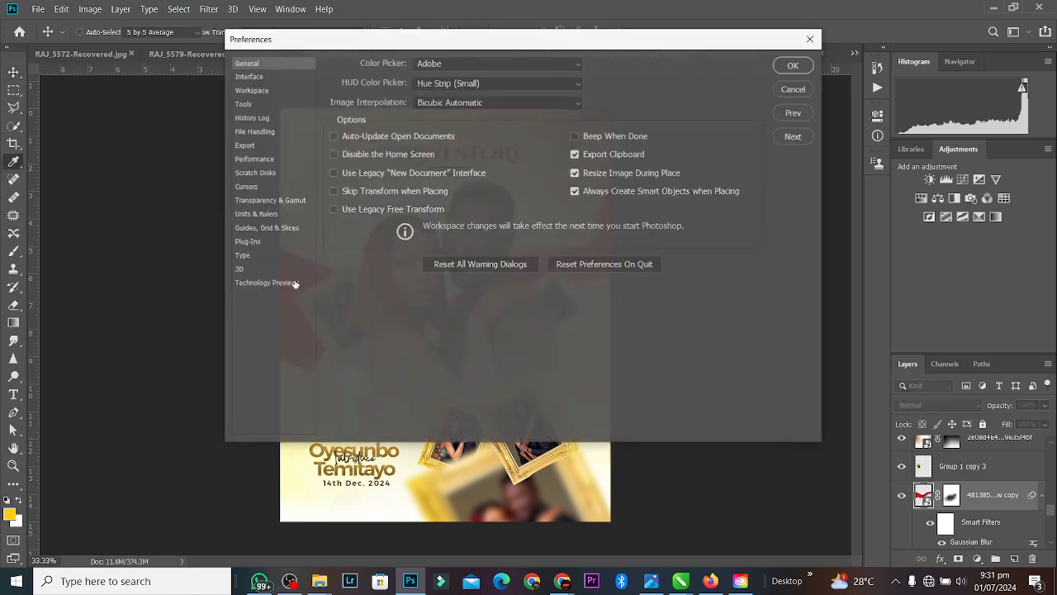
left_click(812, 39)
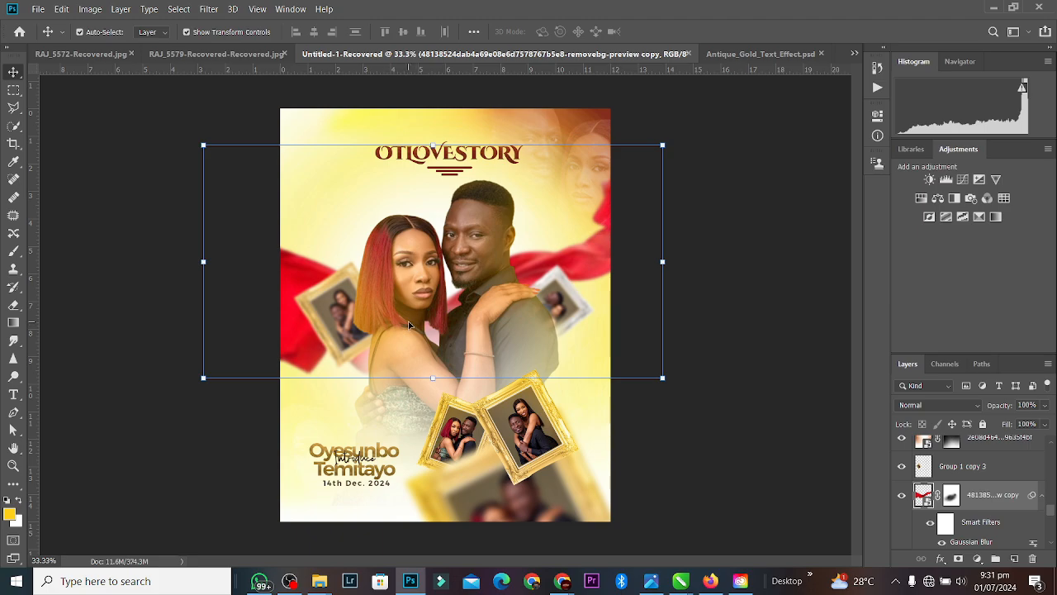
Step: Duplicate the red fabric layer, move the copy lower, and place it beneath the couple layers
key("ctrl+j")
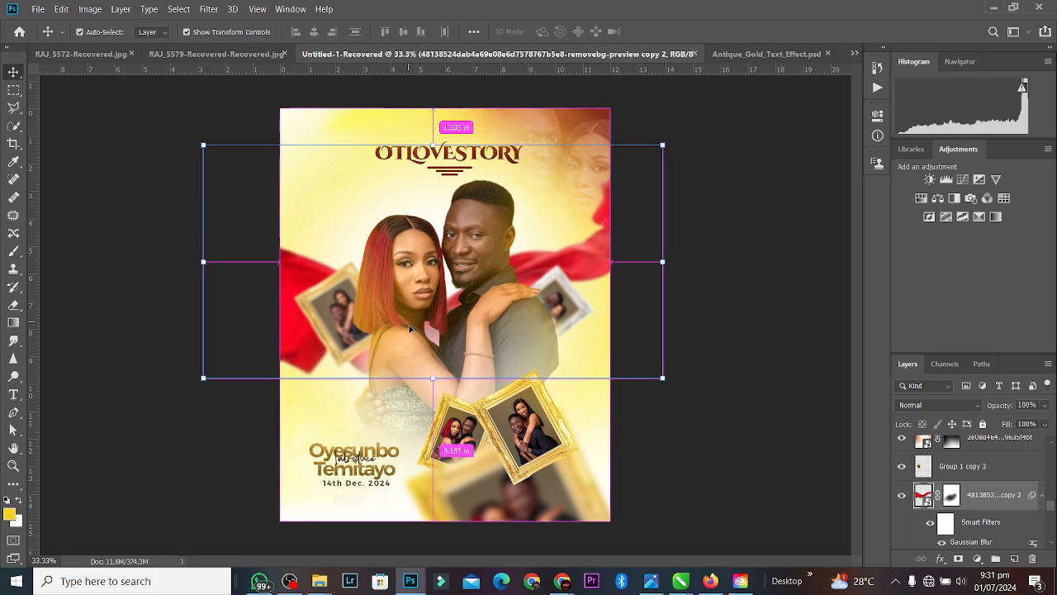
left_click_drag(297, 279, 294, 505)
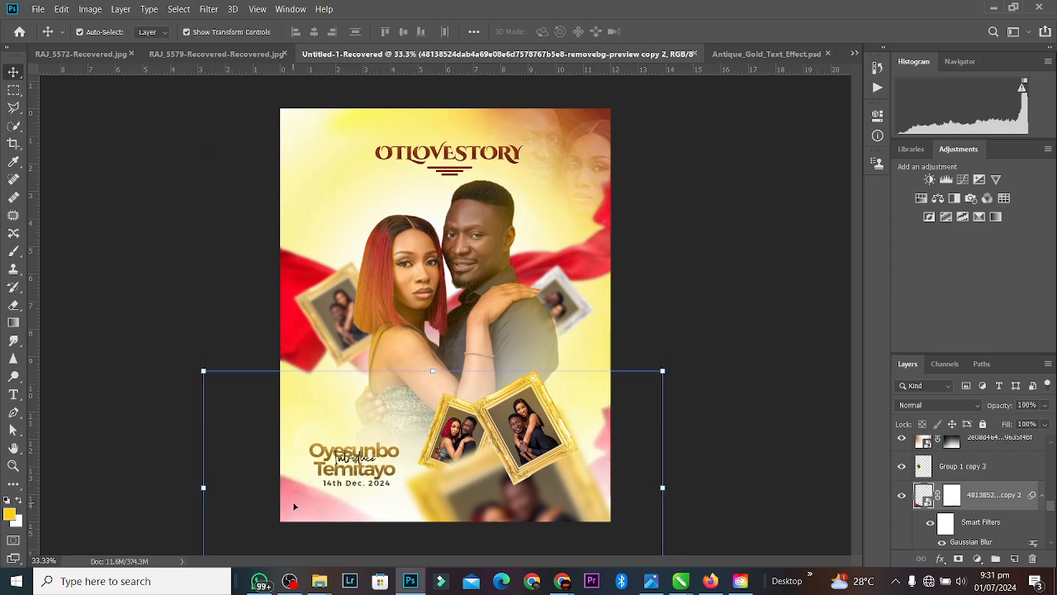
key("ctrl+bracketright")
key("ctrl+bracketright")
key("ctrl+bracketright")
key("ctrl+bracketright")
key("ctrl+bracketright")
key("ctrl+bracketright")
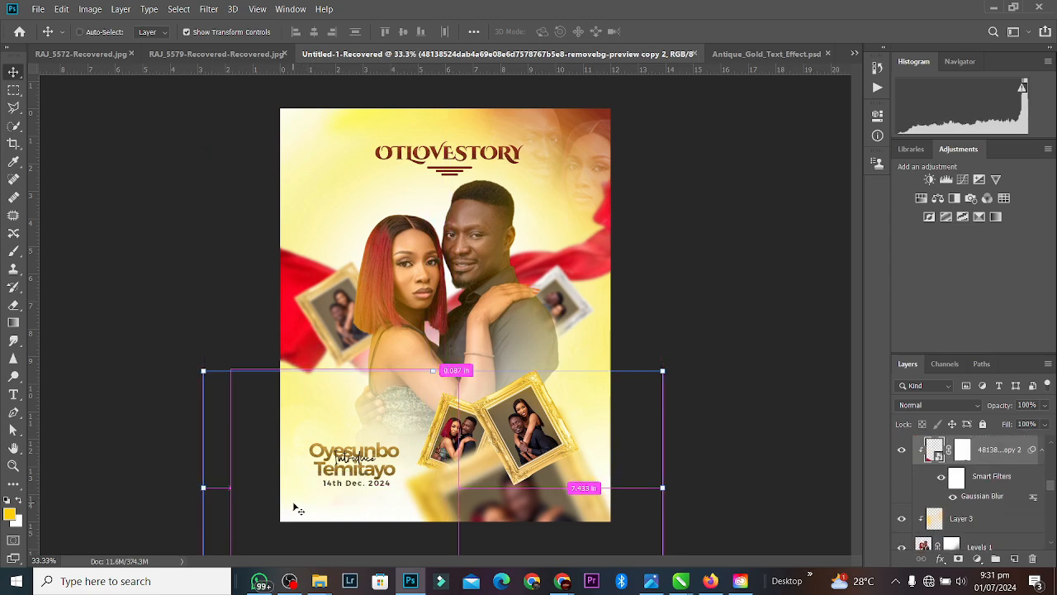
key("ctrl+bracketleft")
key("ctrl+bracketleft")
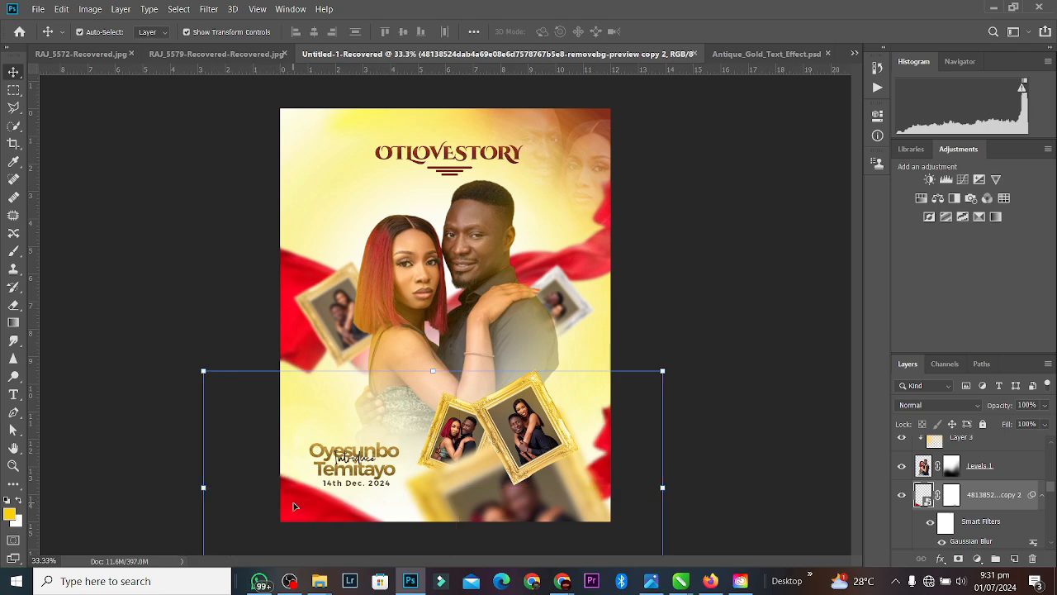
left_click_drag(296, 496, 293, 513)
Step: Create a new empty layer next to the Levels 1 couple layer
left_click(693, 293)
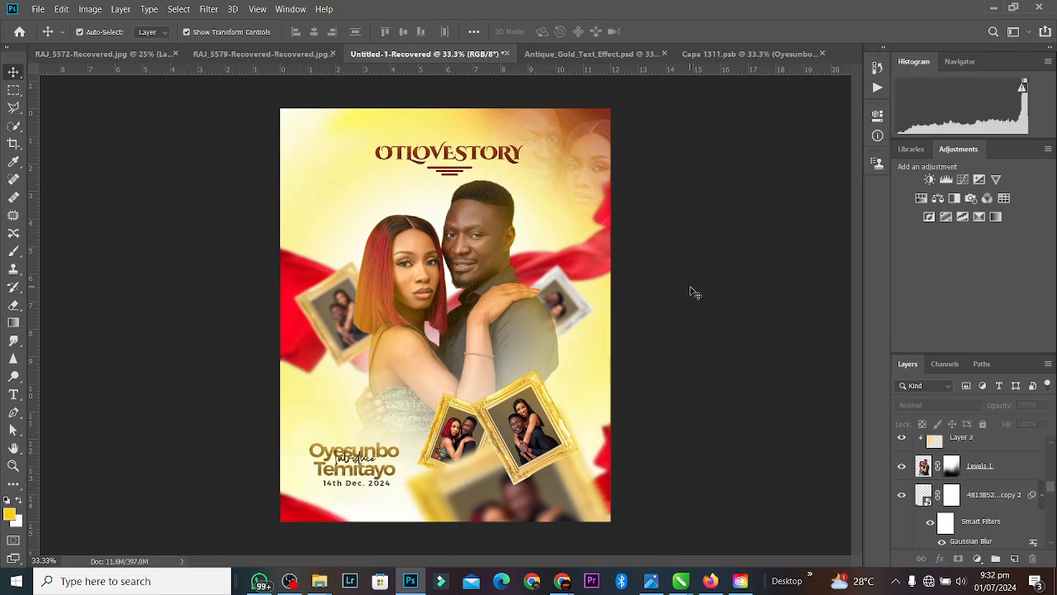
left_click(490, 237)
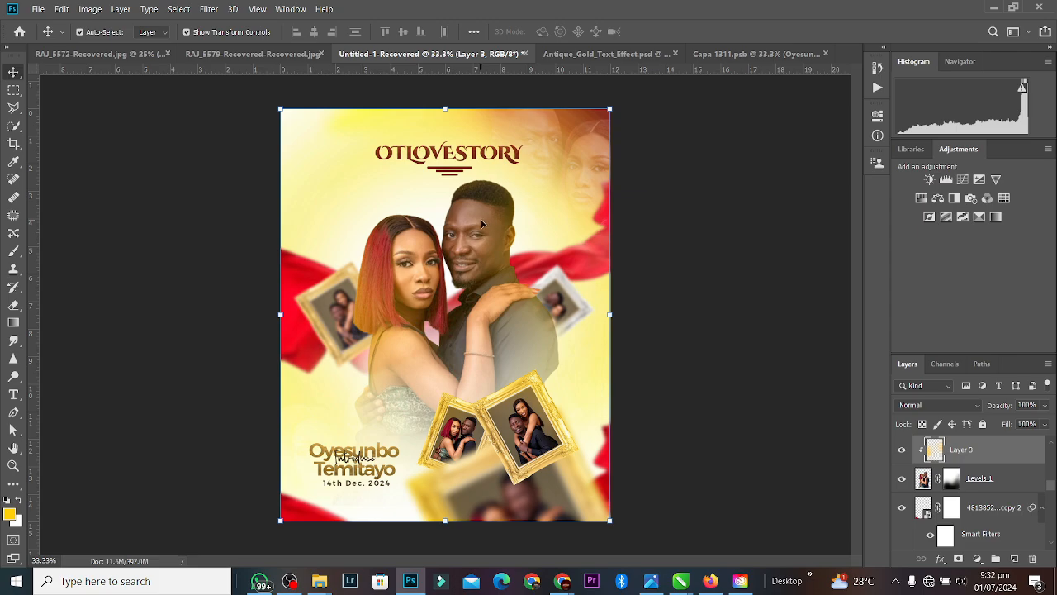
left_click(951, 478)
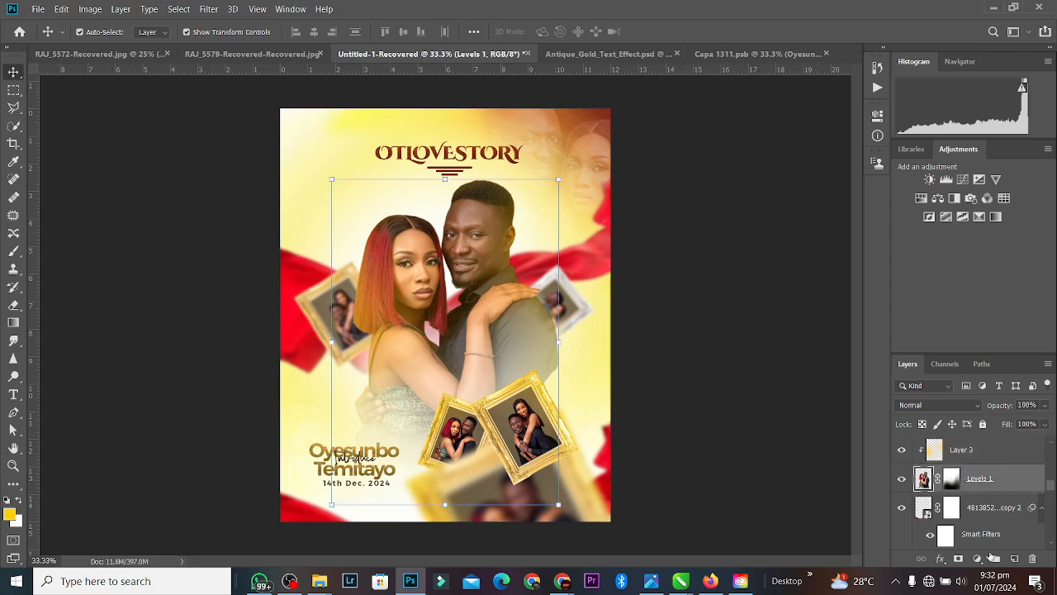
left_click(1015, 560)
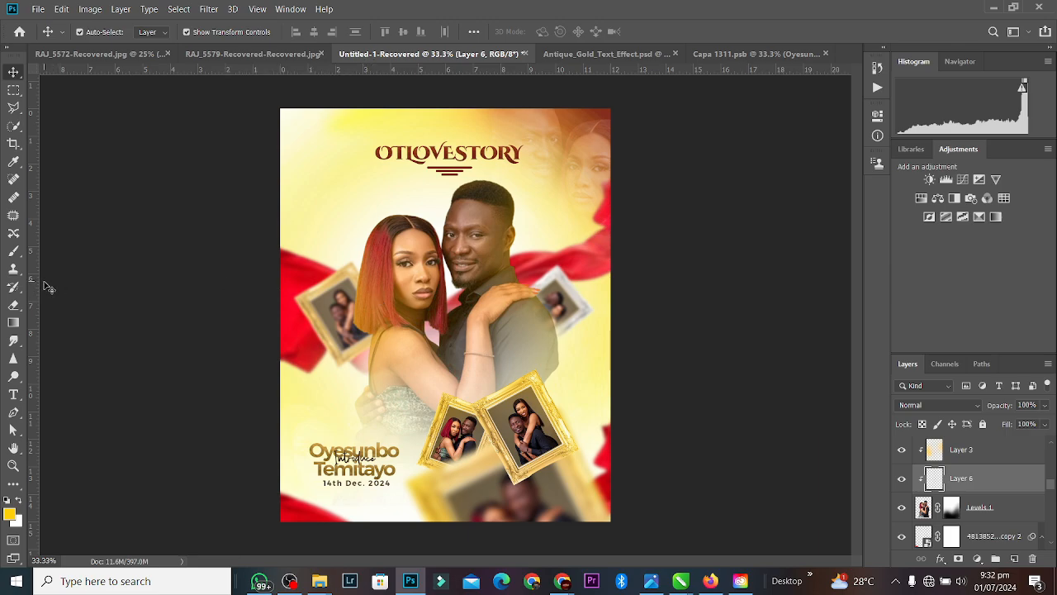
Step: Set the Brush to dark grey #4d4d4b at size 250 and test a dab near the woman's hair
left_click(16, 249)
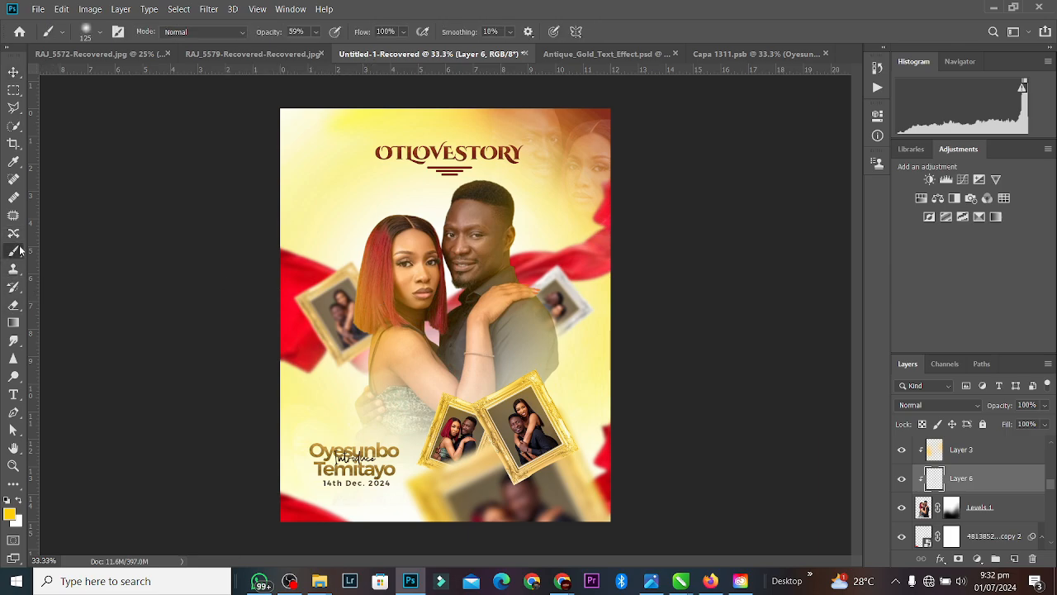
left_click(10, 513)
left_click_drag(699, 240, 697, 245)
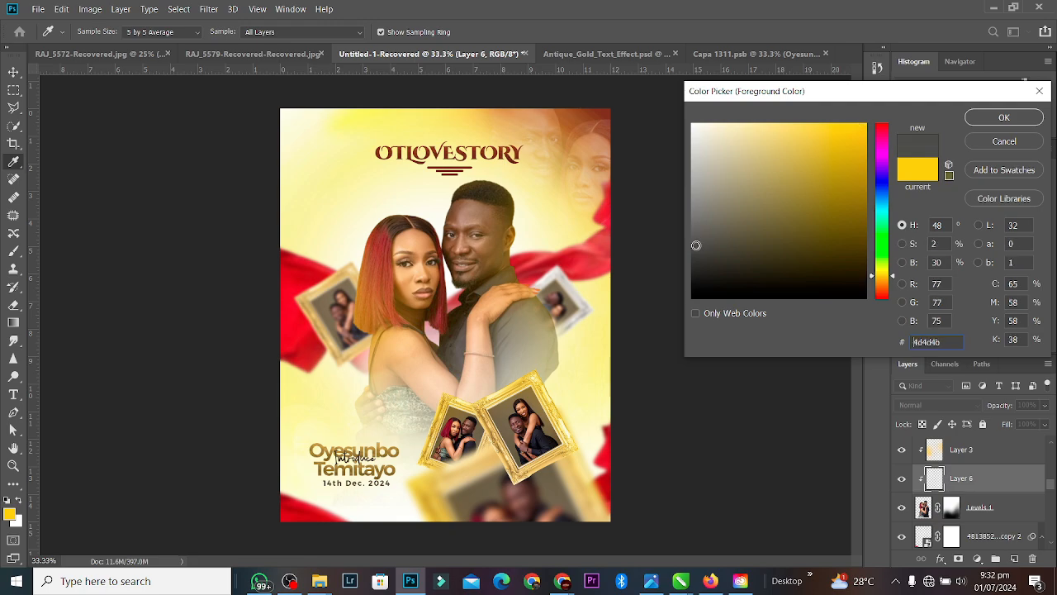
left_click(983, 117)
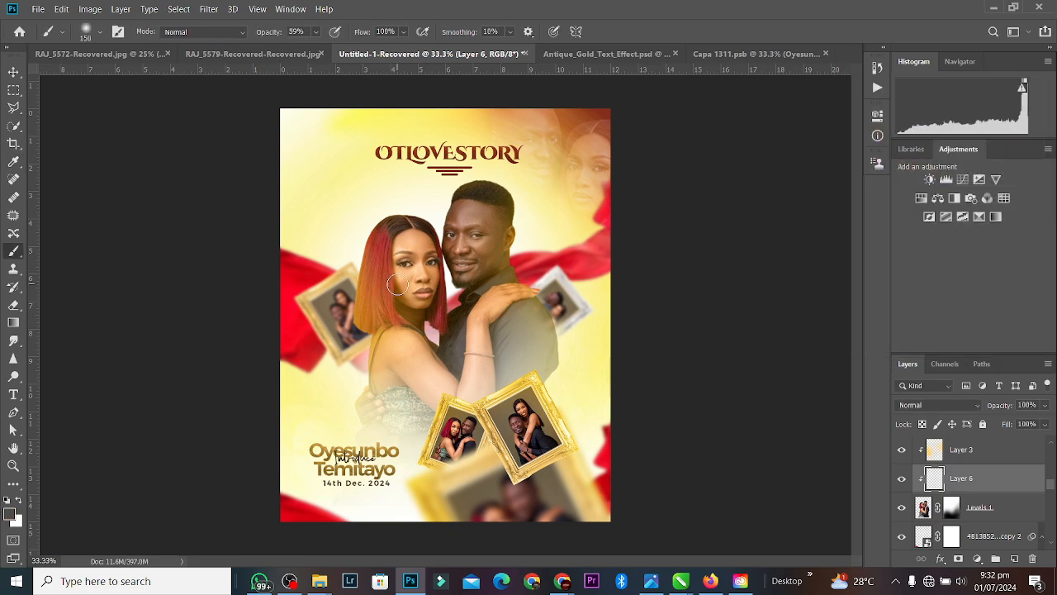
key("bracketright")
key("bracketright")
key("bracketright")
left_click(381, 233)
Step: Move Layer 6 below Levels 1, then paint and undo a trial grey shadow stroke
left_click_drag(985, 482, 980, 533)
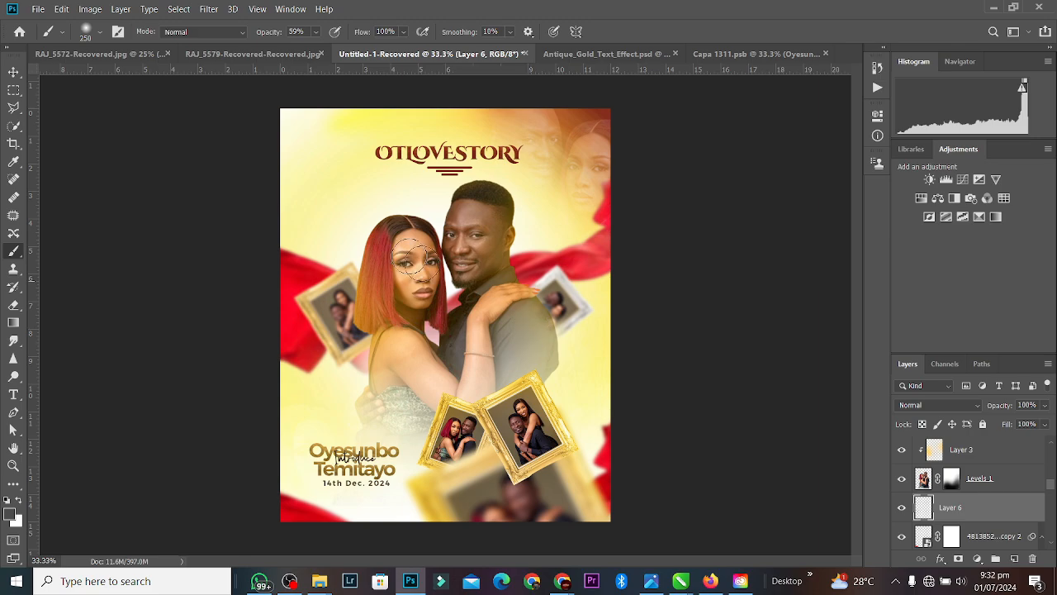
mouse_move(405, 217)
left_mouse_down()
mouse_move(336, 254)
mouse_move(393, 212)
mouse_move(370, 246)
mouse_move(374, 231)
mouse_move(357, 373)
left_mouse_up()
key("ctrl+z")
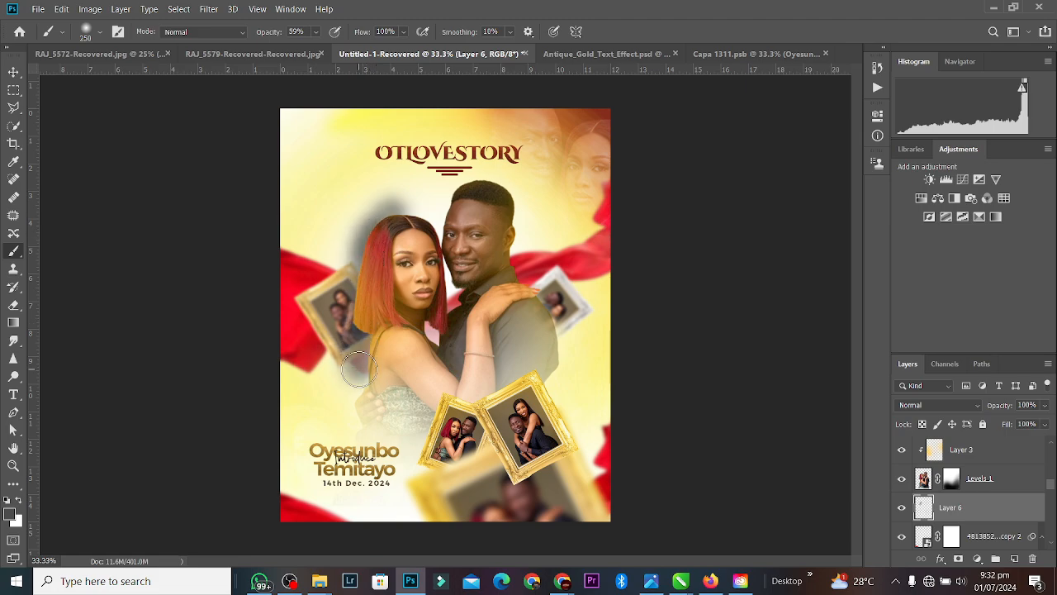
key("ctrl+z")
key("ctrl+z")
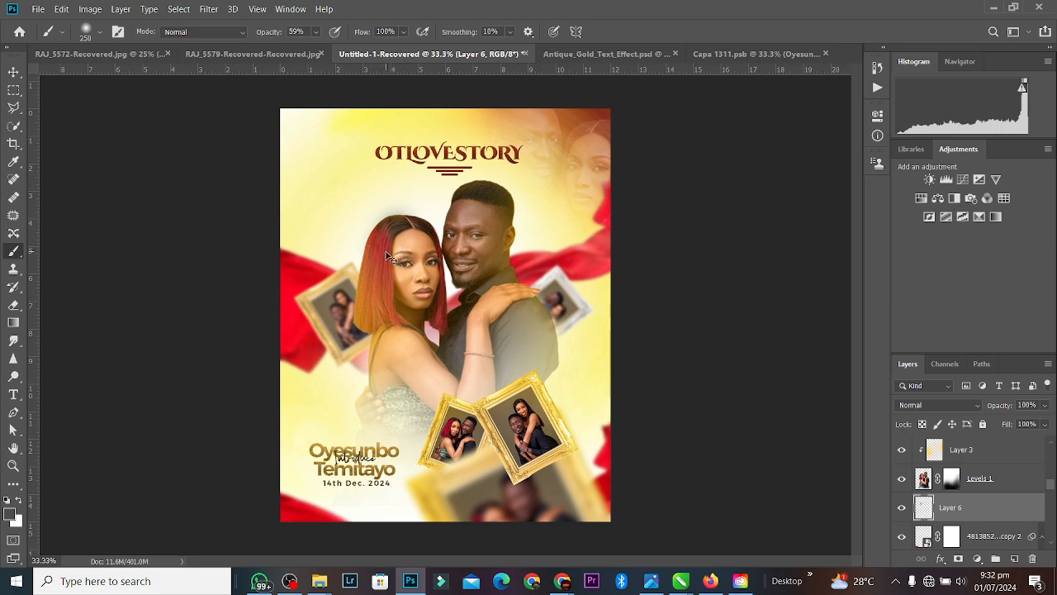
key("ctrl+plus")
key("ctrl+plus")
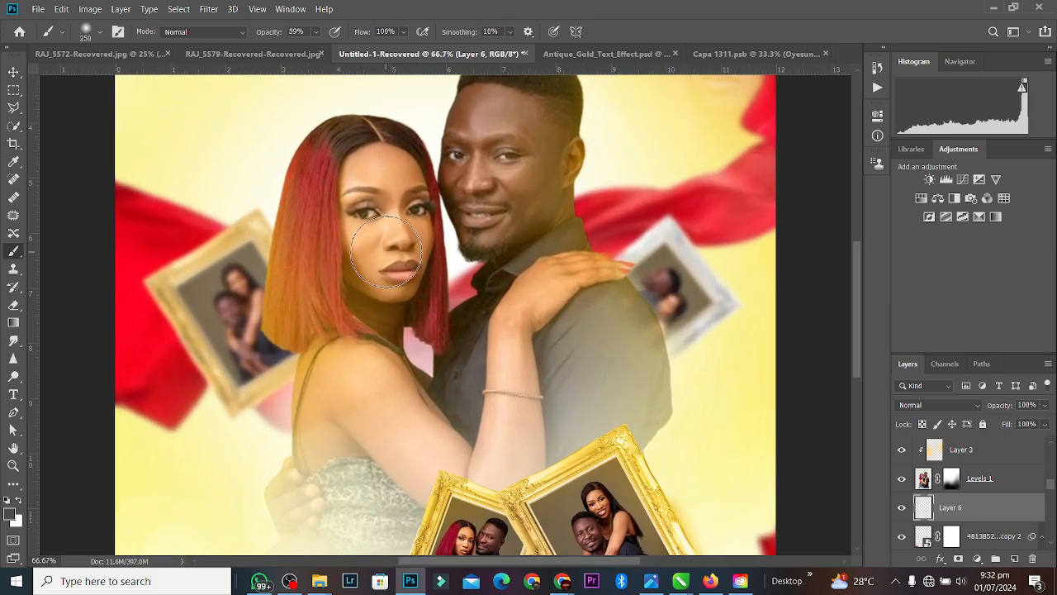
Step: Paint a soft grey halo around the couple on Layer 6 with brush opacity raised to 67%
mouse_move(350, 143)
left_mouse_down()
mouse_move(318, 177)
mouse_move(298, 303)
mouse_move(283, 318)
mouse_move(299, 338)
left_mouse_up()
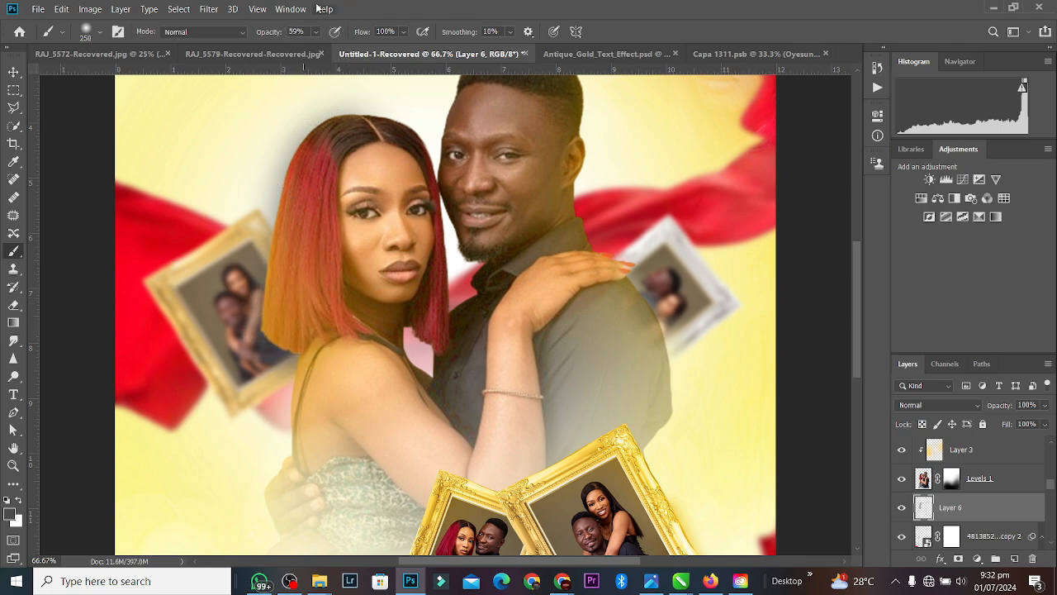
left_click(318, 33)
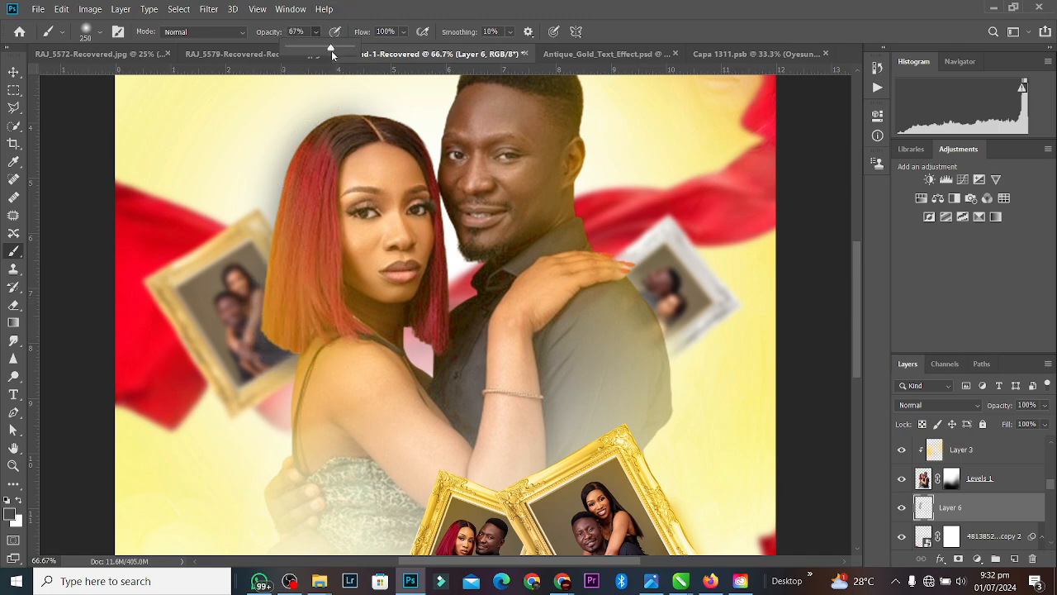
mouse_move(388, 122)
left_mouse_down()
mouse_move(427, 146)
mouse_move(461, 258)
mouse_move(461, 340)
mouse_move(465, 315)
mouse_move(419, 415)
mouse_move(423, 392)
mouse_move(467, 452)
mouse_move(504, 413)
mouse_move(630, 426)
mouse_move(644, 326)
mouse_move(558, 208)
mouse_move(556, 81)
left_mouse_up()
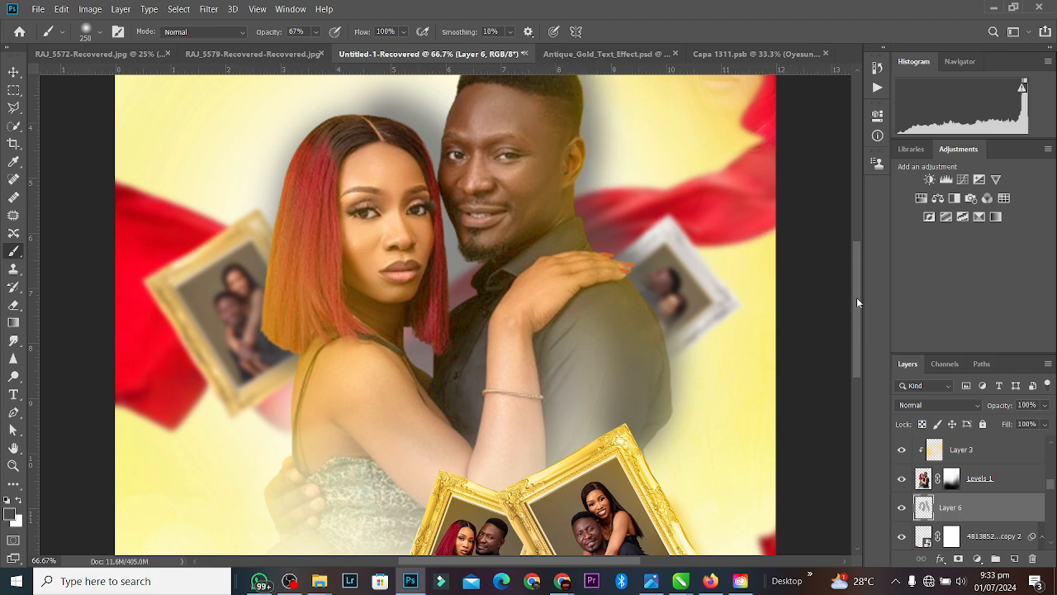
left_click_drag(856, 302, 856, 275)
mouse_move(548, 177)
left_mouse_down()
mouse_move(498, 162)
mouse_move(436, 206)
mouse_move(434, 232)
mouse_move(388, 272)
left_mouse_up()
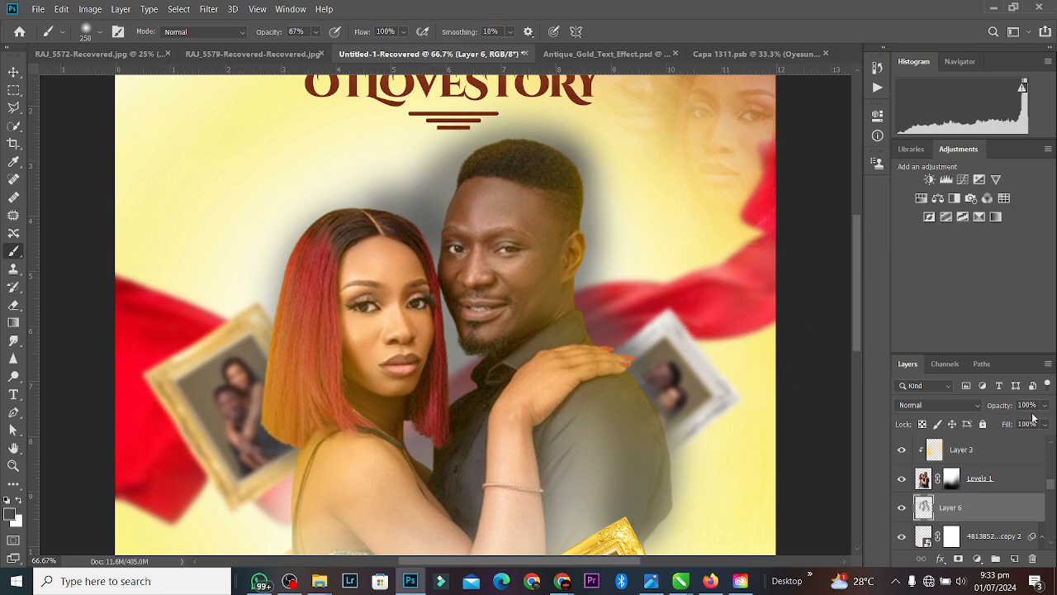
Step: Lower Layer 6's fill to 47%, then delete the shadow layer
left_click_drag(1044, 424, 1014, 444)
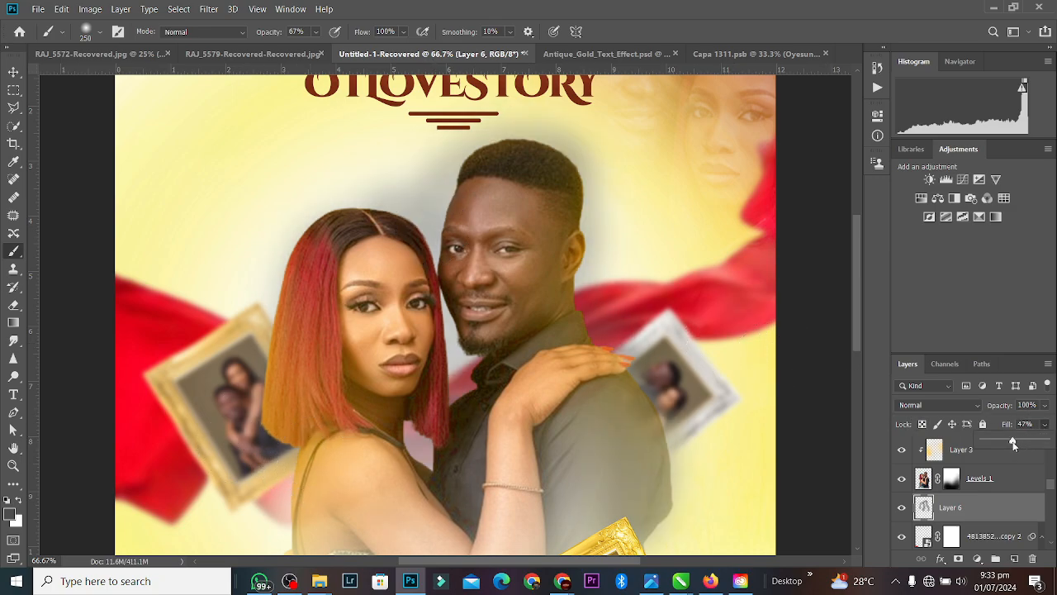
left_click(1005, 510)
key("Delete")
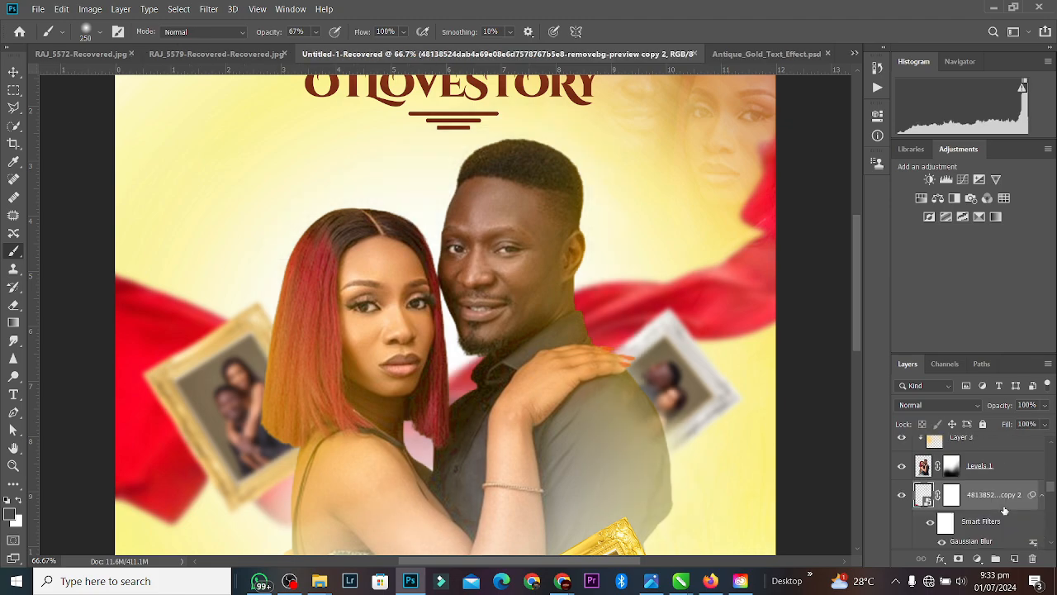
Step: Switch to the Move tool and select the Levels 1 couple layer
key("ctrl+minus")
key("ctrl+minus")
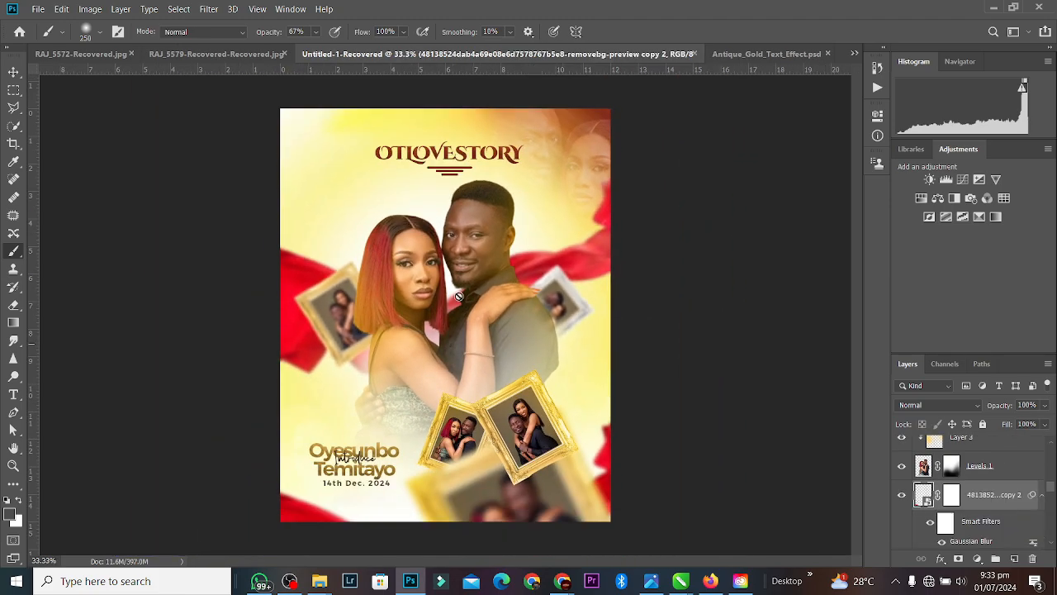
left_click(14, 72)
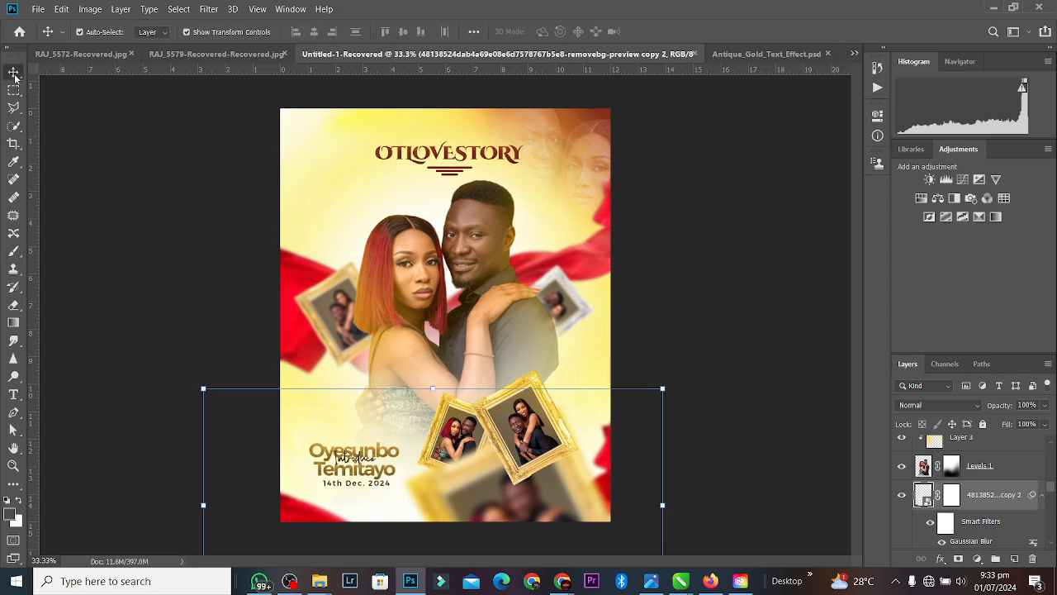
left_click(768, 242)
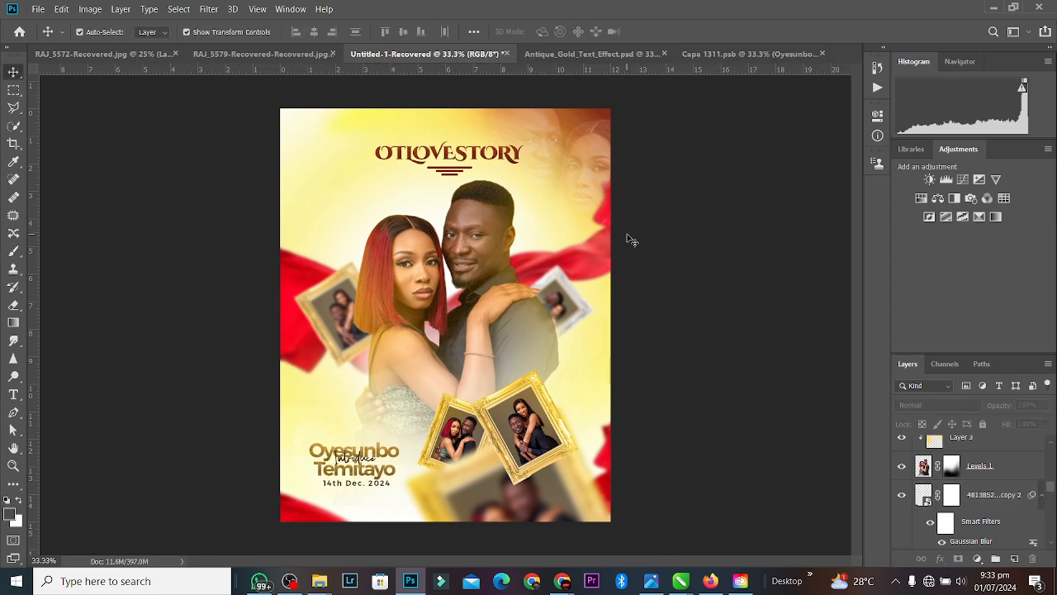
key("ctrl+minus")
key("ctrl+plus")
key("ctrl+minus")
key("ctrl+plus")
left_click(420, 256)
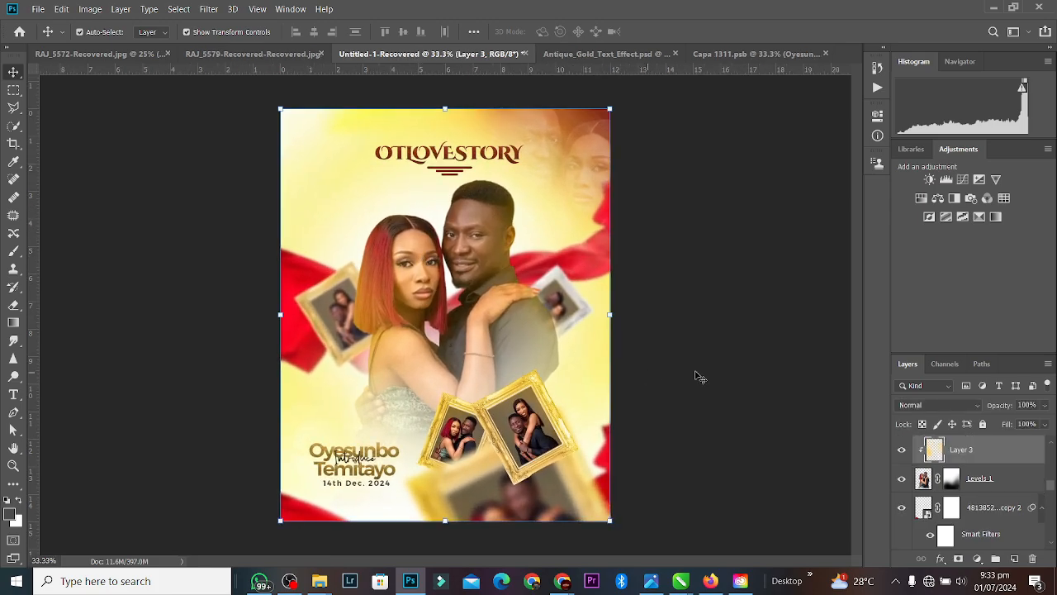
left_click(983, 476)
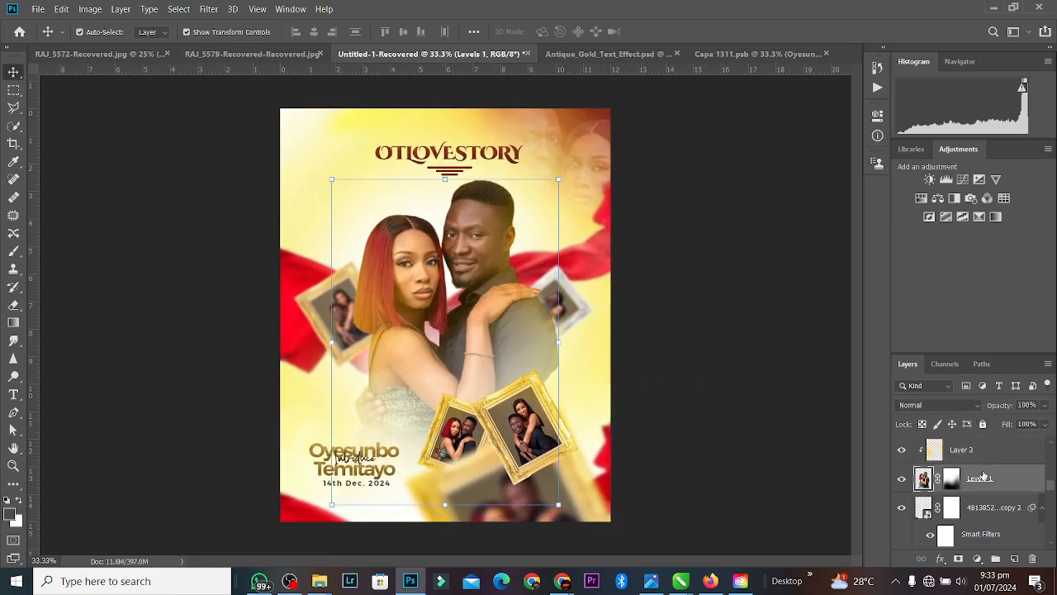
key("j")
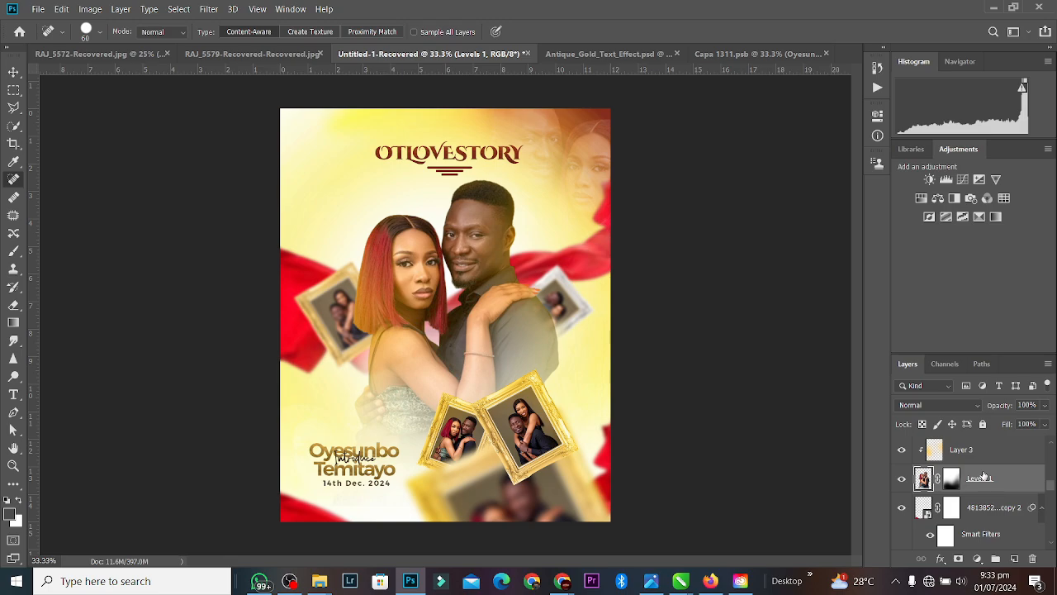
Step: Duplicate Levels 1 twice into copy 3 and copy 4, and select all three layers
key("ctrl+j")
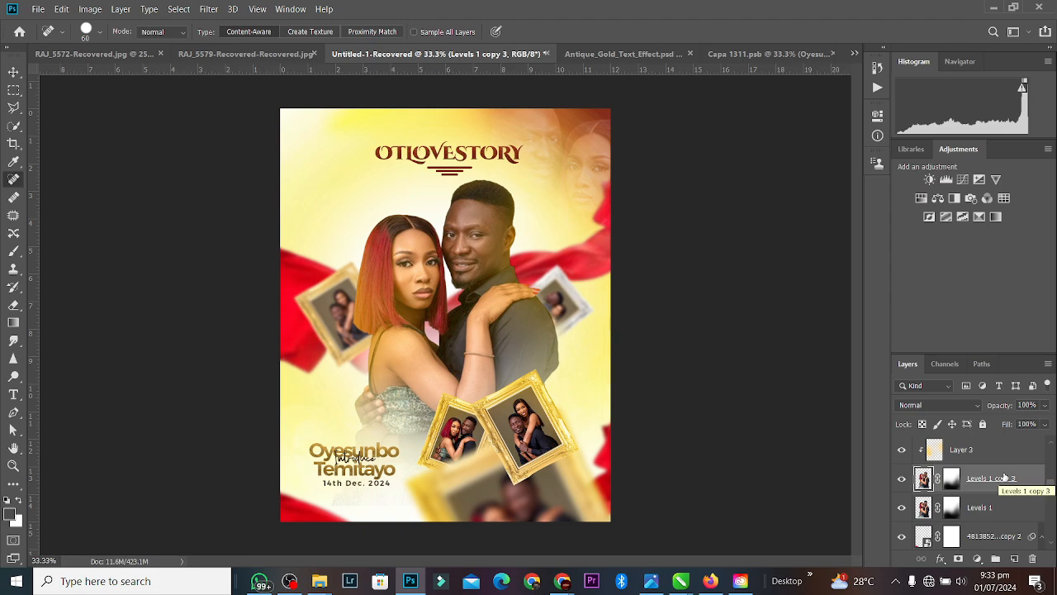
key("ctrl+j")
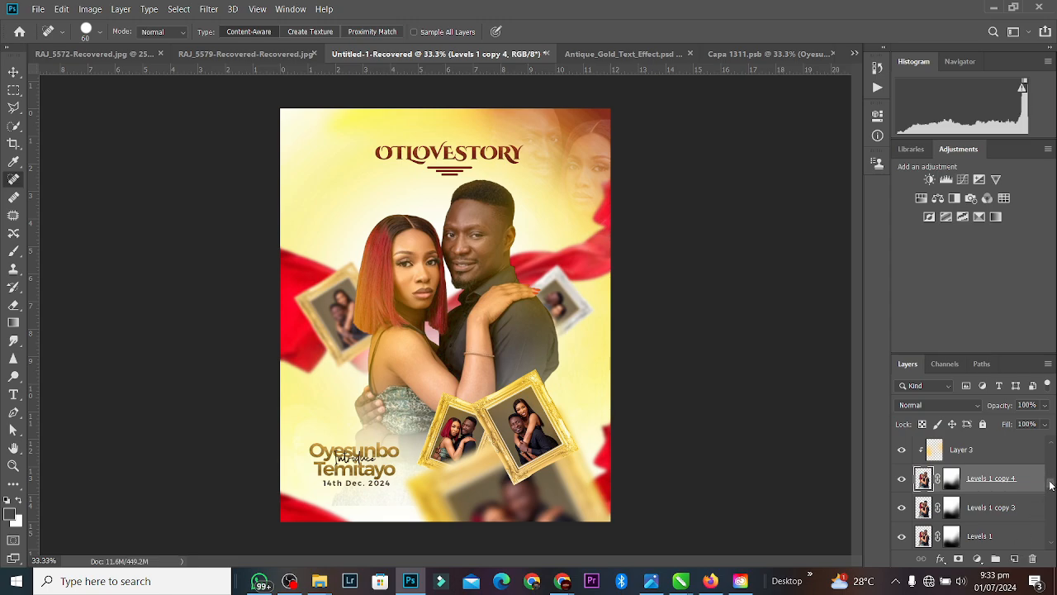
left_click_drag(1050, 486, 1052, 490)
left_click(1017, 506, "shift")
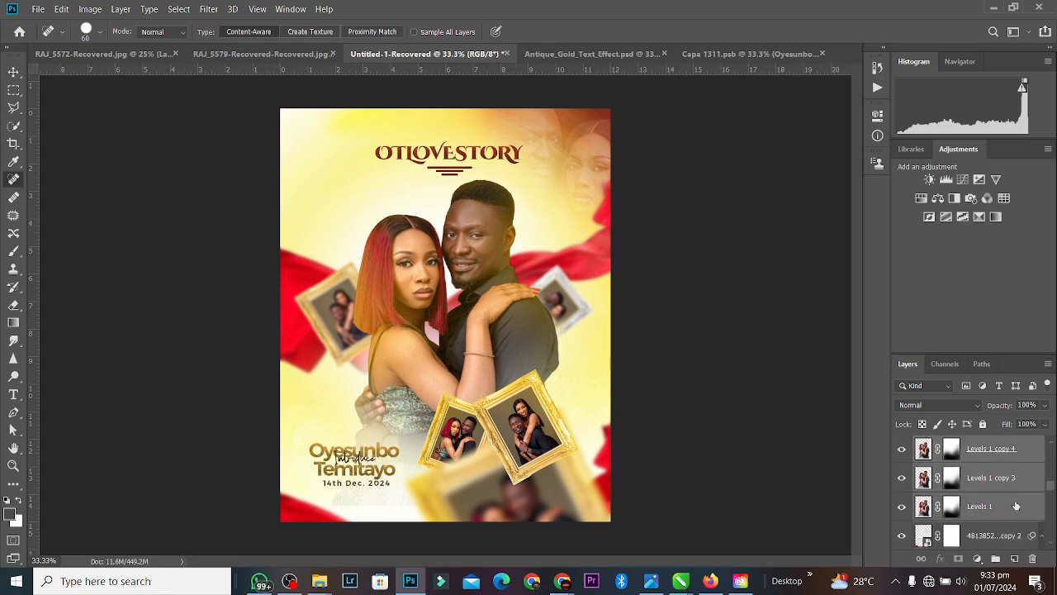